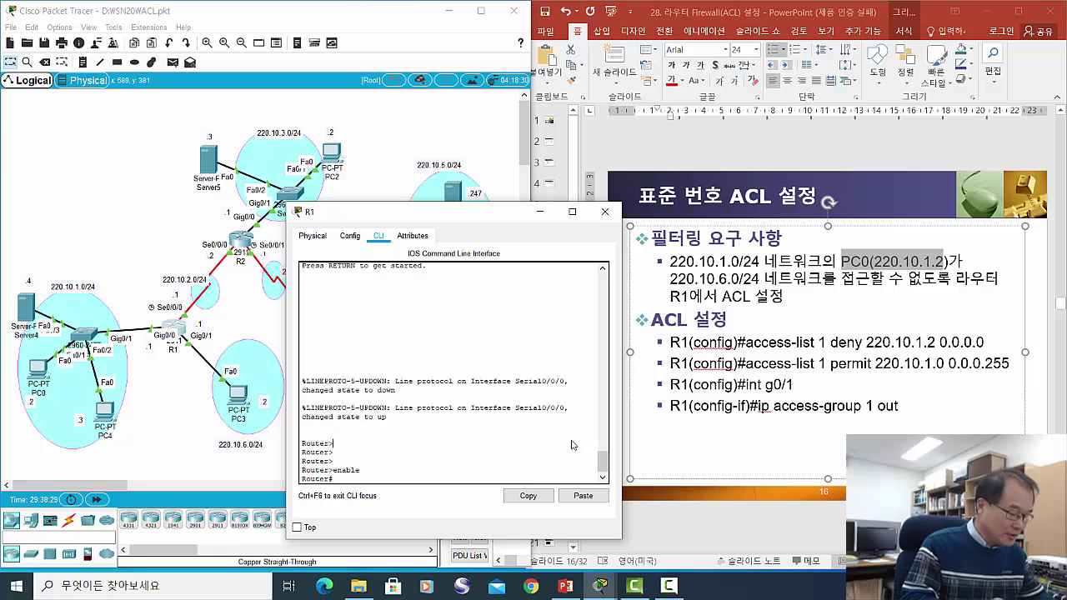
Enter R1's global configuration mode and add the standard ACL entry access-list 1 deny 220.10.1.2 0.0.0.0
type("conf t")
key("Return")
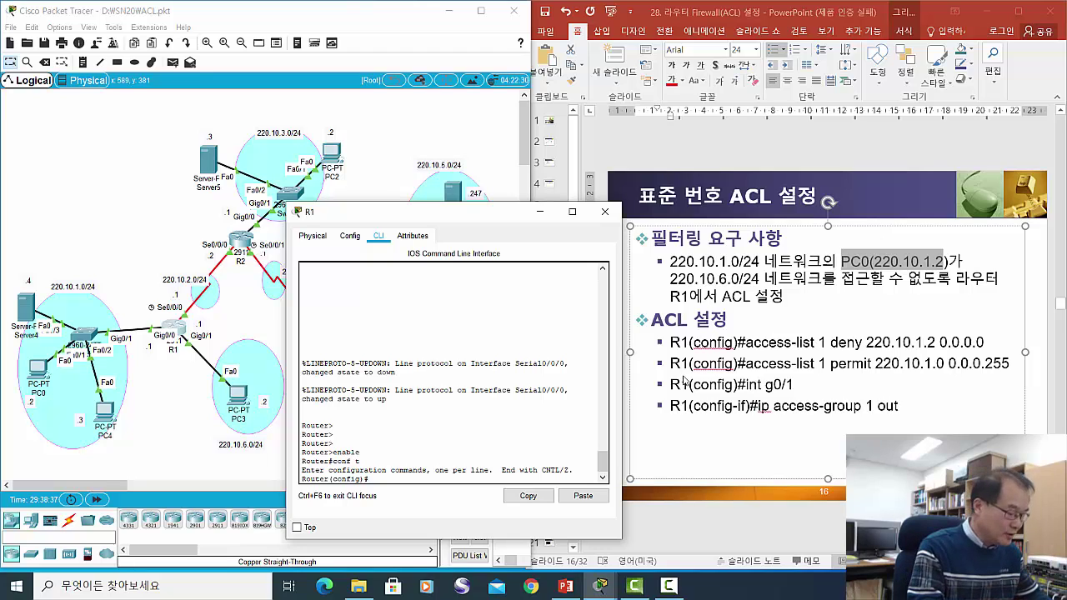
type("a")
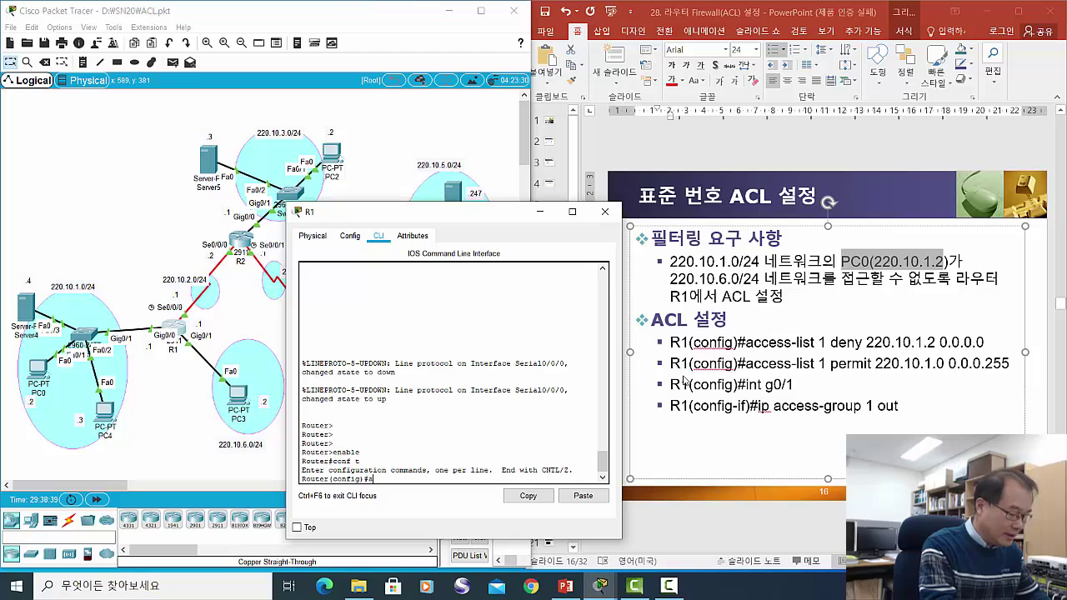
type("ccess")
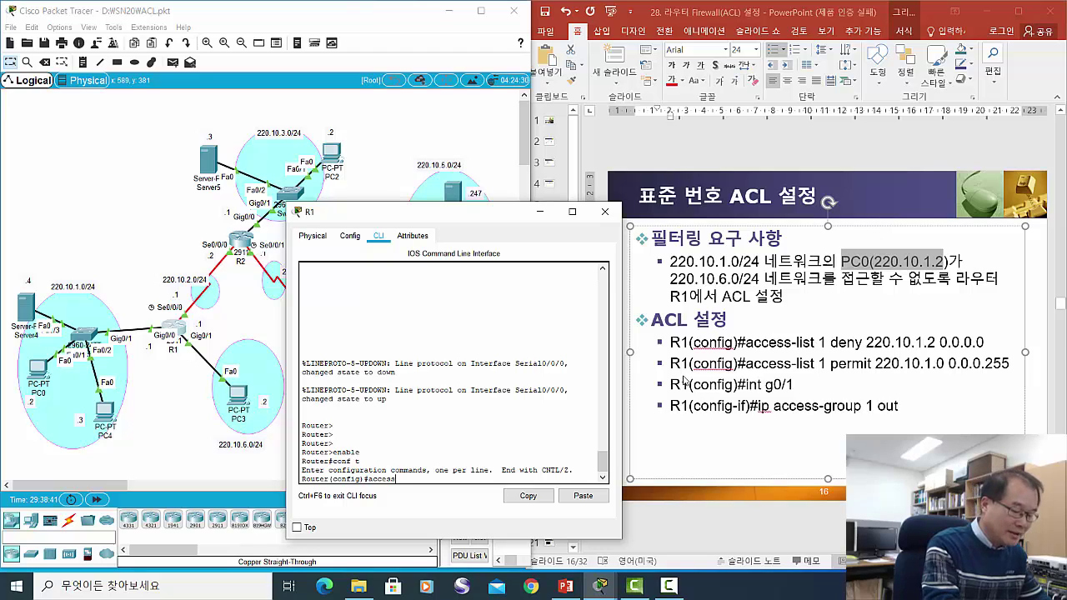
type("-list")
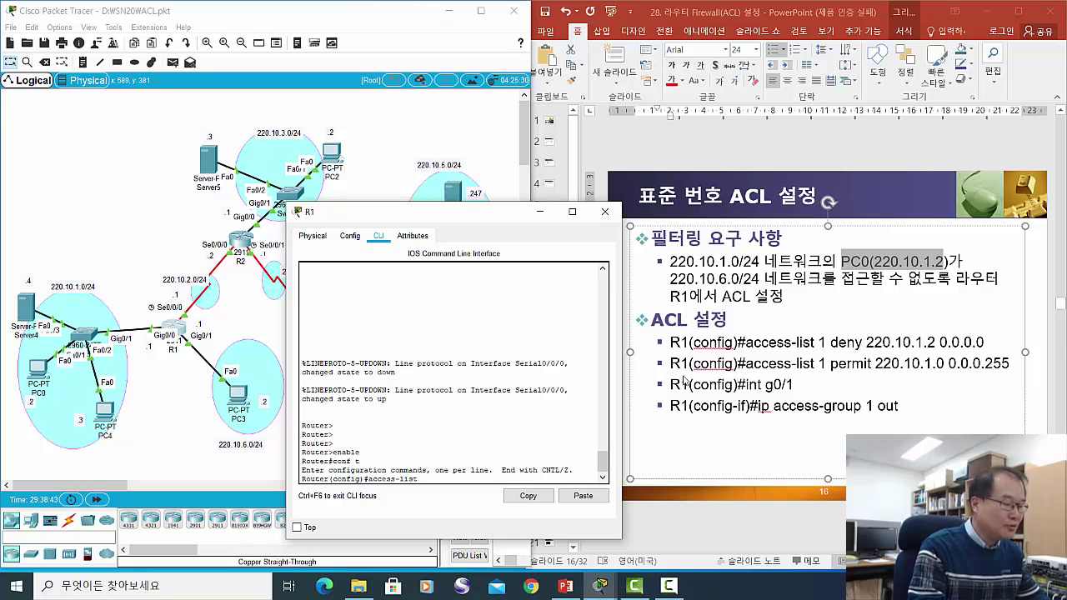
type(" 1")
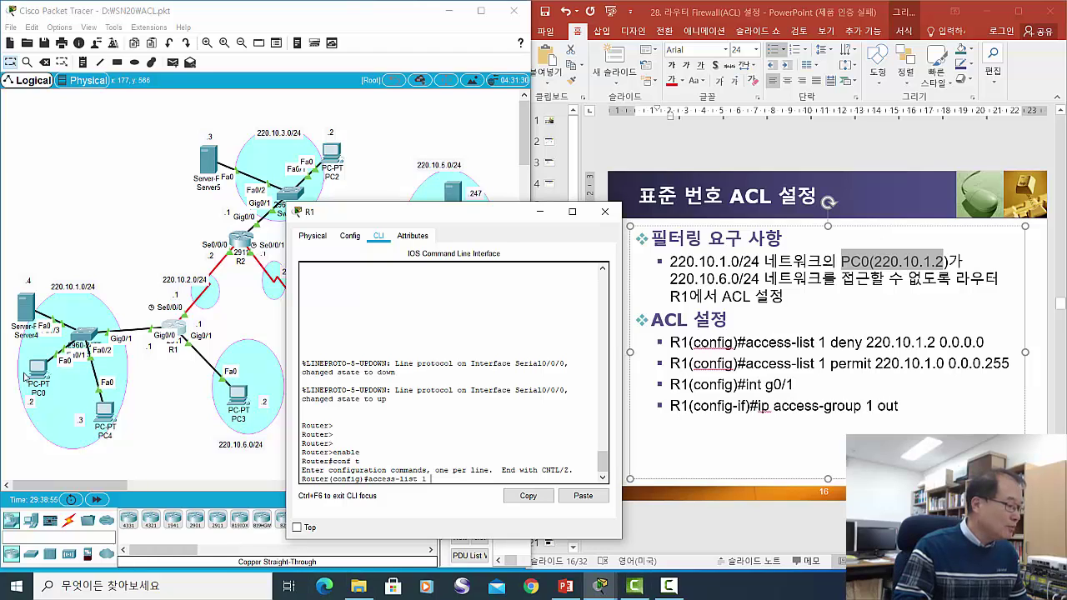
left_click_drag(37, 373, 37, 371)
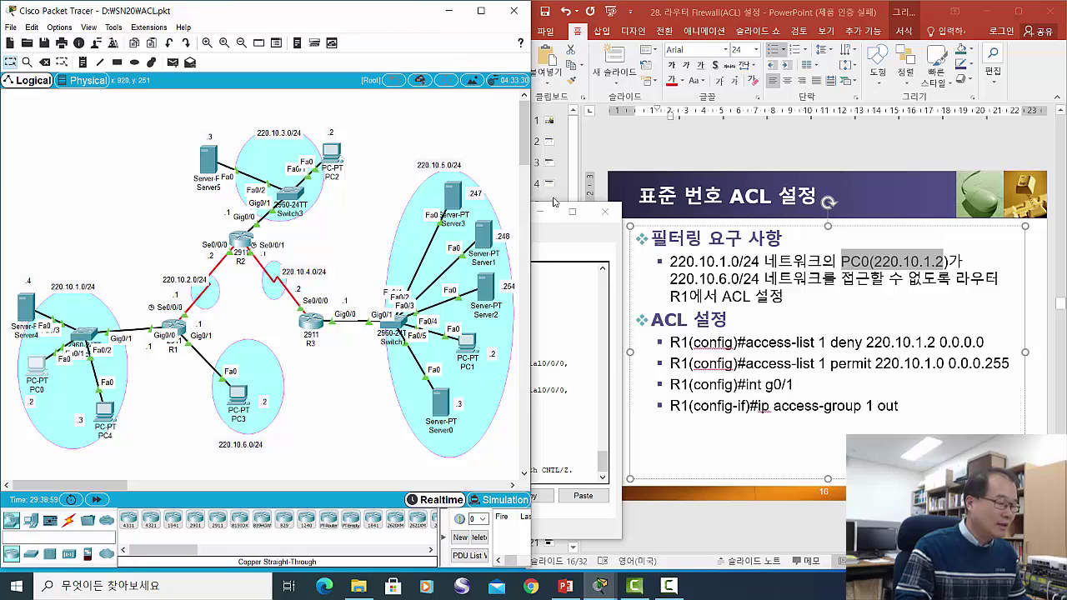
left_click(551, 240)
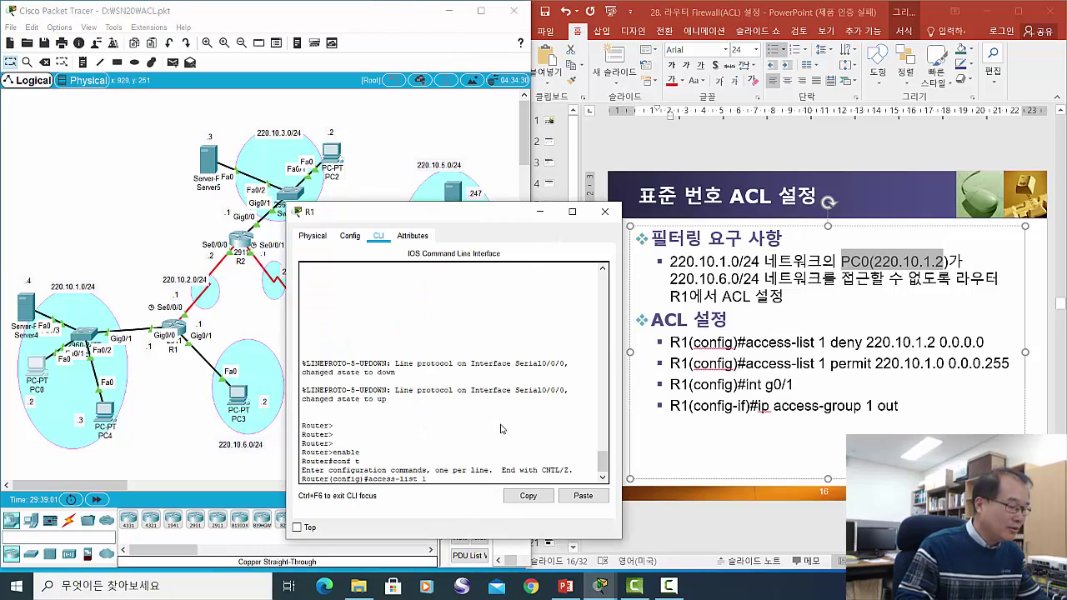
left_click(477, 472)
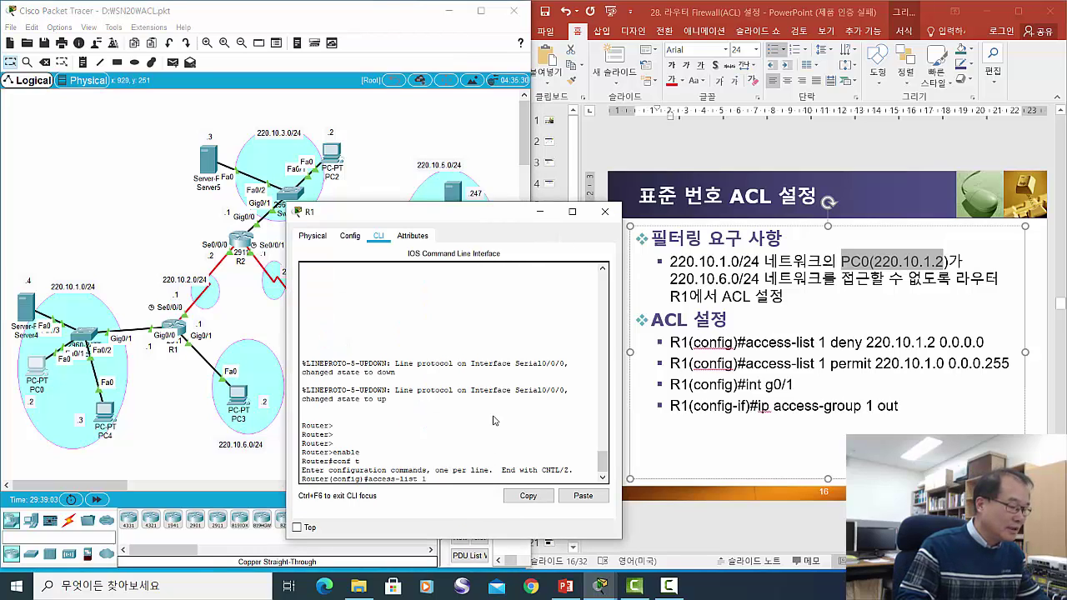
scroll(495, 416, "down", 1)
type("deny")
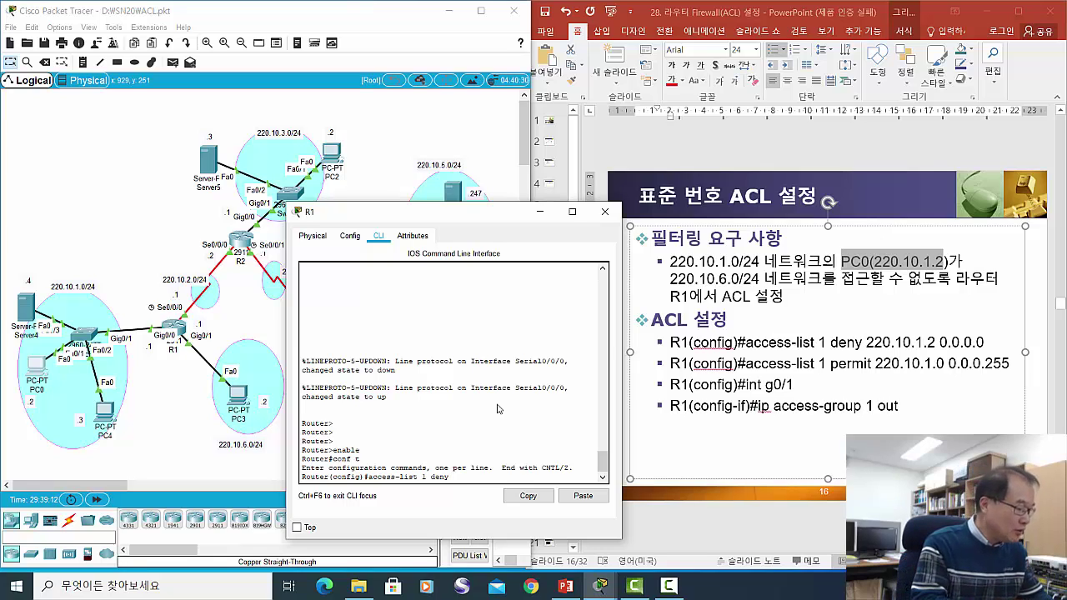
type("22")
type("2.")
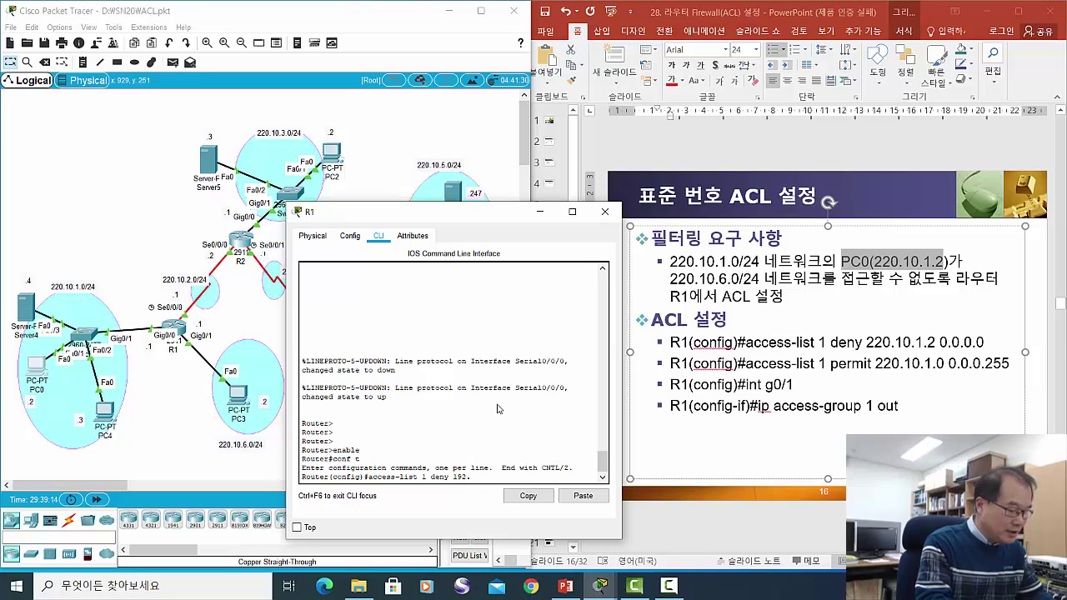
type("1")
key("BackSpace")
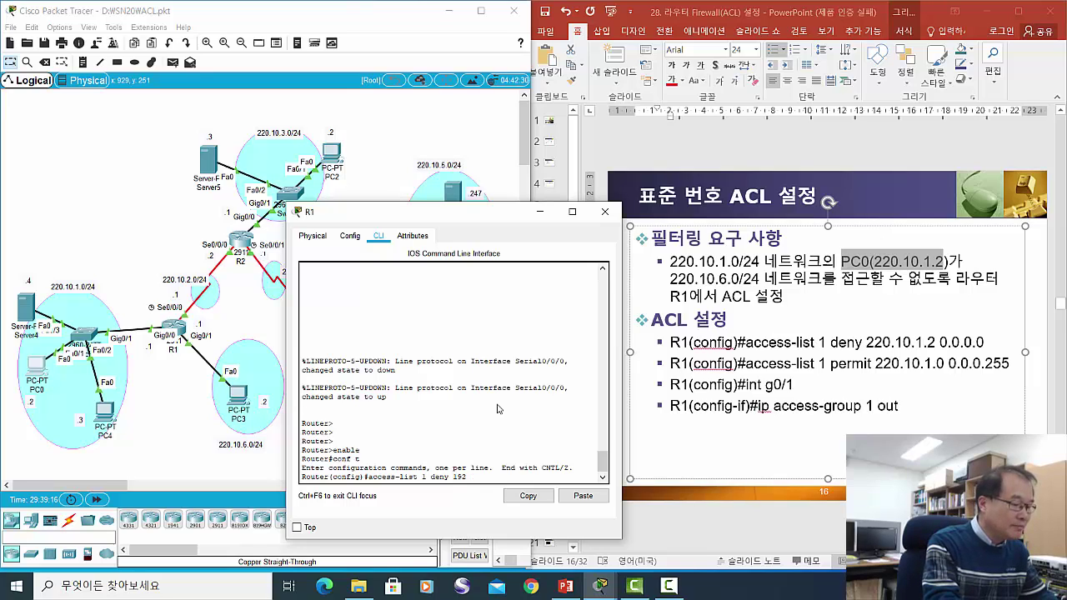
key("BackSpace")
key("BackSpace")
type("220")
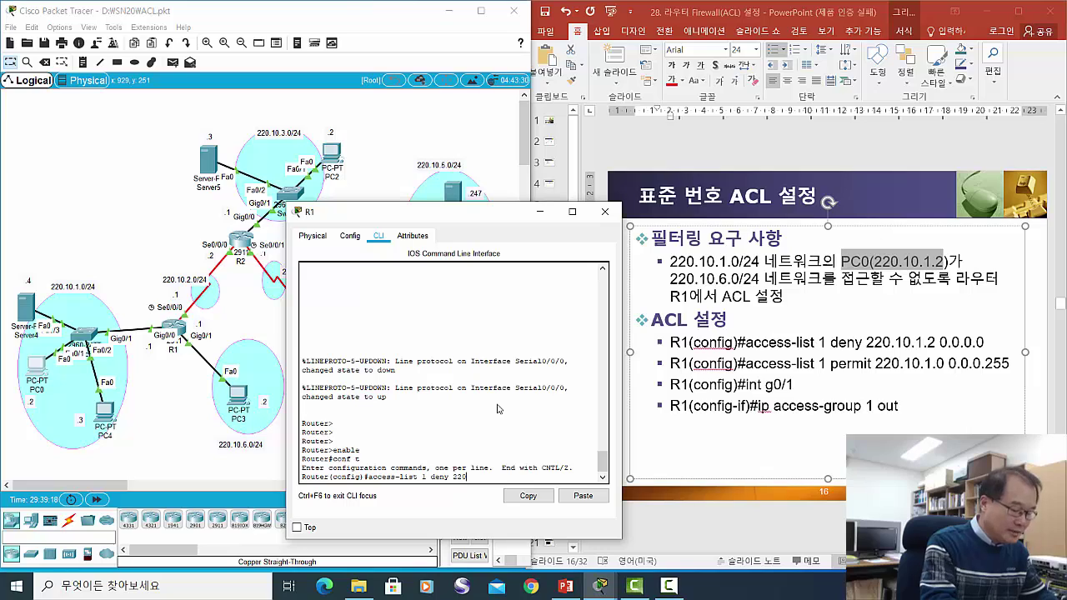
type(".10.")
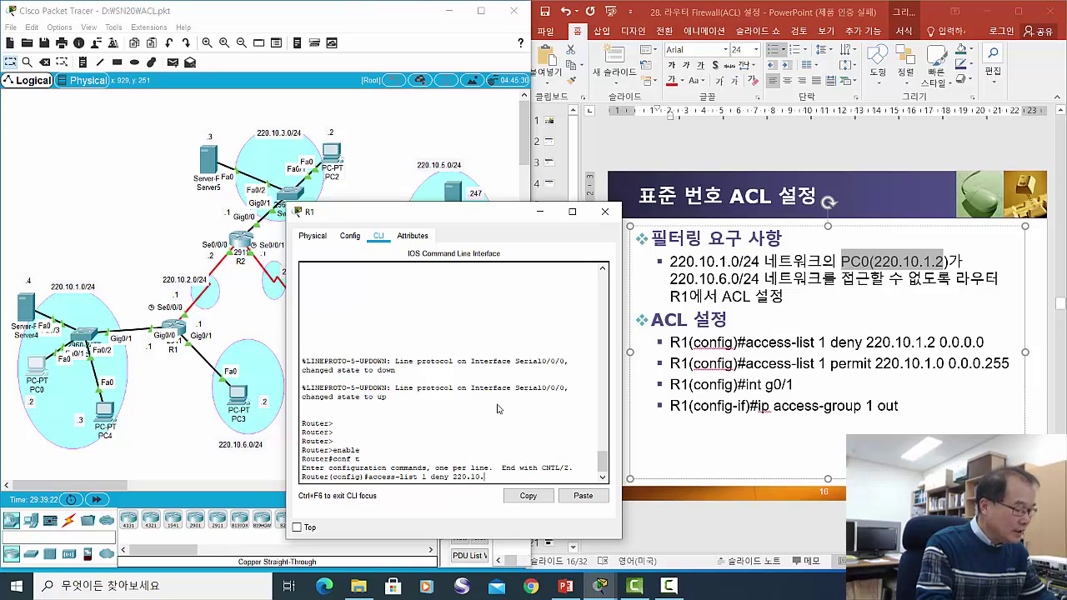
type("1.2")
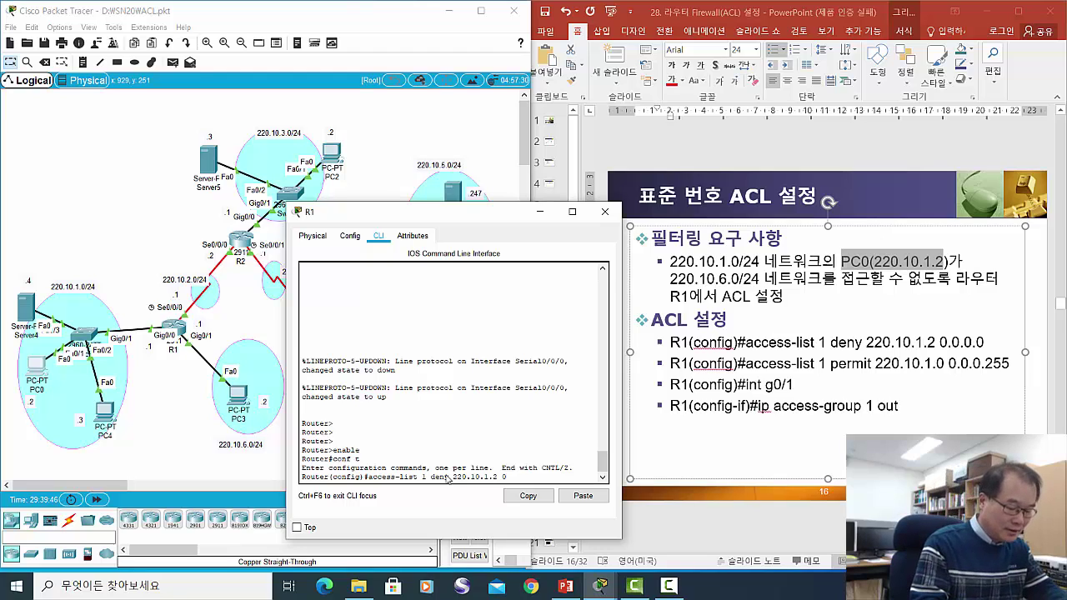
type("0.0.0")
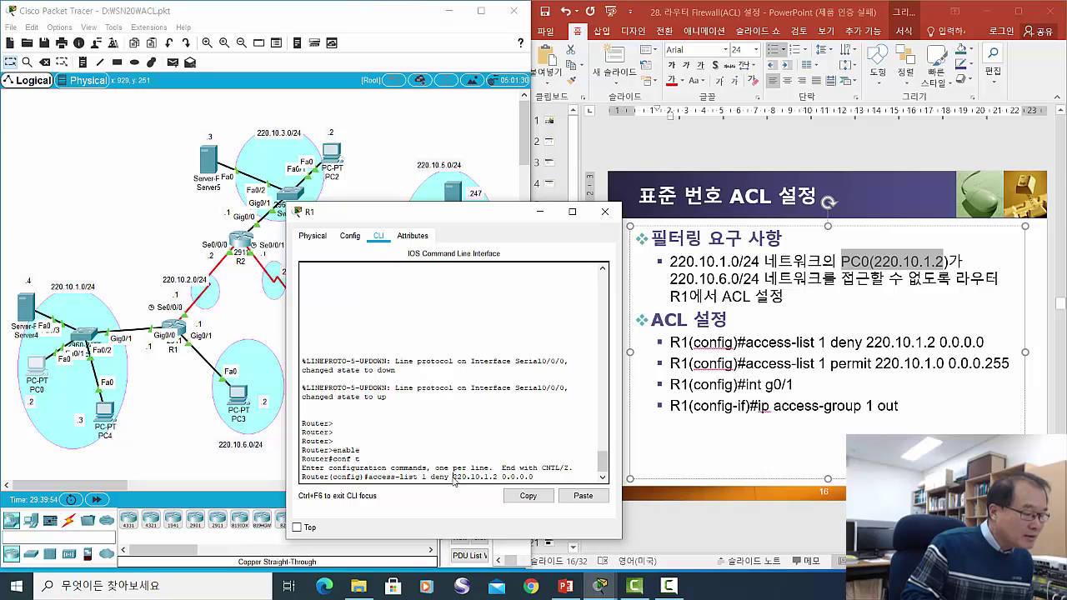
left_click_drag(452, 479, 498, 479)
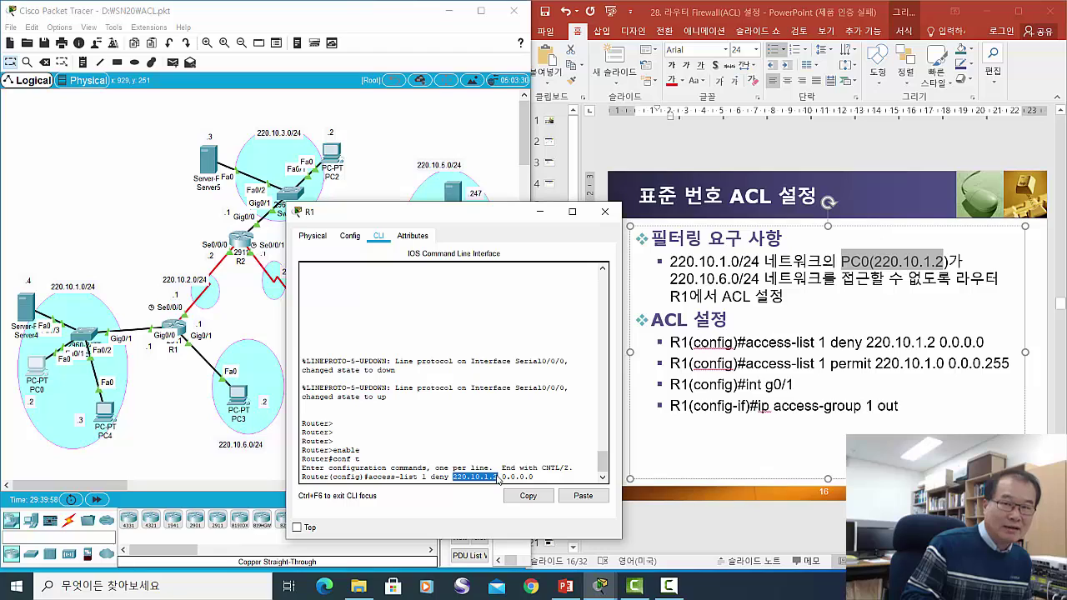
left_click(529, 495)
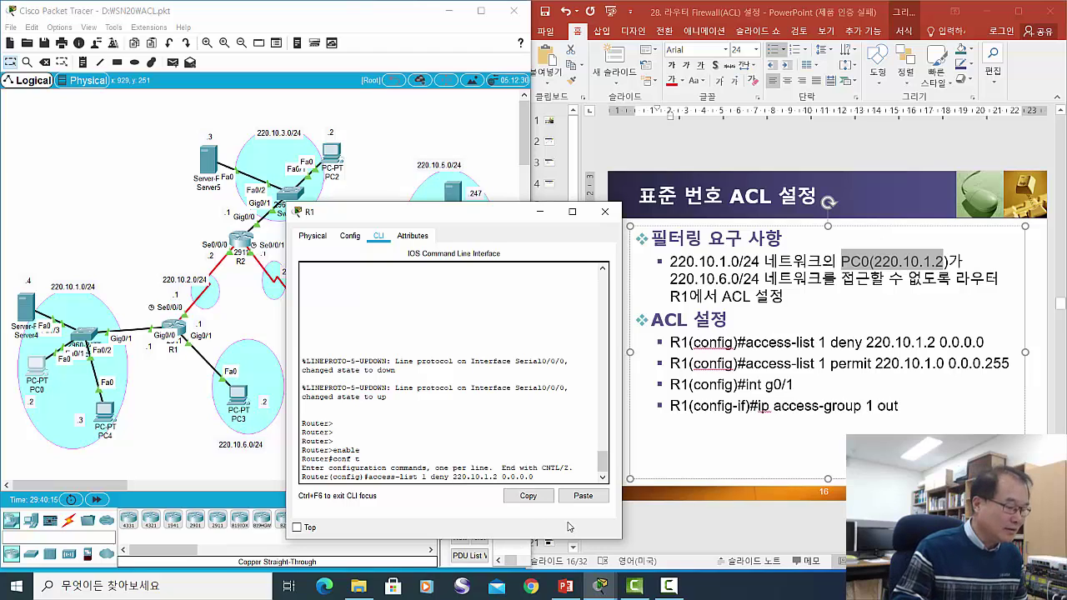
key("Return")
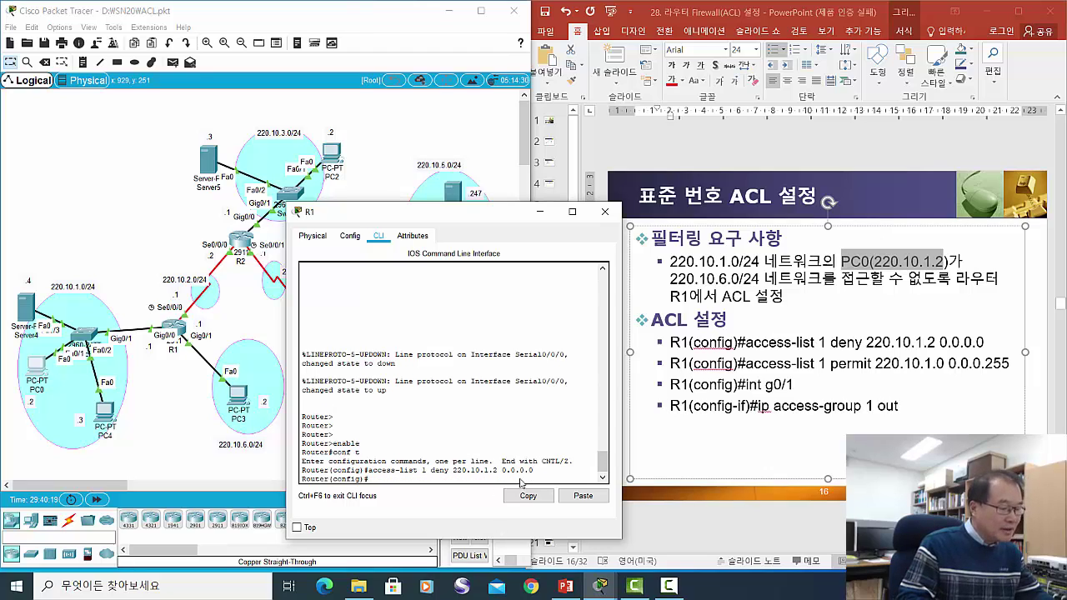
Add an access-list 1 entry denying network 220.10.1.0 with wildcard mask 0.0.0.255 on R1, reusing the previous deny command
left_click_drag(535, 470, 373, 473)
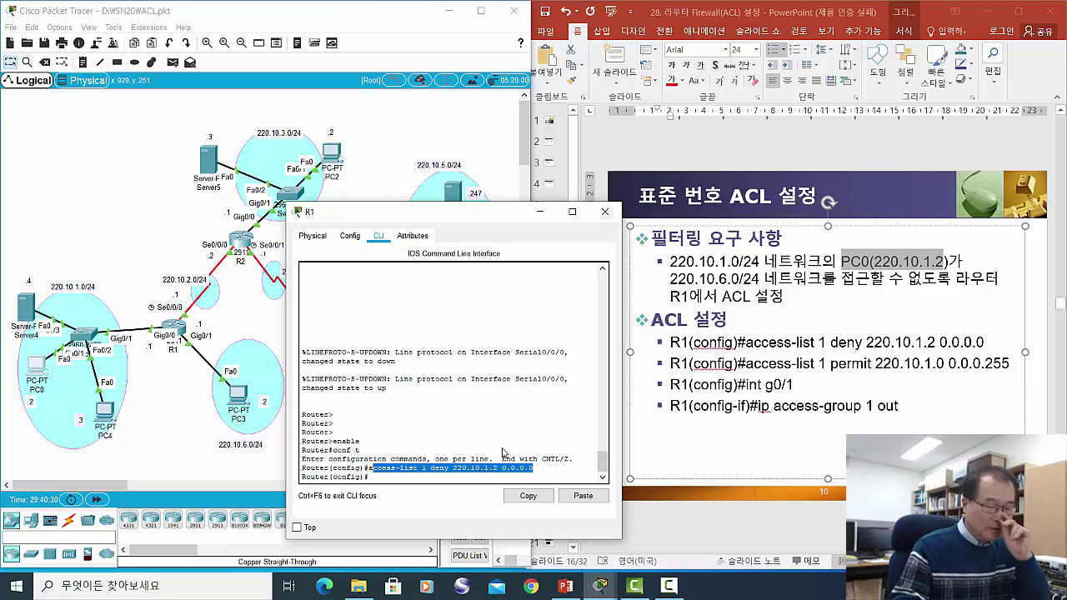
left_click(401, 484)
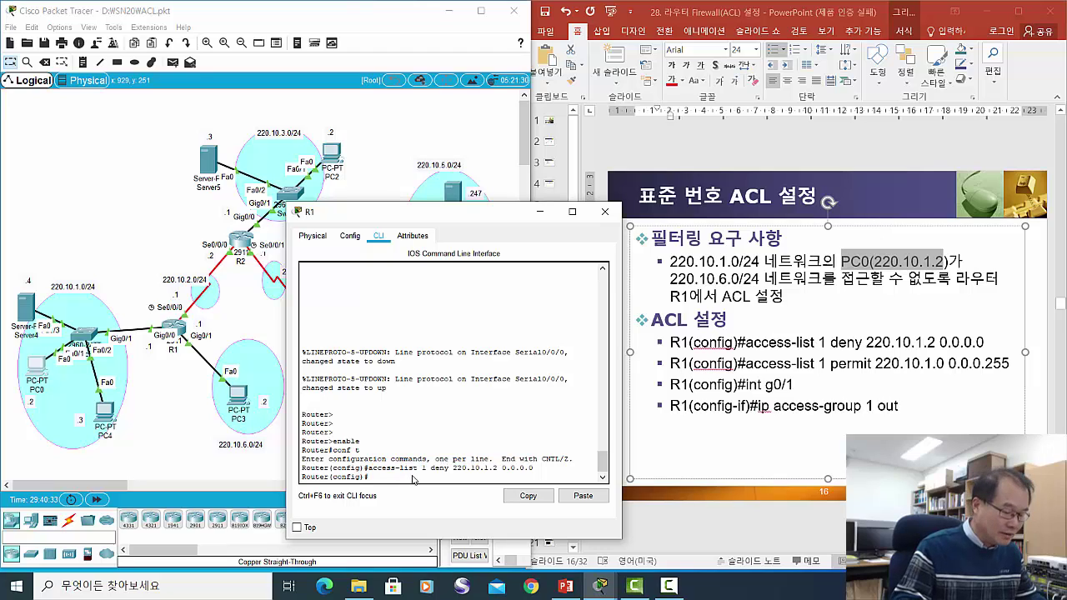
key("ctrl+v")
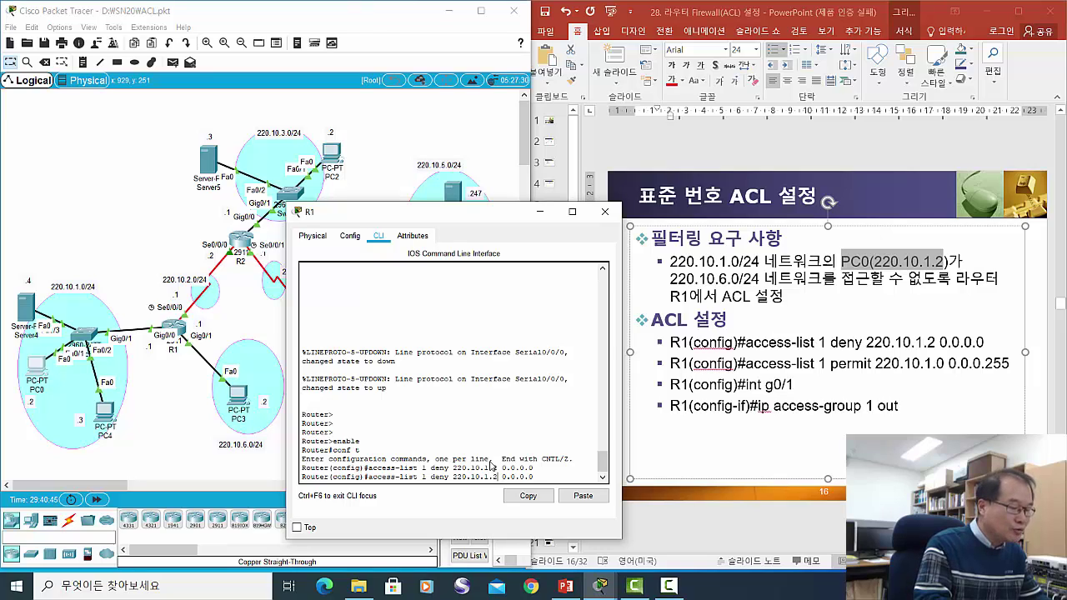
key("Left")
key("Left")
key("Left")
key("Left")
key("Left")
key("Left")
key("Left")
key("Left")
key("Left")
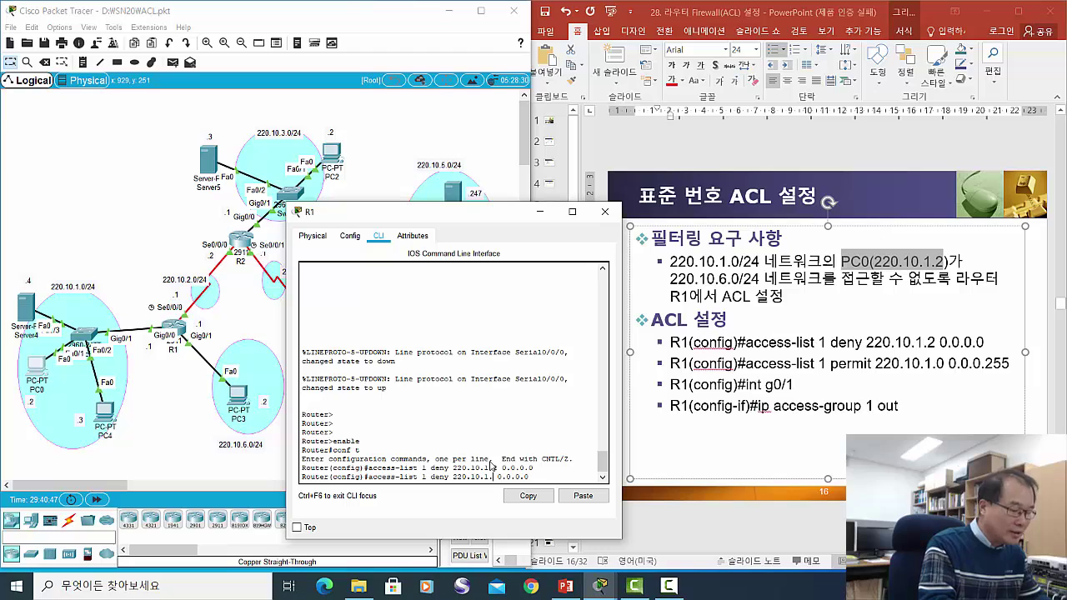
type("0")
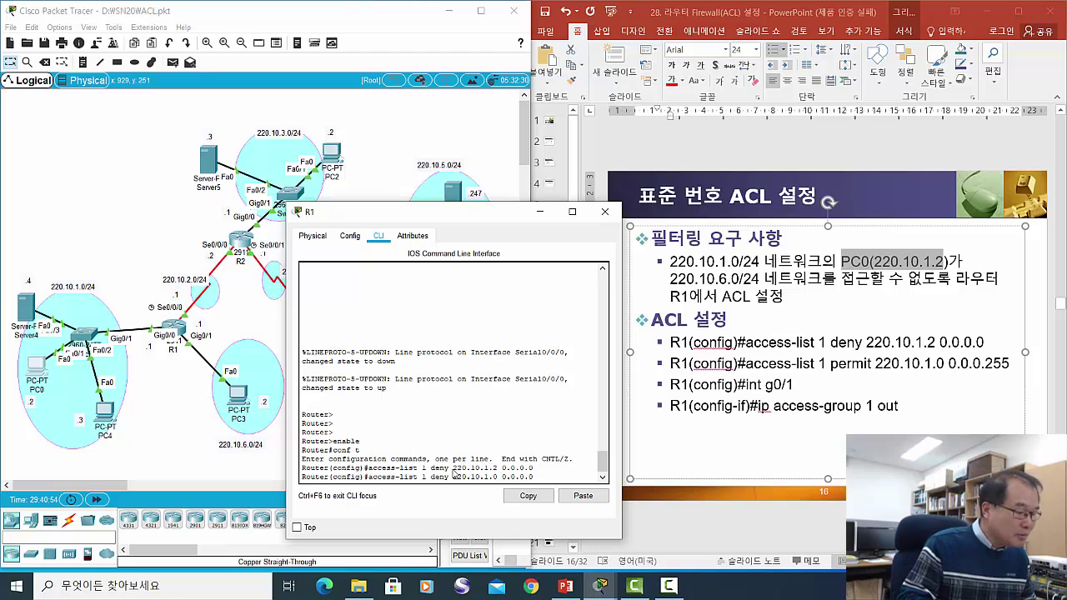
left_click_drag(453, 468, 498, 473)
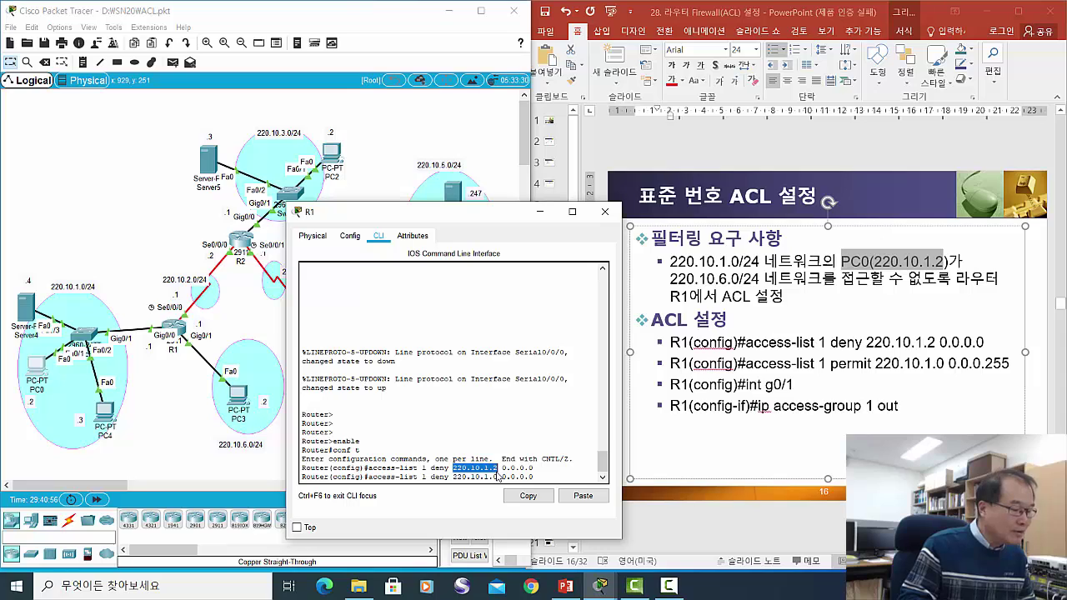
left_click(495, 477)
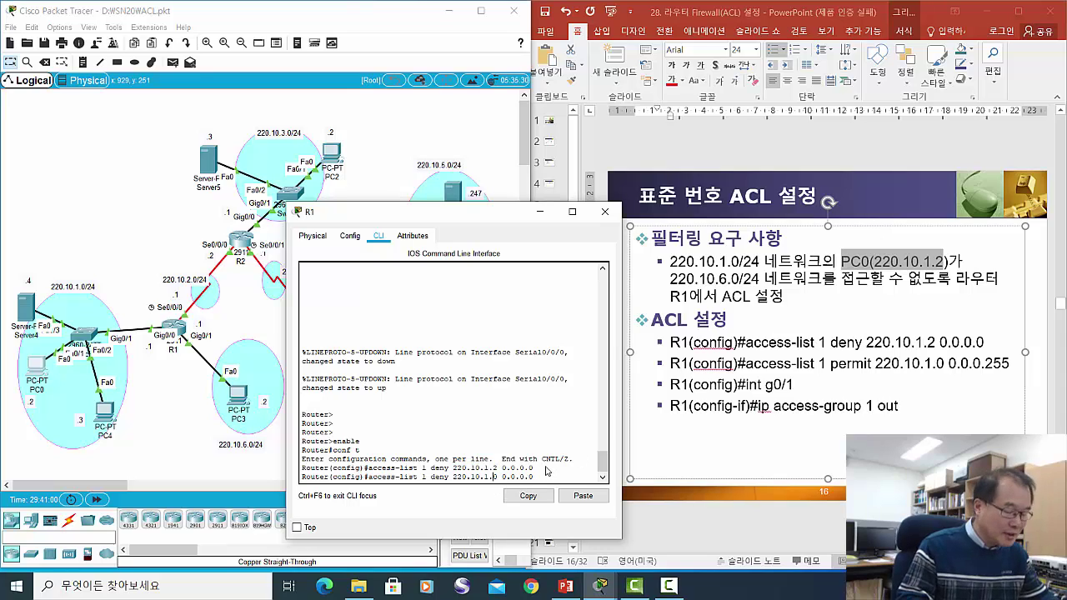
key("Delete")
type("0")
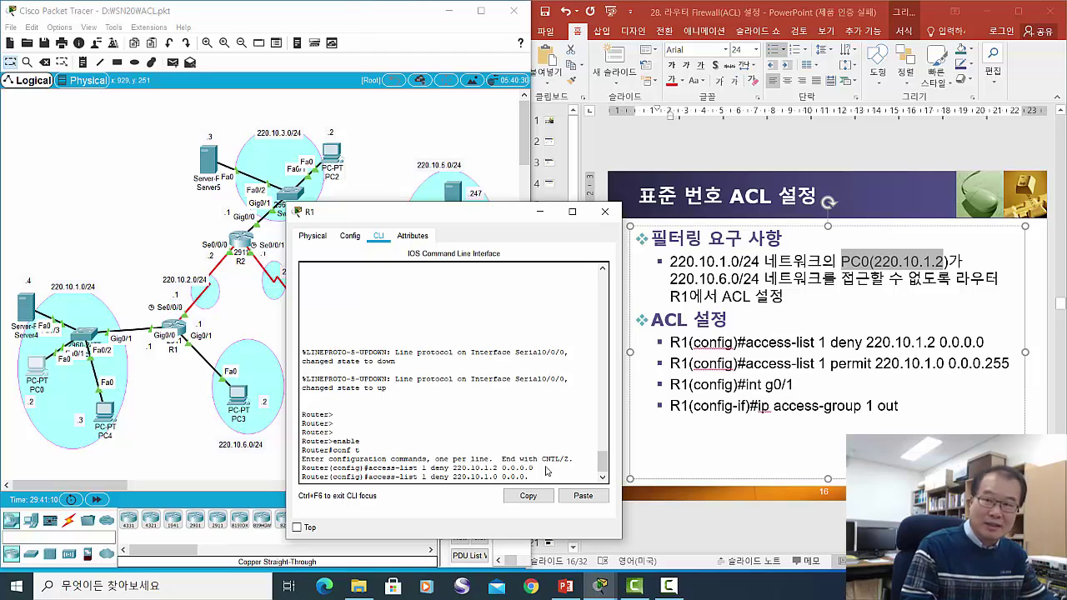
type("255")
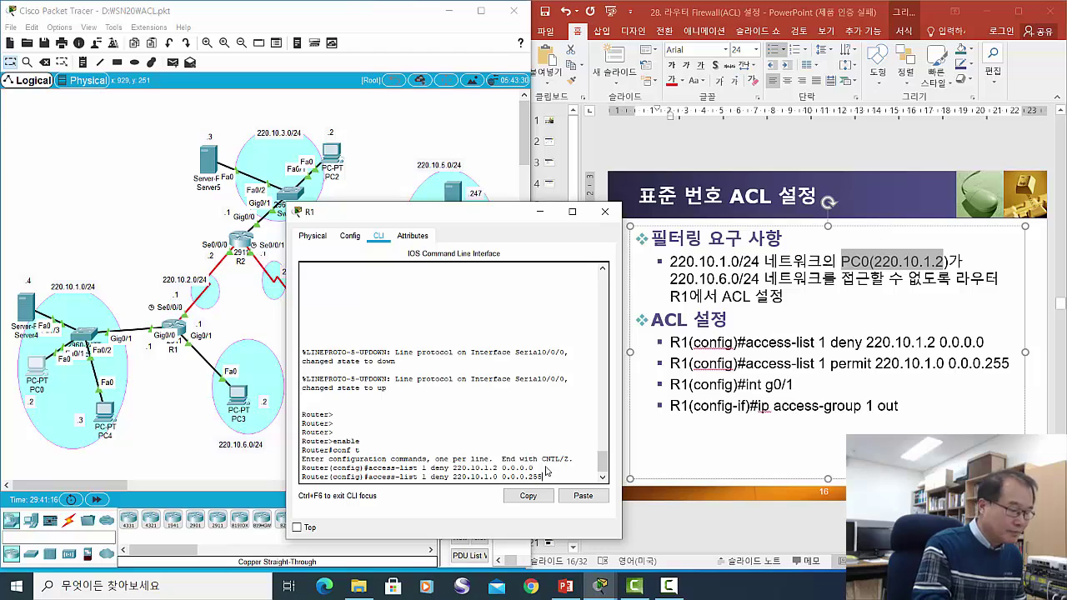
key("Return")
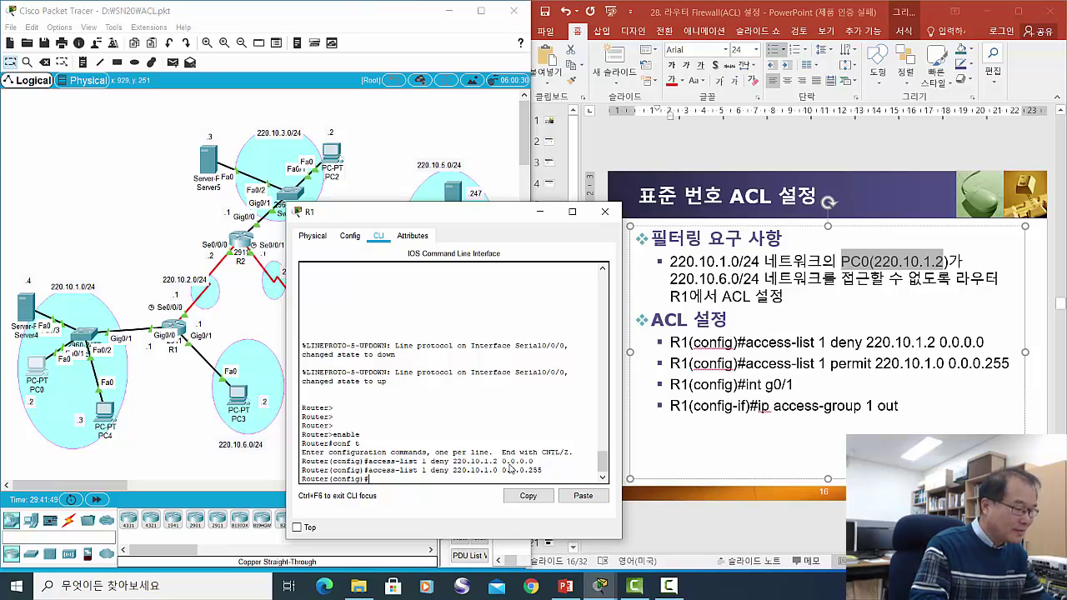
Remove the mistaken network entry with no access-list 1 deny 220.10.1.0 0.0.0.255
key("Up")
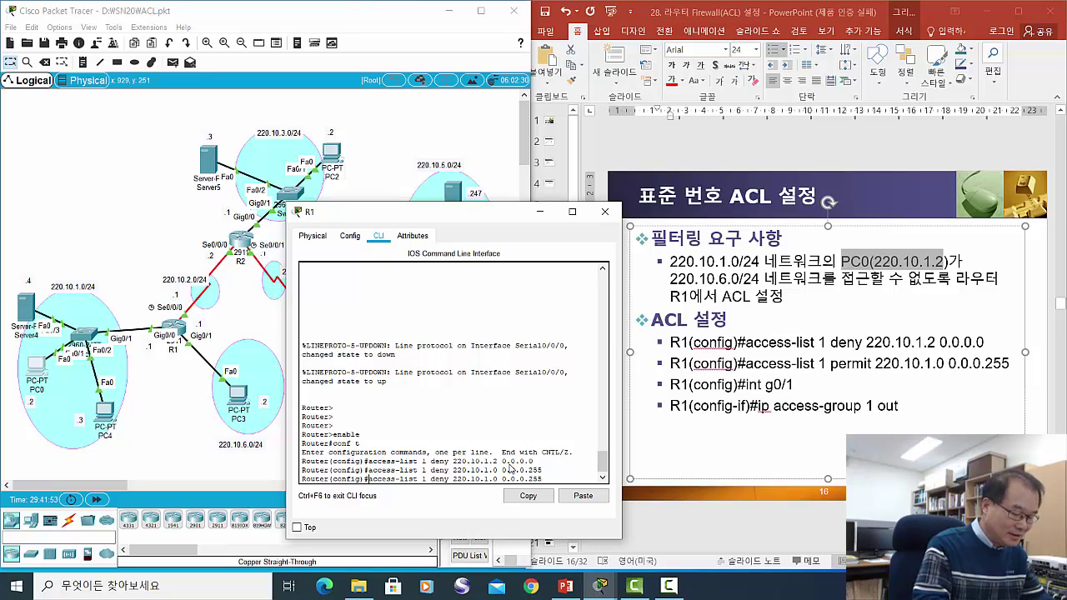
type("no")
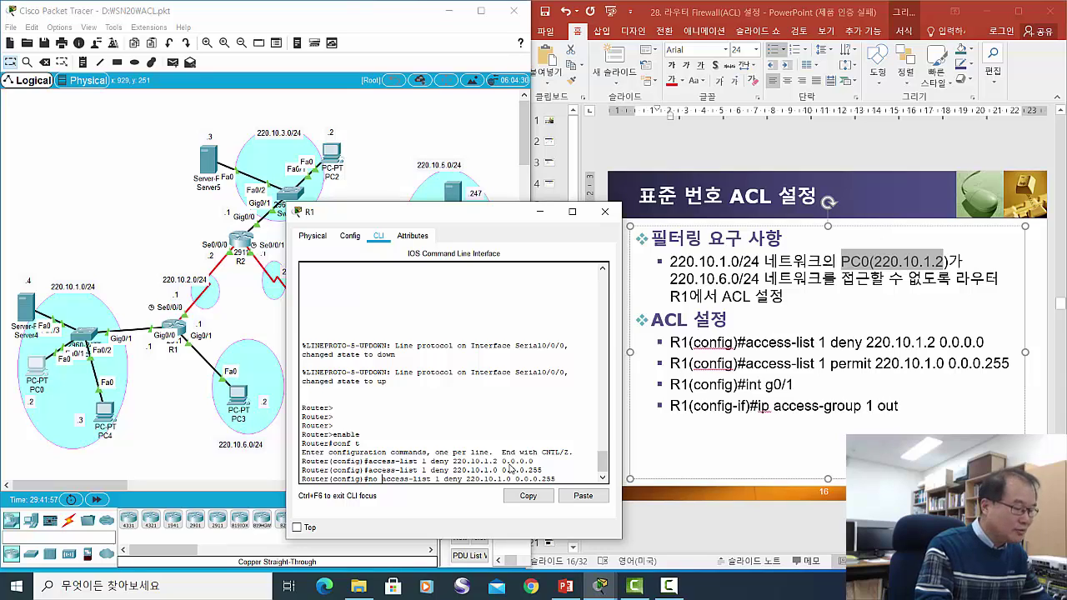
key("Return")
Recall the network deny command, change deny to permit, and submit it as access-list 1 permit 220.10.1.0 0.0.0.255
key("Up")
key("Up")
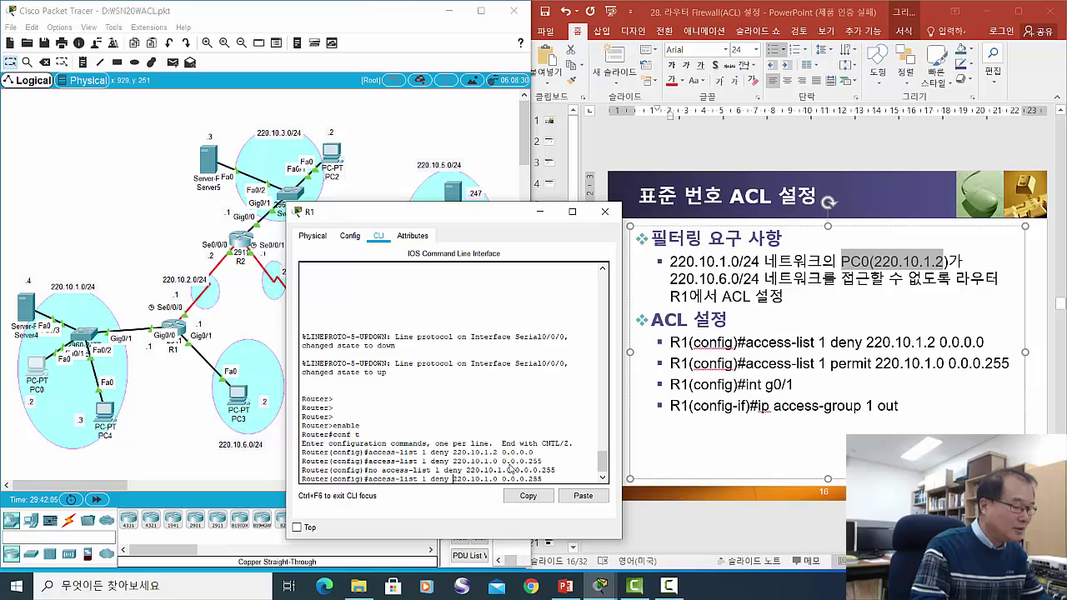
key("Left")
key("Left")
key("Left")
key("Left")
key("Left")
key("Left")
key("Left")
key("Left")
key("Left")
key("Left")
key("Left")
key("Left")
key("Left")
key("Left")
key("Left")
key("Left")
key("Left")
key("Left")
key("Left")
key("Left")
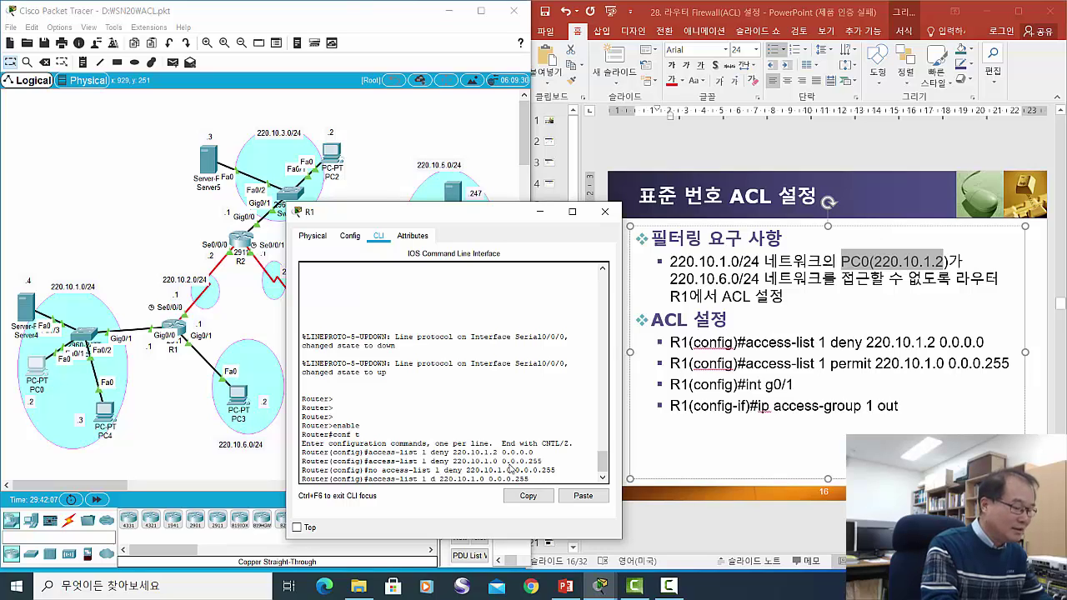
key("BackSpace")
key("BackSpace")
key("BackSpace")
key("BackSpace")
type("permi")
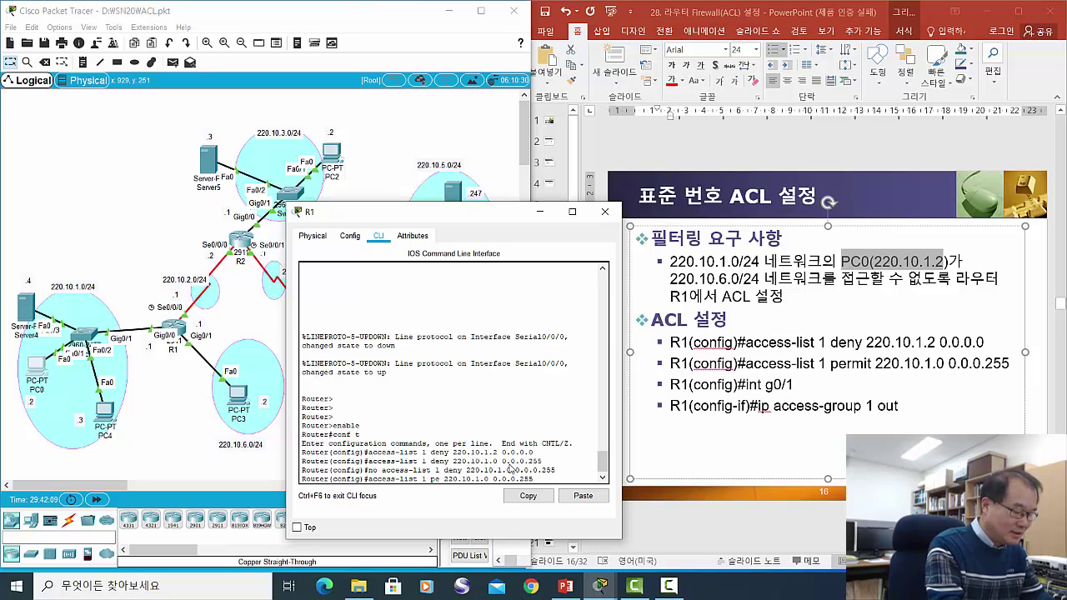
type("t")
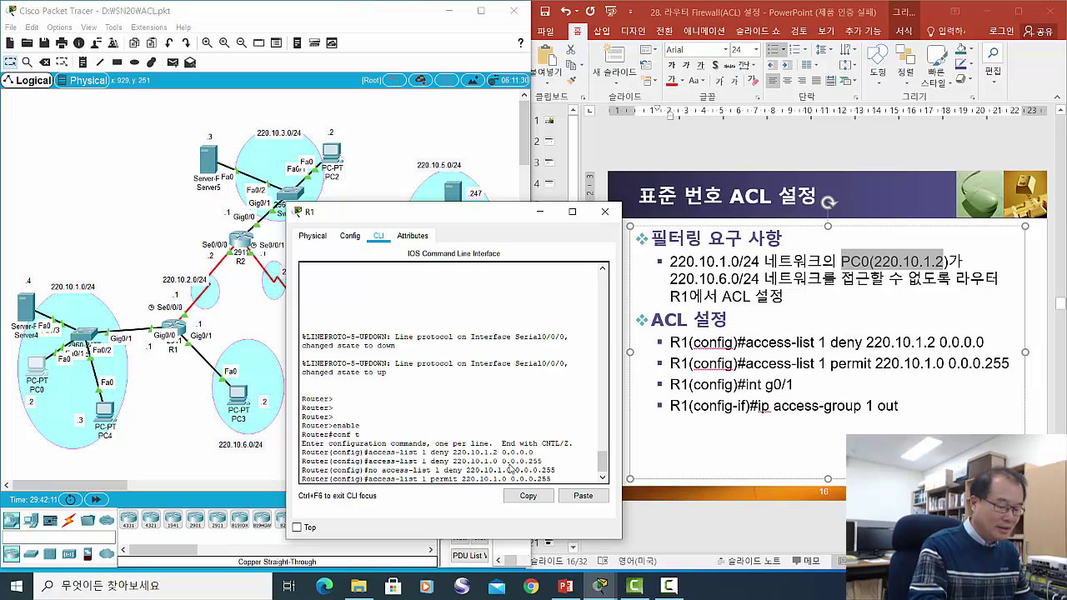
key("Return")
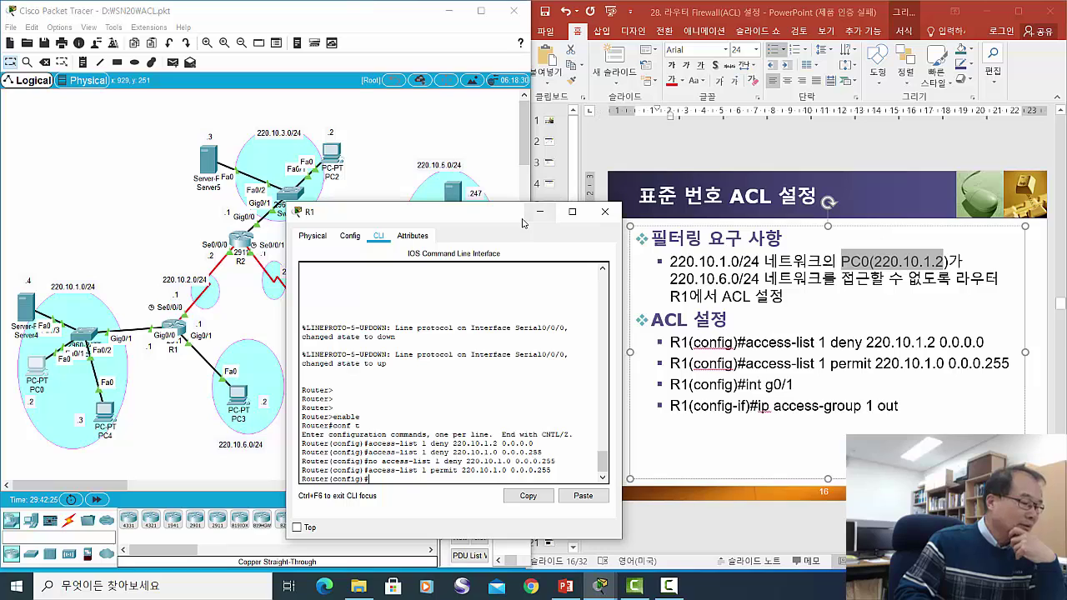
Examine the topology path from the 220.10.1.0/24 hosts through R1 to 220.10.6.0/24 and the R1 interface facing that network
left_click_drag(523, 219, 580, 195)
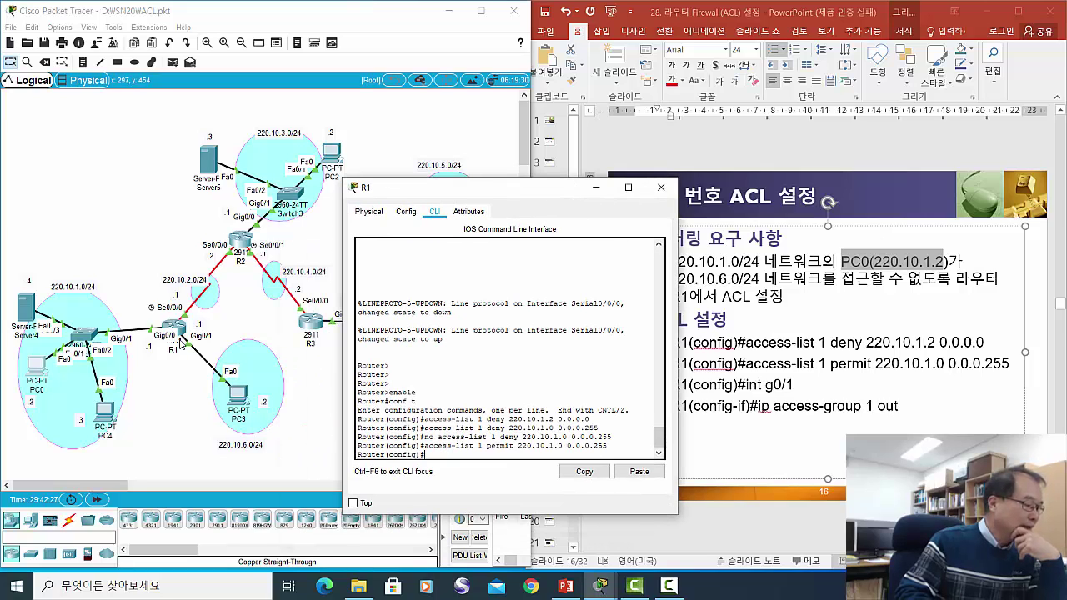
left_click(250, 301)
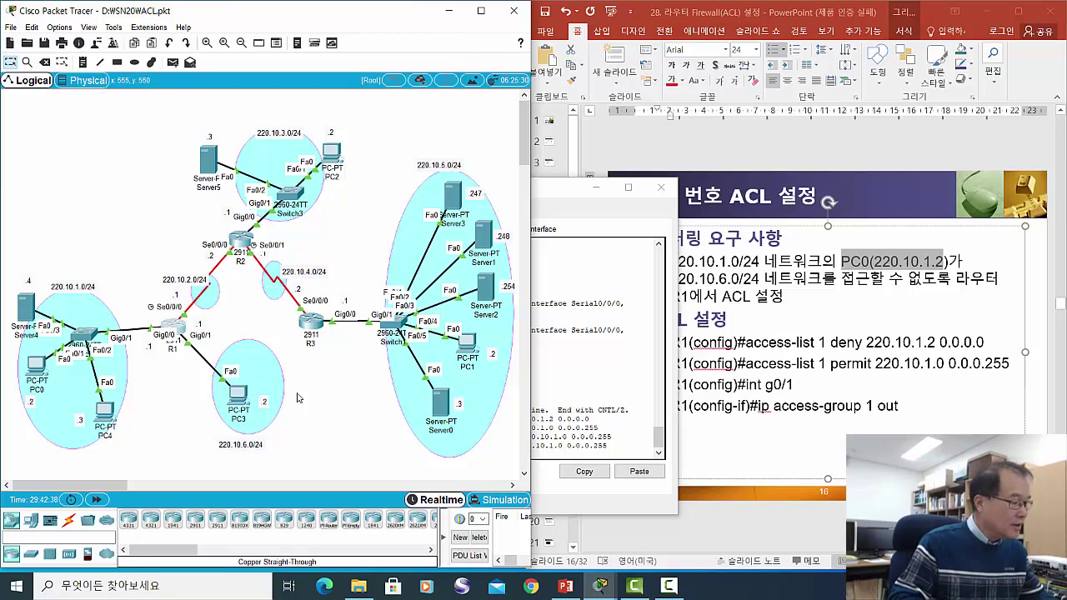
mouse_move(176, 345)
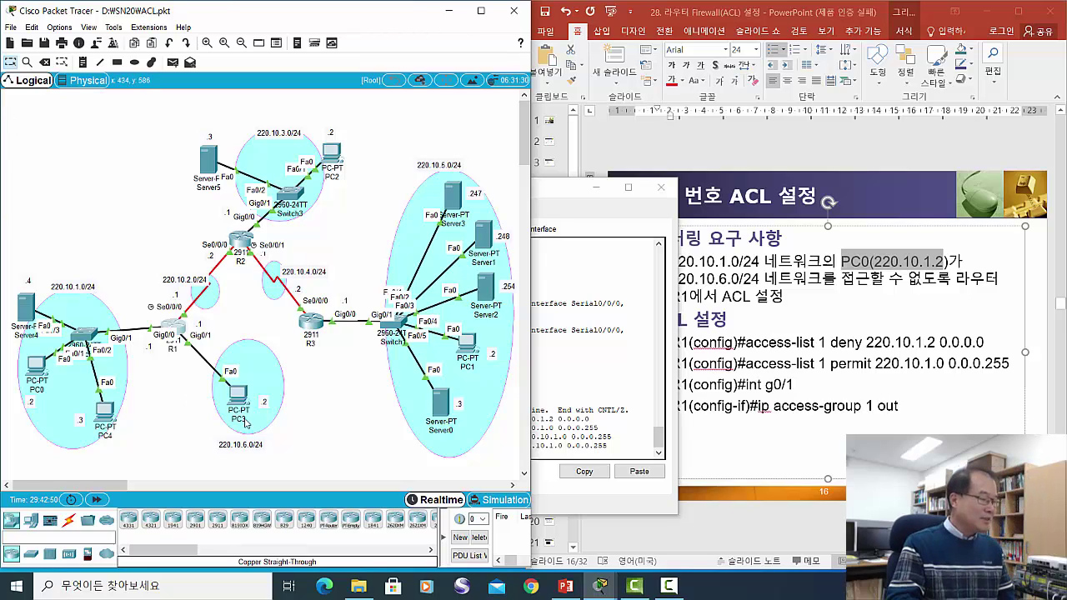
left_click(259, 361)
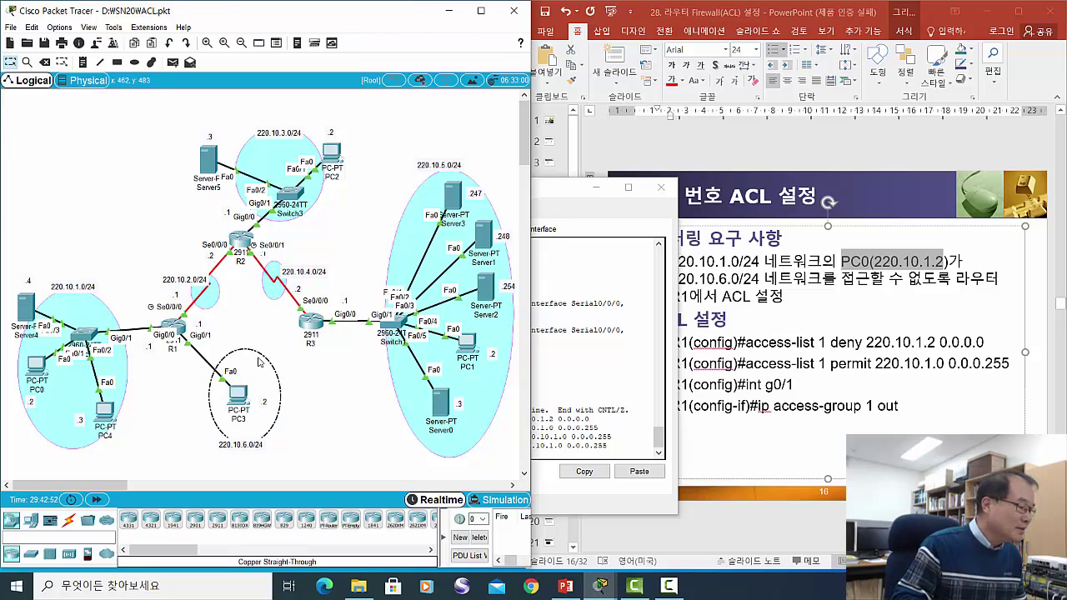
left_click(90, 310)
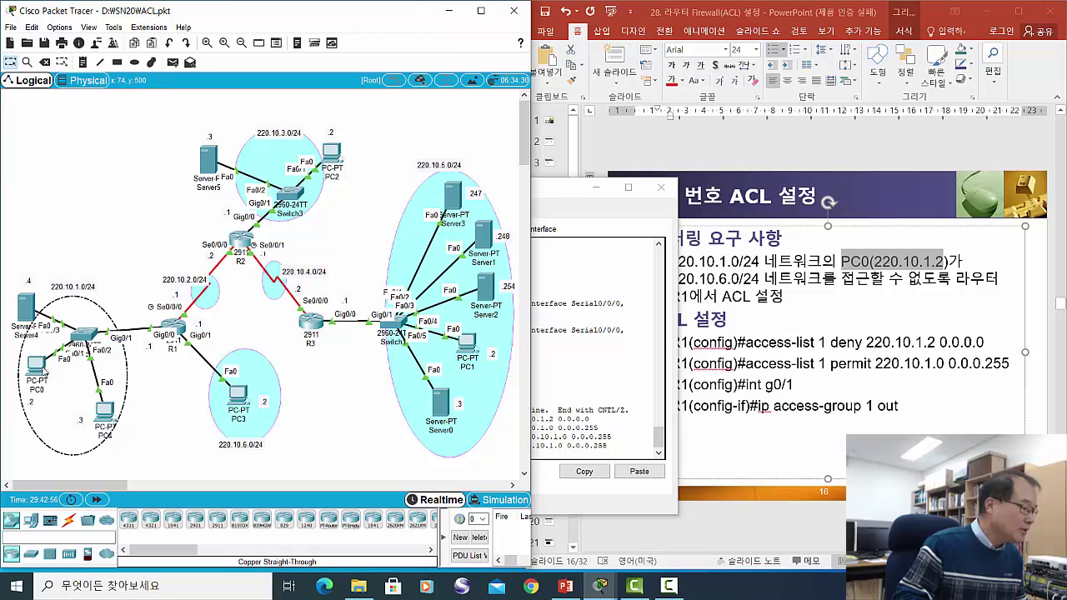
left_click(44, 375)
left_click_drag(43, 375, 48, 379)
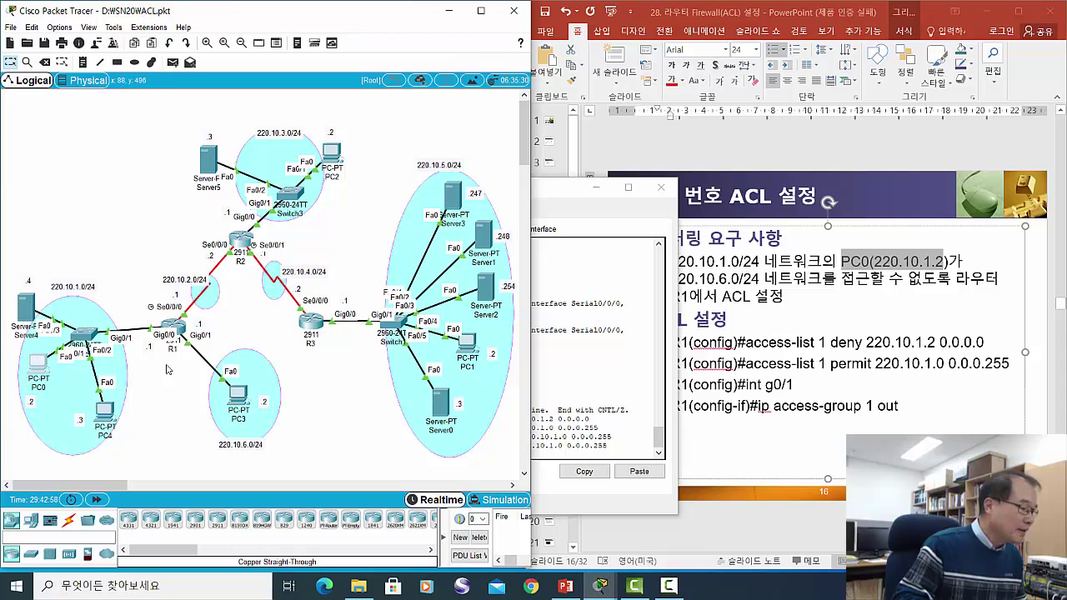
left_click_drag(260, 371, 253, 375)
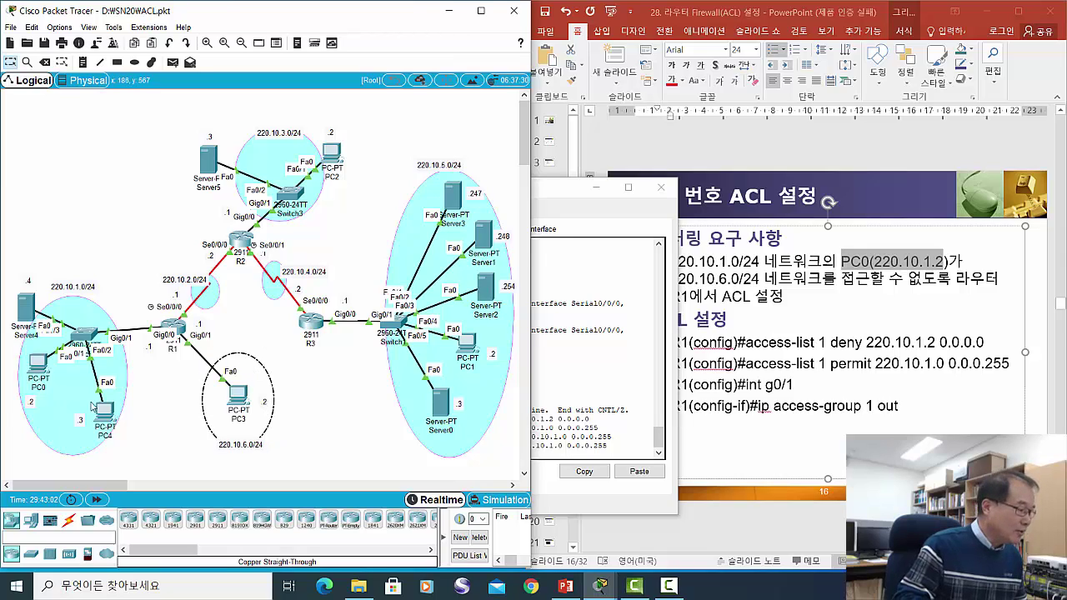
left_click_drag(33, 371, 27, 370)
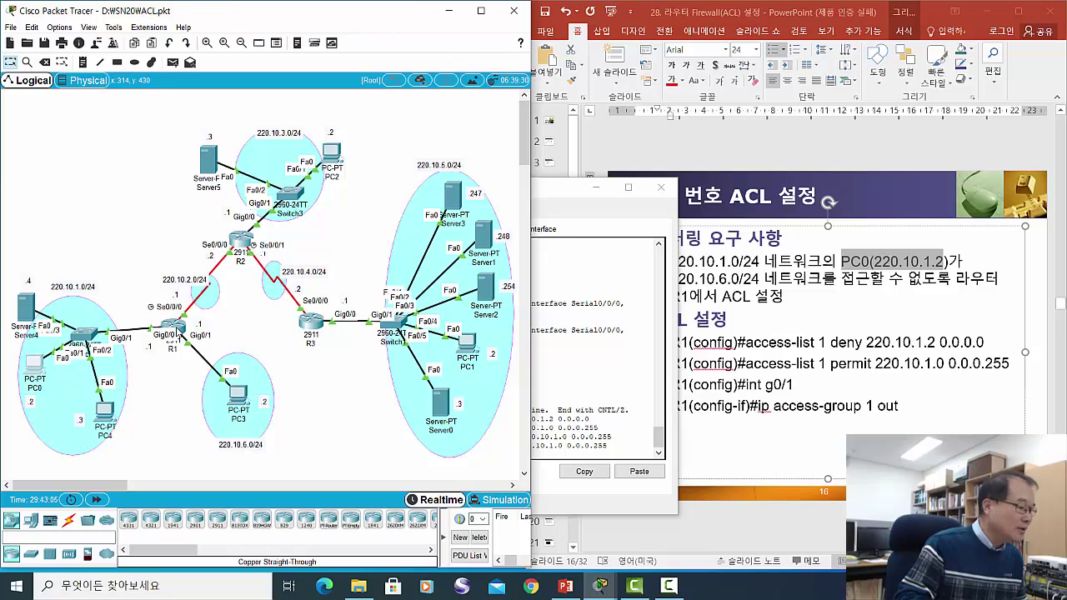
left_click_drag(180, 331, 181, 335)
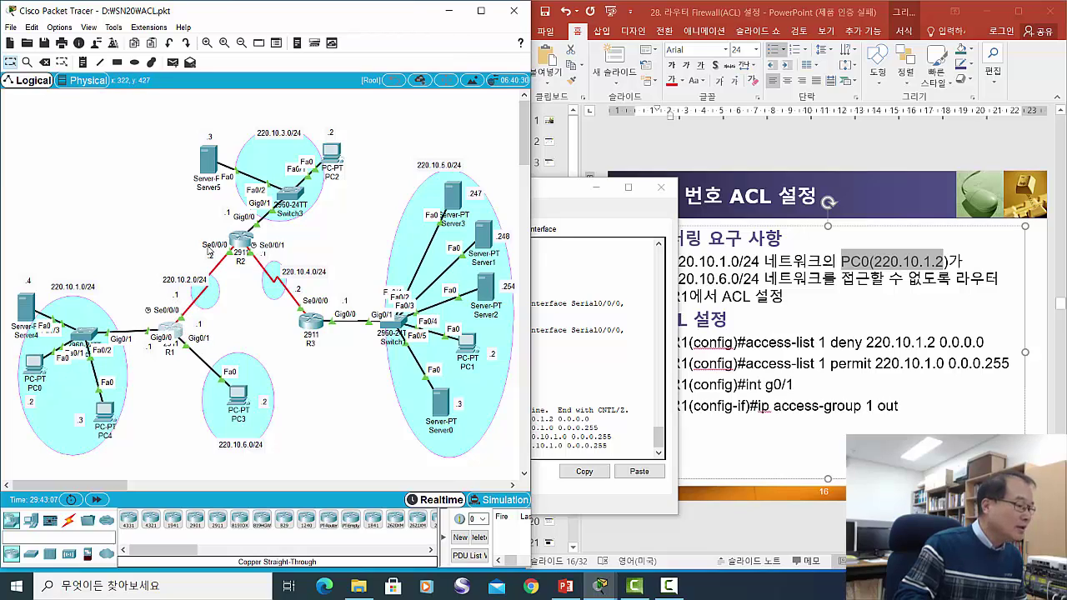
left_click_drag(245, 163, 244, 158)
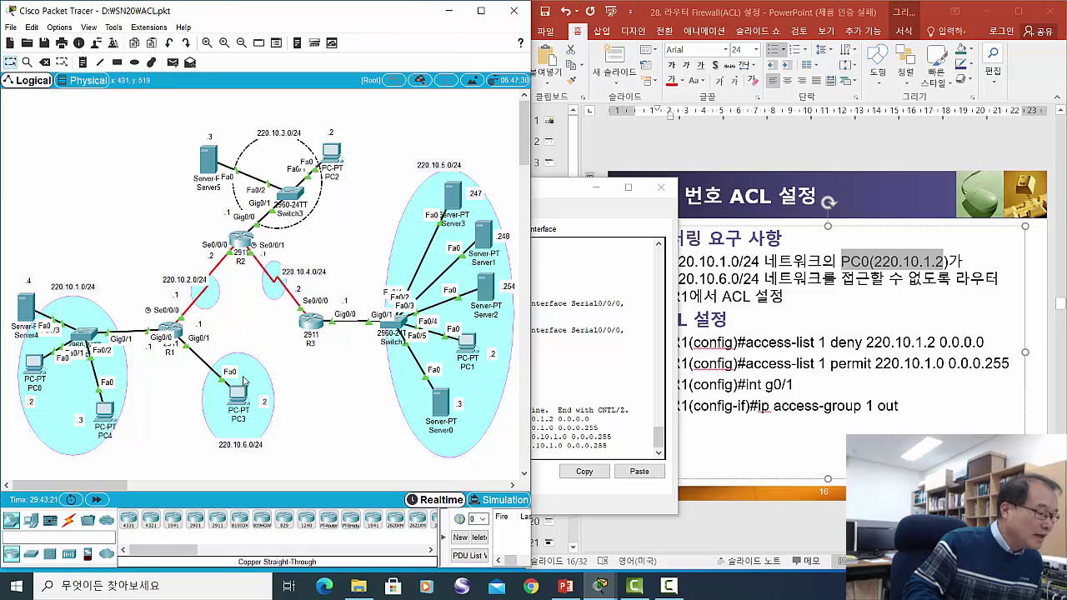
left_click_drag(260, 377, 256, 373)
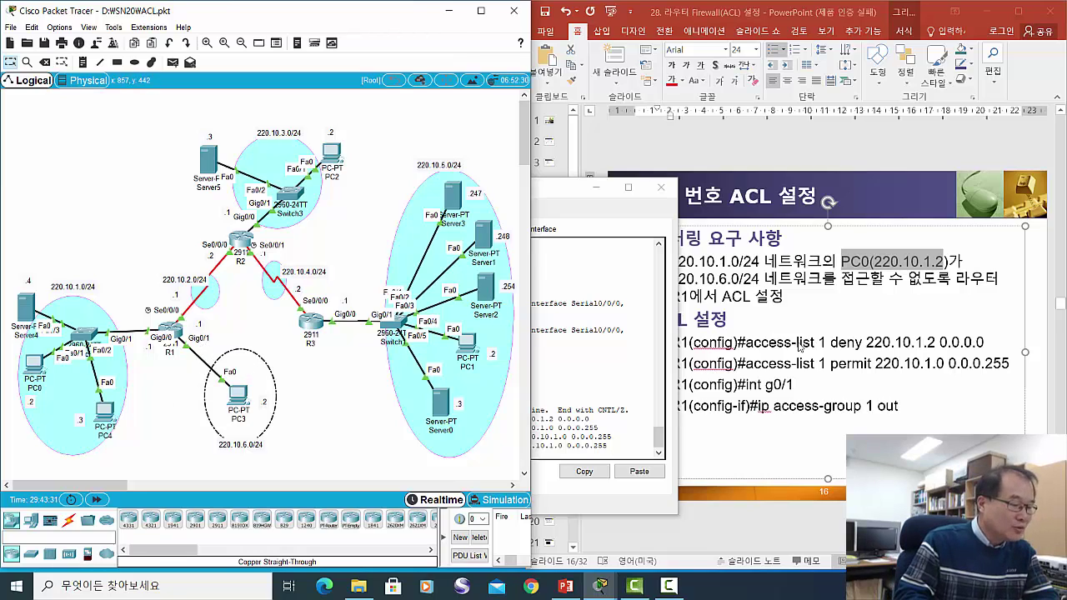
left_click(566, 194)
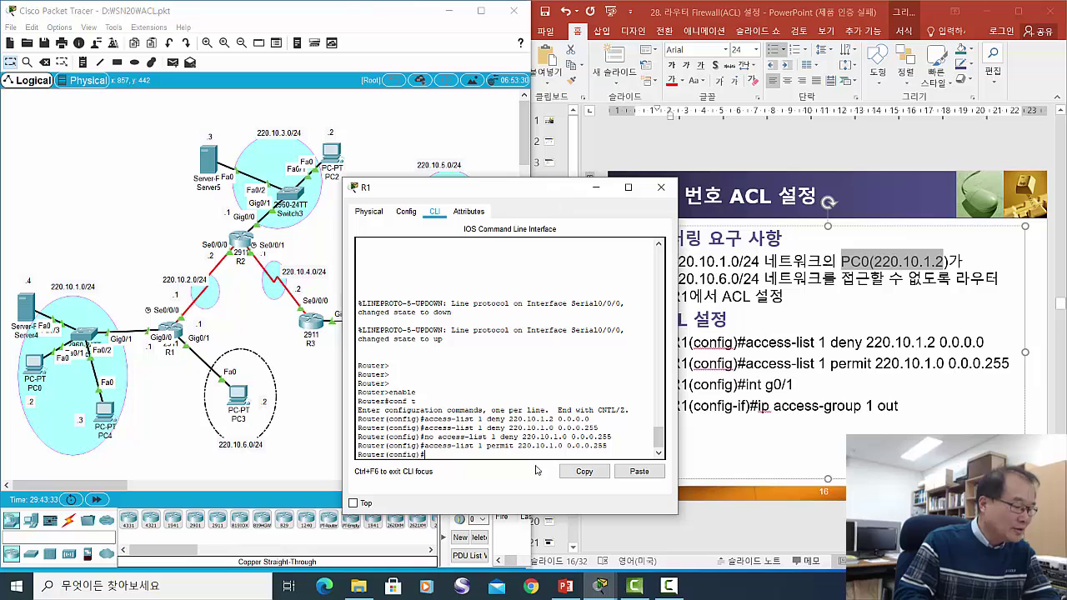
left_click_drag(503, 192, 532, 168)
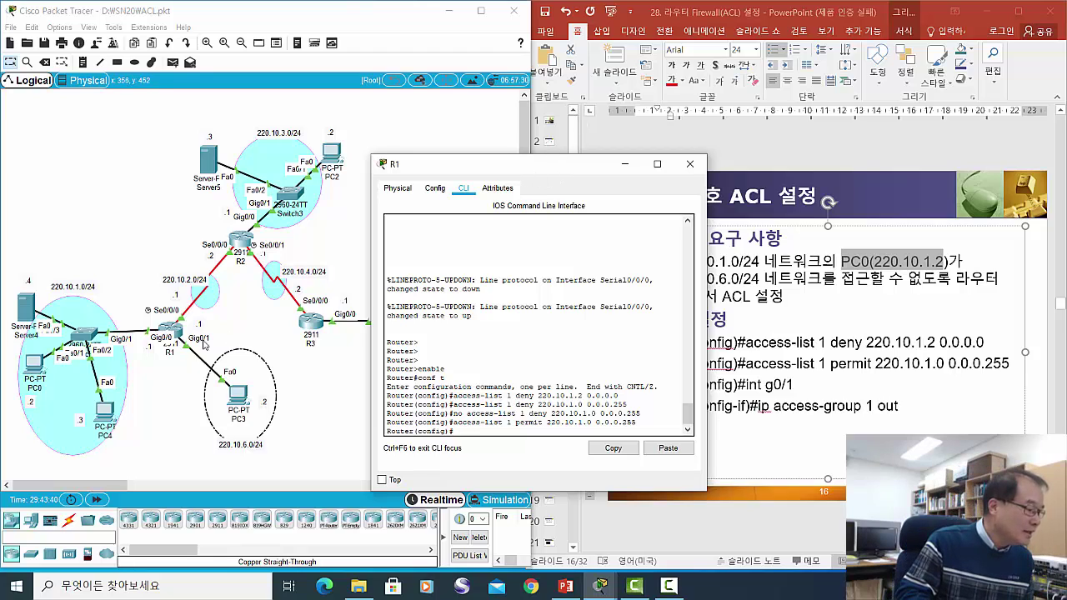
left_click(242, 450)
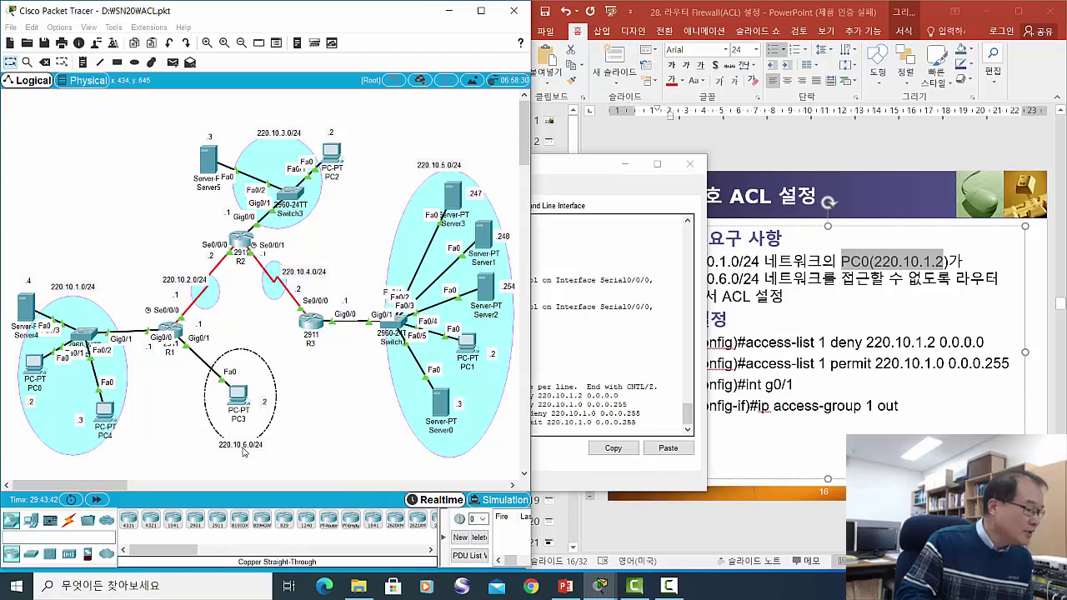
left_click(243, 453)
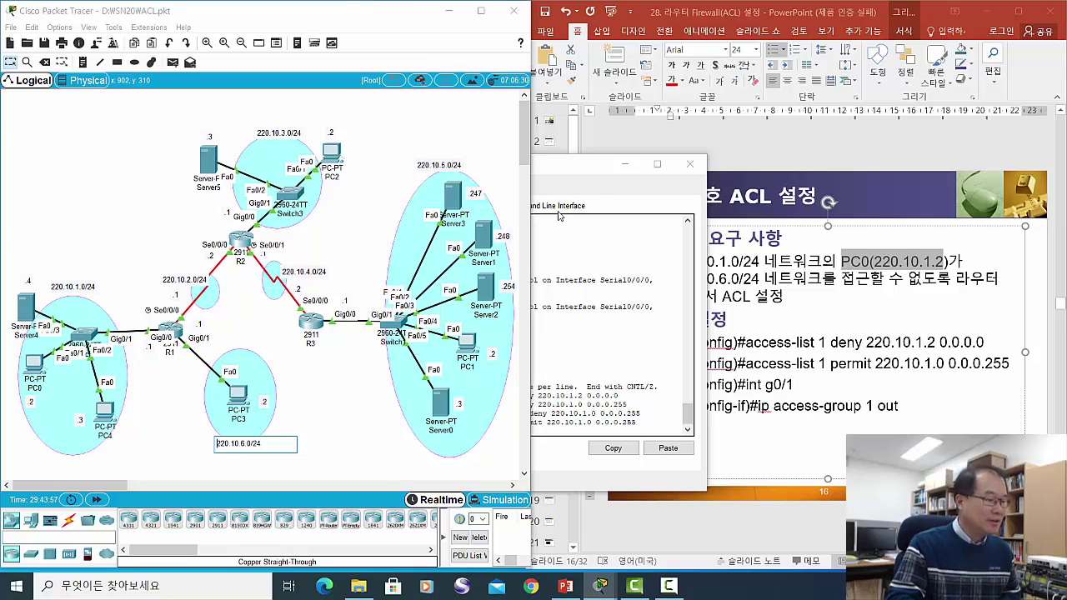
Return to R1's CLI and enter interface configuration mode for GigabitEthernet0/1 with int g0/1
left_click(582, 167)
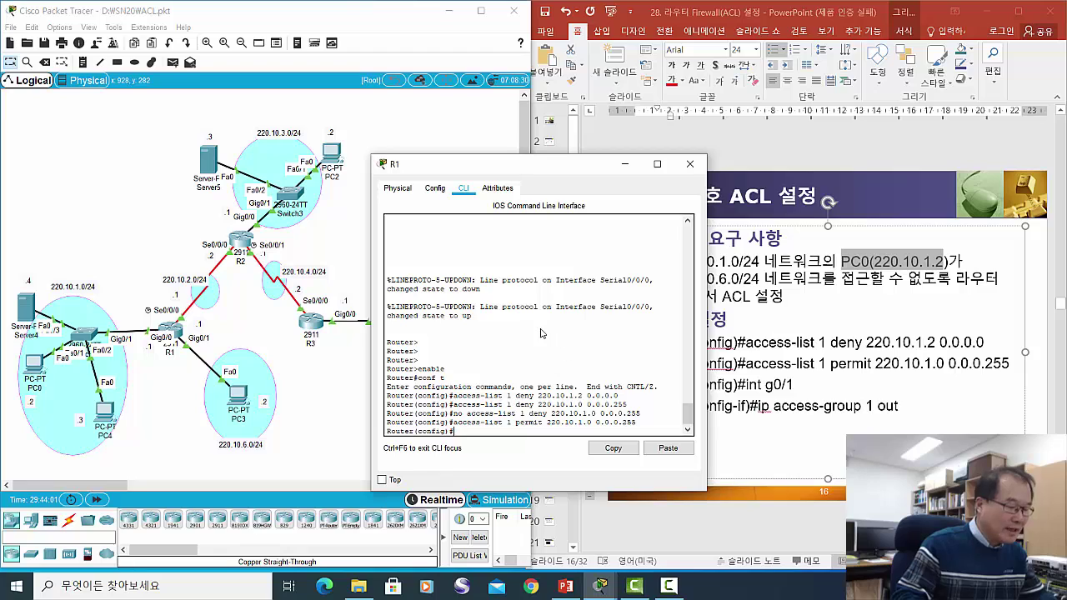
type("i")
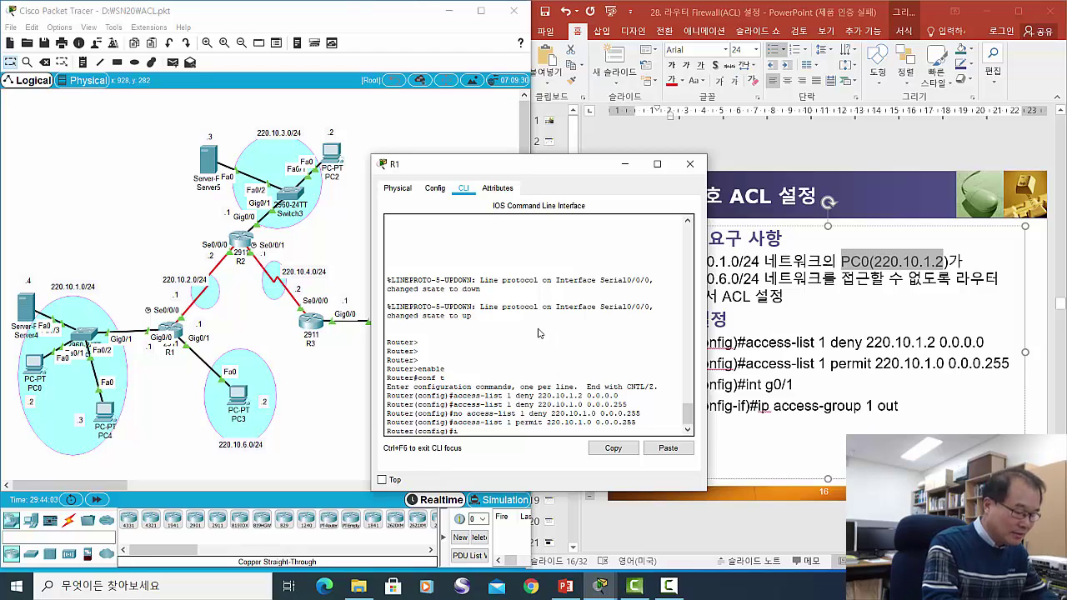
type("nt")
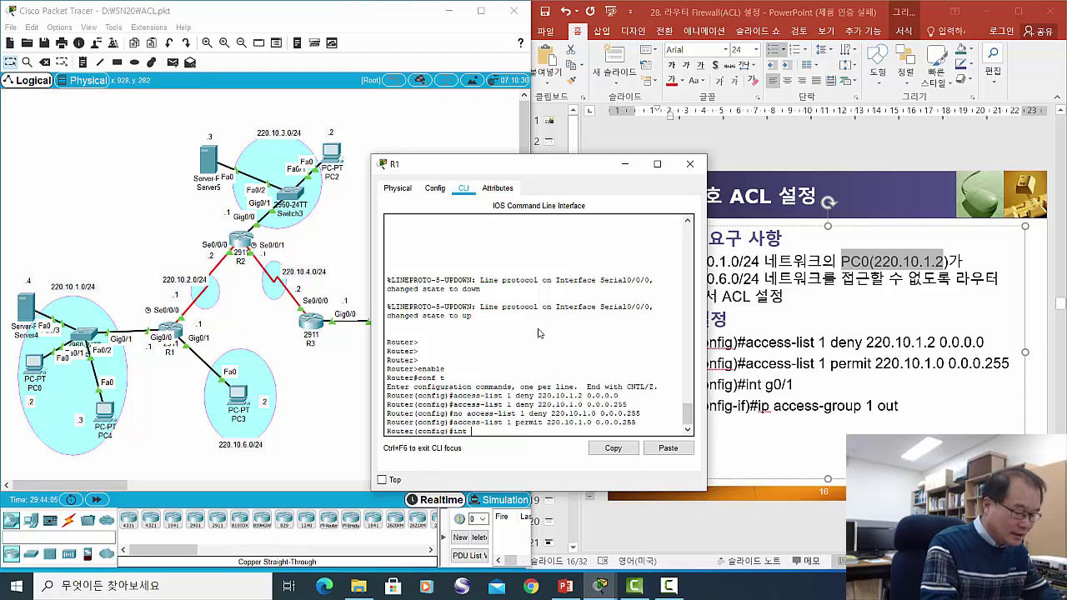
type(" g0")
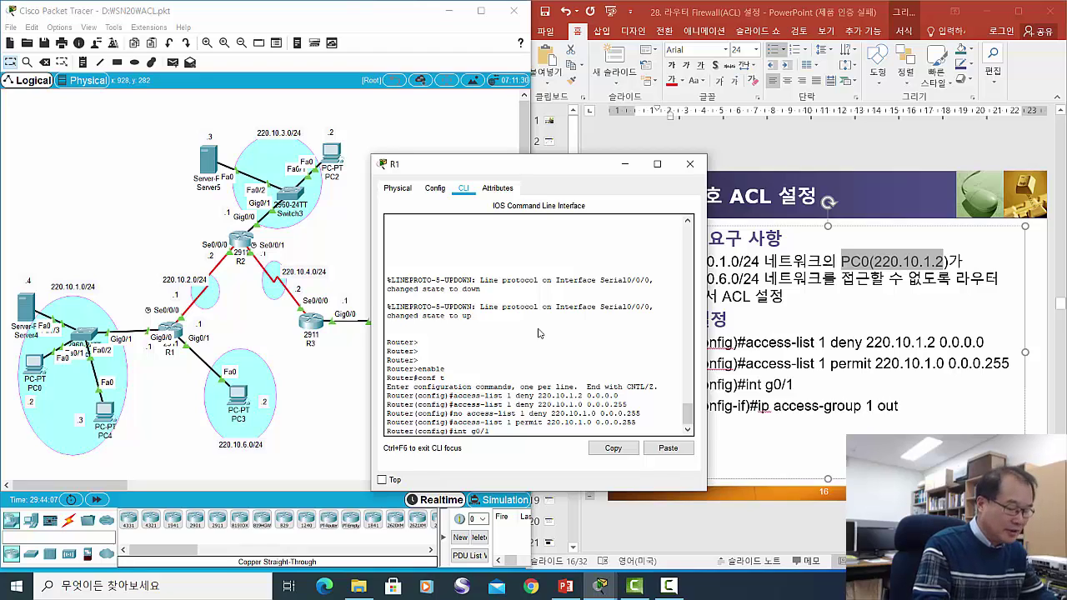
type("/1")
key("Return")
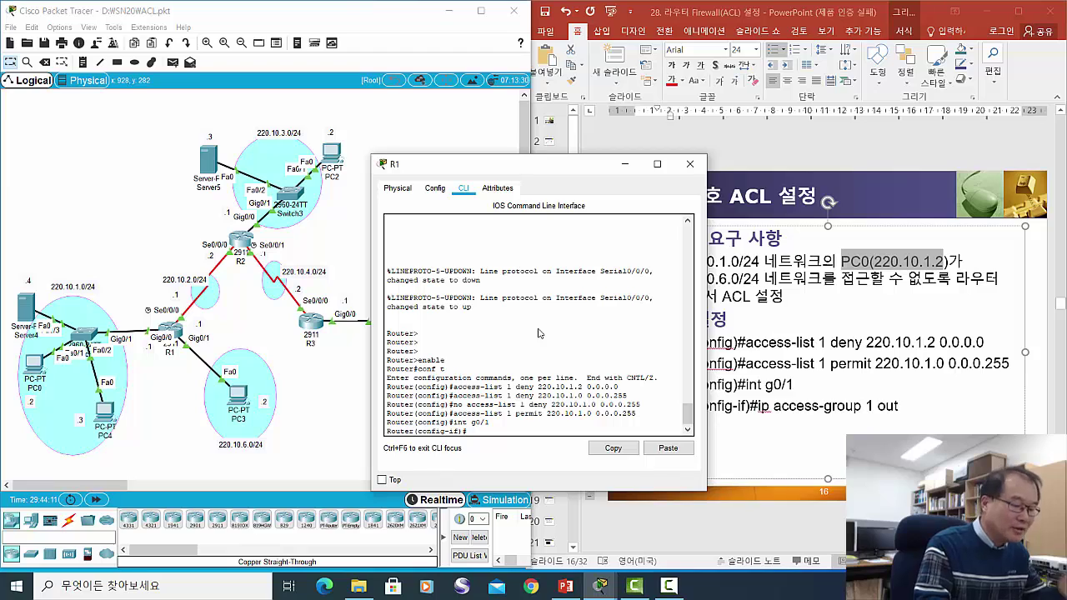
Apply ACL 1 to R1's g0/1 interface in the outbound direction with ip access-group 1 out
type("ip a")
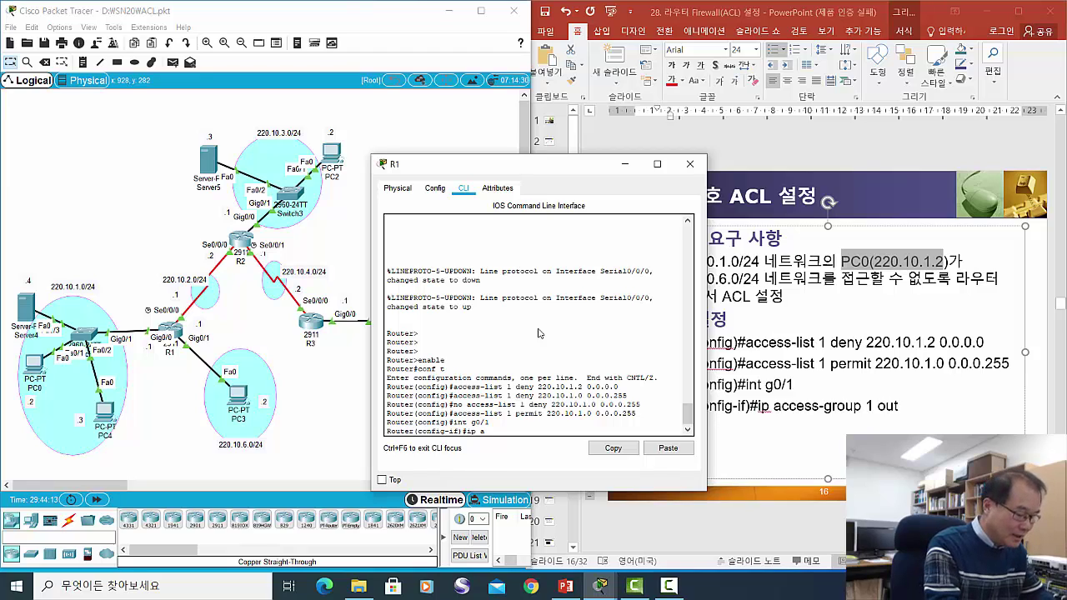
type("ccess")
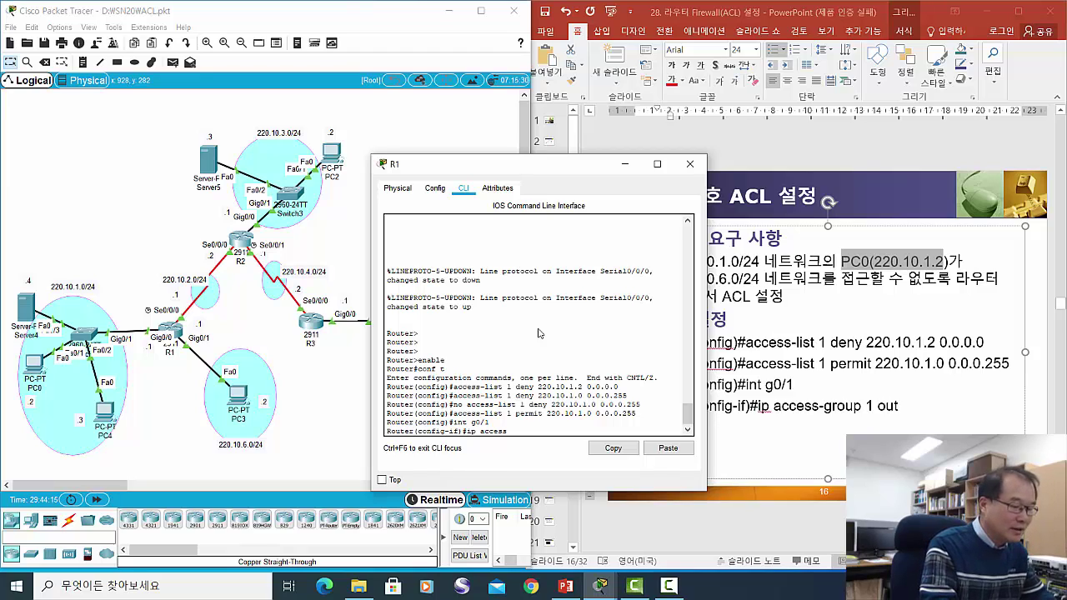
type("-g")
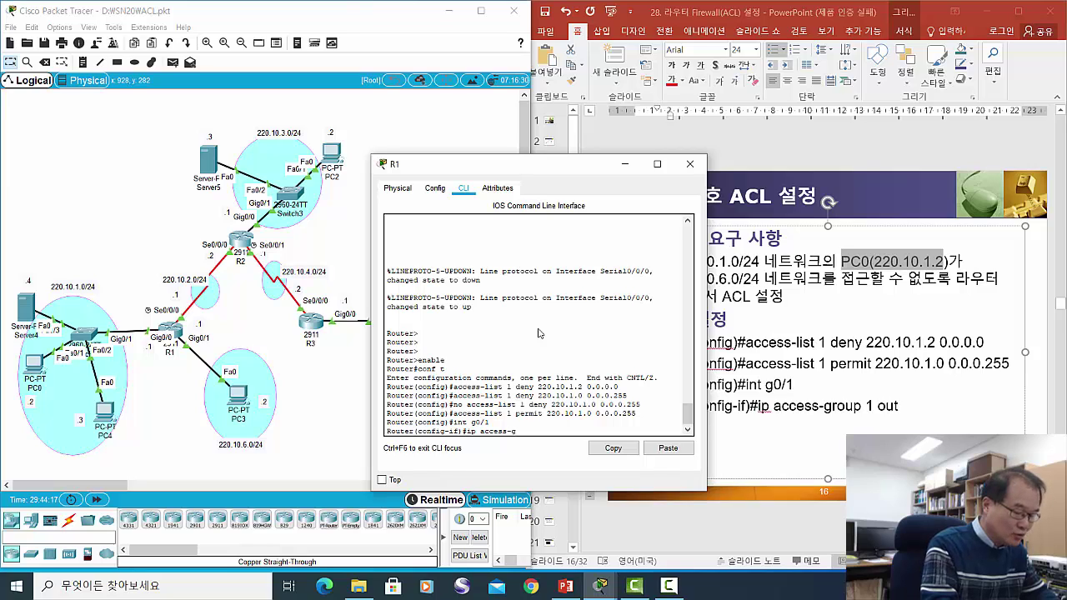
type("roup 1")
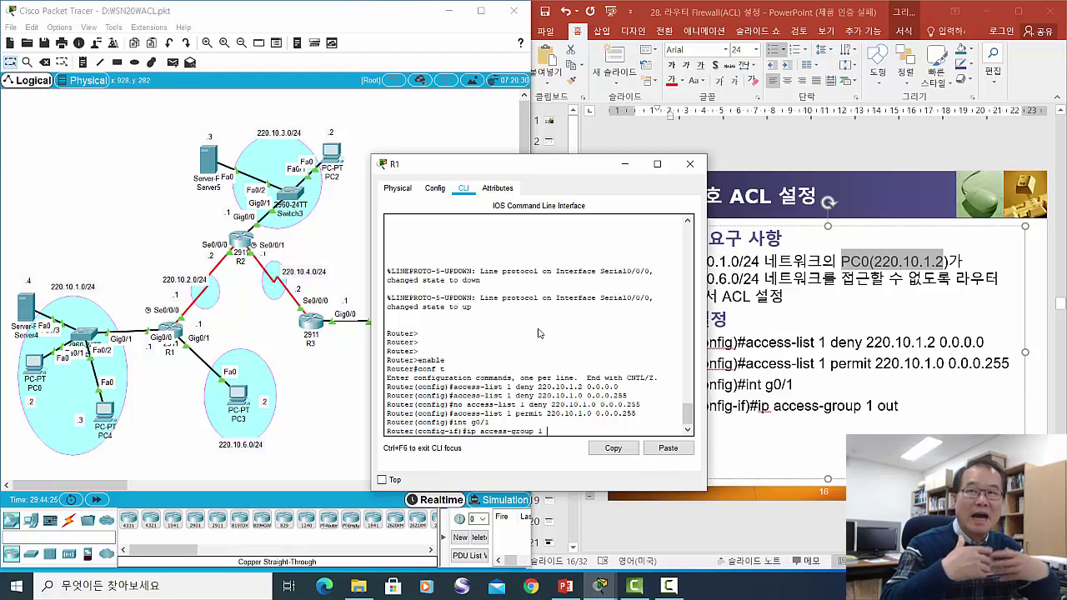
type("o")
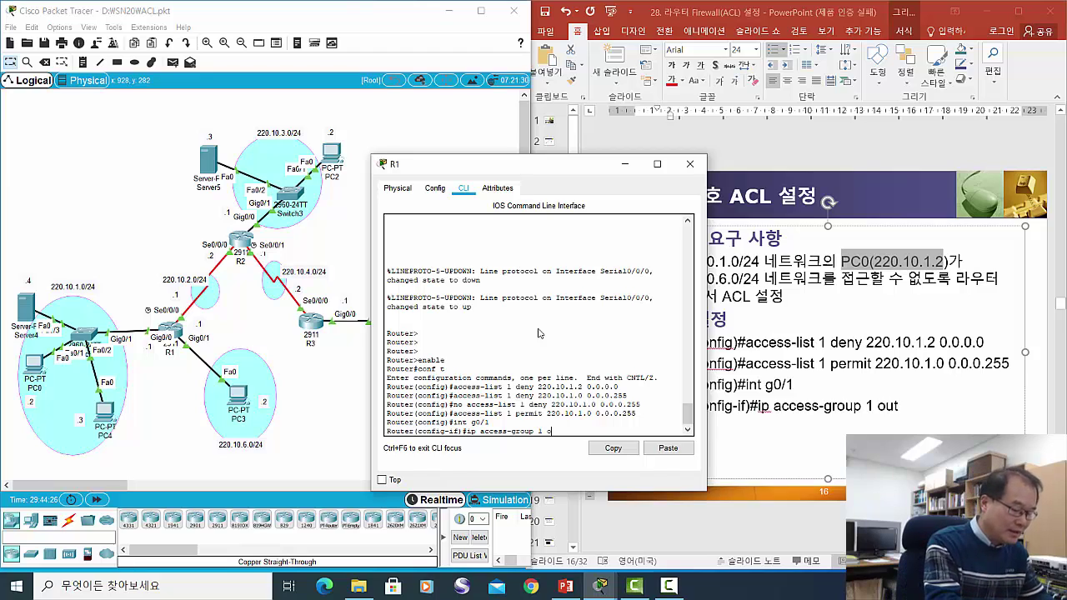
type("ut")
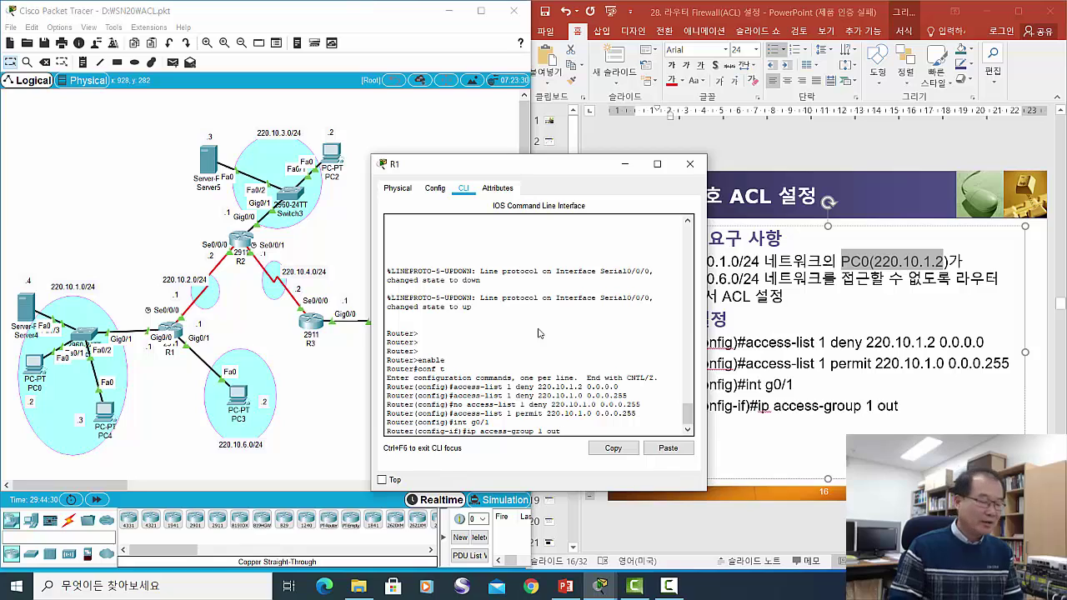
key("Return")
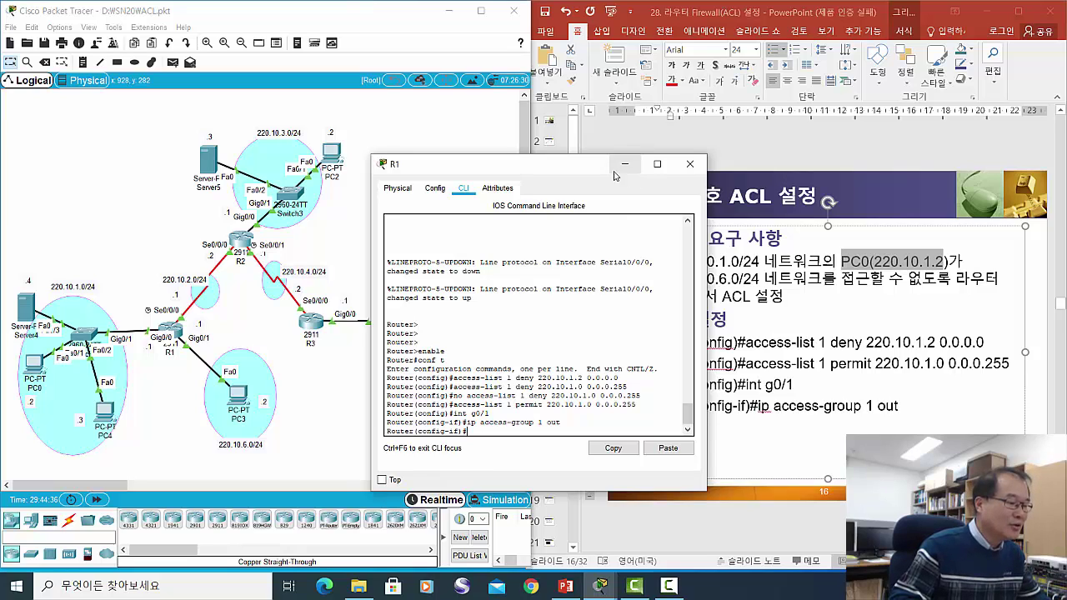
Switch to PowerPoint and advance to slide 17, which covers checking the standard ACL configuration
left_click_drag(590, 175, 584, 175)
left_click(869, 160)
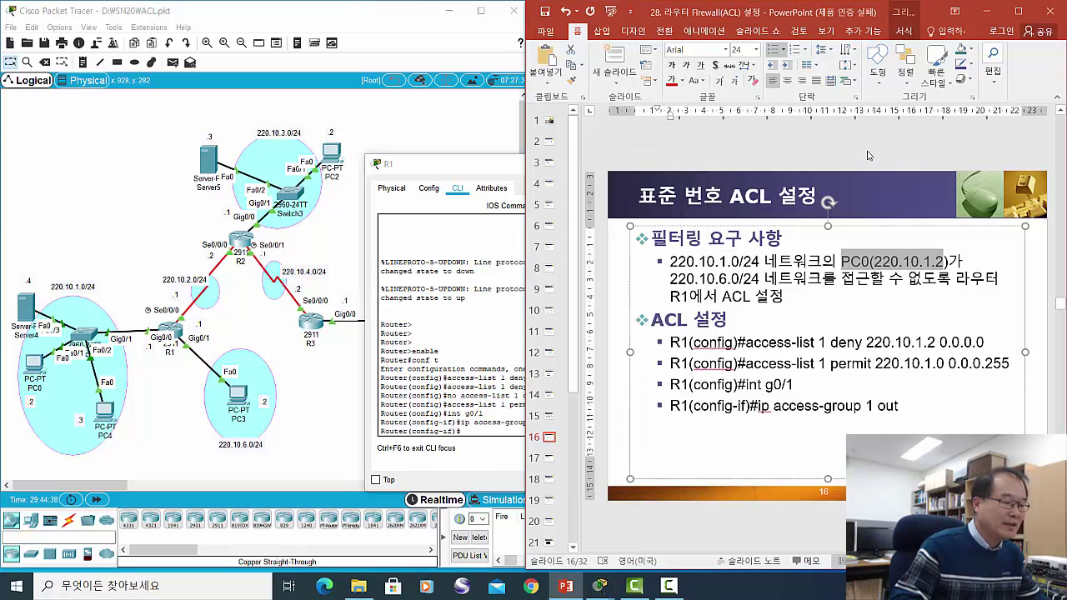
scroll(867, 155, "down", 1)
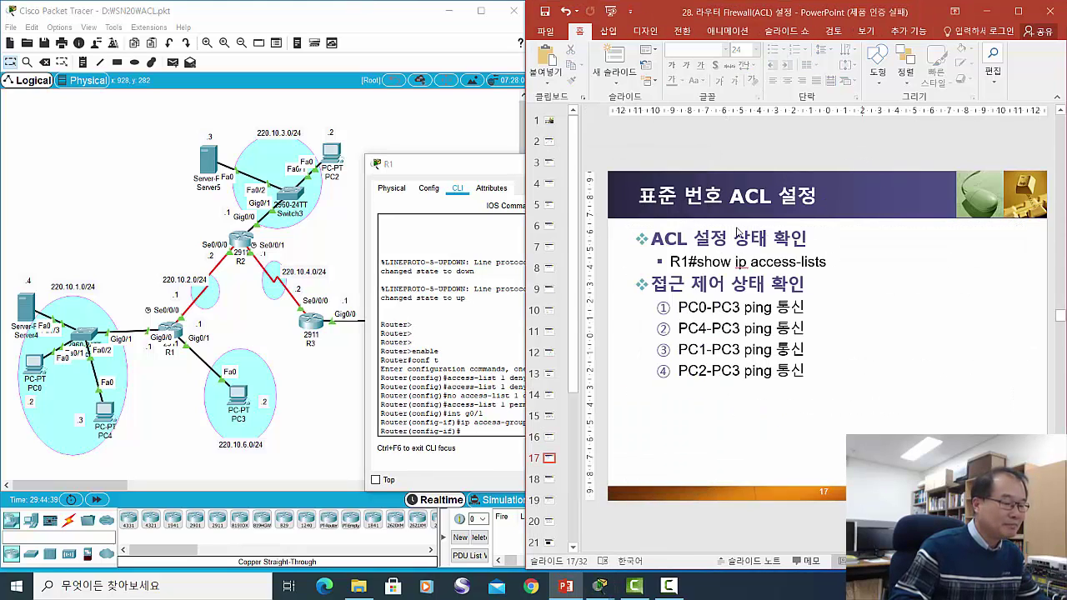
Switch back to R1's CLI in Packet Tracer and exit interface and global configuration modes to privileged EXEC mode
left_click(459, 170)
left_click_drag(514, 166, 465, 168)
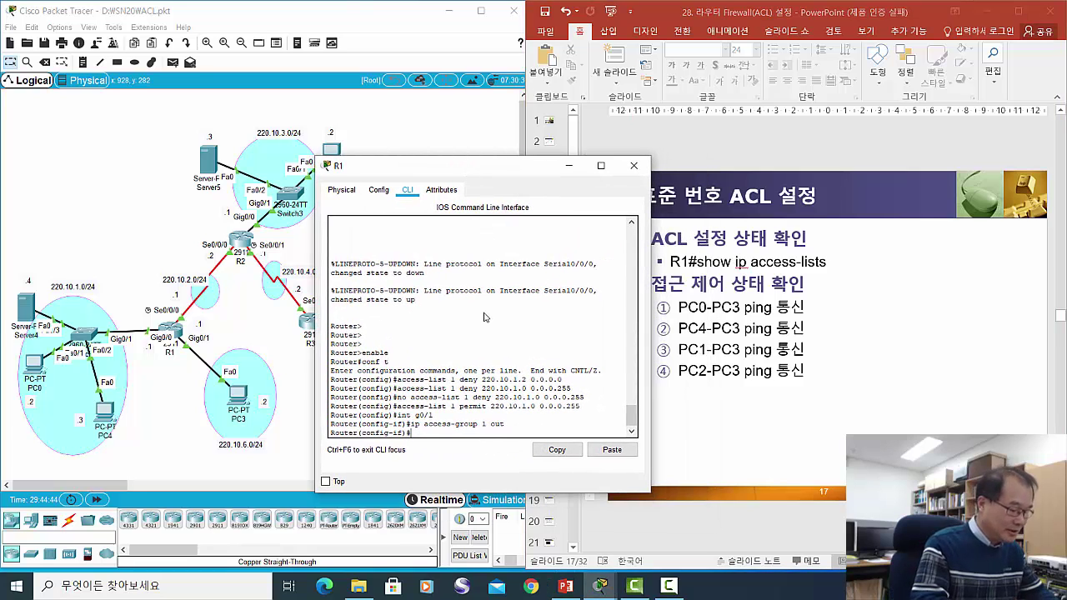
type("exit")
key("Return")
key("Return")
key("Return")
key("Return")
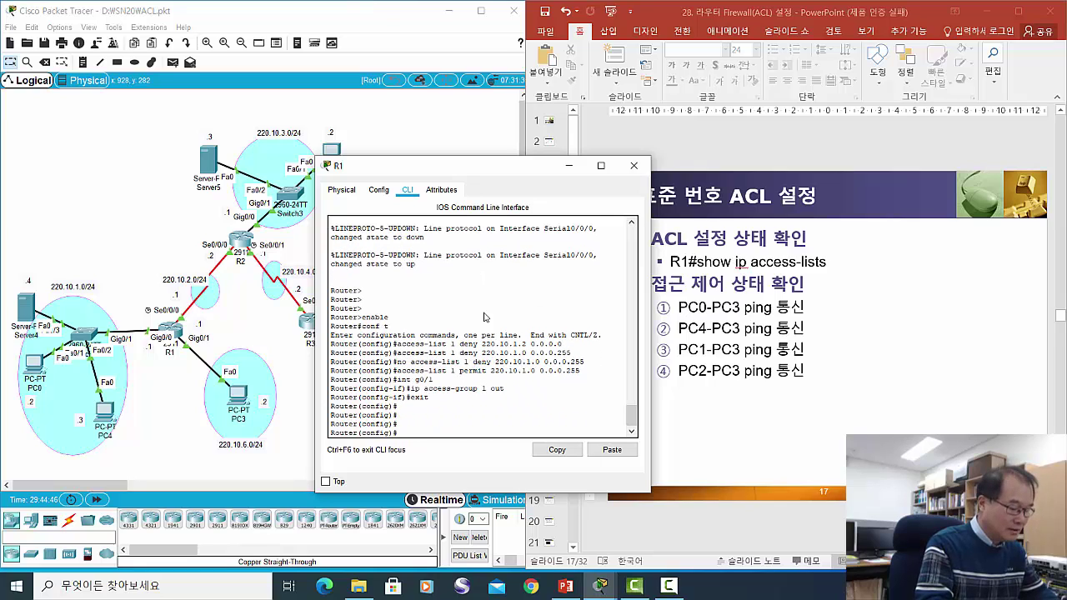
type("exit")
key("Return")
key("Return")
key("Return")
key("Return")
key("Return")
key("Return")
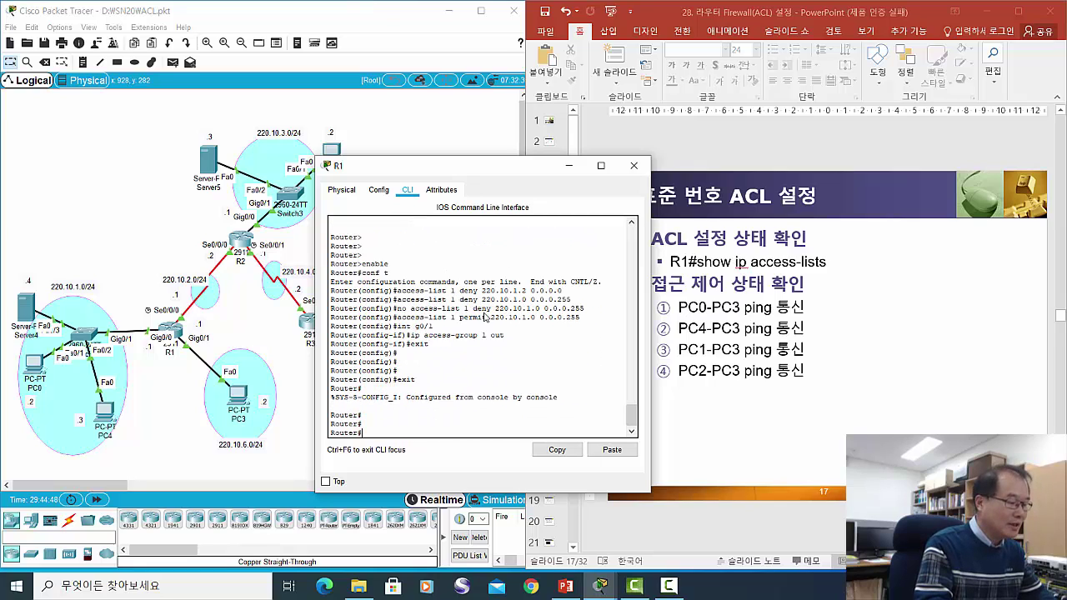
Display R1's configured access lists with show ip access-lists
type("show ip access")
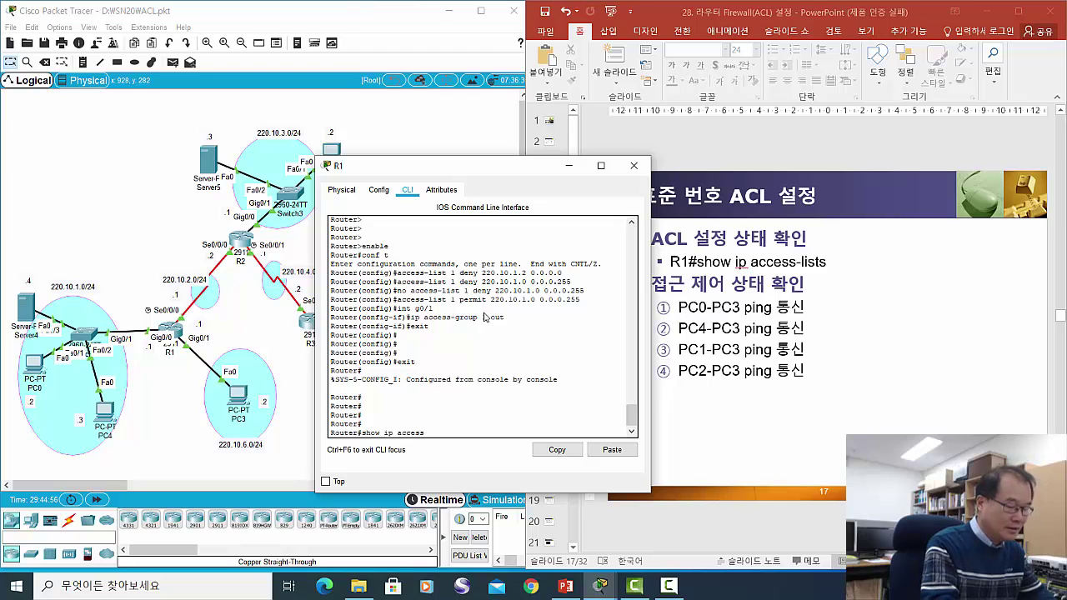
type("ists")
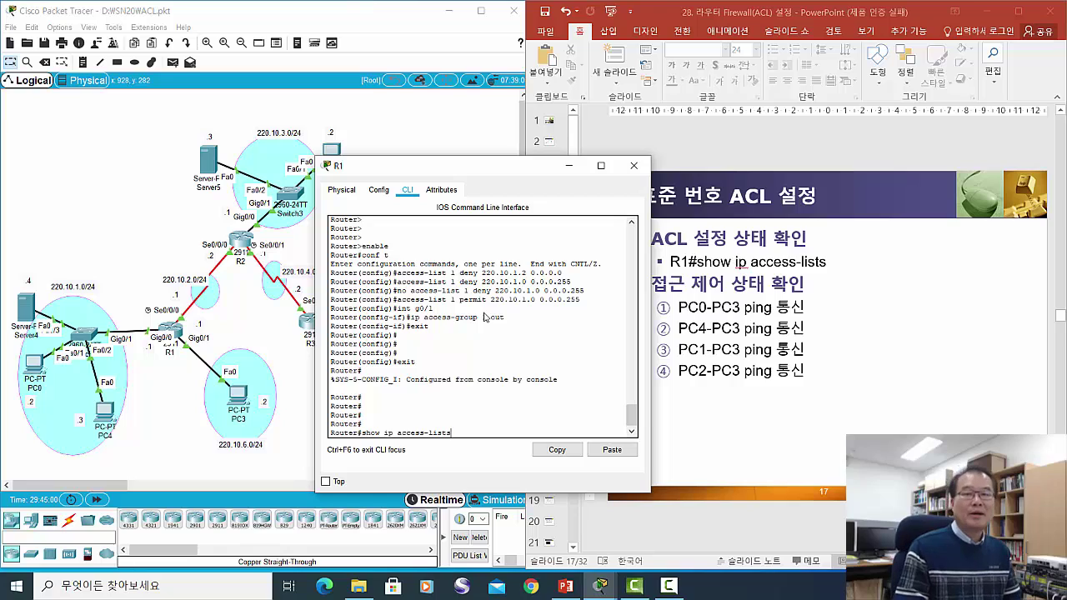
key("Return")
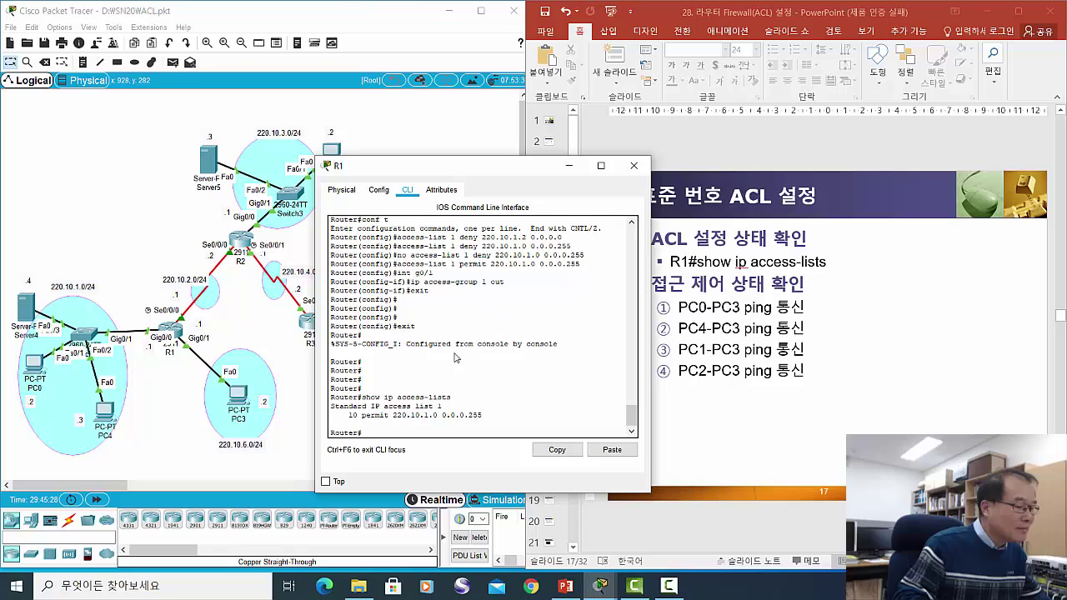
Display R1's access lists again with show ip access-lists, and close the R1 window
scroll(450, 380, "down", 1)
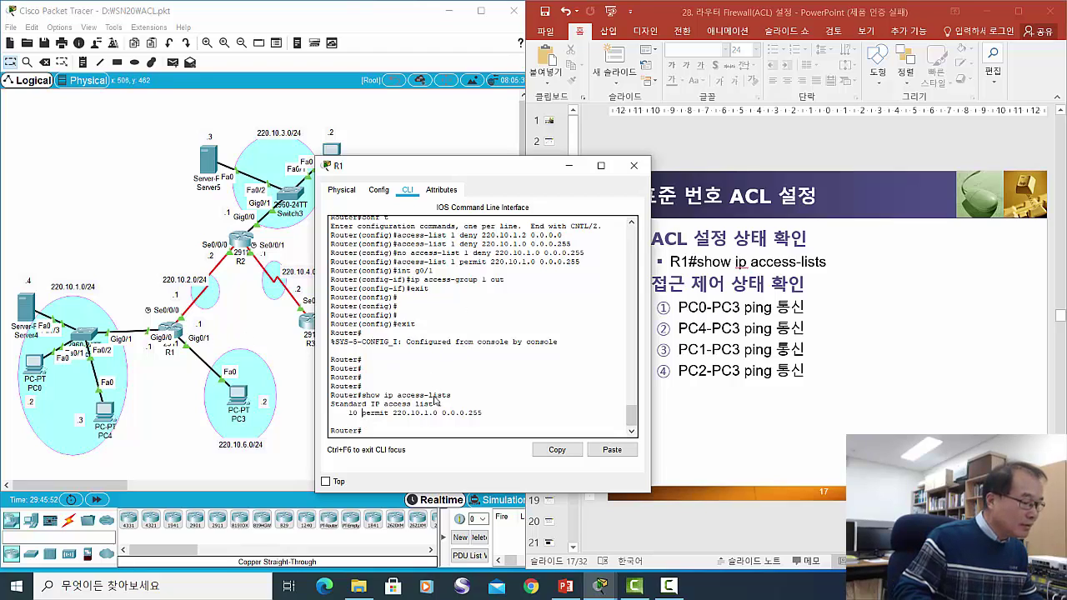
left_click_drag(481, 168, 603, 117)
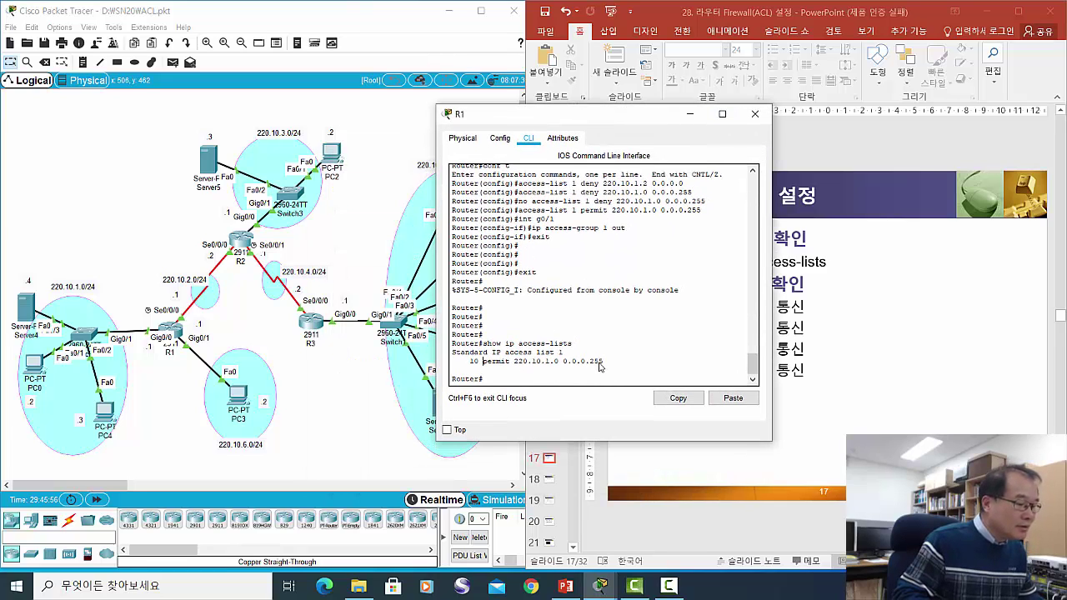
key("Up")
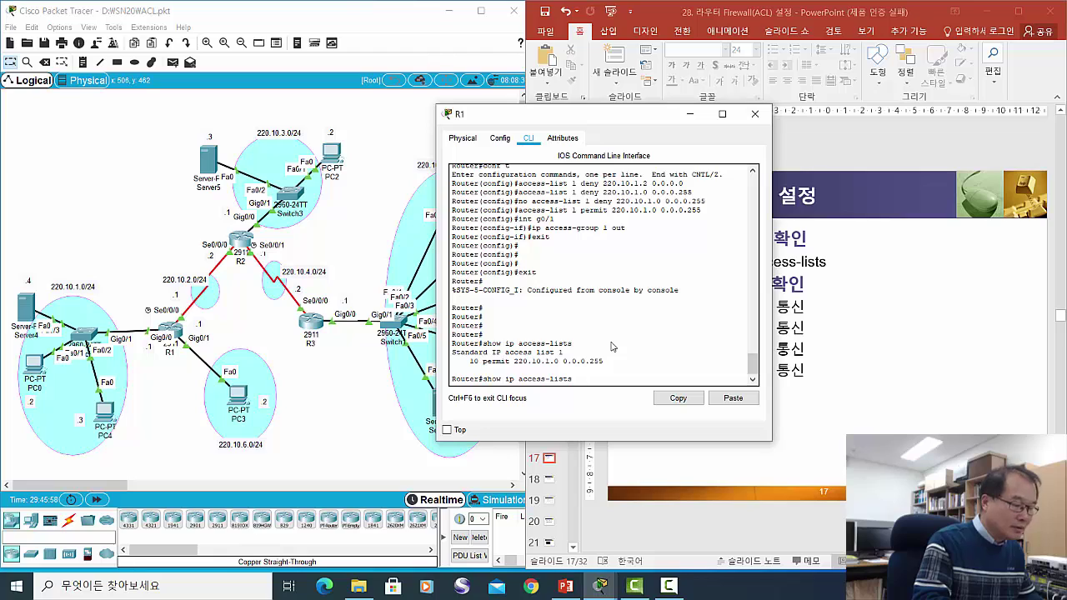
key("Return")
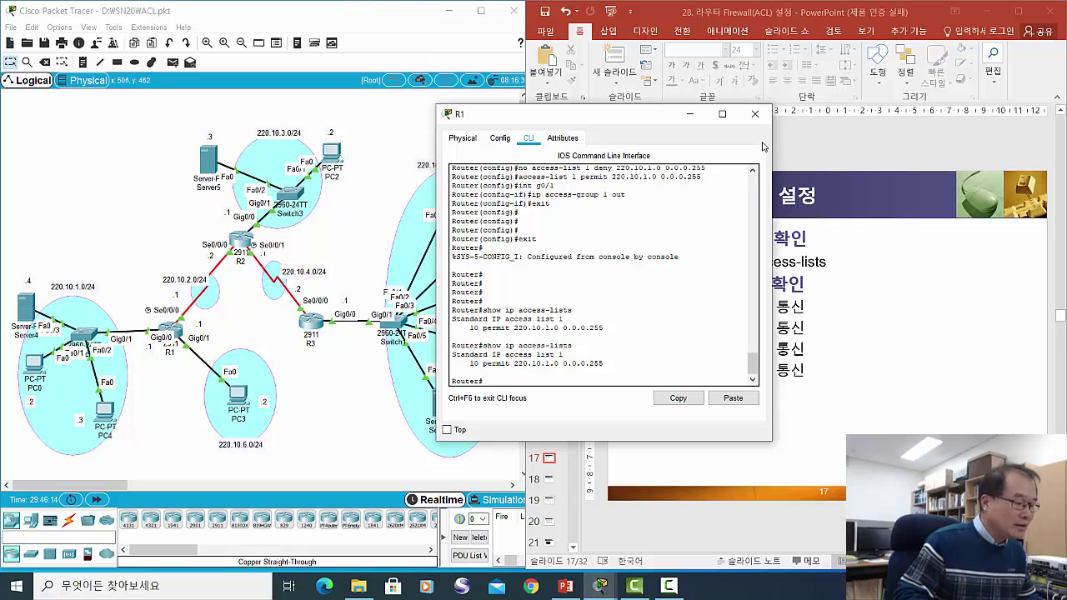
left_click(756, 114)
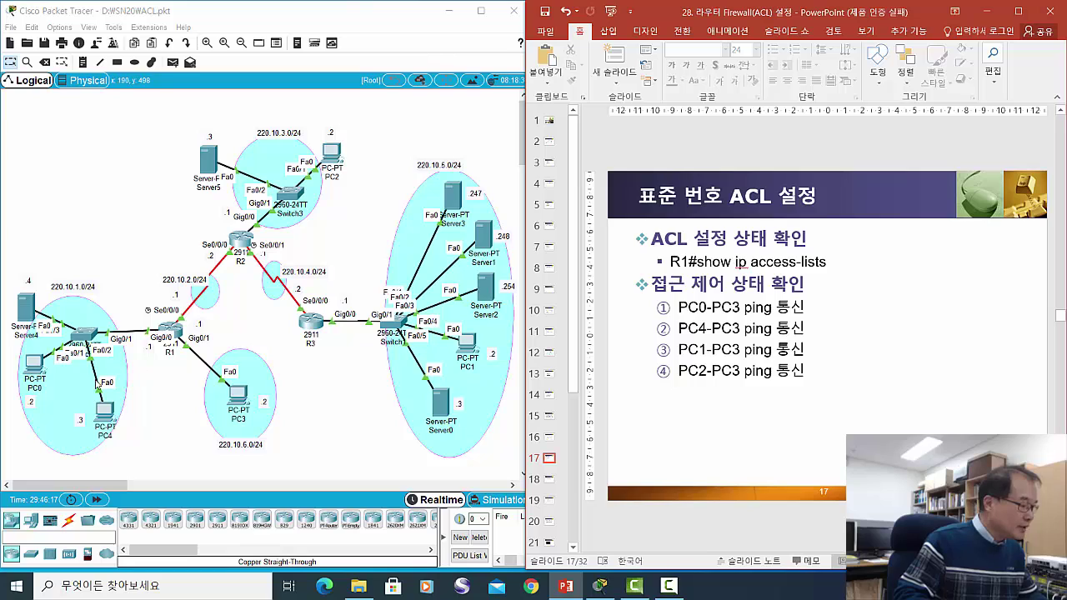
Ping 220.10.6.0 from PC0's Command Prompt to test access to that network, and close the PC0 window
left_click(35, 371)
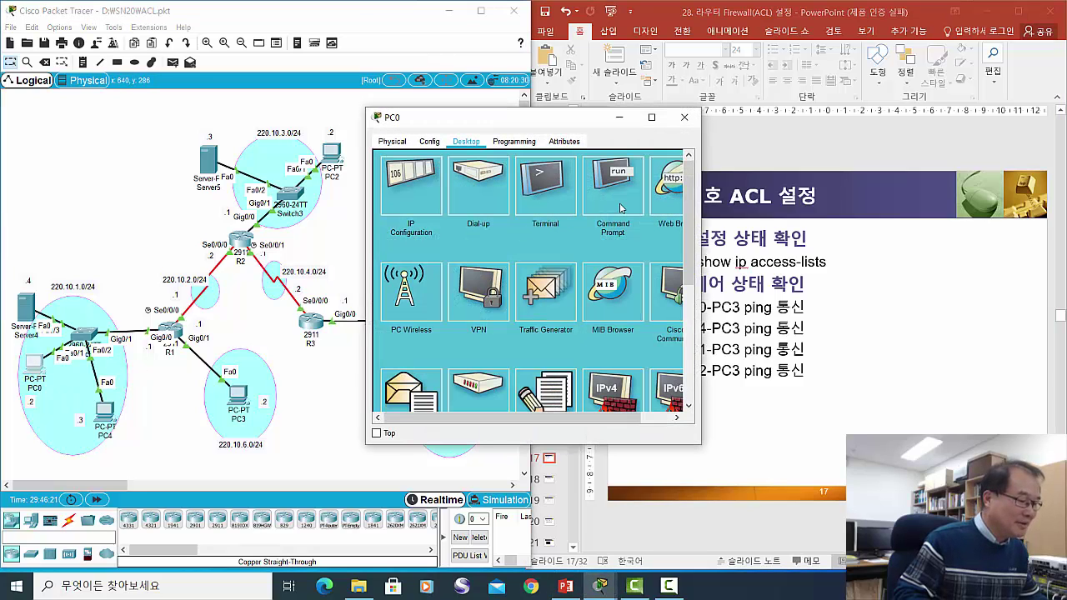
left_click(621, 208)
left_click_drag(583, 117, 702, 119)
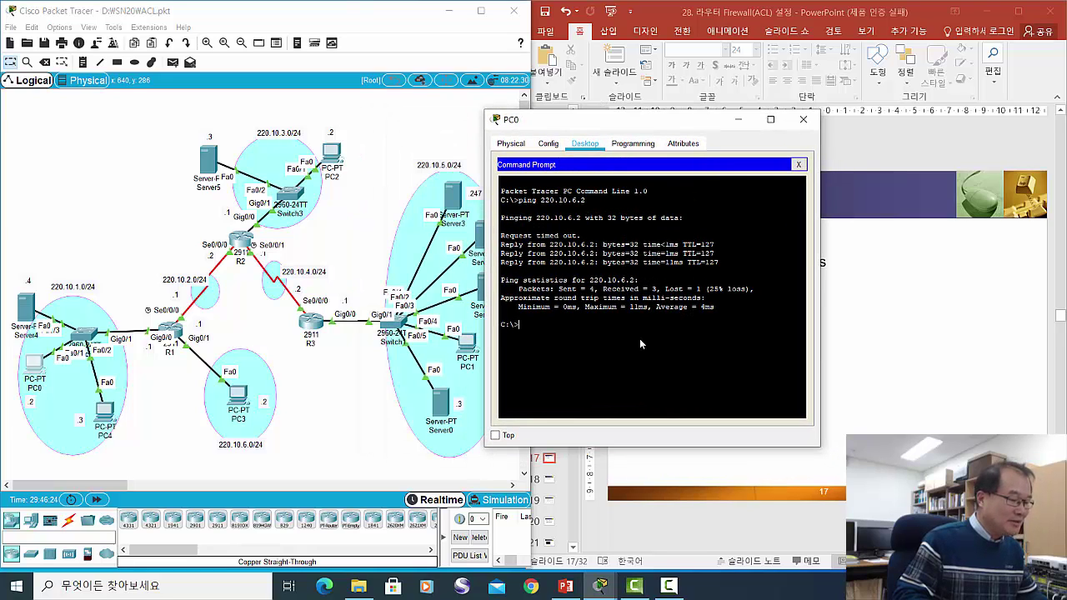
type("pin")
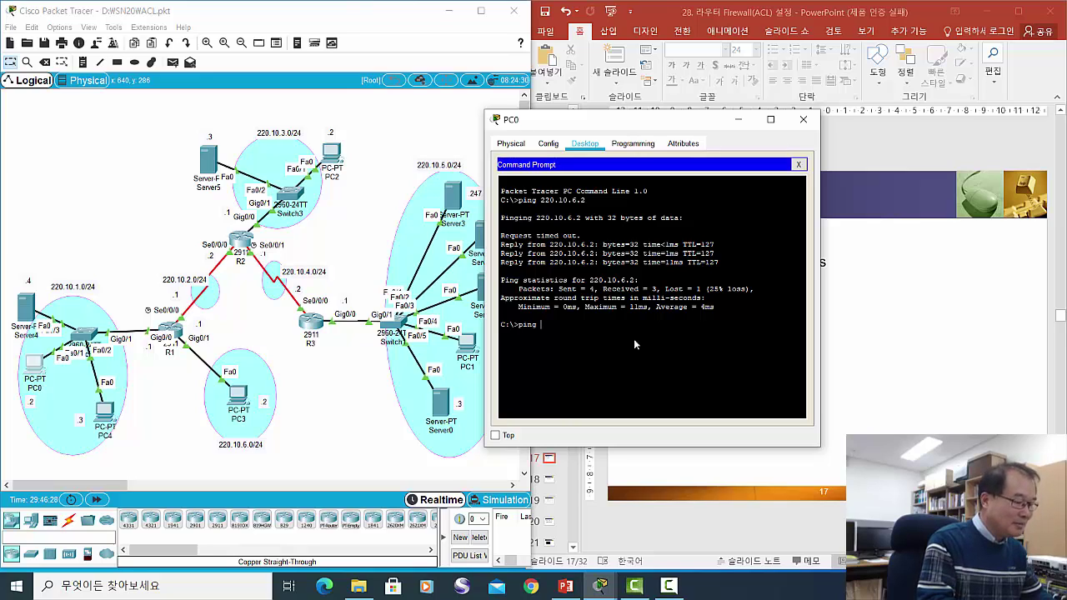
type("g")
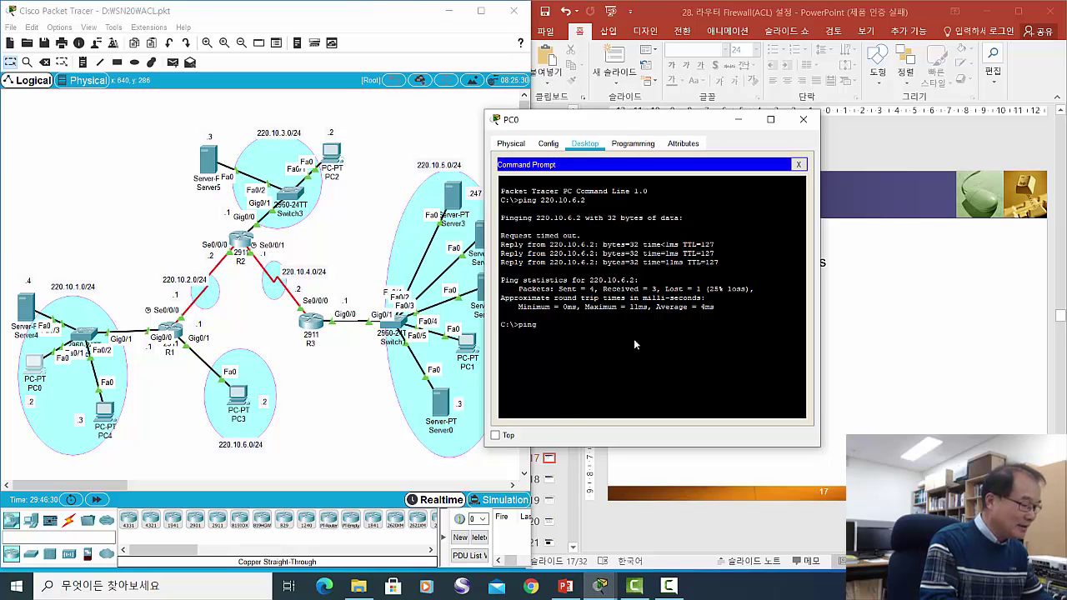
type(" 220.")
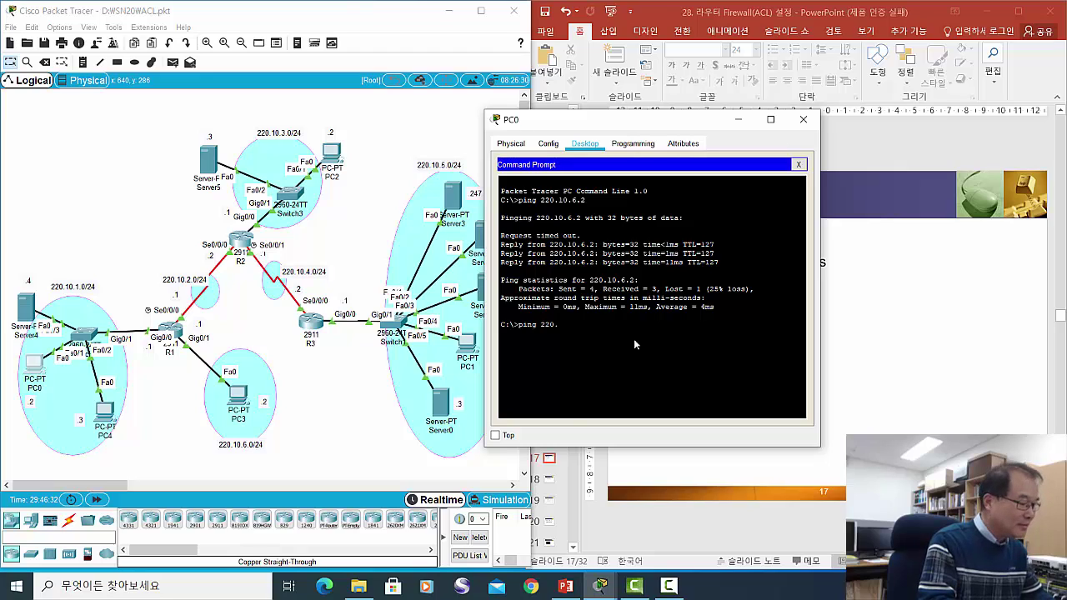
type("10")
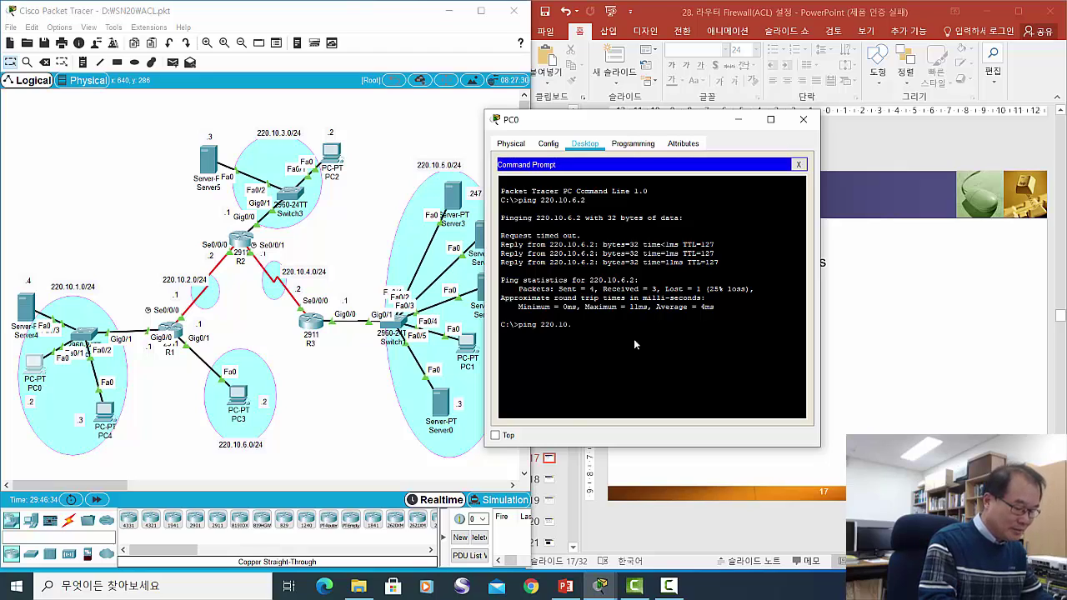
type(".6.0")
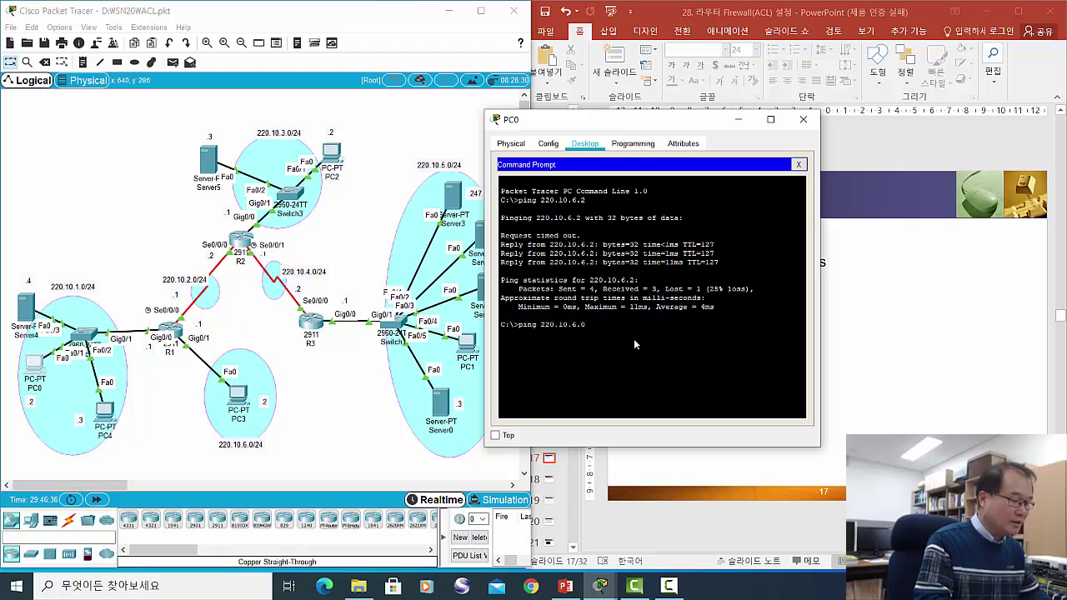
left_click(250, 450)
left_click(731, 346)
key("Return")
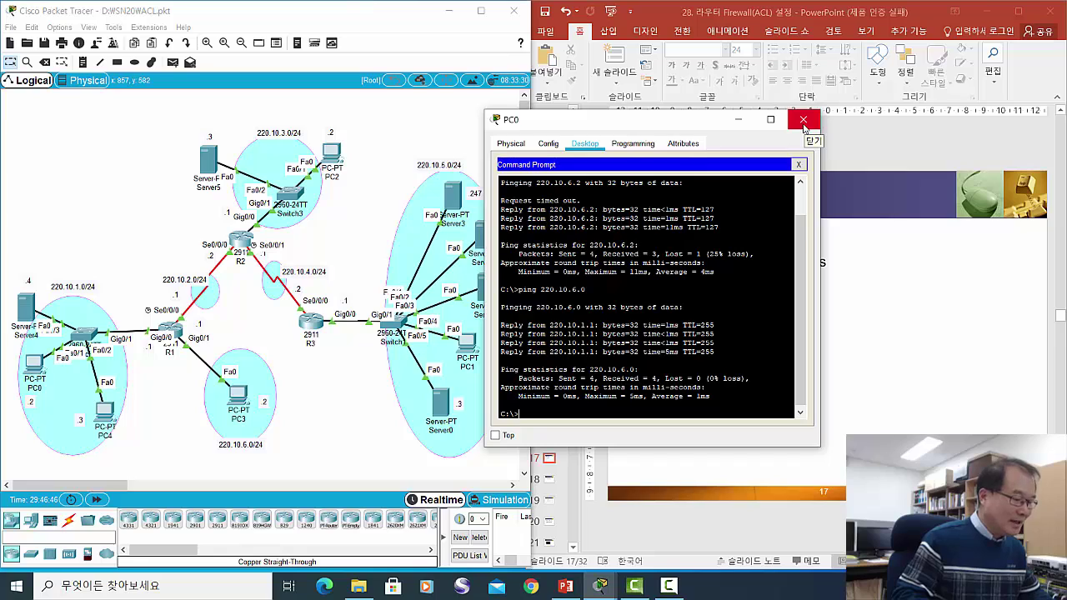
left_click(805, 124)
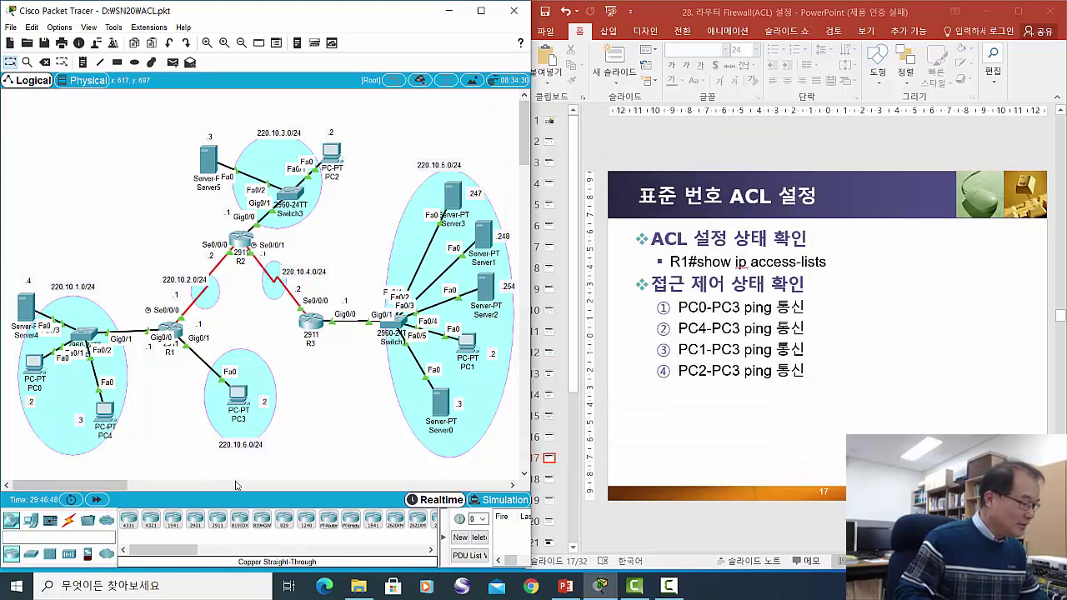
Reopen R1's CLI at a fresh privileged EXEC prompt
left_click(170, 331)
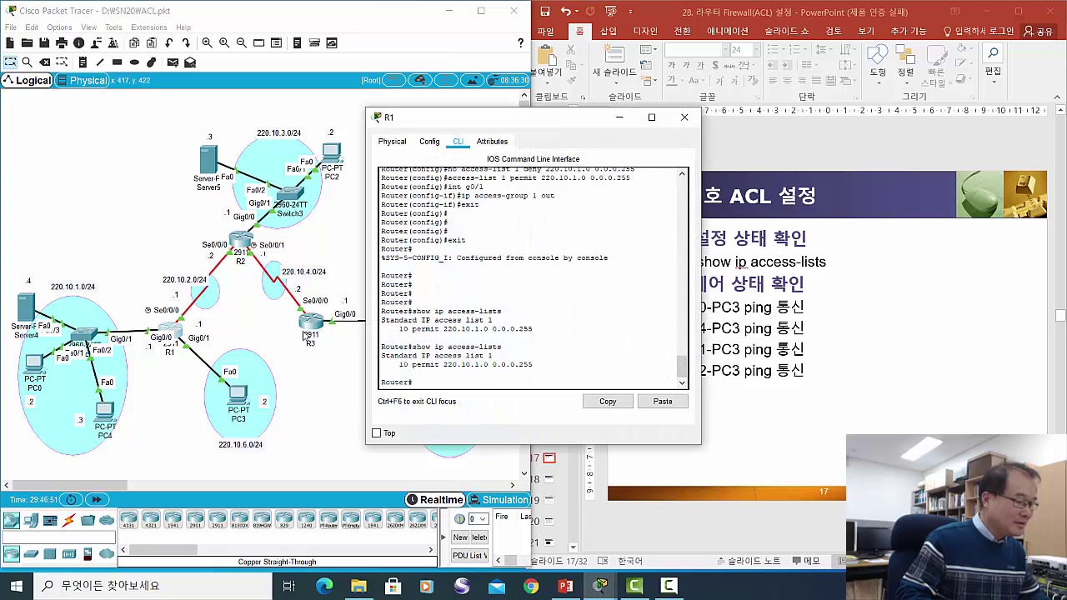
key("Return")
key("Return")
key("Return")
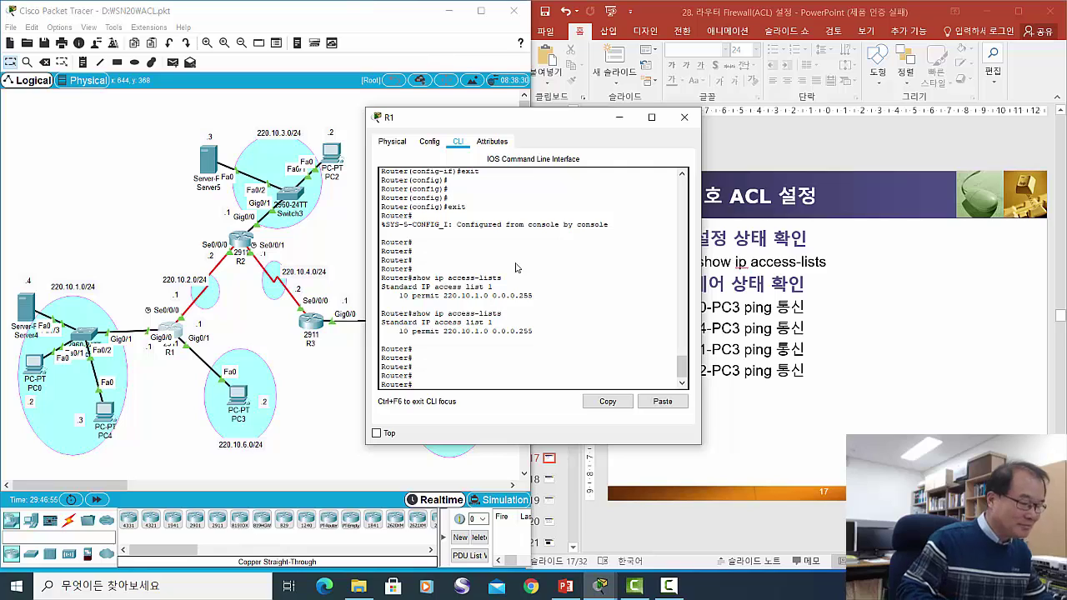
Switch to PowerPoint and return to slide 16, which lists the filtering requirement and the ACL configuration commands
left_click(861, 250)
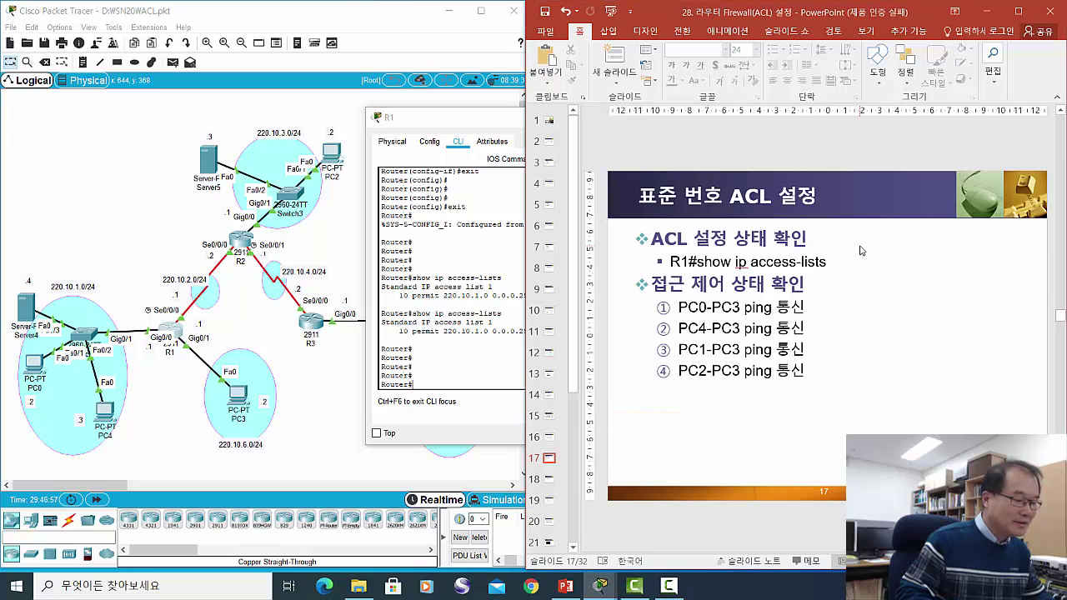
scroll(862, 250, "down", 1)
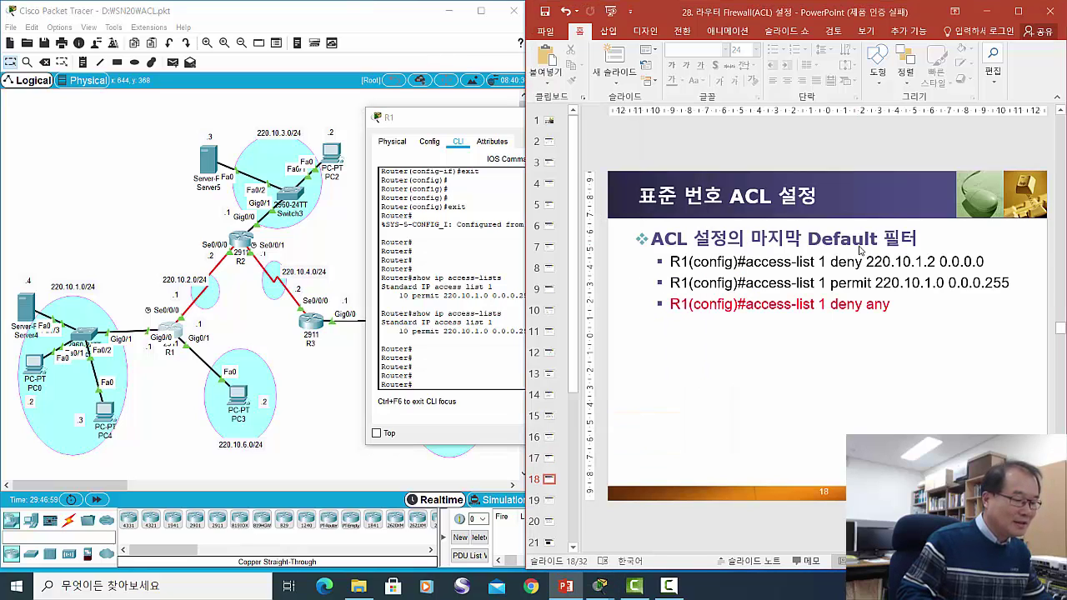
scroll(861, 250, "down", 1)
scroll(861, 250, "up", 3)
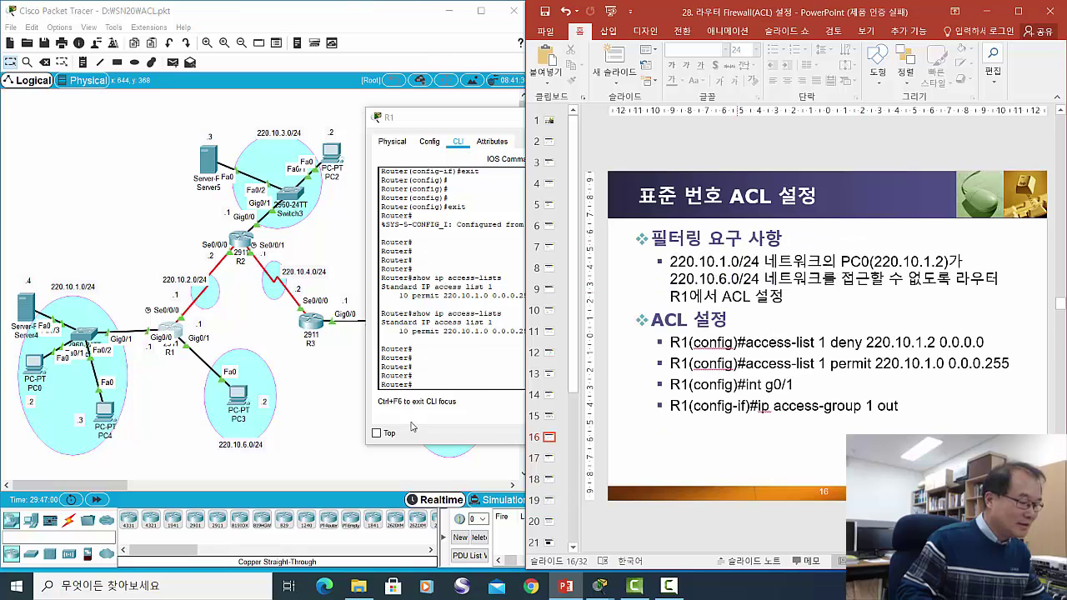
Switch back to R1's CLI in Packet Tracer, enter global configuration mode and remove ACL 1 with no access-list 1
left_click(486, 369)
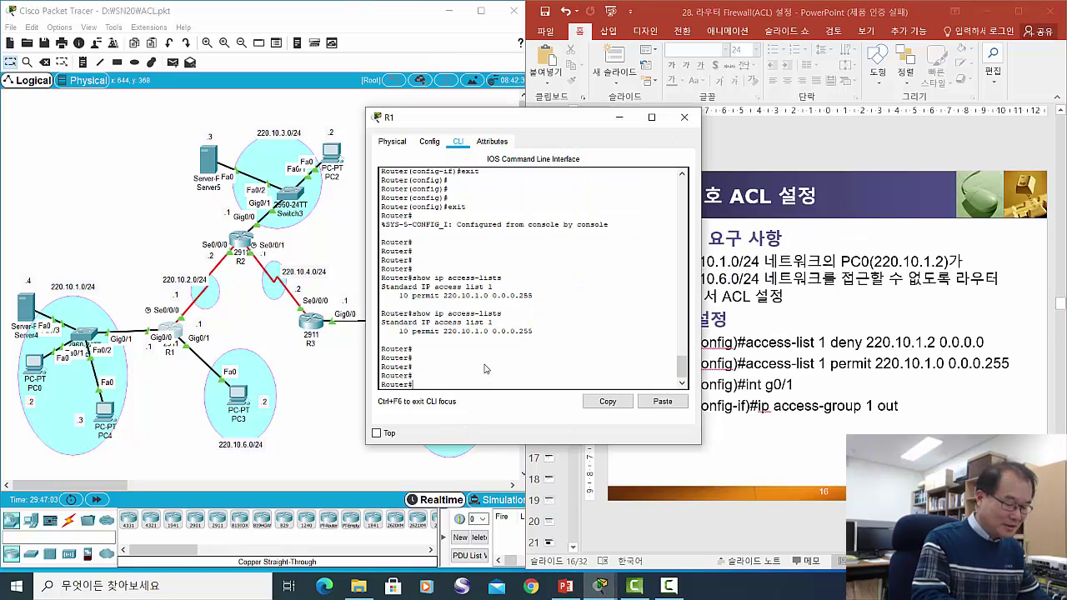
key("Return")
key("Return")
key("Return")
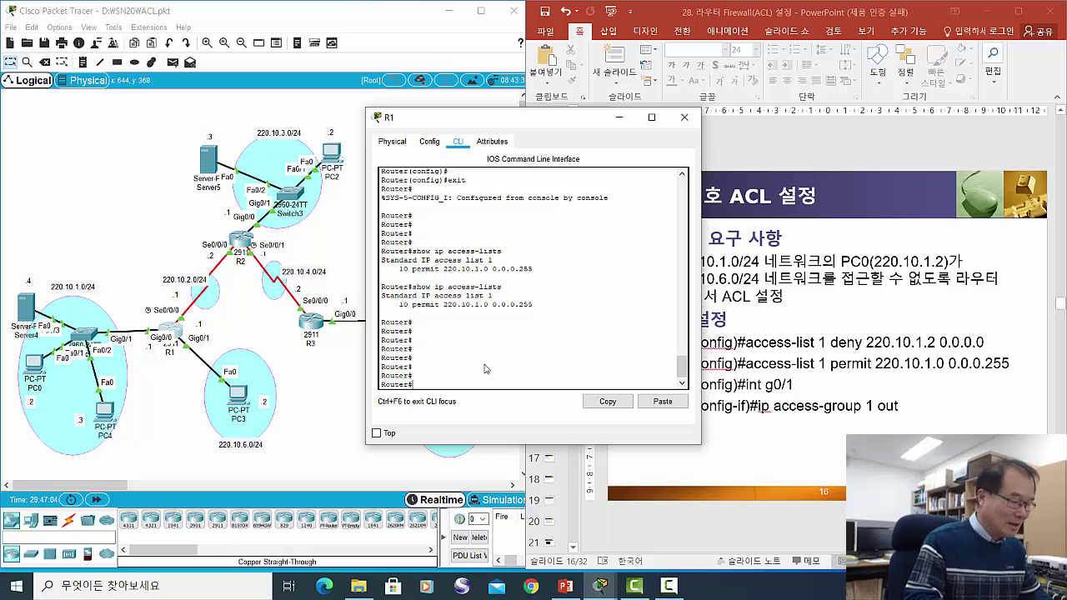
type("con")
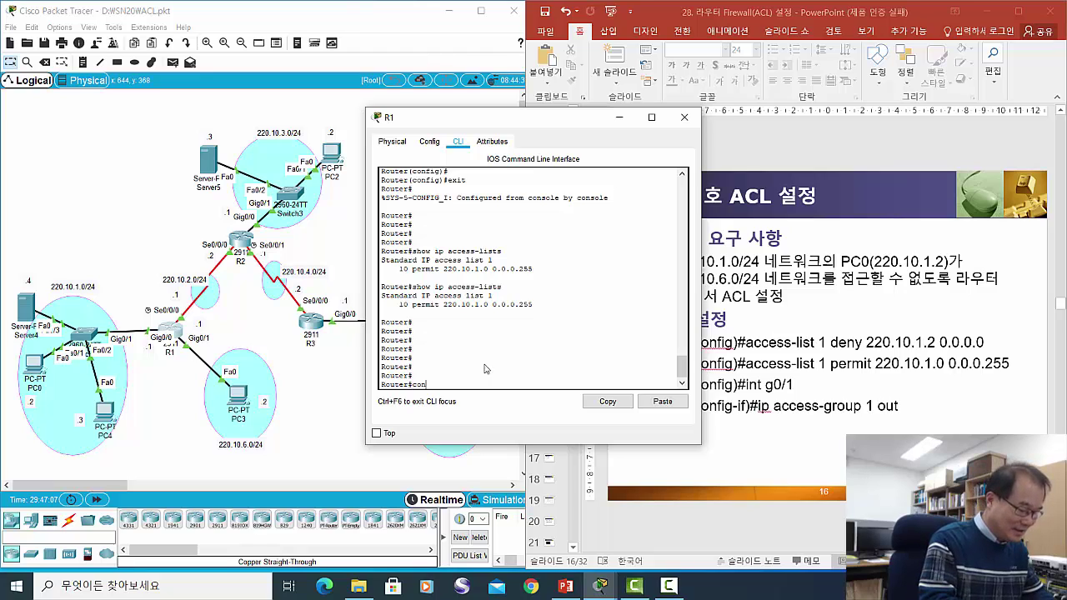
type("f t")
key("Return")
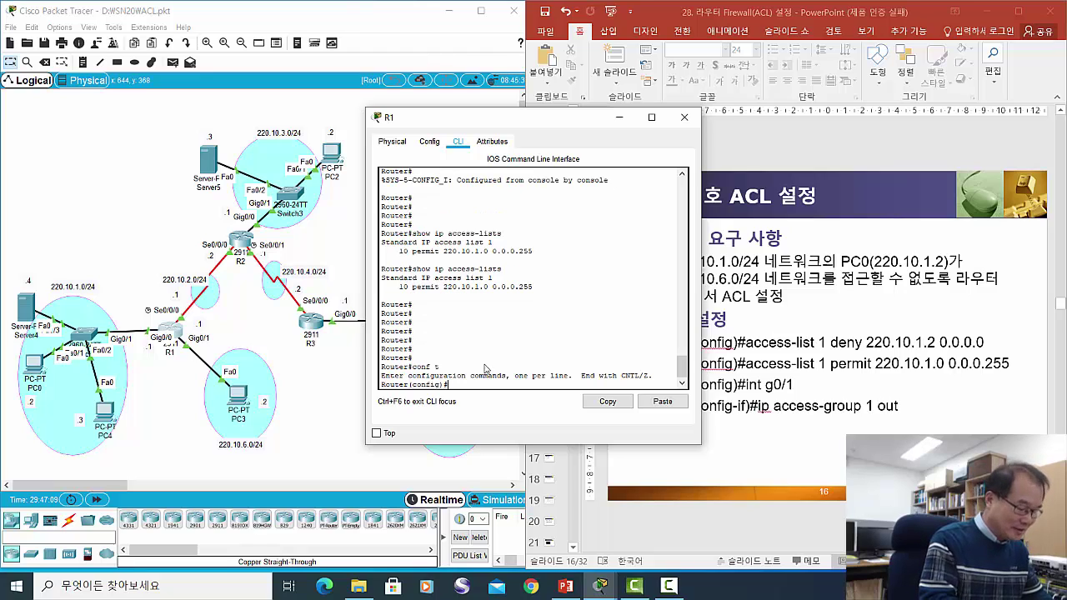
type("no acce")
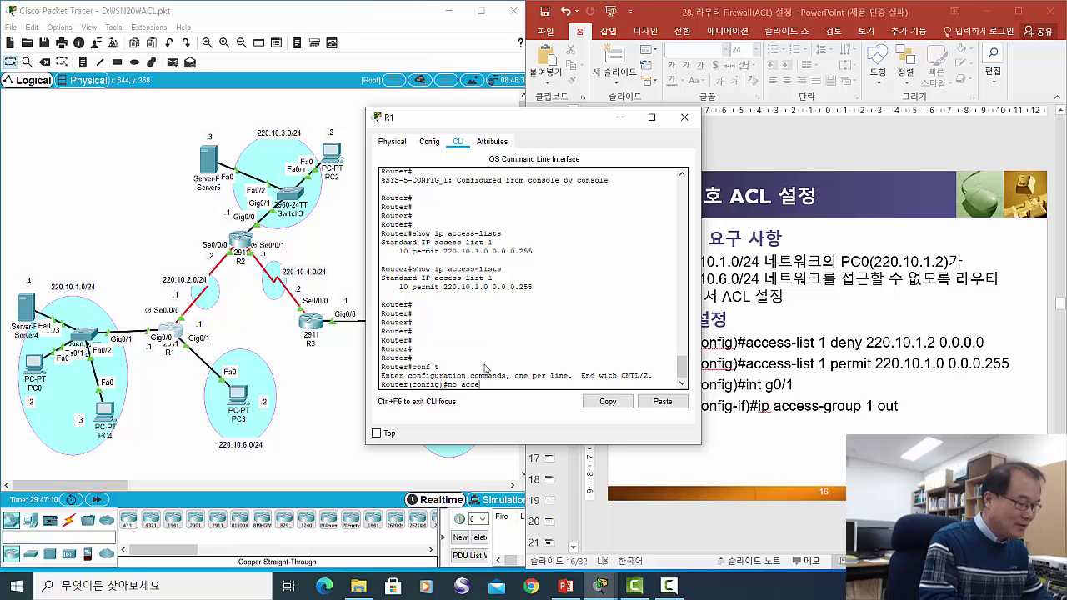
type("ss-list 1")
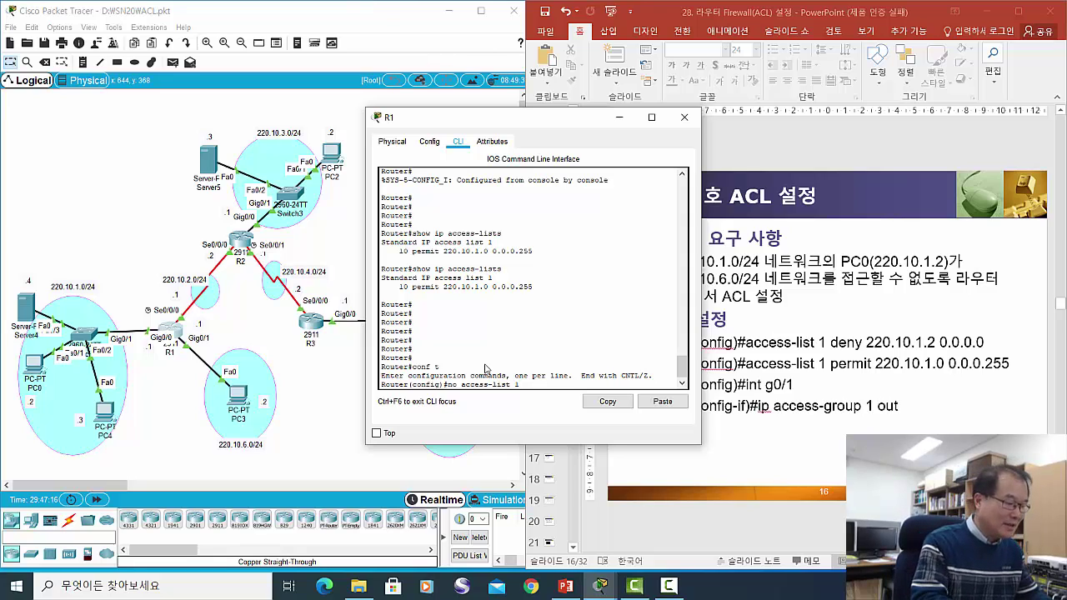
key("Return")
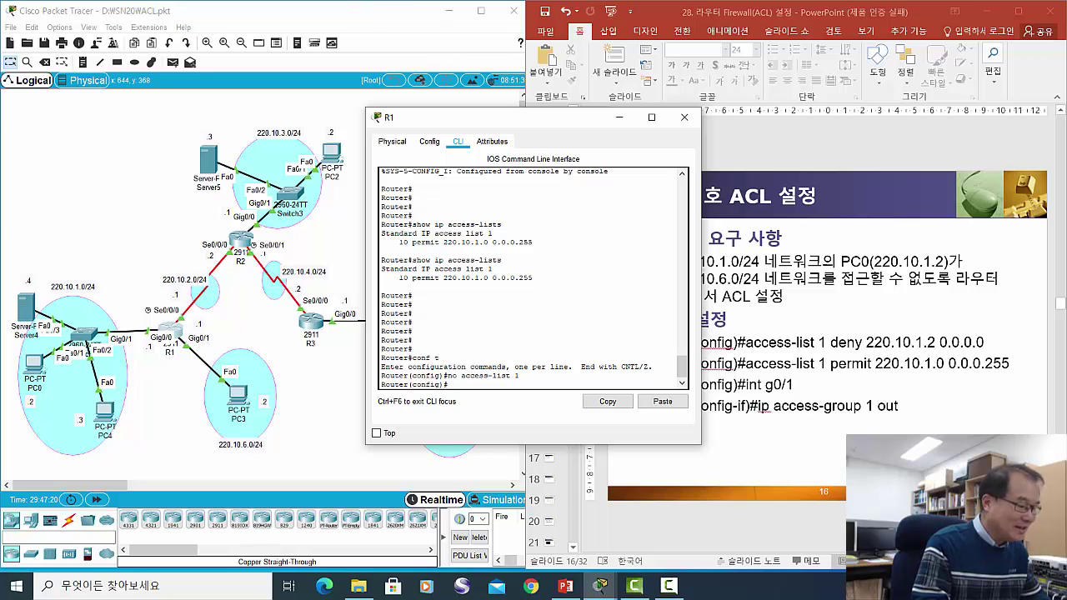
Recreate ACL 1 on R1 with a rule denying host 220.10.1.2 with wildcard mask 0.0.0.0
type("exit")
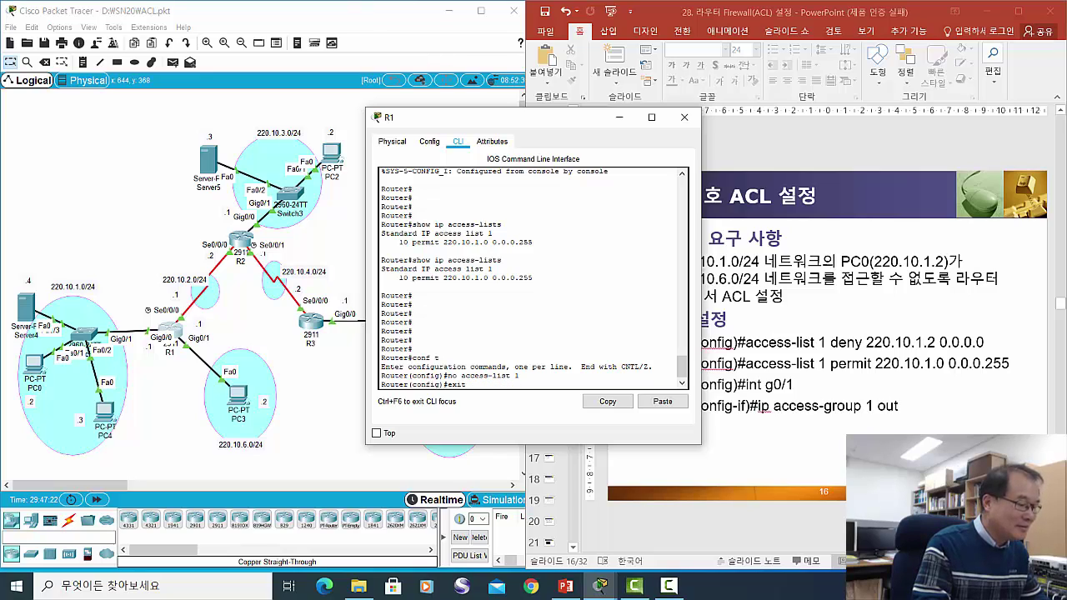
key("Up")
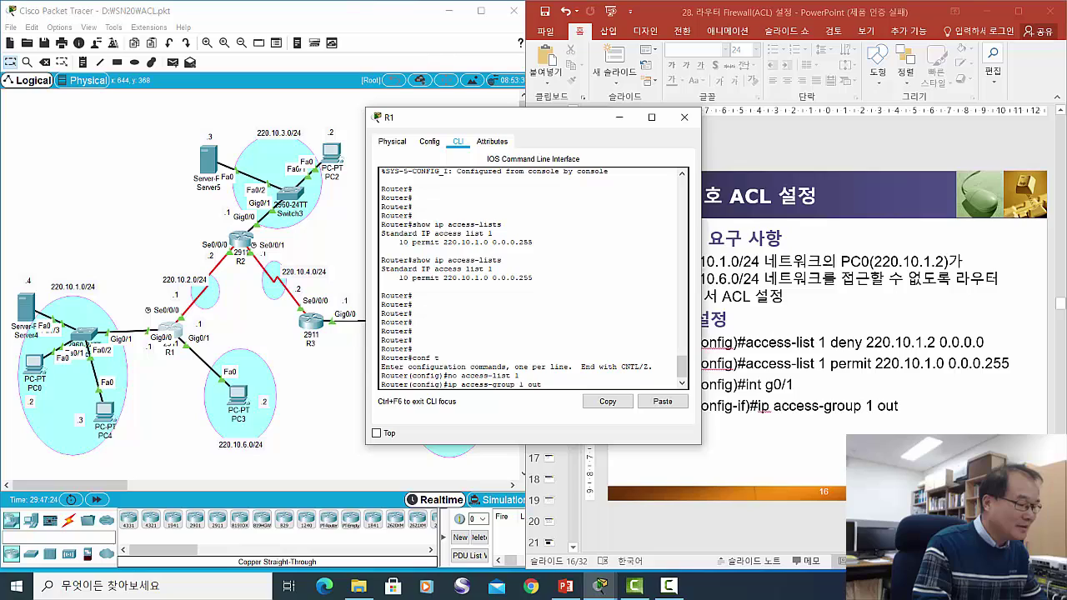
key("Up")
key("Up")
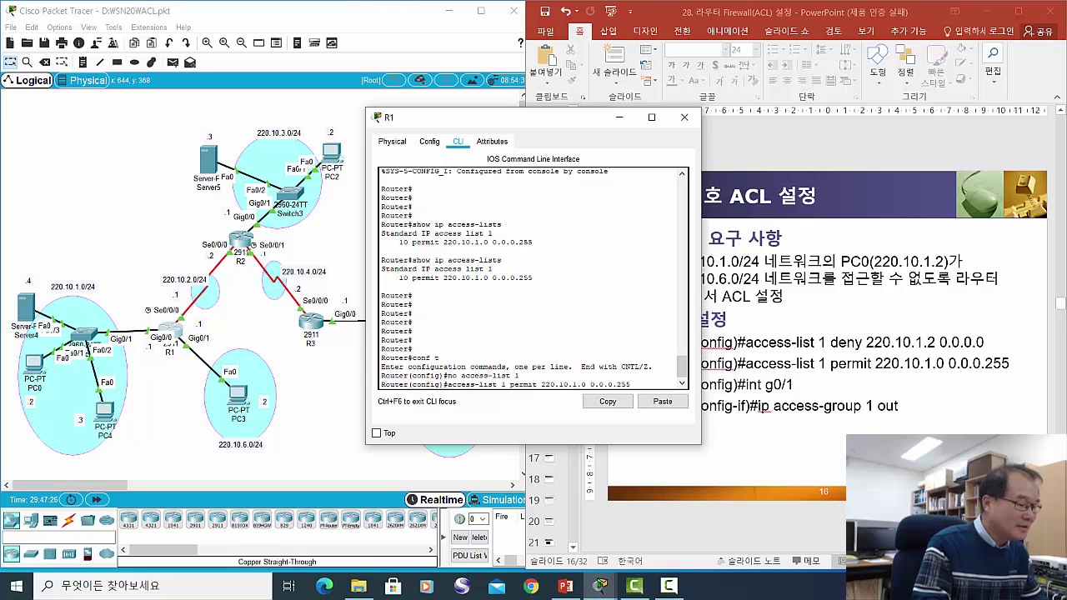
key("Up")
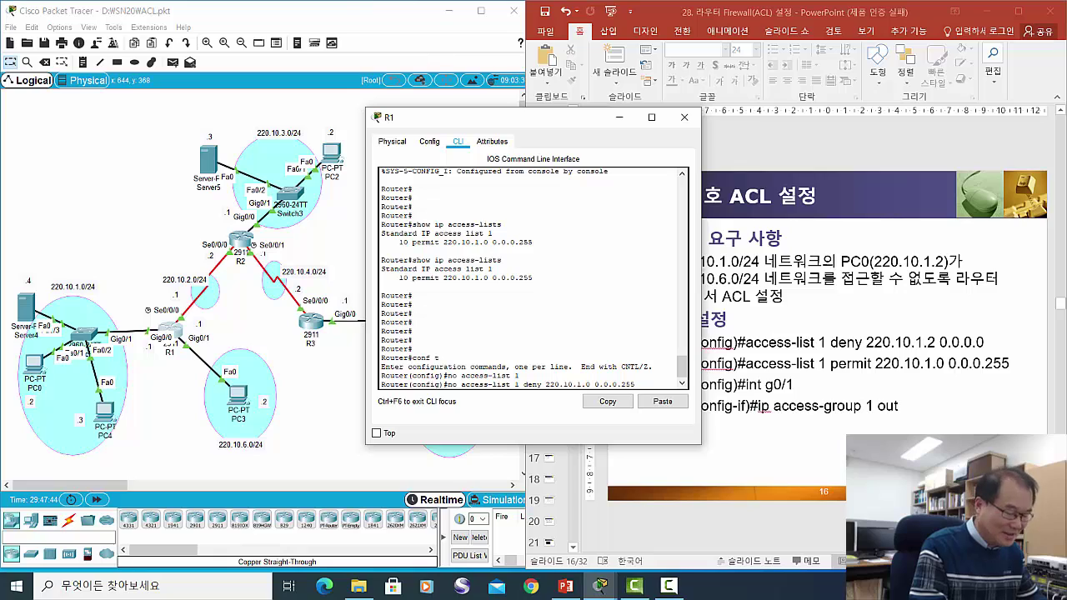
key("Up")
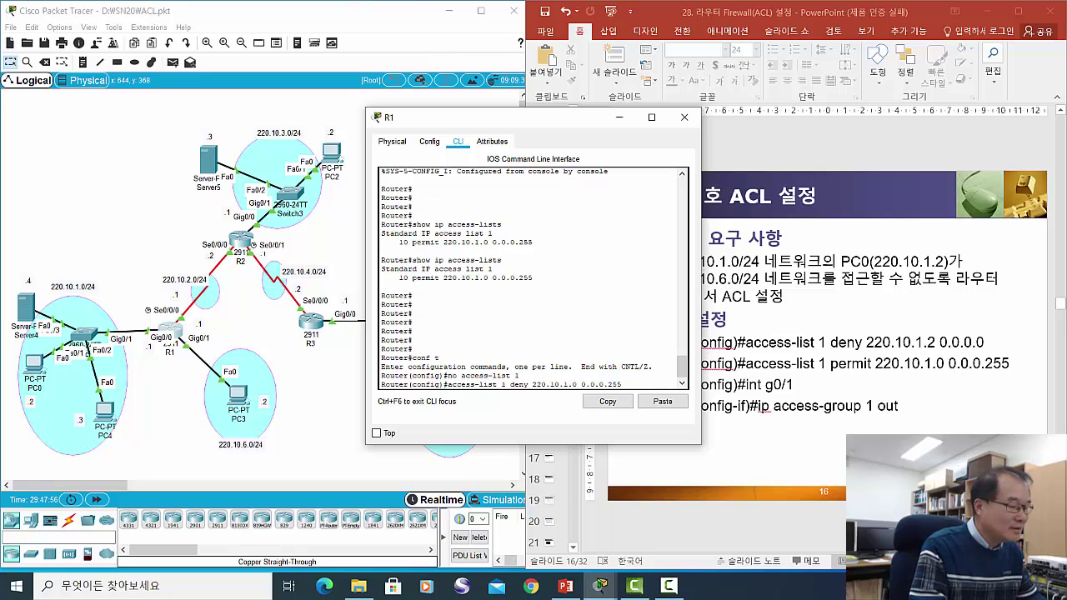
key("BackSpace")
key("BackSpace")
key("BackSpace")
type("0")
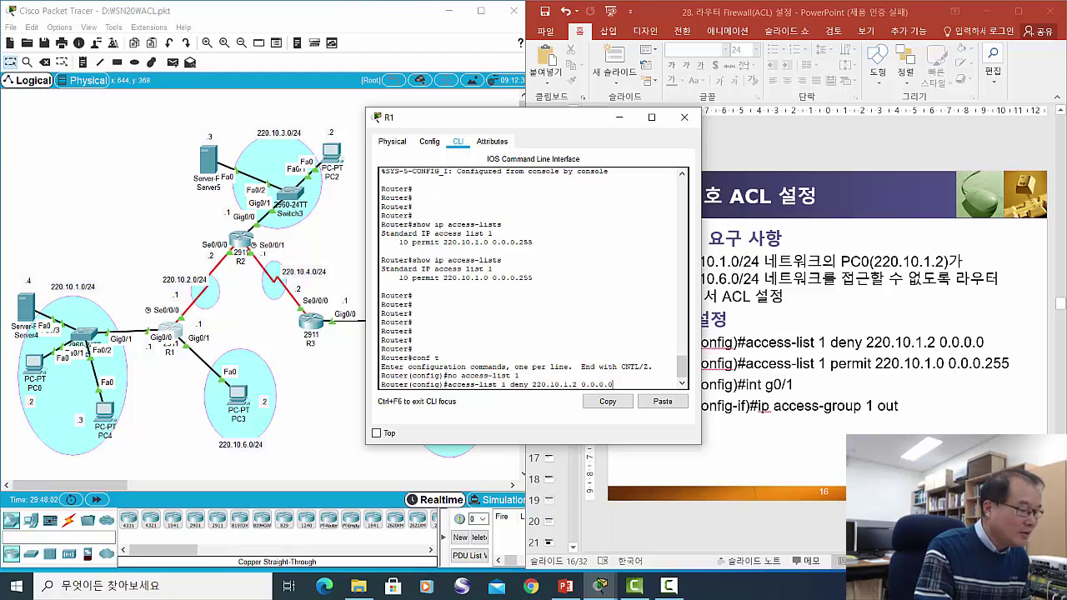
key("Return")
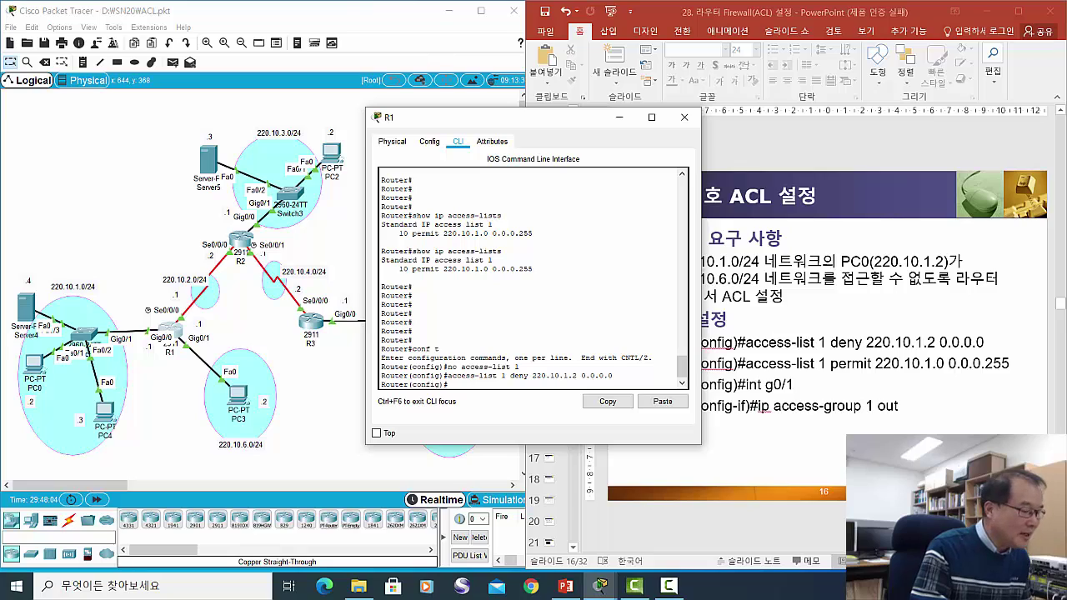
Add a second rule to ACL 1 on R1 permitting network 220.10.1.0 with wildcard mask 0.0.0.255
key("Up")
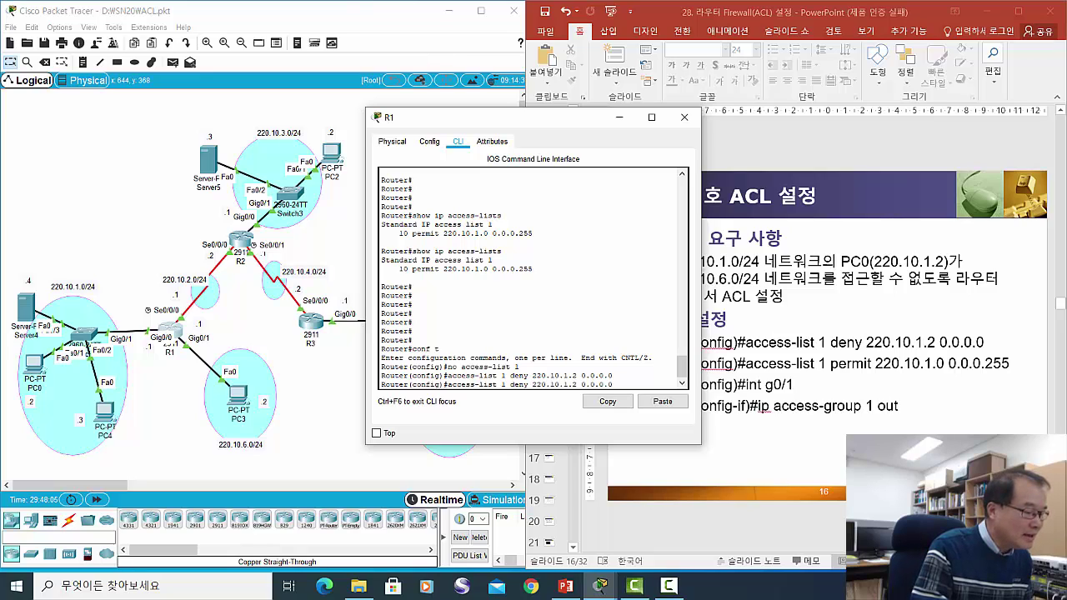
key("BackSpace")
key("BackSpace")
key("BackSpace")
key("BackSpace")
key("BackSpace")
key("BackSpace")
key("BackSpace")
key("BackSpace")
key("BackSpace")
key("BackSpace")
key("BackSpace")
key("BackSpace")
key("BackSpace")
key("BackSpace")
key("BackSpace")
key("BackSpace")
key("BackSpace")
key("BackSpace")
key("BackSpace")
key("BackSpace")
type("exit")
key("Up")
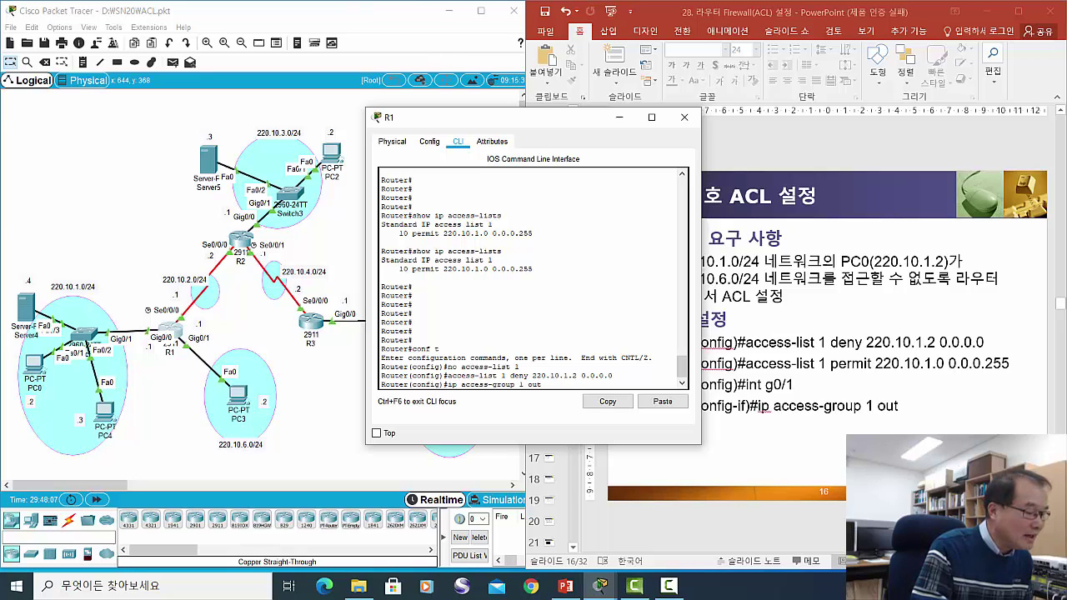
key("Up")
key("Up")
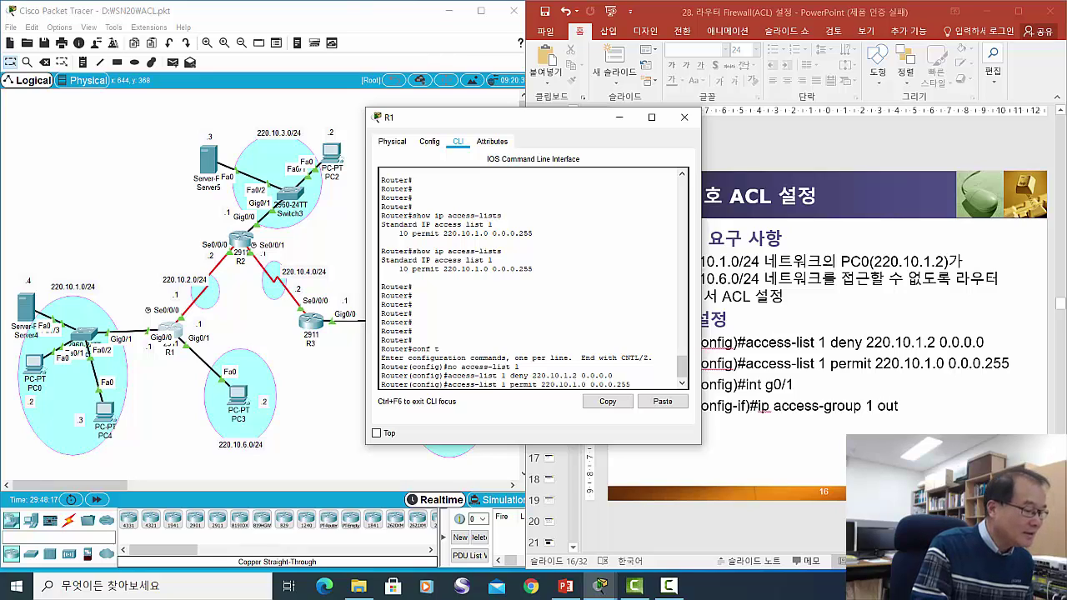
key("Up")
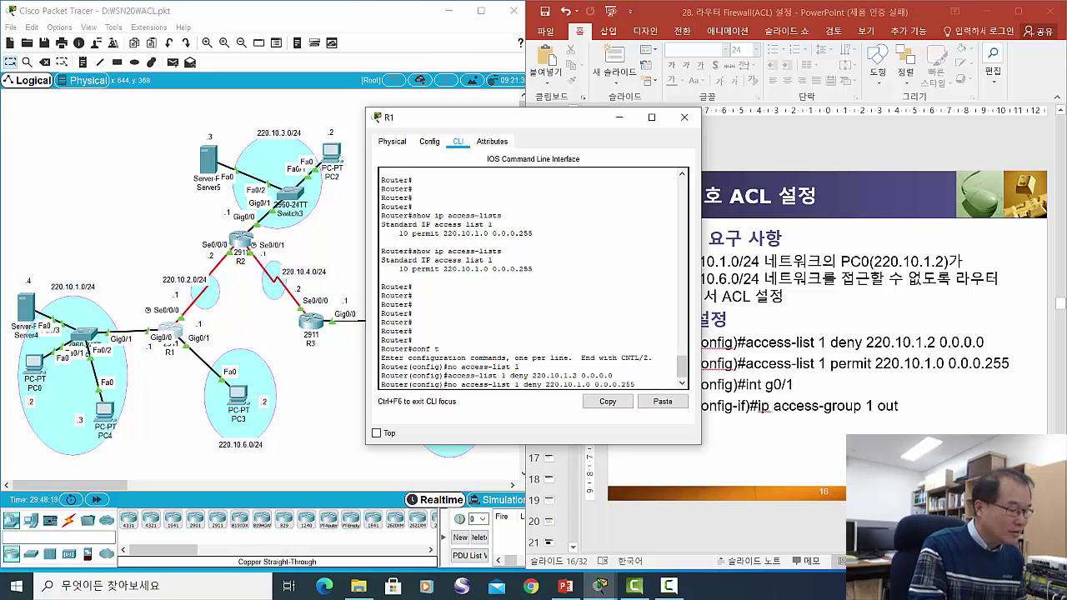
key("Up")
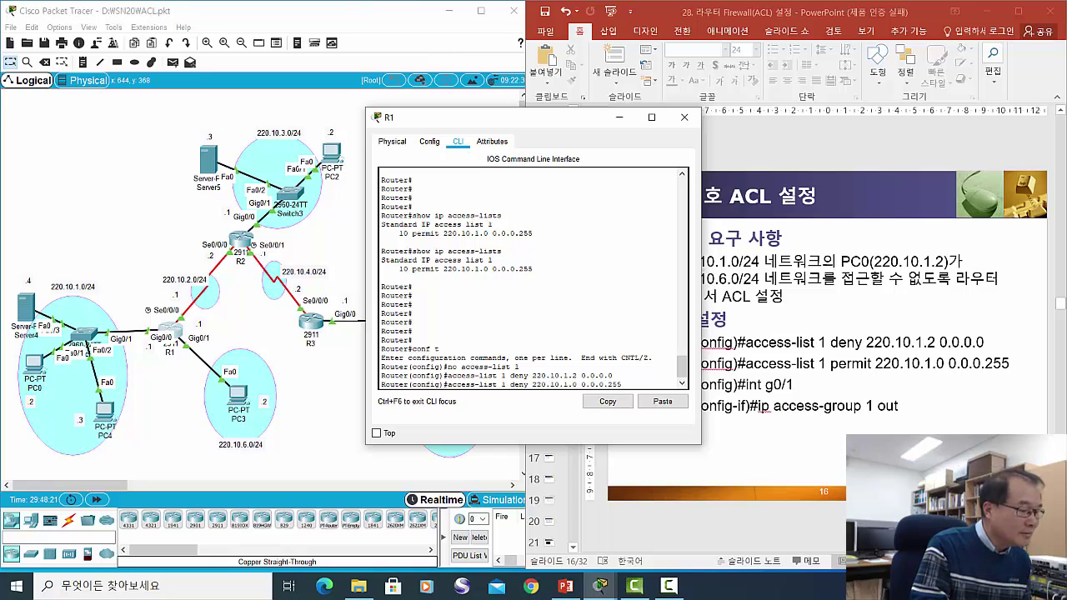
key("Up")
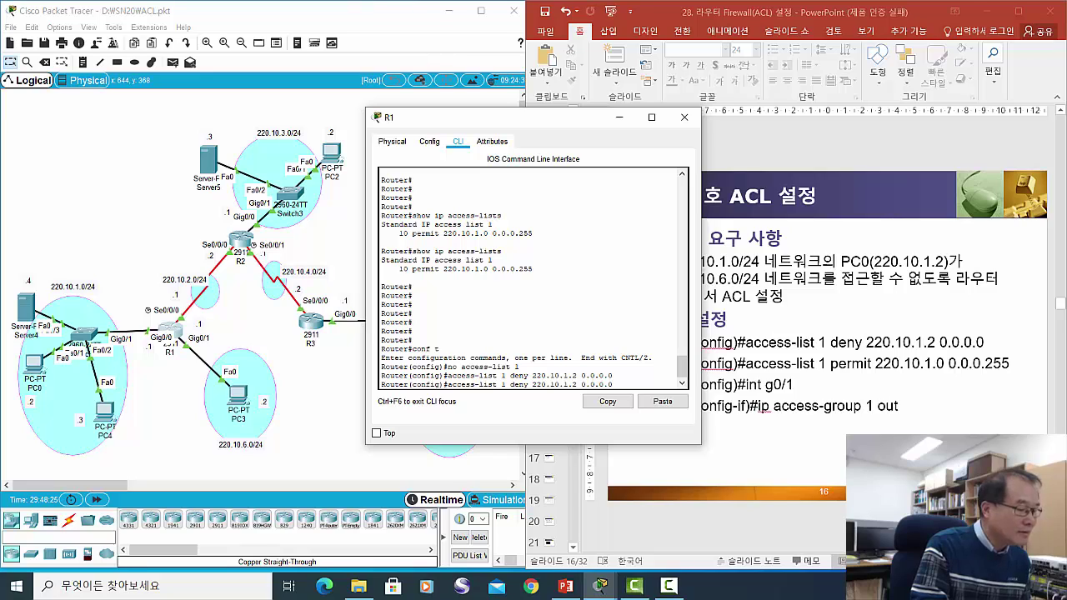
key("Down")
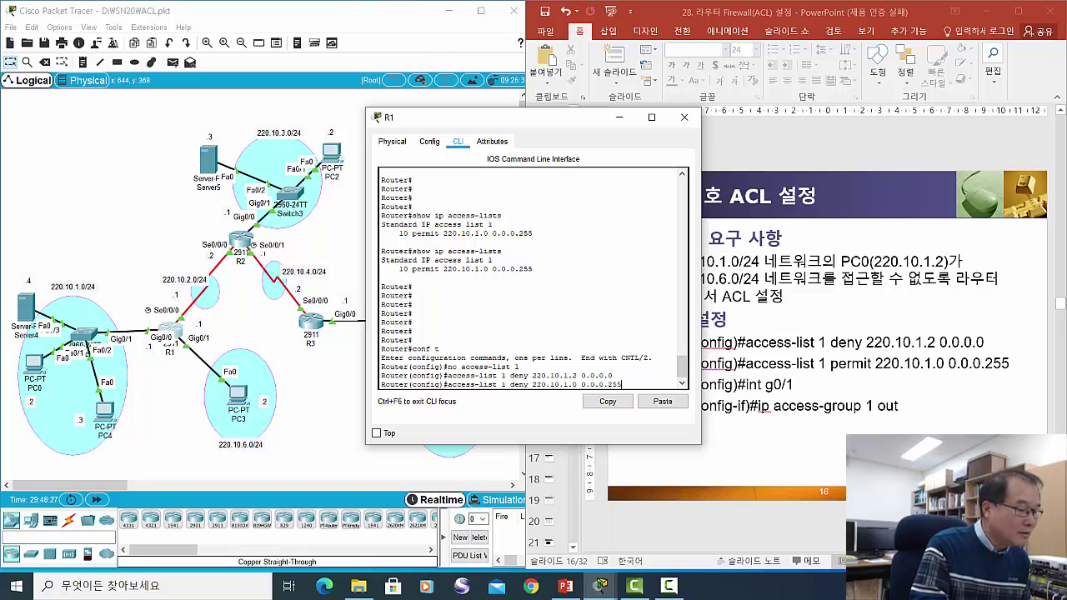
key("Home")
type("no")
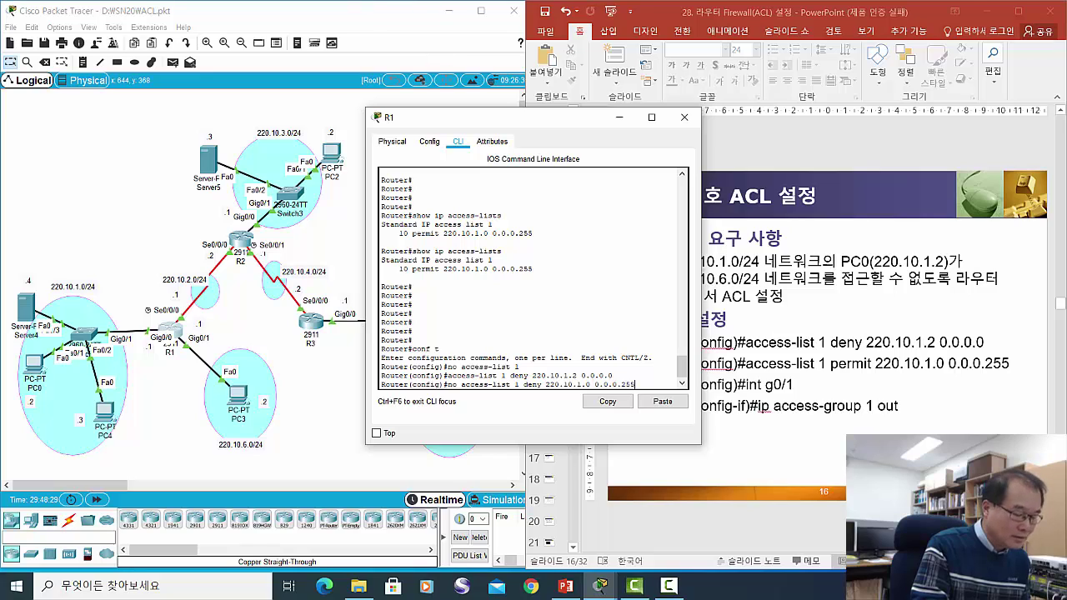
key("Home")
key("Delete")
key("Delete")
key("Delete")
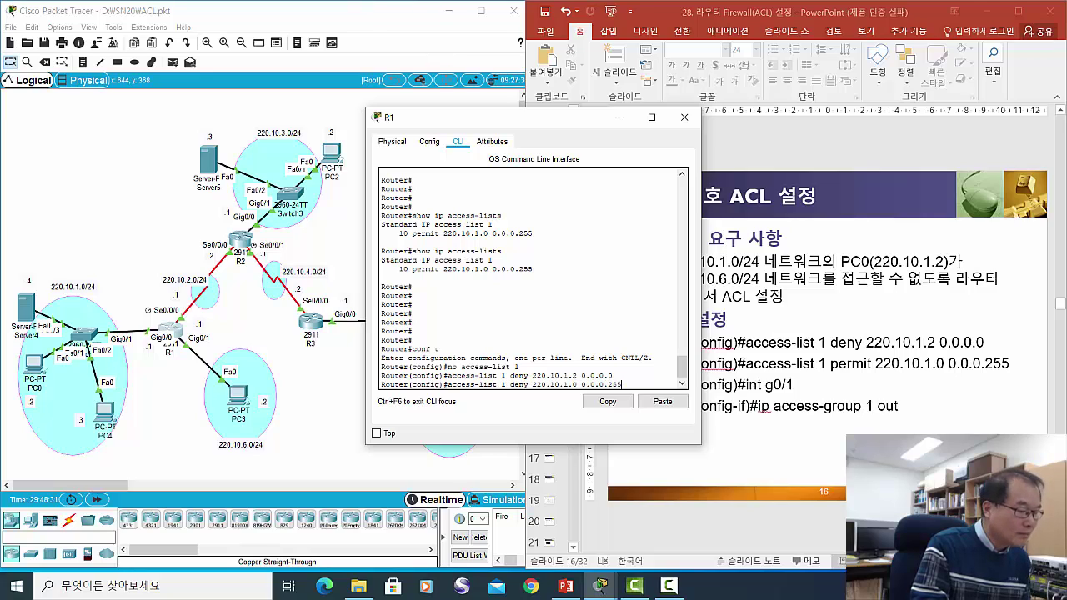
key("Down")
key("Down")
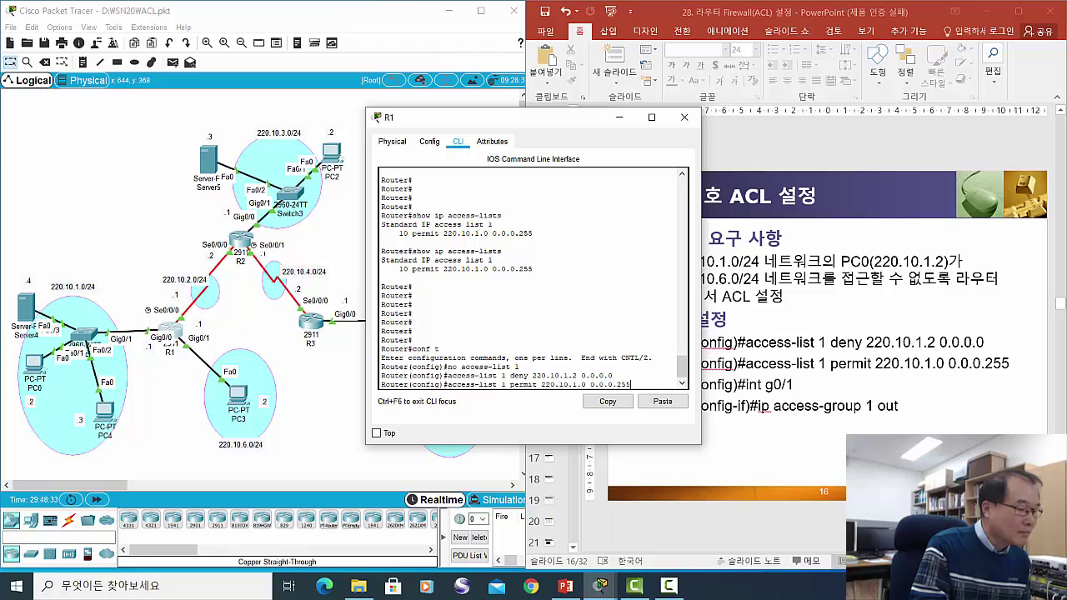
key("Return")
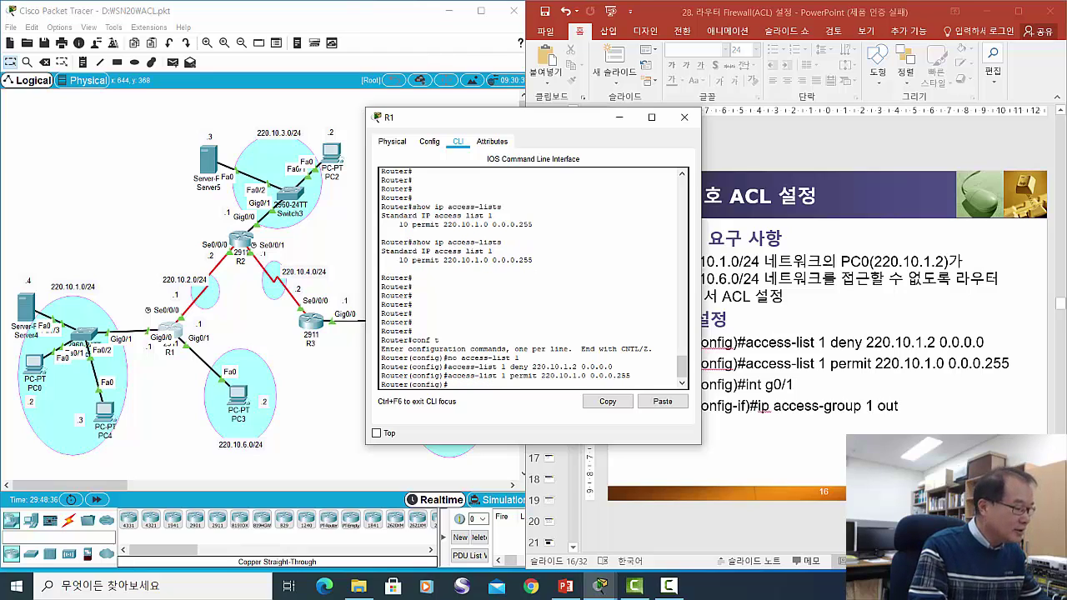
Apply ACL 1 to R1's interface g0/1 in the outbound direction with ip access-group 1 out
key("Up")
key("Up")
key("Up")
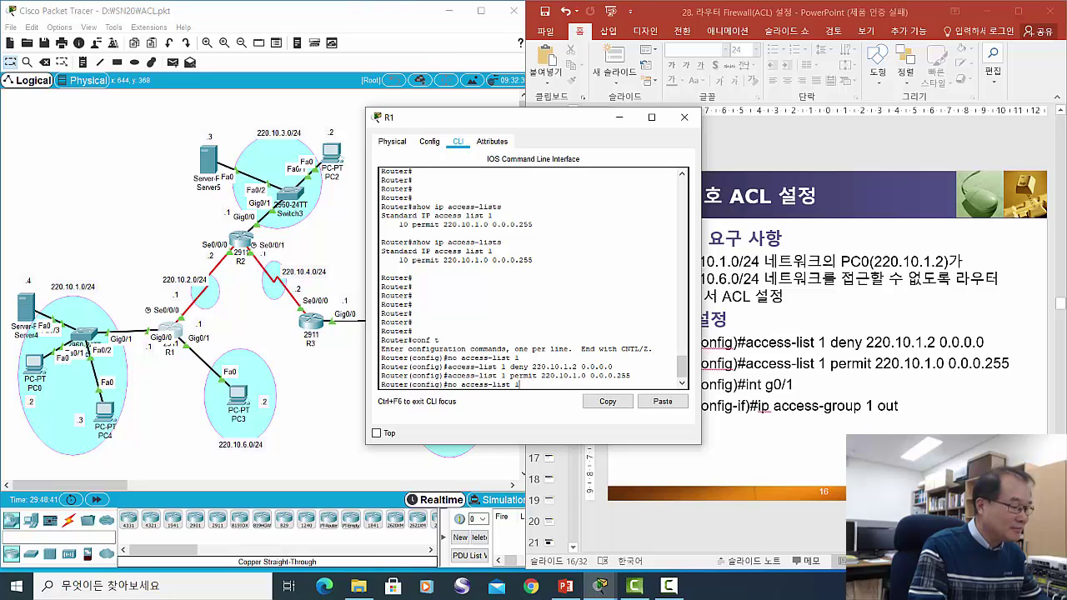
key("Up")
key("Up")
key("Up")
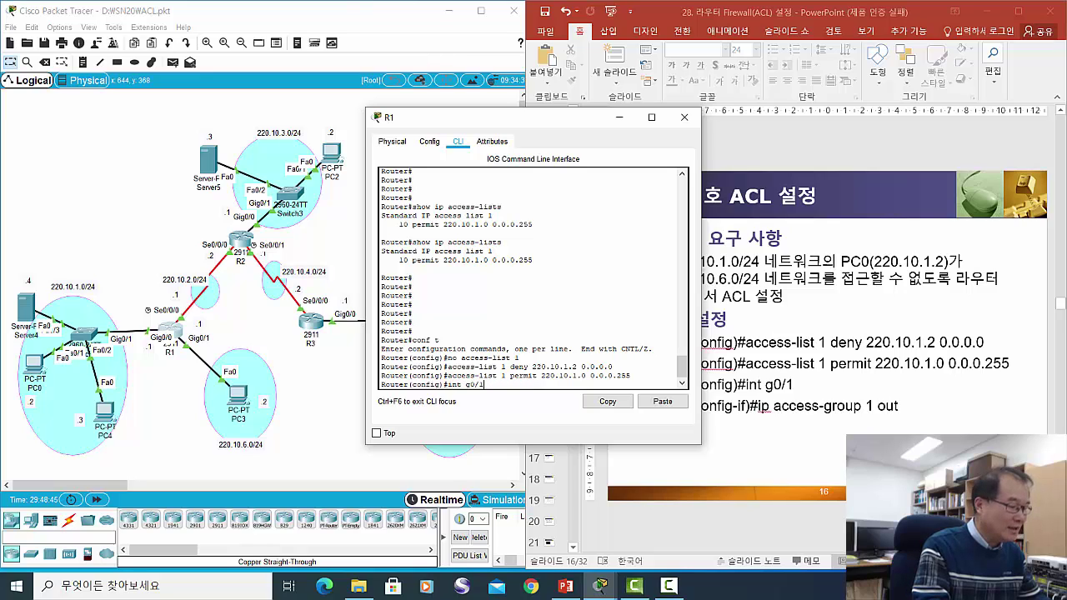
key("Return")
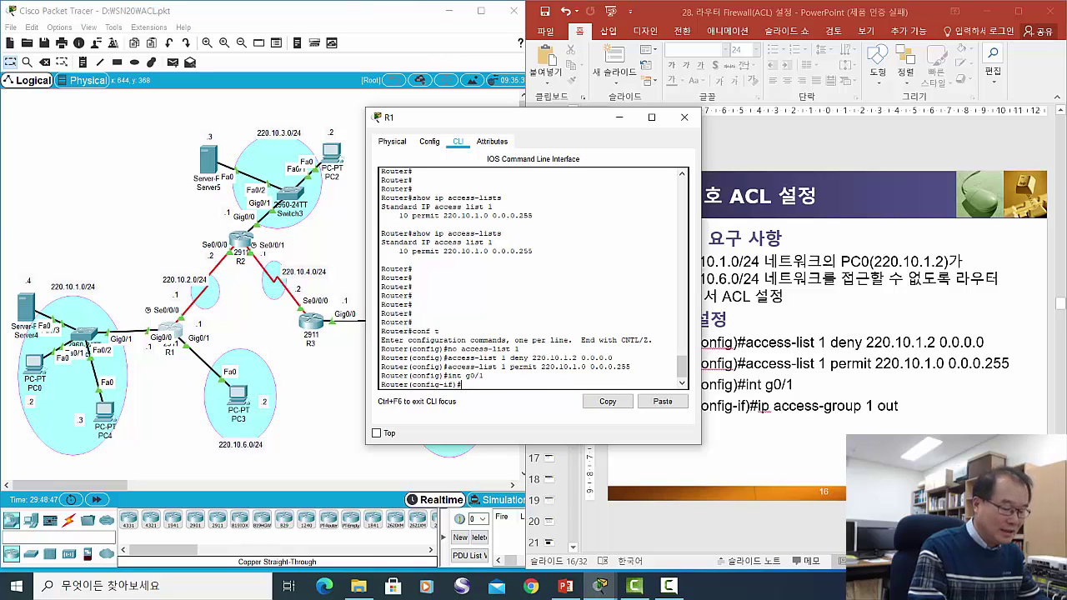
key("Up")
key("Up")
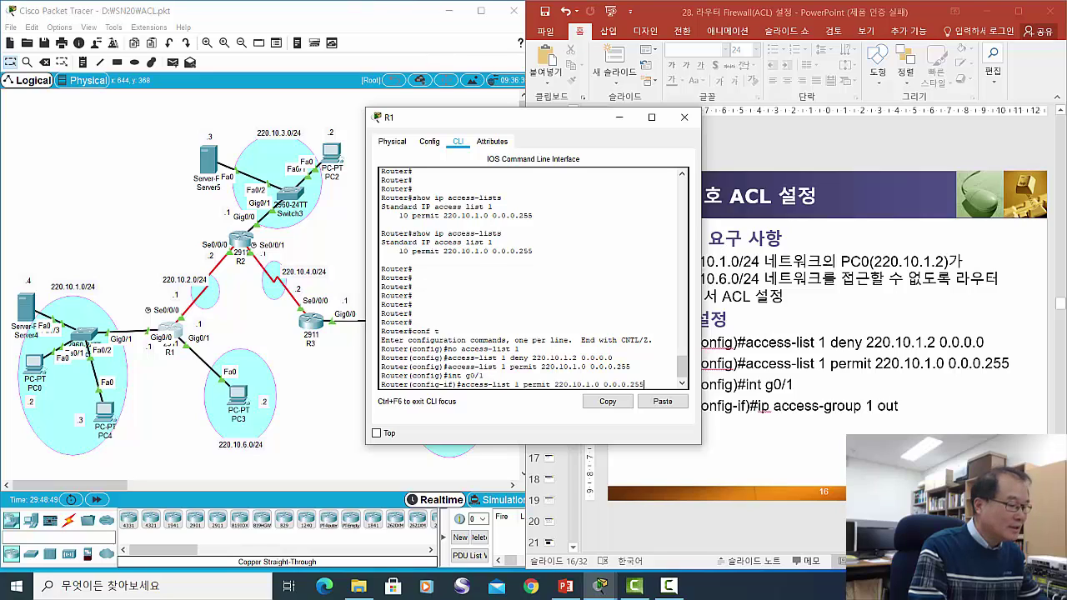
key("Up")
key("Up")
key("Up")
key("Up")
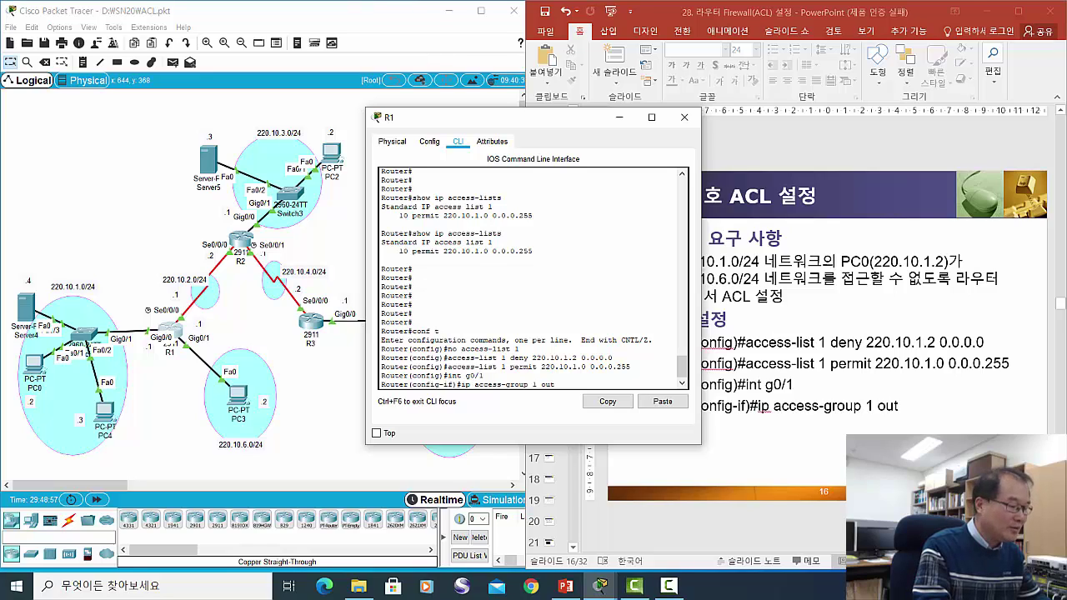
key("Return")
key("Return")
key("Return")
key("Return")
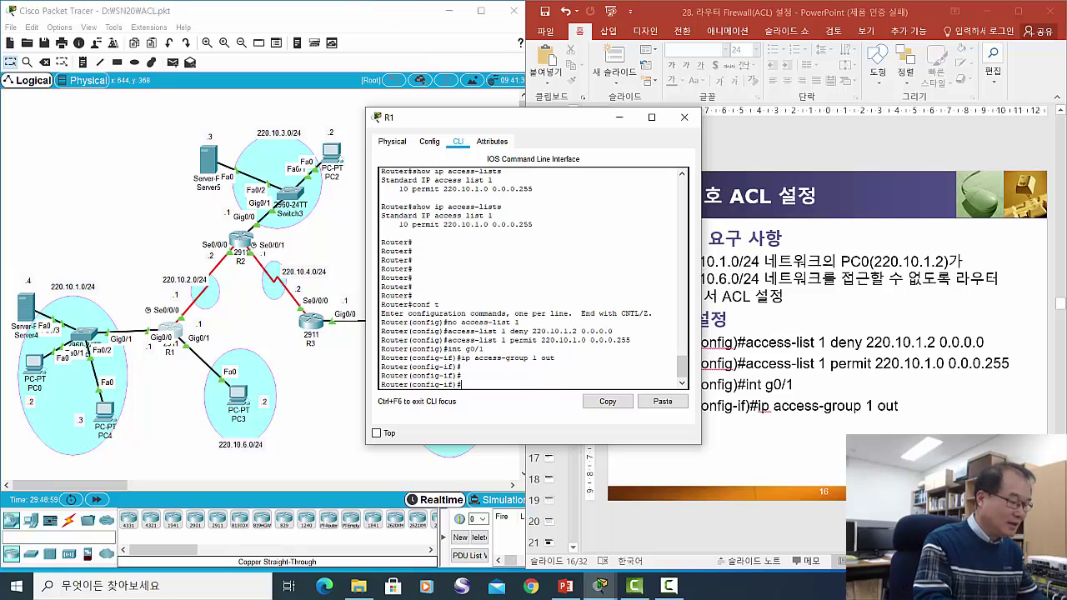
Exit interface and global configuration modes on R1 back to the privileged EXEC prompt
type("exit")
key("Return")
key("Return")
key("Return")
key("Return")
key("Return")
key("Return")
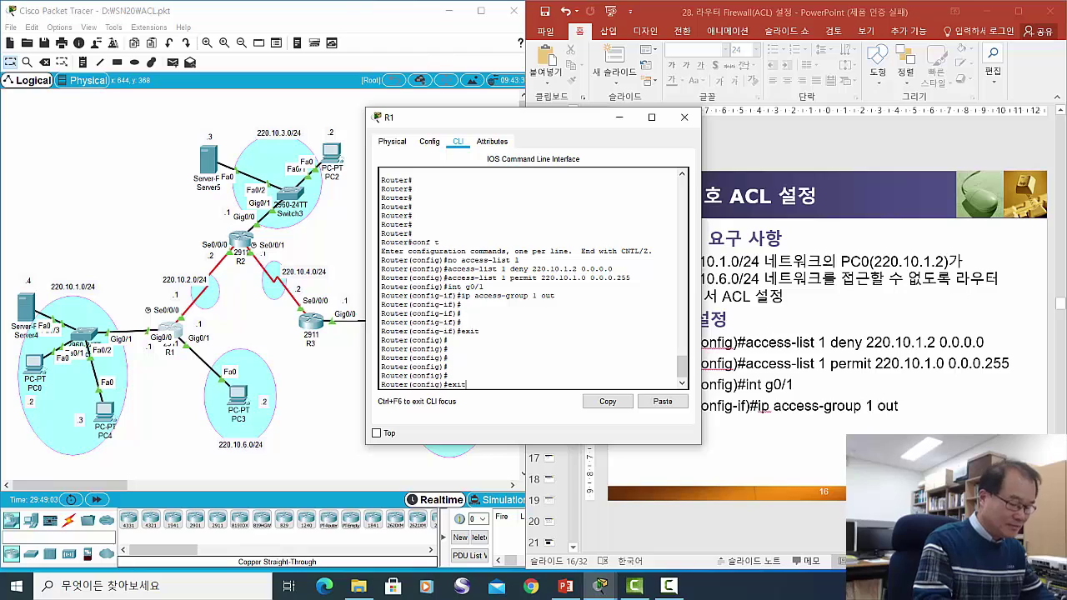
type("exit")
key("Return")
key("Return")
key("Return")
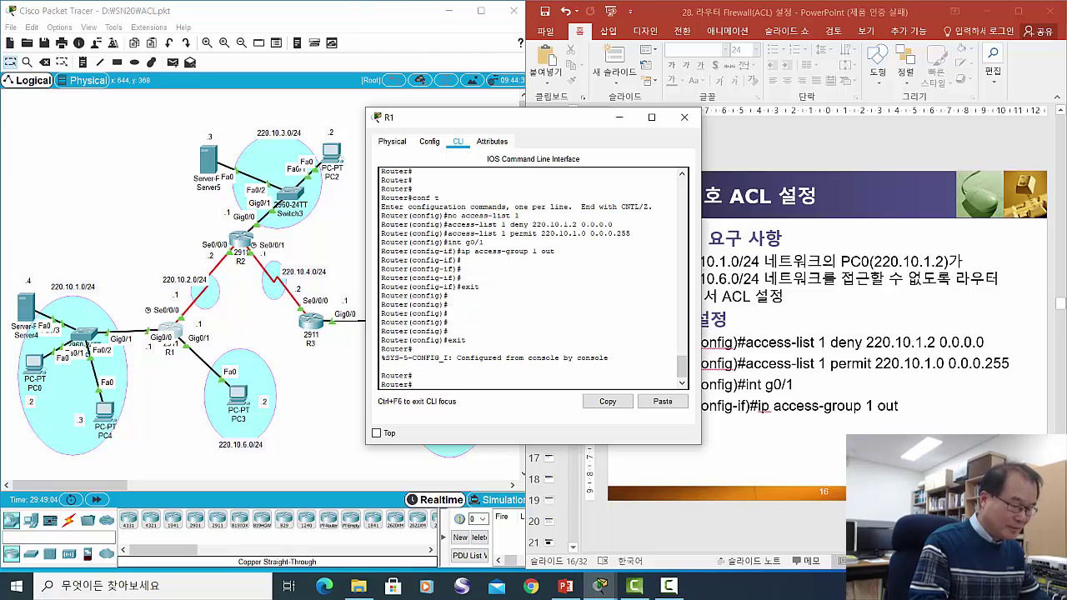
Run show ip access-lists on R1 and examine the deny and permit entries of ACL 1
type("show ip access-lists")
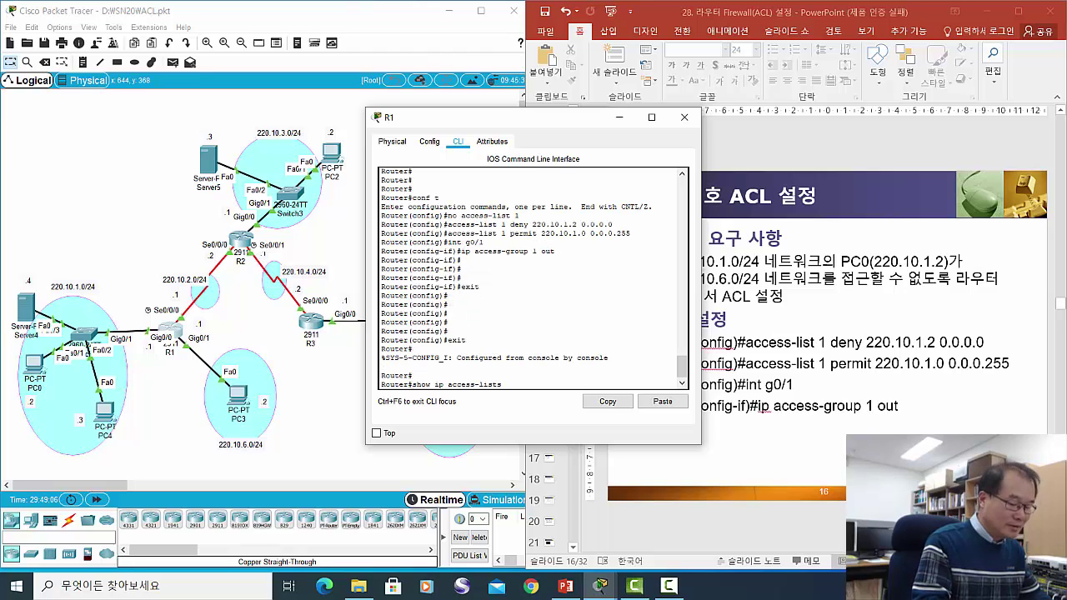
key("Return")
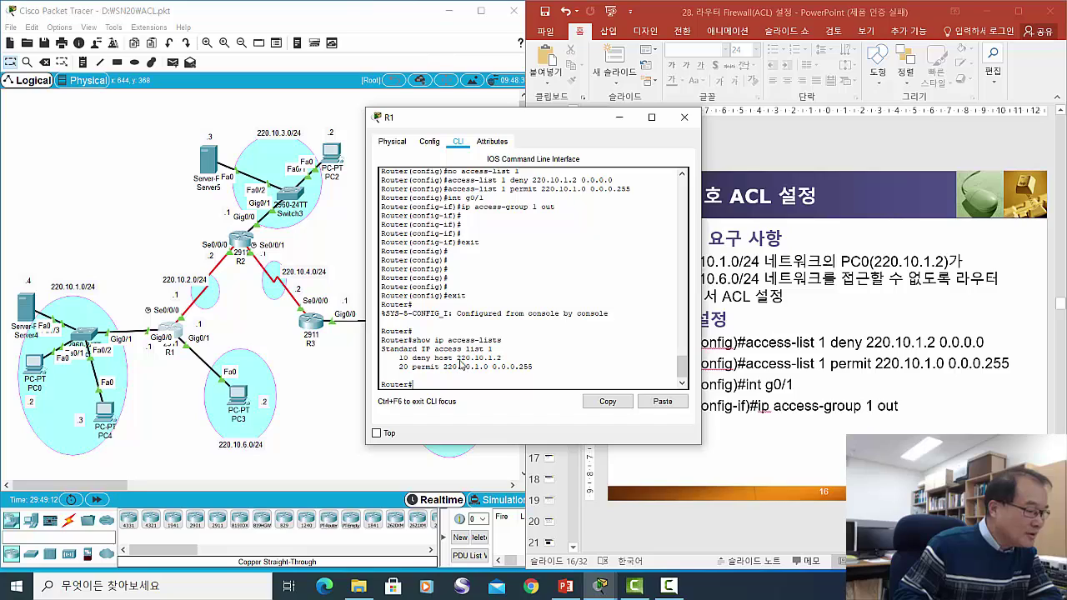
left_click_drag(456, 358, 501, 358)
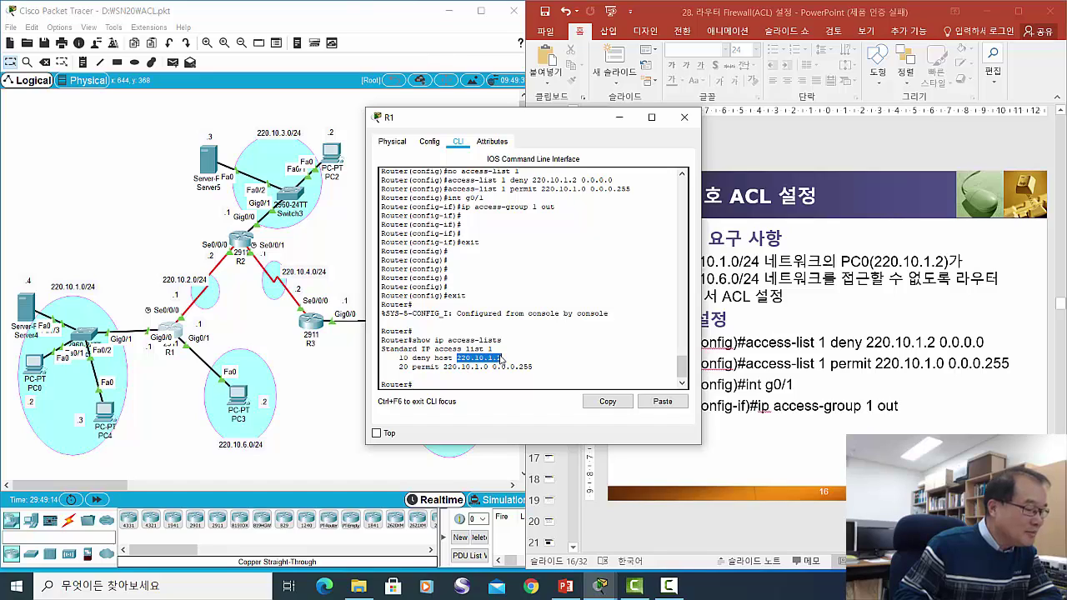
left_click(450, 373)
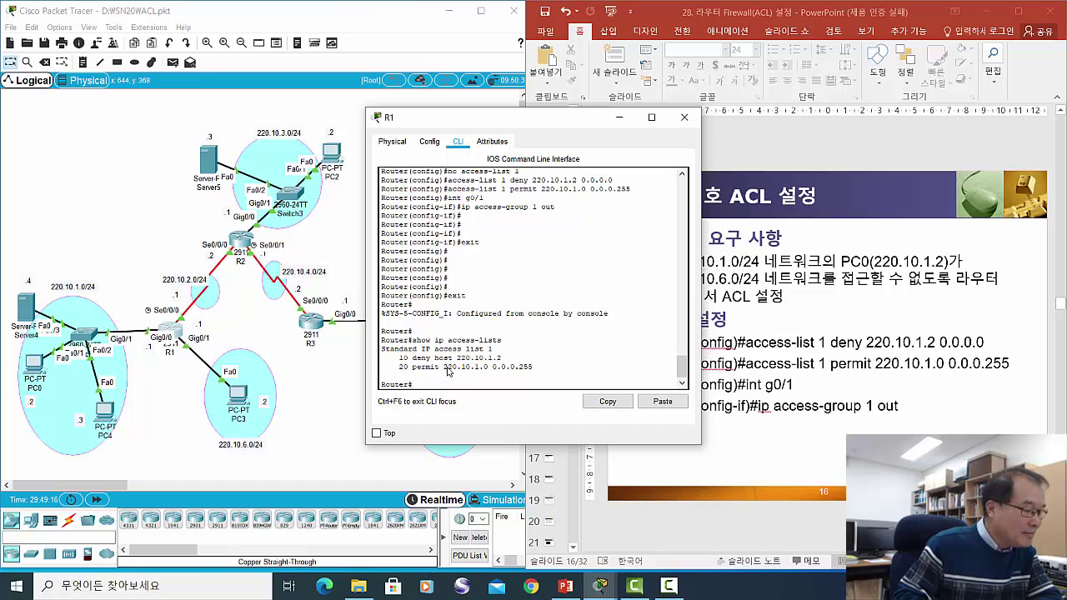
left_click_drag(444, 368, 532, 370)
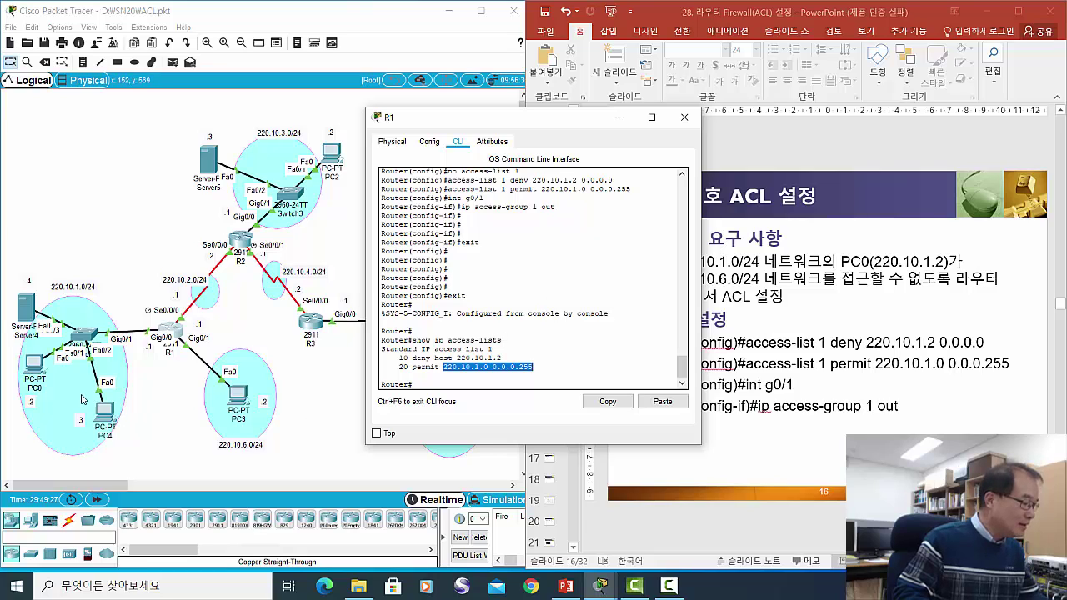
Open PC0's Command Prompt and ping 220.10.6.2 to test access to the 220.10.6.0/24 network
left_click(31, 375)
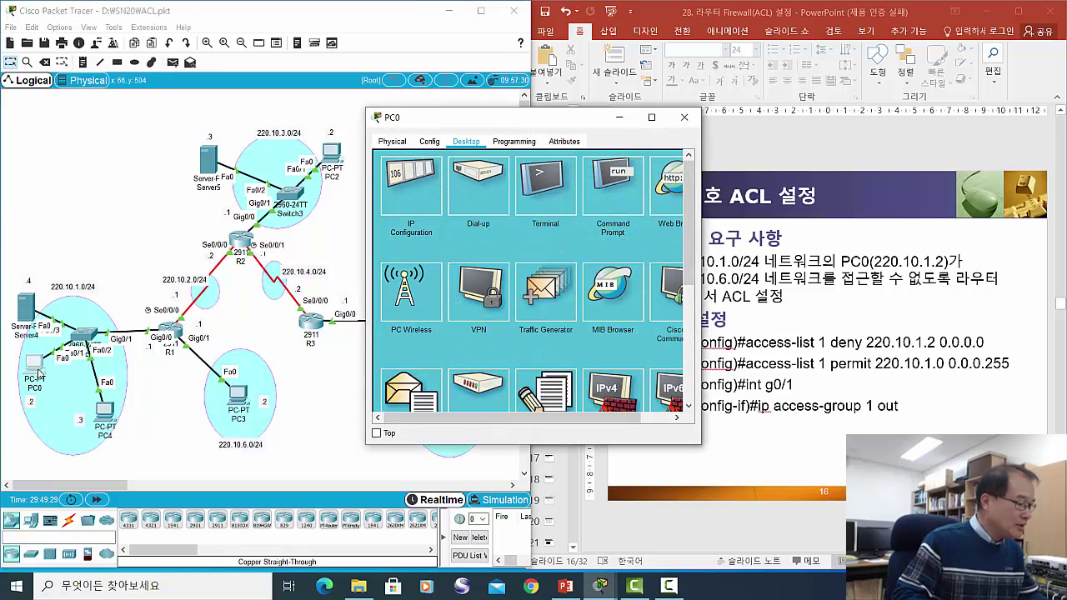
left_click(612, 185)
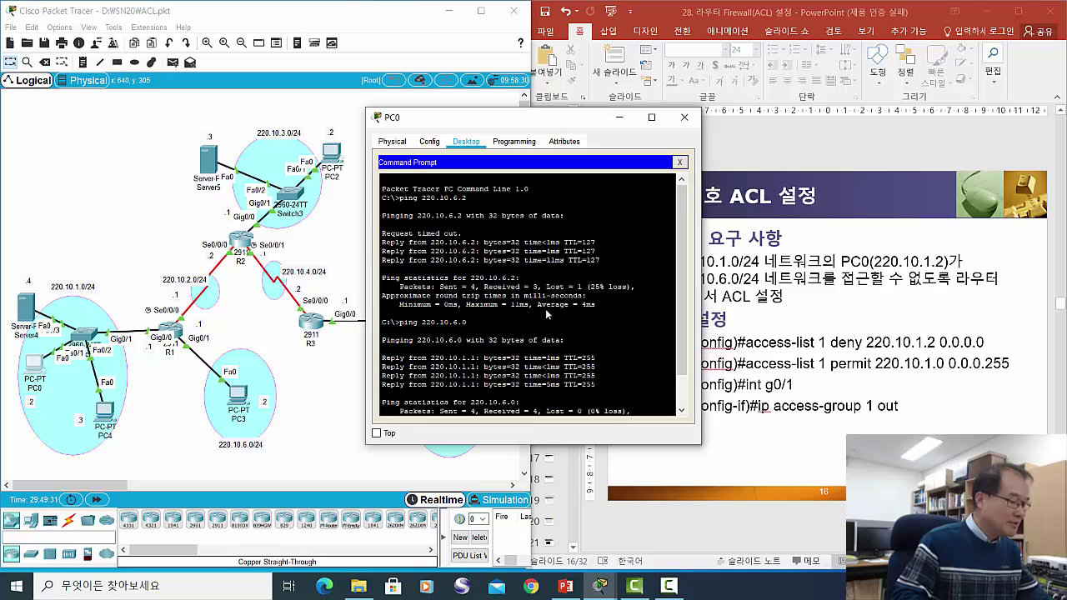
key("Return")
key("Return")
key("Return")
key("Return")
key("Return")
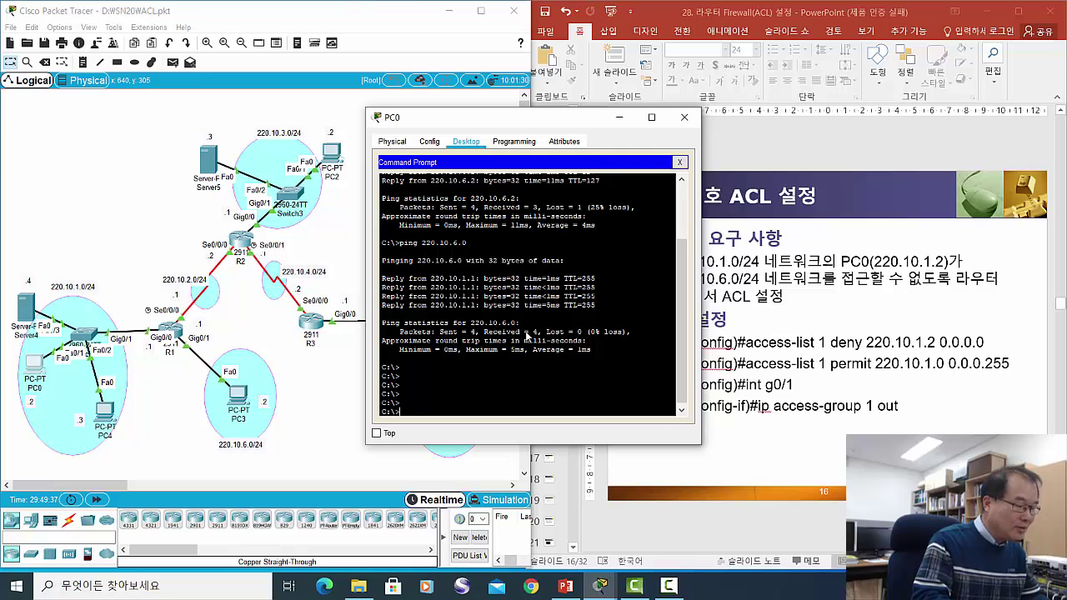
key("Up")
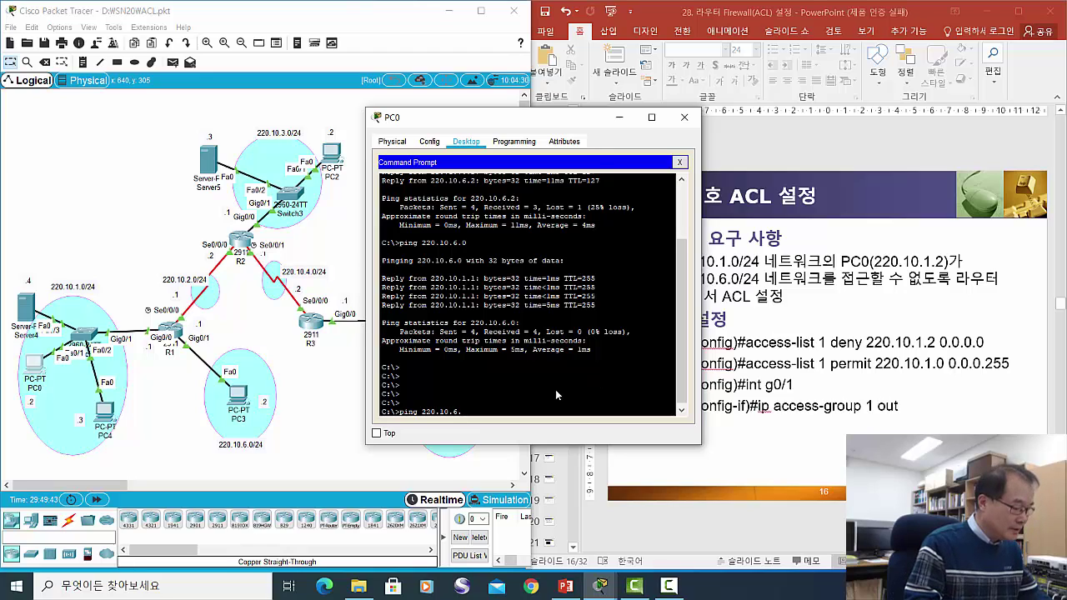
type("2")
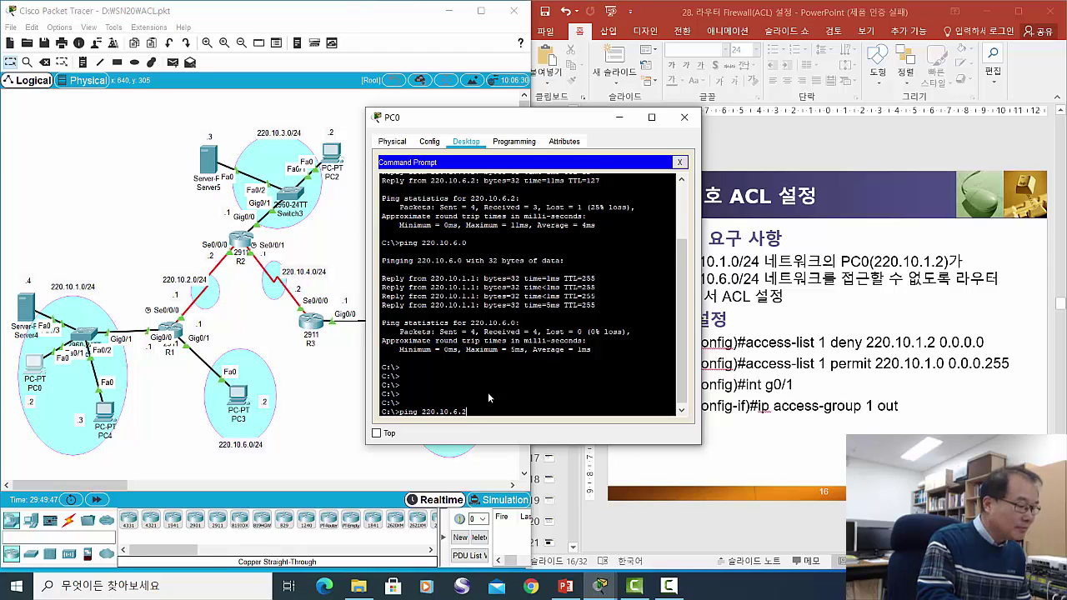
key("Return")
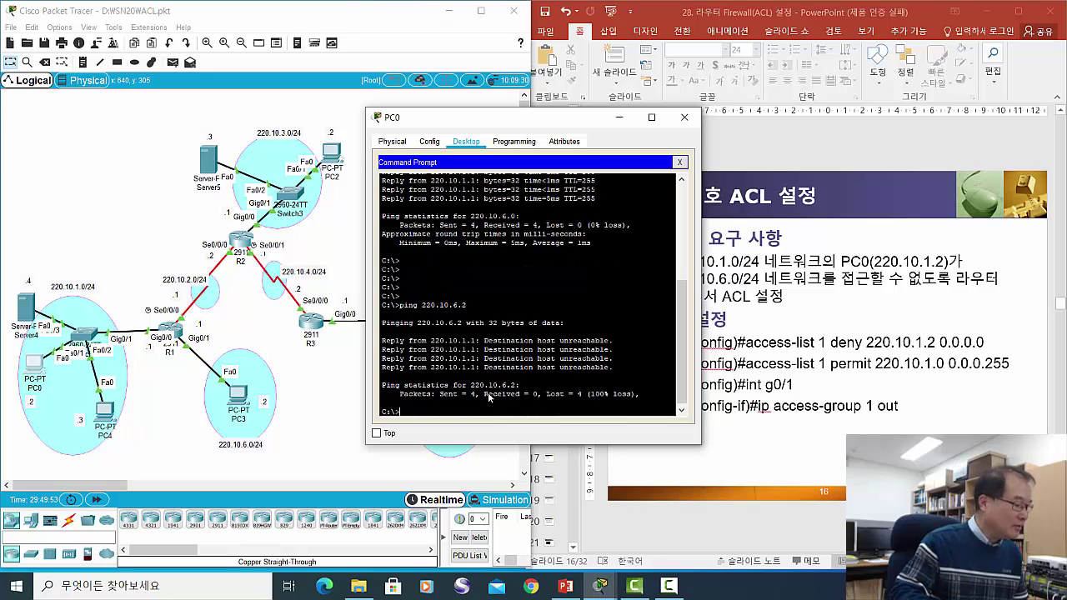
Open PC4's Command Prompt and ping 220.10.6.2 to test its access to the 220.10.6.0/24 network
left_click(104, 413)
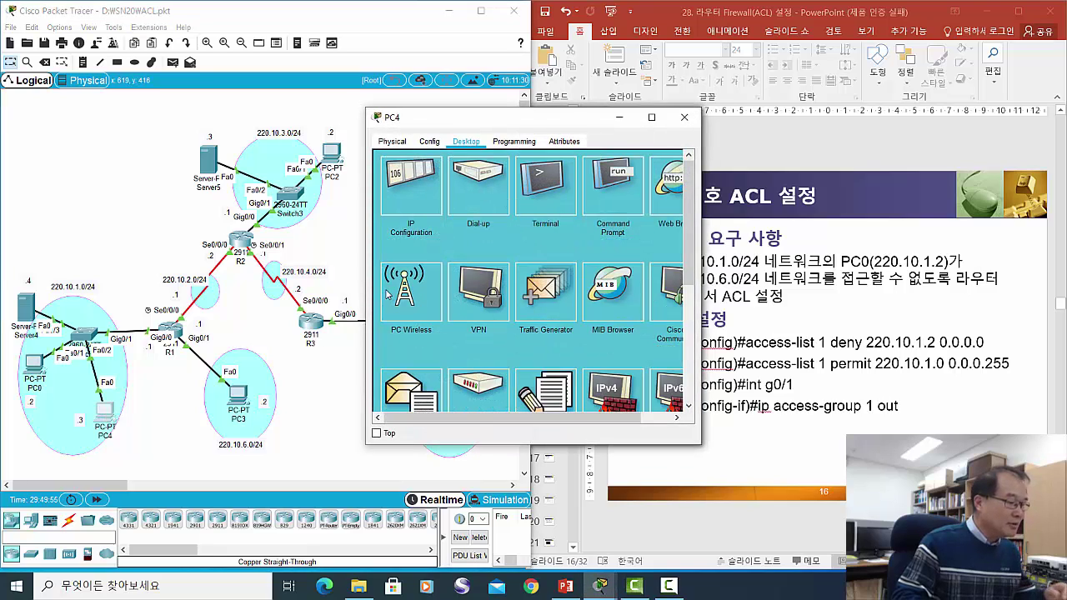
left_click(619, 212)
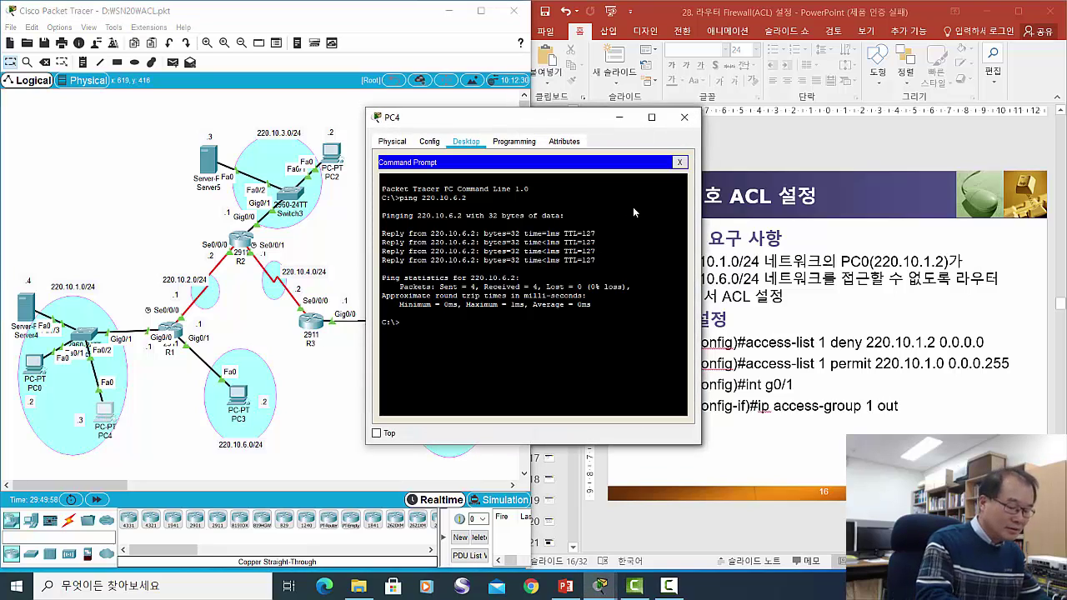
key("Return")
key("Return")
key("Return")
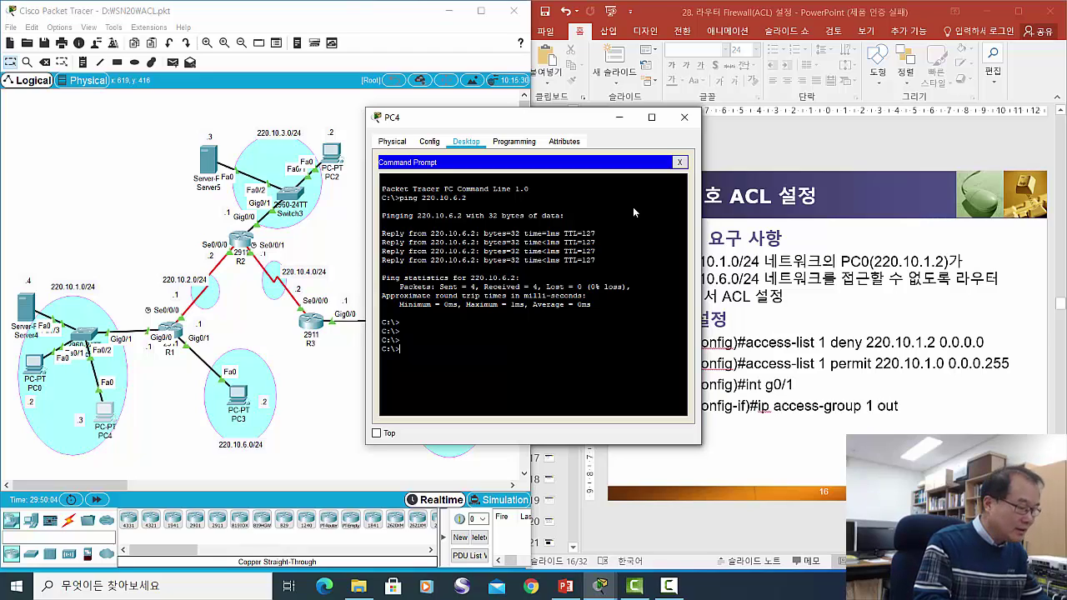
type("ping ")
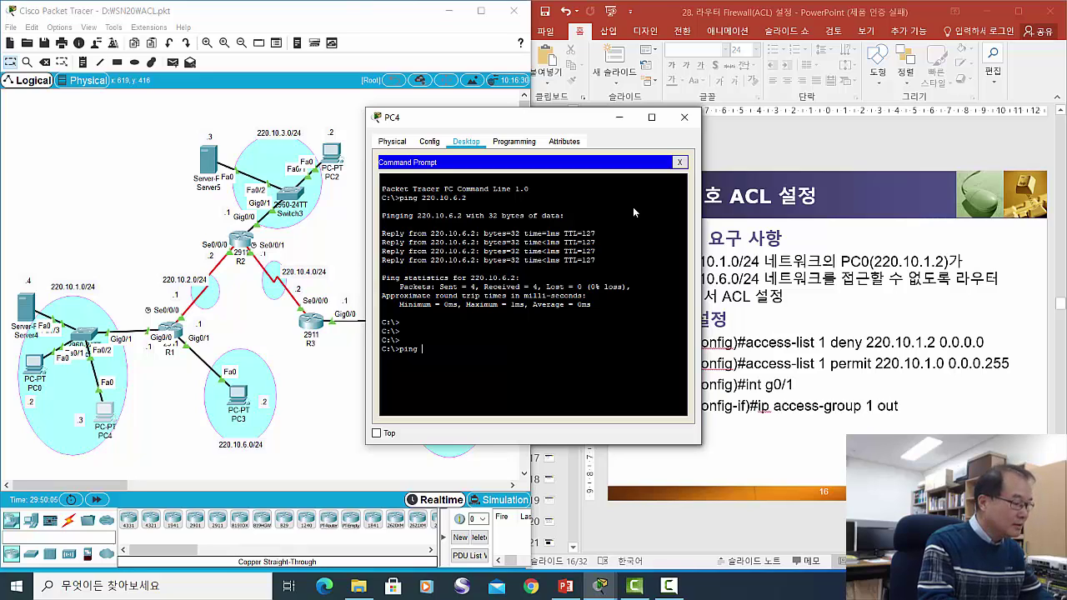
type("220")
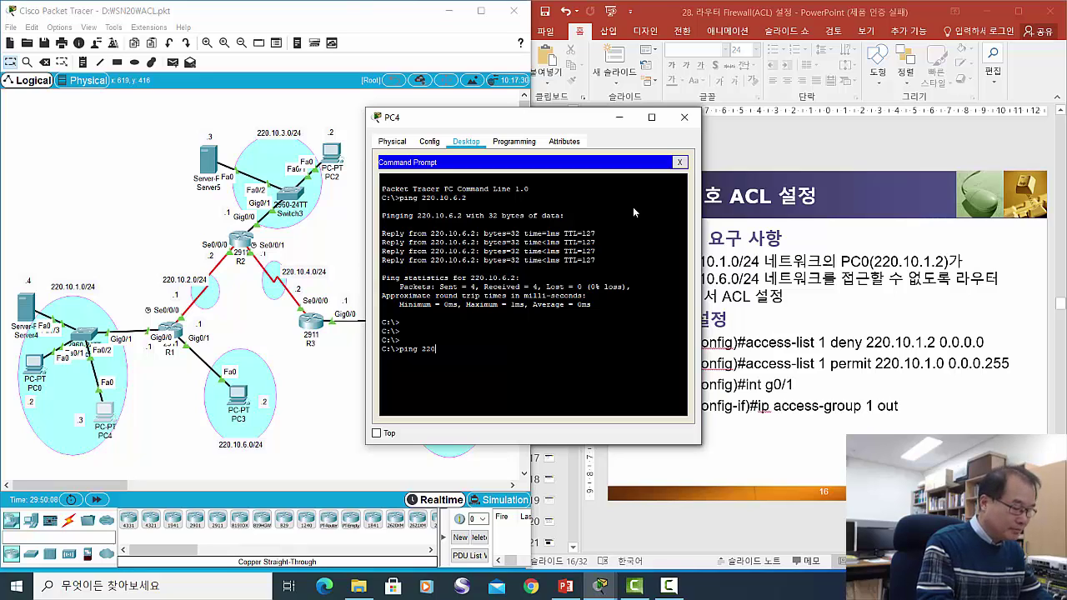
type(".10")
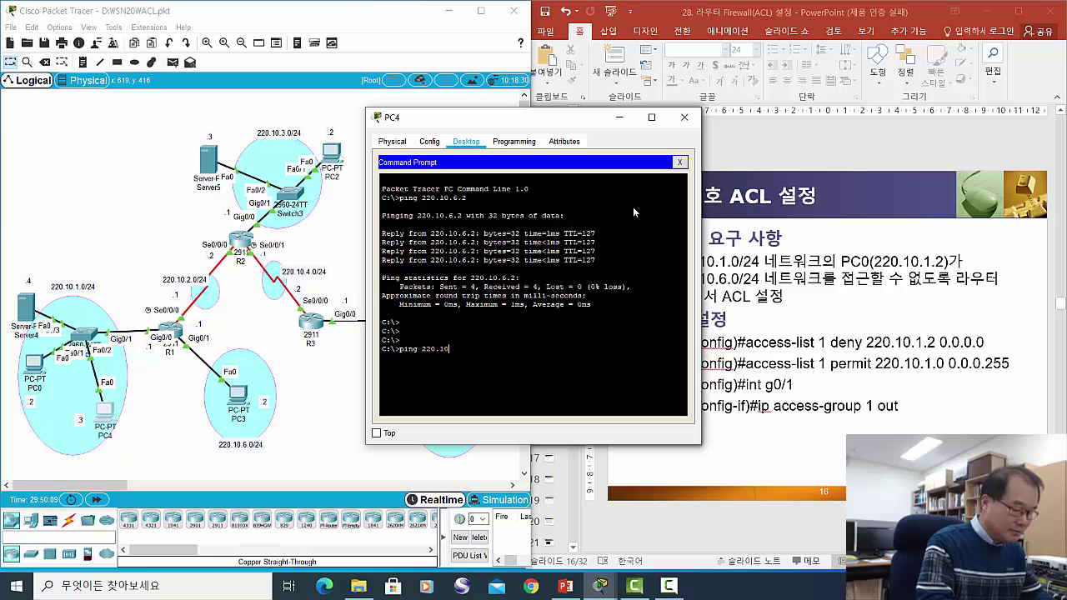
type(".6.2")
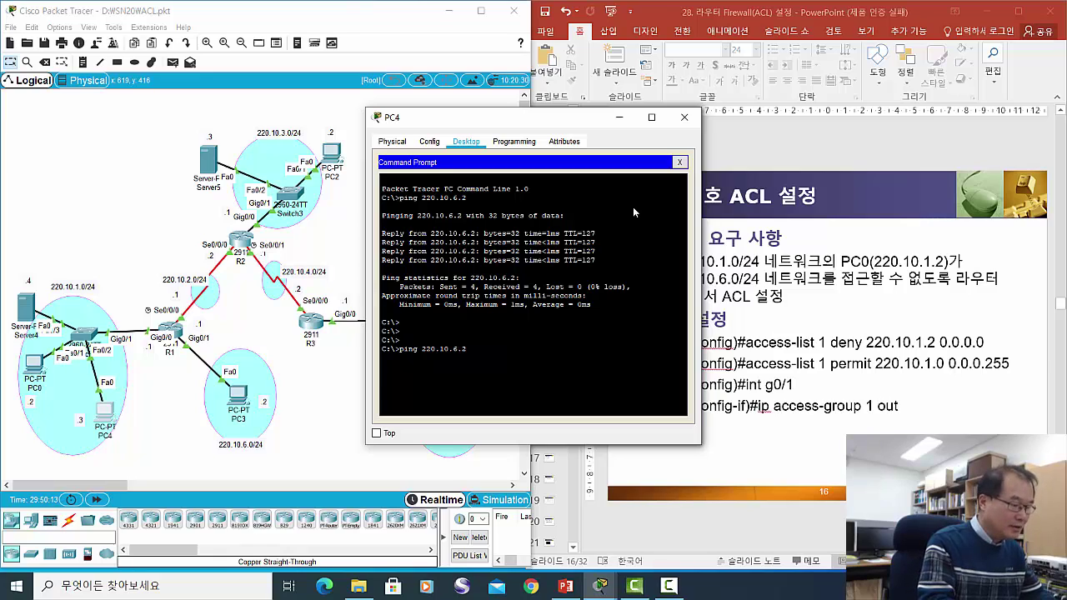
key("Return")
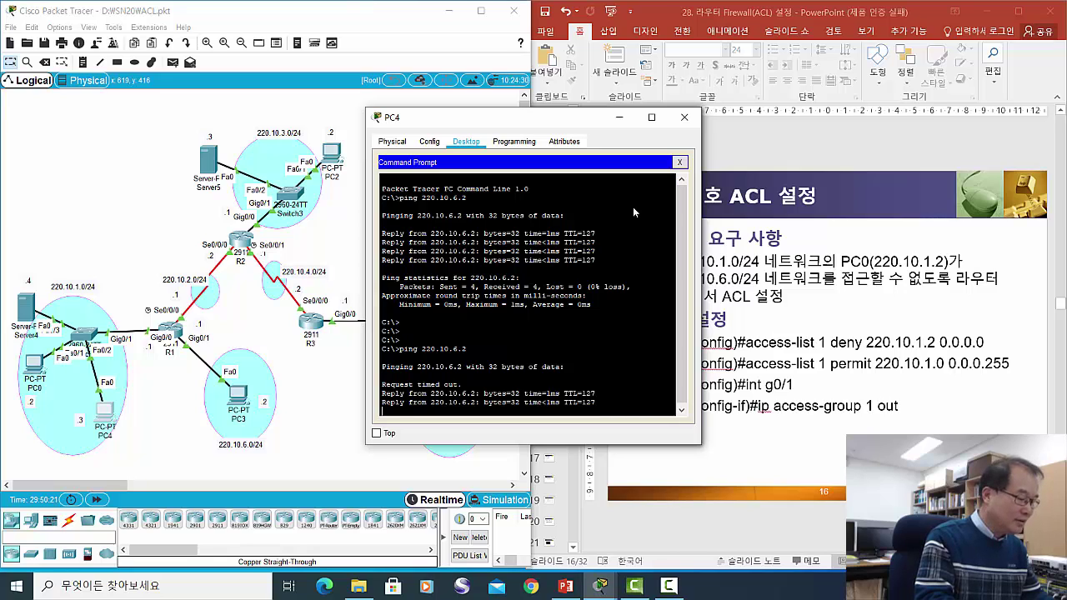
key("Return")
key("Return")
key("Return")
key("Return")
key("Return")
key("Return")
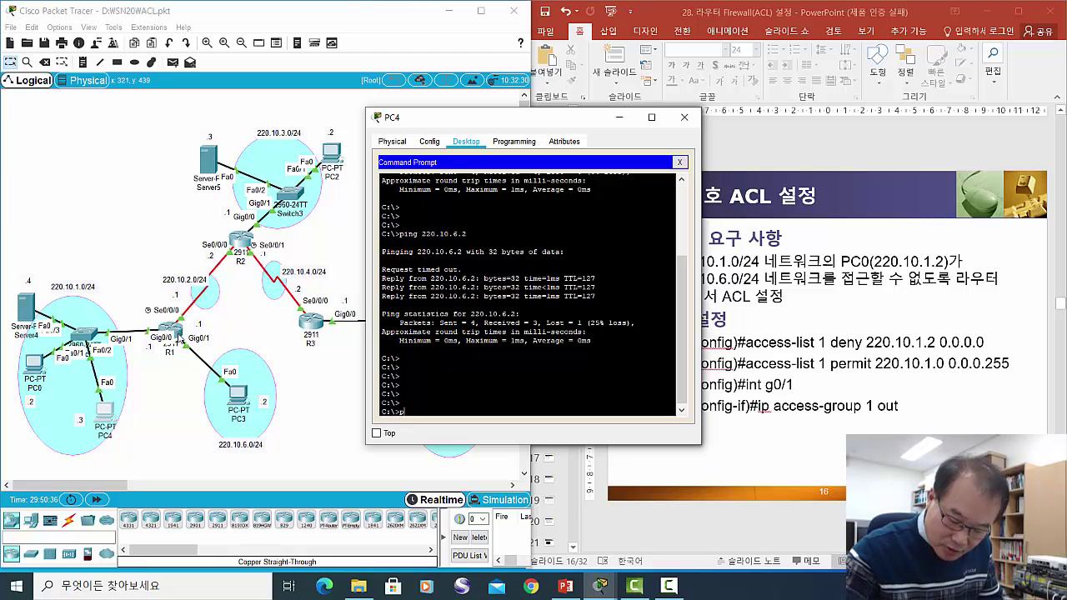
left_click_drag(179, 336, 169, 317)
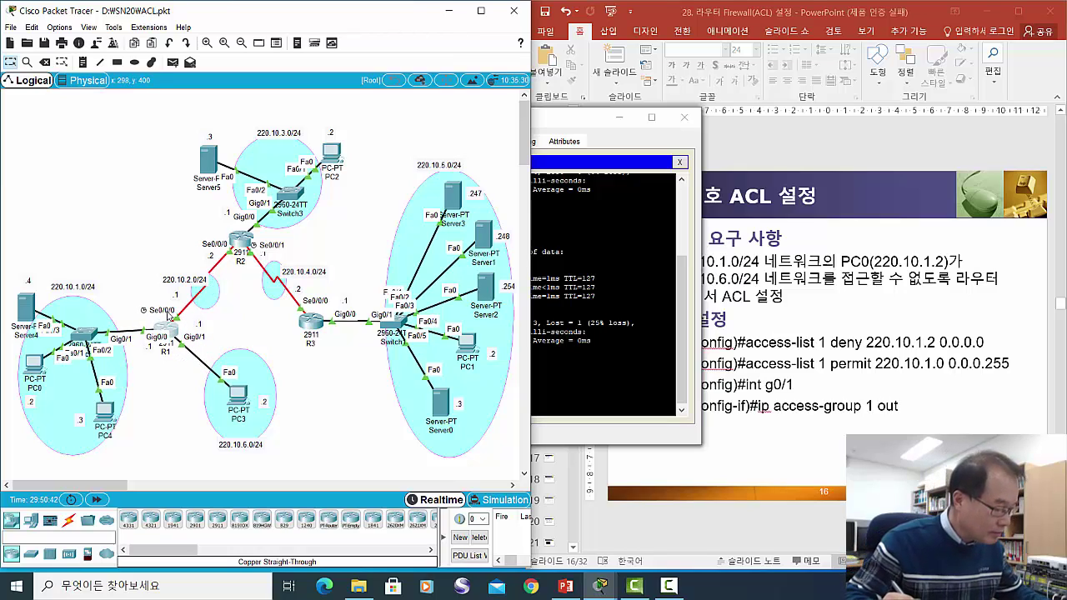
key("p")
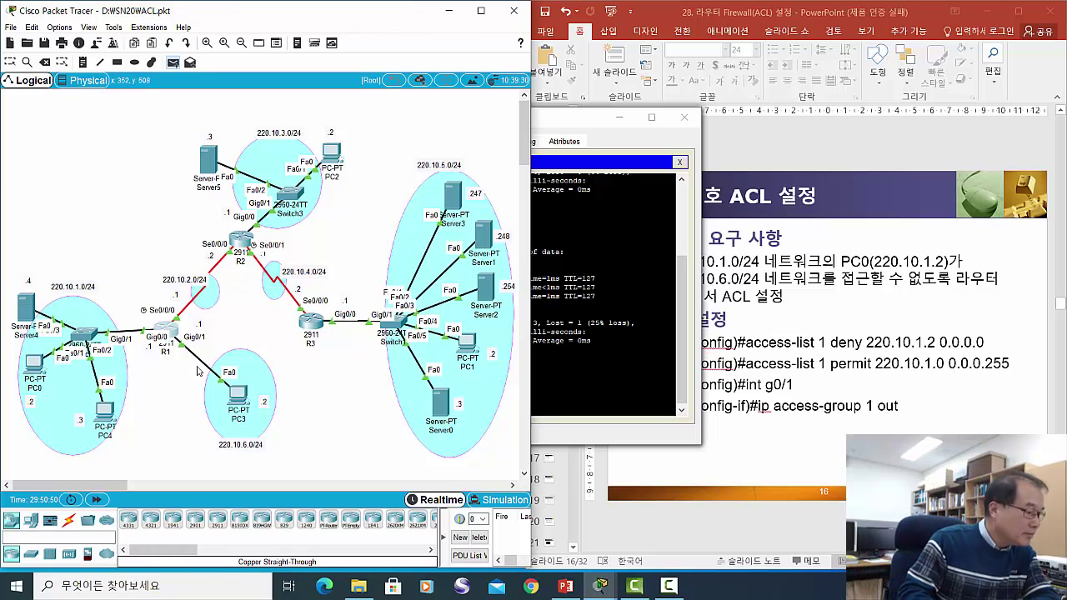
left_click(10, 62)
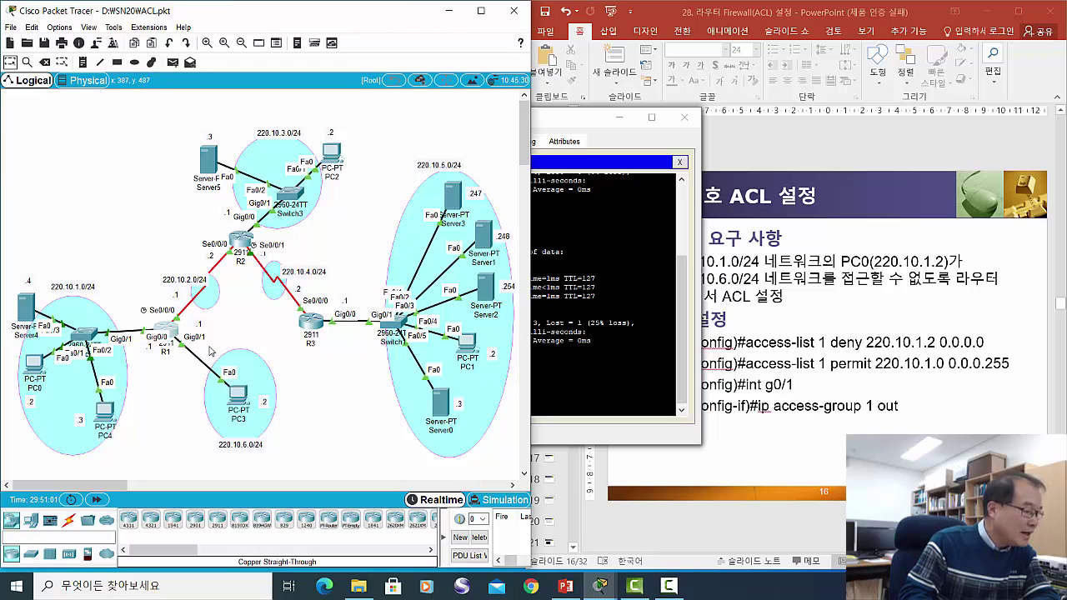
left_click(216, 374)
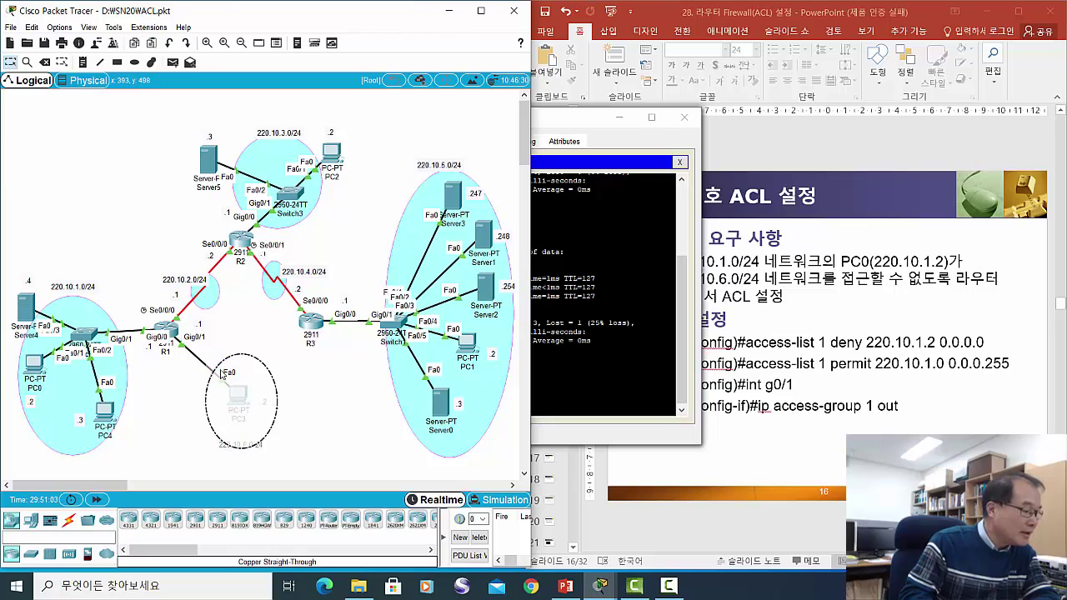
left_click_drag(216, 374, 219, 366)
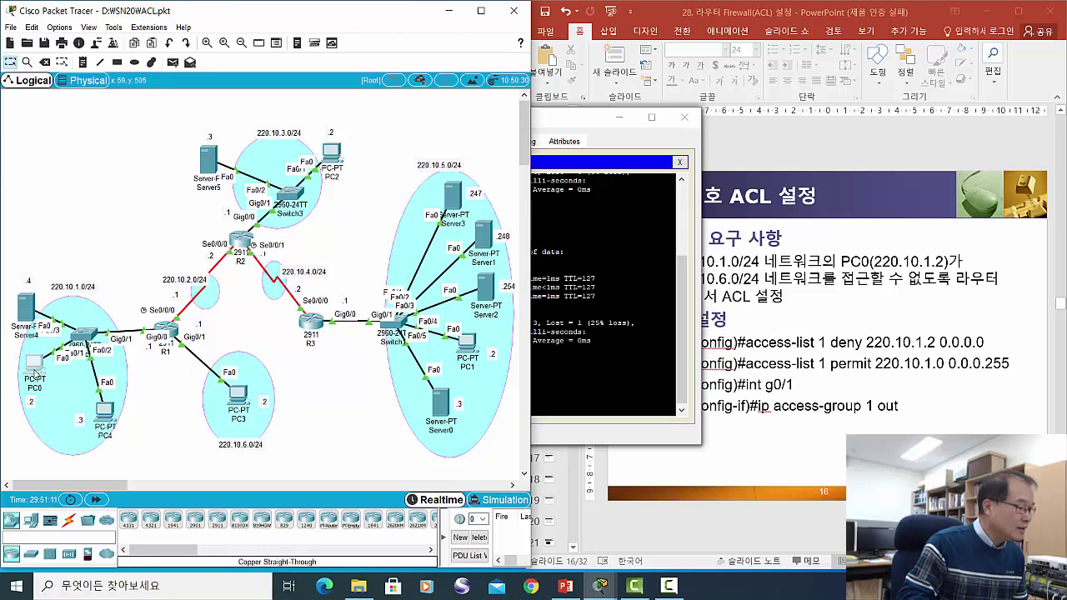
Compare the ping results in the Command Prompts of PC0 and PC4, and close both device windows
left_click(35, 372)
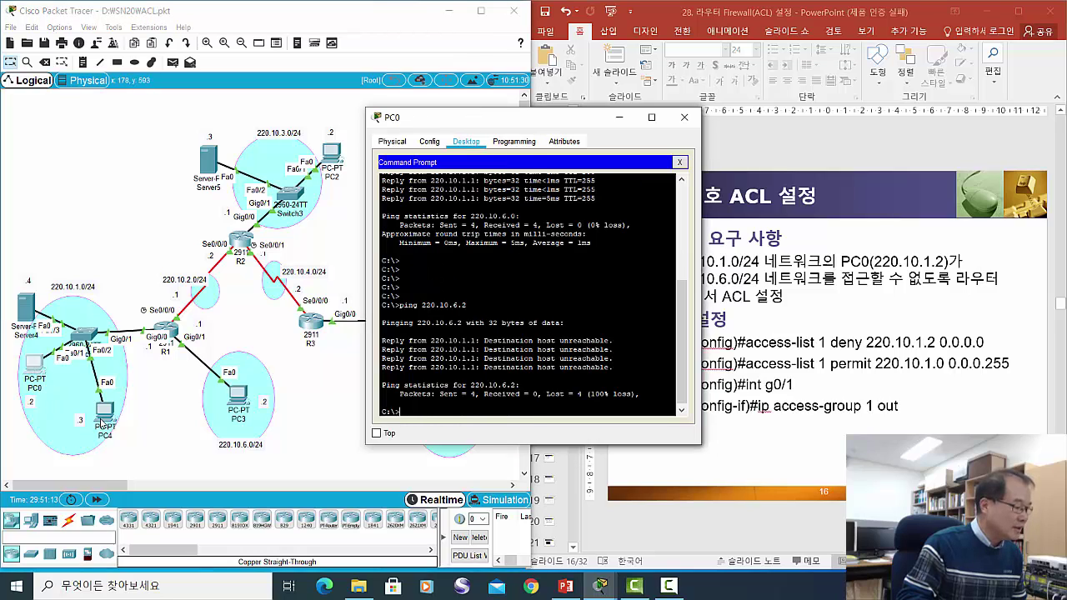
left_click(106, 417)
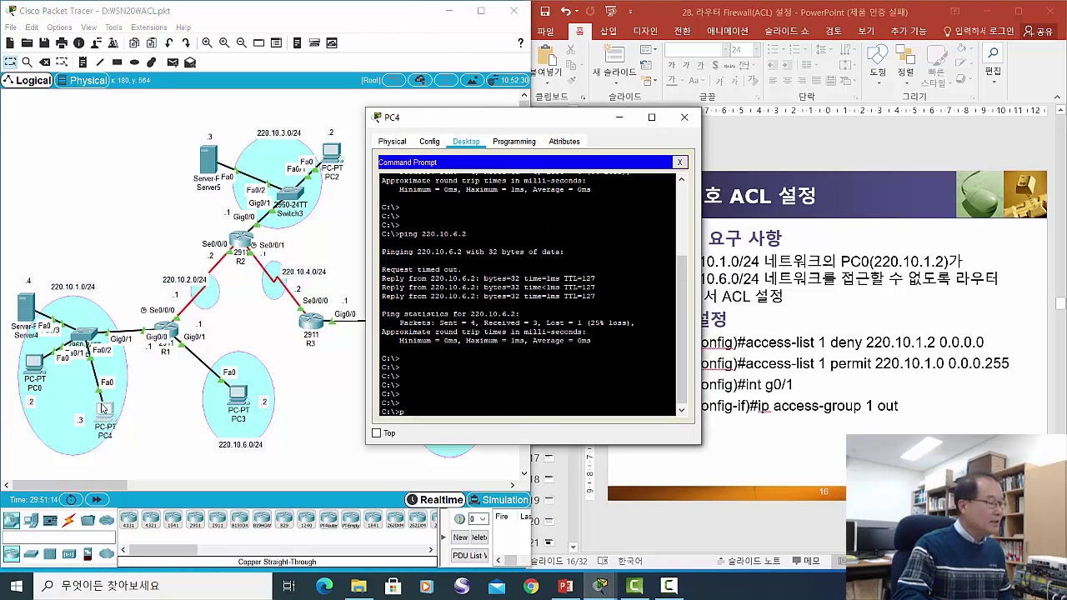
left_click_drag(72, 290, 80, 290)
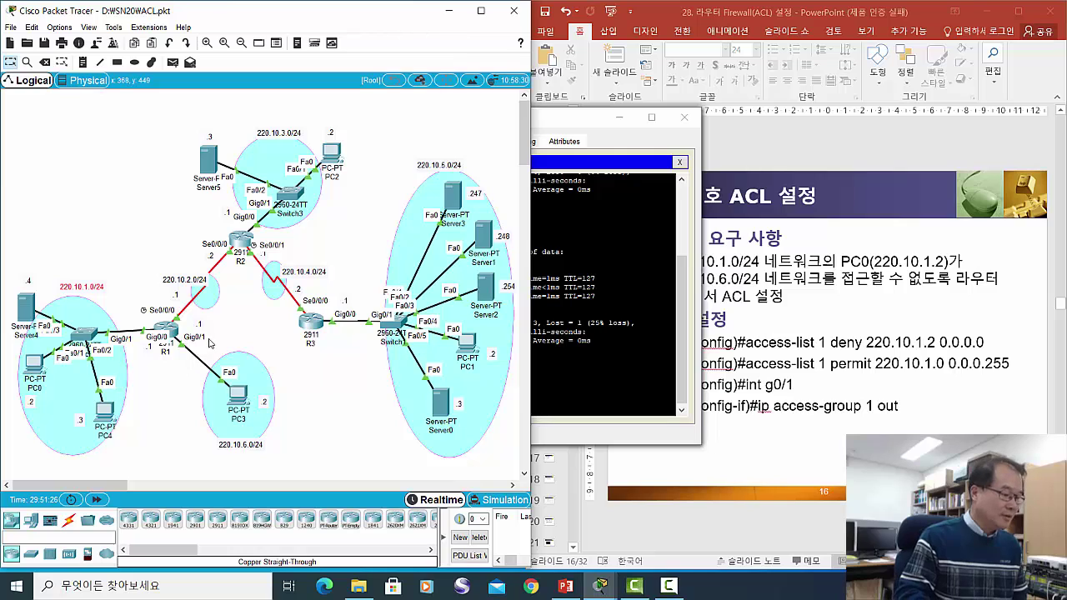
left_click(684, 117)
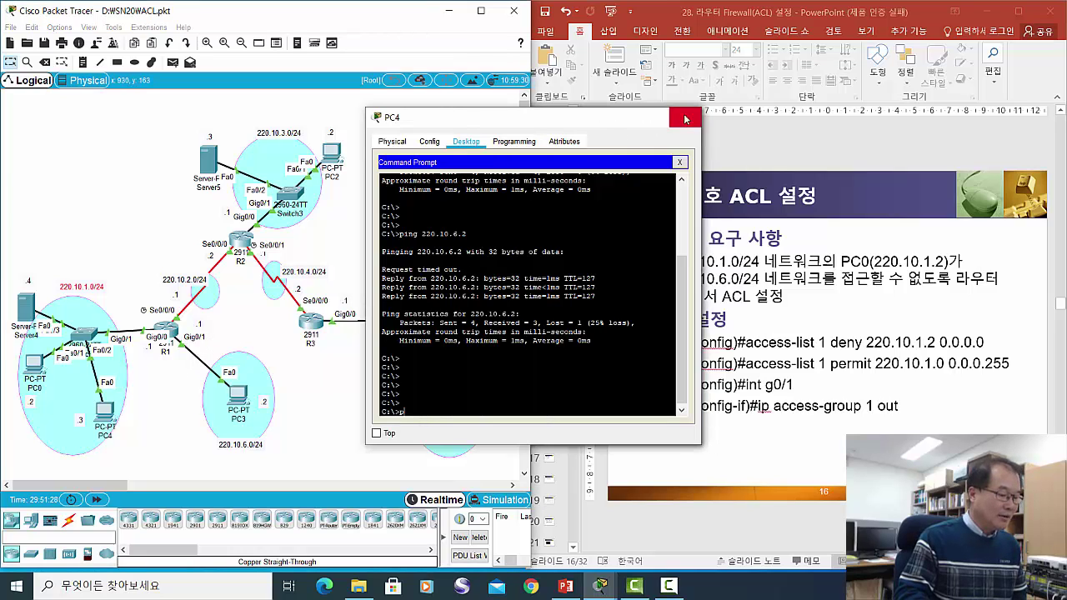
left_click(683, 117)
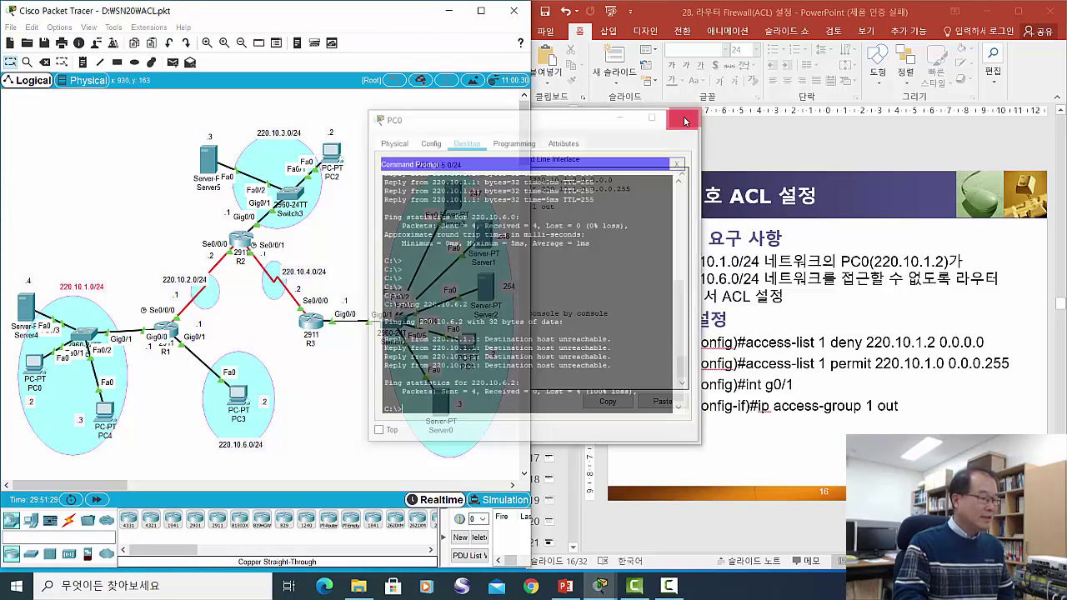
left_click(684, 117)
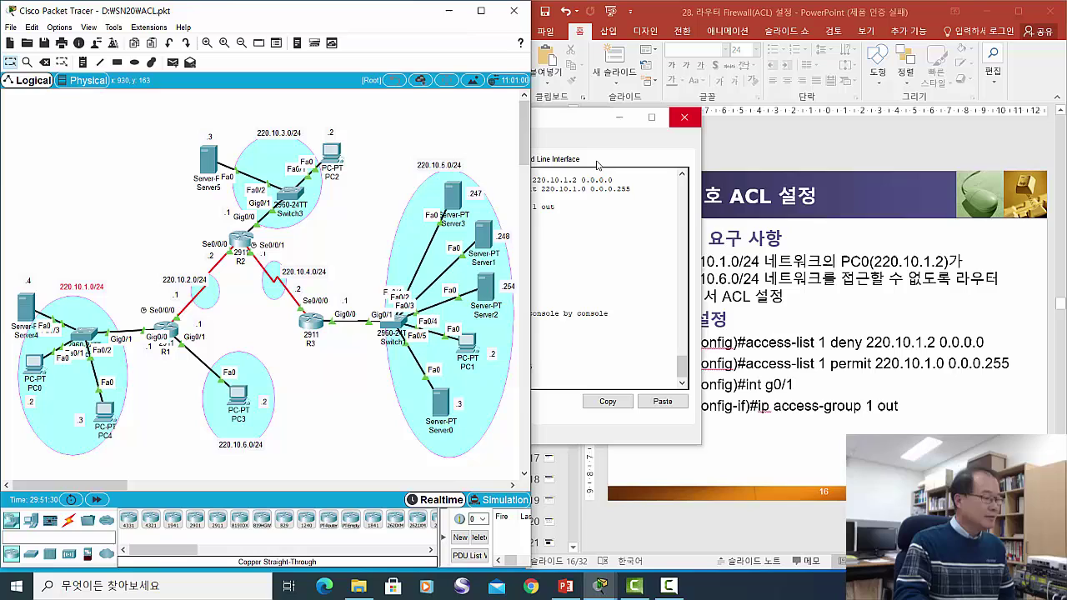
left_click(333, 162)
left_click(334, 162)
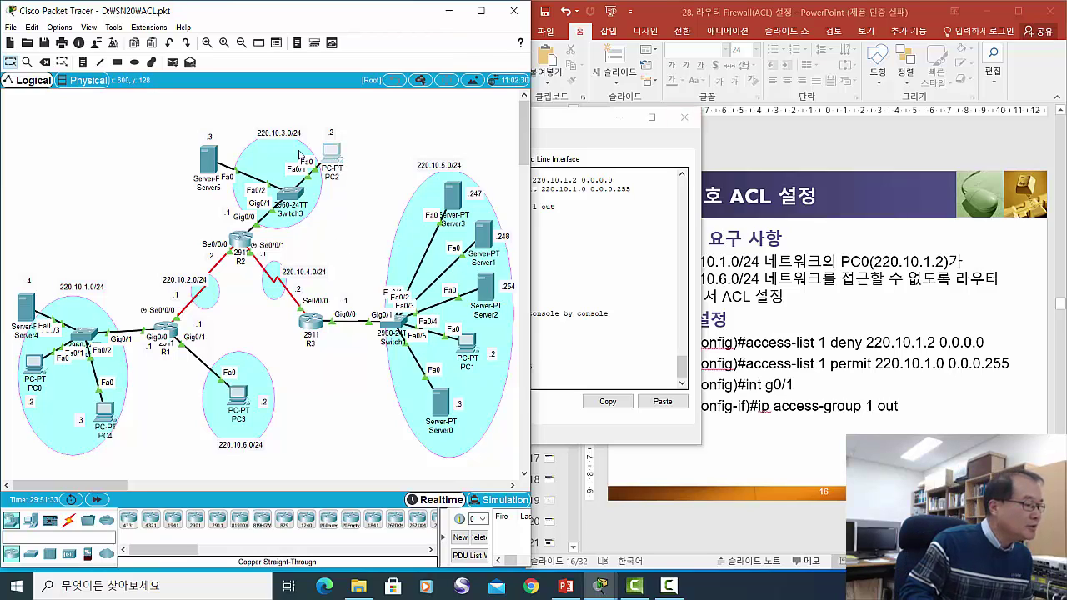
left_click(684, 117)
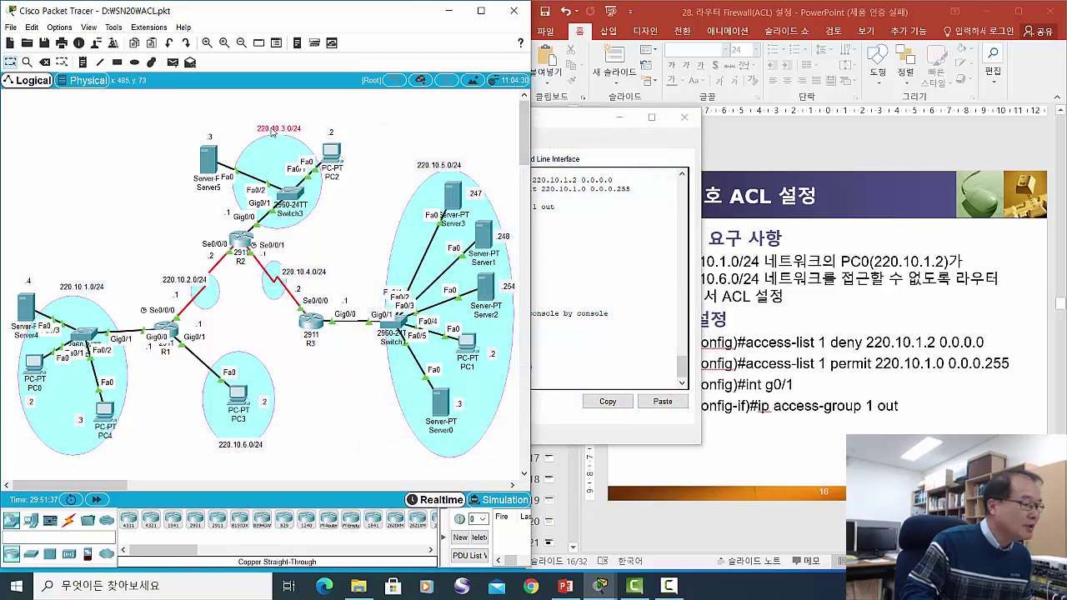
left_click_drag(333, 156, 337, 151)
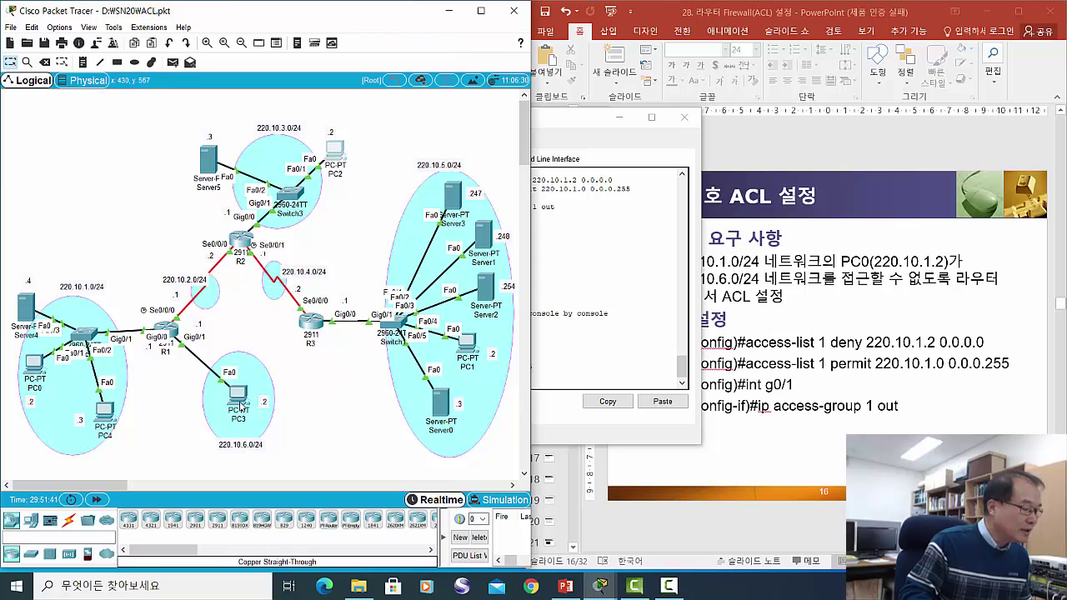
left_click_drag(240, 389, 237, 387)
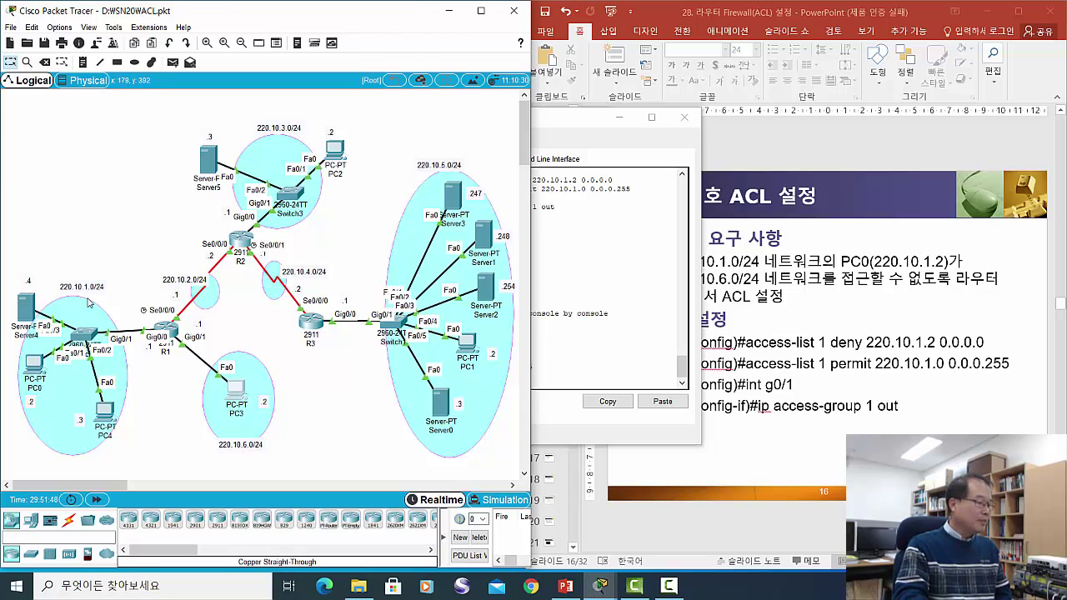
left_click_drag(85, 288, 78, 289)
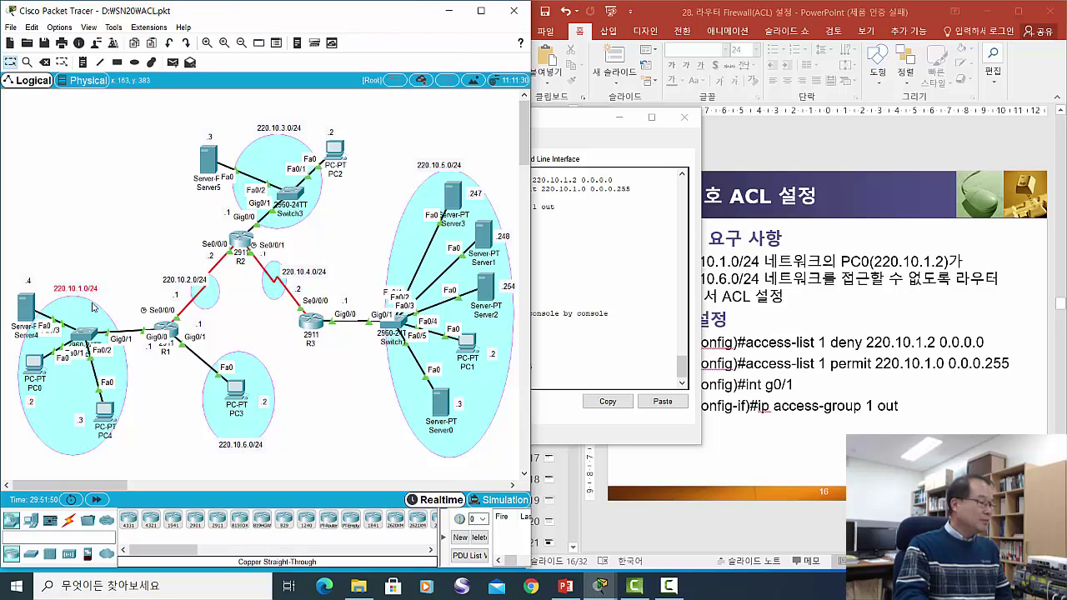
mouse_move(45, 380)
left_mouse_down()
mouse_move(37, 370)
mouse_move(43, 377)
left_mouse_up()
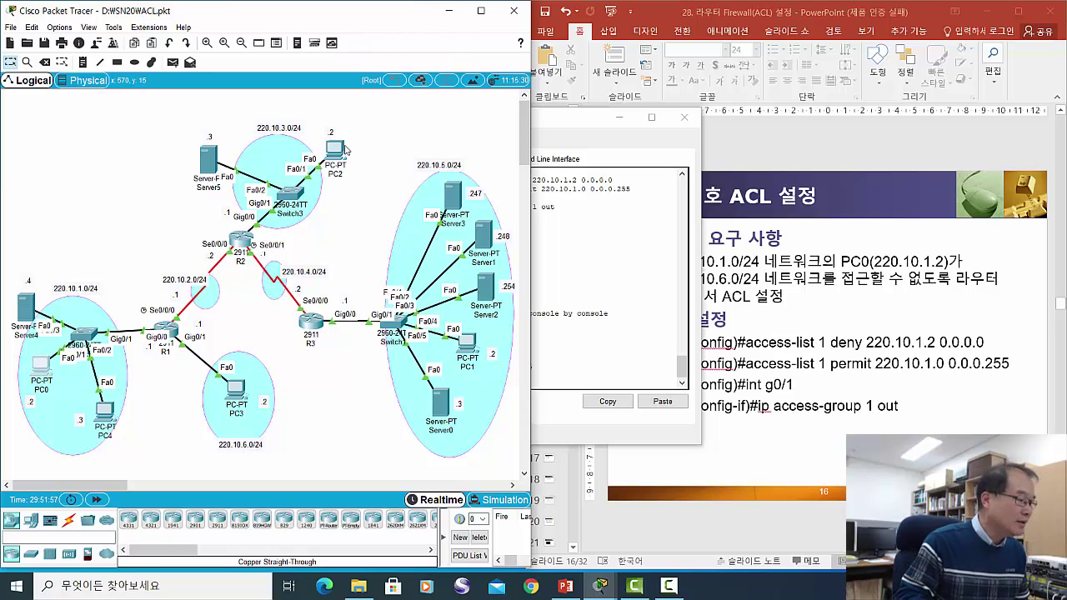
mouse_move(340, 150)
left_mouse_down()
mouse_move(343, 163)
mouse_move(338, 153)
left_mouse_up()
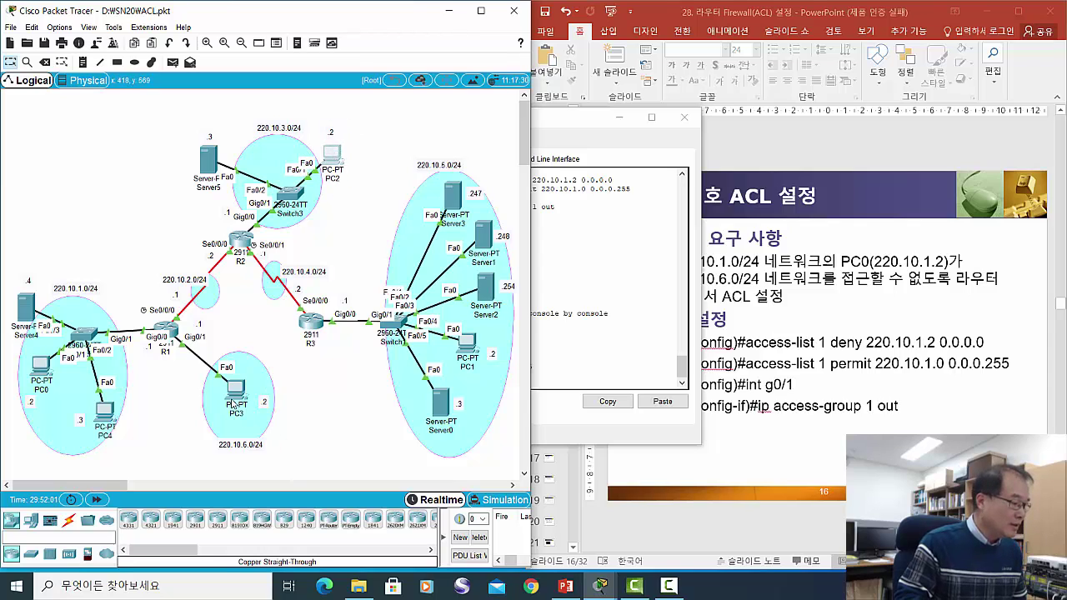
left_click_drag(233, 404, 240, 409)
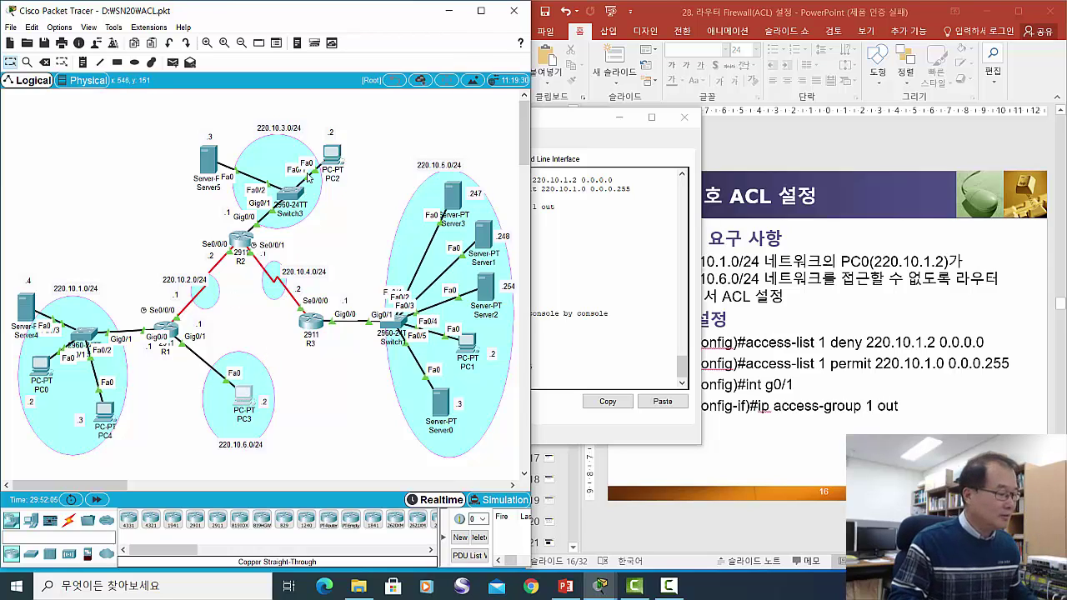
Open PC2's Command Prompt, ping 220.10.6.2 to test its access to the 220.10.6.0/24 network, and close the device window
left_click(338, 156)
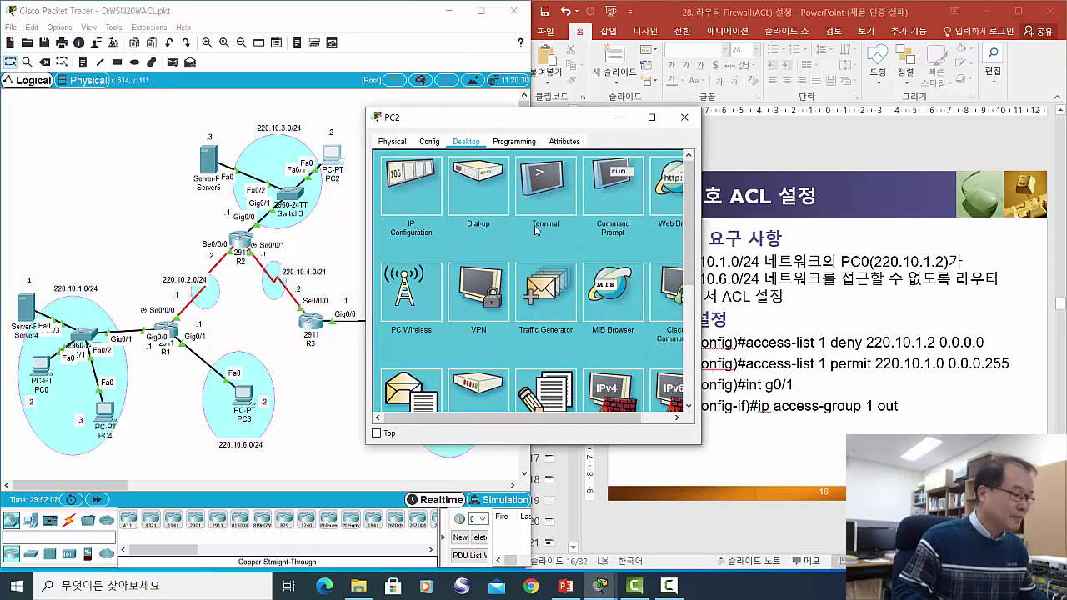
left_click(618, 200)
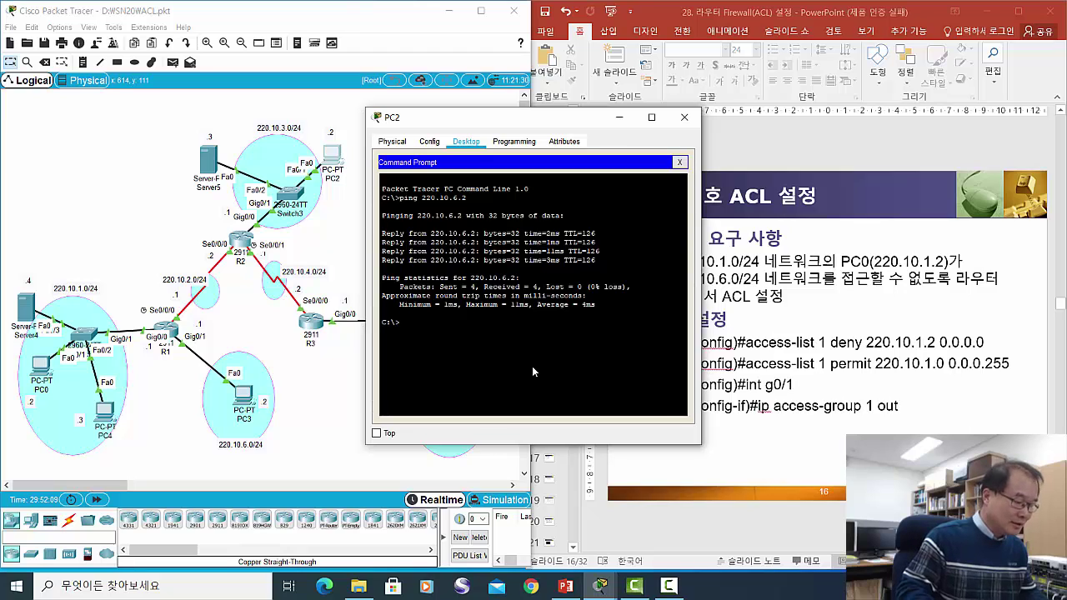
type("ping")
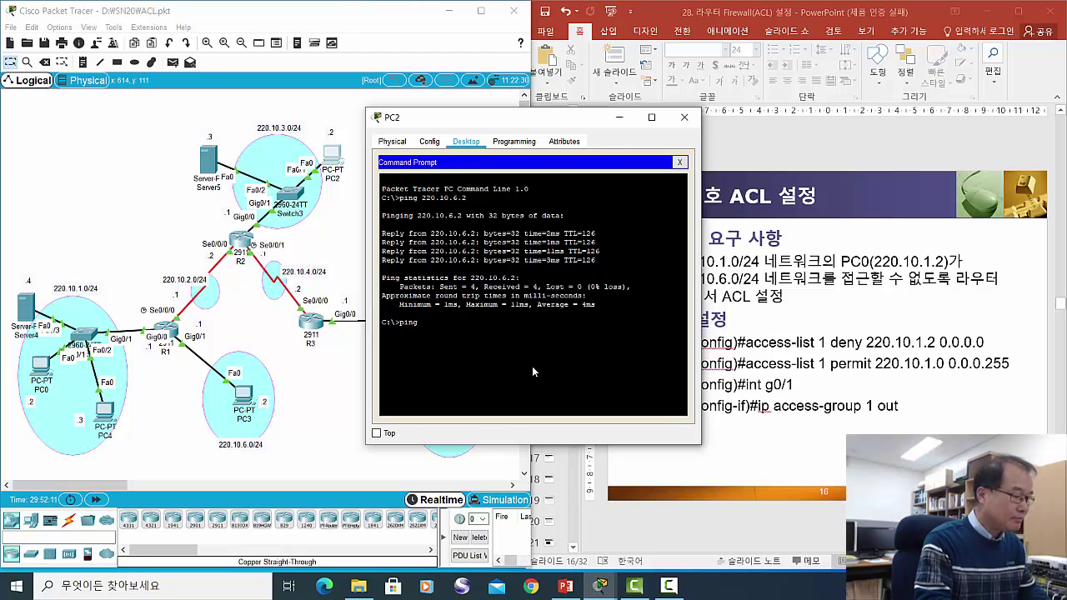
type(" 220")
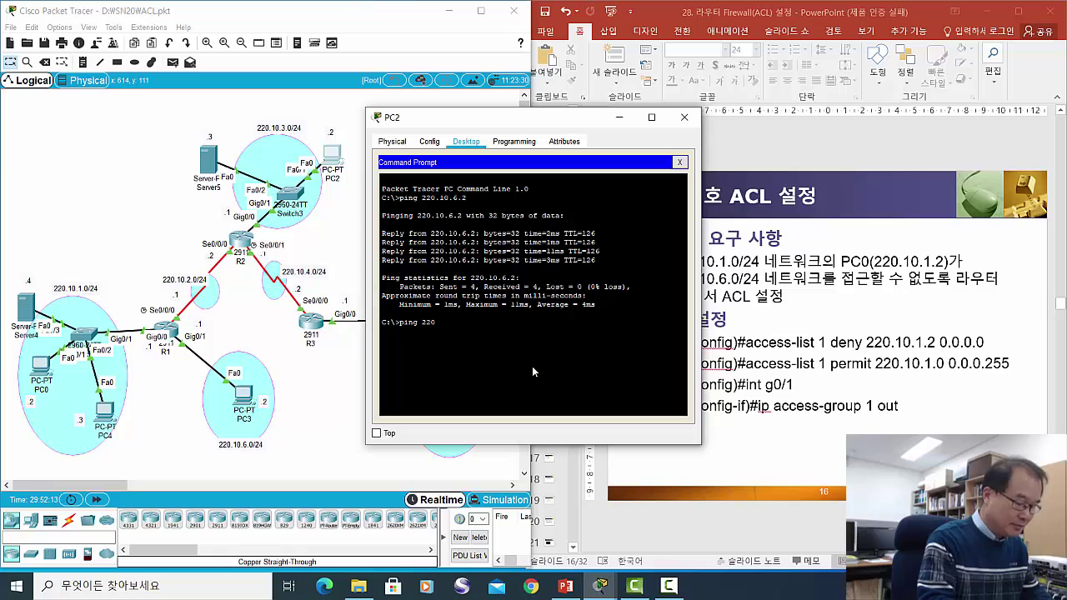
type(".1")
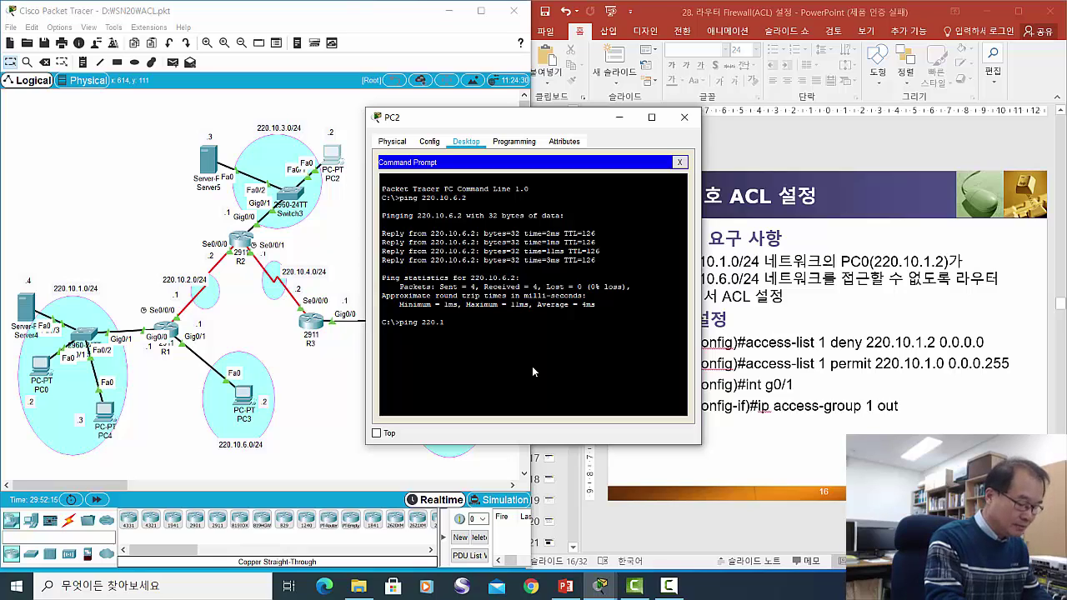
type("0.")
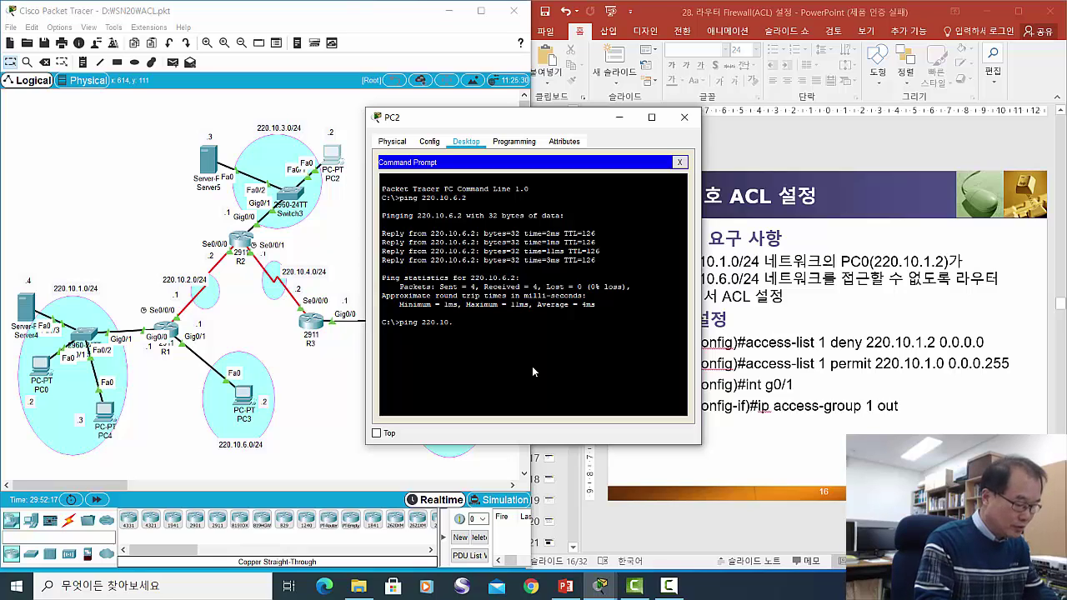
type("6.2")
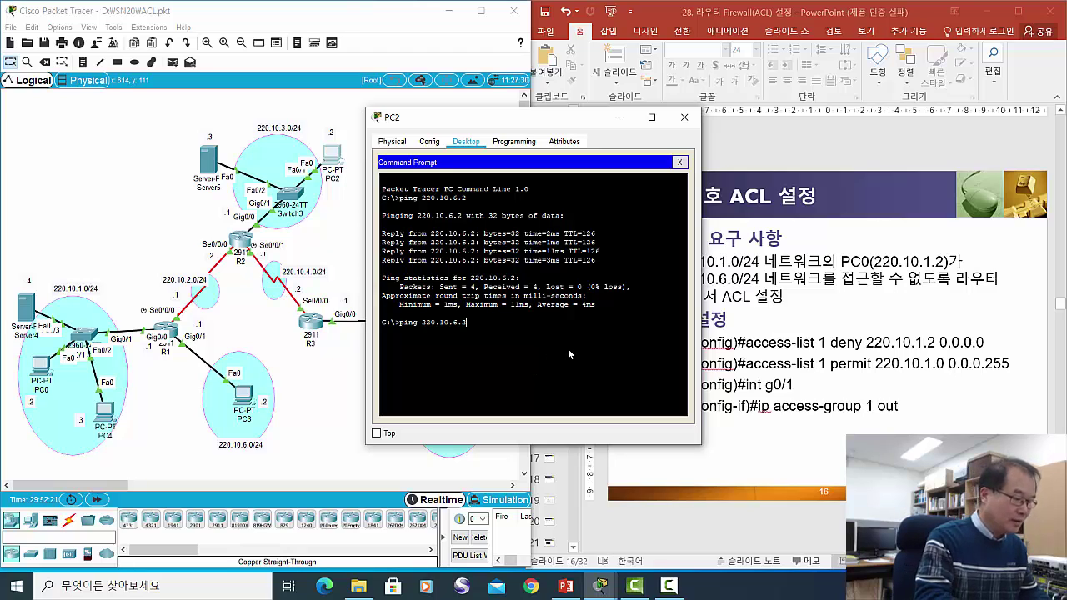
key("Return")
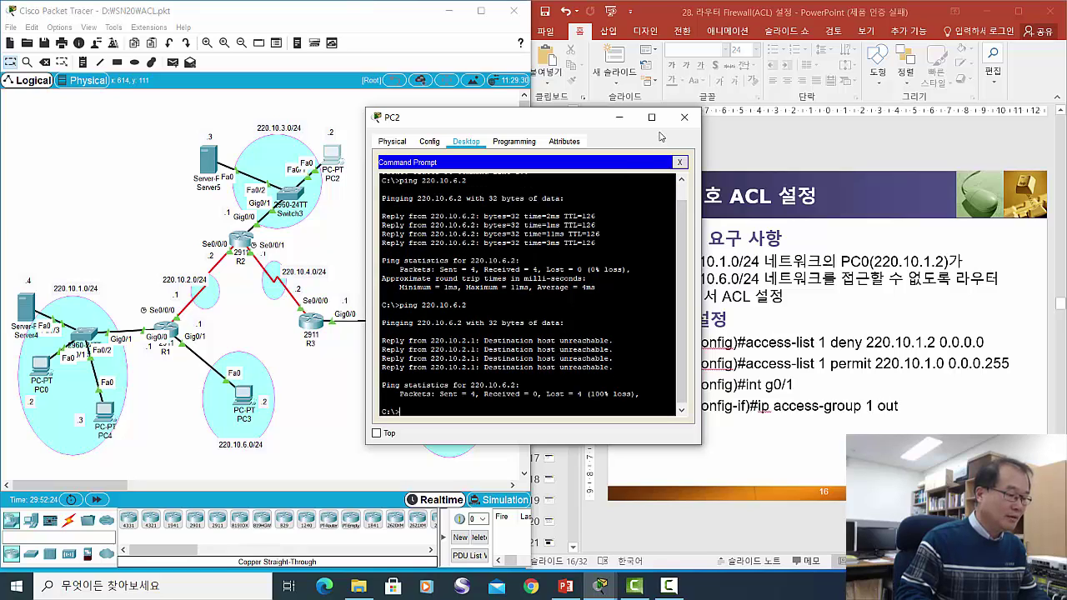
left_click(684, 117)
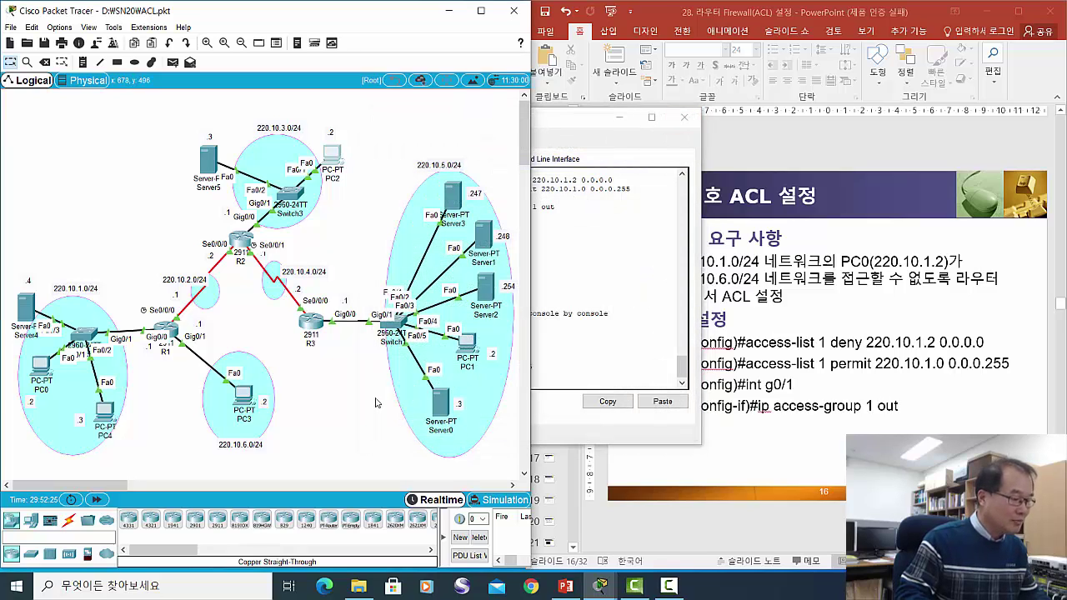
Ping 220.10.6.2 from PC1's Command Prompt to test its access, and close the PC1 and R1 windows
left_click(471, 350)
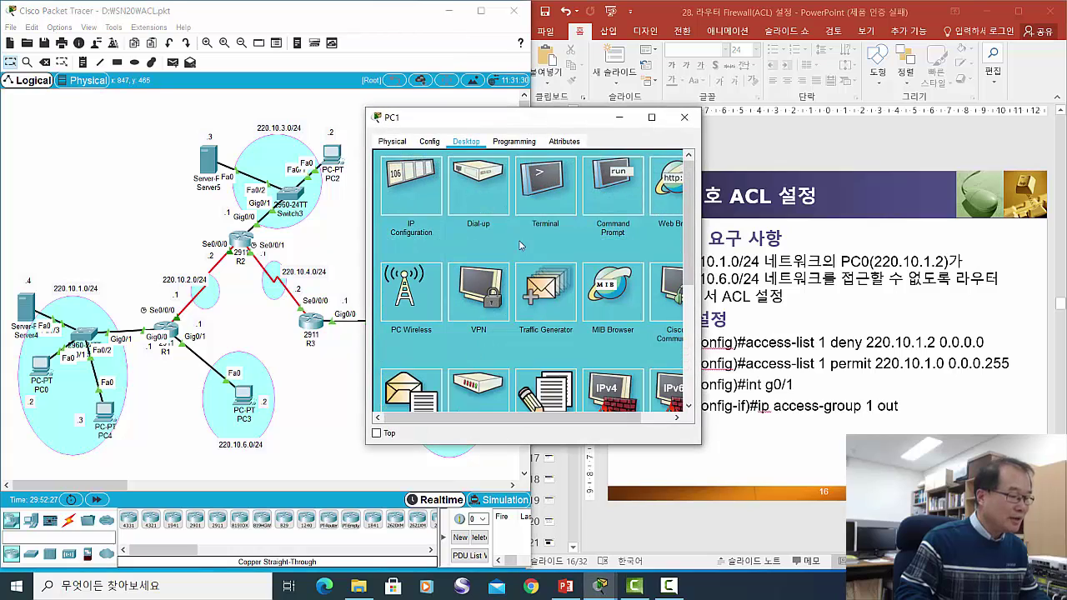
left_click(614, 210)
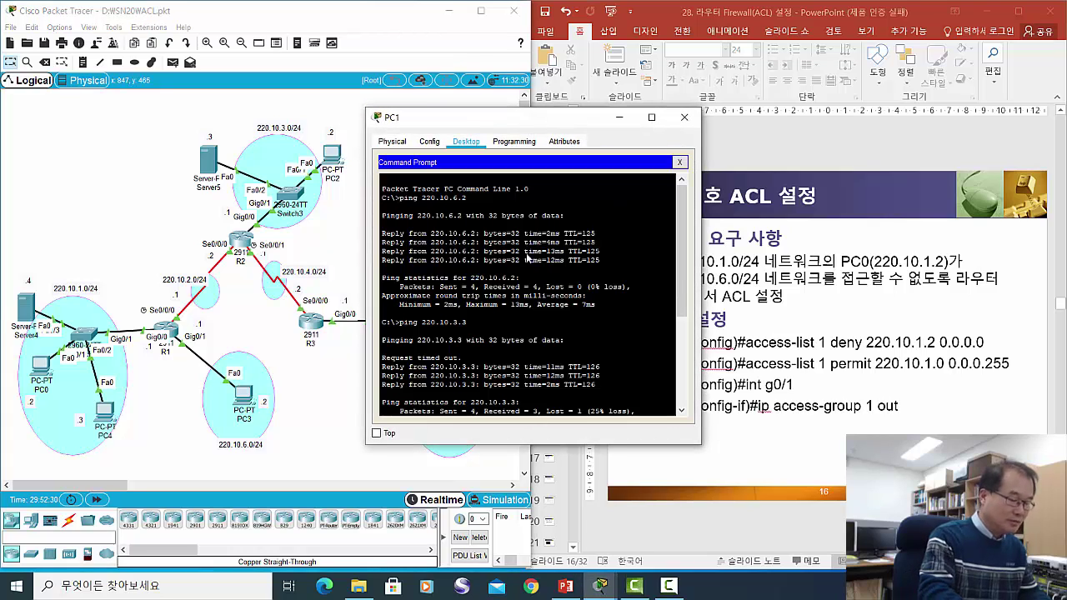
key("Return")
key("Return")
key("Return")
type("ping 220")
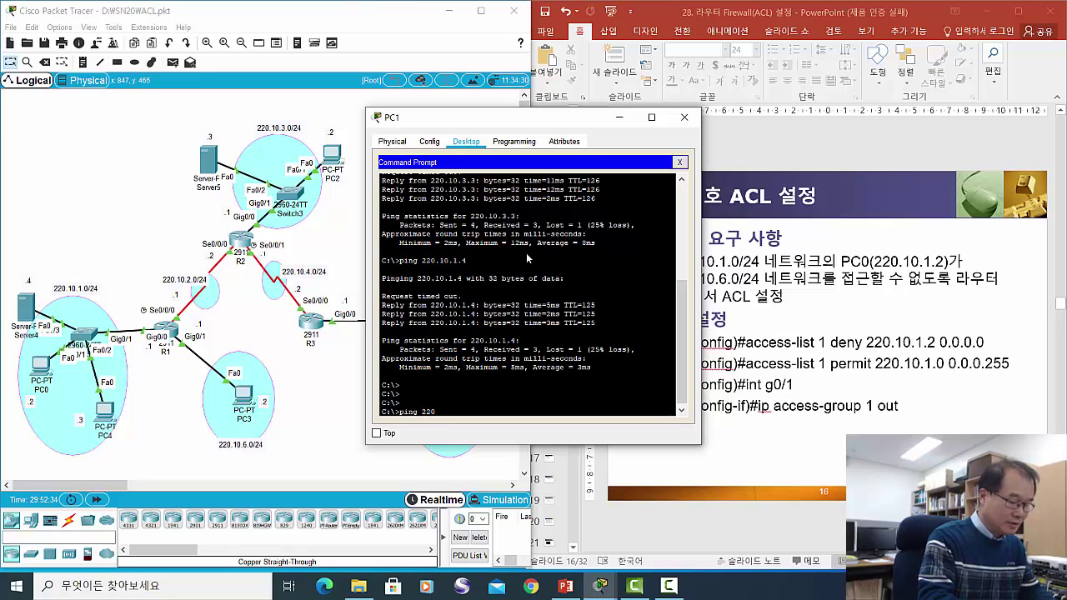
type(".10")
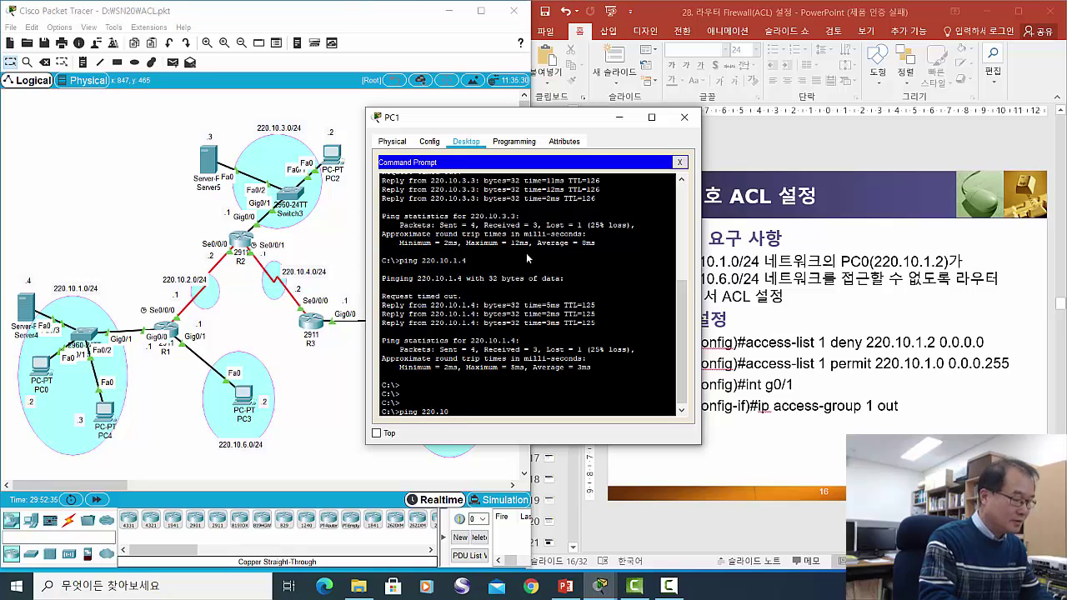
type(".6")
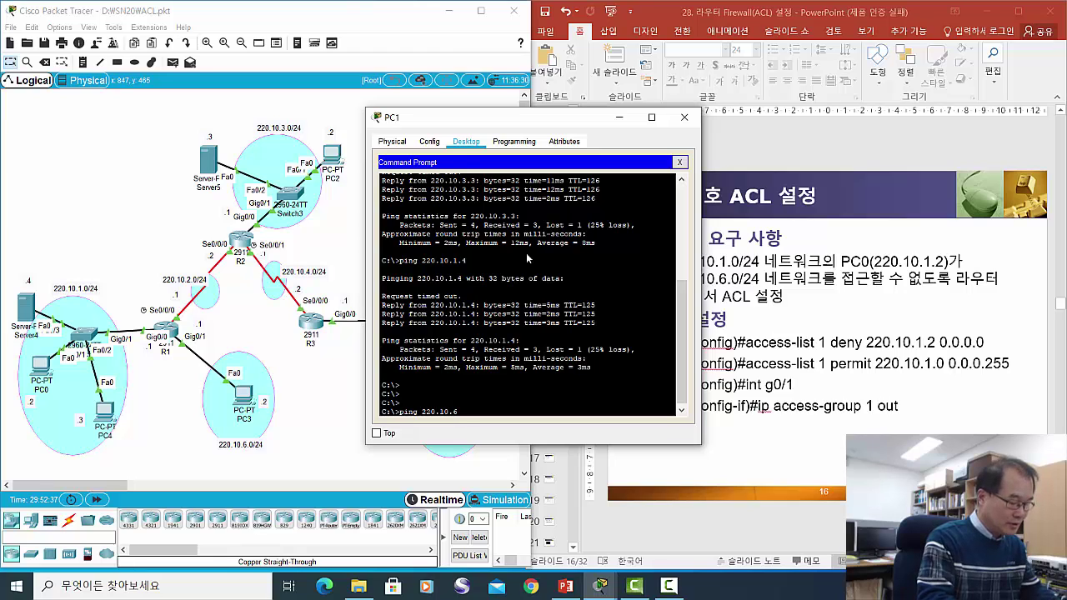
type(".2")
key("Return")
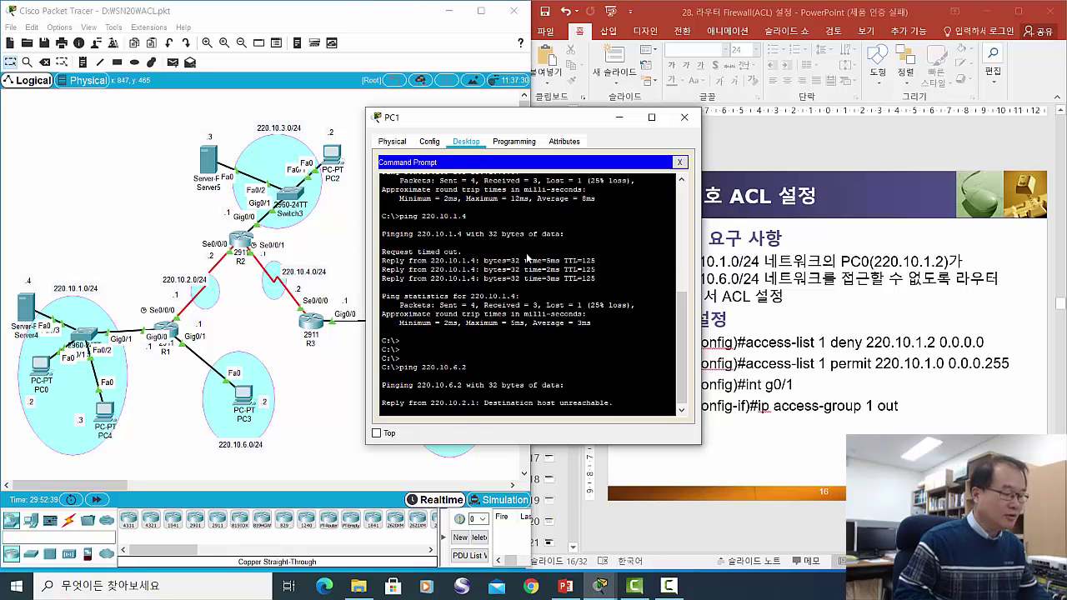
left_click(684, 116)
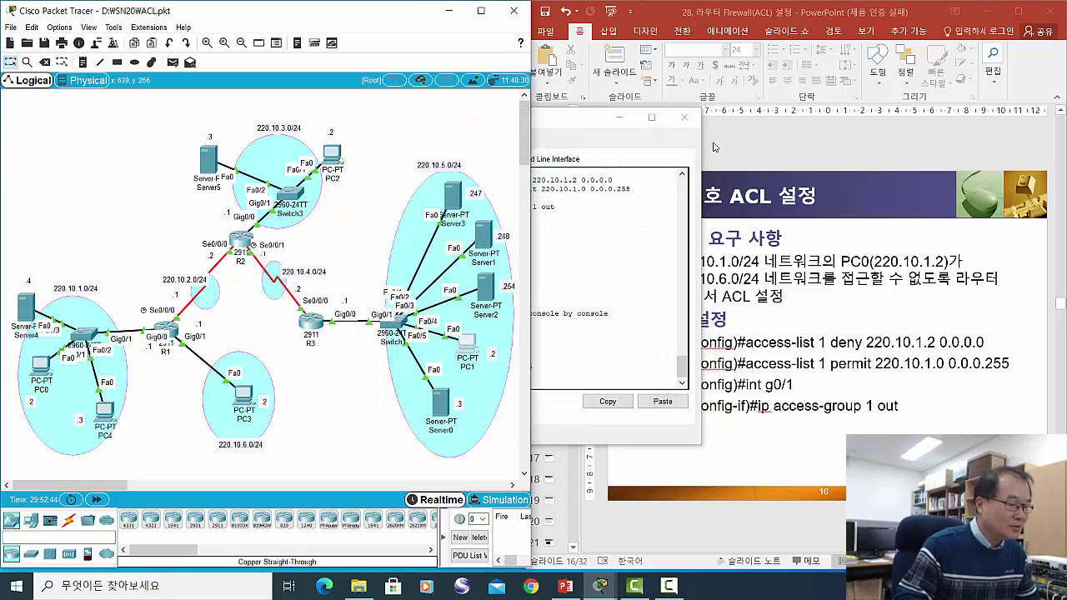
left_click(687, 122)
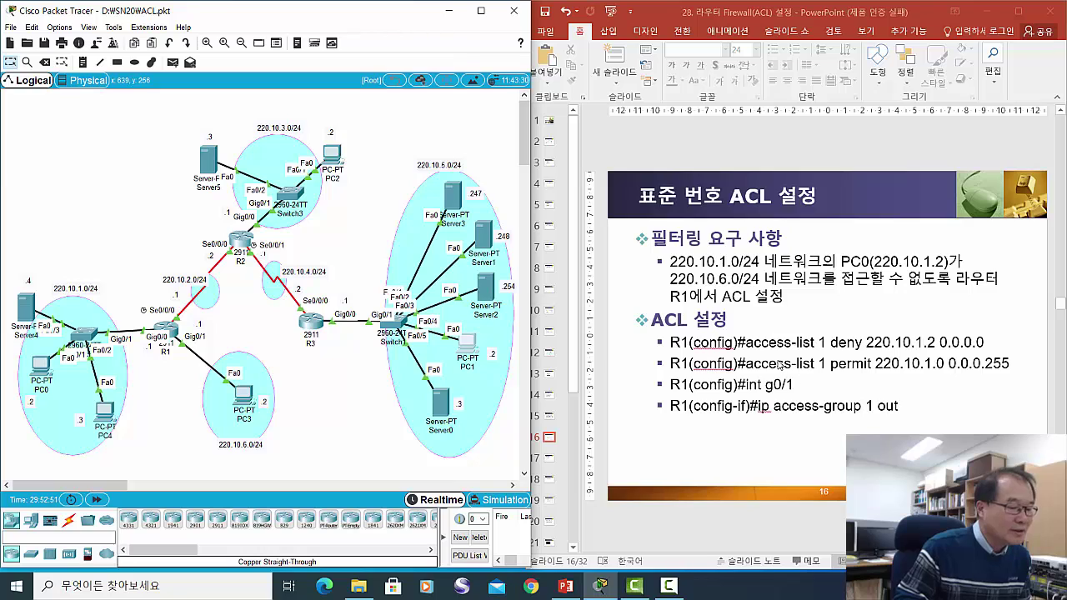
Switch to PowerPoint and examine the source addresses in the deny and permit commands of ACL 1 on slide 16
left_click(866, 348)
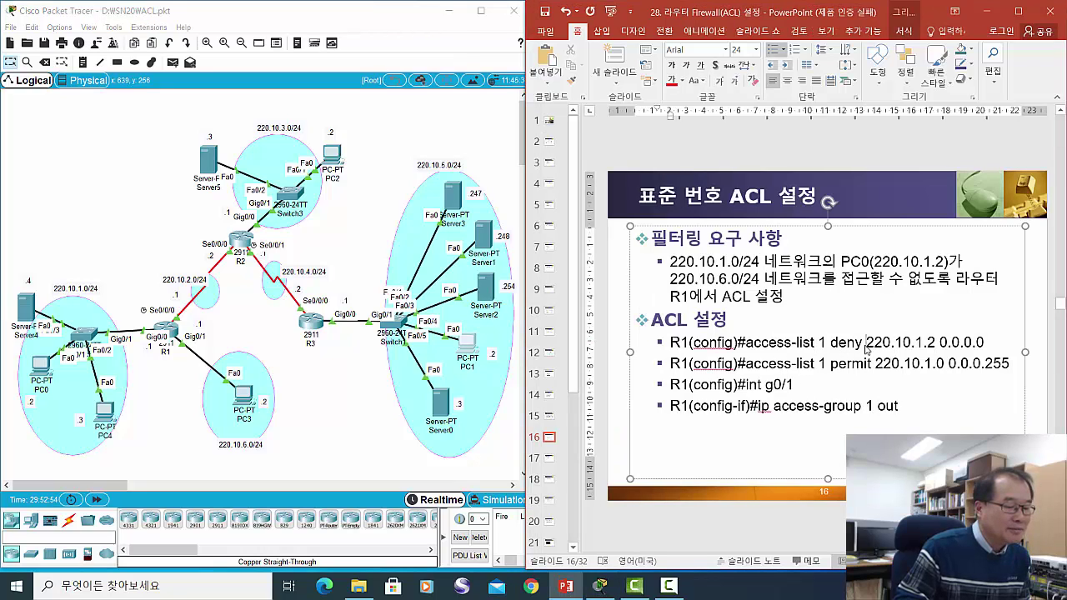
left_click_drag(866, 350, 935, 349)
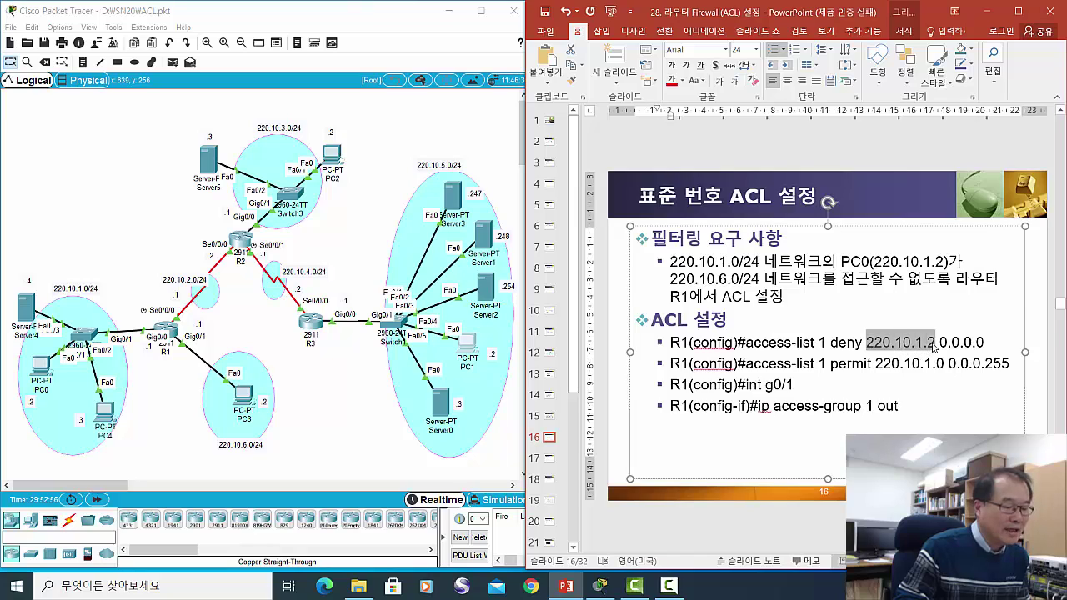
left_click(875, 370)
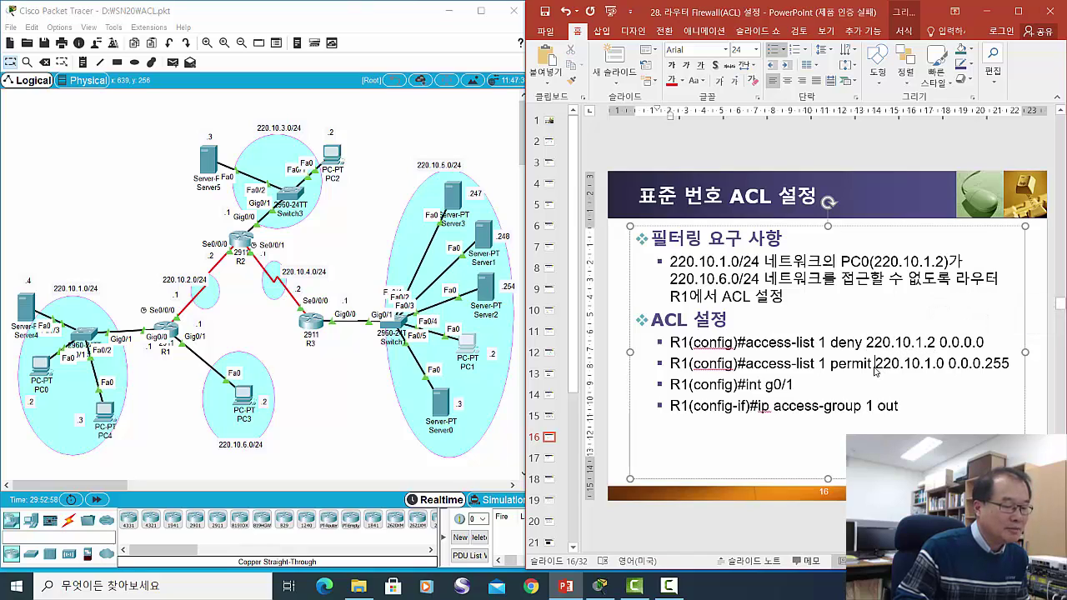
left_click_drag(875, 372, 989, 359)
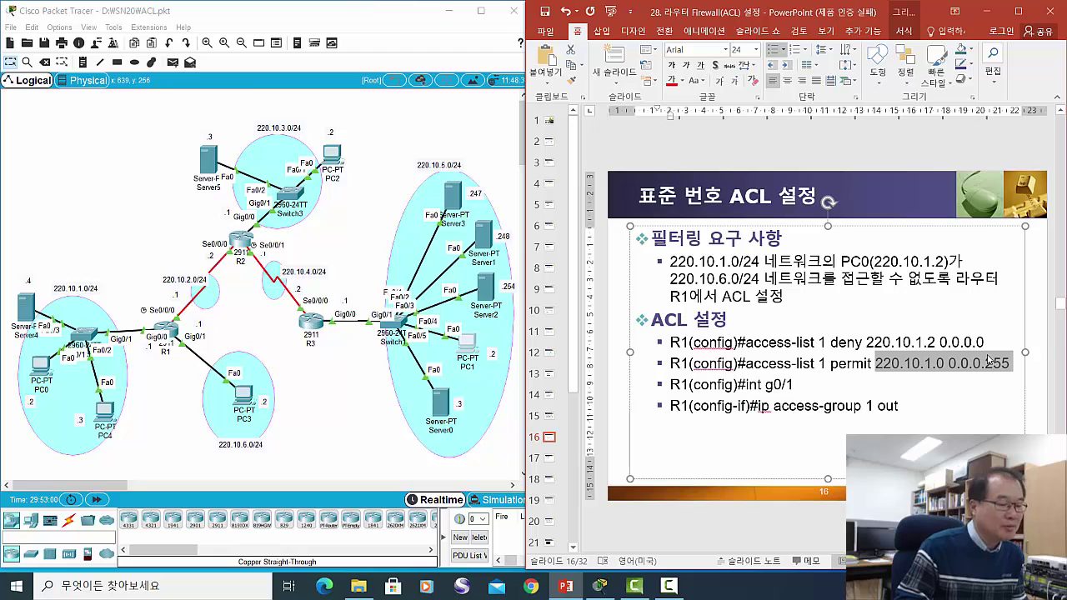
left_click_drag(831, 370, 870, 375)
left_click(869, 374)
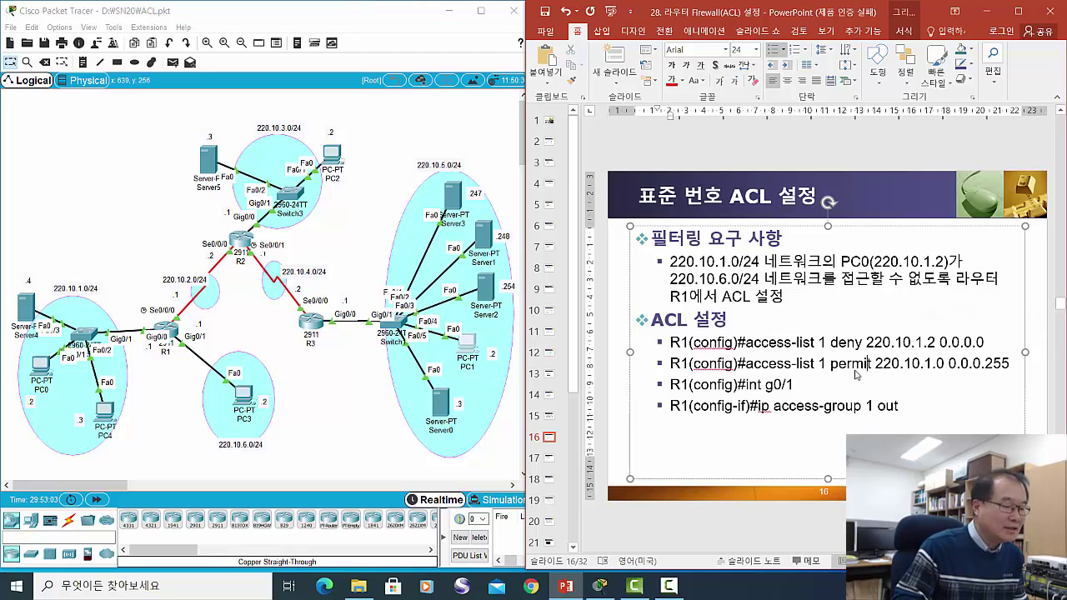
Go to slide 18 and examine the access-list 1 deny and permit commands with their source addresses and wildcard mask
scroll(830, 381, "down", 1)
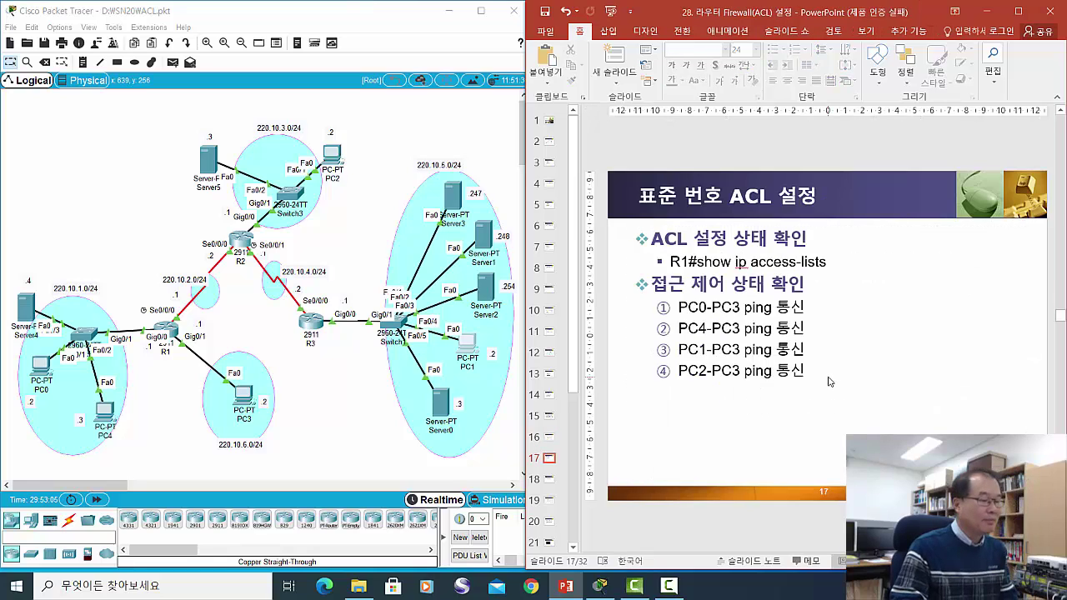
scroll(829, 380, "down", 1)
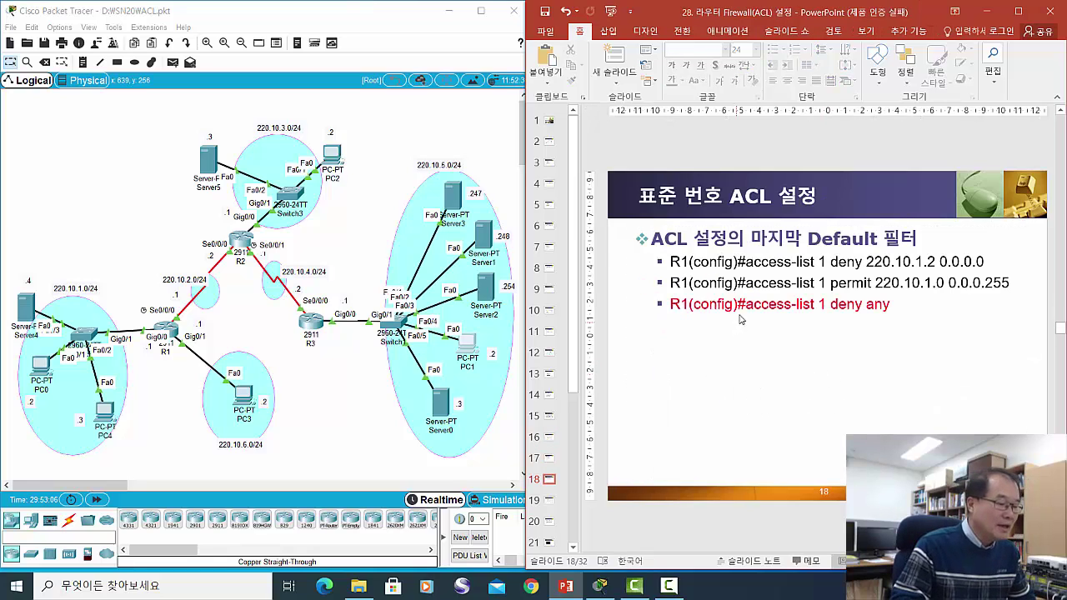
left_click(788, 262)
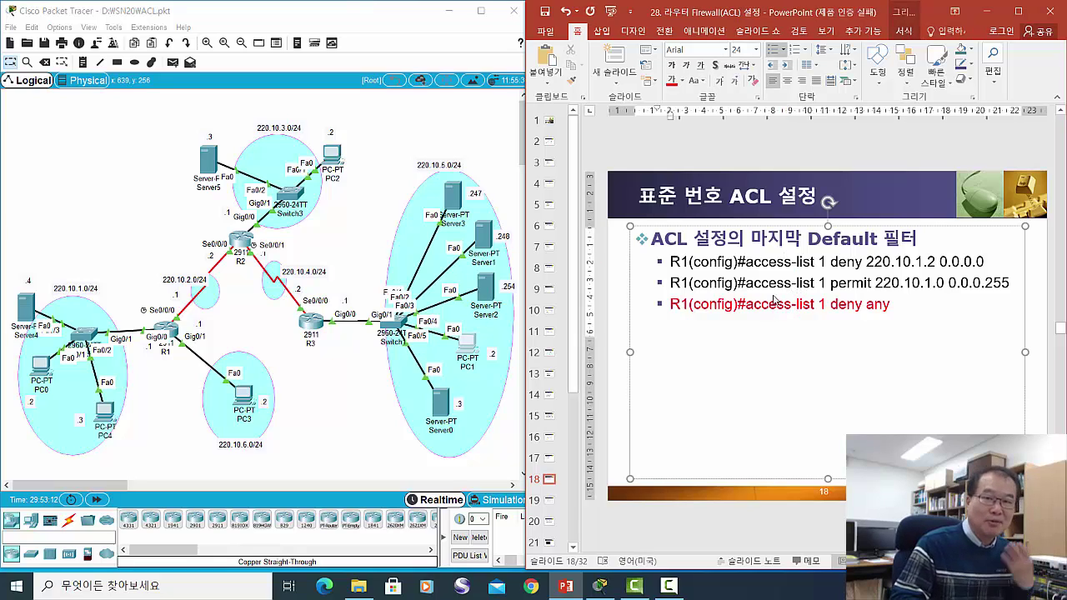
left_click_drag(747, 263, 961, 254)
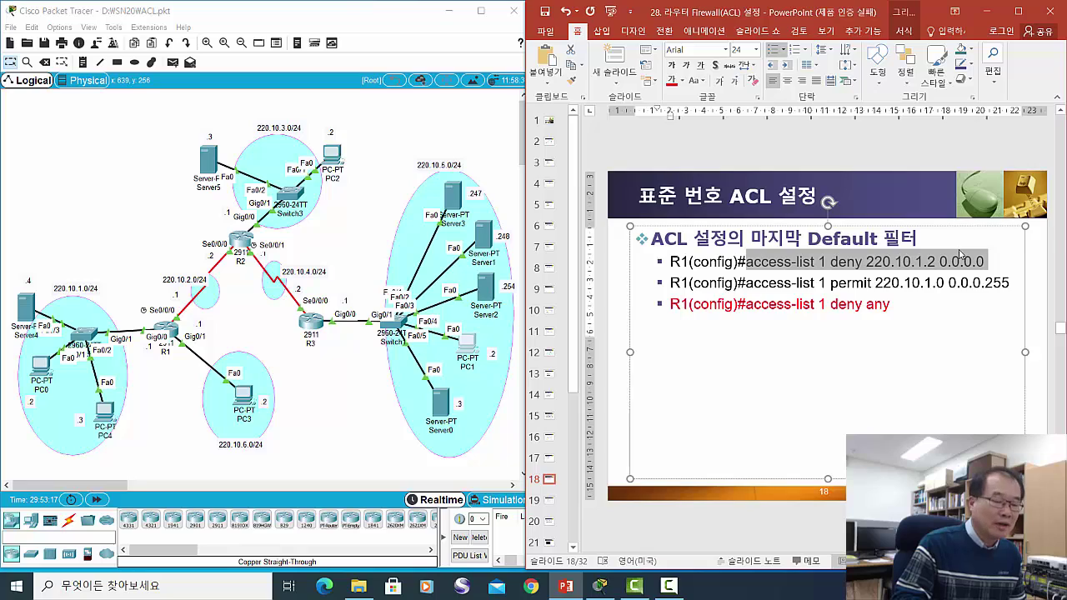
left_click(768, 288)
left_click(748, 287)
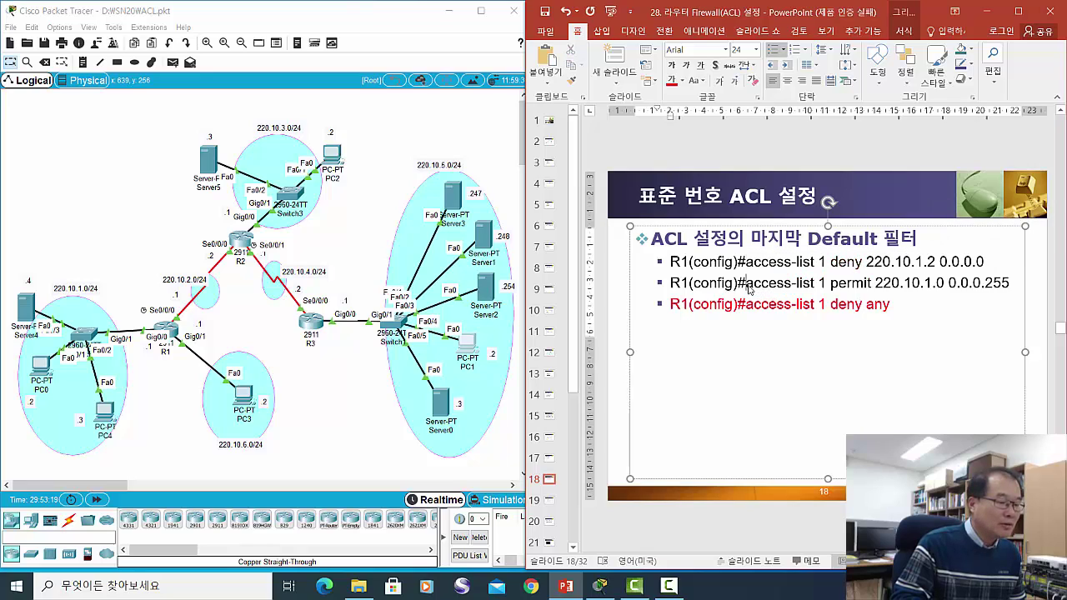
left_click_drag(748, 288, 944, 284)
left_click(867, 263)
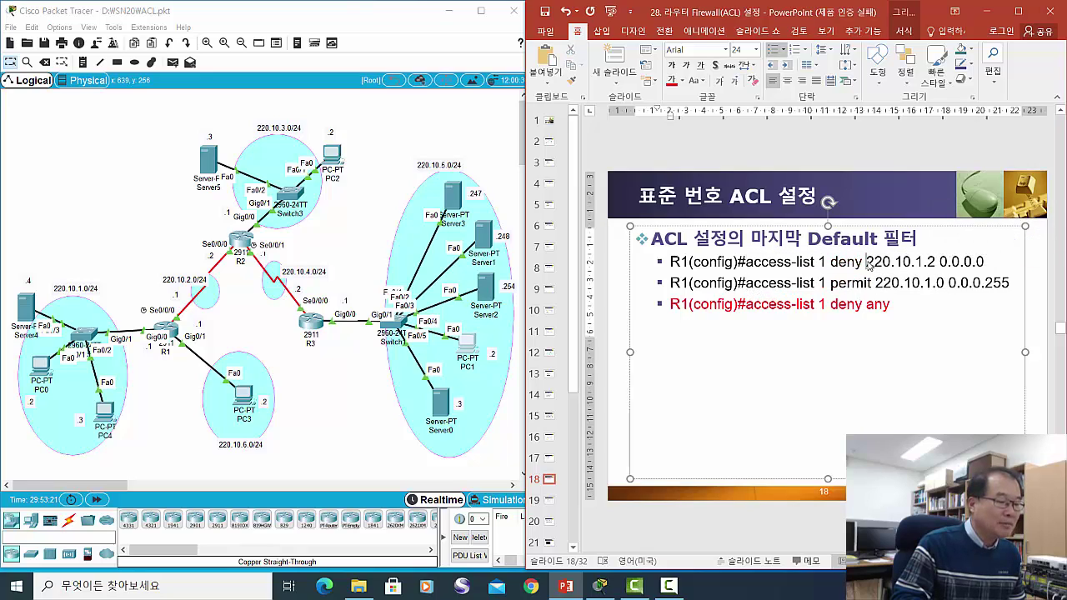
left_click_drag(867, 263, 931, 267)
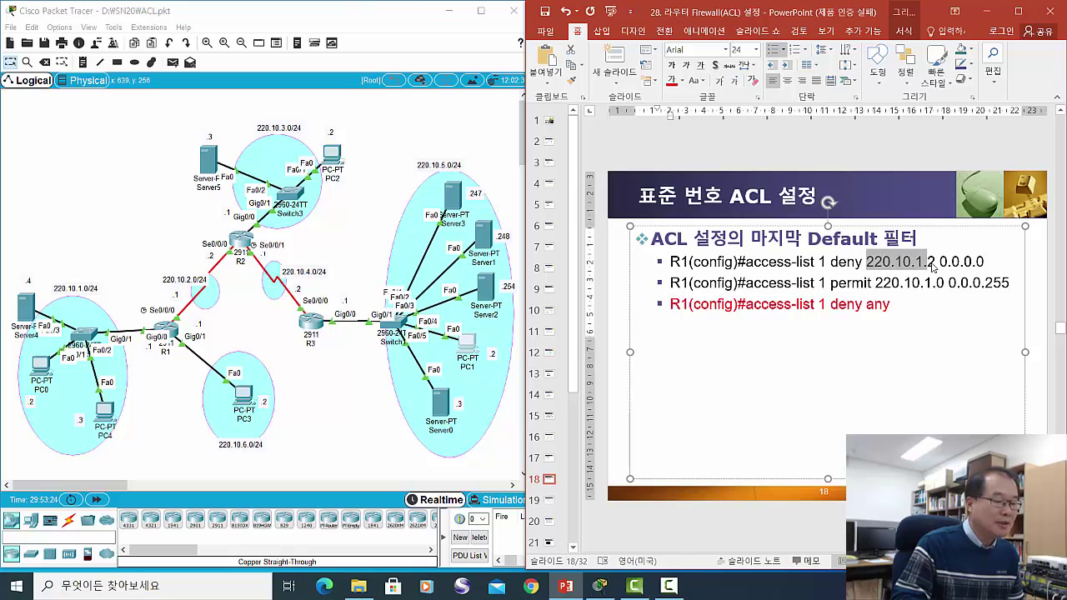
left_click(832, 284)
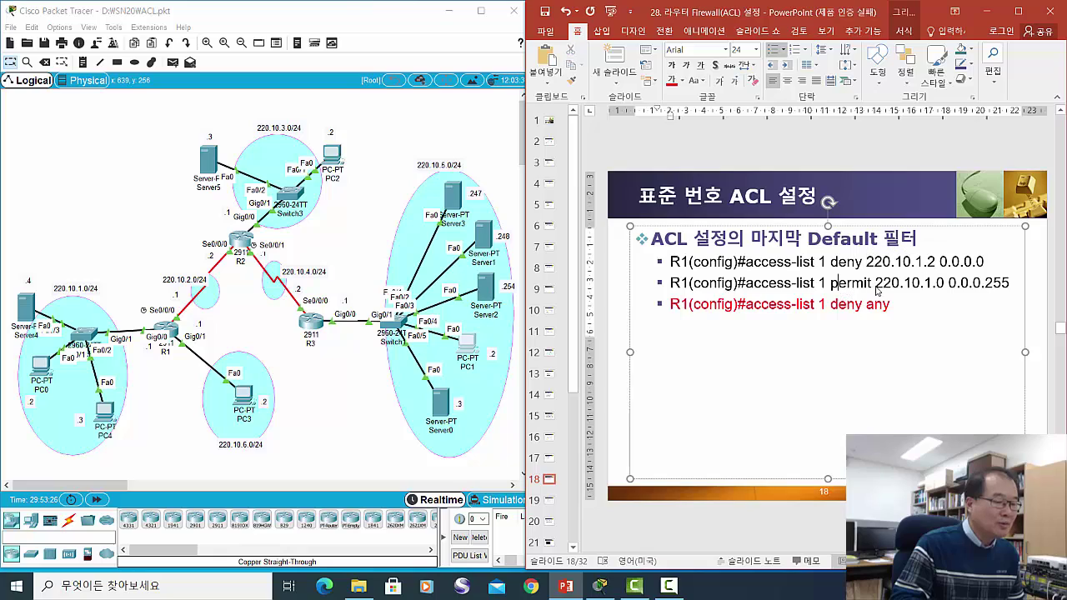
left_click_drag(877, 288, 965, 288)
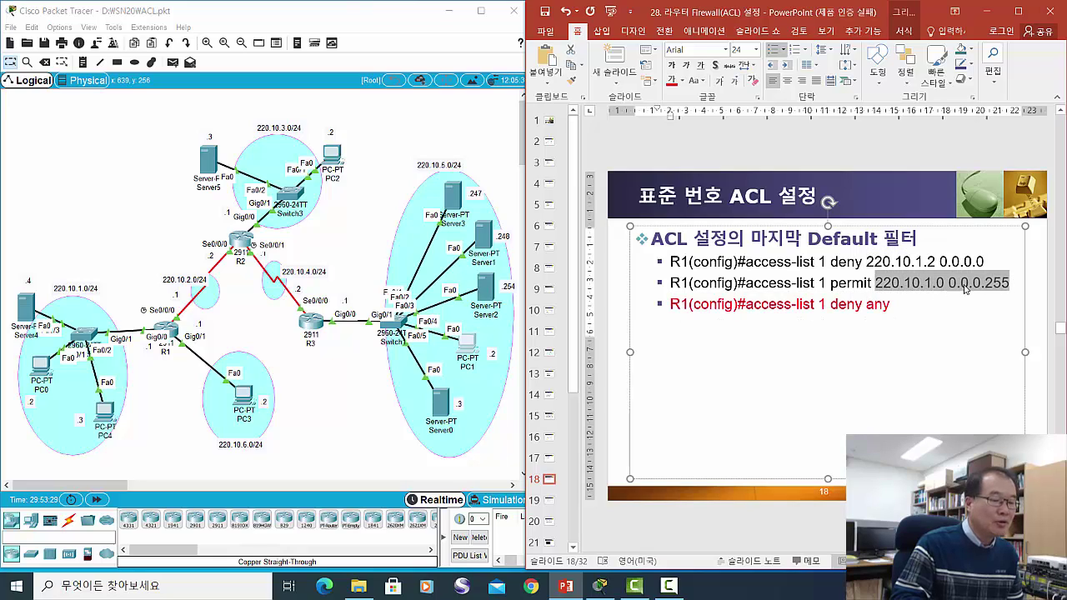
Compare the two access-list 1 commands on slide 18 with the default deny any filter that ends the list
left_click(832, 263)
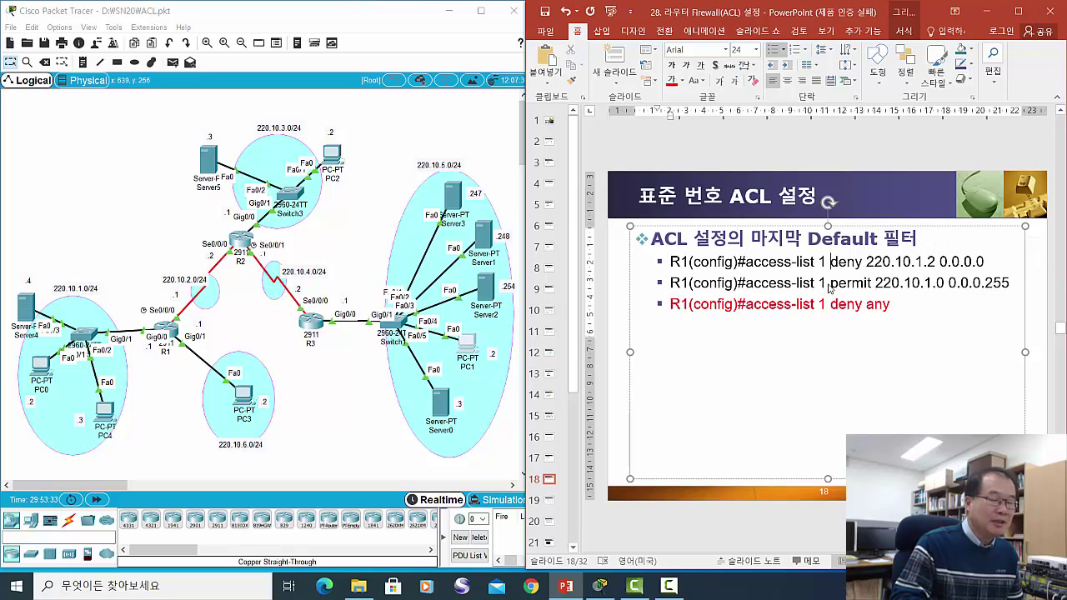
left_click(825, 283)
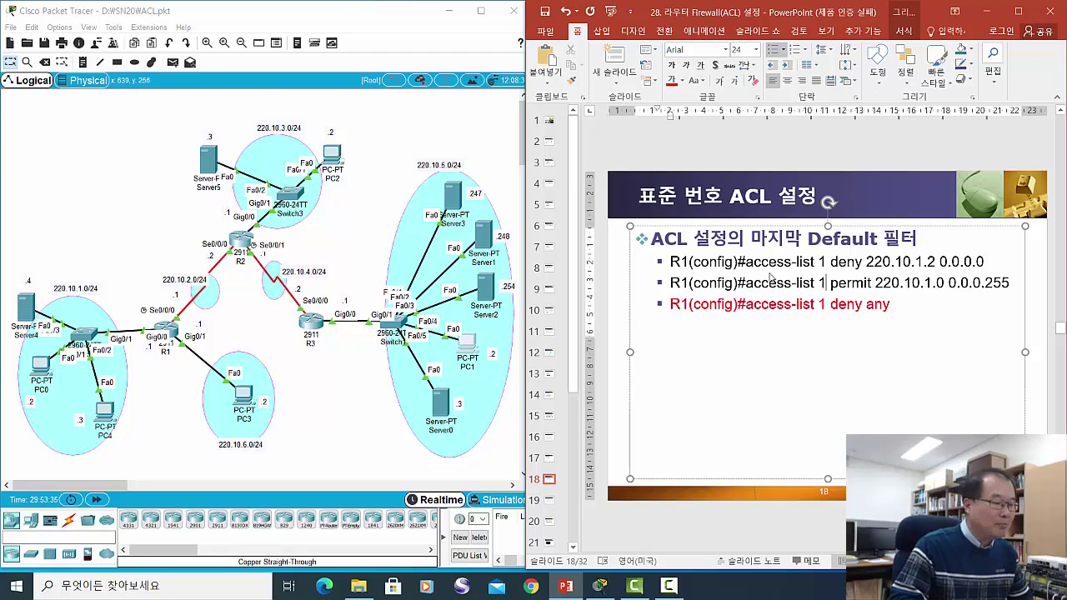
left_click(785, 265)
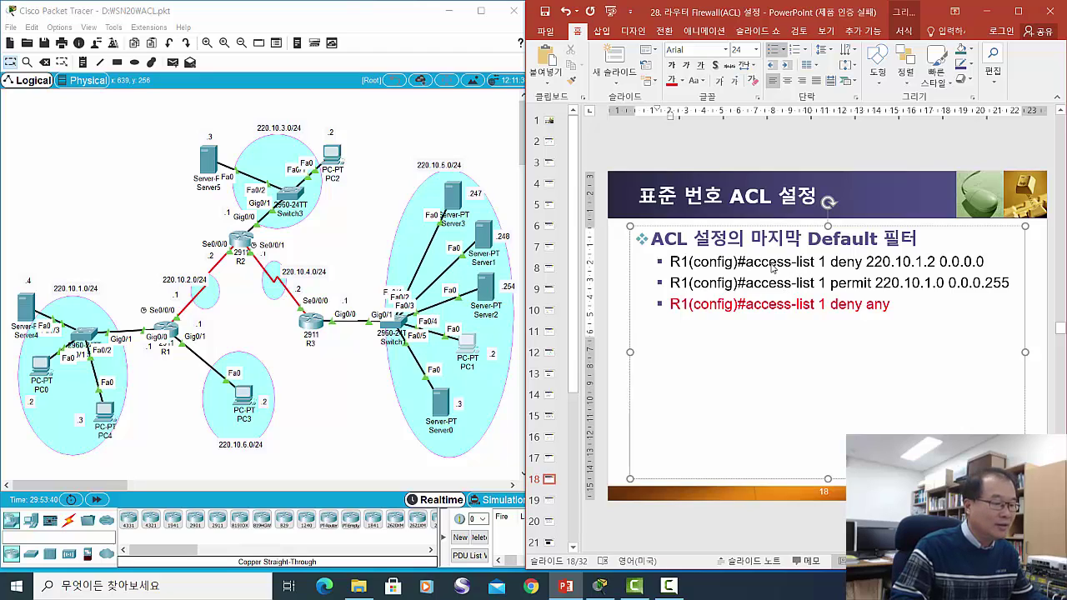
left_click(775, 284)
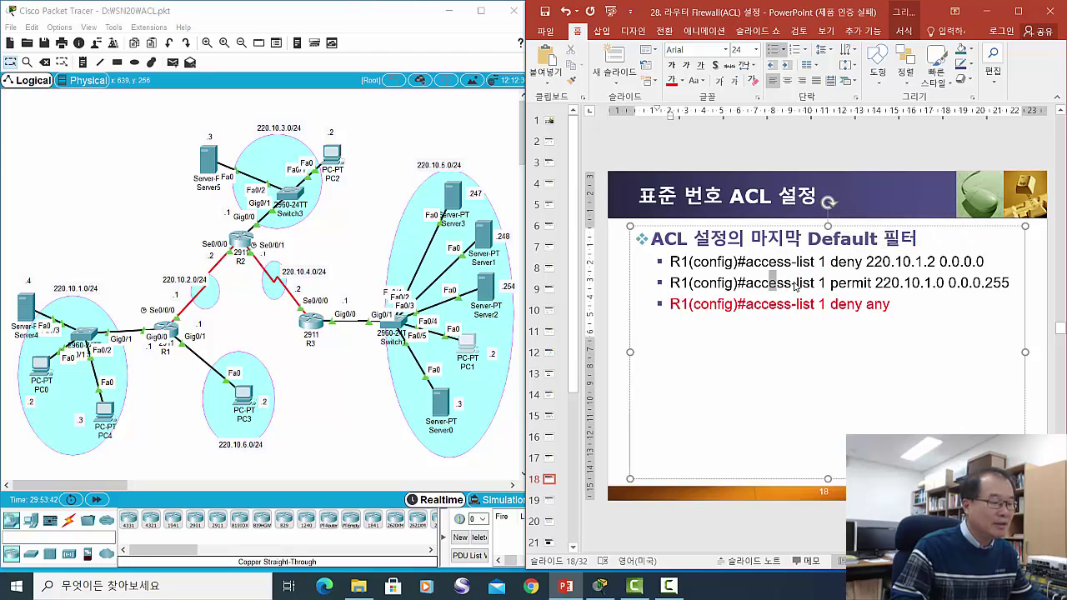
mouse_move(794, 286)
left_mouse_down()
mouse_move(816, 283)
mouse_move(797, 281)
left_mouse_up()
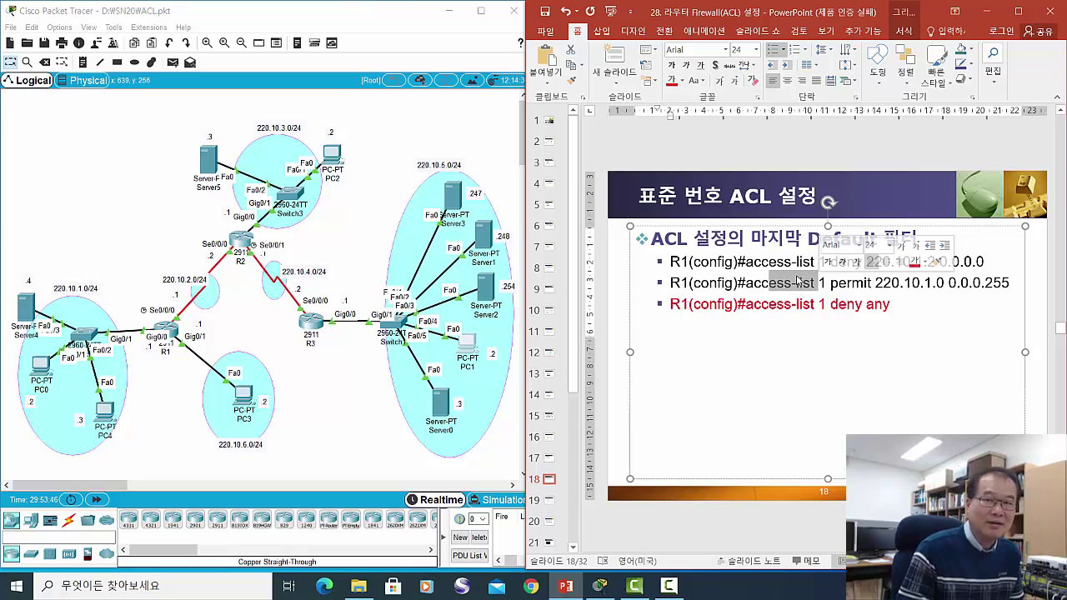
left_click(797, 281)
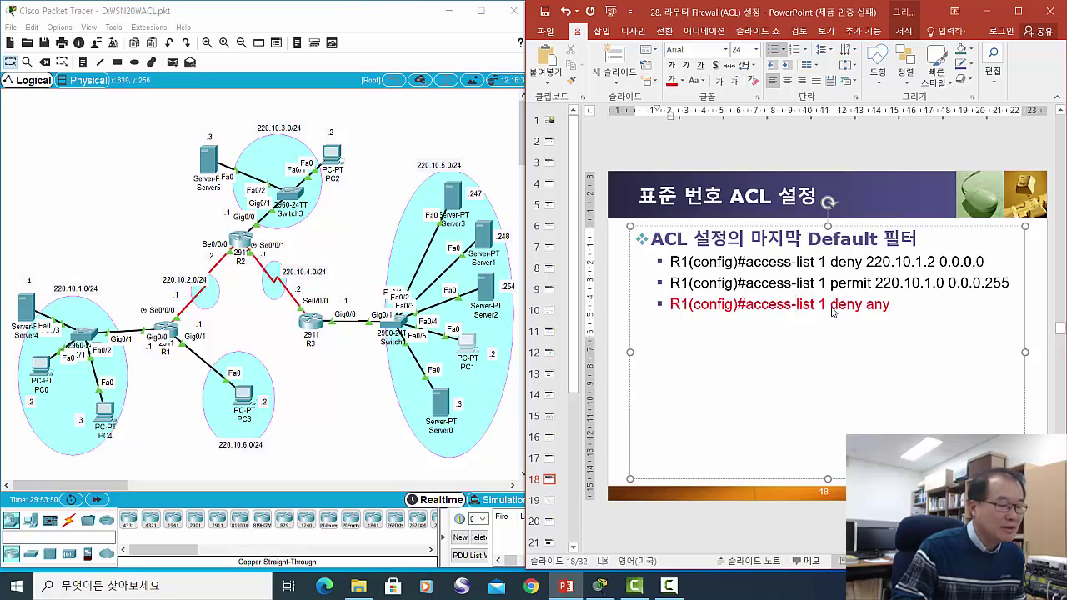
left_click_drag(864, 309, 898, 312)
left_click(873, 312)
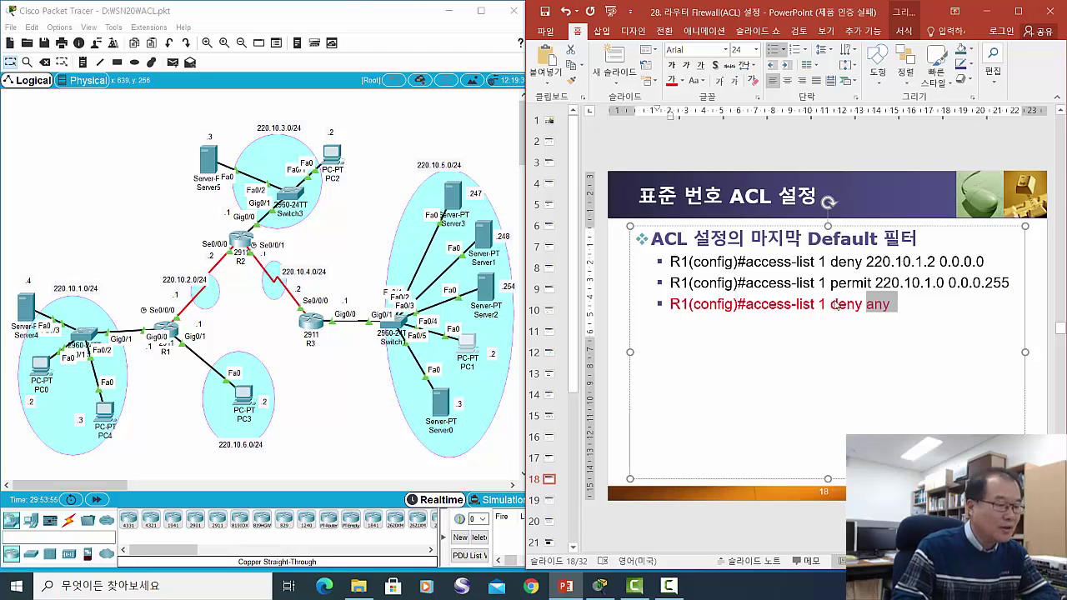
left_click_drag(833, 307, 863, 317)
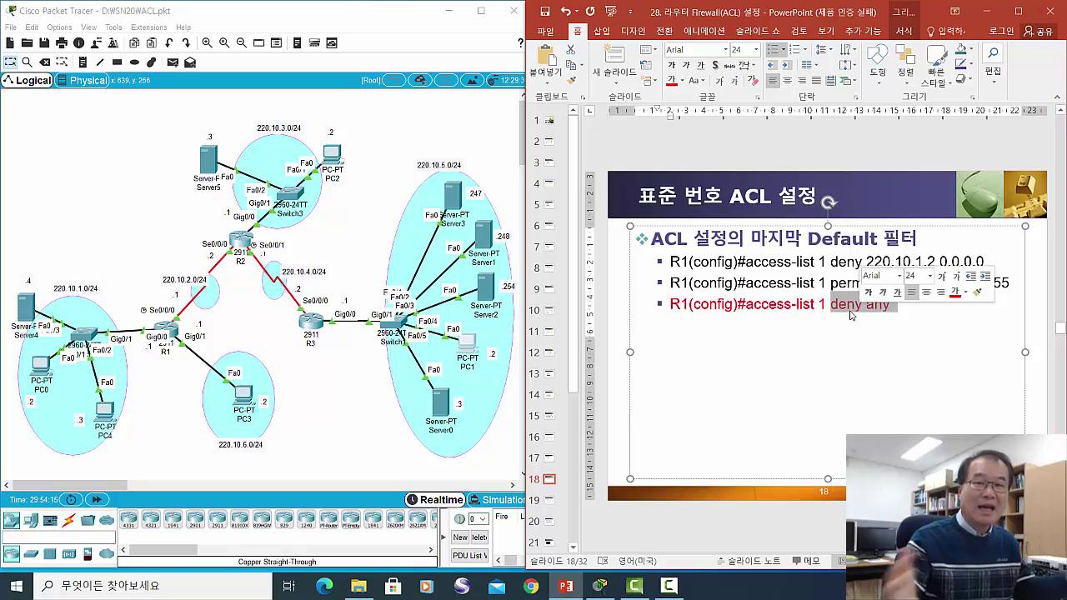
left_click(779, 261)
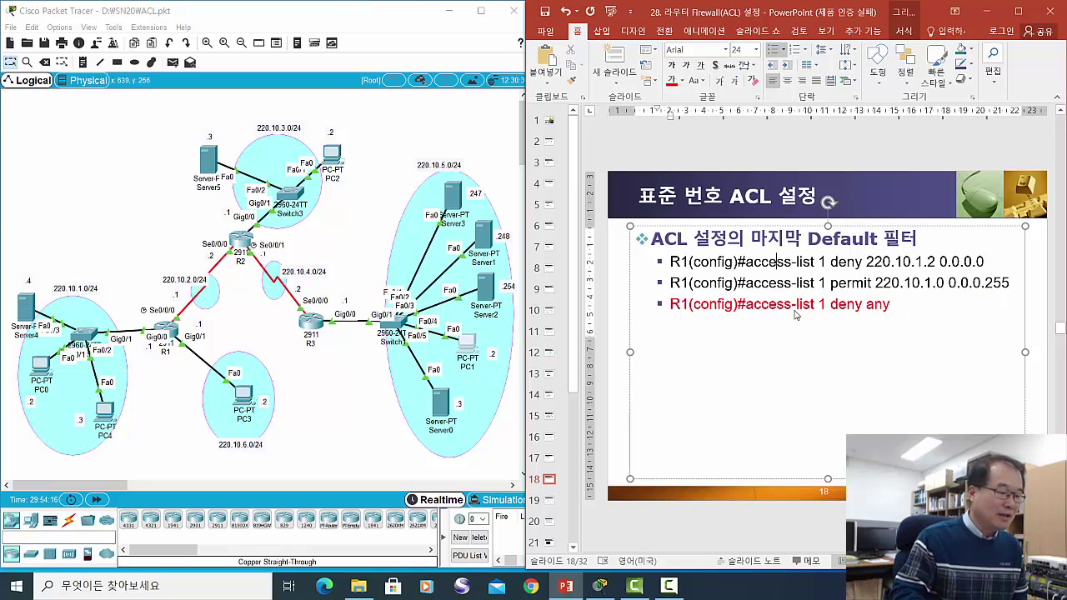
left_click_drag(666, 310, 864, 309)
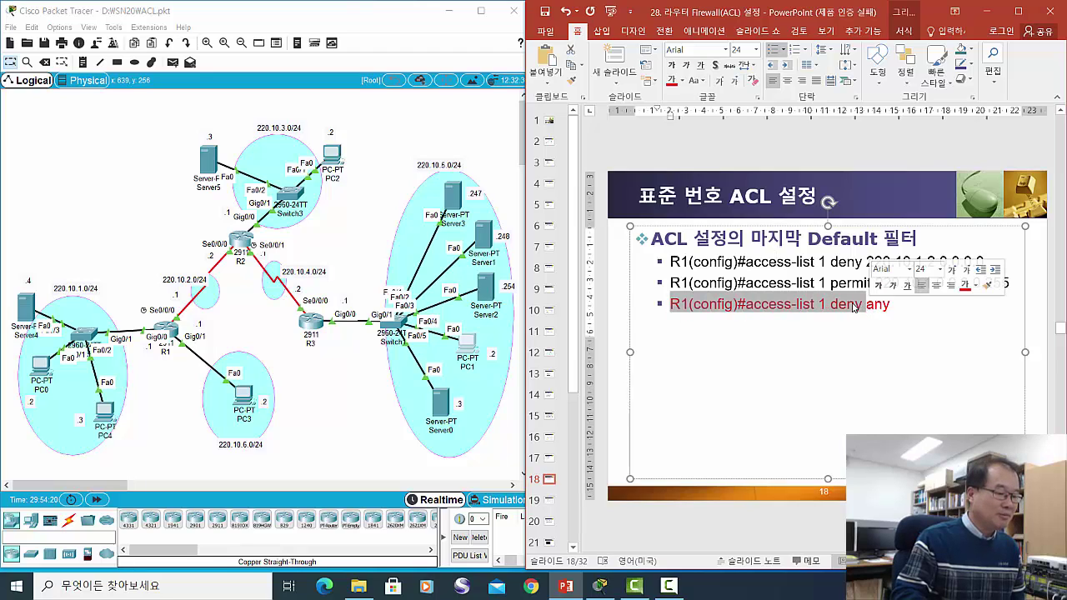
Return to slide 16 and reread the configured deny and permit commands of access list 1
scroll(846, 308, "up", 1)
scroll(806, 310, "up", 1)
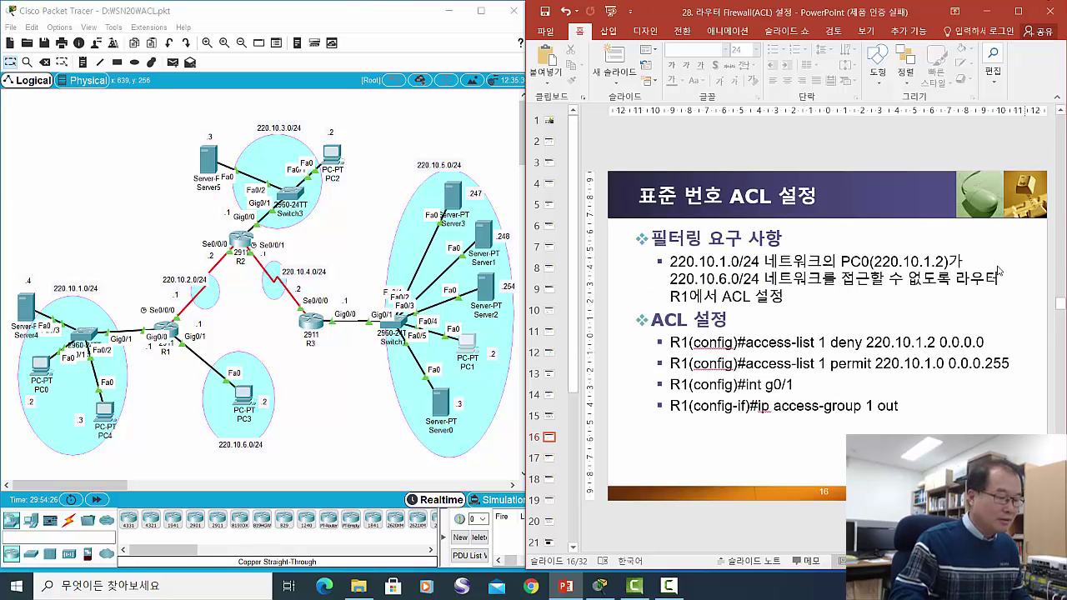
left_click(765, 347)
left_click_drag(766, 347, 990, 345)
left_click_drag(746, 370, 985, 374)
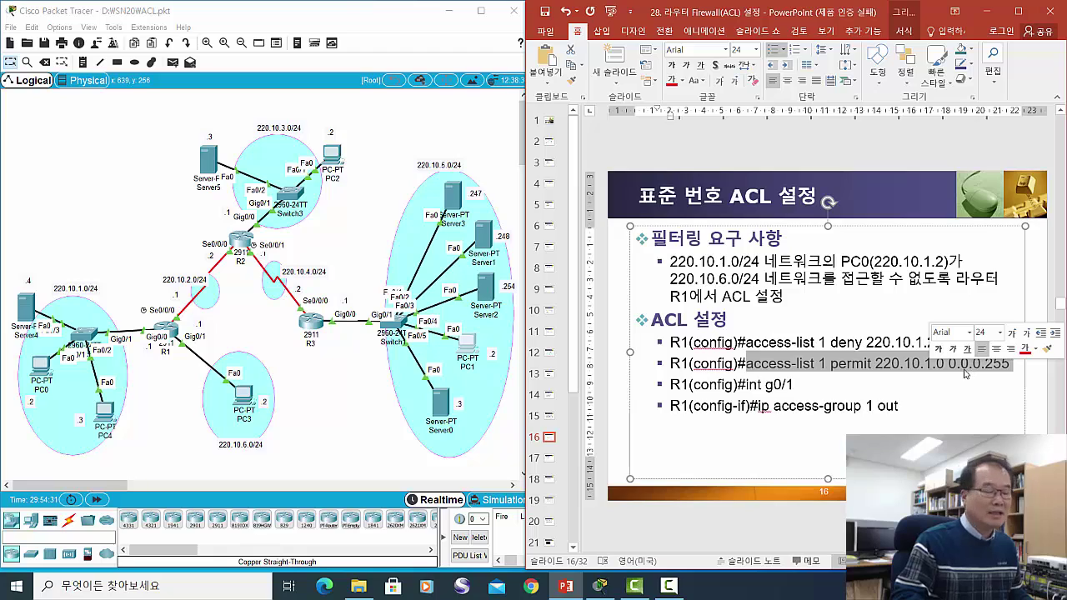
left_click(909, 379)
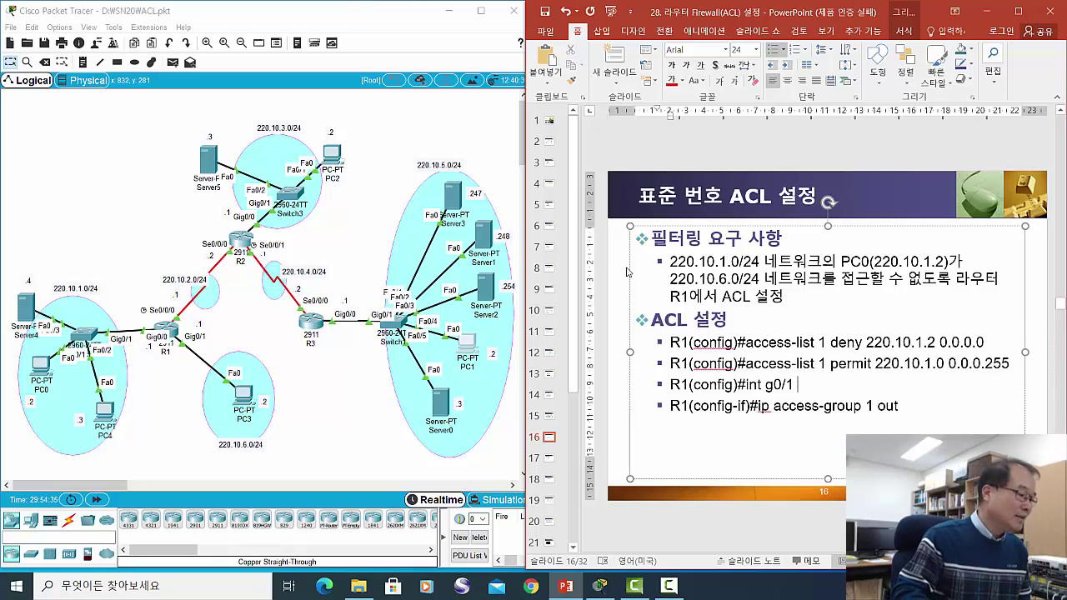
left_click(338, 176)
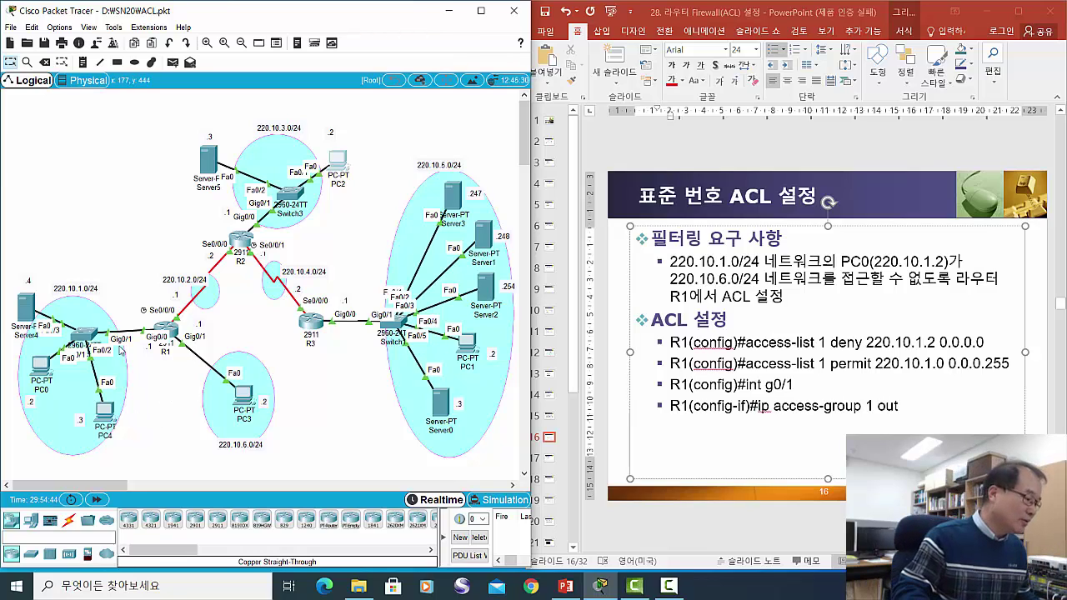
left_click(40, 375)
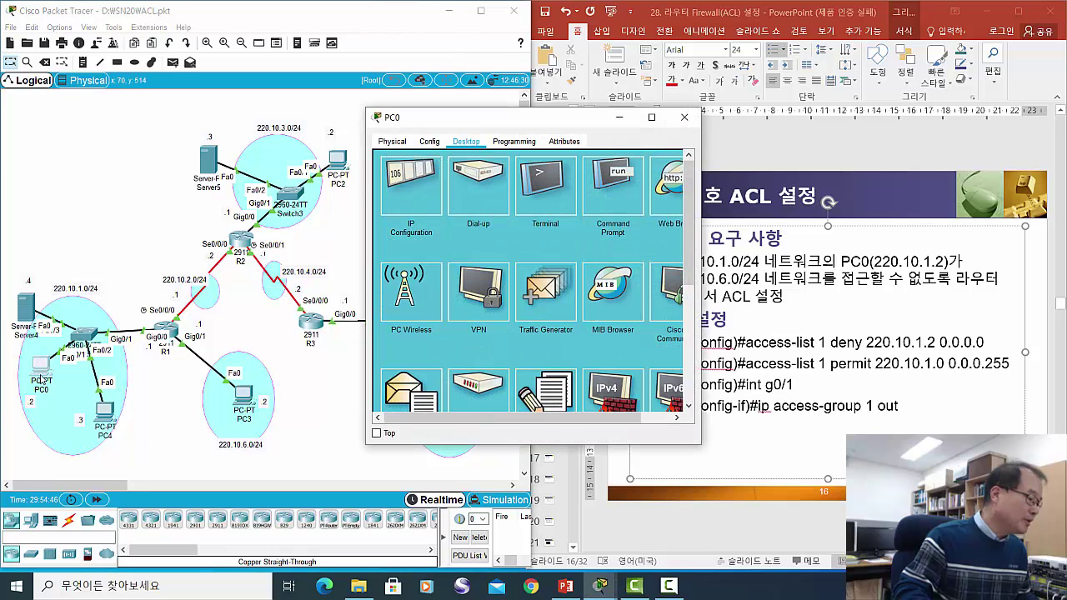
left_click(44, 374)
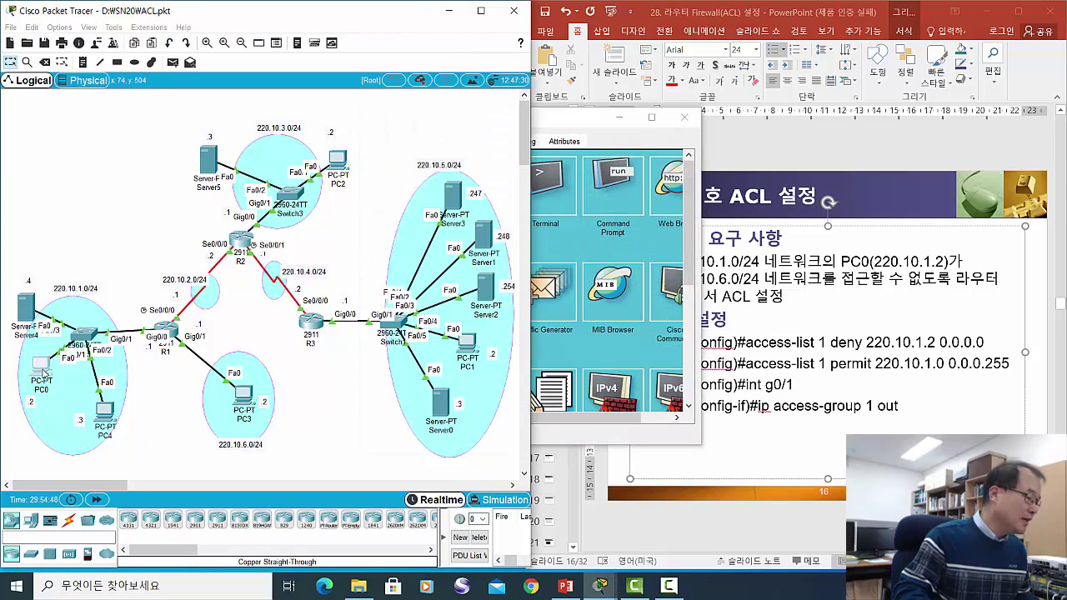
left_click_drag(45, 374, 40, 368)
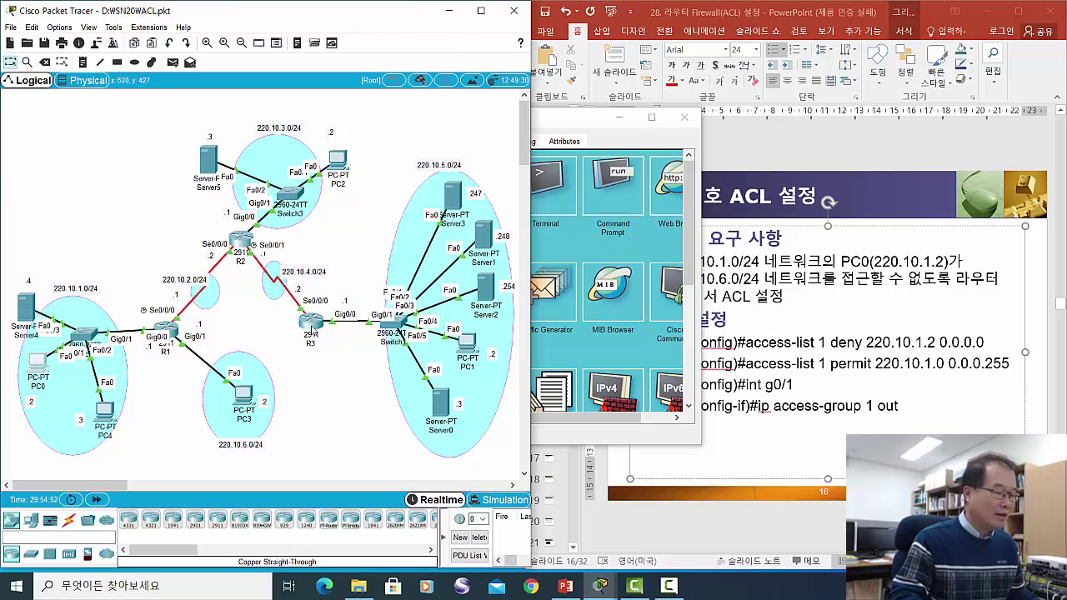
left_click(658, 116)
left_click(684, 117)
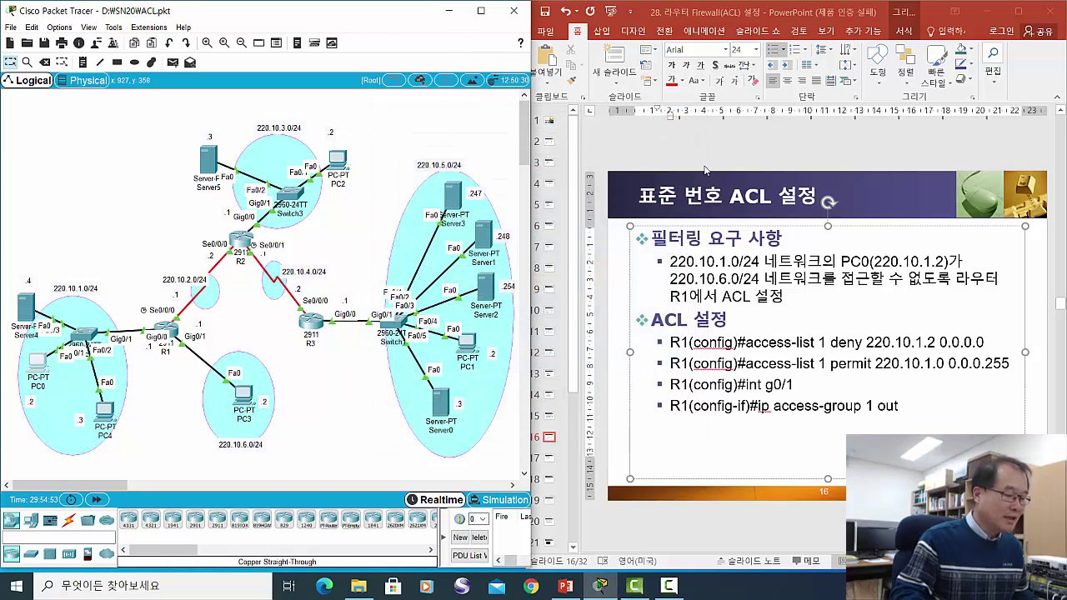
Bring up the new filtering requirement on slide 19 and enter global configuration mode in R1's CLI with conf t
scroll(787, 309, "down", 2)
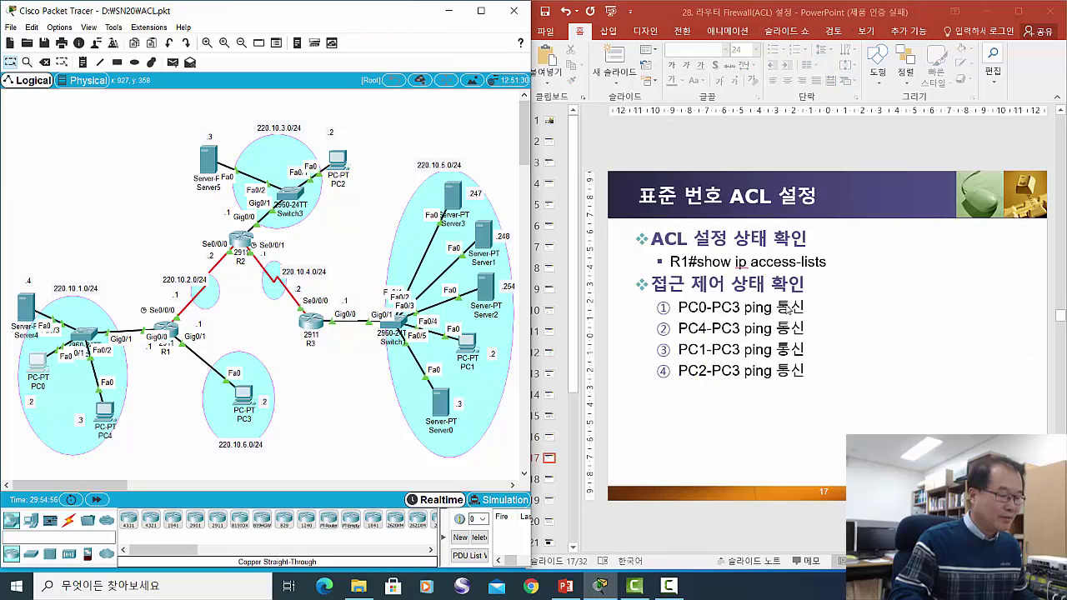
scroll(756, 362, "down", 1)
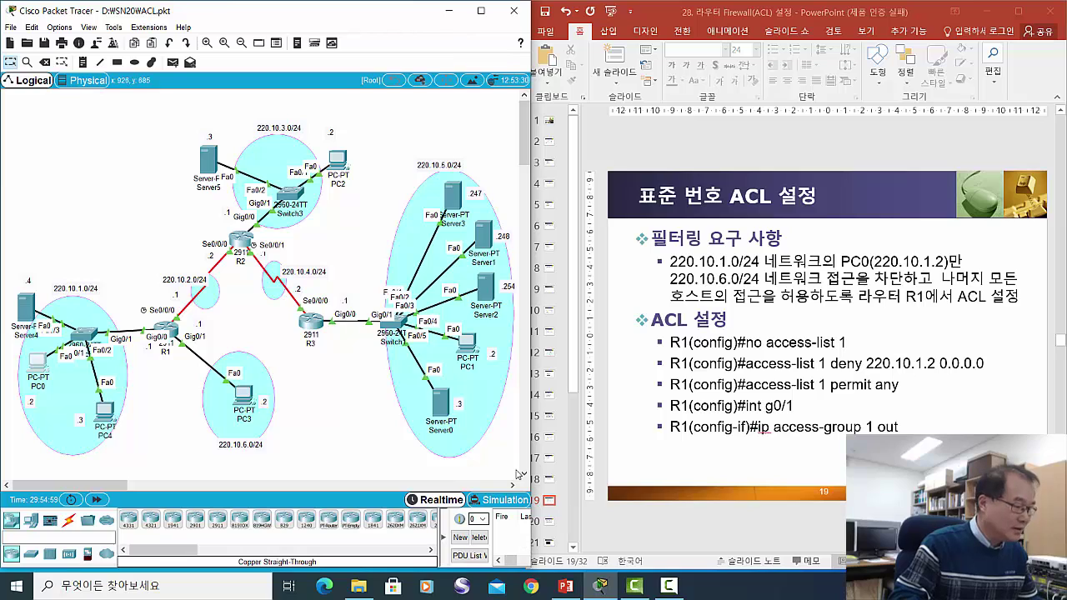
left_click(165, 332)
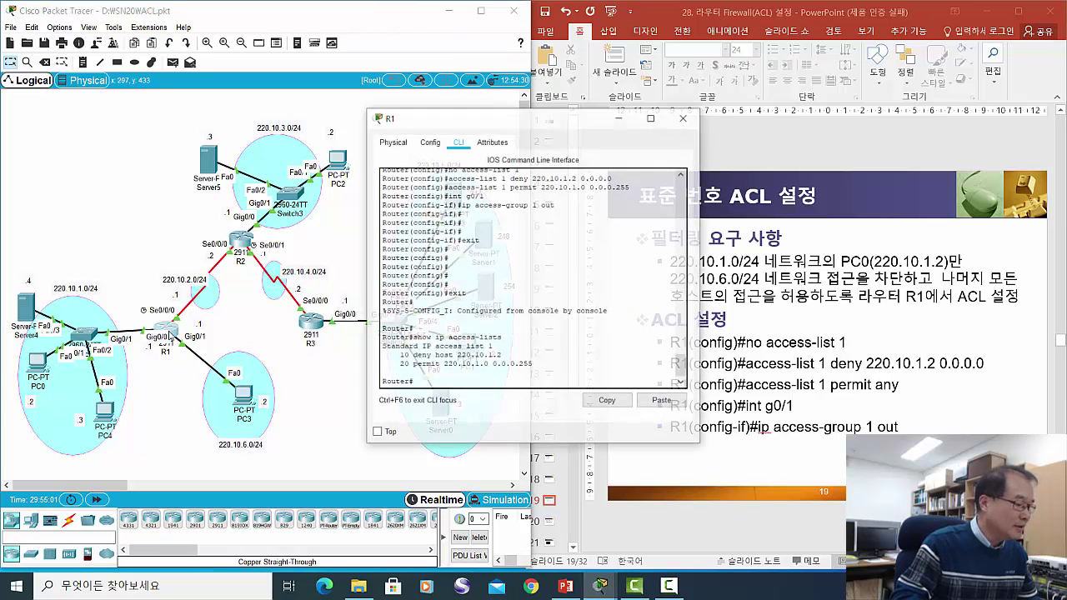
key("Return")
key("Return")
key("Return")
key("Return")
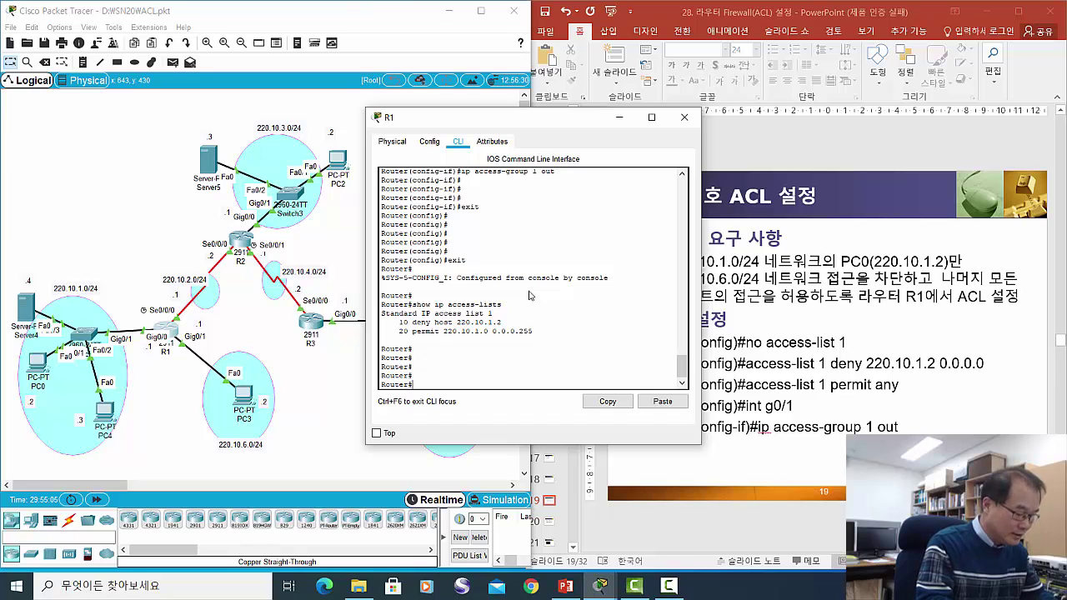
type("s")
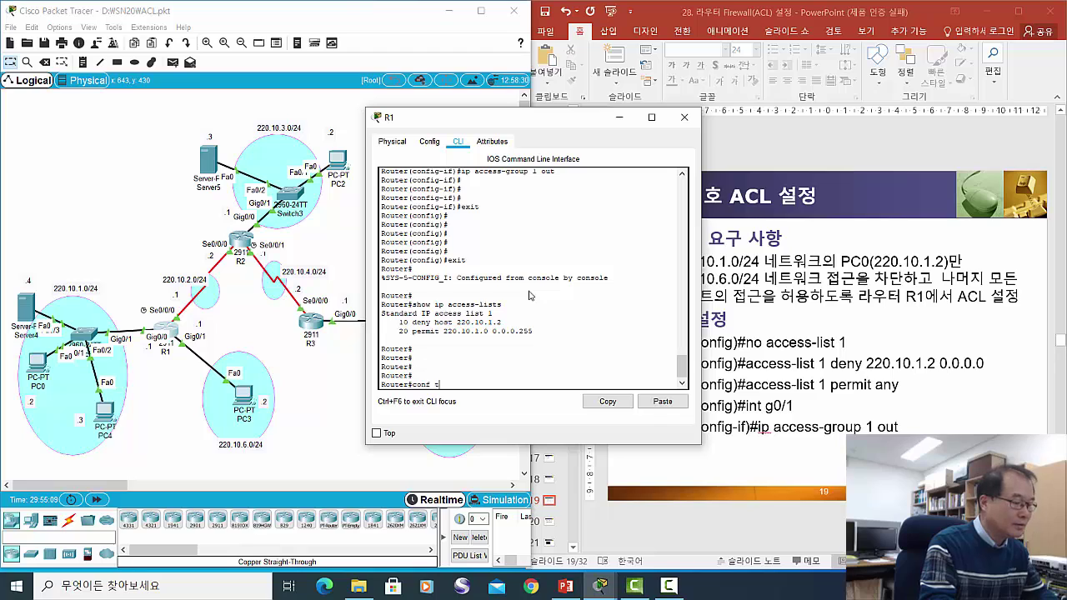
key("Return")
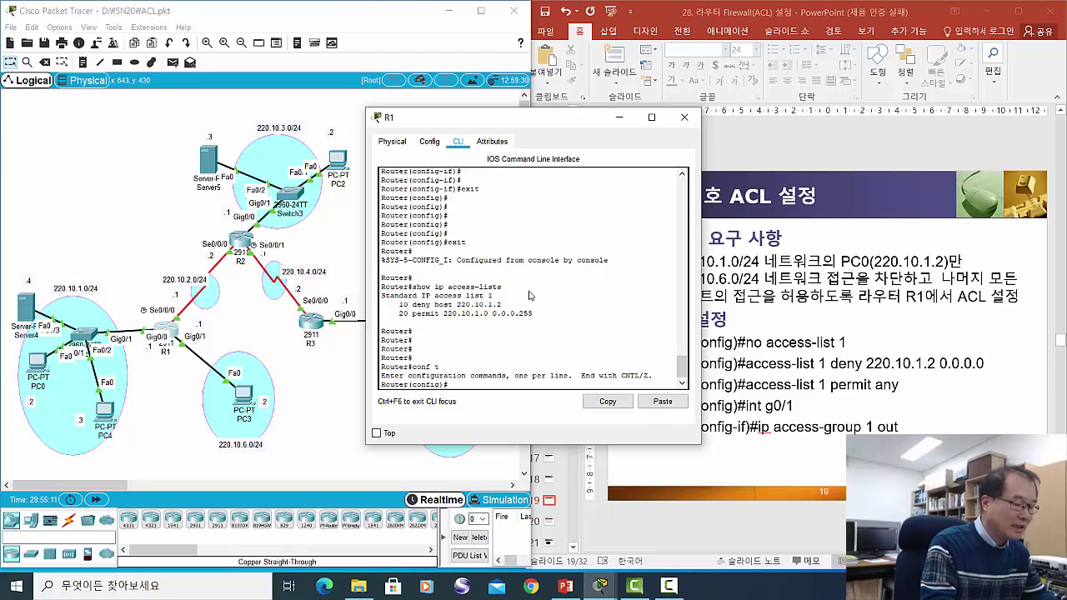
Delete the existing access list 1 from R1 with the command no access-list 1
type("no access")
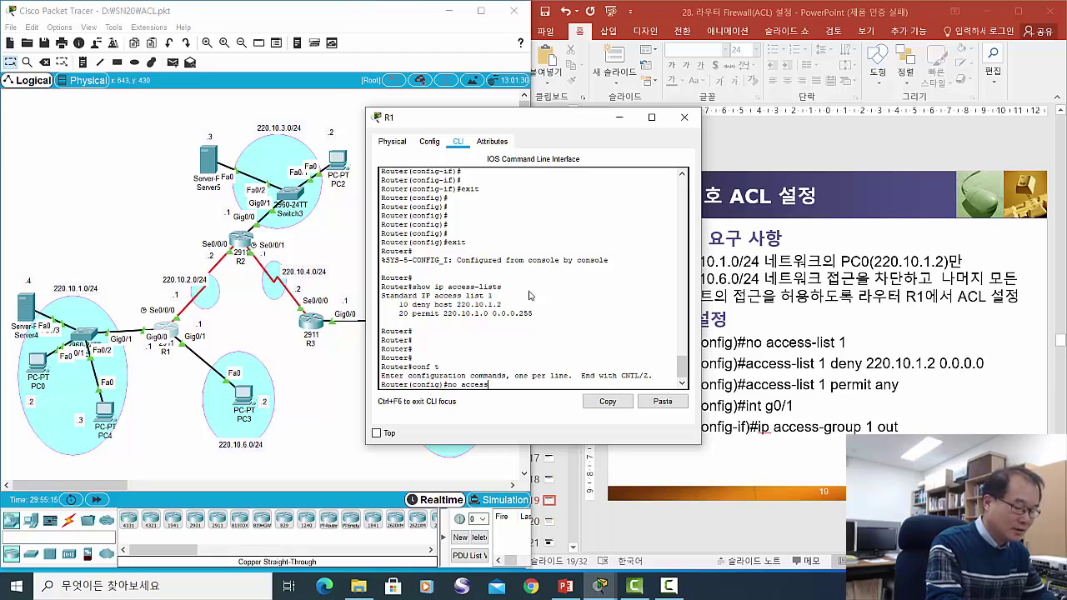
type("-list")
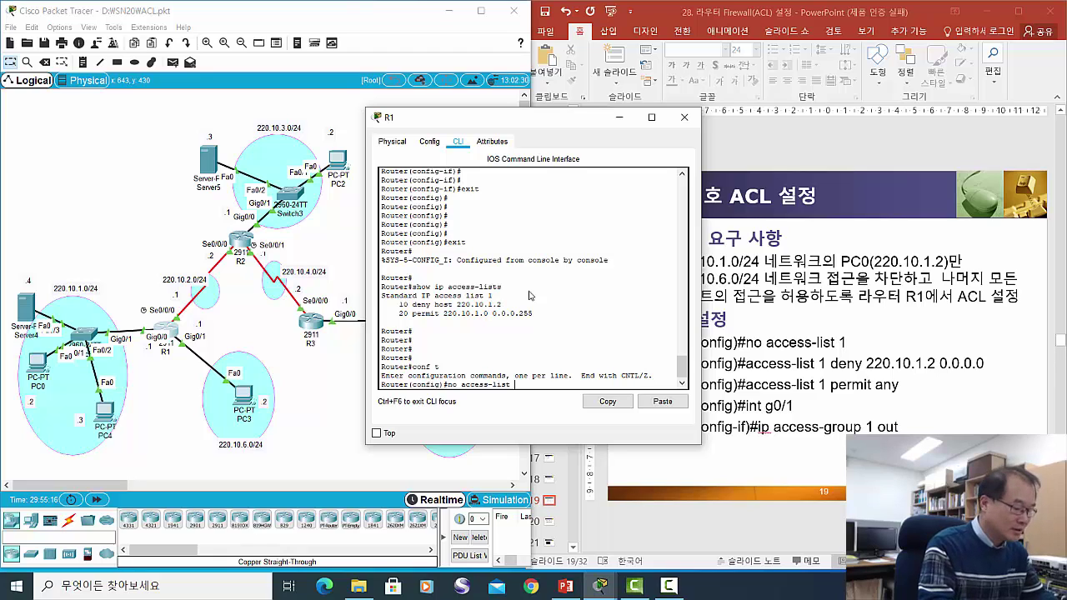
type(" 1")
key("Return")
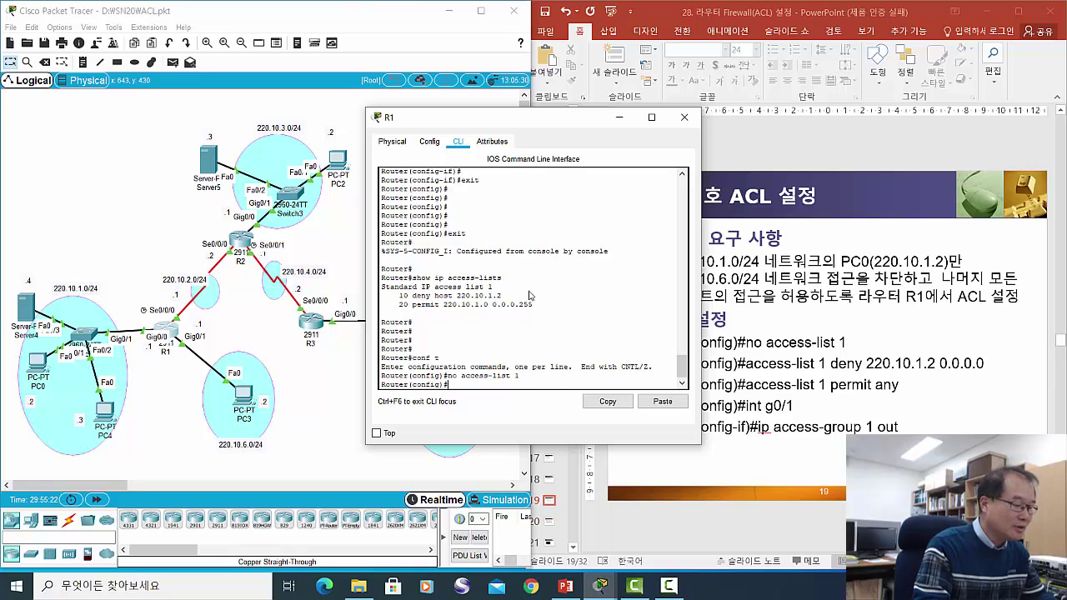
type("exit")
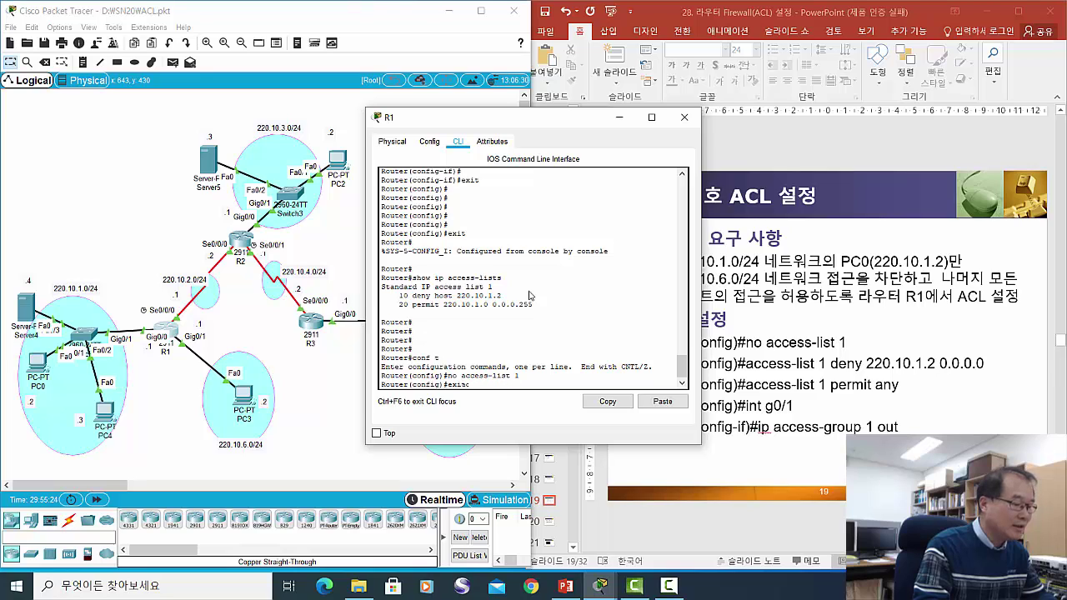
key("Up")
key("Up")
key("Up")
key("Up")
key("Up")
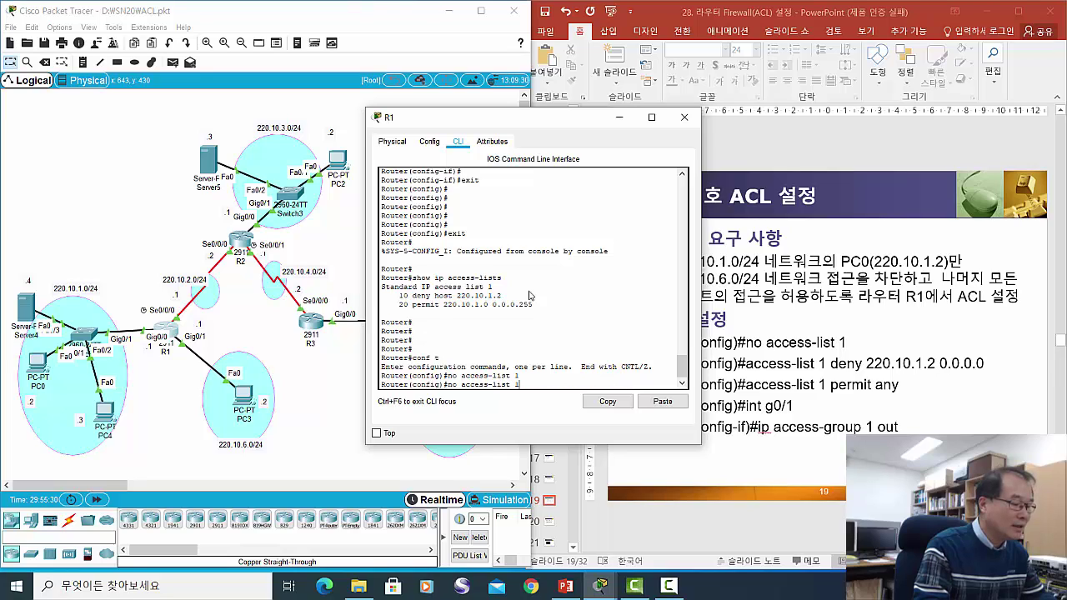
key("Up")
key("Up")
key("Up")
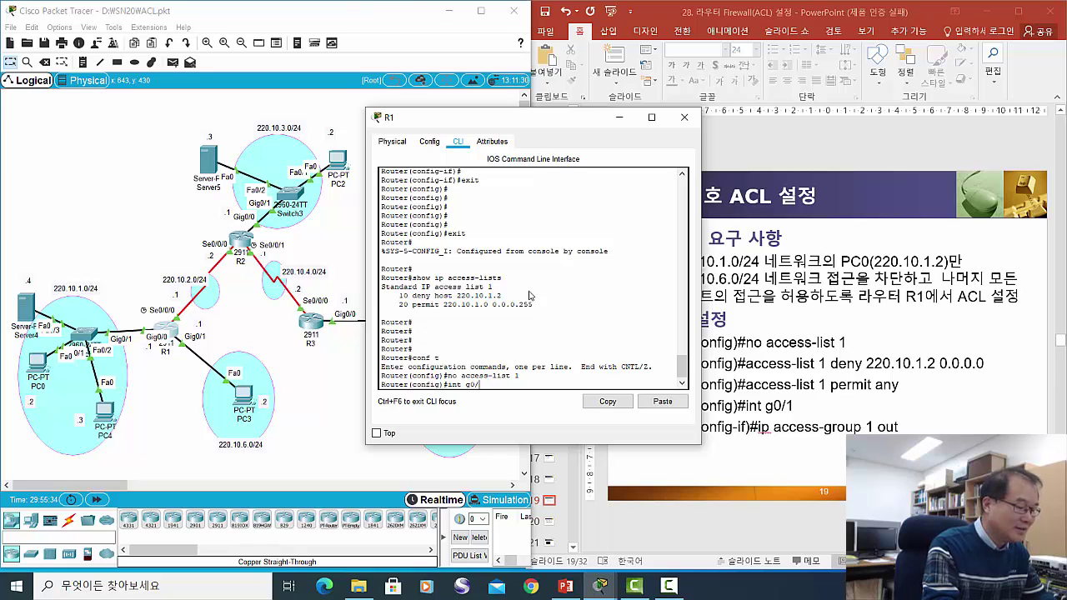
key("BackSpace")
key("BackSpace")
key("BackSpace")
key("BackSpace")
key("BackSpace")
key("BackSpace")
key("BackSpace")
Add a rule to R1's access list 1 denying PC0: access-list 1 deny 220.10.1.2 0.0.0.0
type("a")
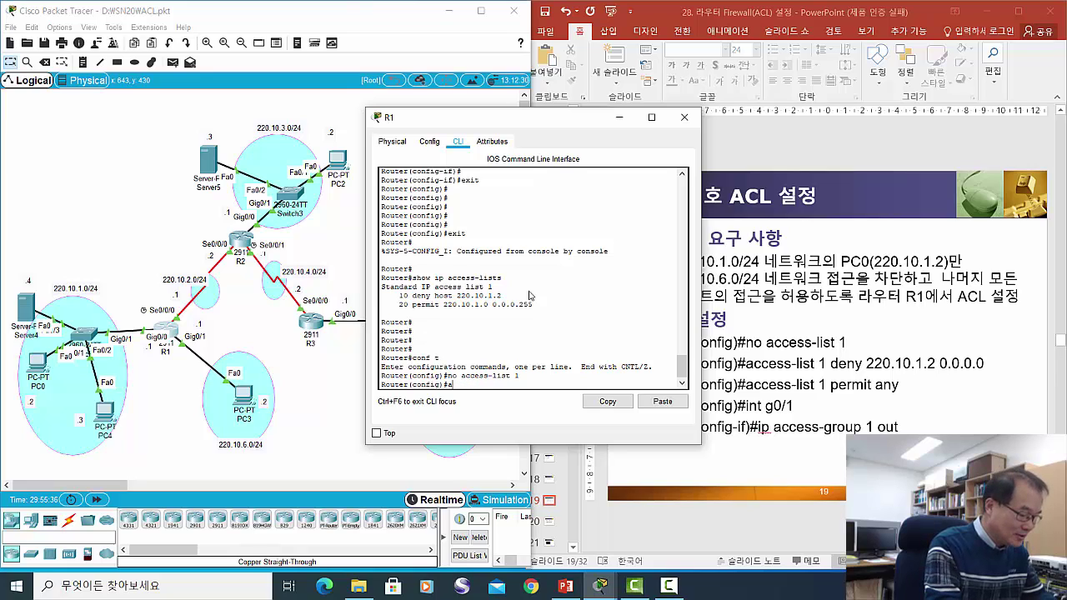
type("ccess-")
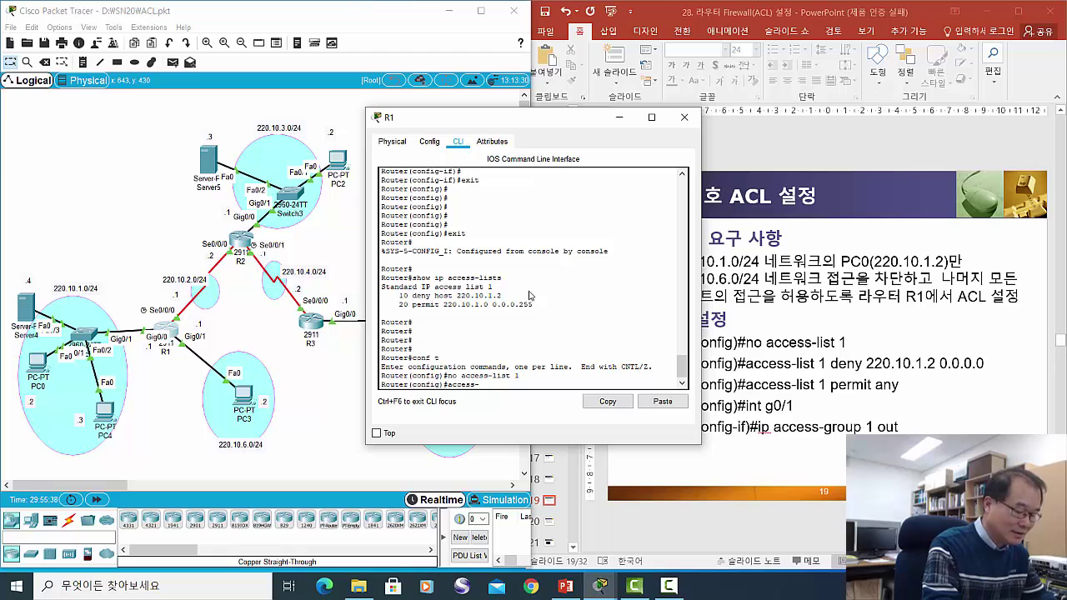
type("list 1")
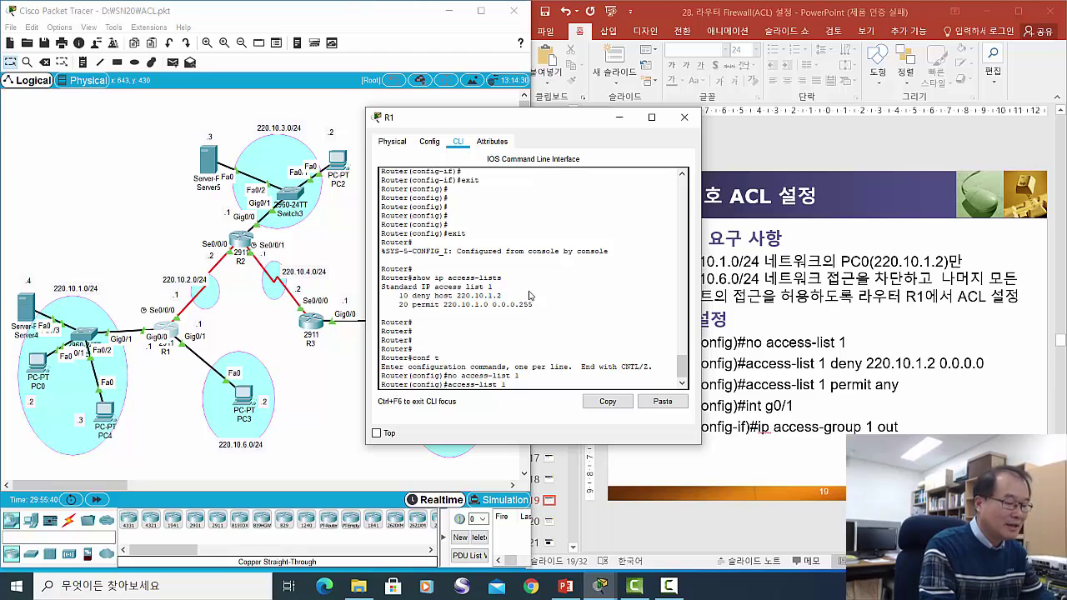
type(" den")
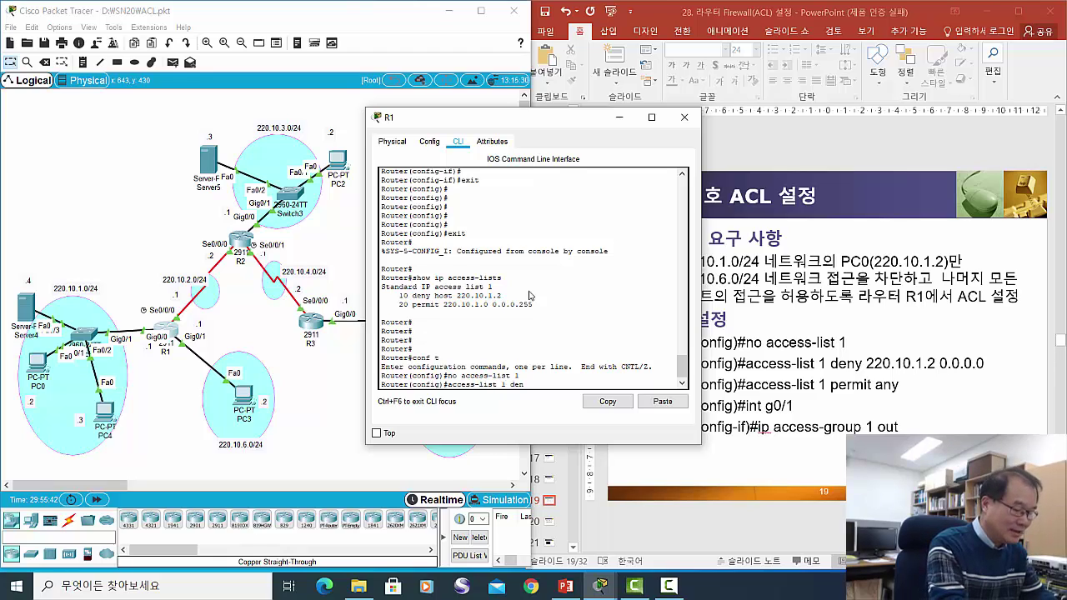
type("y 220")
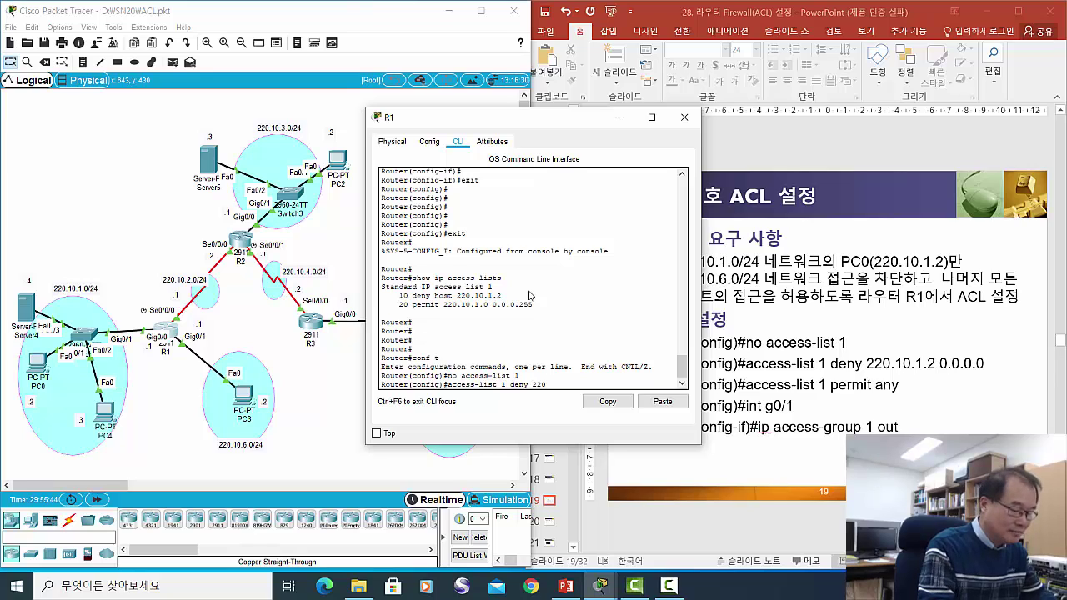
type(".10")
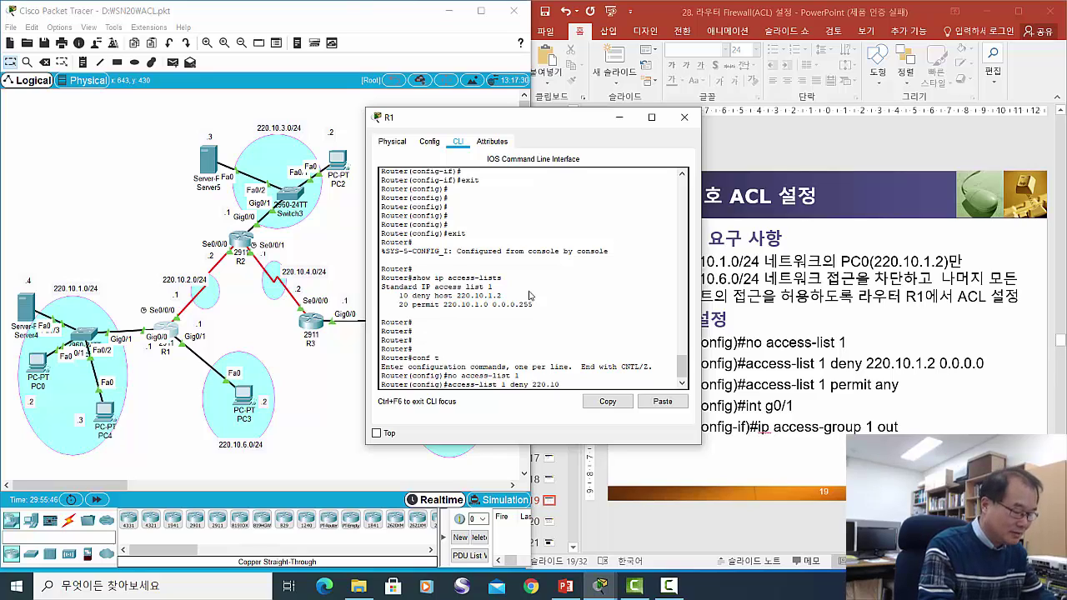
type(".1.2")
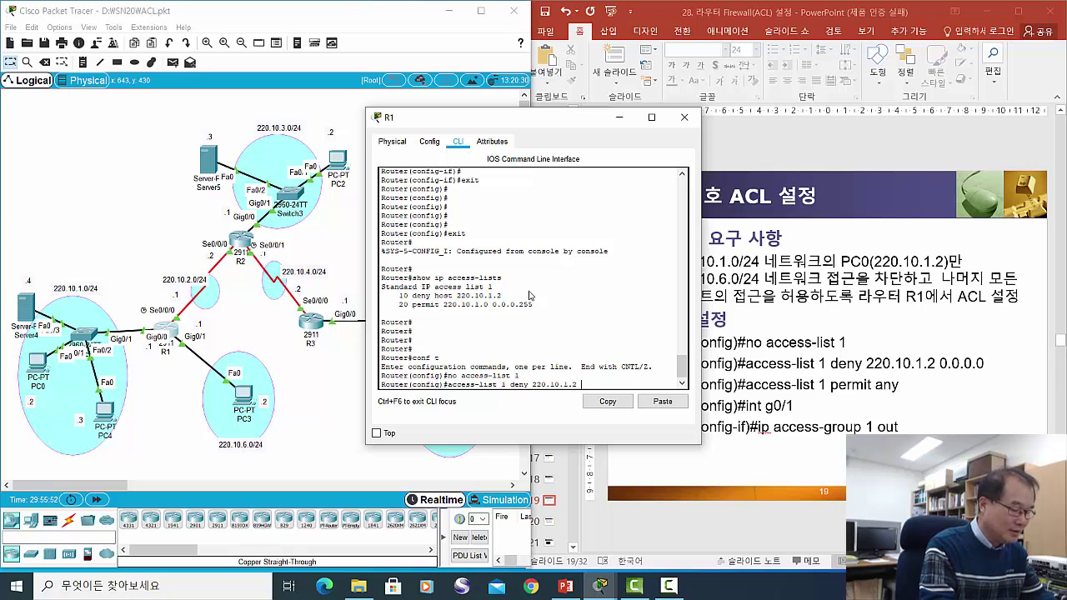
type(" 0.0.")
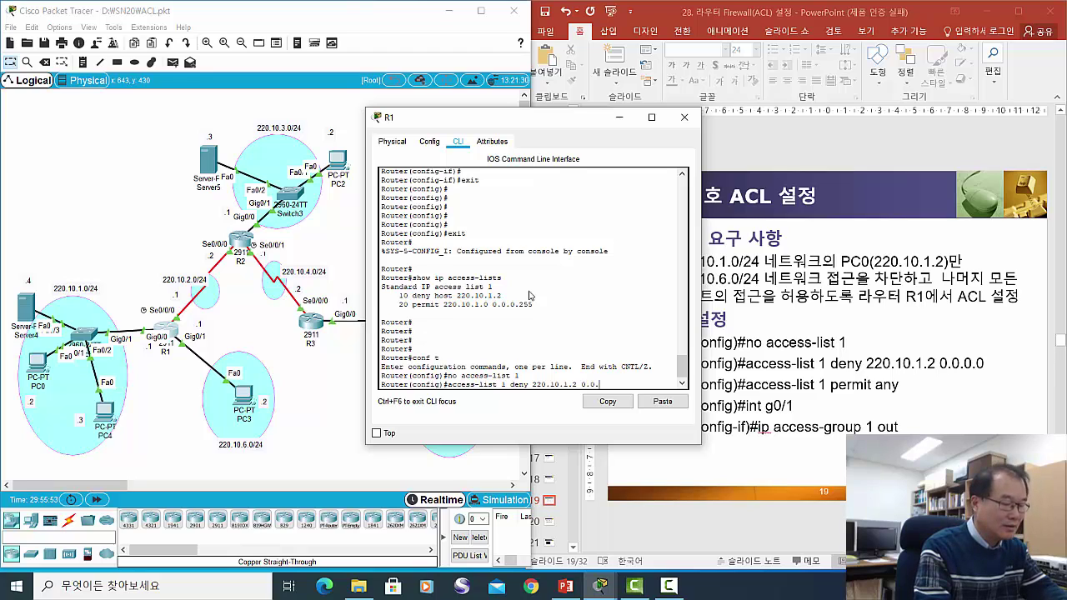
type("0.0")
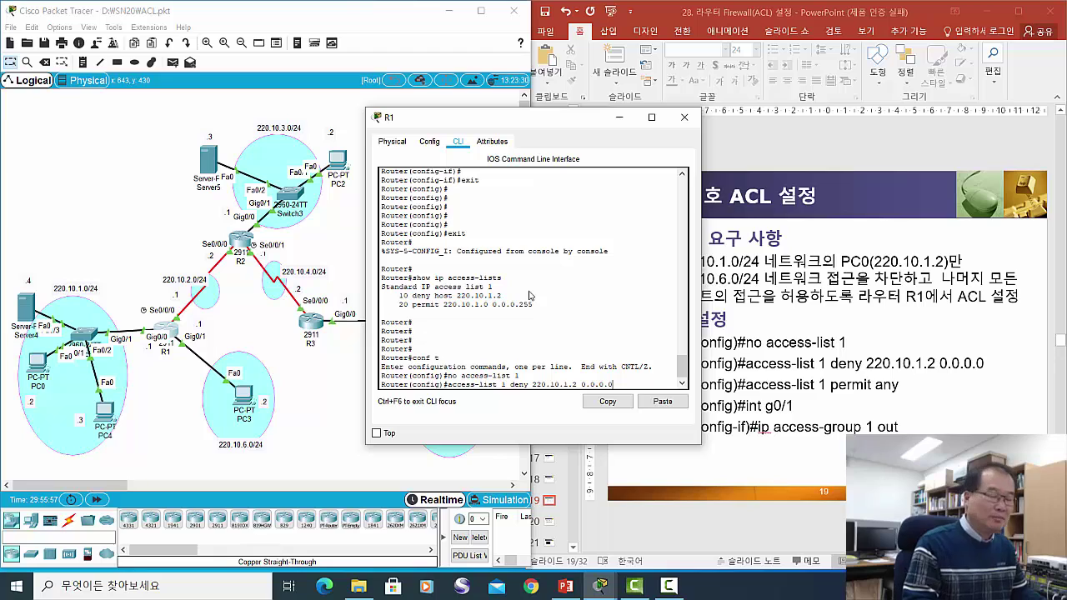
key("Return")
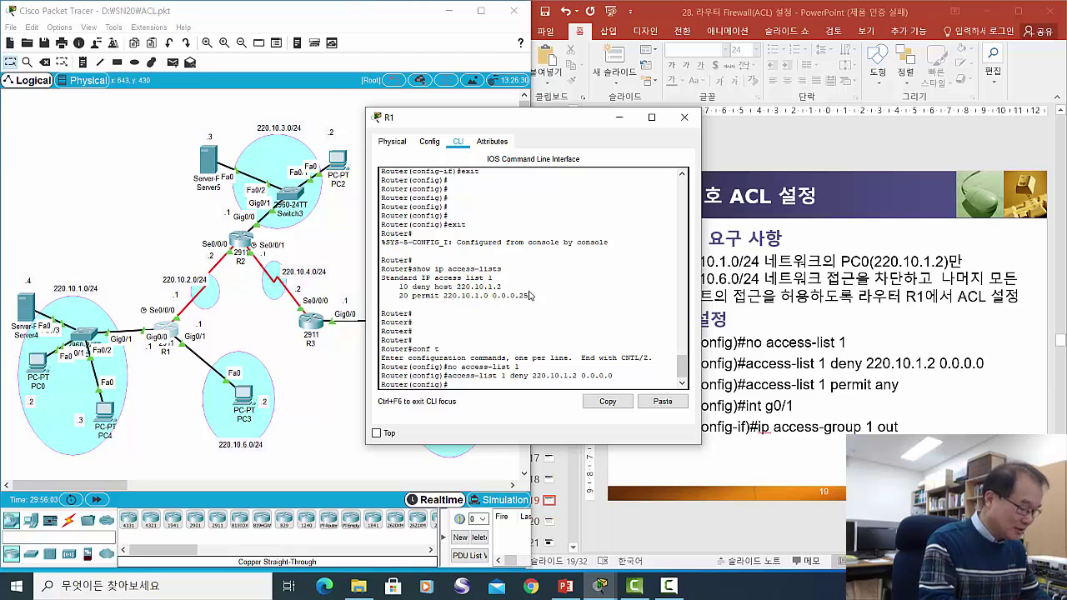
Add a rule allowing all other sources on R1: access-list 1 permit any
type("access")
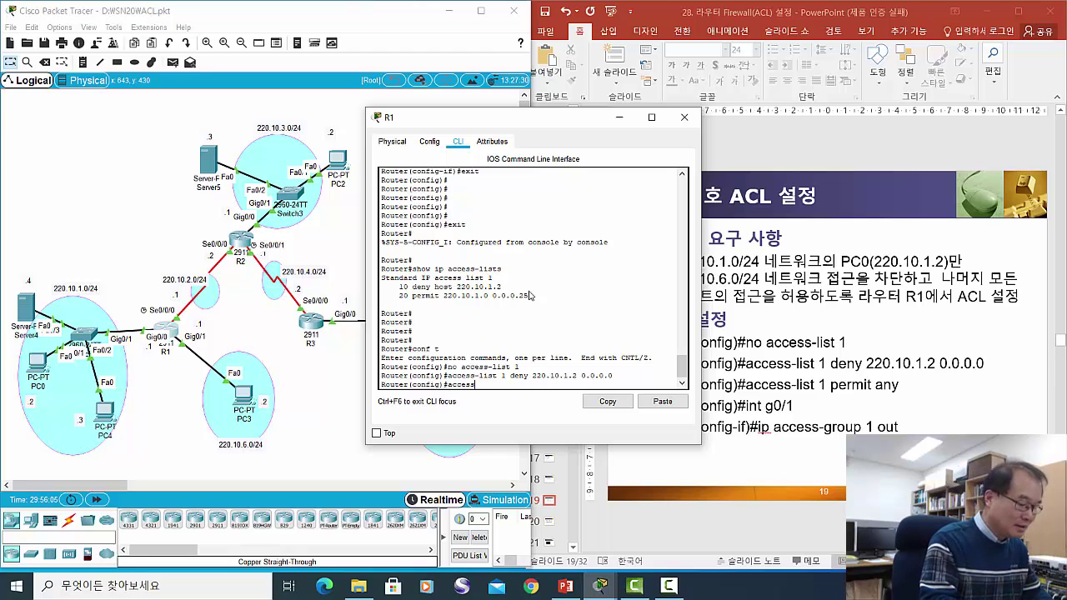
type("-list 1 ")
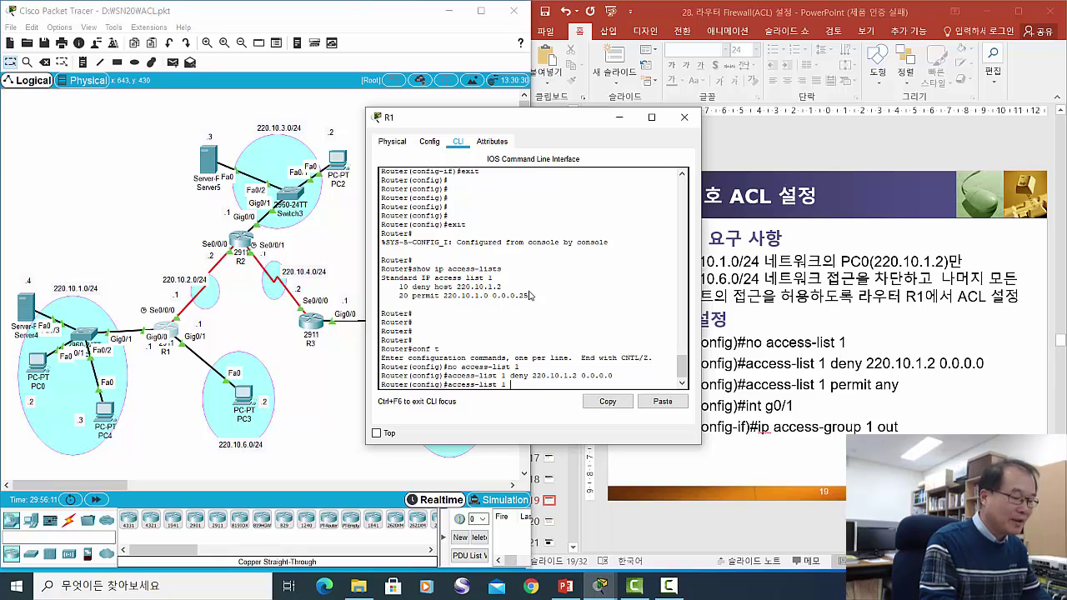
type("per")
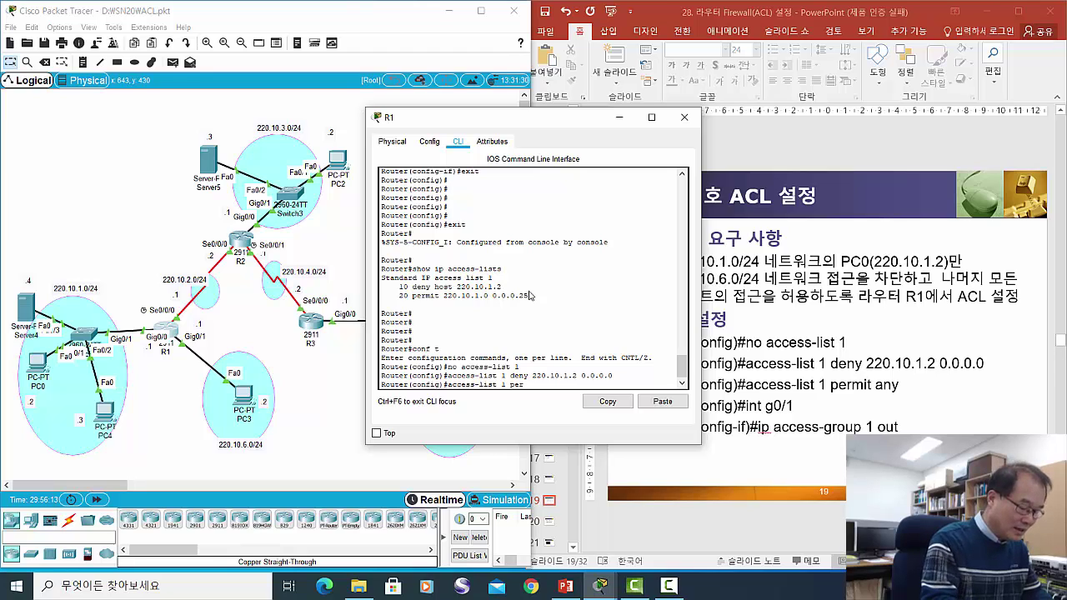
type("mit any")
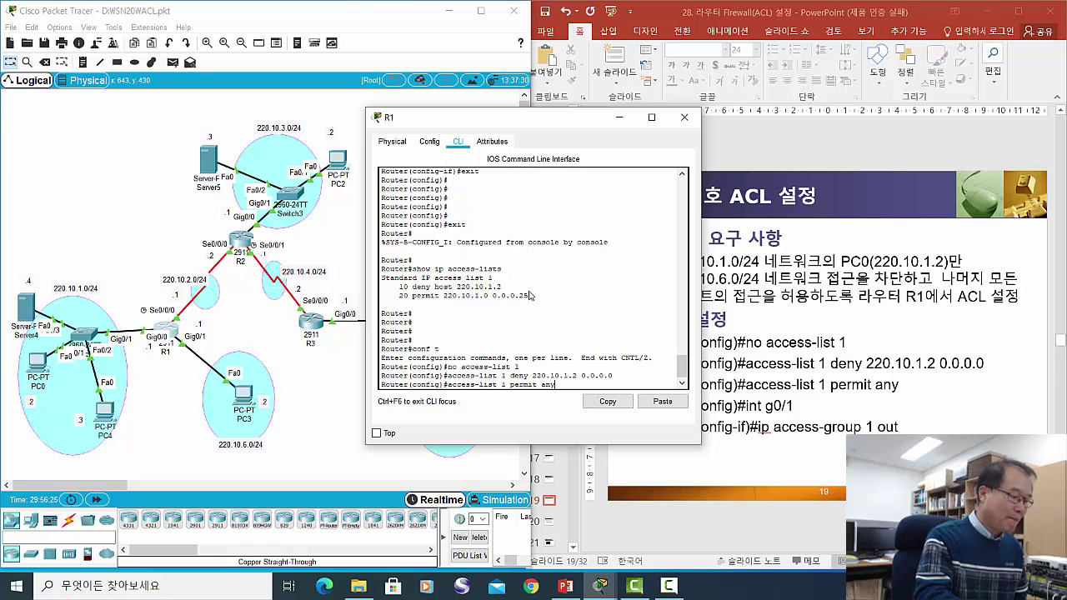
key("Return")
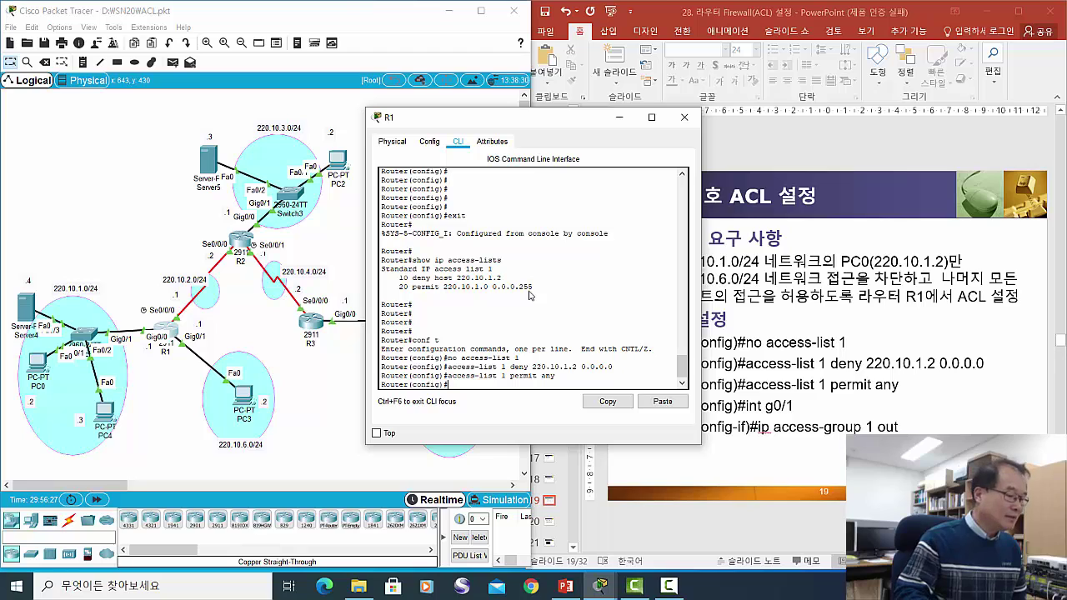
Enter R1's interface g0/1 and apply access list 1 to outgoing traffic with ip access-group 1 out
type("i")
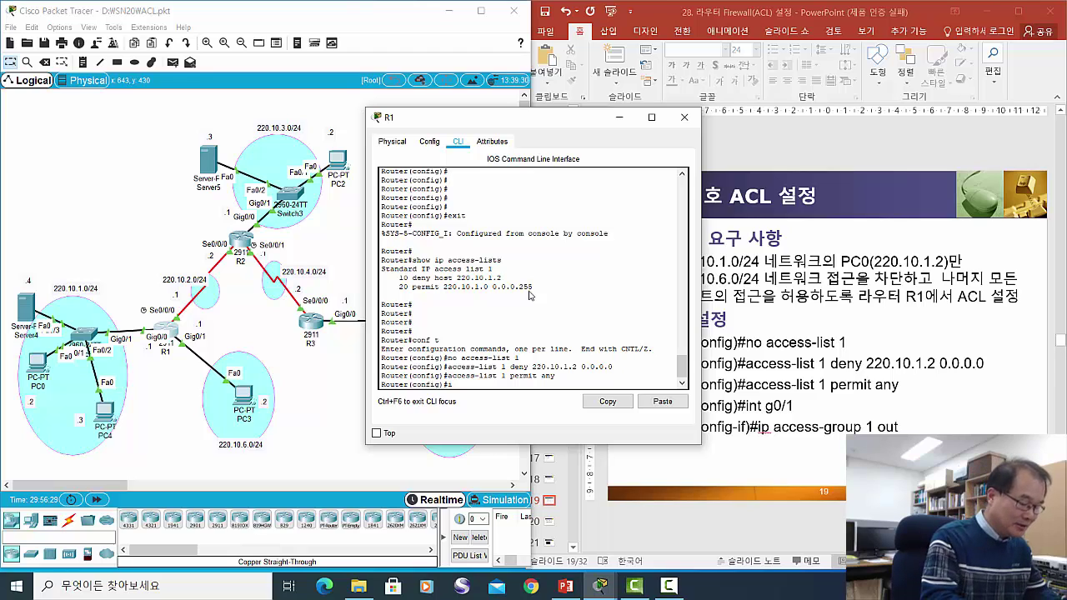
type("nt")
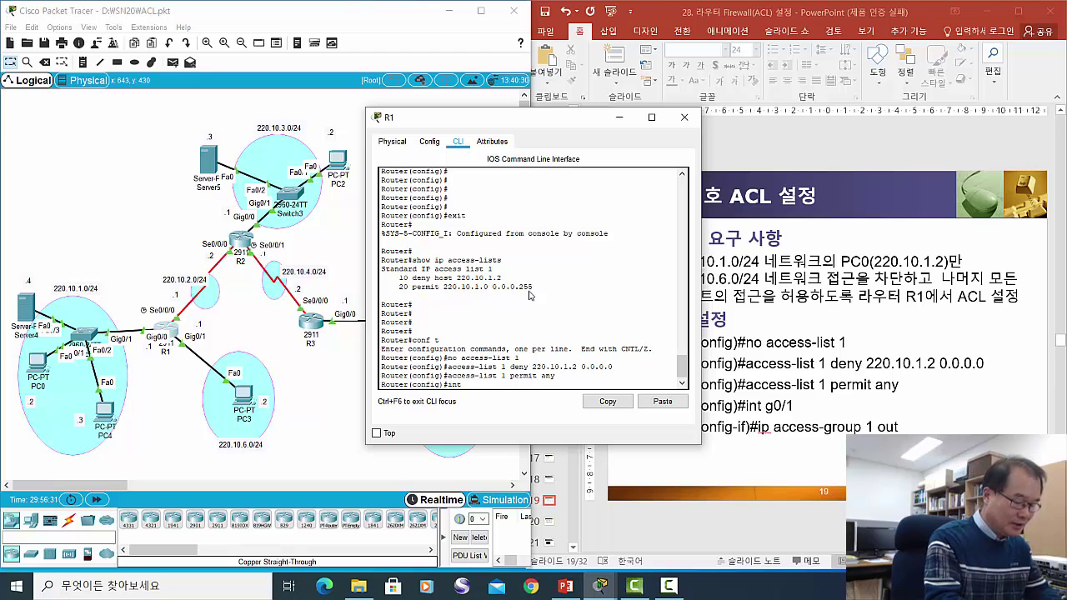
type(" g0/1")
key("Return")
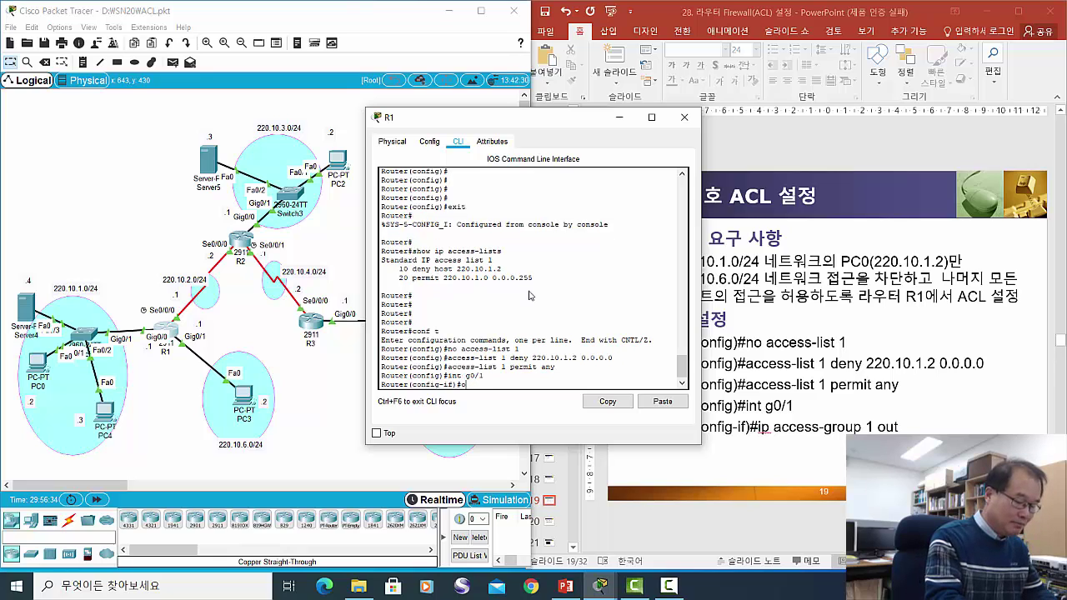
type("ip access")
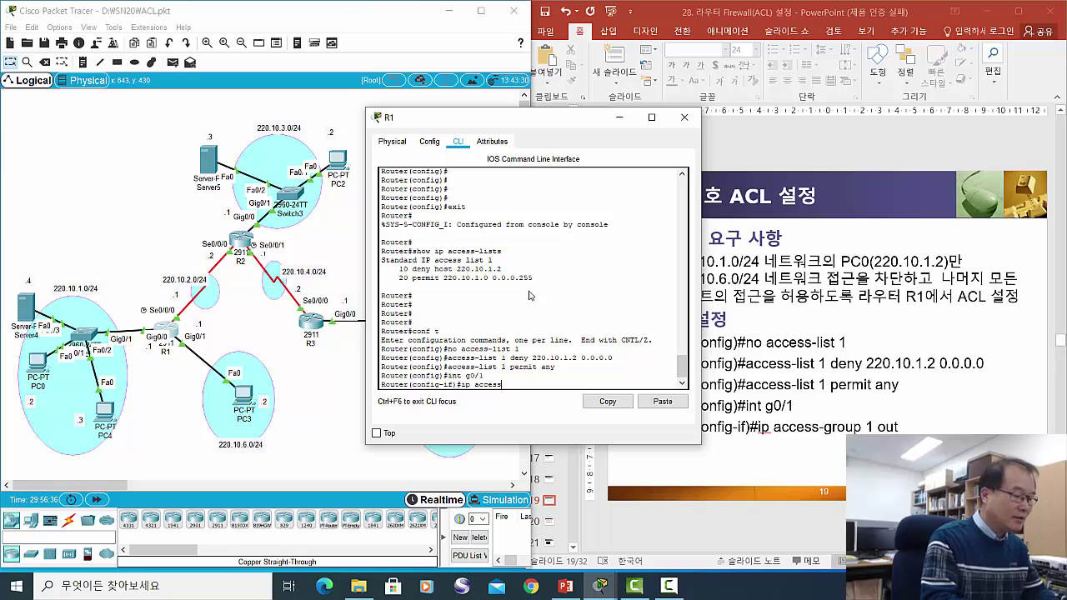
type("-gro")
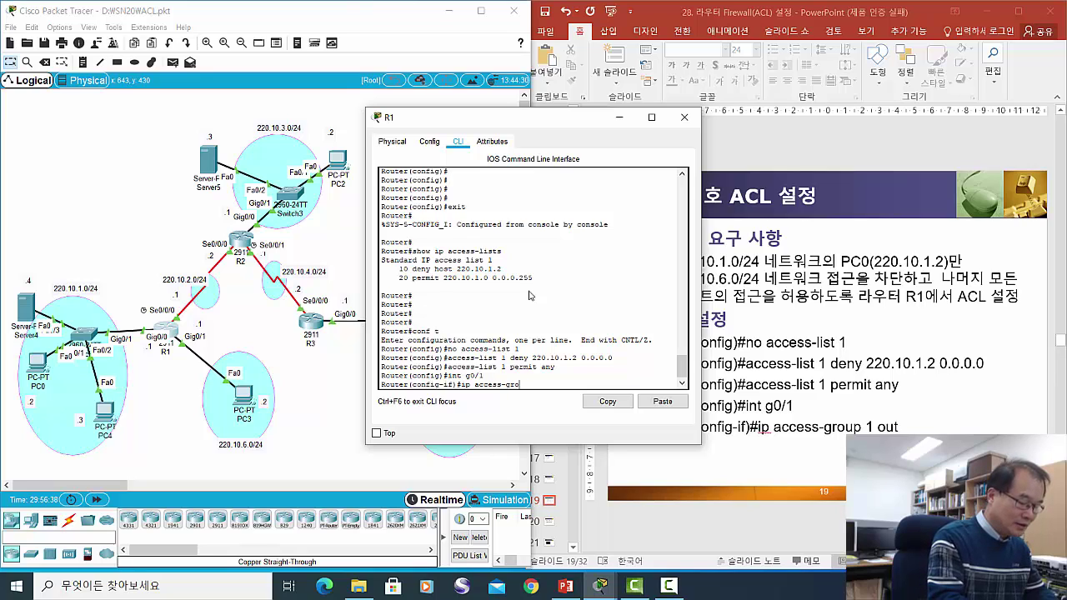
type("up 1")
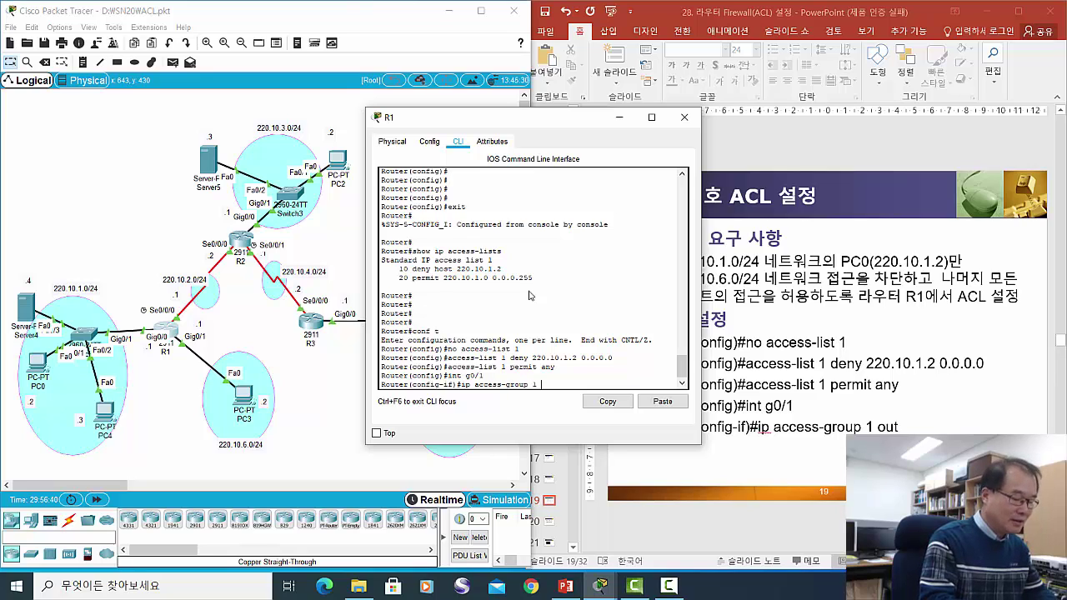
type(" out")
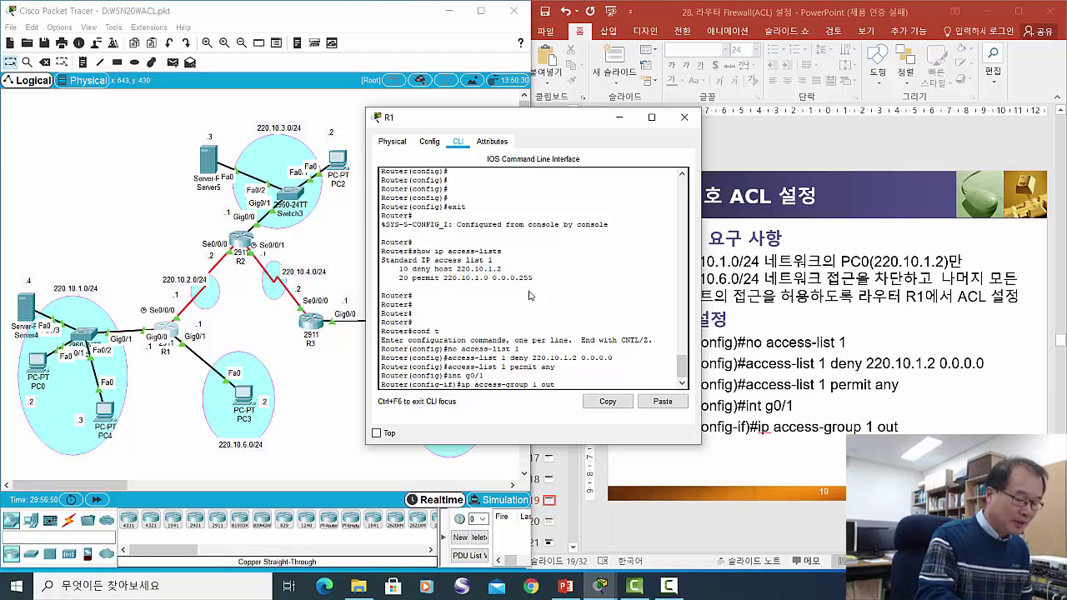
key("Return")
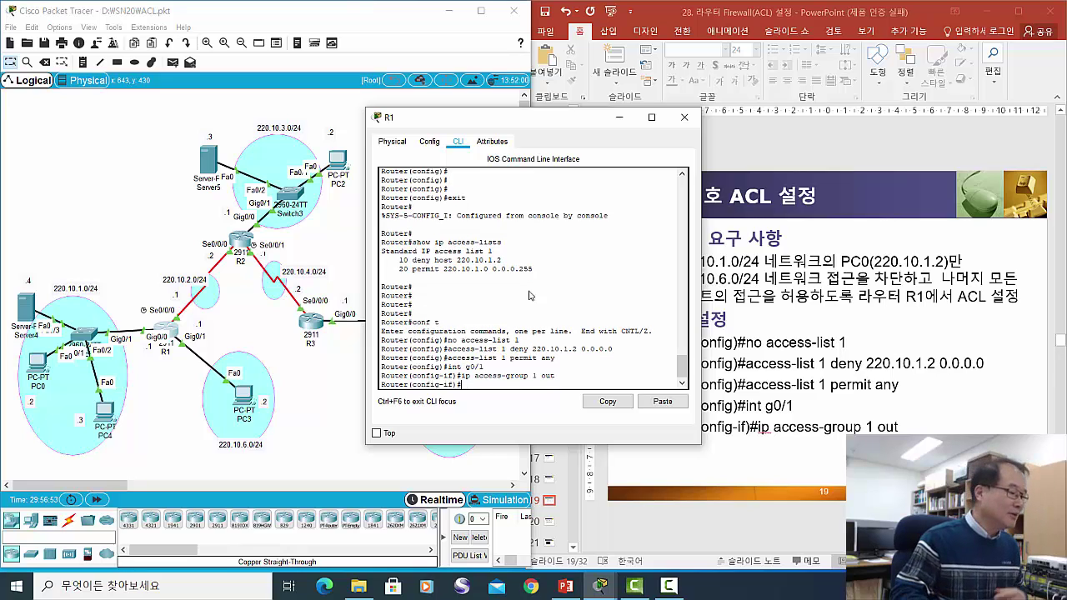
Open the Command Prompt on PC2 in the 220.10.3.0/24 network
left_click(341, 160)
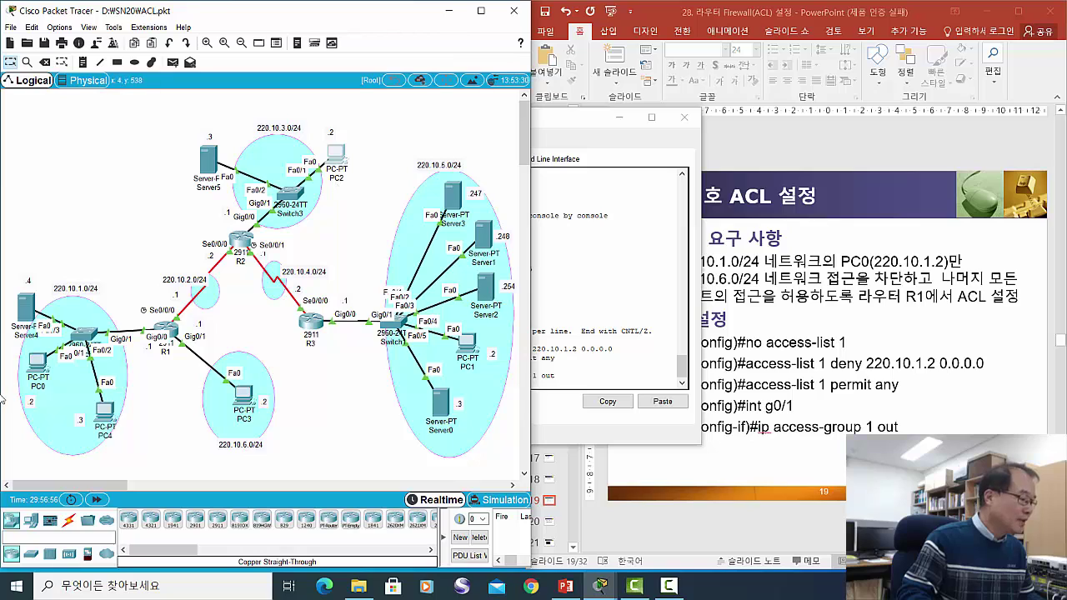
left_click_drag(38, 373, 35, 373)
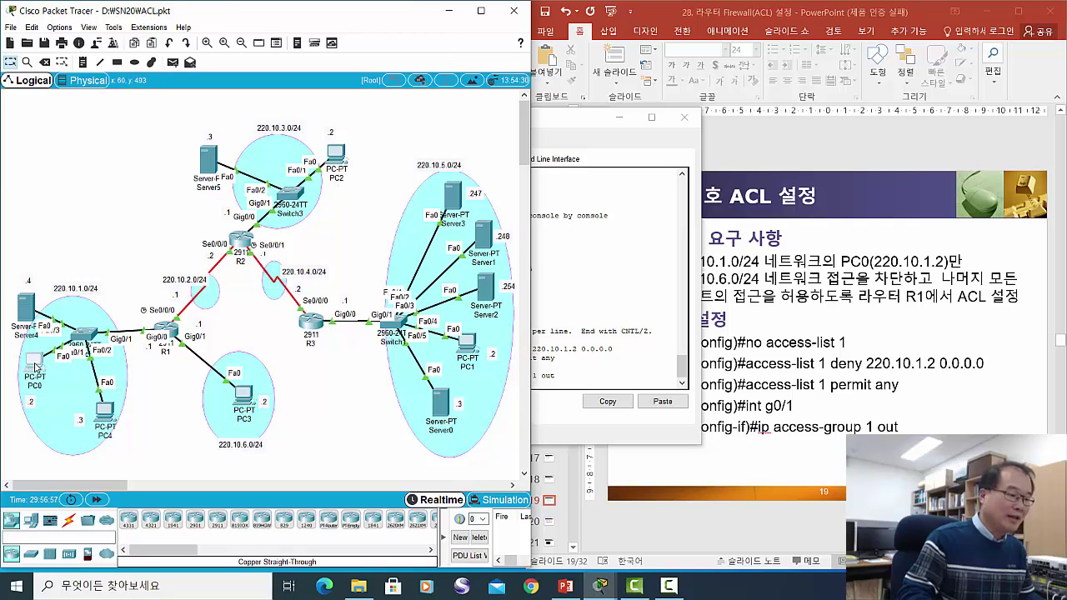
left_click_drag(333, 163, 344, 167)
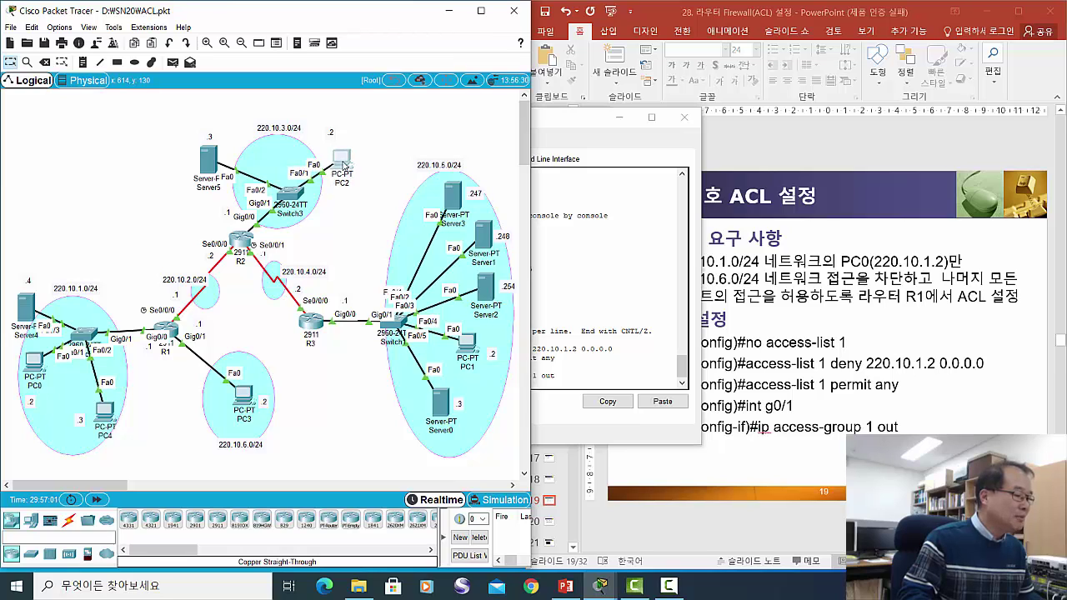
left_click(343, 166)
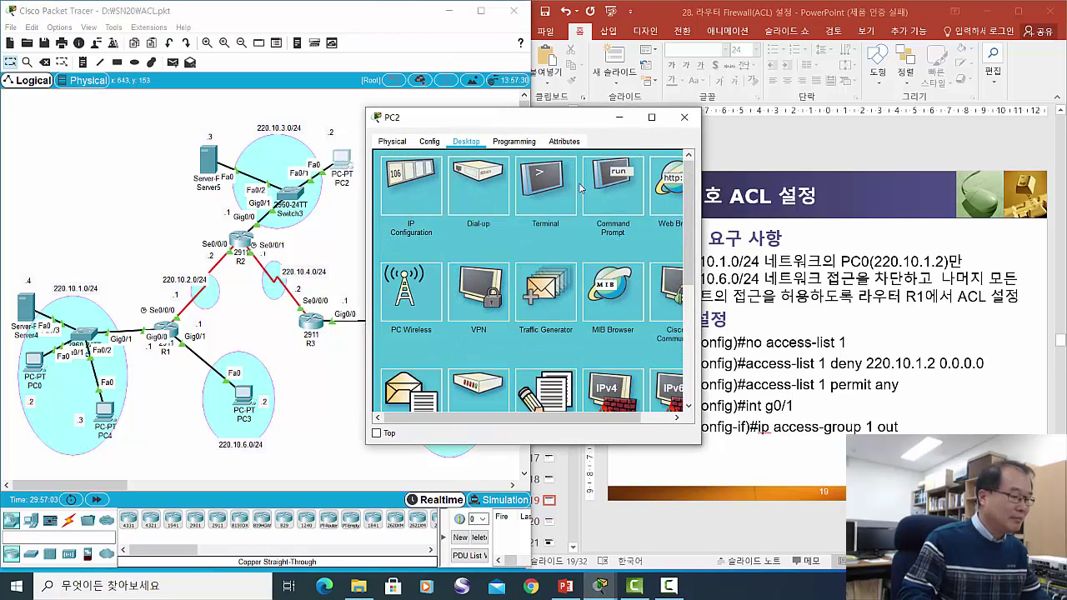
left_click(623, 188)
key("Return")
key("Return")
key("Return")
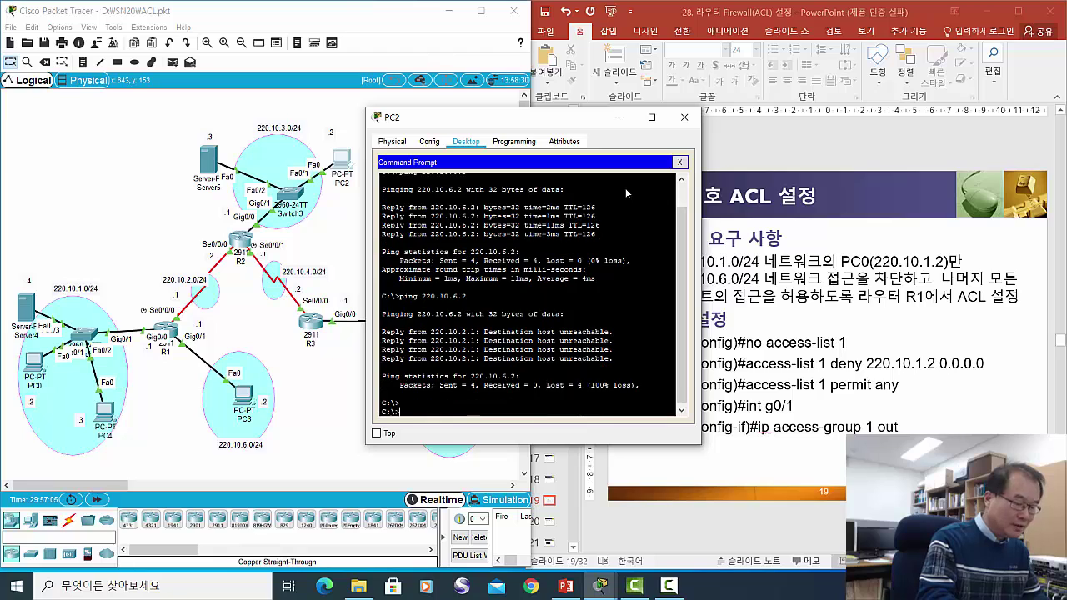
Ping PC3 at 220.10.6.2 from PC2, and close the PC2 window
key("Up")
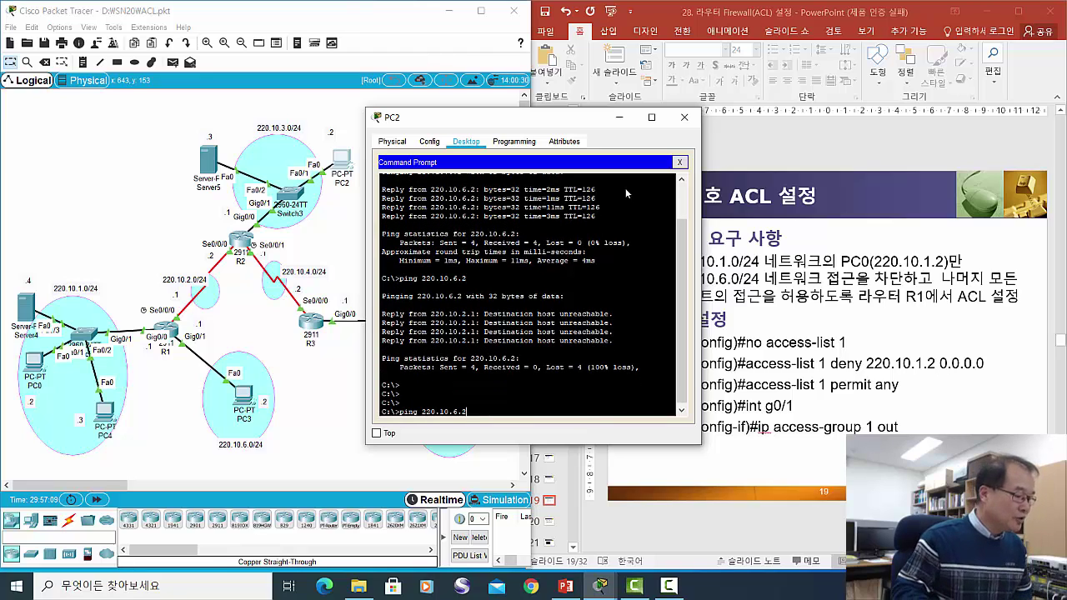
left_click(242, 408)
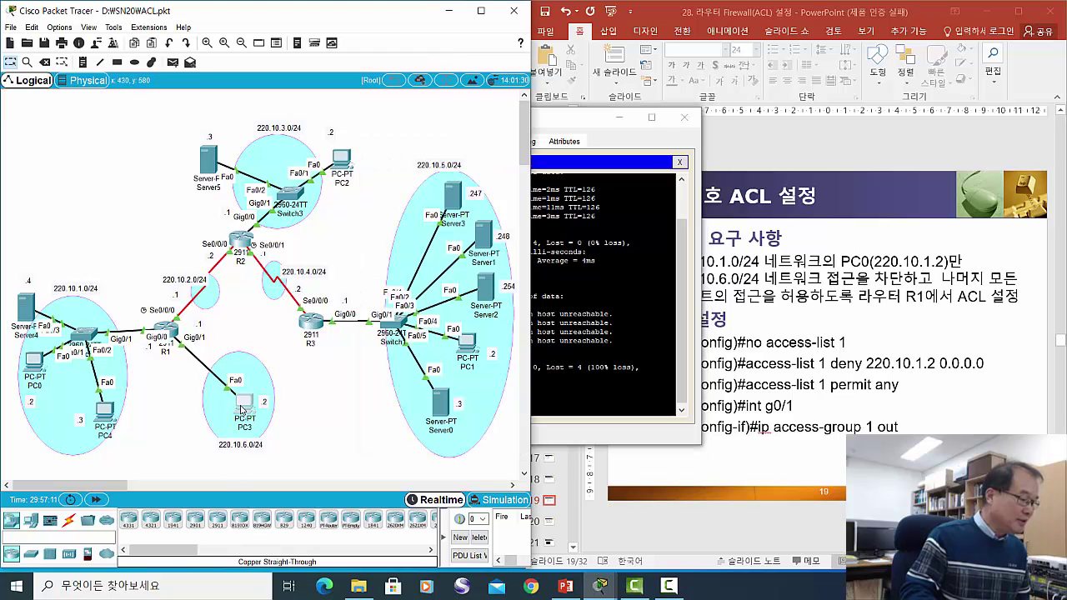
left_click_drag(242, 409, 235, 408)
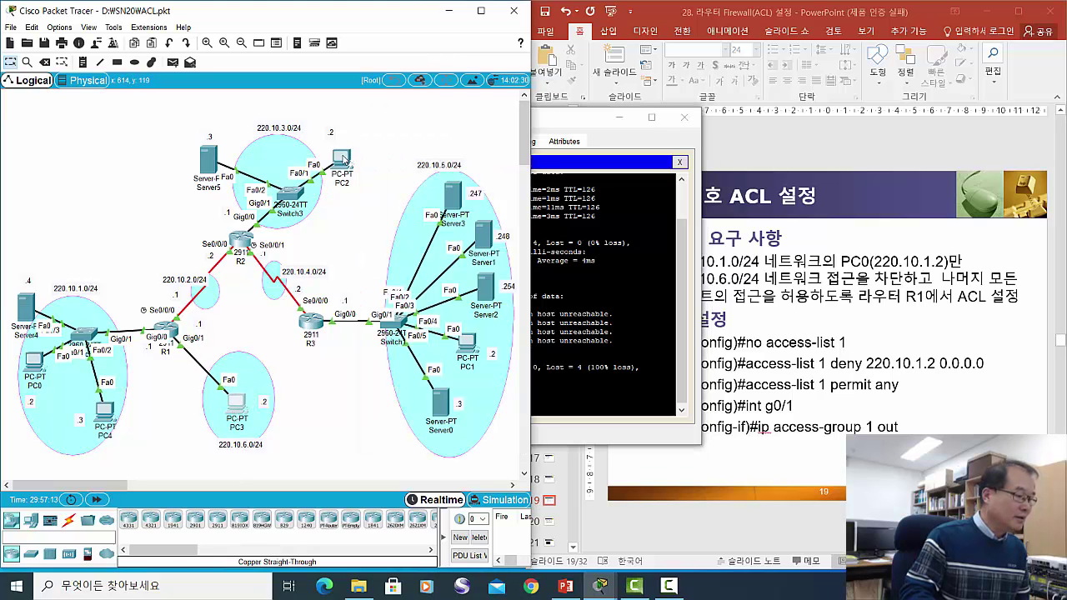
left_click(342, 158)
key("Return")
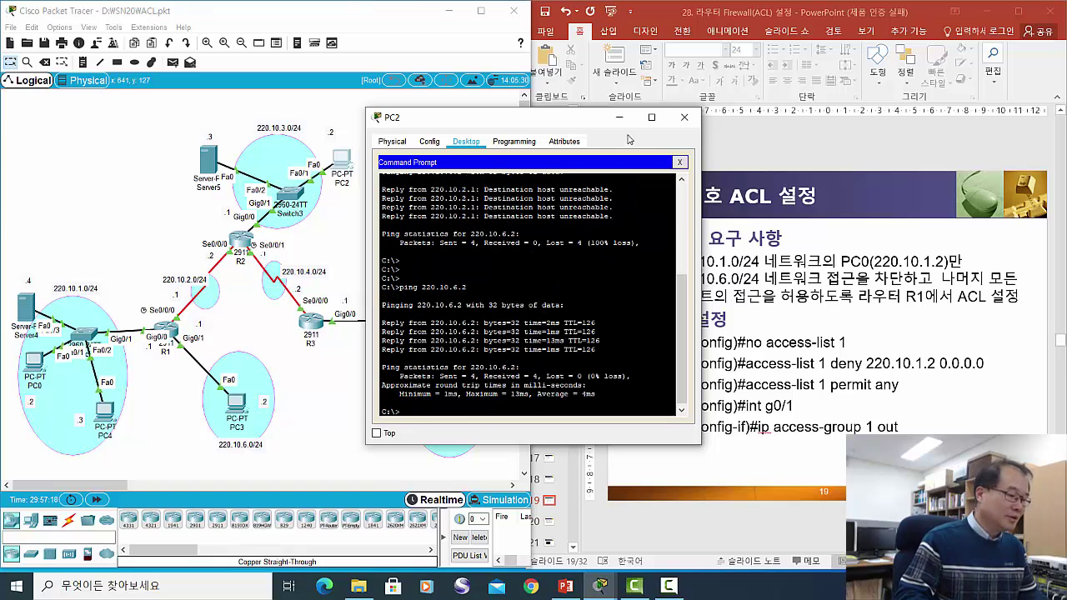
left_click(684, 116)
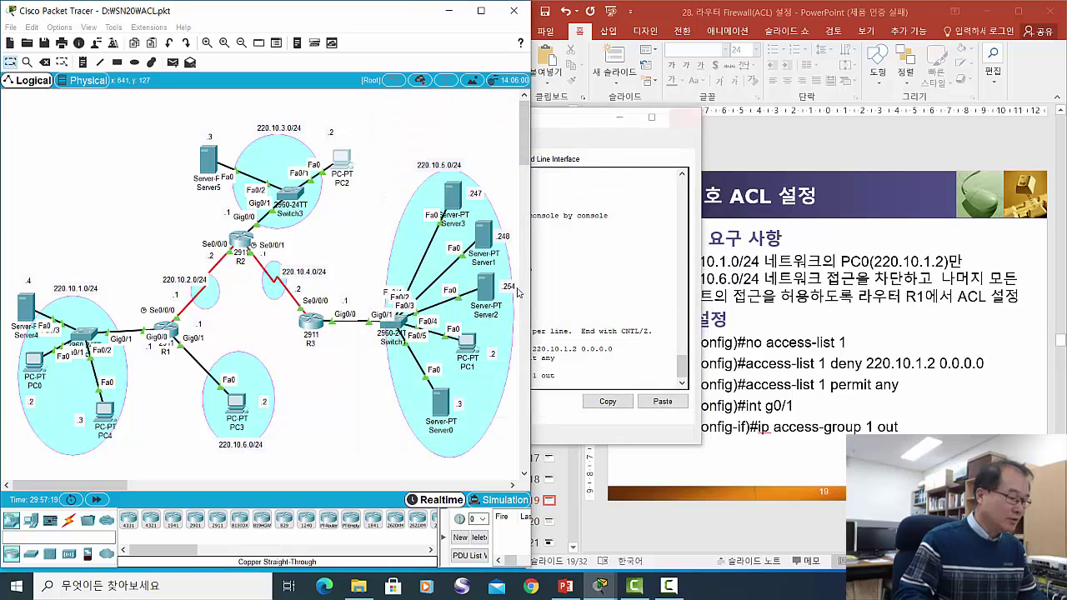
Ping 220.10.6.2 from PC1's Command Prompt, and close the PC1 window
left_click(470, 349)
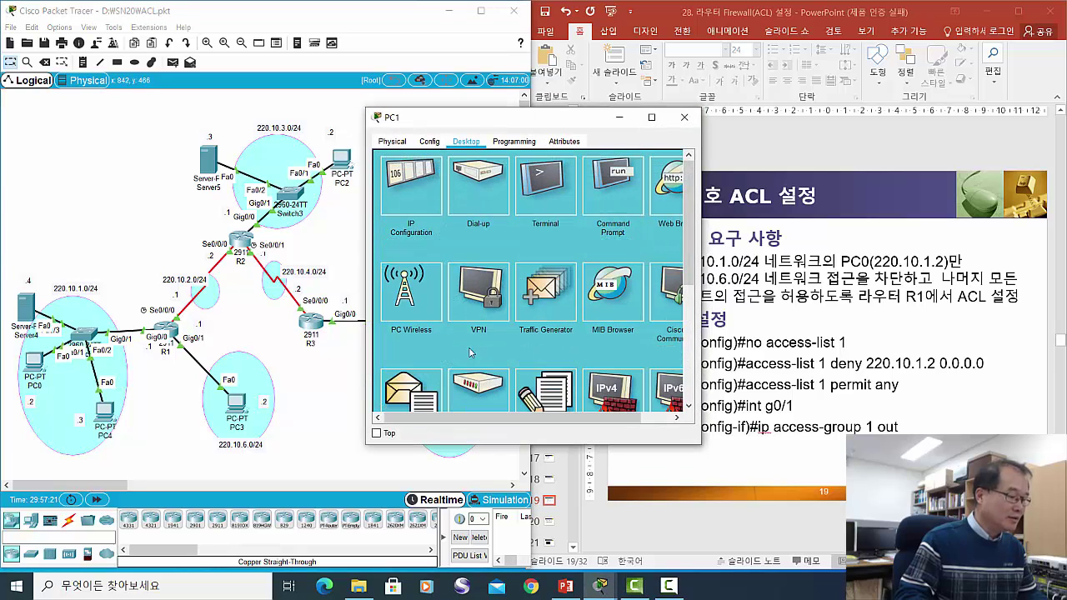
left_click(627, 214)
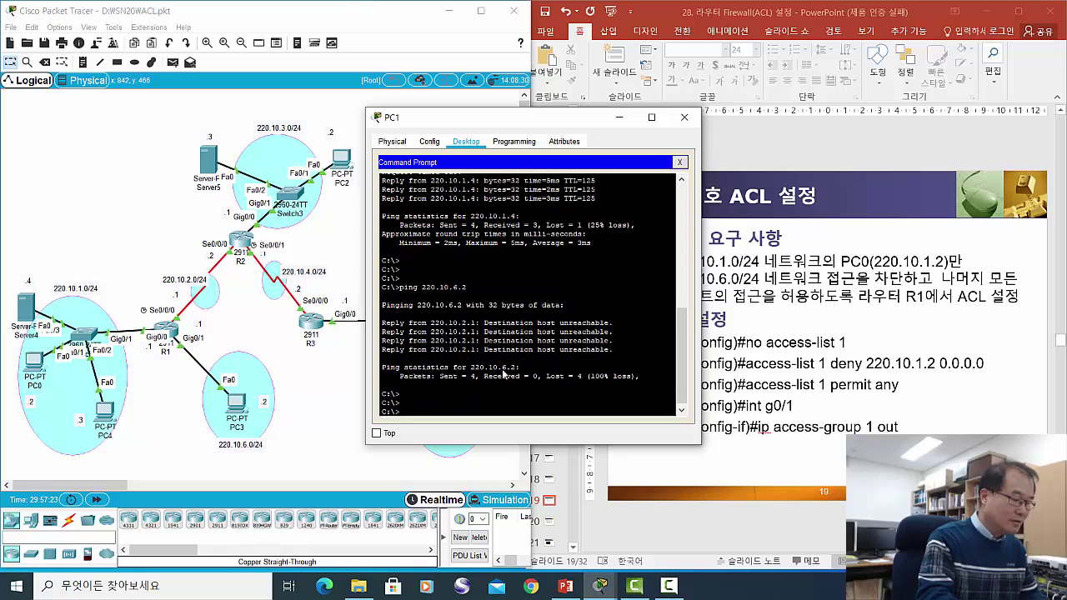
key("Up")
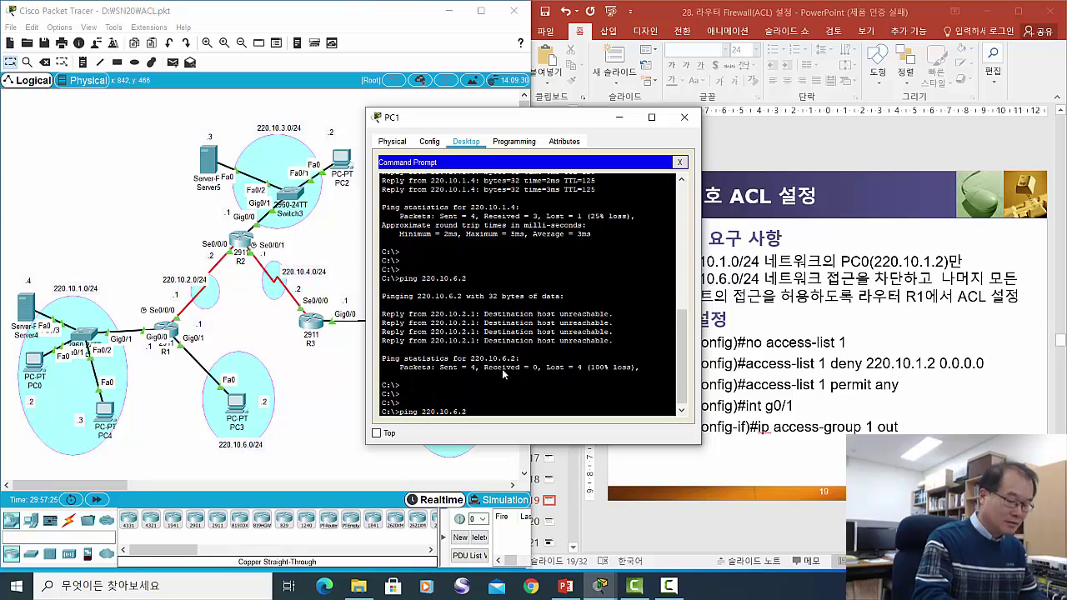
key("Return")
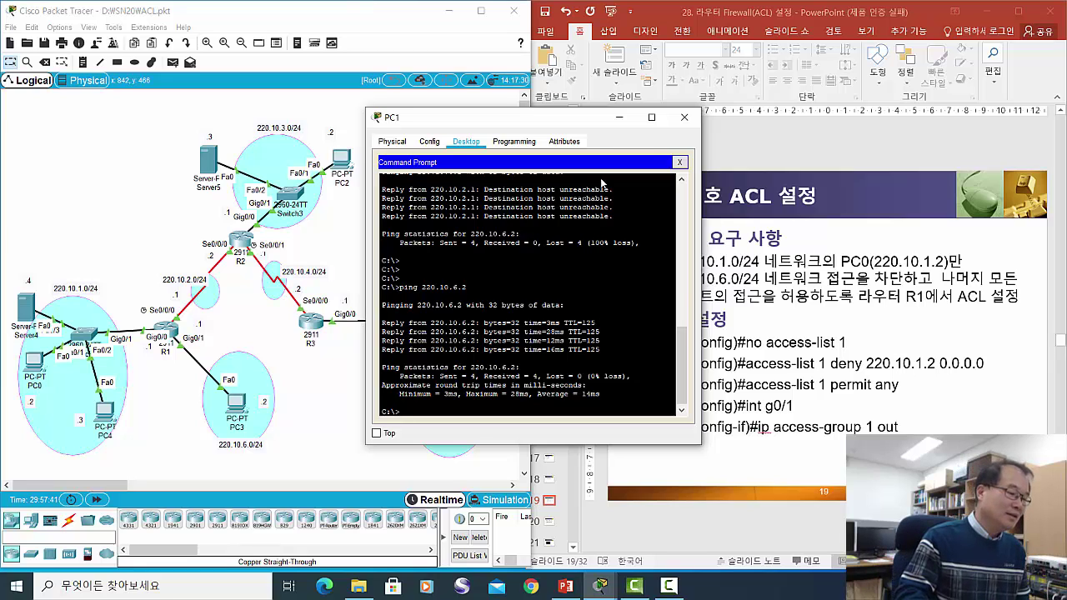
left_click(684, 120)
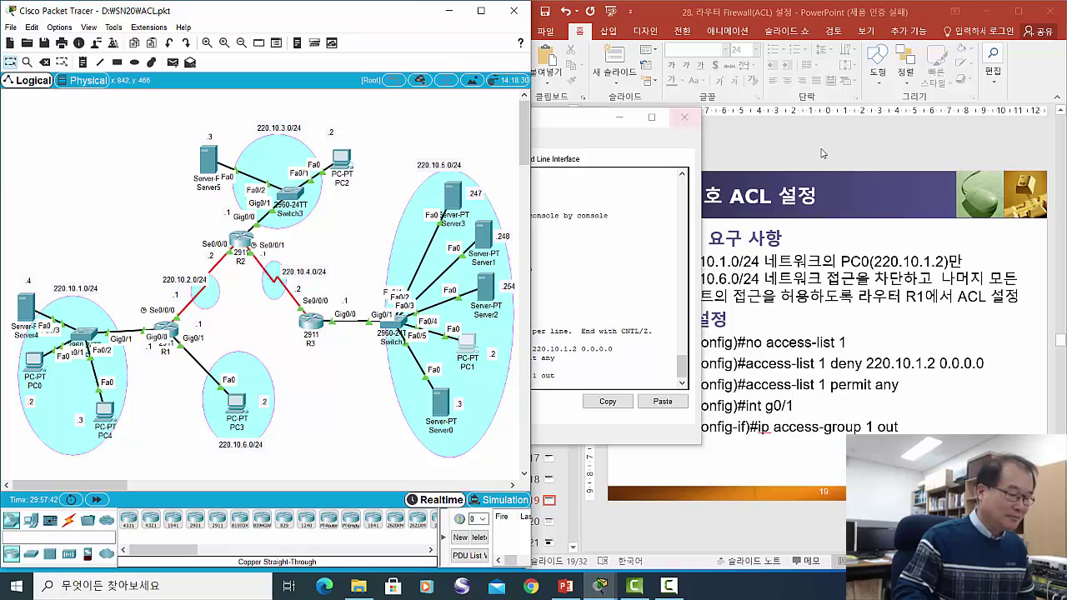
Close R1's window, switch to PowerPoint and advance to slide 20 with the ACL exercise for R3
left_click(684, 119)
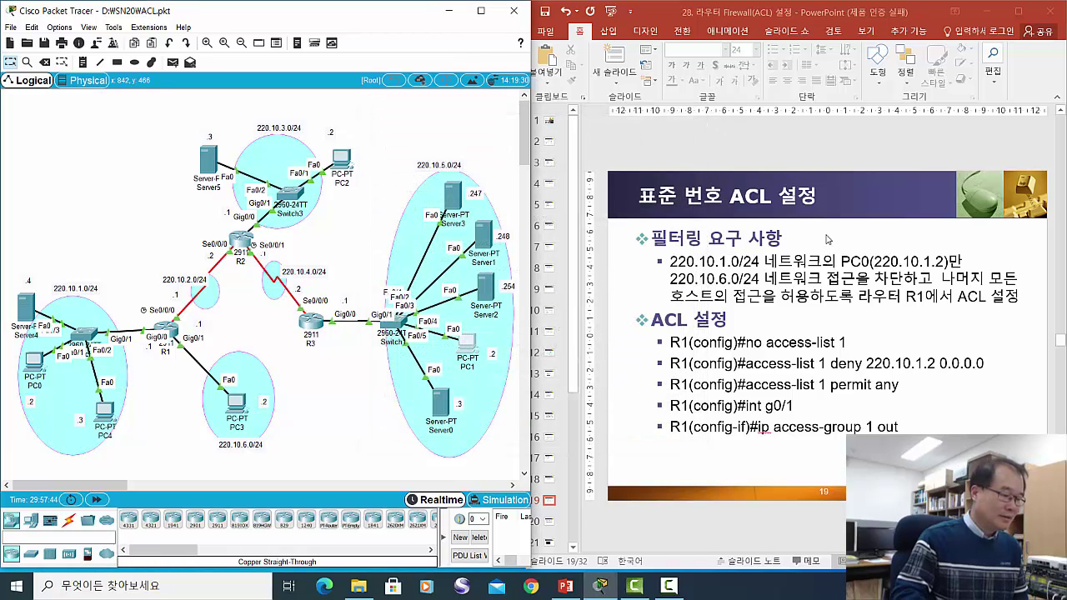
left_click(855, 291)
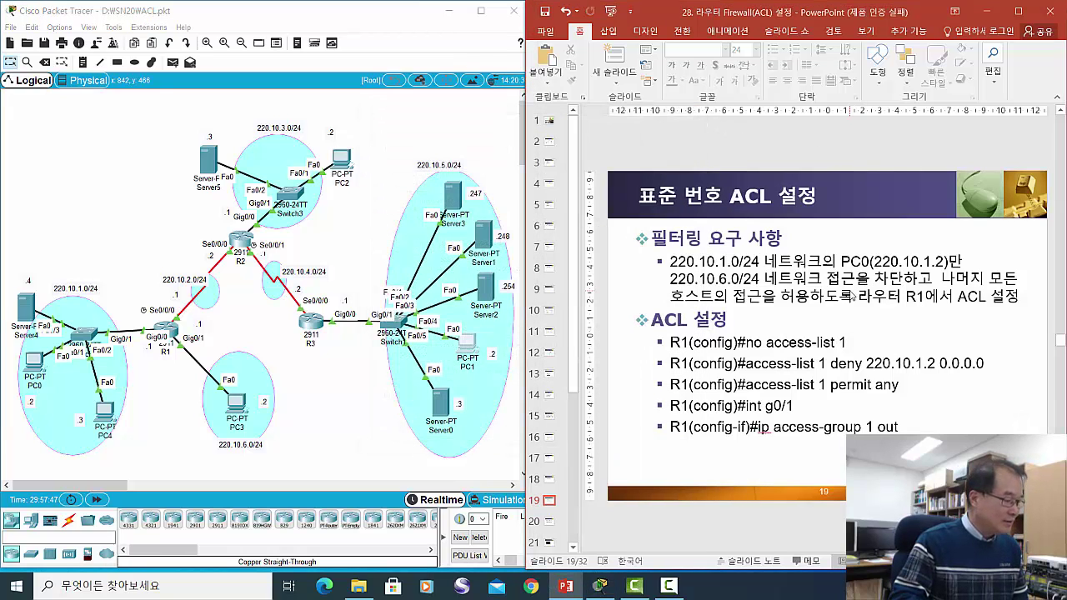
scroll(852, 298, "down", 1)
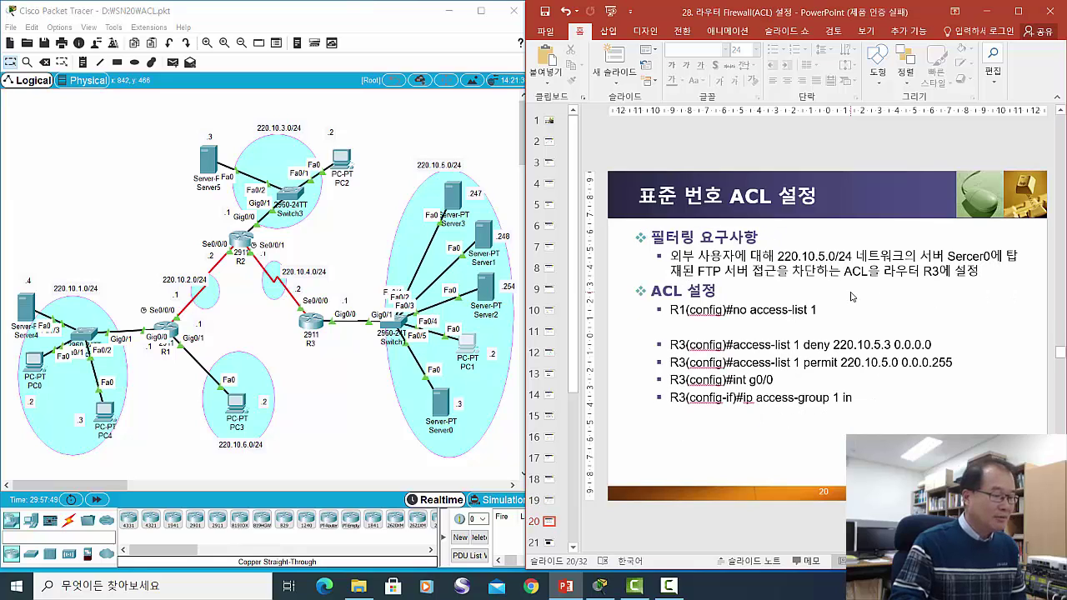
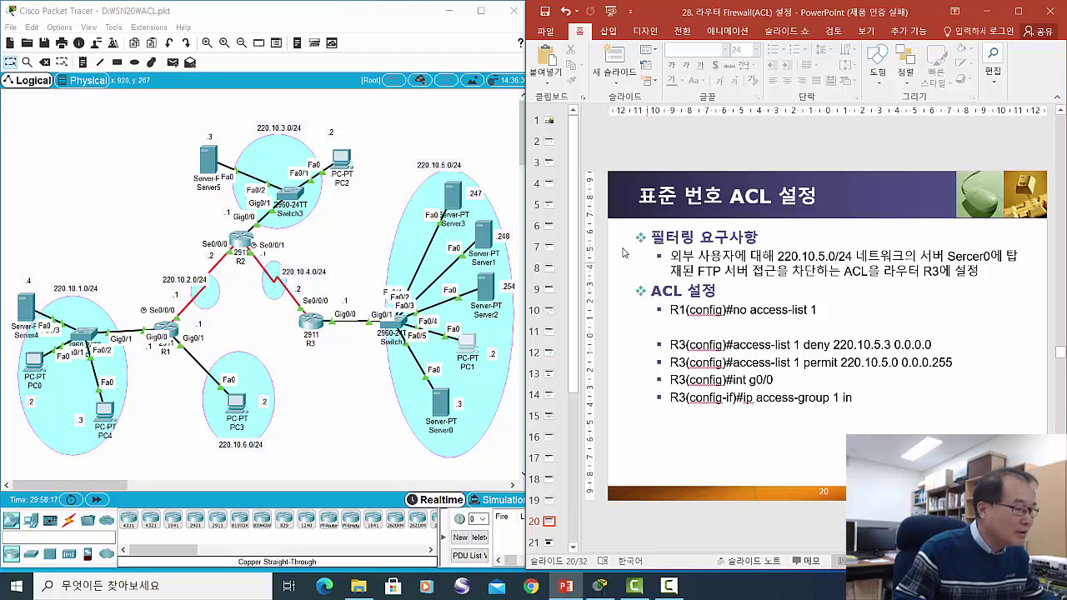
Examine the services offered by Server0 in the 220.10.5.0/24 network, and close its window
left_click(450, 172)
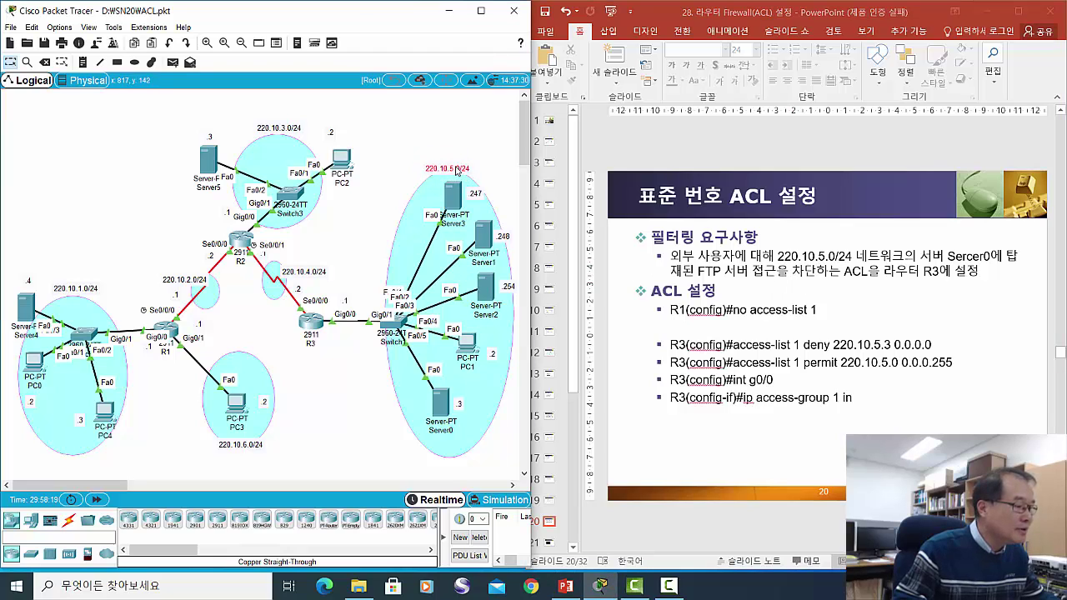
left_click_drag(456, 169, 456, 167)
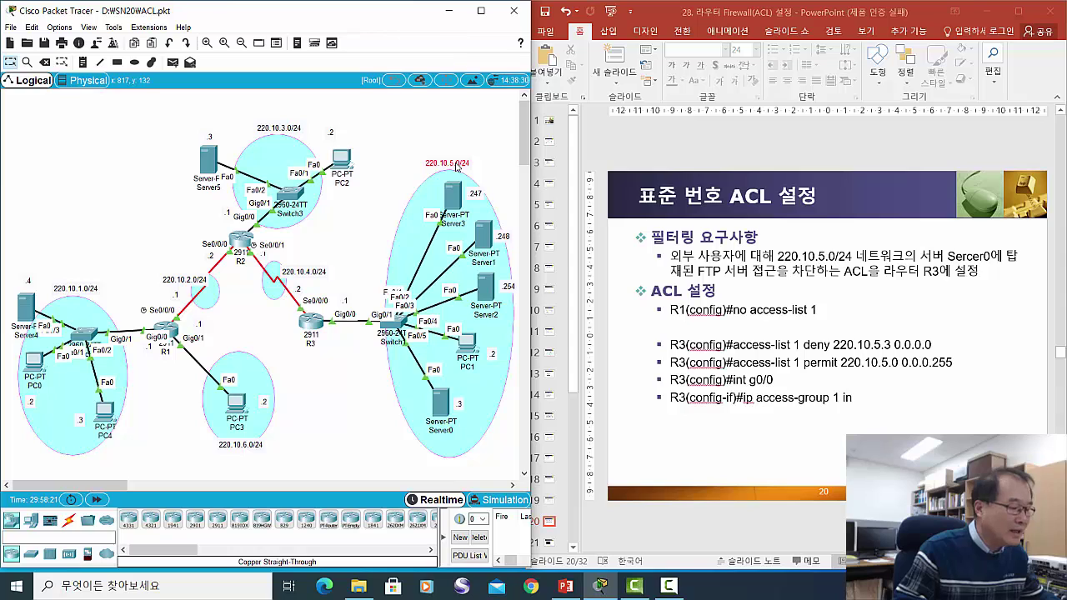
left_click(445, 408)
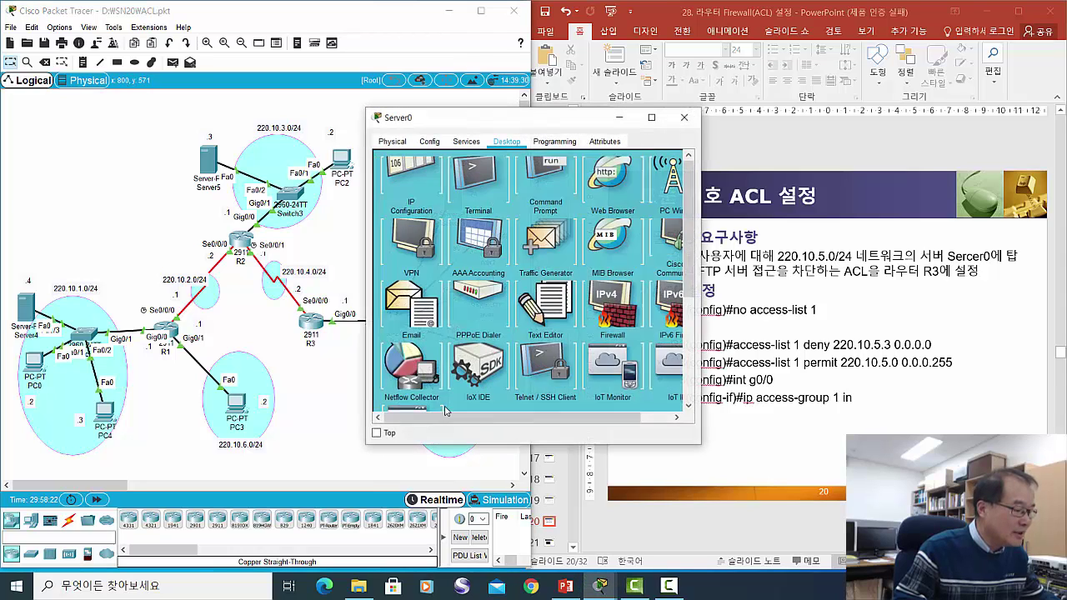
left_click(683, 117)
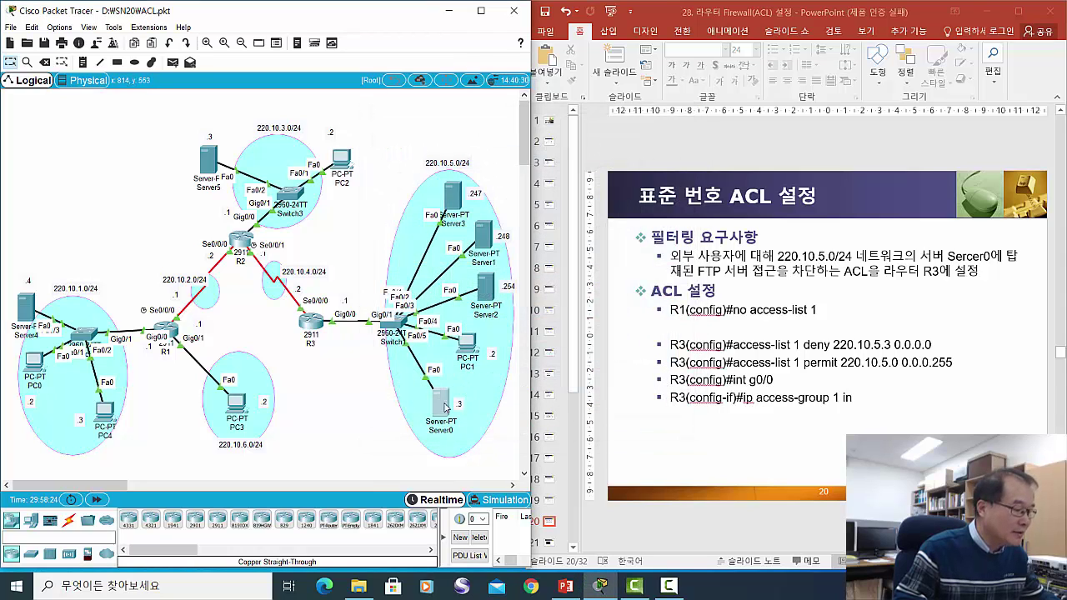
left_click(439, 415)
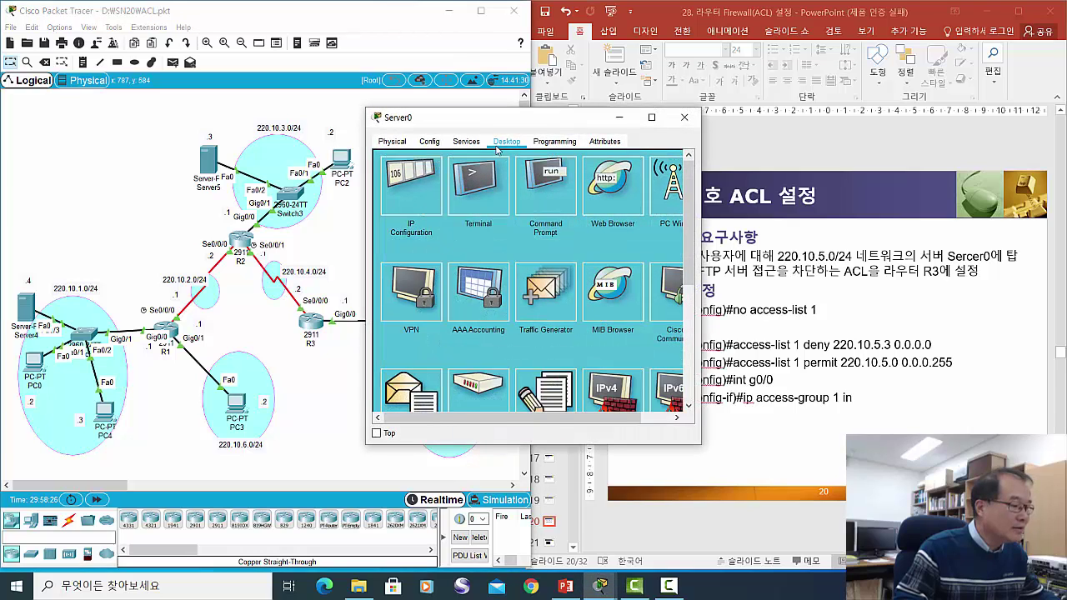
left_click(467, 141)
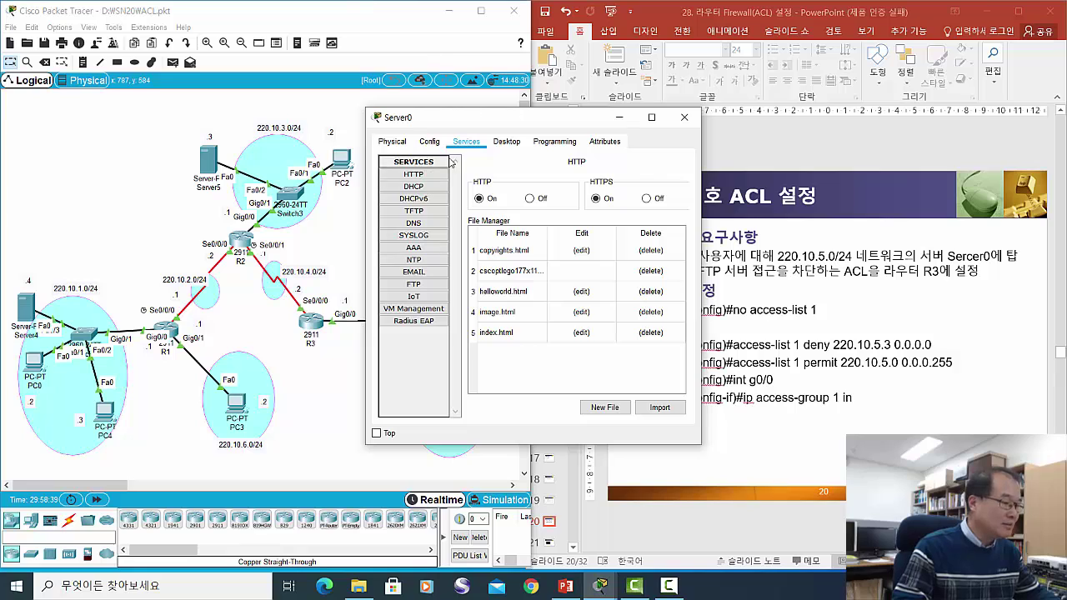
left_click(682, 118)
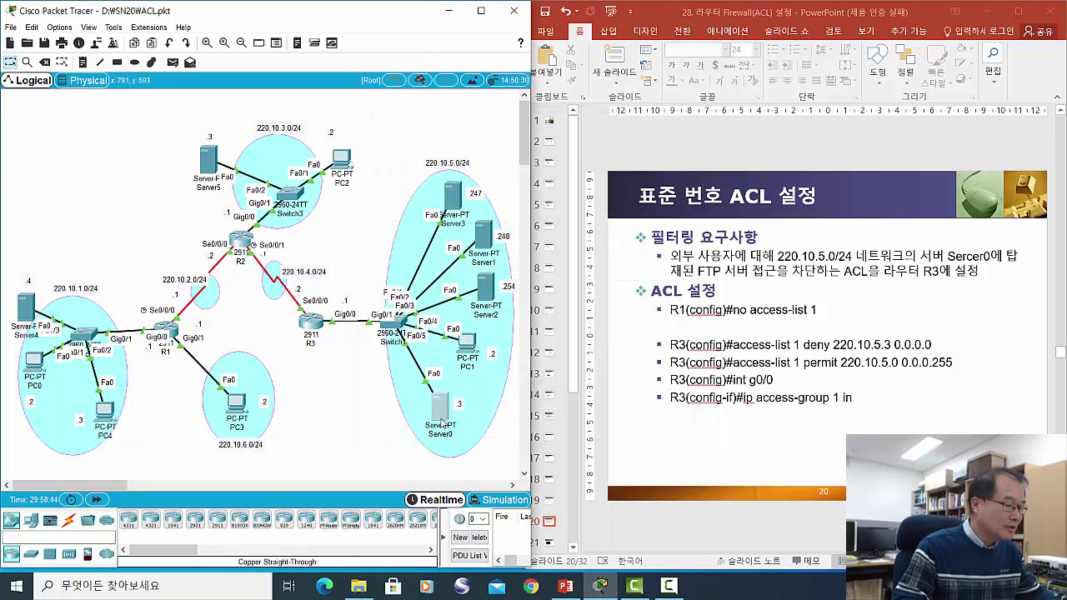
left_click_drag(441, 417, 443, 418)
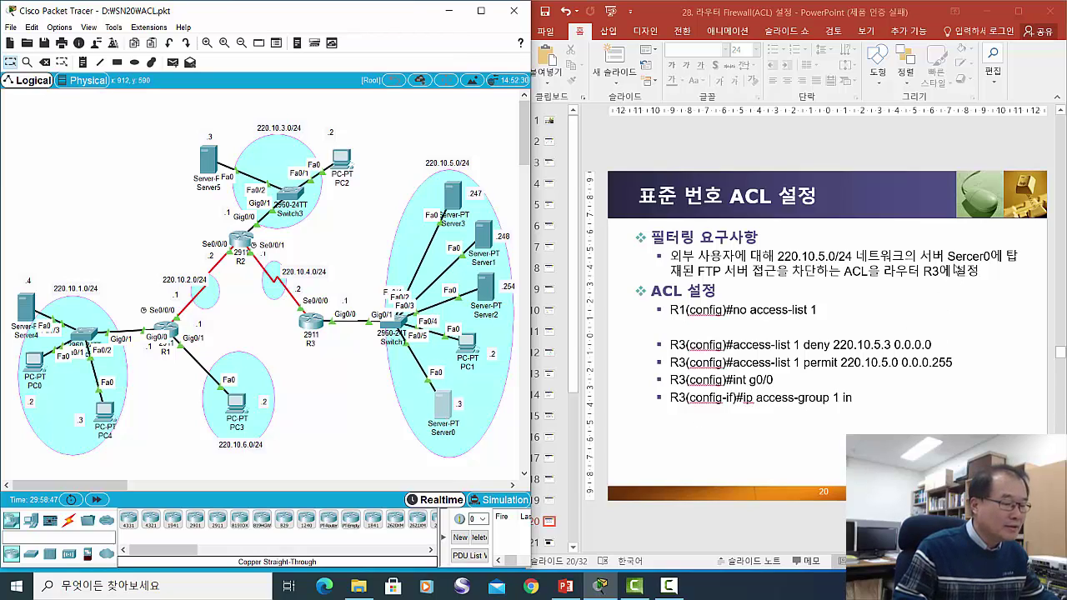
Switch to PowerPoint and highlight the phrase "FTP 서버 접근을 차단하는" in slide 20's filtering requirement
left_click(703, 278)
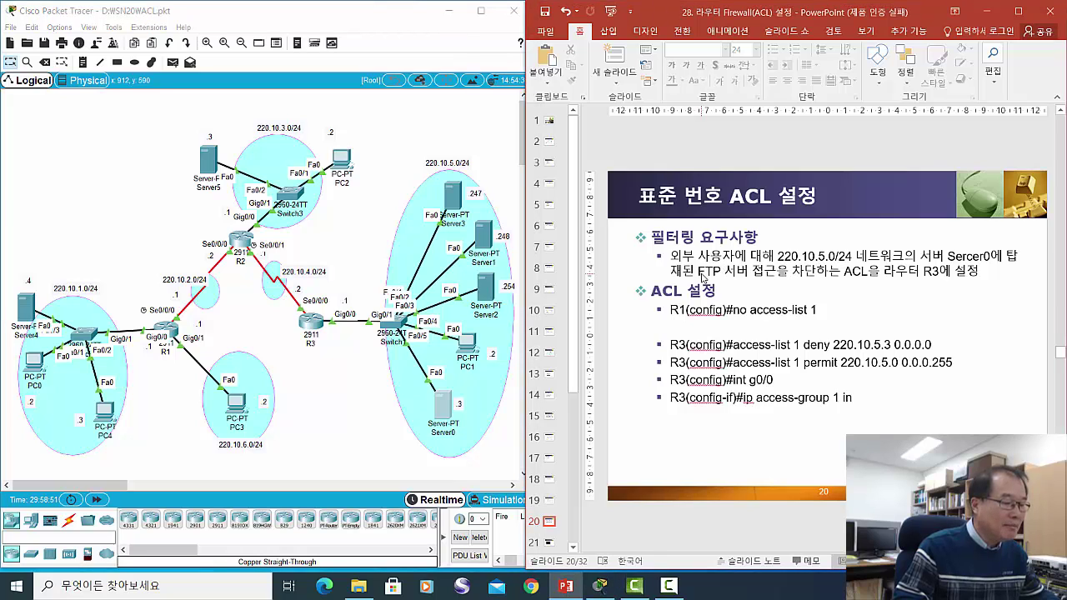
left_click_drag(701, 275, 823, 276)
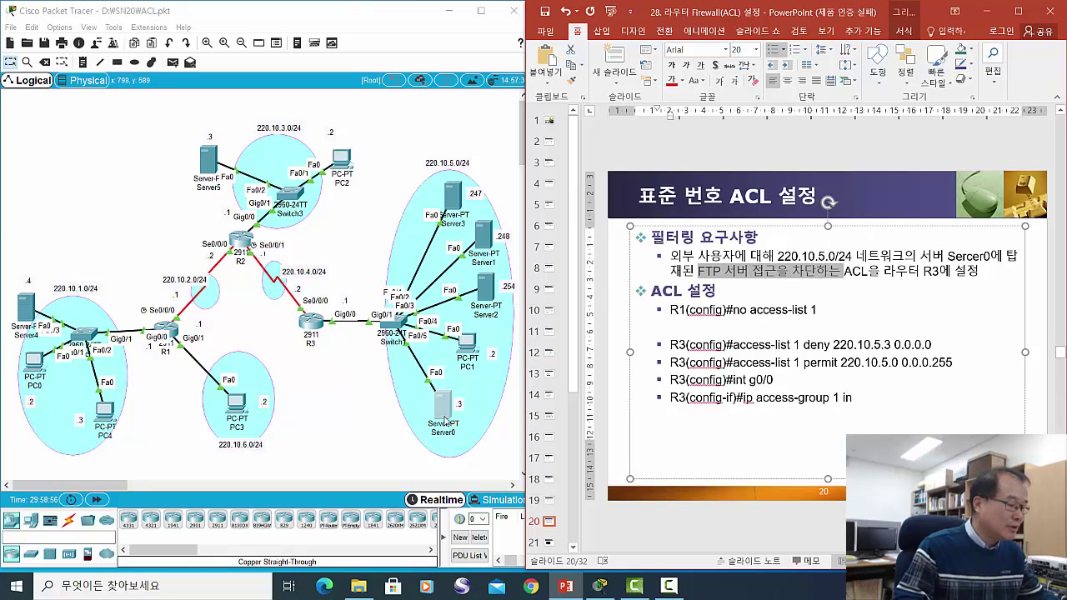
left_click(444, 417)
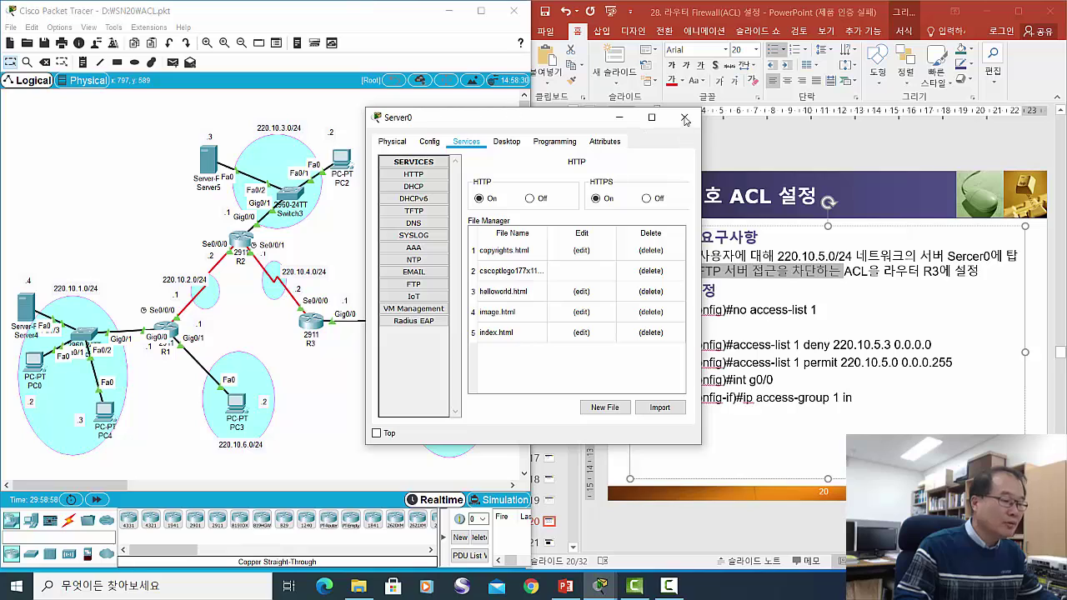
left_click(684, 117)
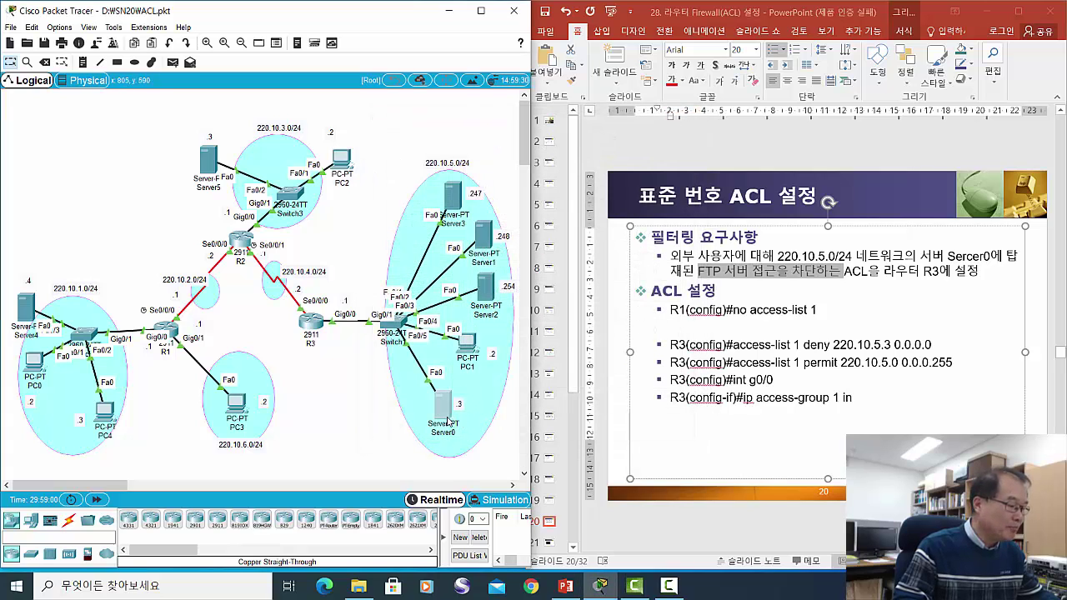
mouse_move(444, 421)
left_mouse_down()
mouse_move(432, 421)
mouse_move(442, 424)
left_mouse_up()
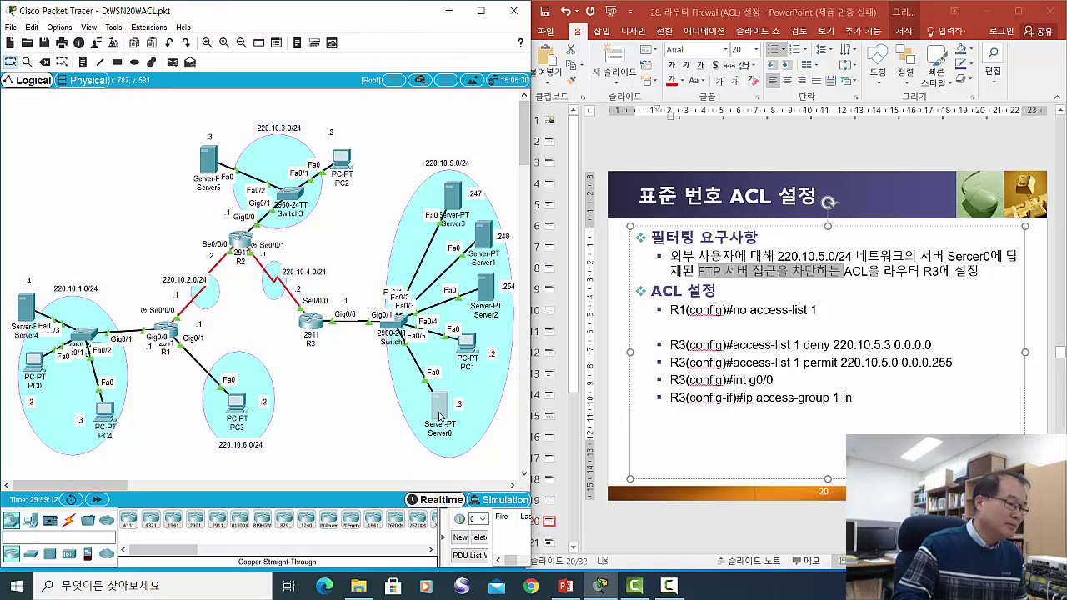
left_click(439, 406)
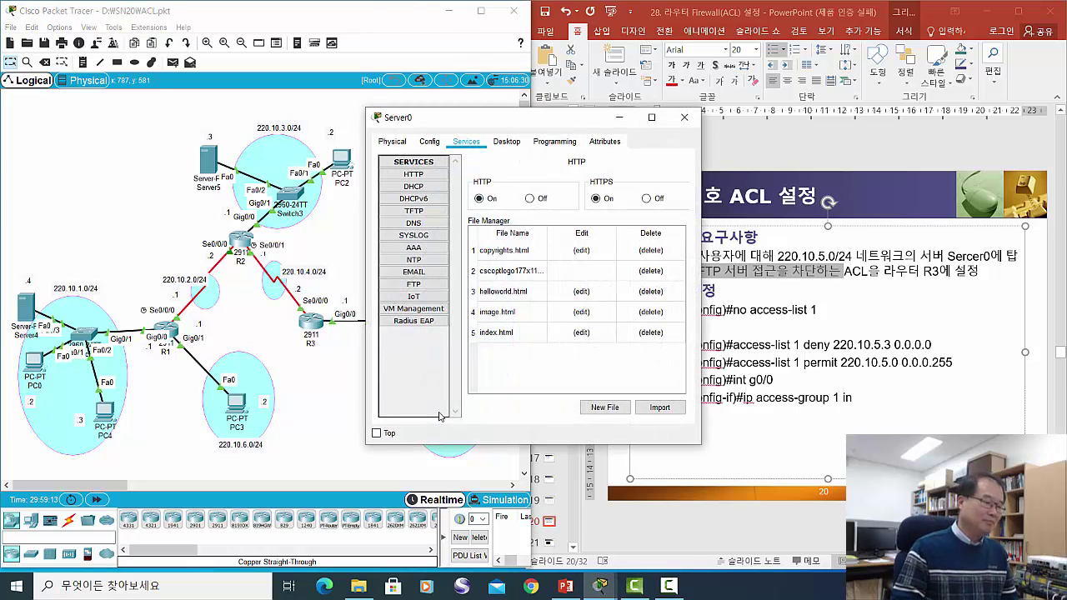
left_click(684, 117)
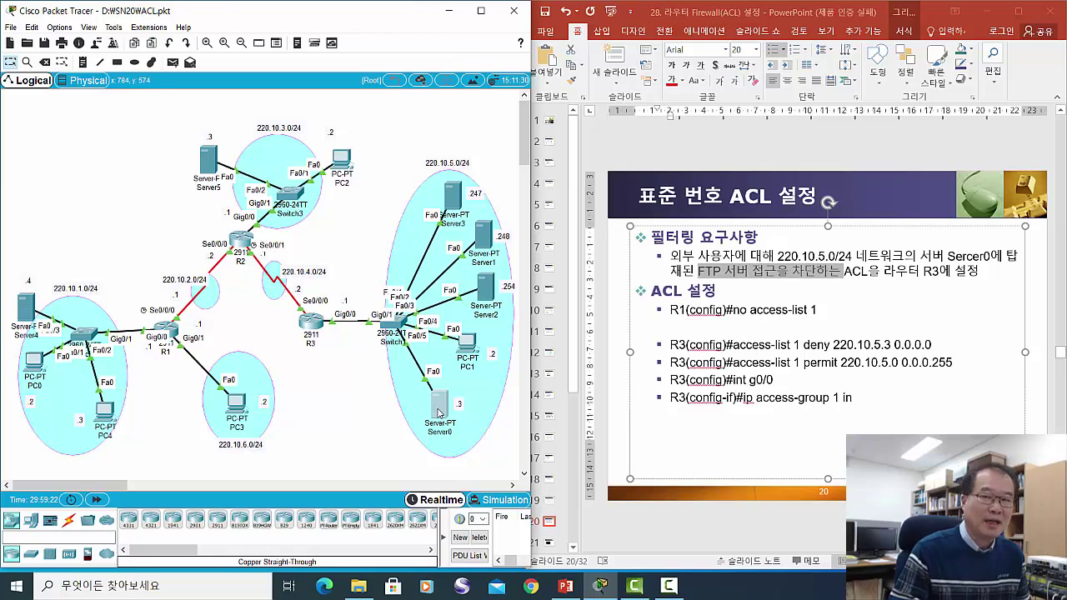
left_click_drag(310, 333, 314, 335)
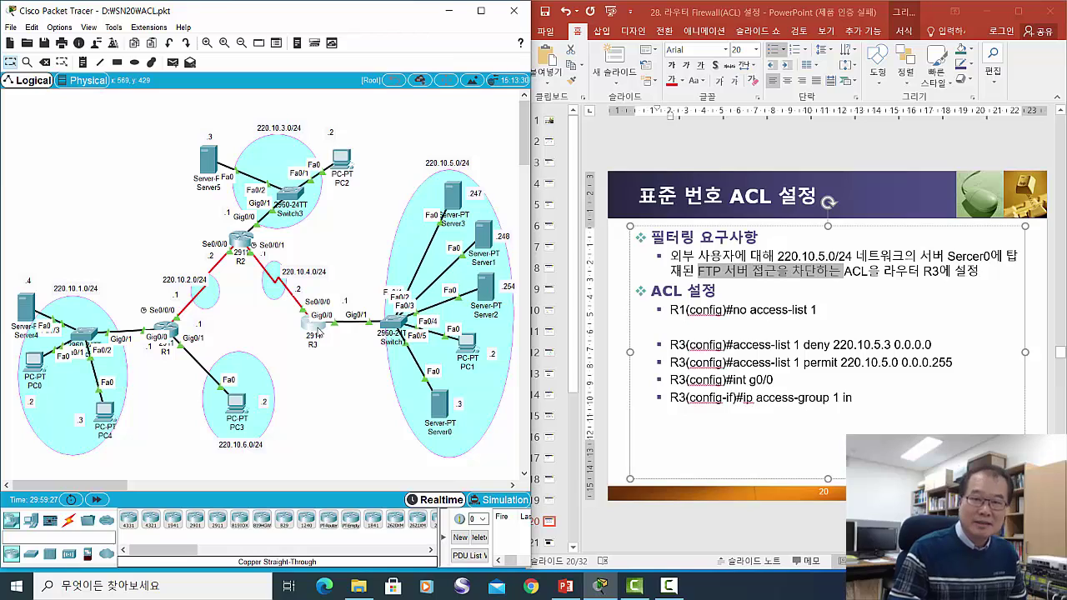
mouse_move(318, 331)
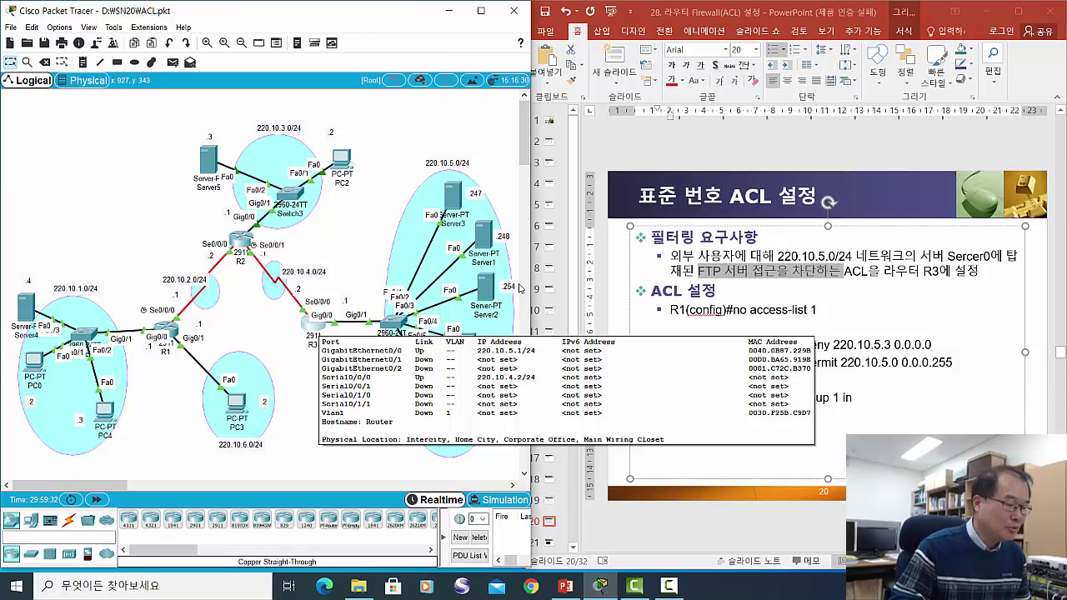
key("alt+Tab")
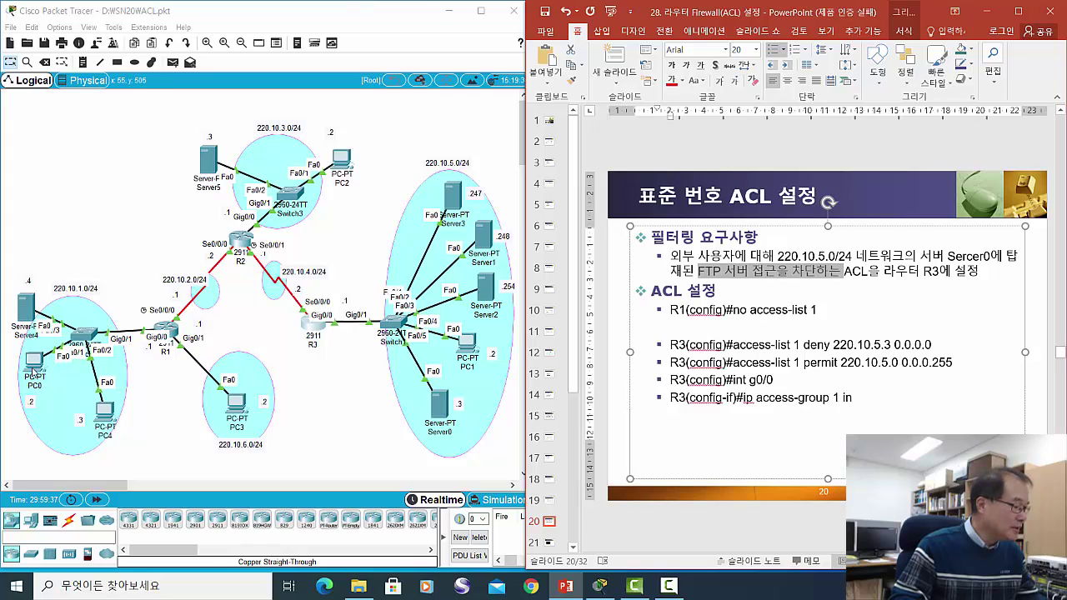
left_click_drag(35, 373, 31, 377)
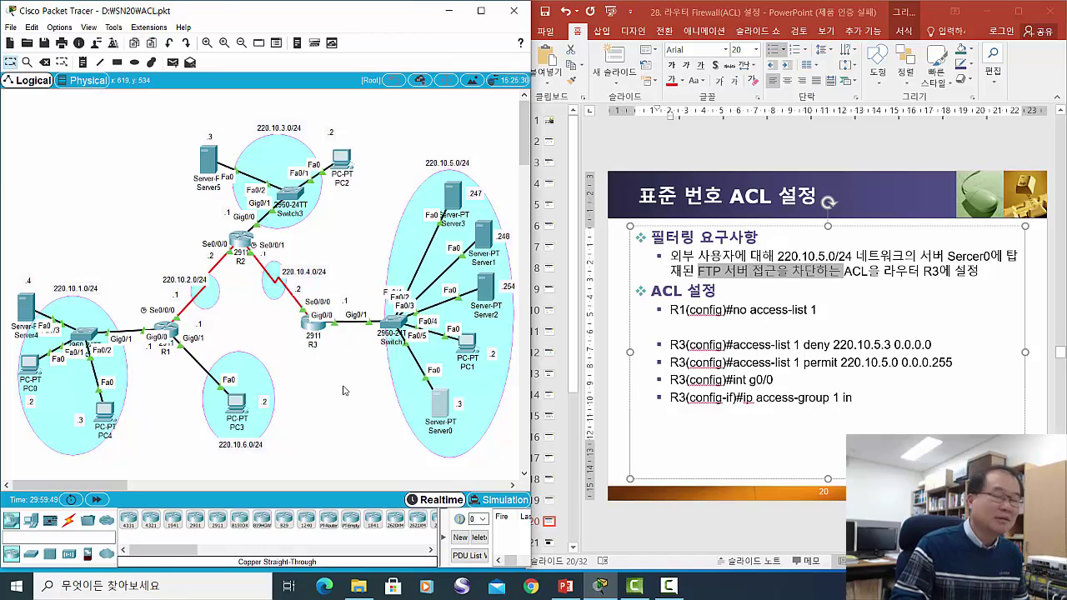
Remove access list 1 on R1 with "no access-list 1", and close R1's window
left_click(166, 327)
left_click_drag(536, 121, 454, 137)
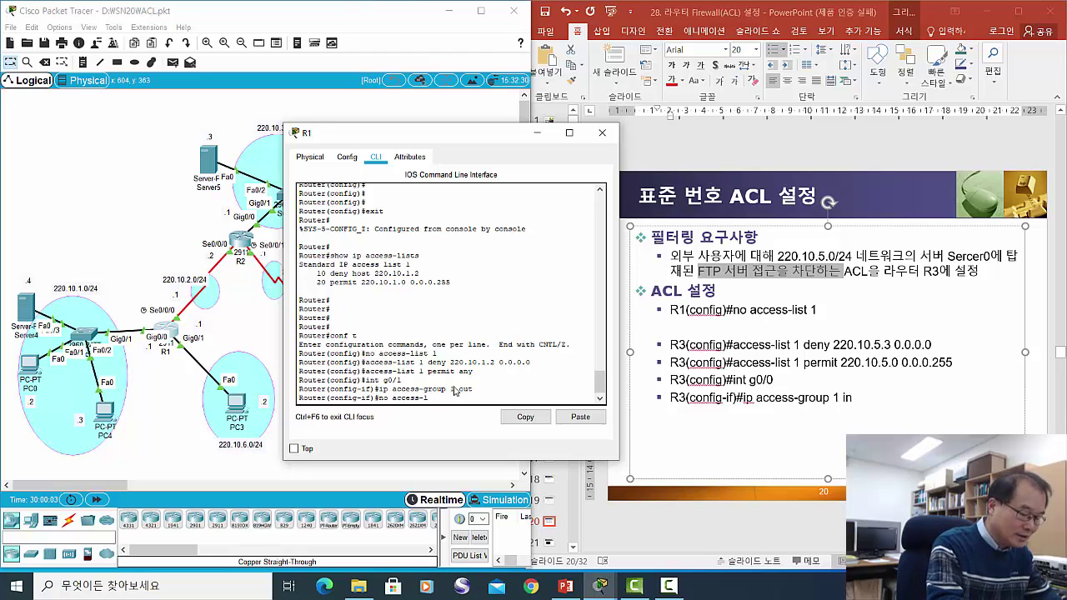
type("ist")
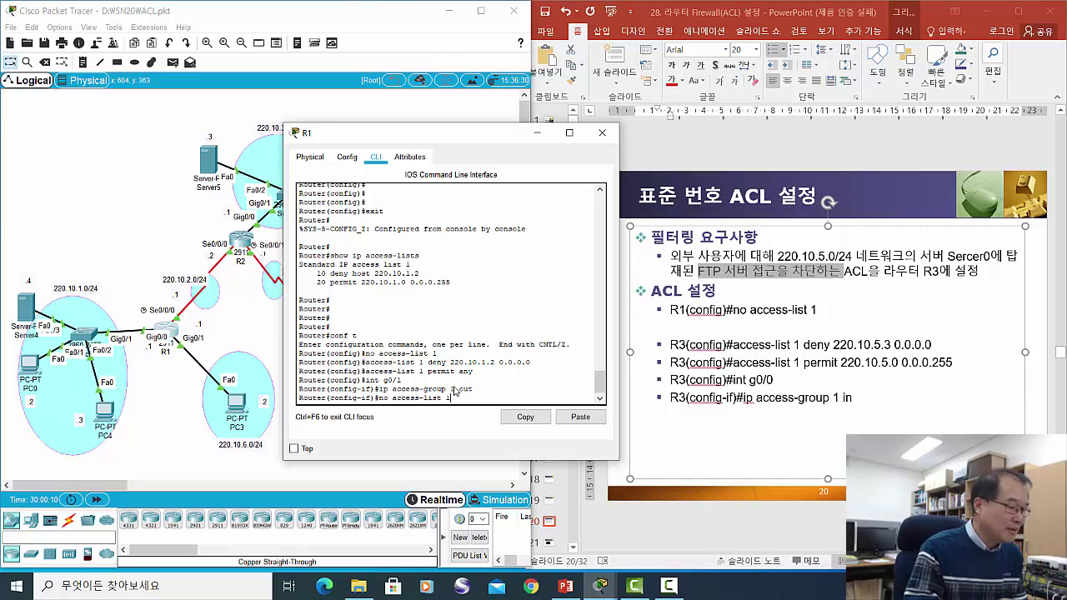
type("1")
key("Return")
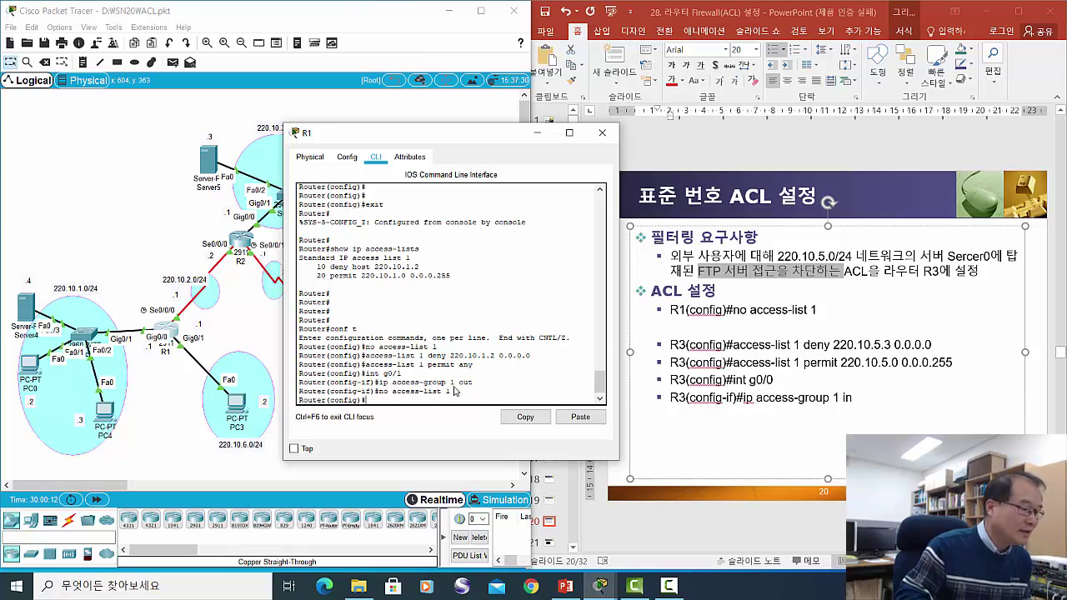
left_click(602, 133)
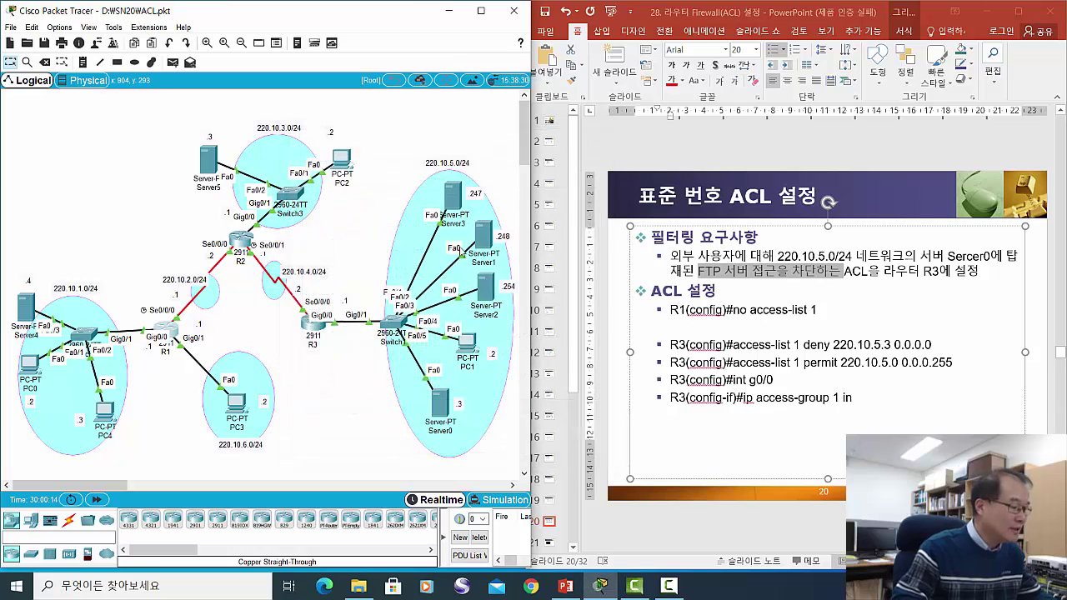
Open R3's command line and enter privileged mode and global configuration mode with "enable" and "conf t"
left_click(317, 331)
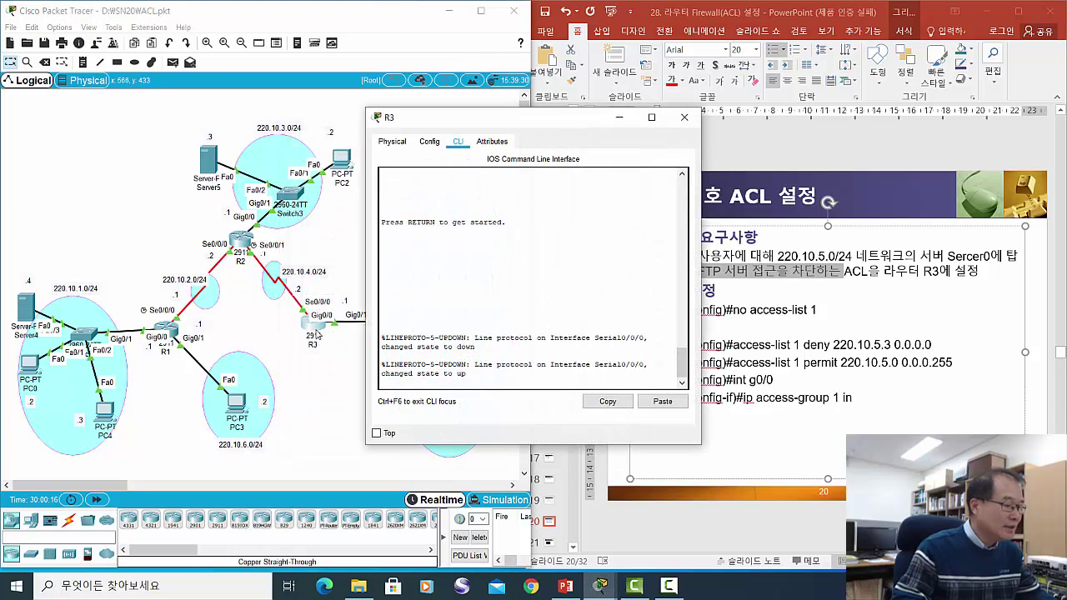
left_click_drag(578, 121, 504, 137)
key("Return")
key("Return")
key("Return")
key("Return")
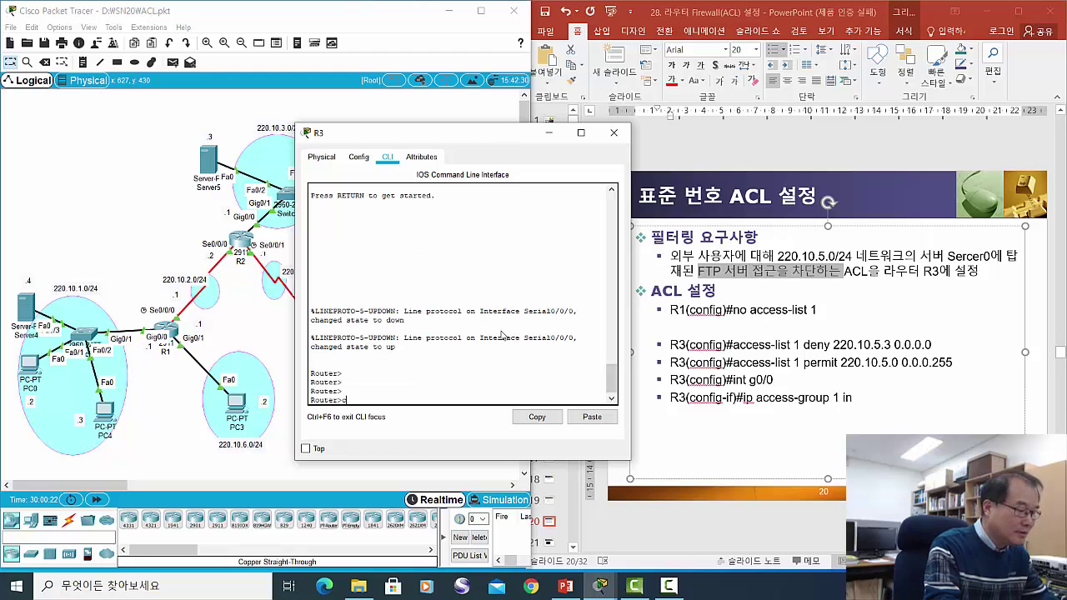
type("enable")
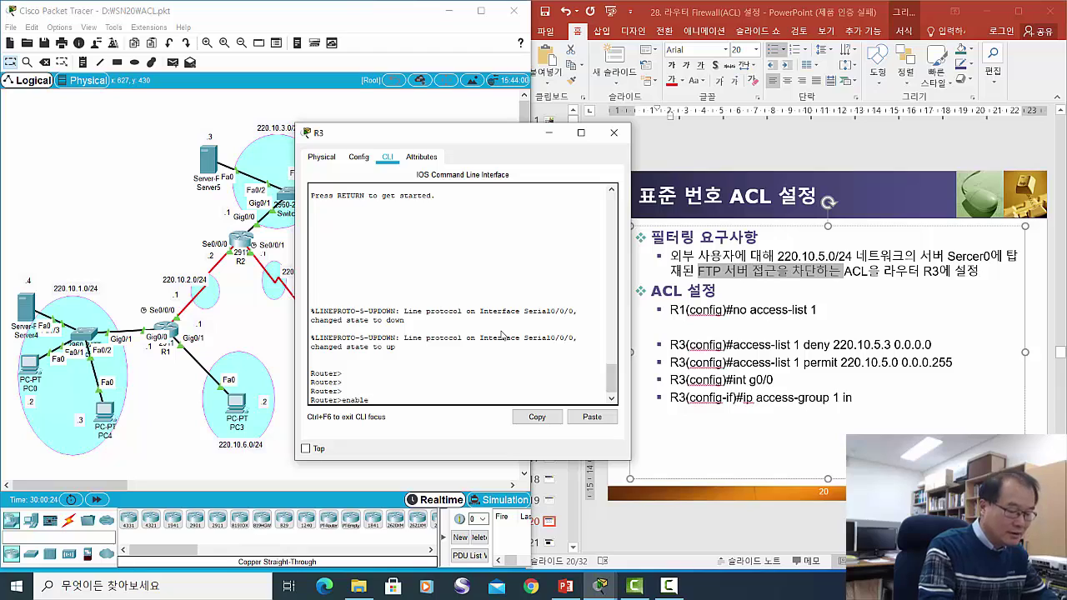
key("Return")
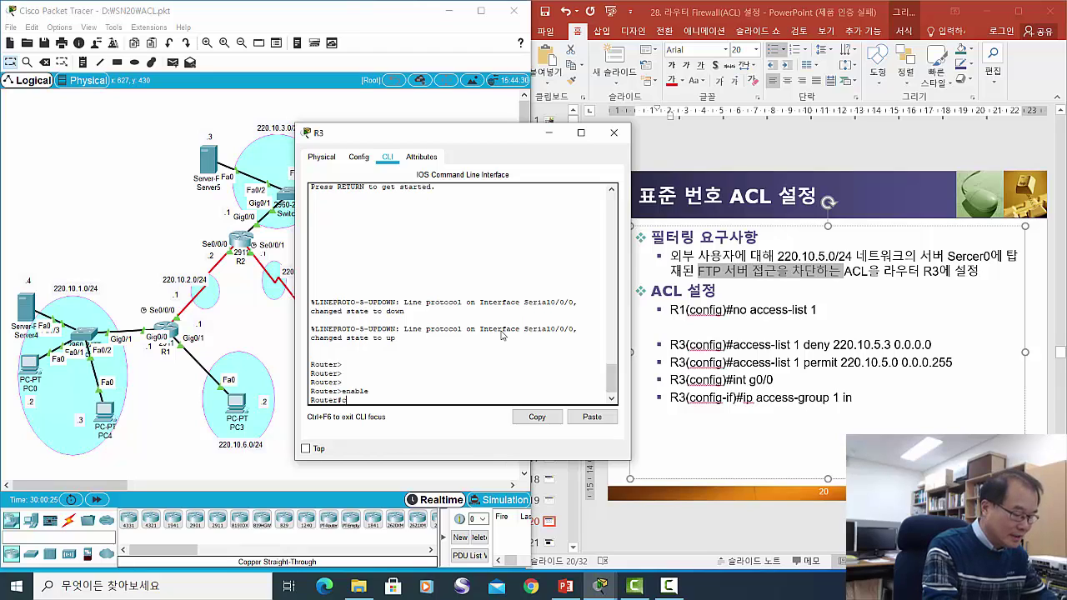
type("conf t")
key("Return")
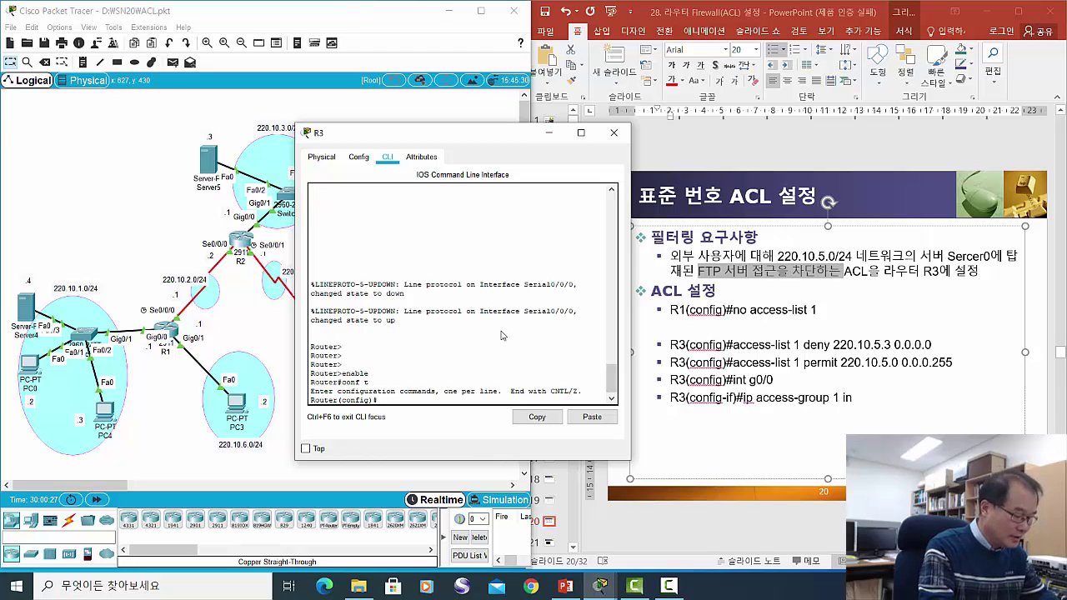
Try to add an ACL 1 entry on R3 with "access-list 1 220.10.5.3 0.0.0.0"
type("access-list 1")
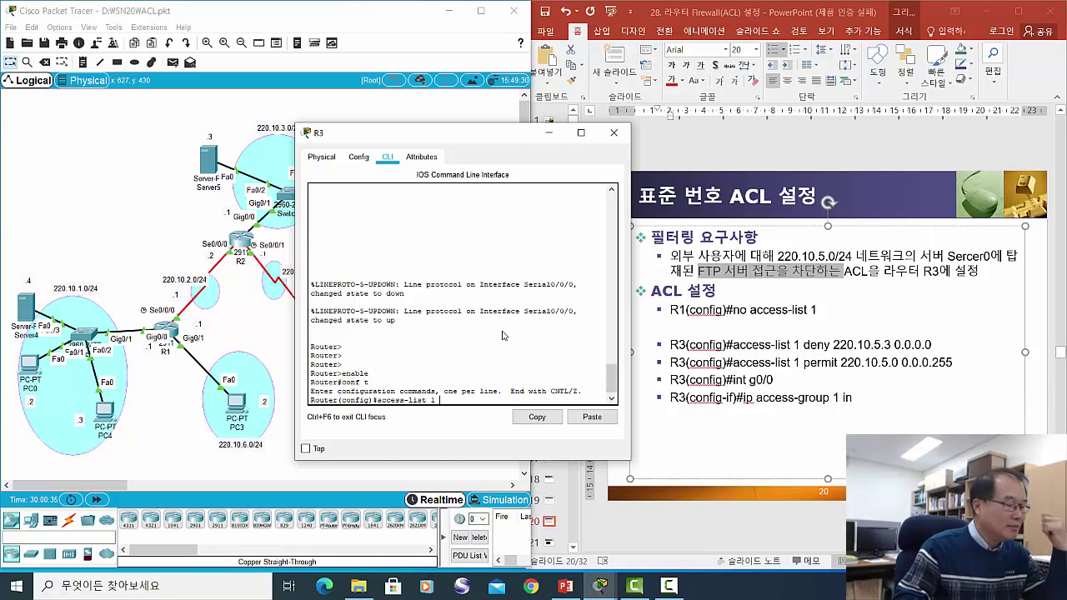
left_click_drag(509, 142, 742, 45)
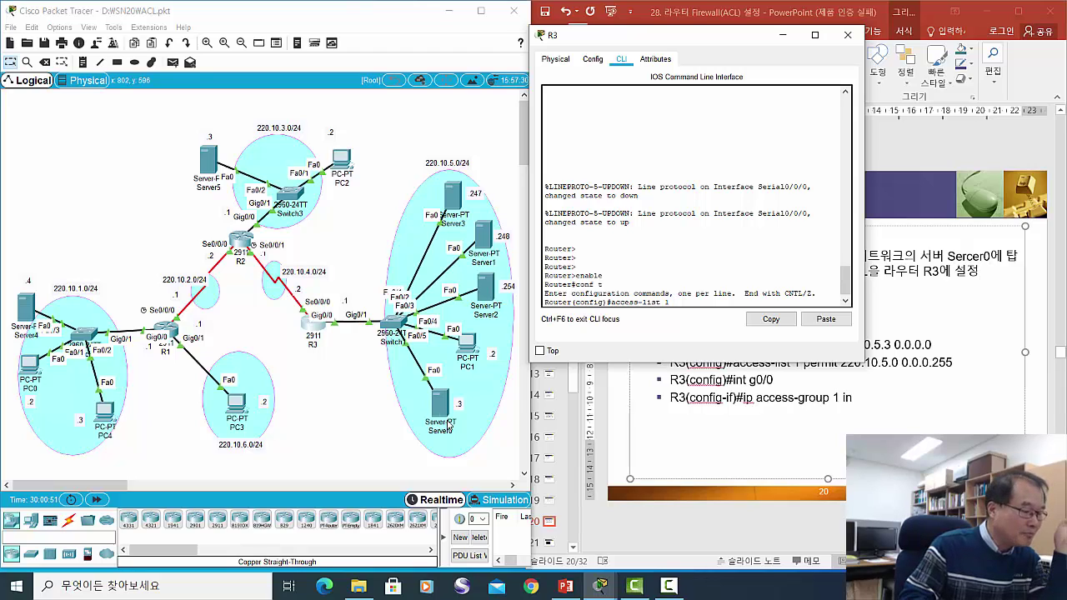
left_click_drag(447, 413, 438, 417)
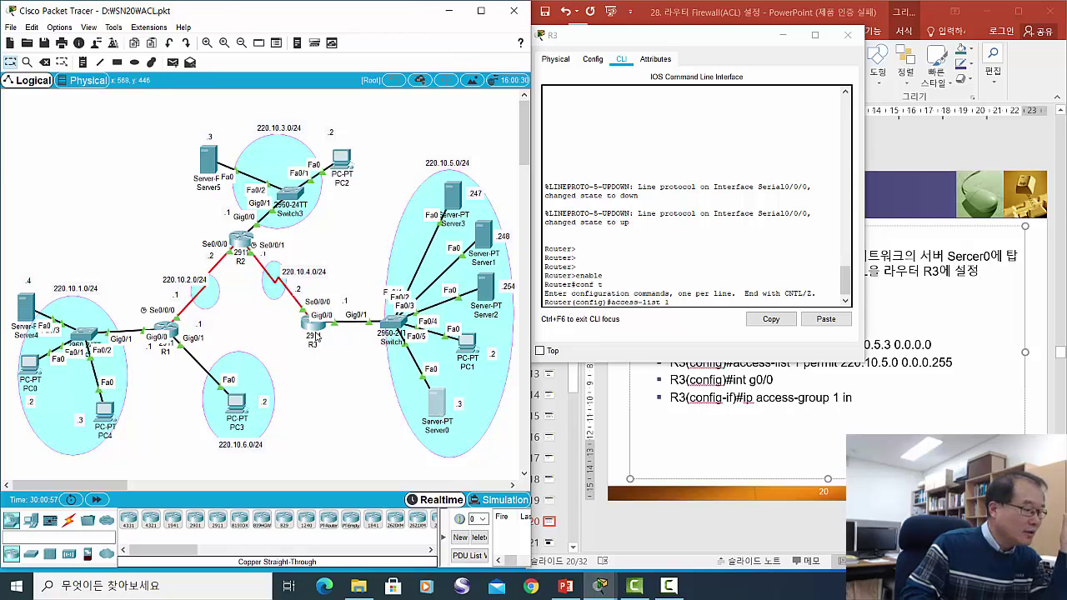
left_click_drag(317, 336, 312, 335)
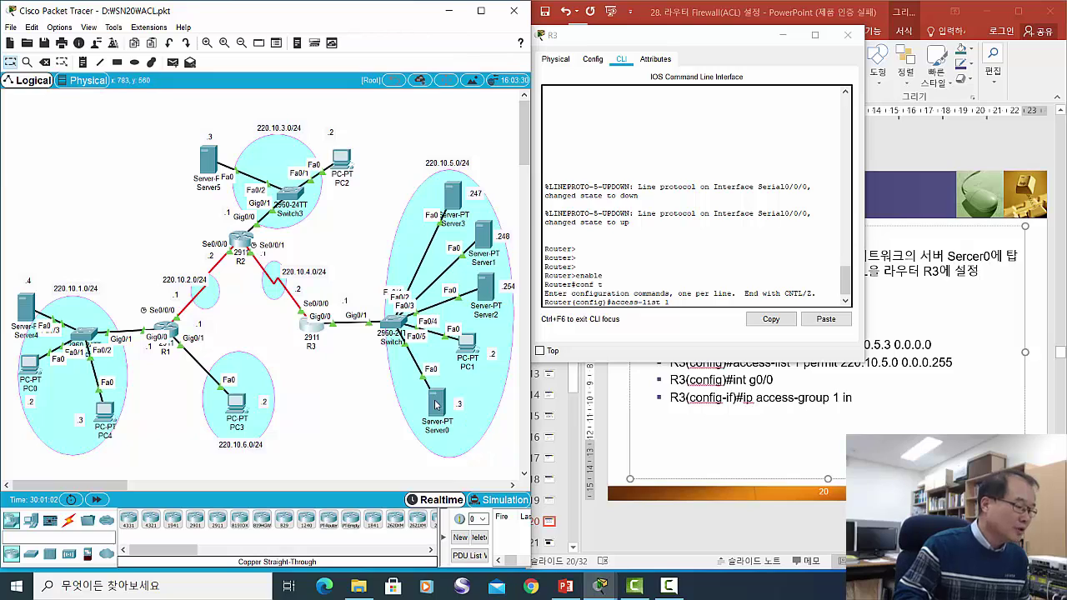
left_click_drag(435, 405, 439, 408)
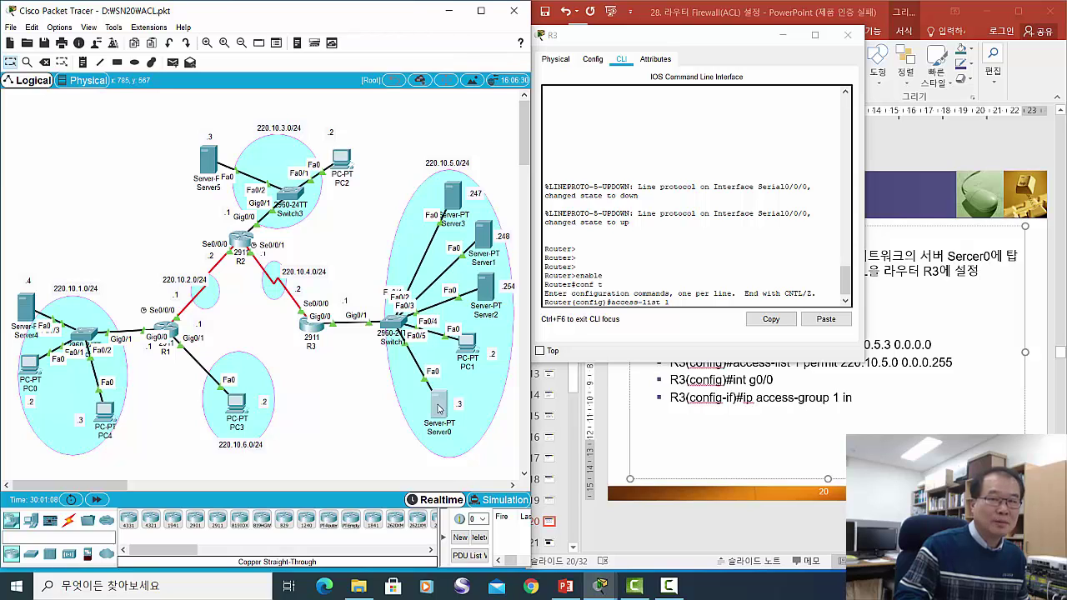
left_click_drag(438, 408, 434, 405)
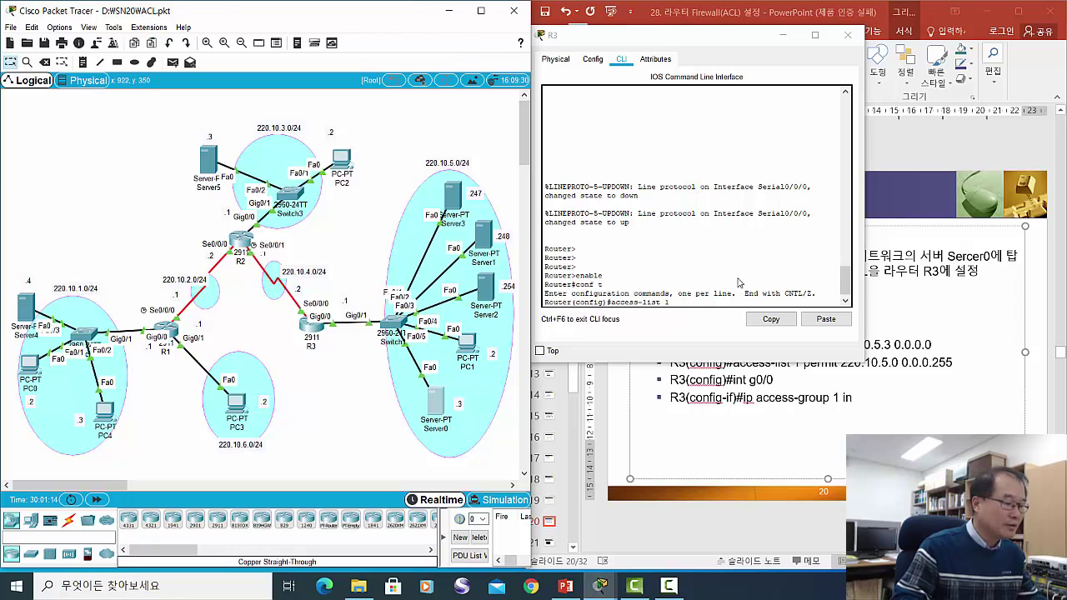
left_click(737, 282)
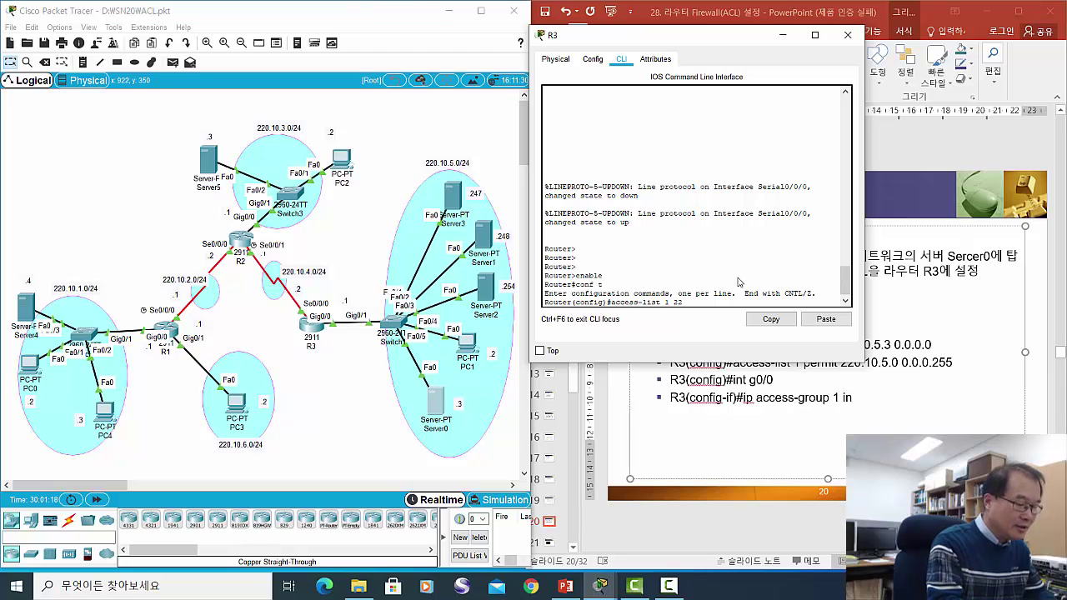
type("0.10.5.")
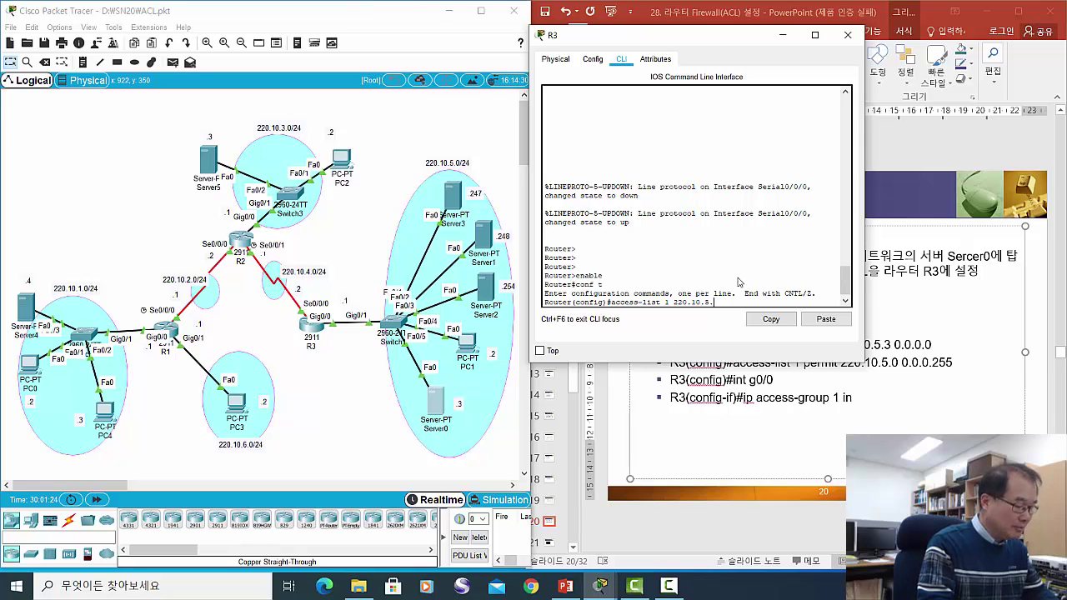
type("3 0.0")
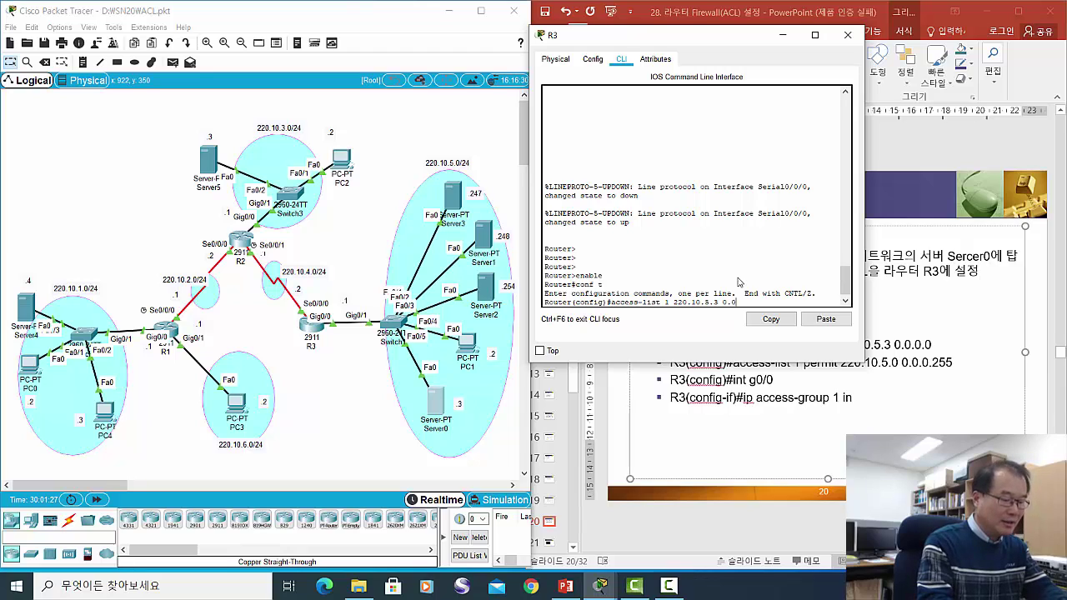
type(".0.0")
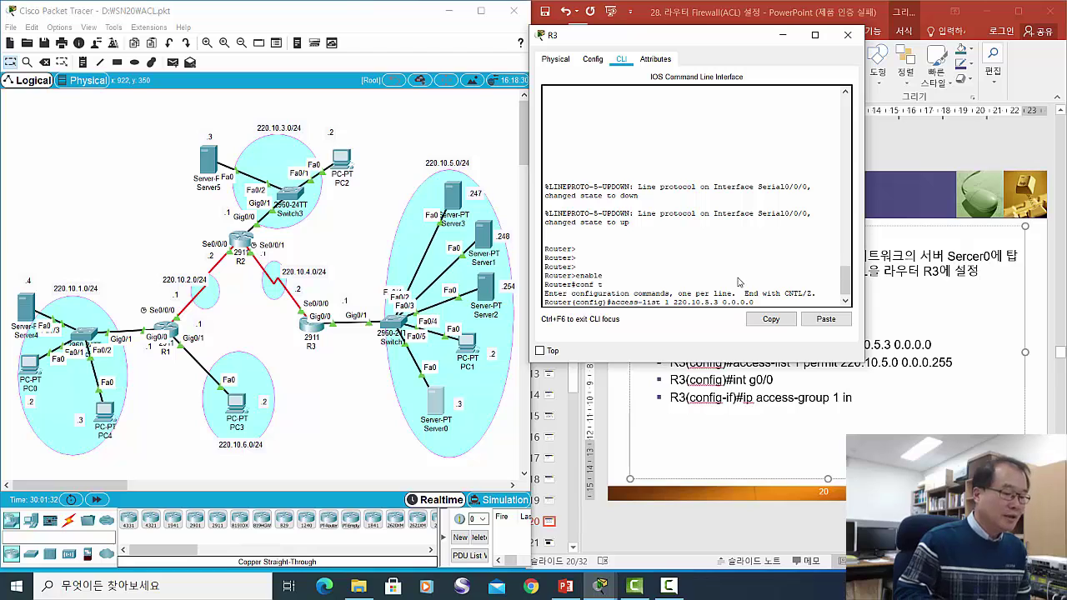
left_click_drag(702, 46, 664, 95)
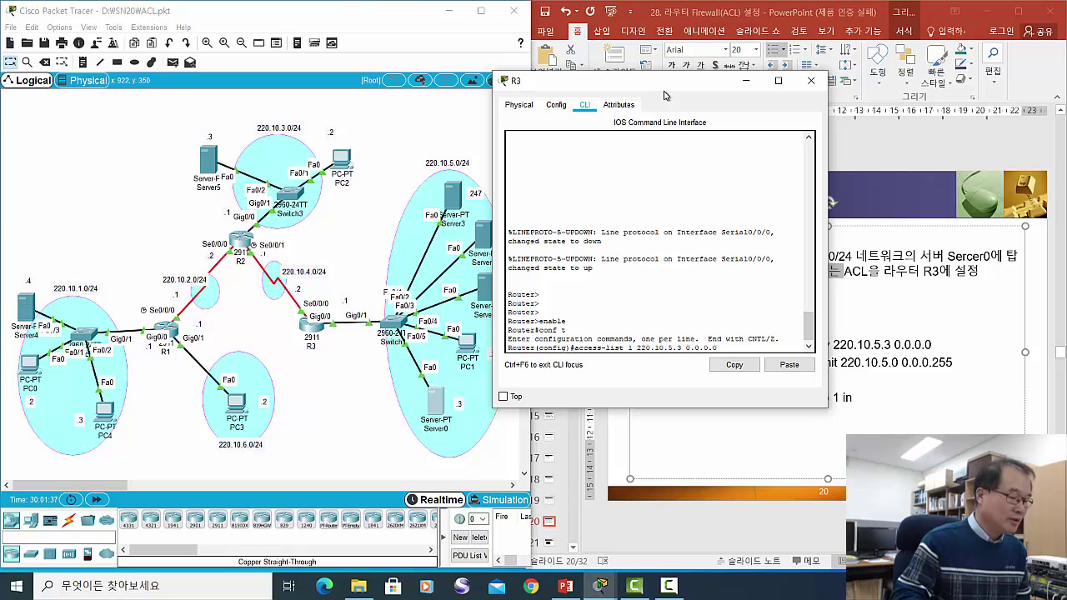
left_click_drag(664, 95, 507, 146)
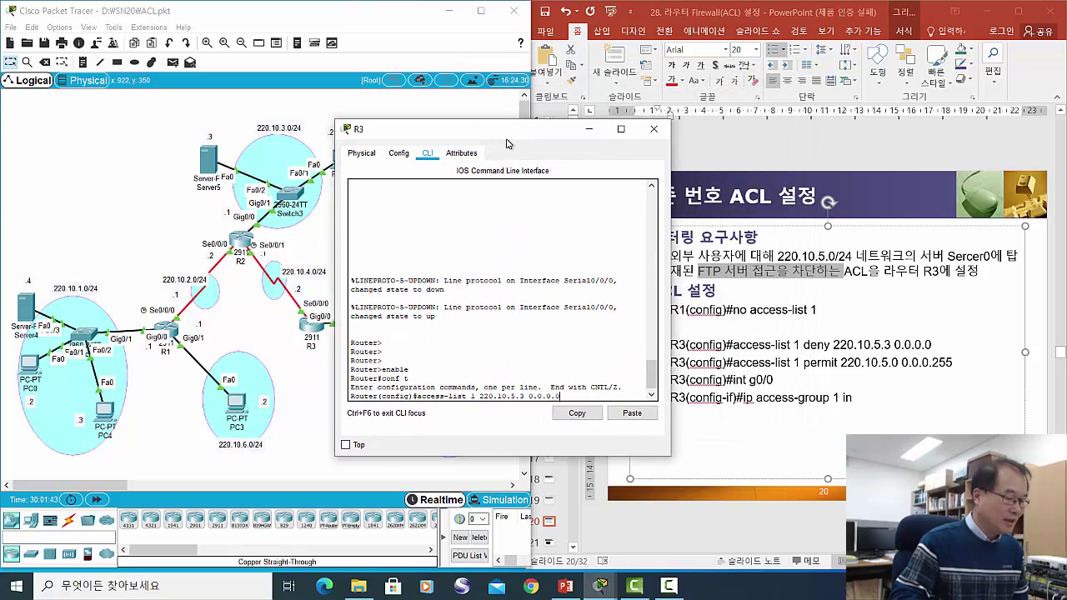
key("Return")
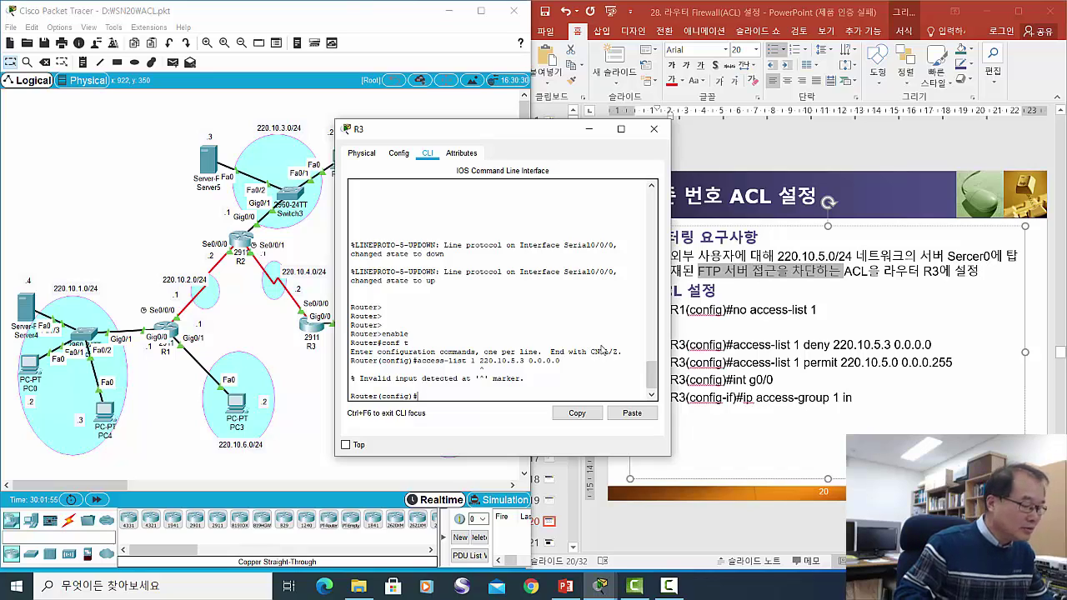
Recall the rejected command on R3, insert the deny action, and submit "access-list 1 deny 220.10.5.3 0.0.0.0"
key("Up")
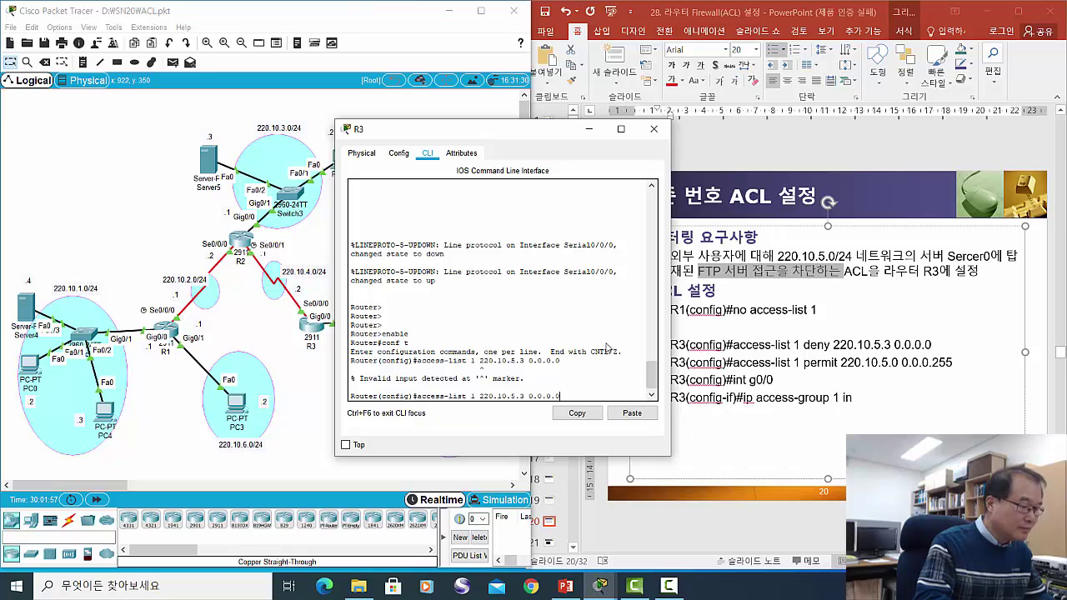
key("Left")
key("Left")
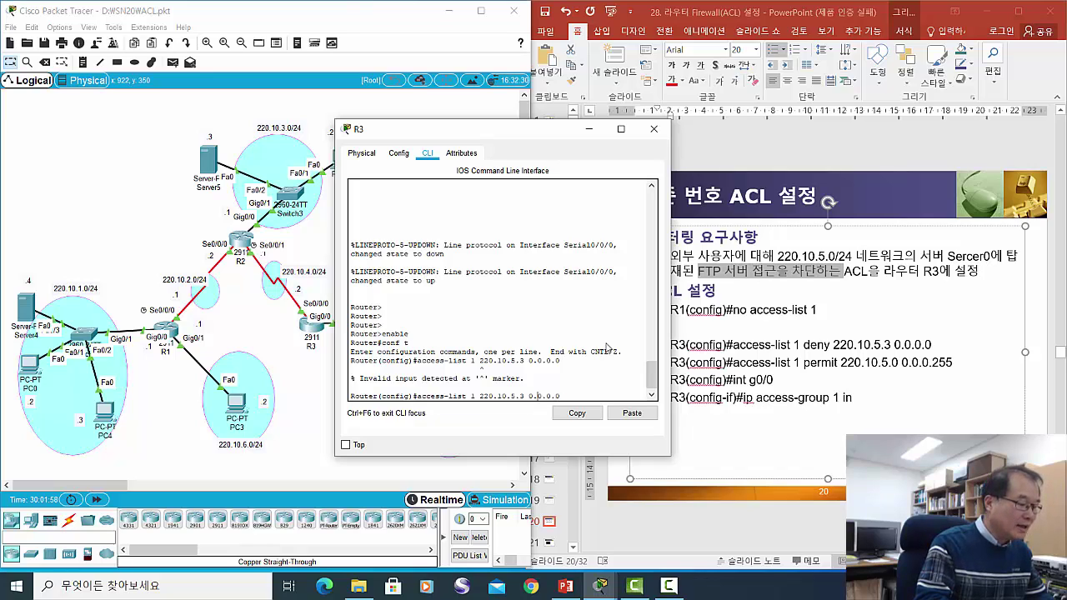
key("Left")
key("Left")
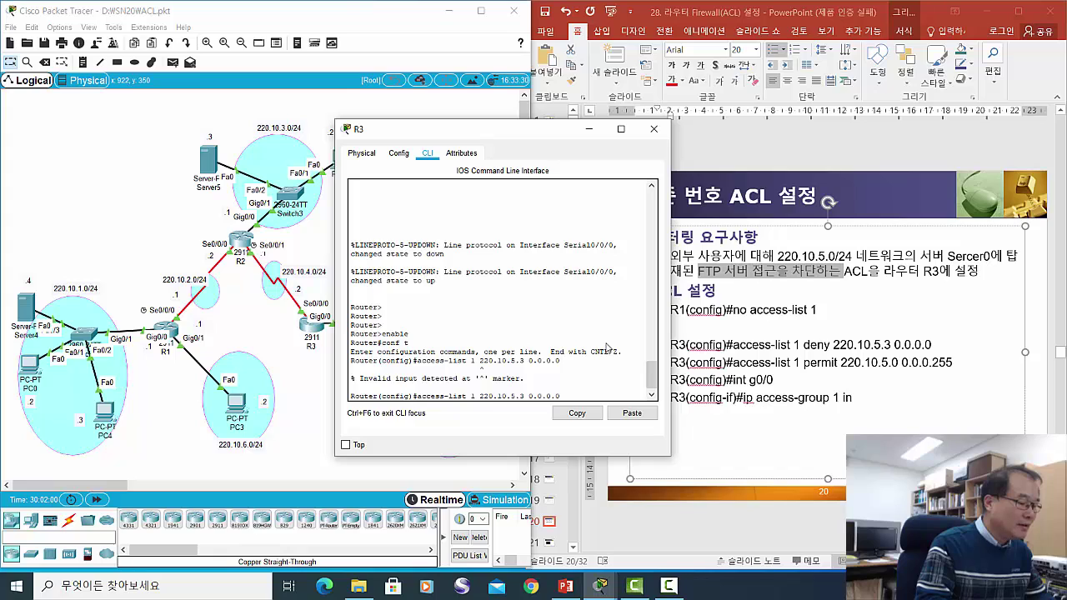
type("deny")
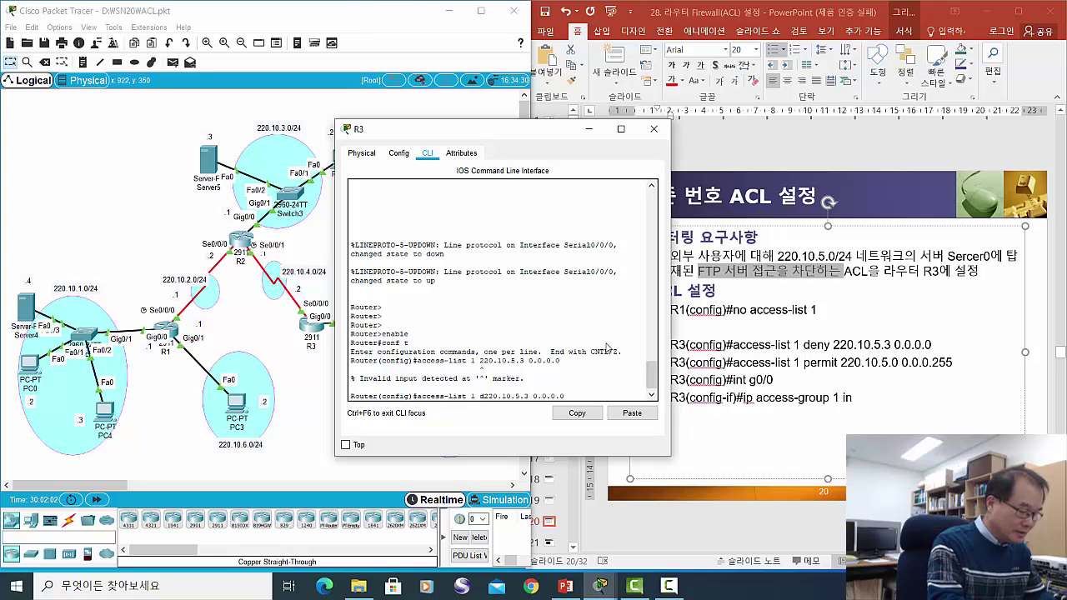
key("Return")
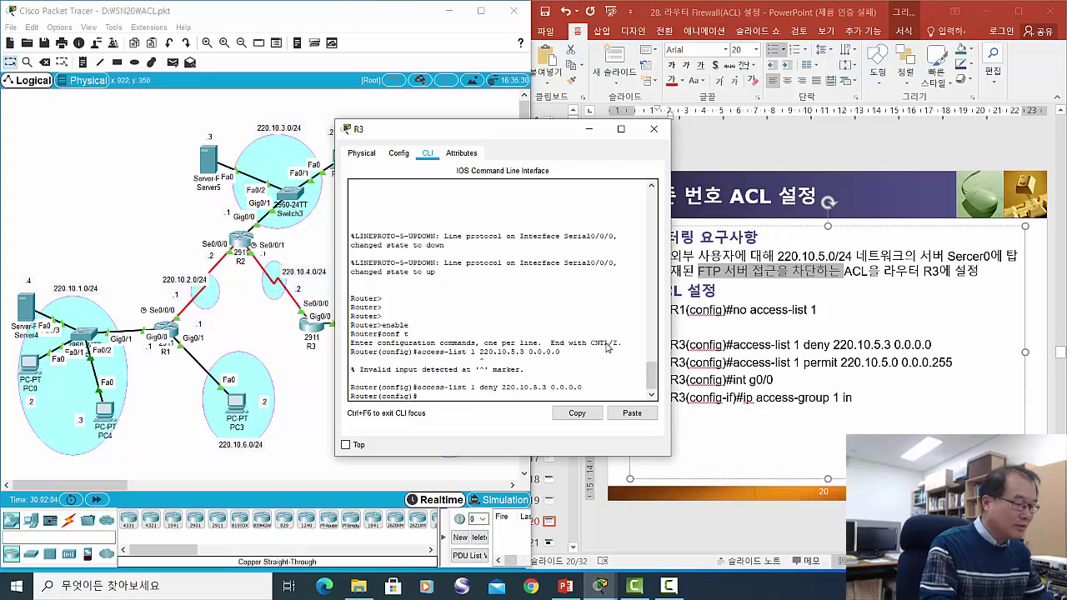
Recall the deny command on R3 and change its action to permit
key("Up")
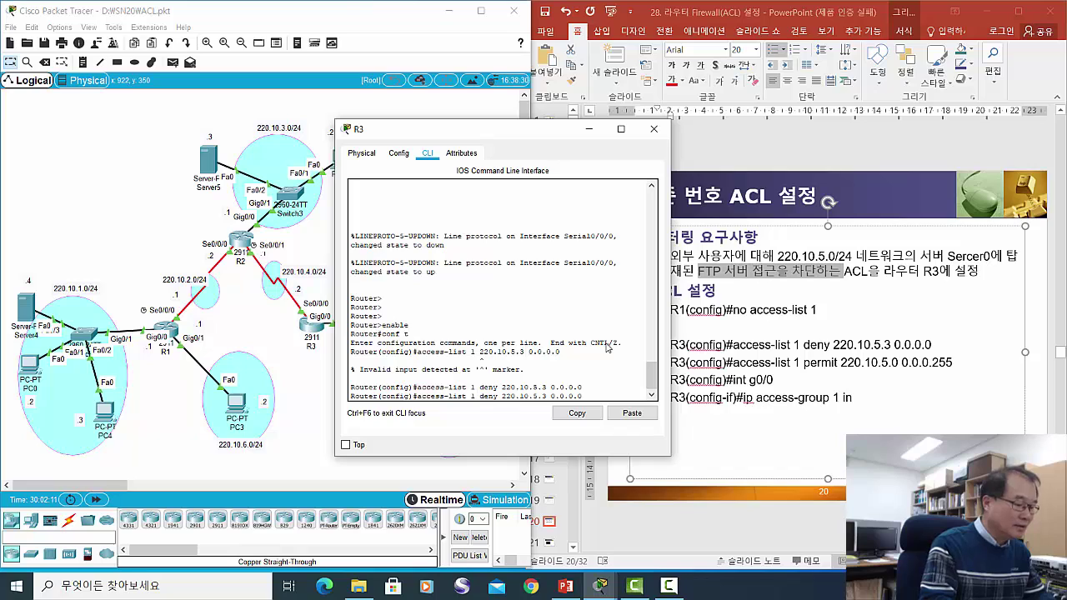
key("BackSpace")
key("BackSpace")
key("BackSpace")
key("BackSpace")
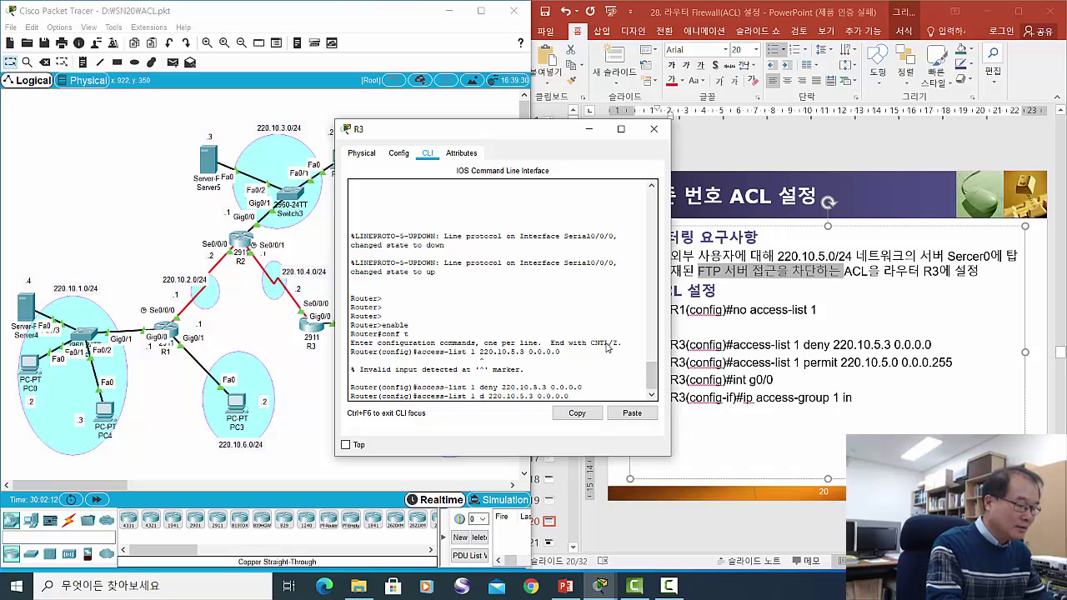
type("permi")
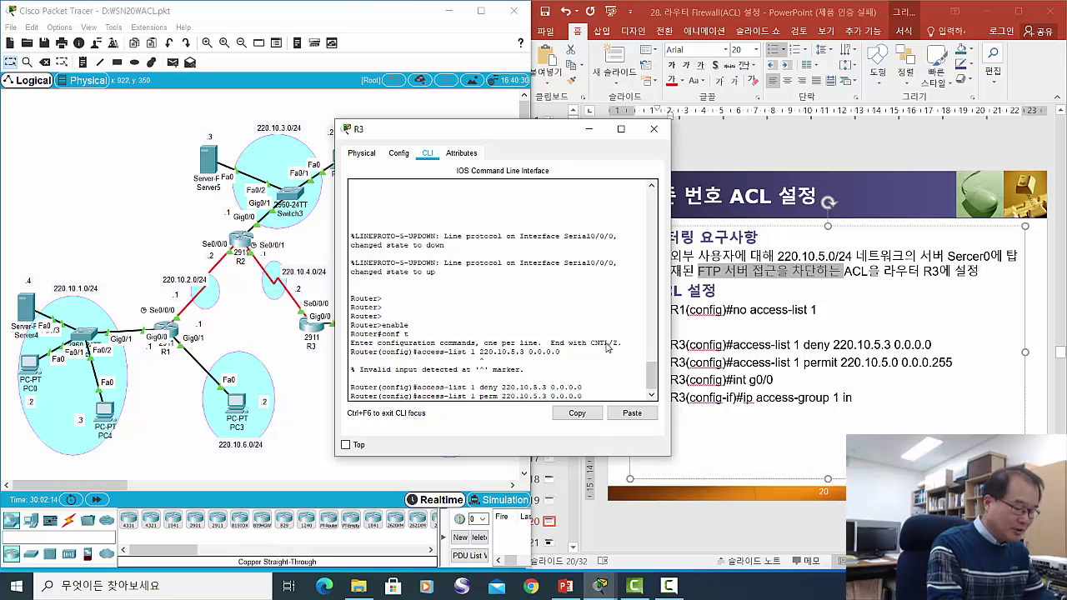
type("t")
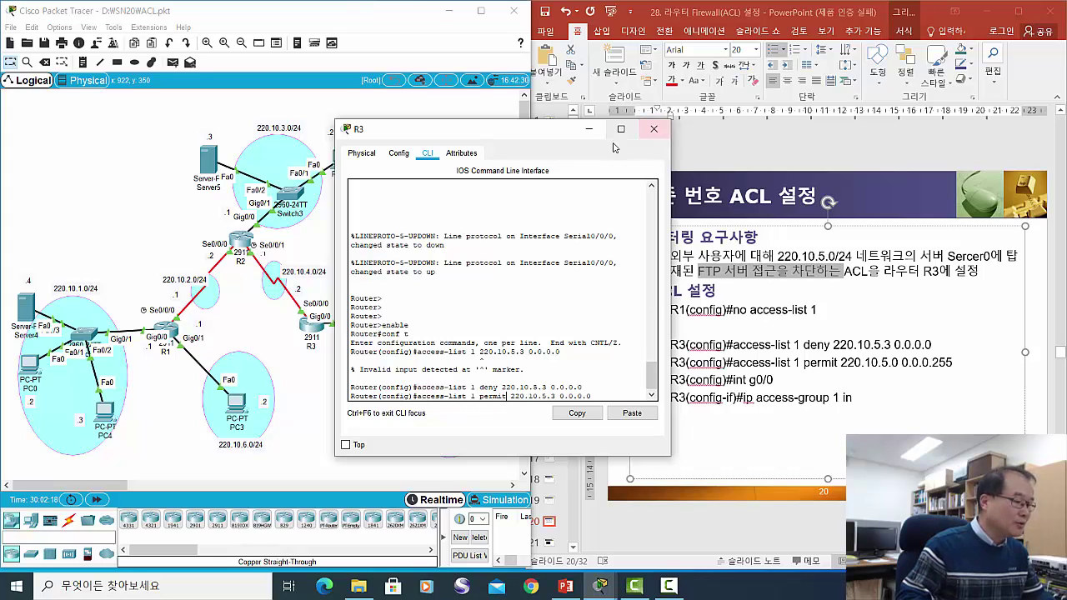
Change the source address in R3's unsent permit command to 220.10.5.0
left_click_drag(561, 134, 605, 127)
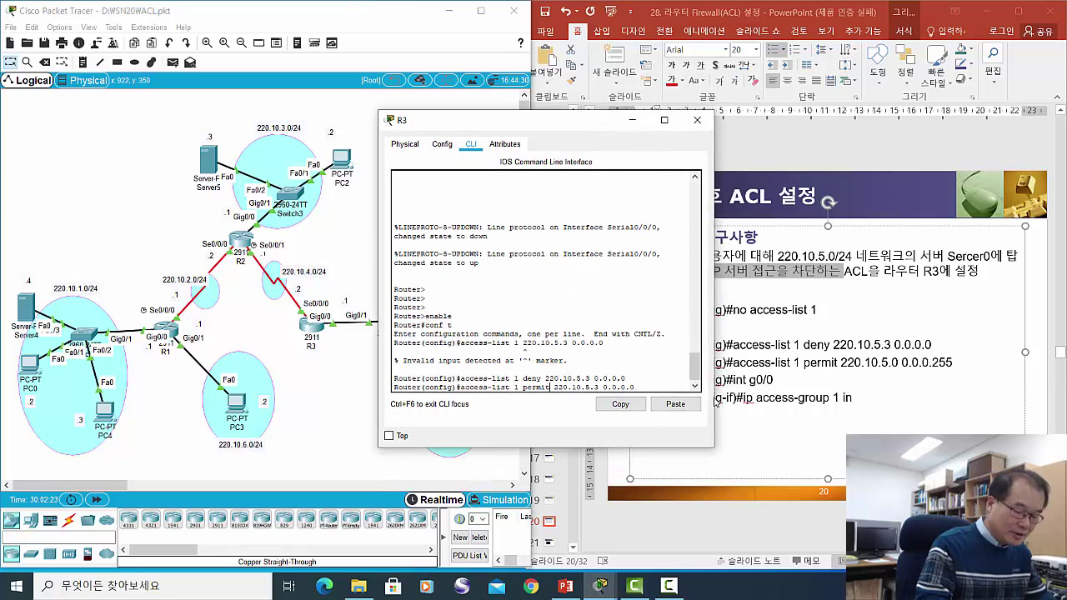
key("Right")
key("Right")
key("Right")
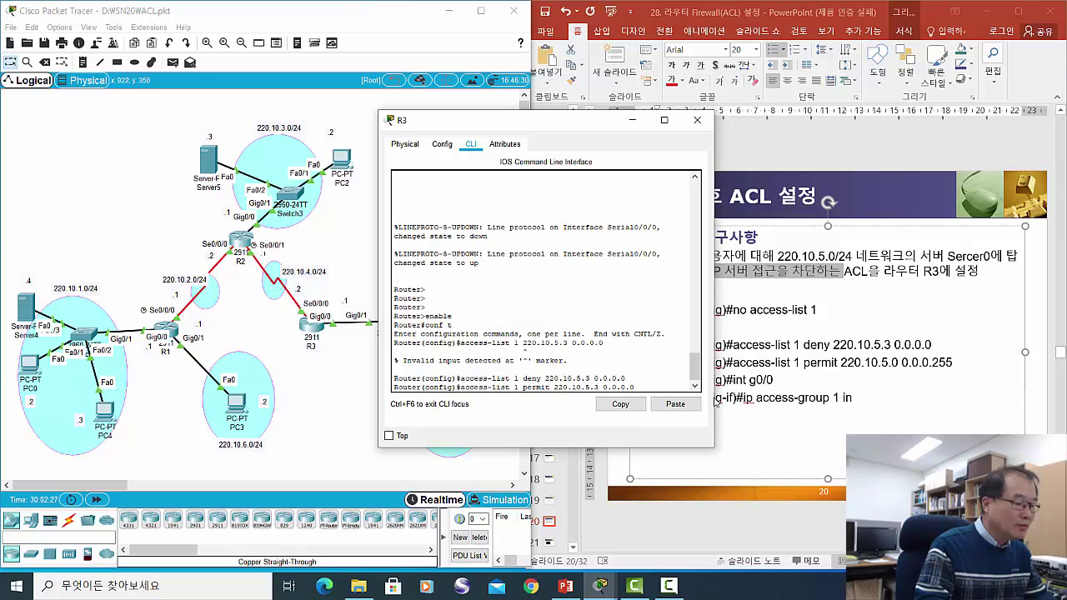
key("Right")
key("Right")
key("Right")
key("Right")
key("Right")
key("Right")
key("Right")
key("BackSpace")
type("0")
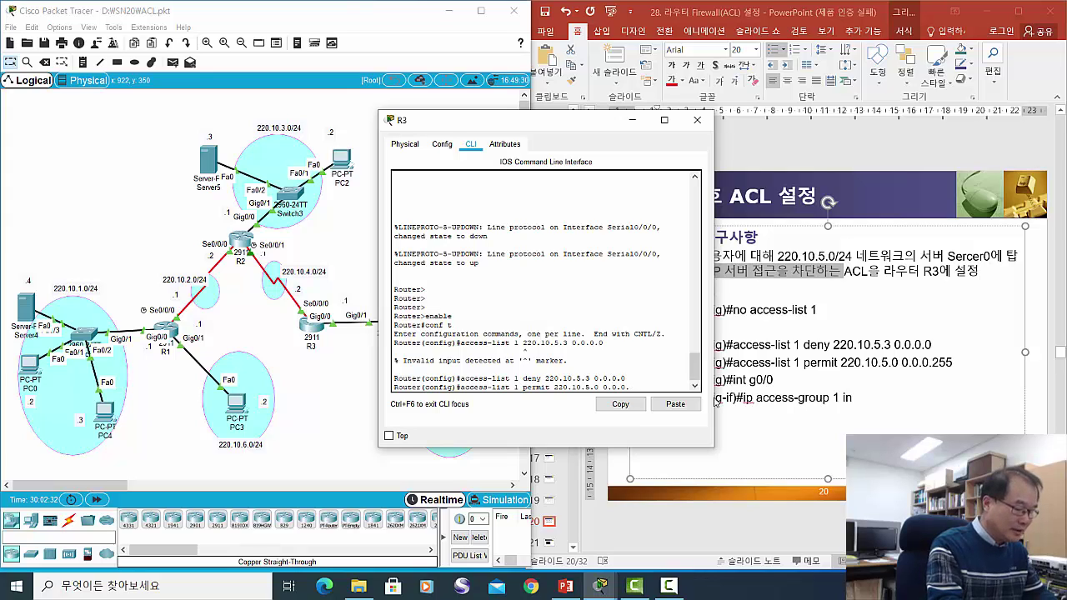
Set the wildcard mask to 0.0.0.255 and submit "access-list 1 permit 220.10.5.0 0.0.0.255" on R3
key("Right")
key("Right")
key("Right")
key("Right")
key("Right")
key("Right")
key("Right")
key("Right")
key("BackSpace")
type("255")
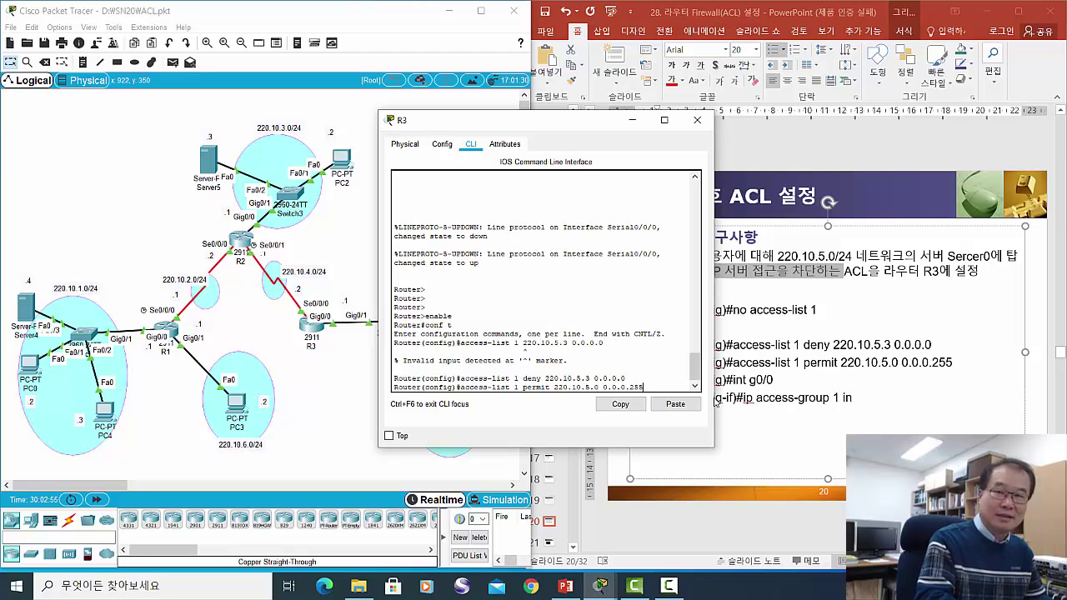
key("Return")
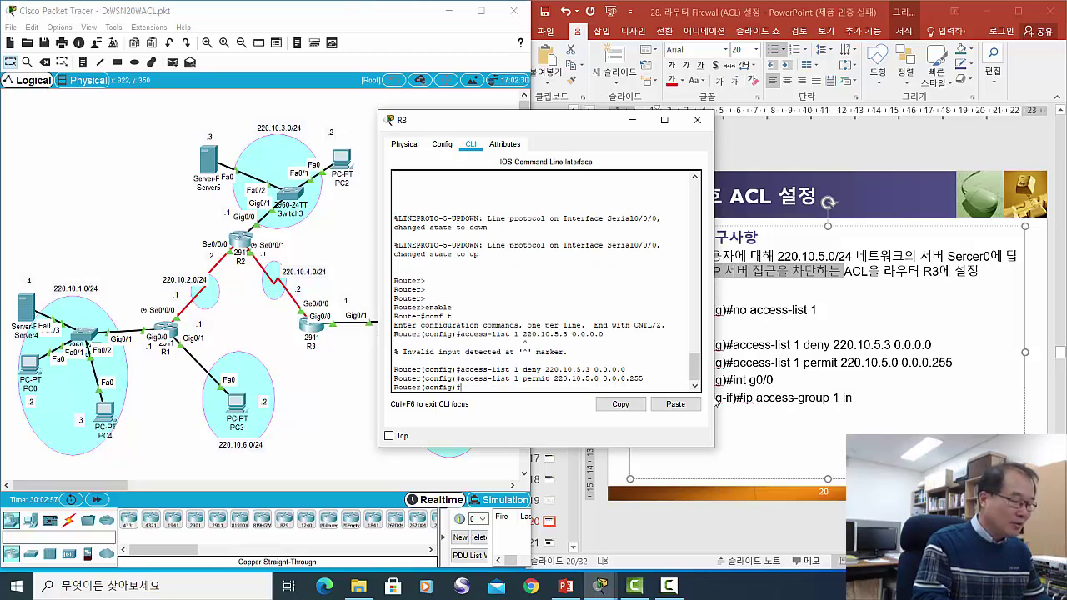
Enter interface configuration mode for g0/0 on router R3 with the command int g0/0
type("int")
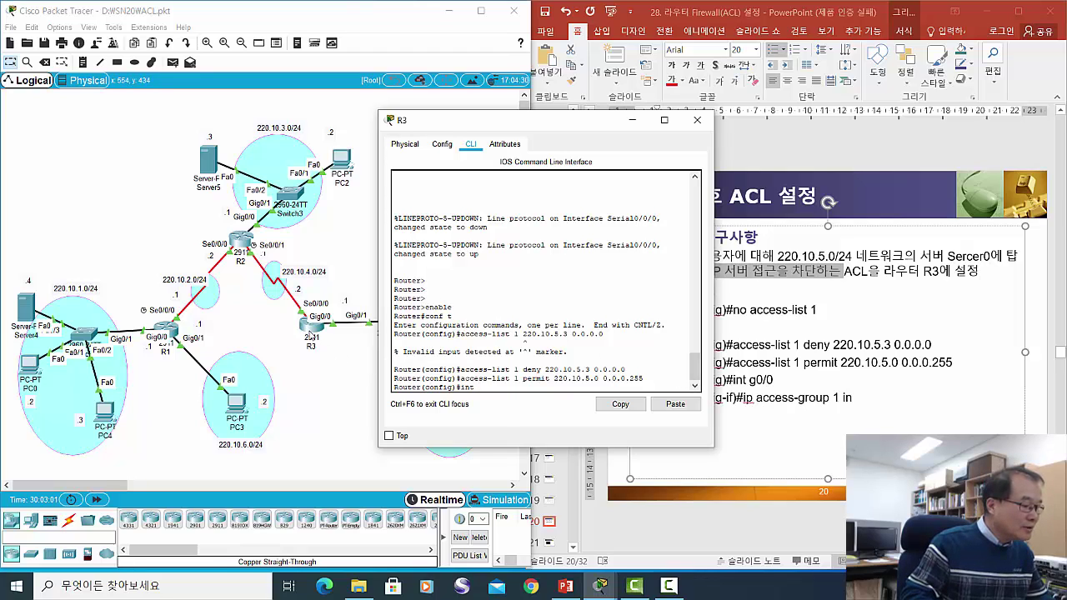
left_click(313, 336)
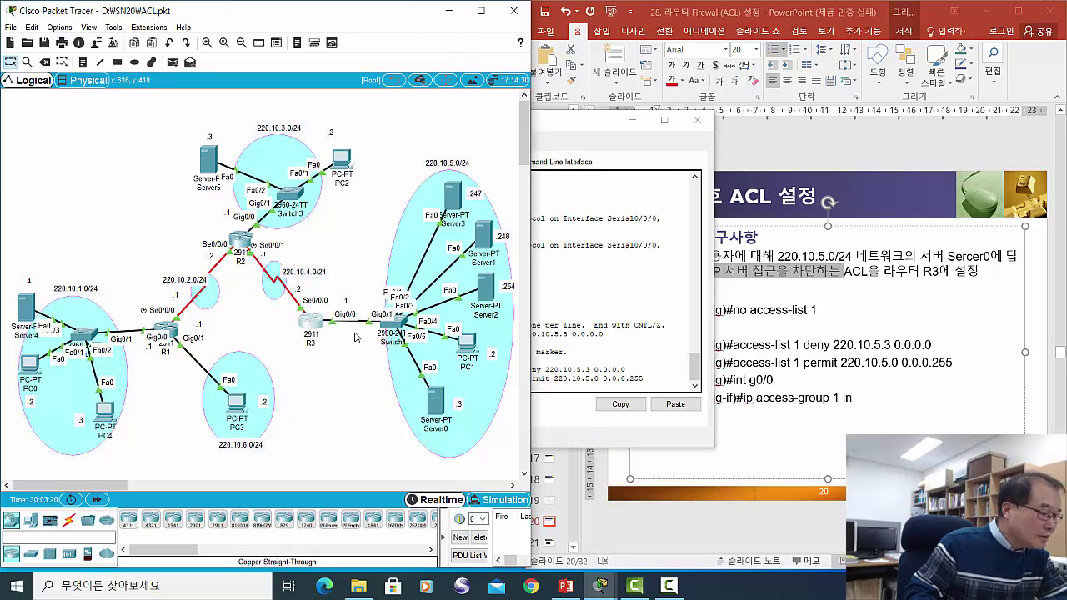
mouse_move(315, 331)
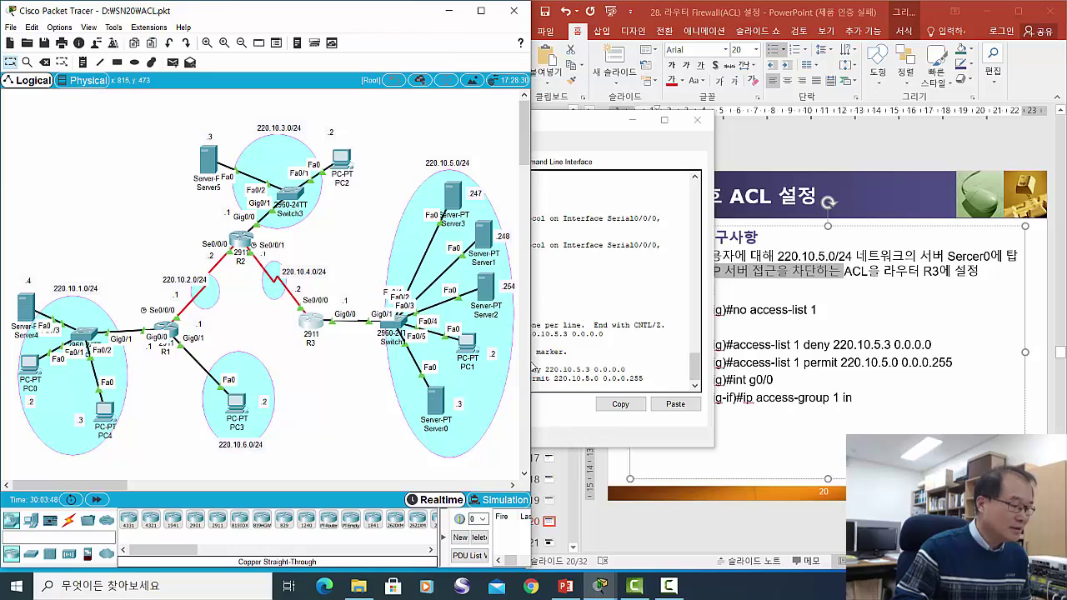
left_click(642, 361)
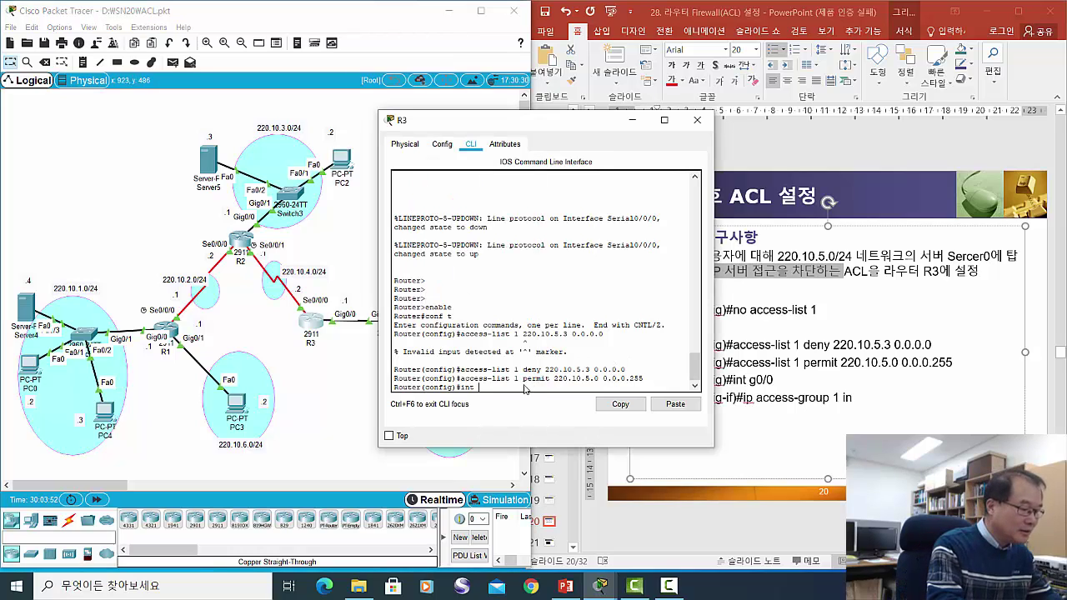
type("g")
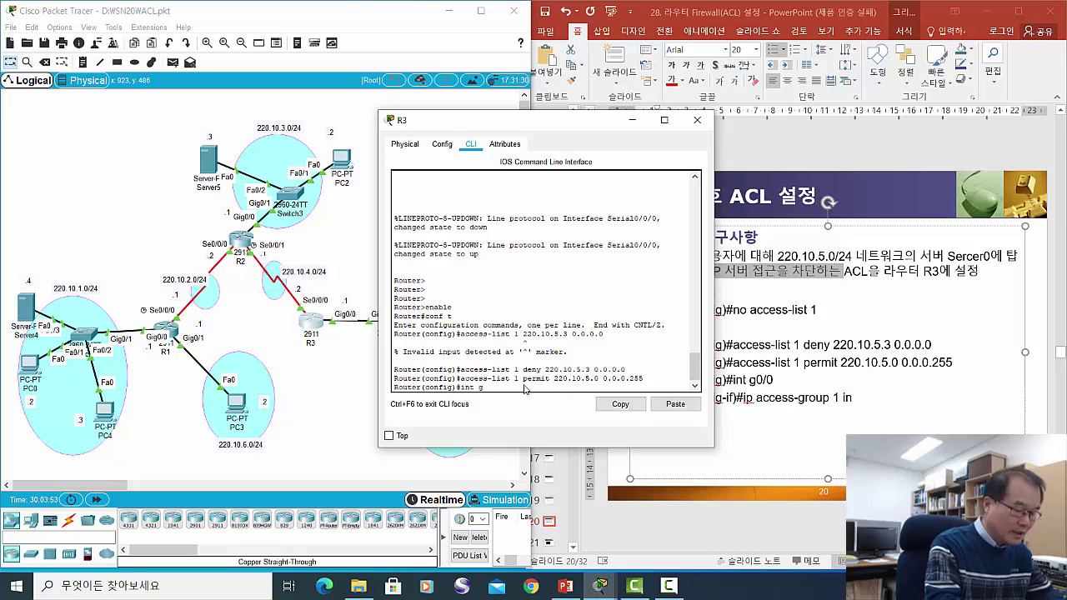
type("0/0")
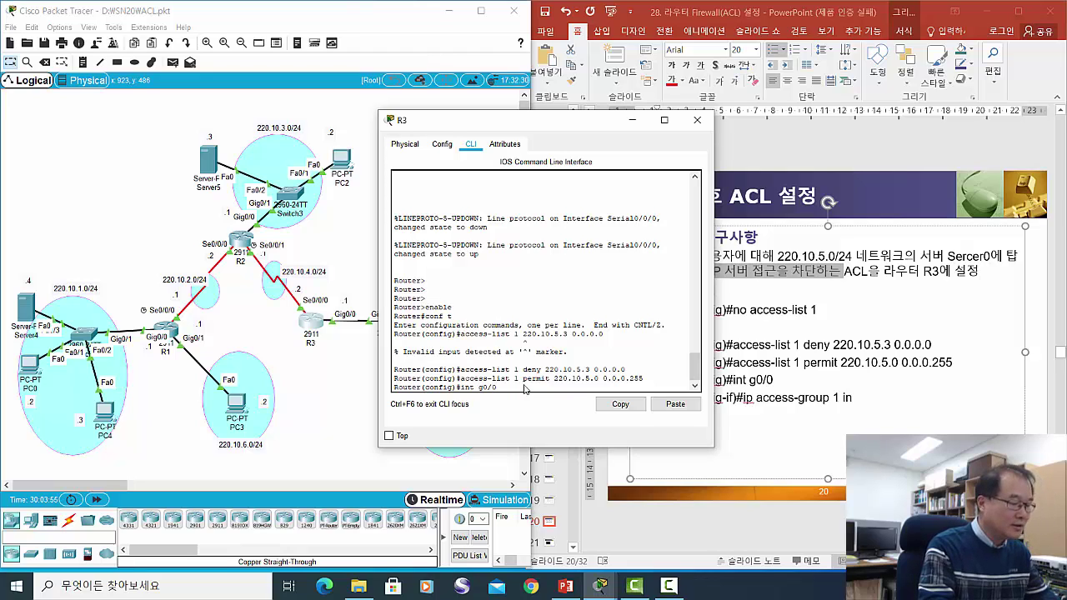
key("Return")
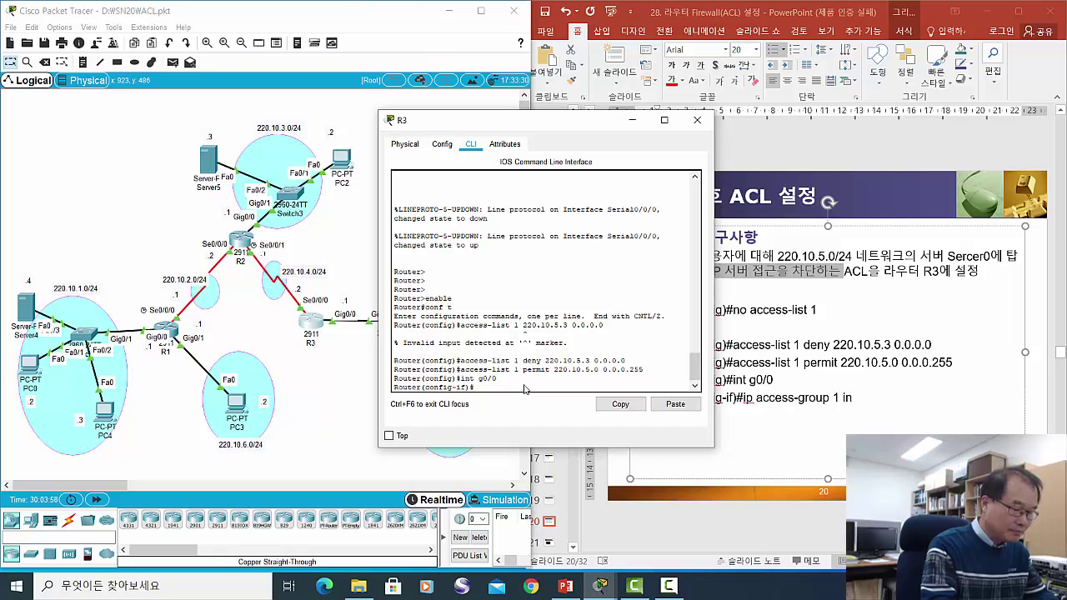
Apply access list 1 inbound on R3's g0/0 interface with ip access-group 1 in, and close R3's window
type("a")
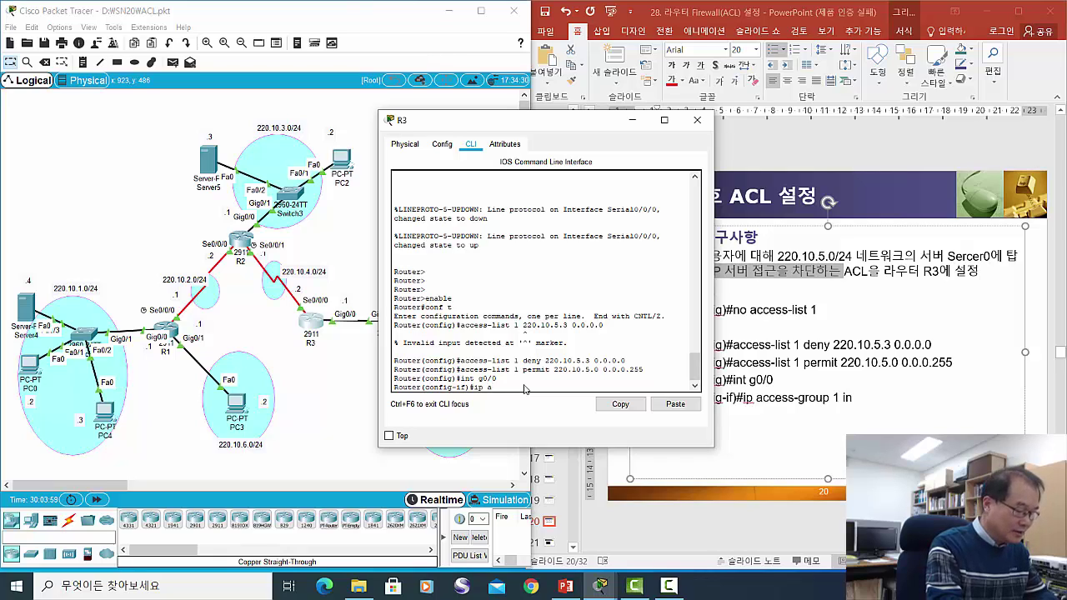
type("ccess-group 1 i")
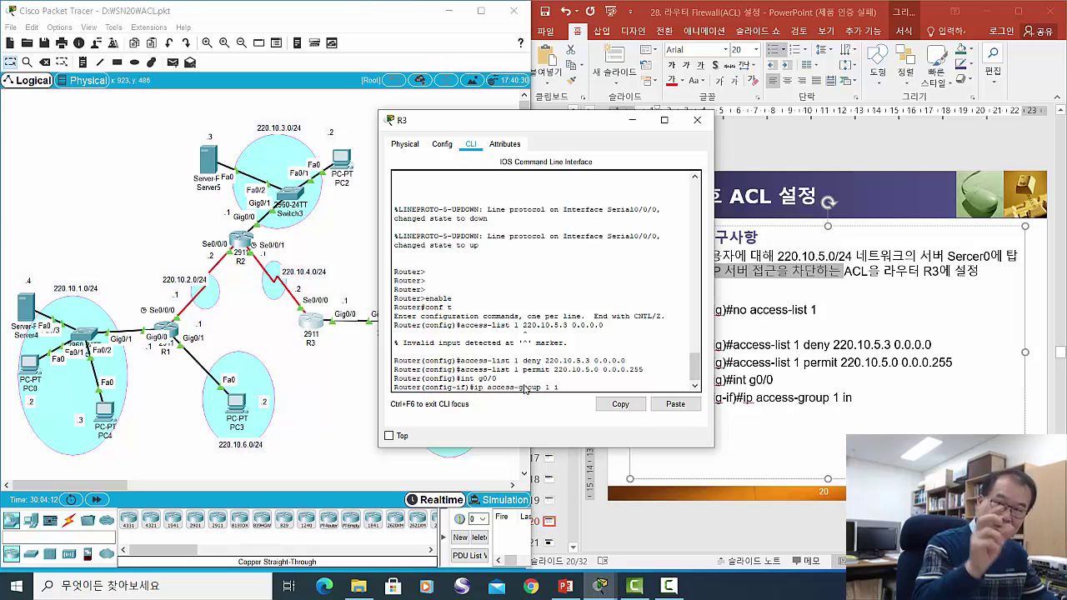
type("n")
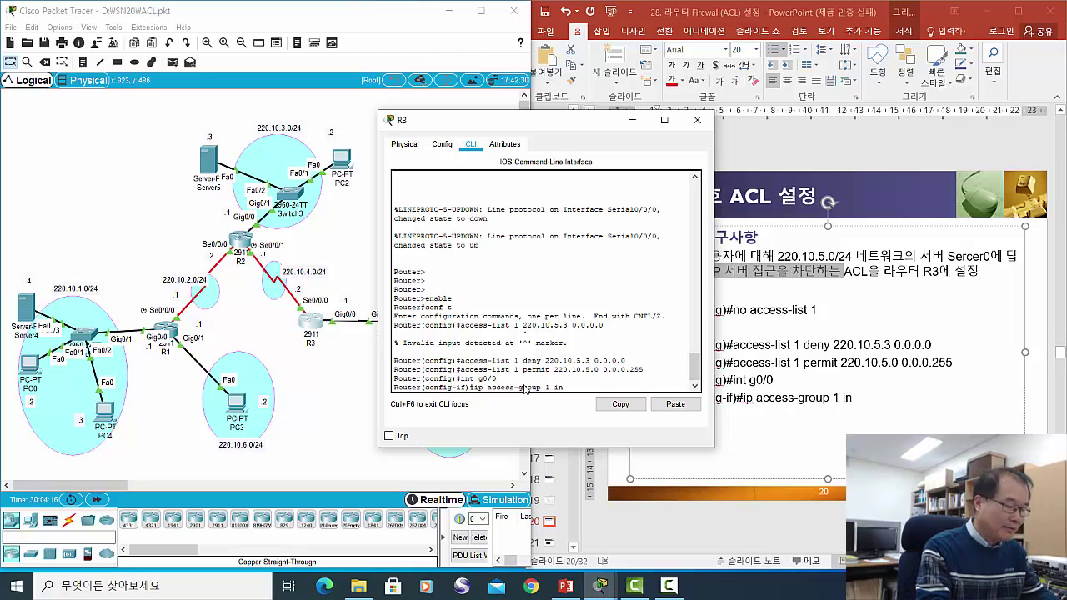
key("Return")
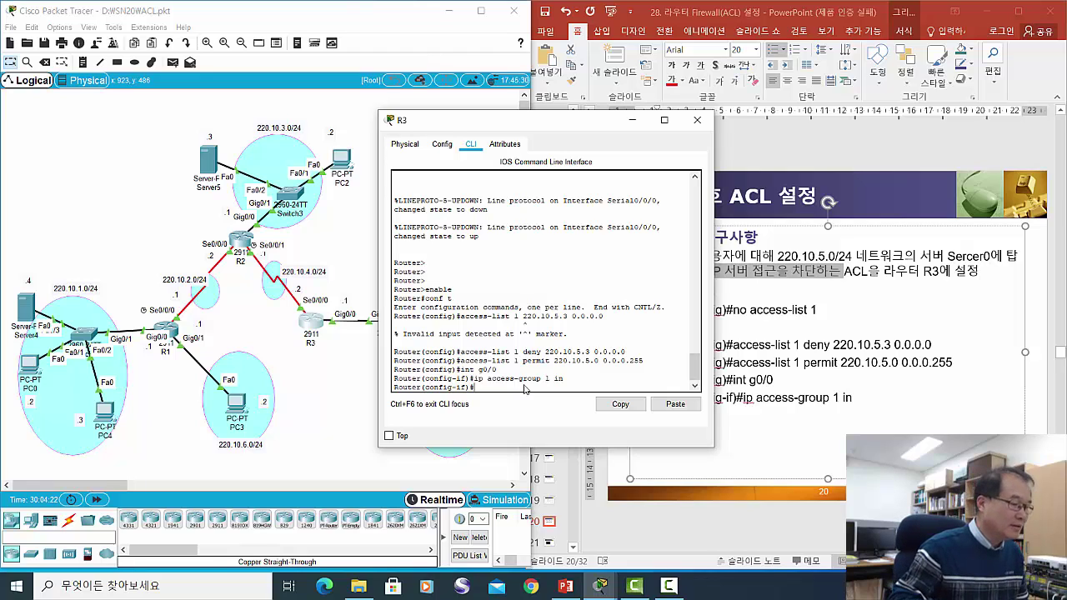
left_click(697, 119)
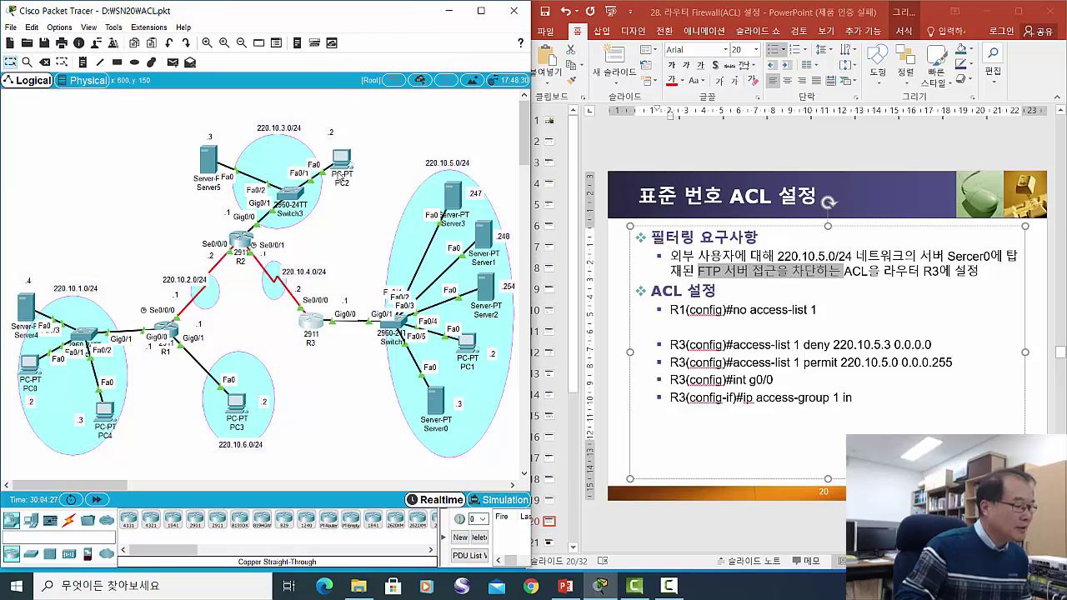
left_click(437, 412)
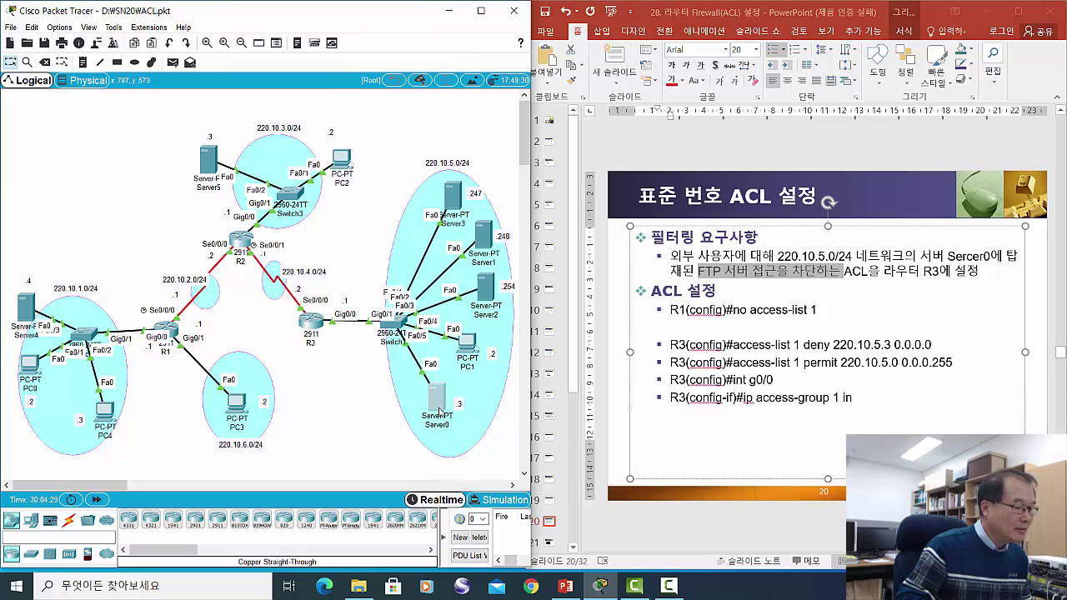
left_click_drag(440, 410, 440, 419)
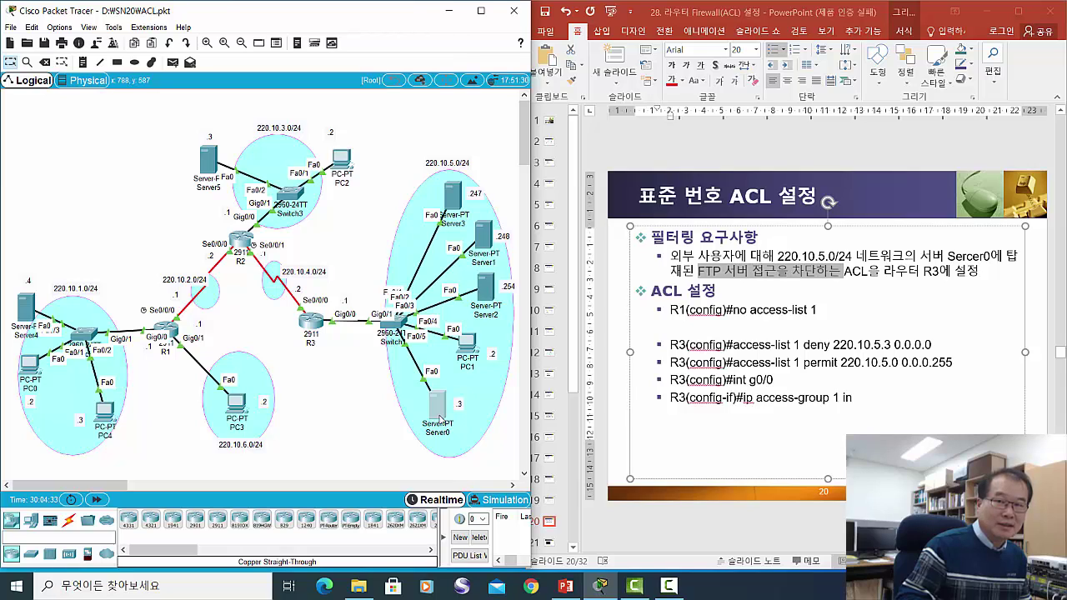
left_click_drag(439, 419, 440, 419)
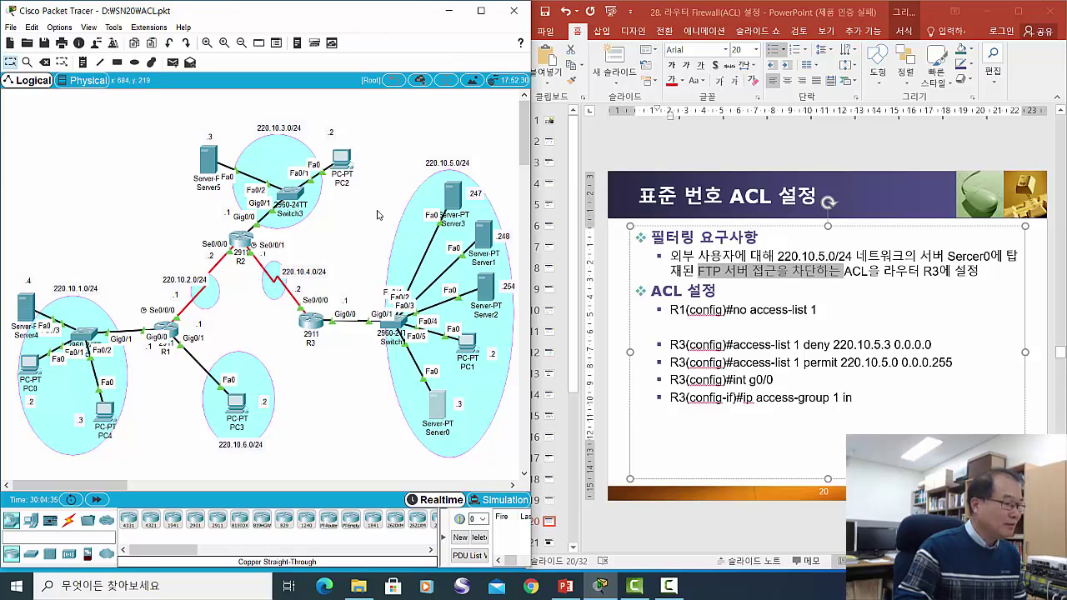
Open the Command Prompt on PC0 in the 220.10.1.0/24 network
left_click(29, 367)
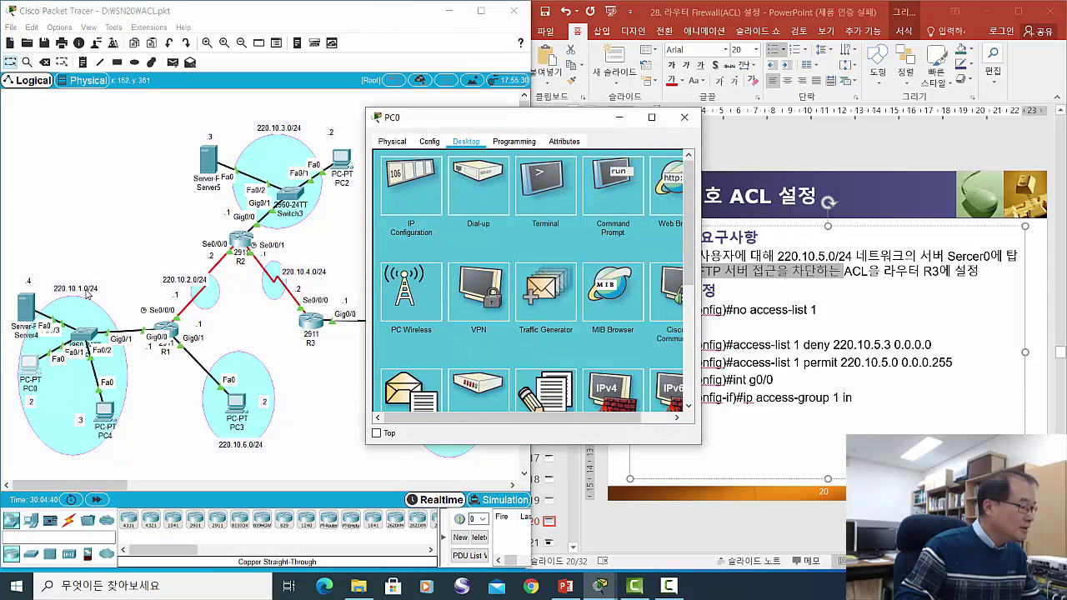
left_click(84, 292)
left_click(25, 398)
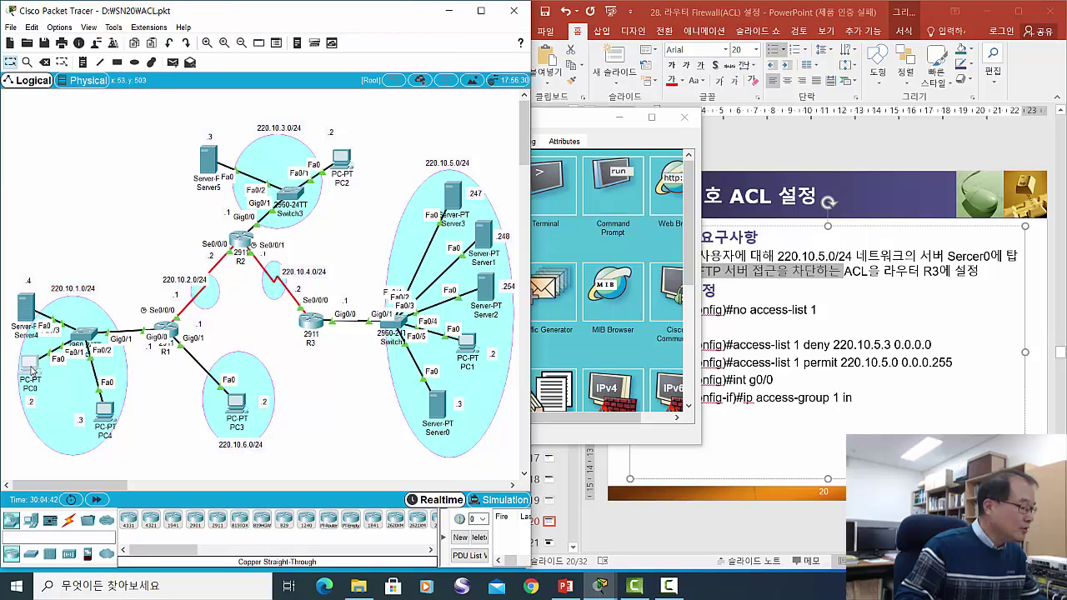
left_click(553, 123)
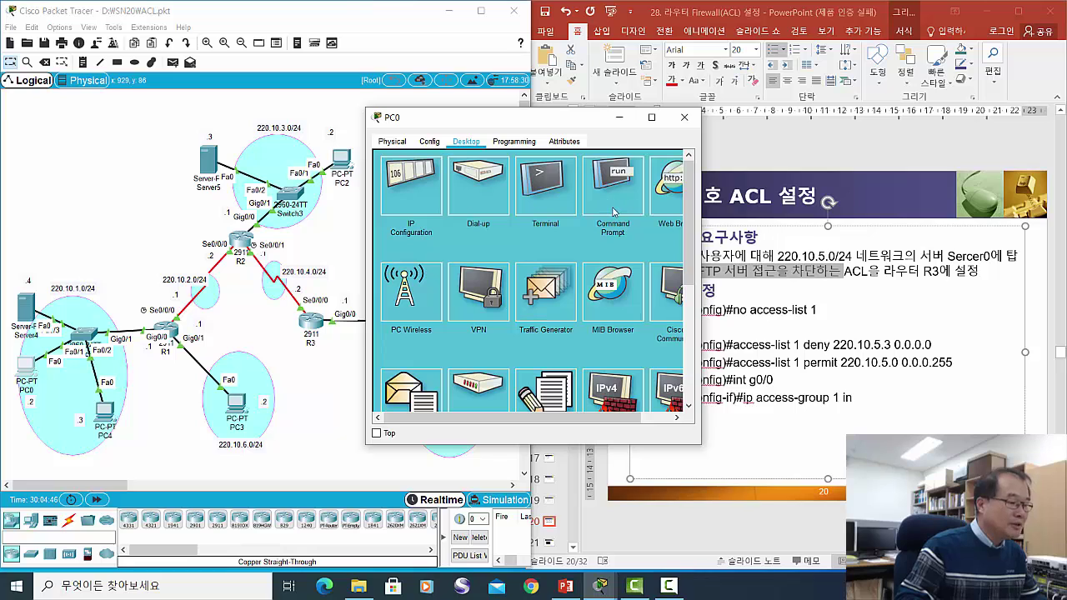
left_click_drag(560, 117, 400, 222)
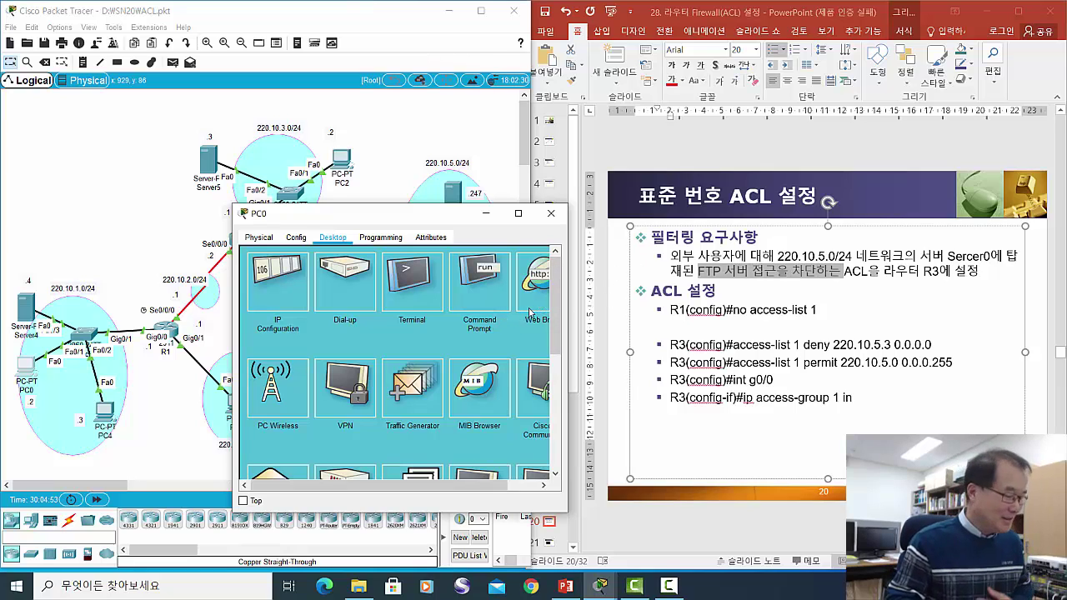
left_click(481, 283)
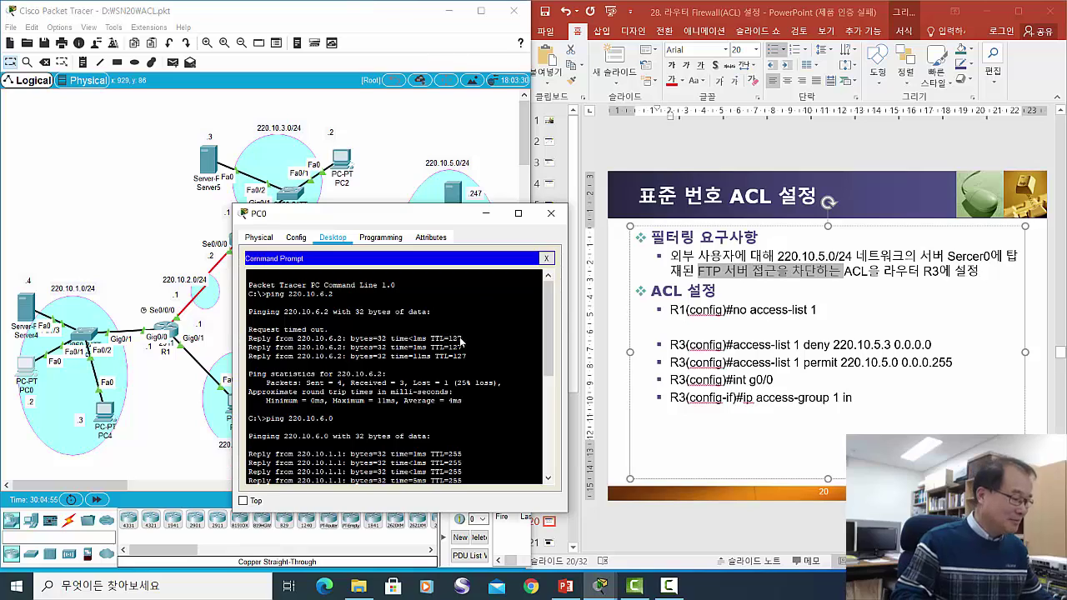
Run ftp without a target in PC0's Command Prompt and move the PC0 window clear of the topology
key("Return")
key("Return")
key("Return")
key("Return")
key("Return")
key("Return")
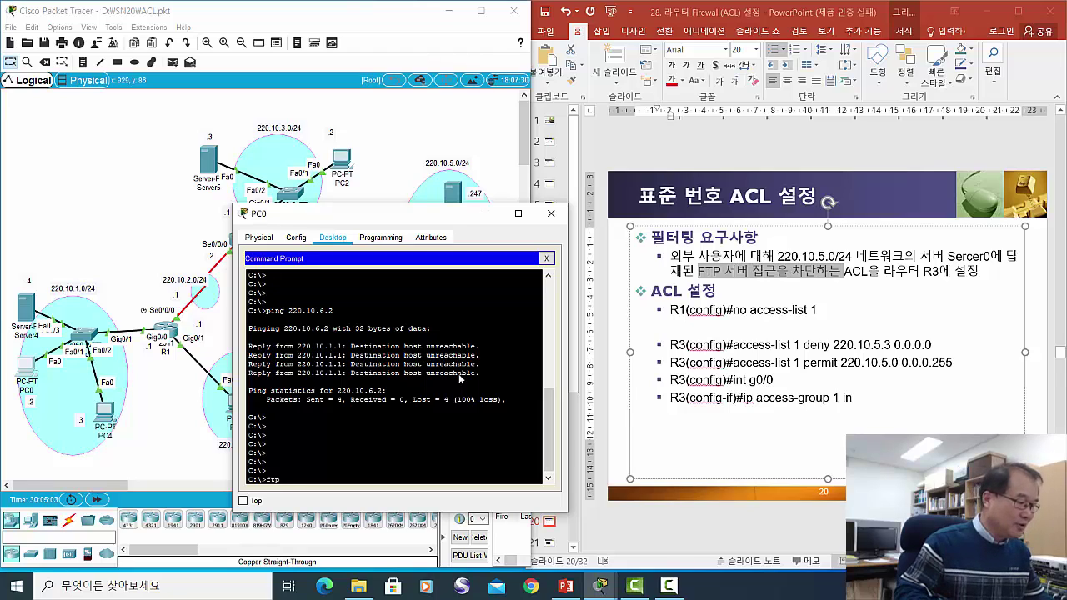
double_click(380, 215)
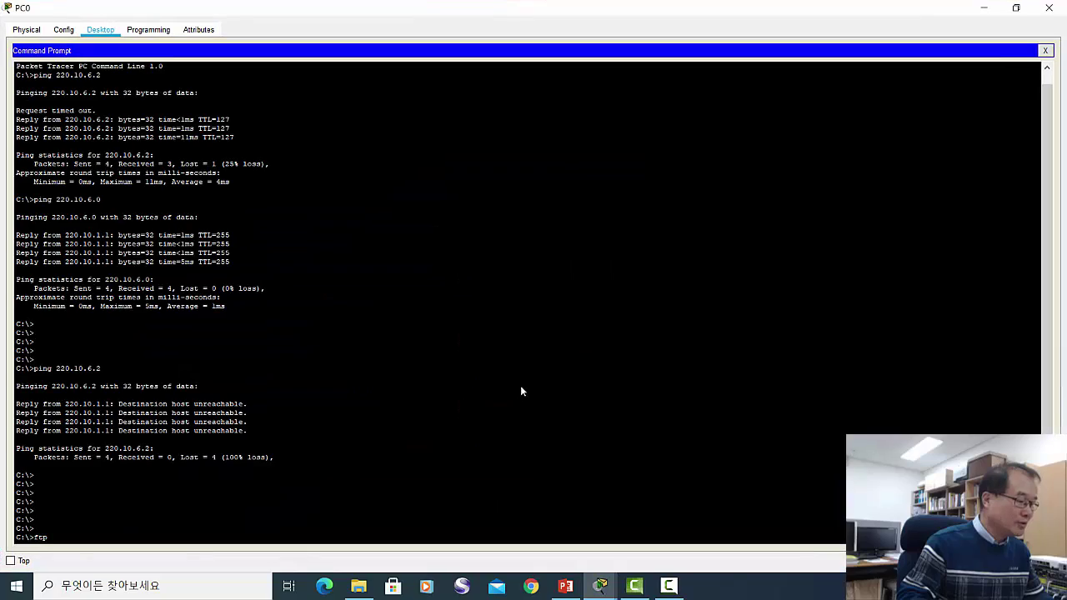
left_click(1016, 7)
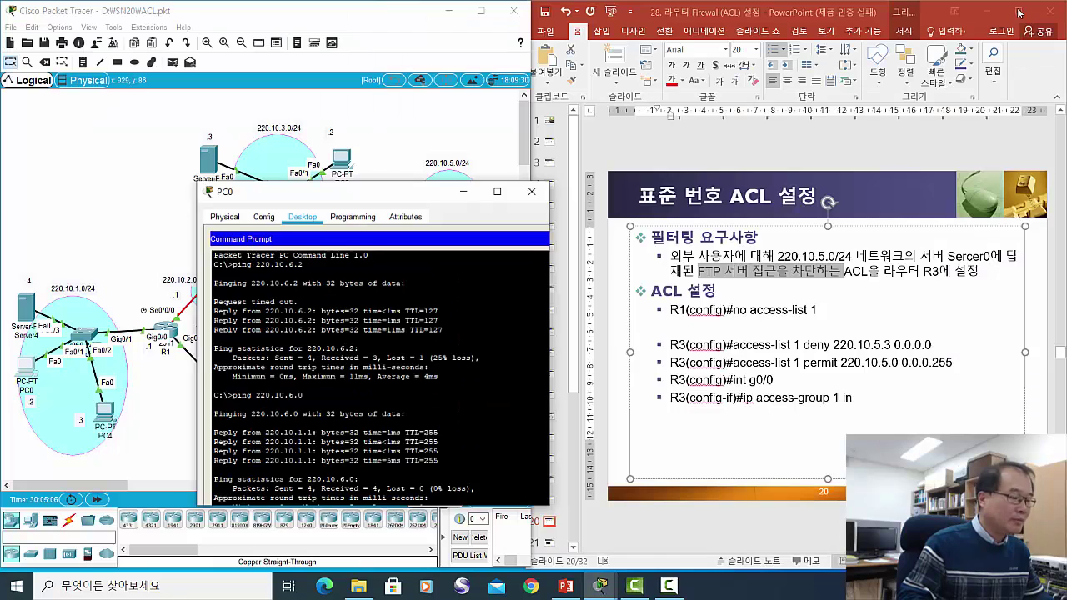
left_click_drag(425, 218, 764, 190)
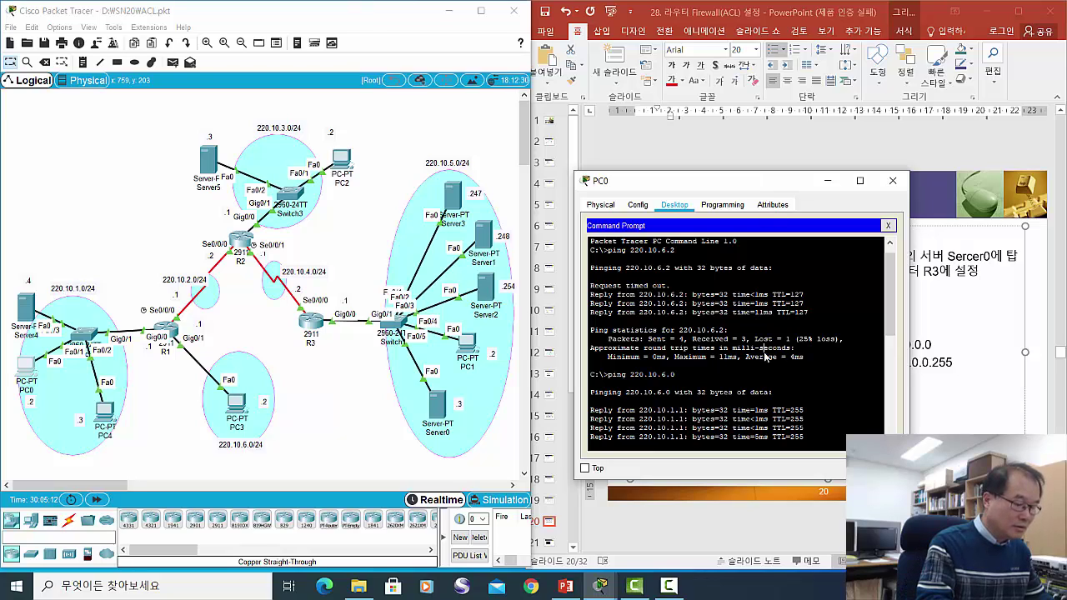
scroll(764, 357, "down", 10)
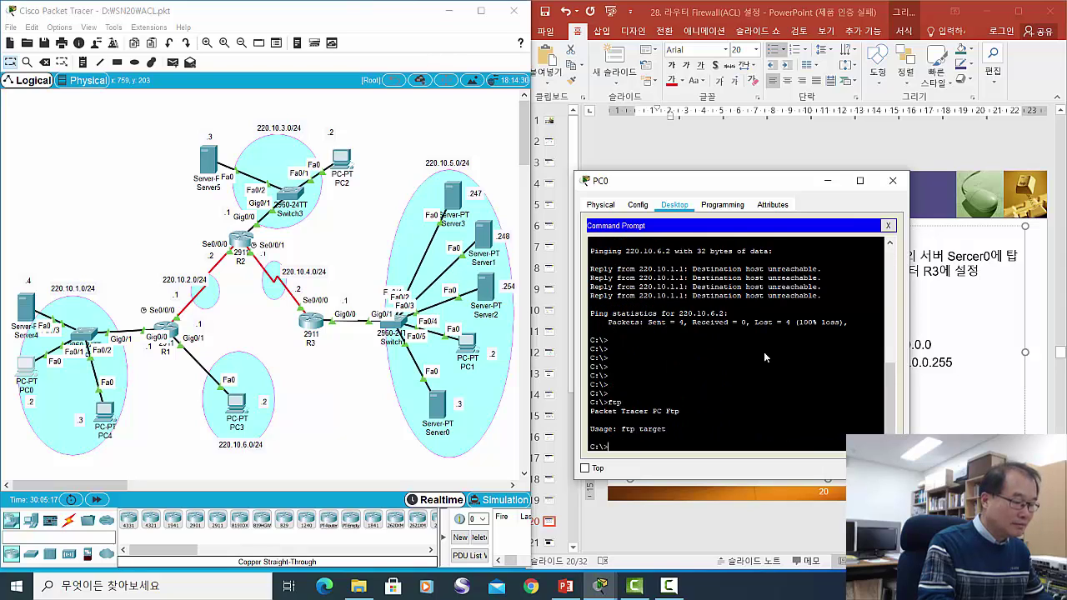
Try to open an FTP connection from PC0 to Server0 at 220.10.5.3
type("ft")
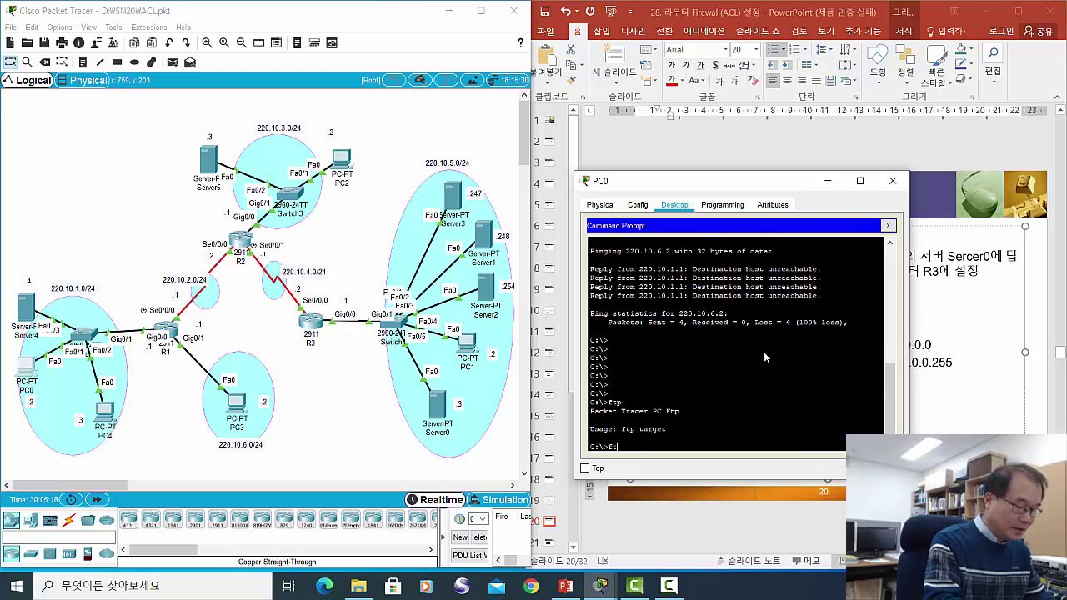
type("p ")
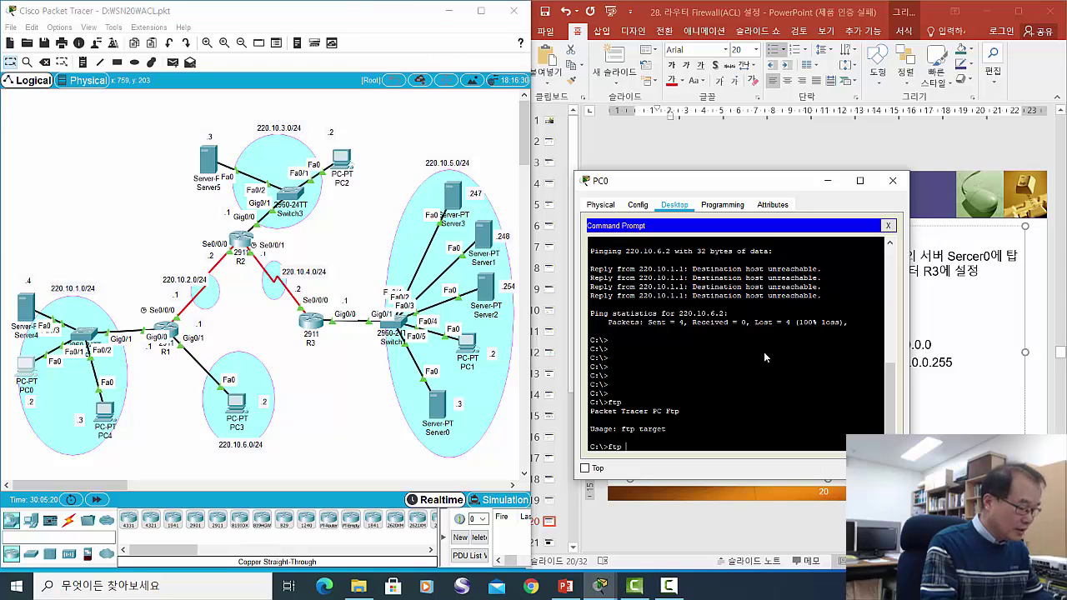
type("220.10.5.")
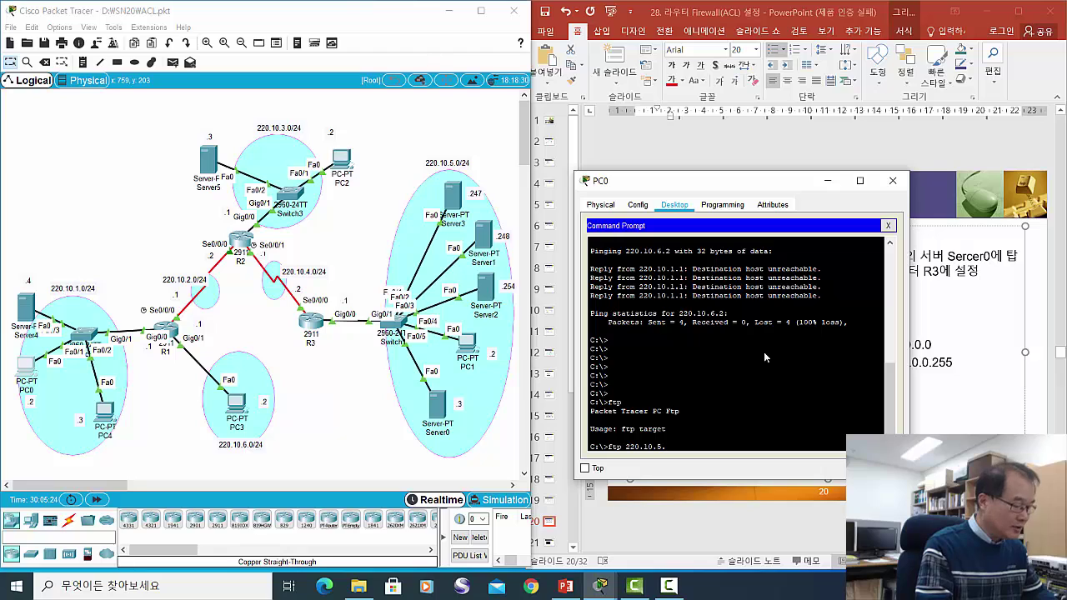
type("3")
key("Return")
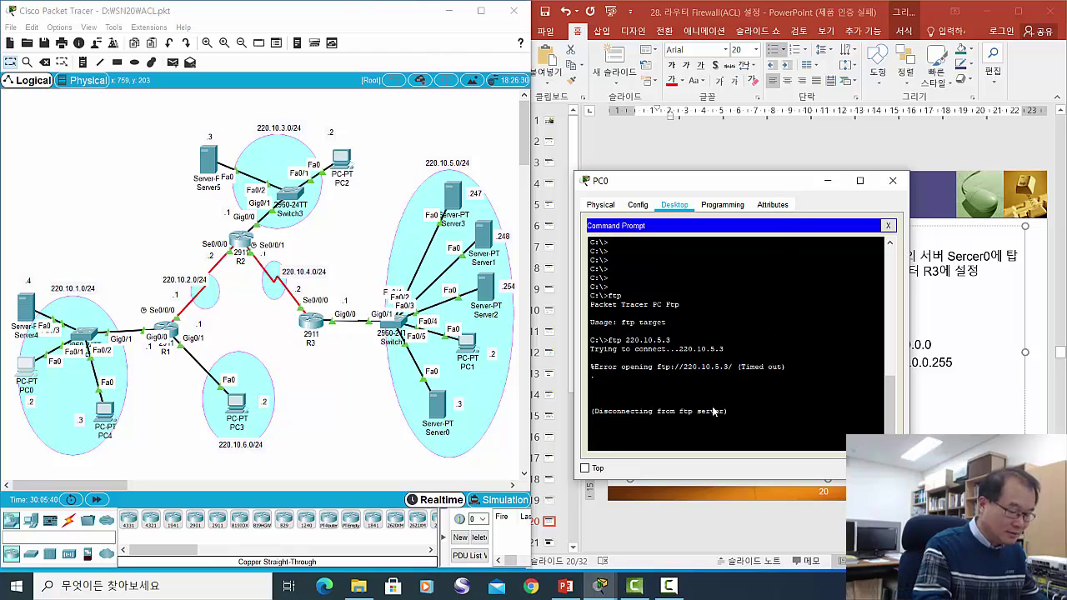
Open an FTP connection from PC0 to Server3 at 220.10.5.247
key("Return")
key("Return")
type("ftp")
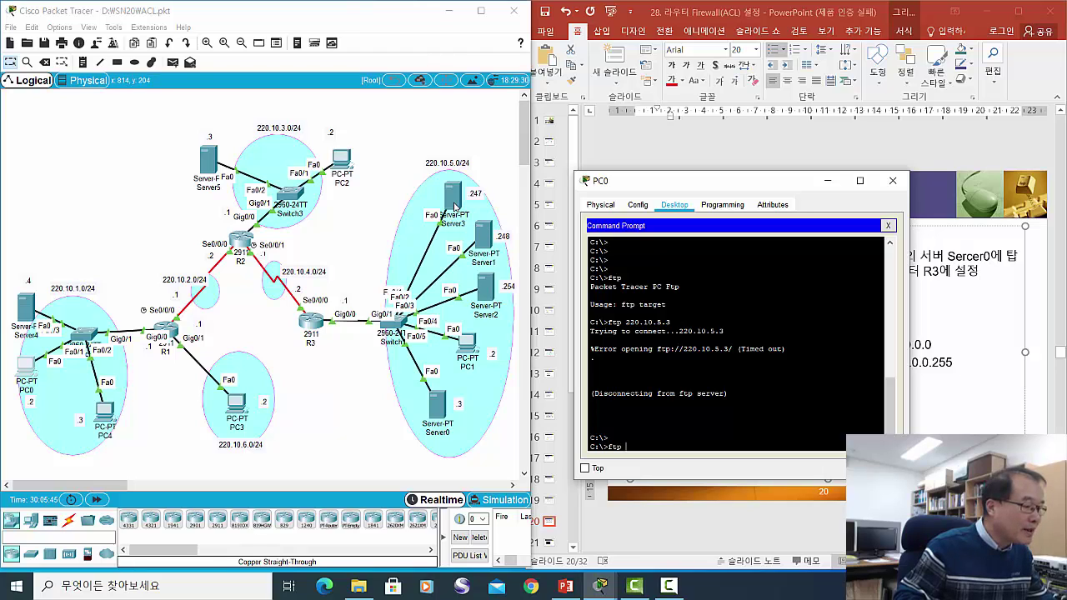
left_click_drag(454, 207, 446, 211)
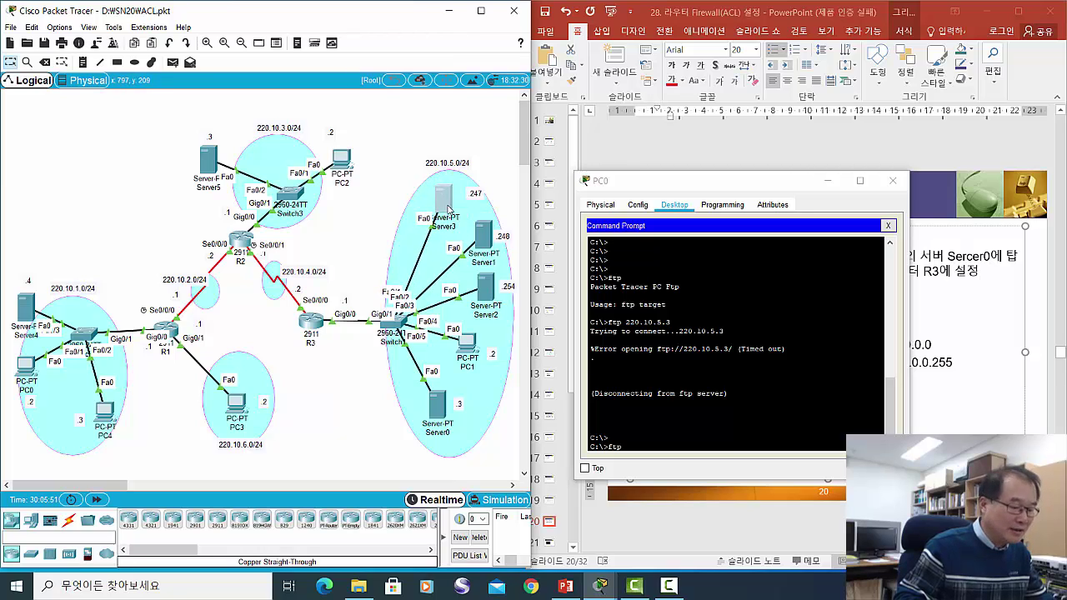
left_click(661, 446)
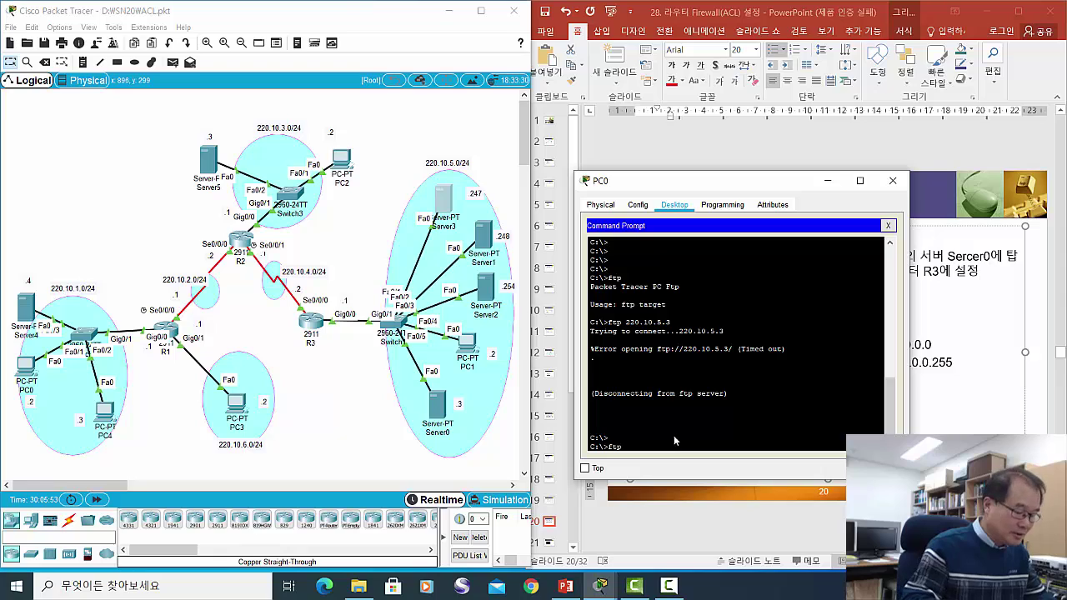
type("ftp 220.10.5.247")
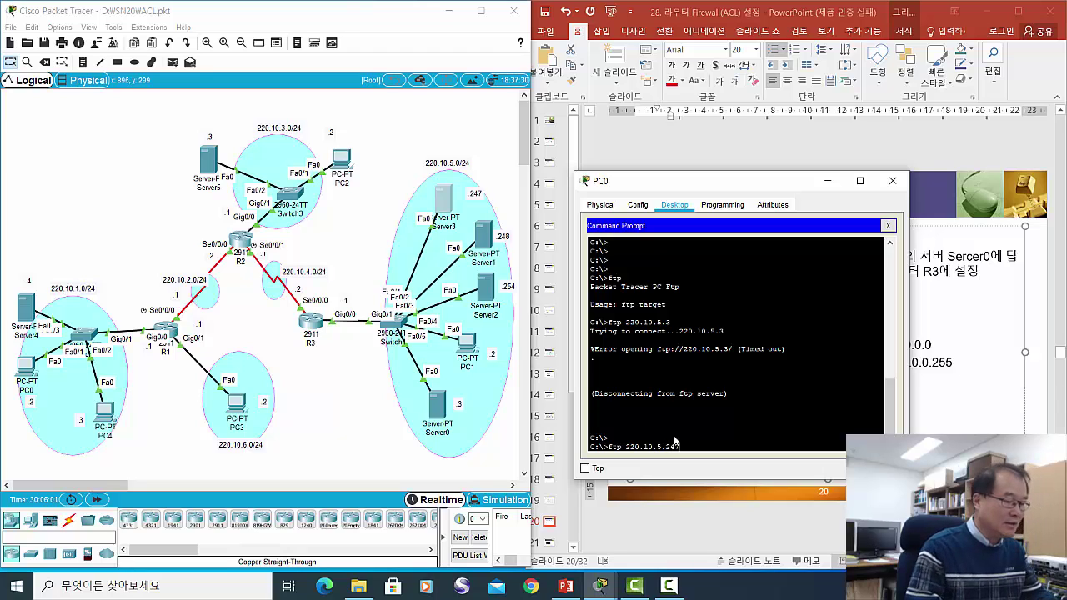
key("Return")
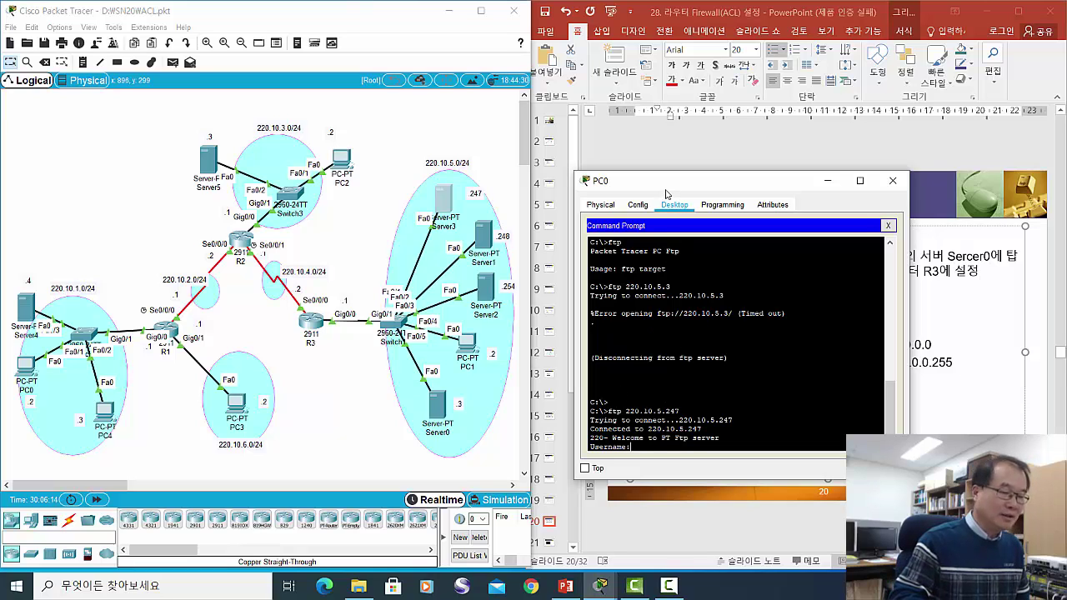
left_click_drag(668, 193, 715, 151)
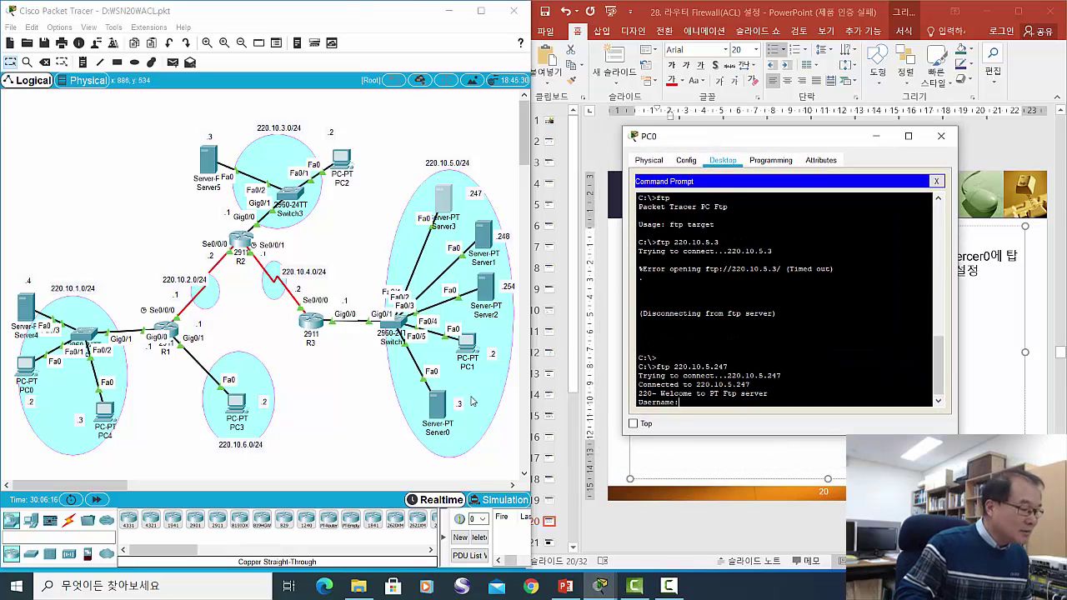
left_click_drag(439, 422, 439, 424)
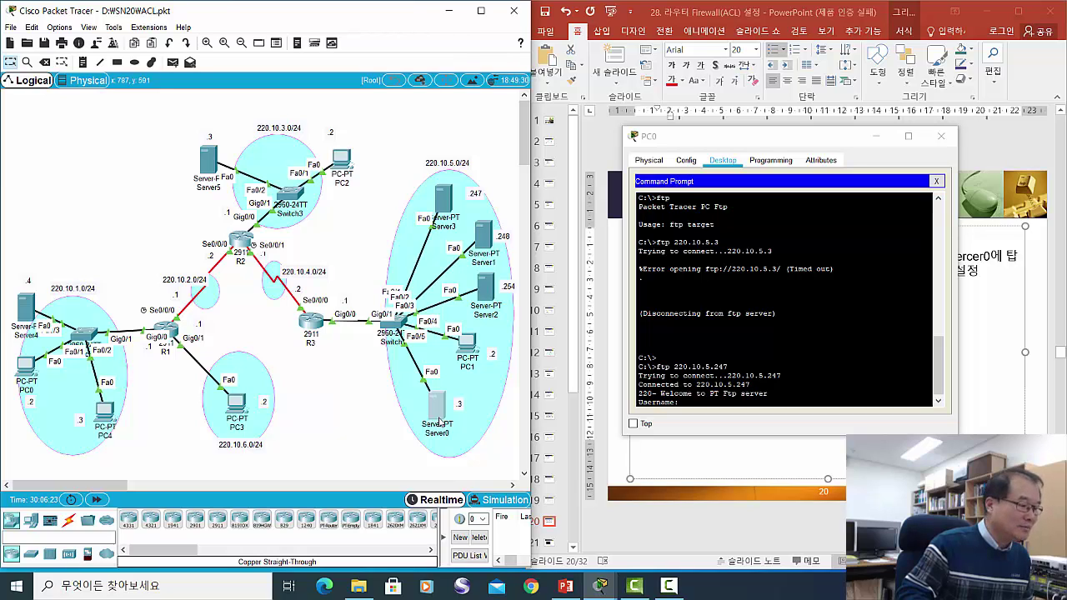
left_click_drag(441, 208, 439, 212)
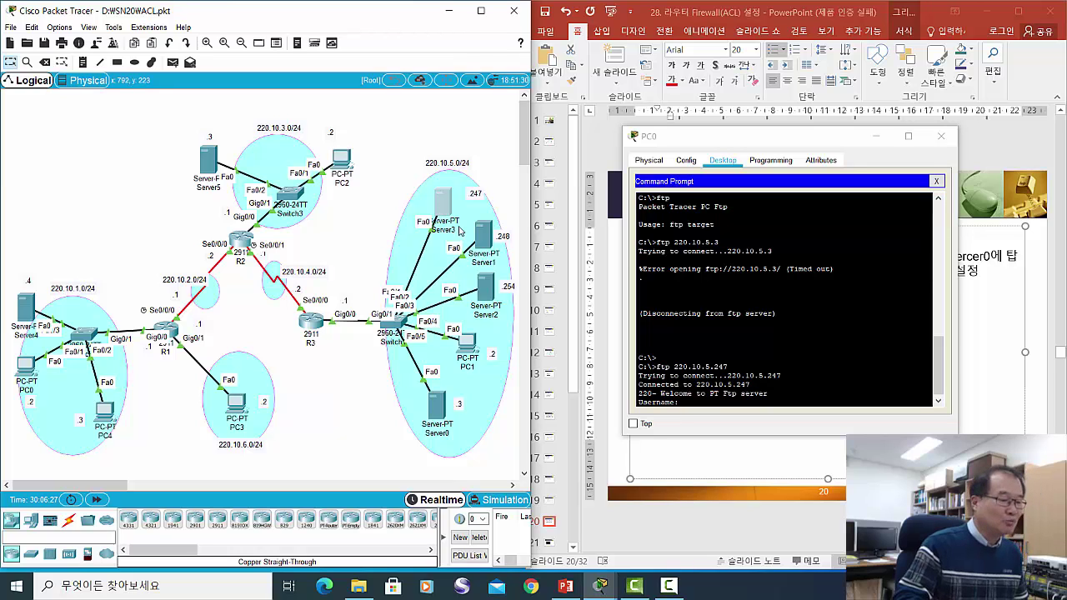
Close the PC0 window and check the FTP and HTTP service settings on Server0
left_click(941, 136)
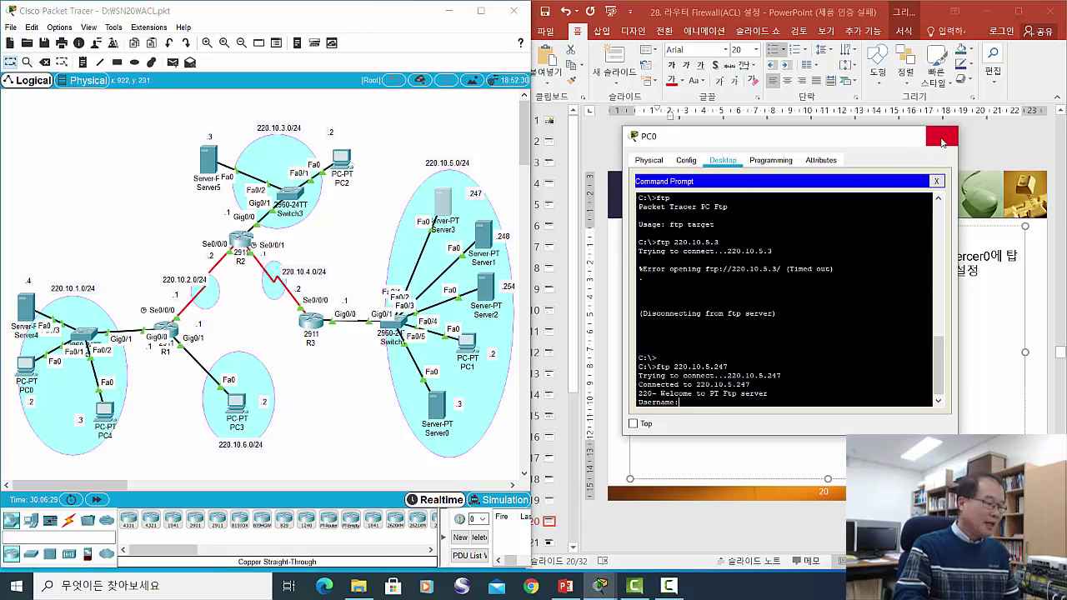
left_click(435, 413)
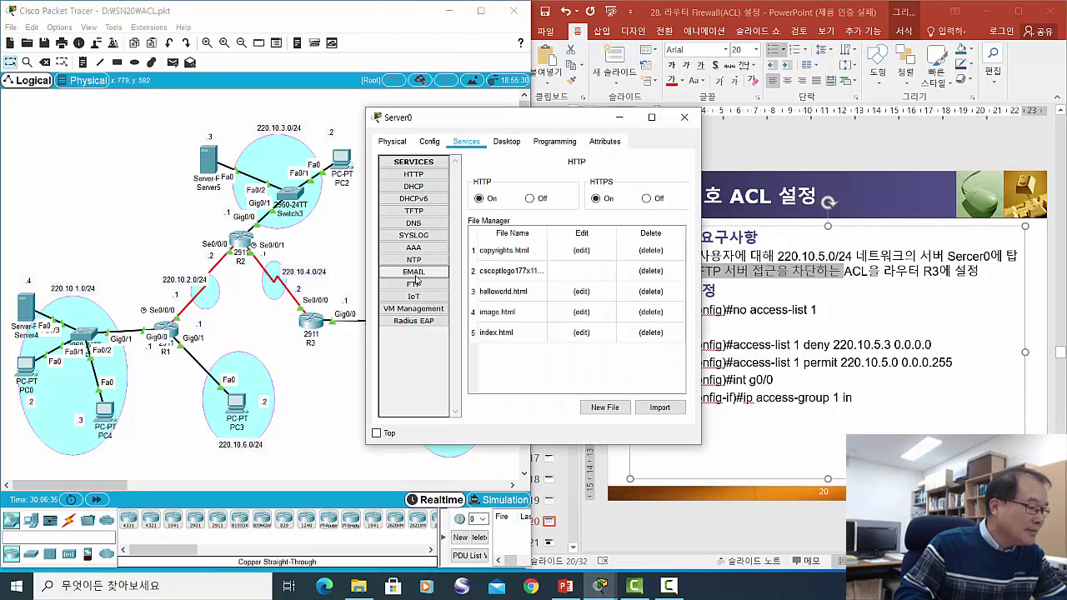
left_click(414, 285)
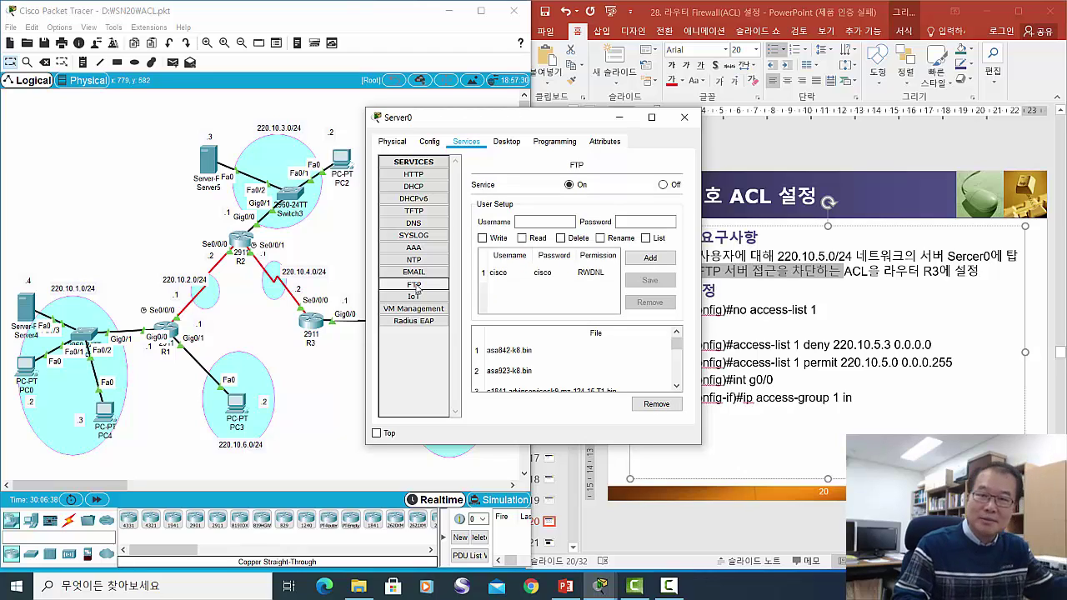
left_click(418, 176)
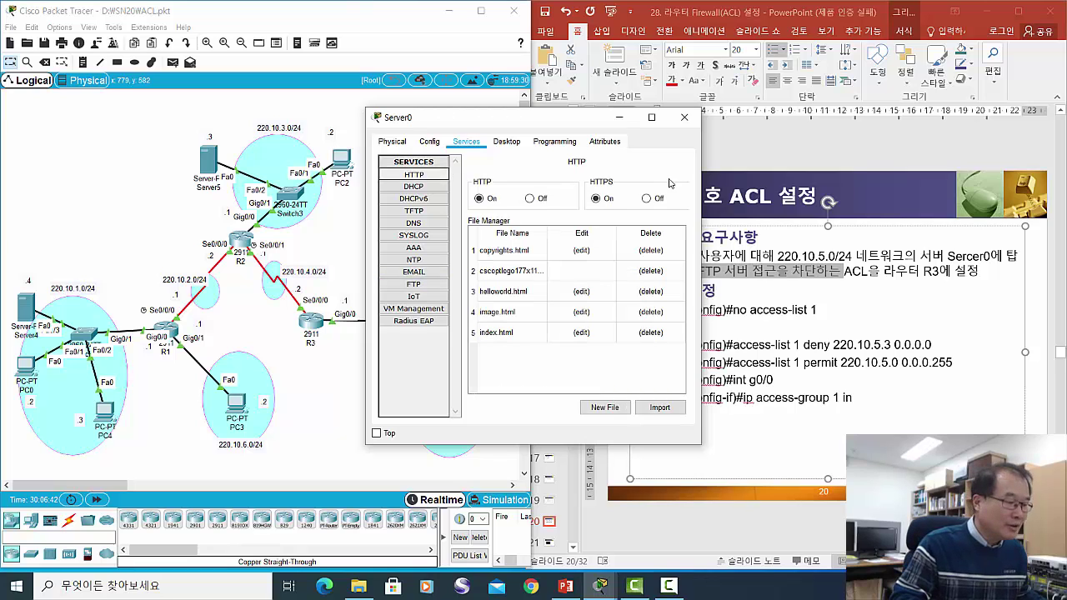
left_click(684, 118)
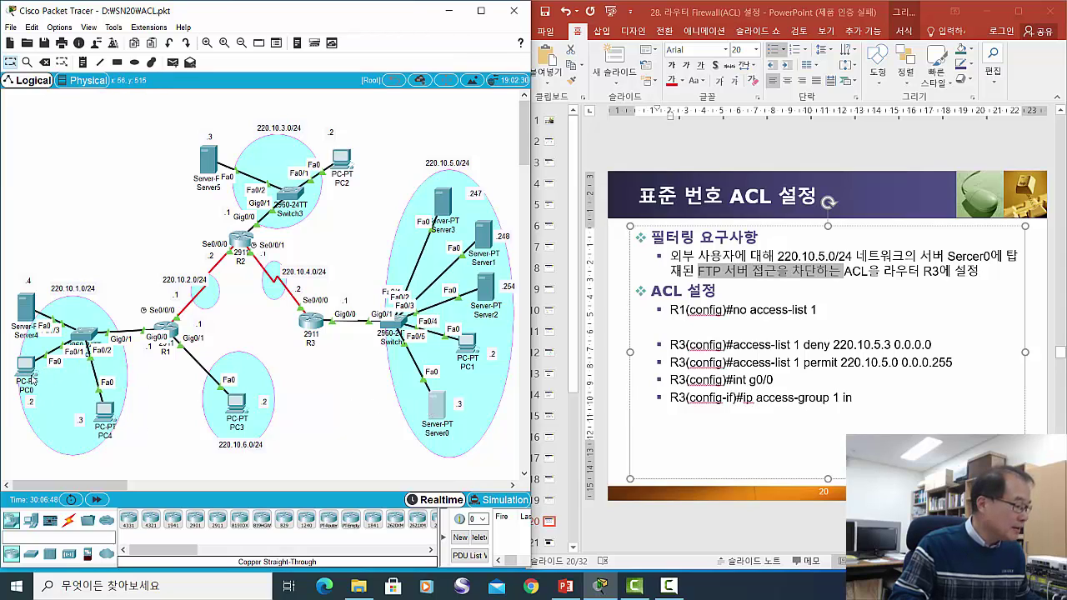
Open the Web Browser on PC0 with its window moved clear of the topology
mouse_move(27, 379)
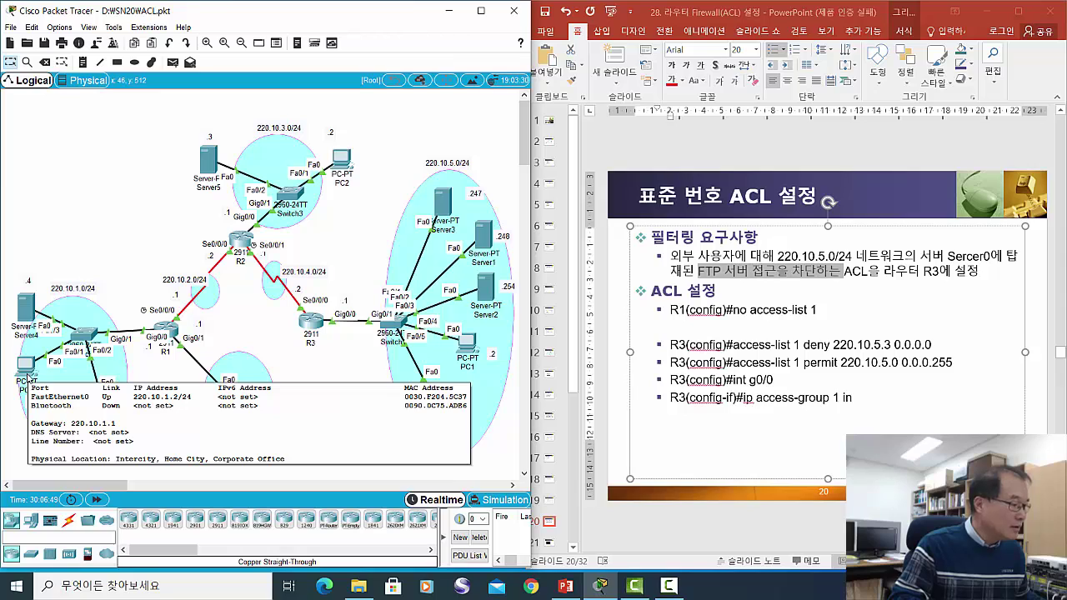
left_click(26, 367)
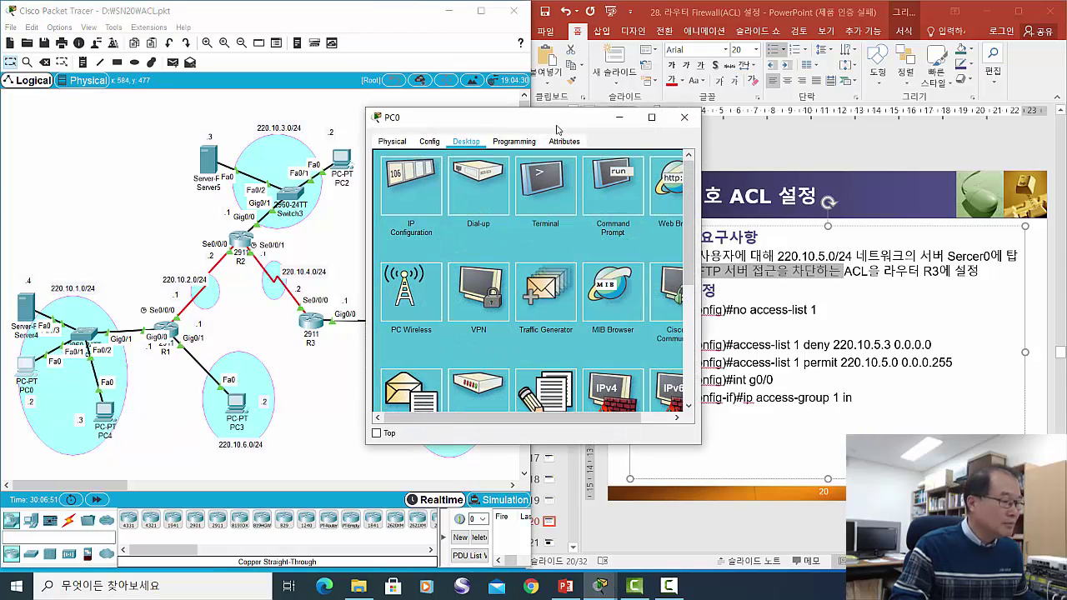
left_click_drag(555, 122, 760, 178)
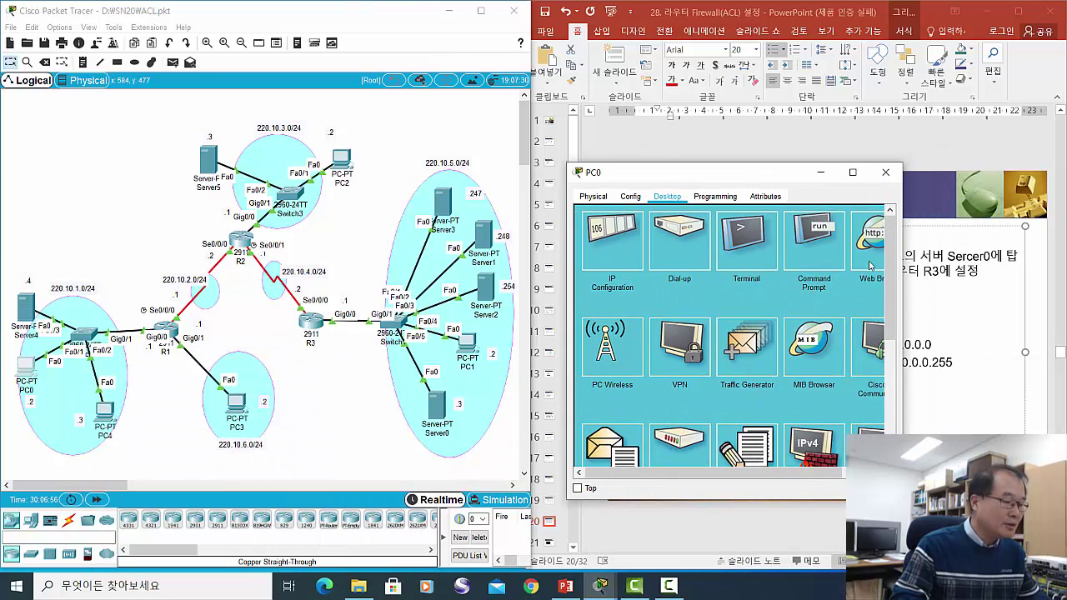
left_click(867, 264)
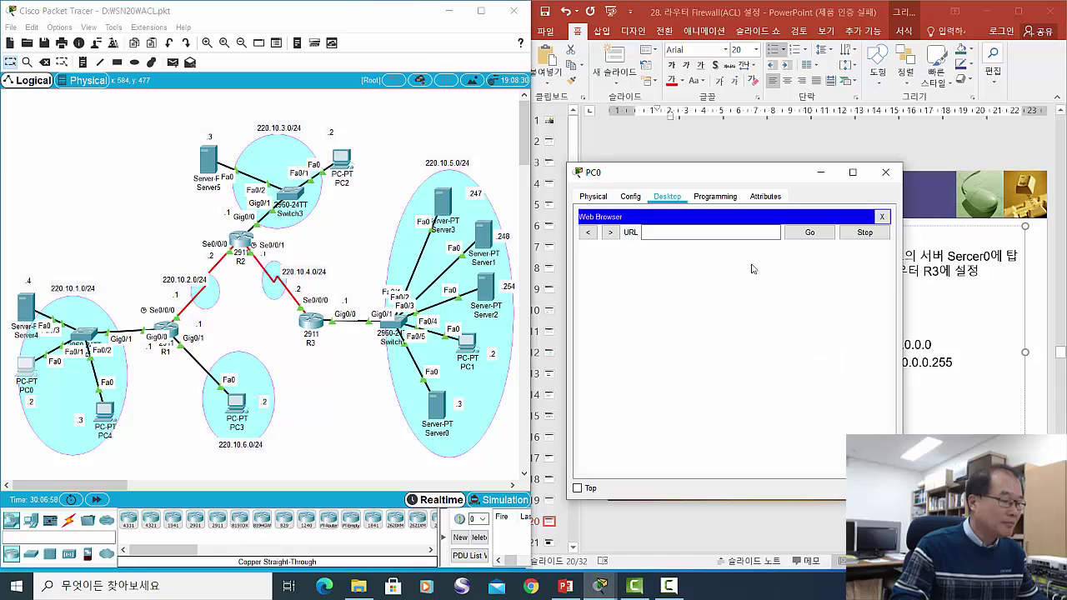
Try to load Server0's web page at 220.10.5.3 in PC0's browser, and close the PC0 window
left_click(689, 240)
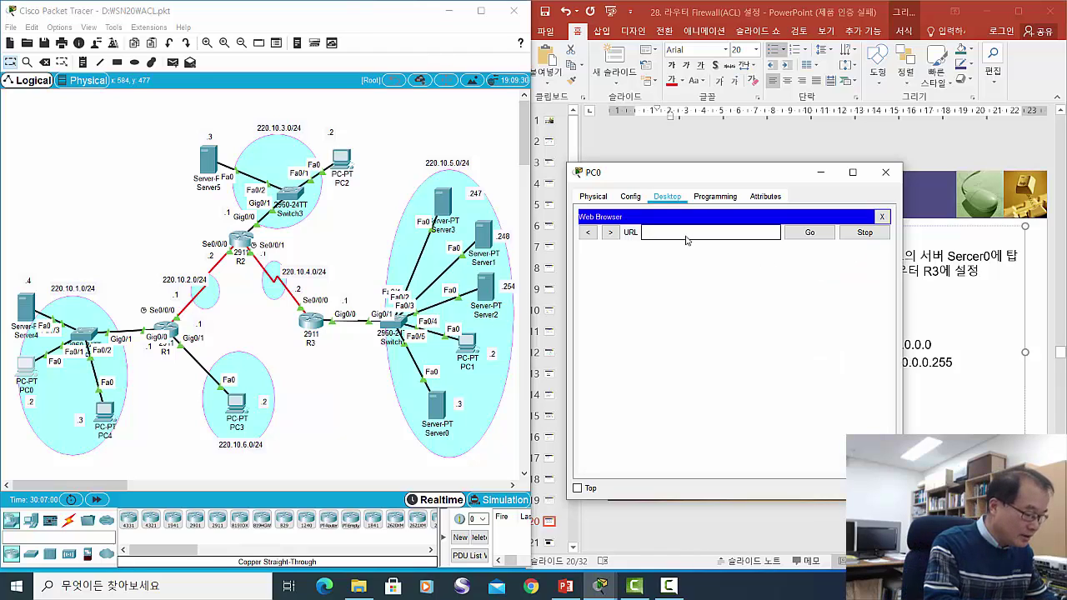
type("220.")
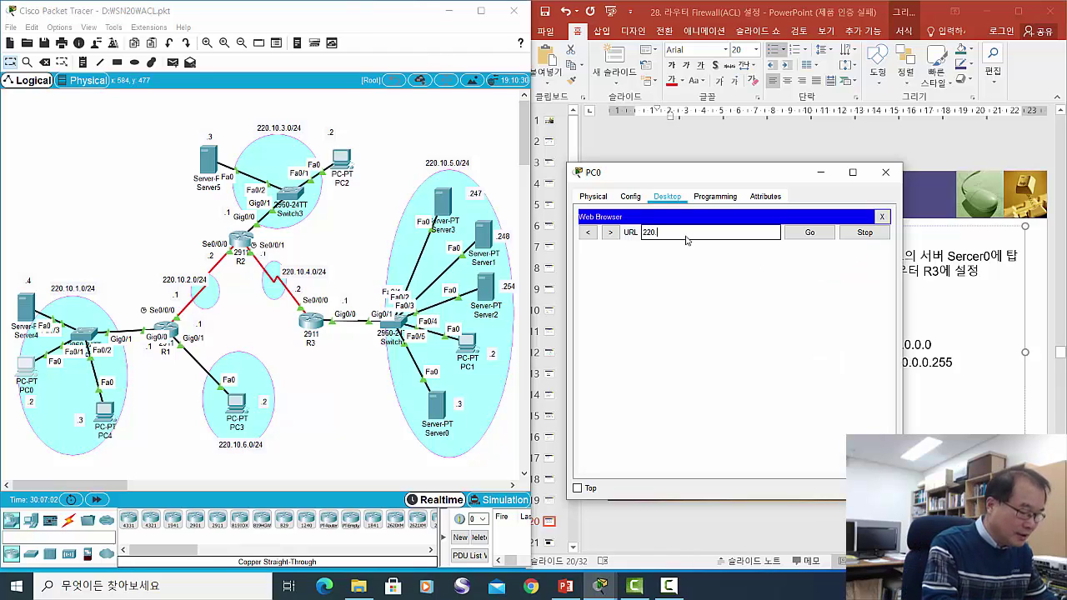
type("10.5.3")
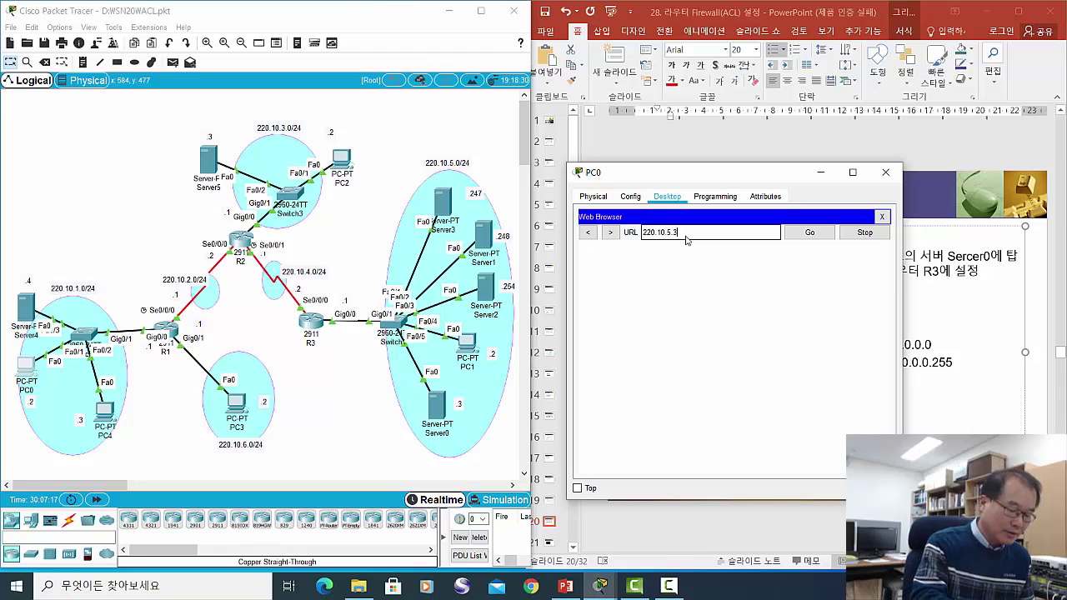
key("Return")
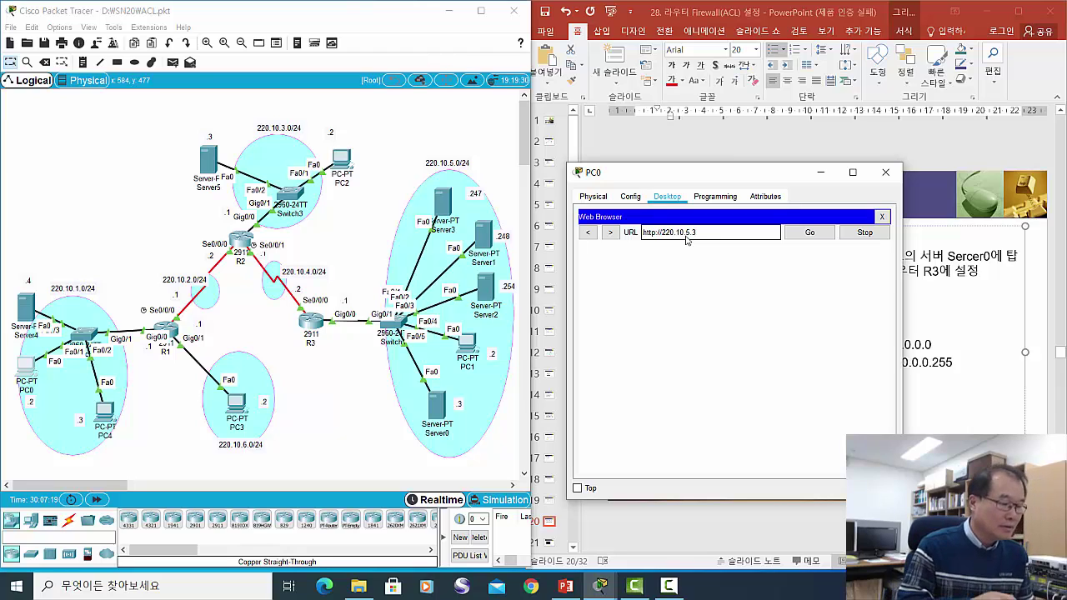
left_click(810, 237)
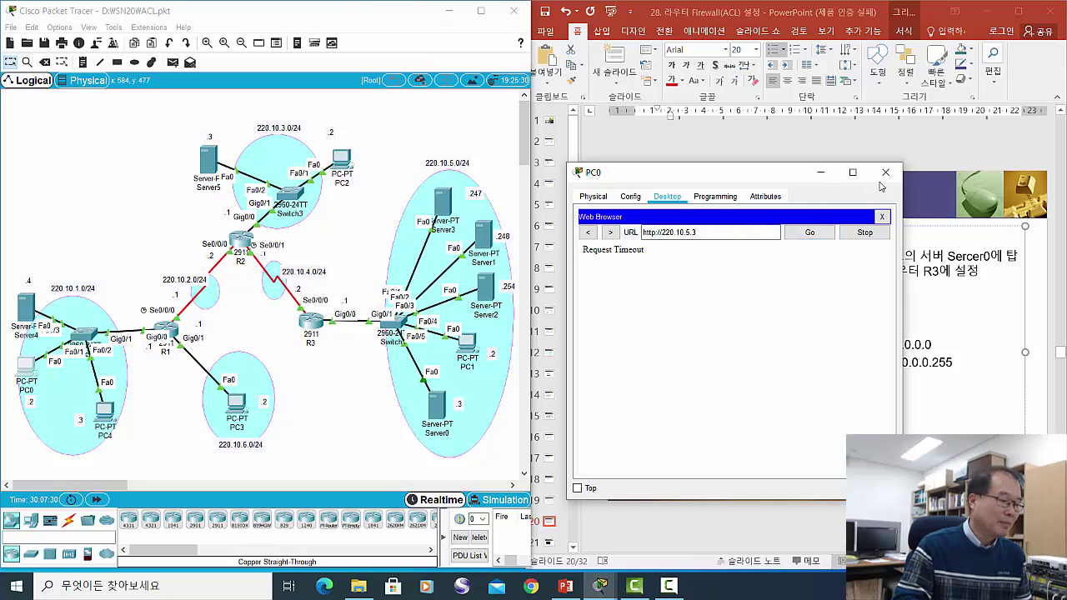
left_click(885, 174)
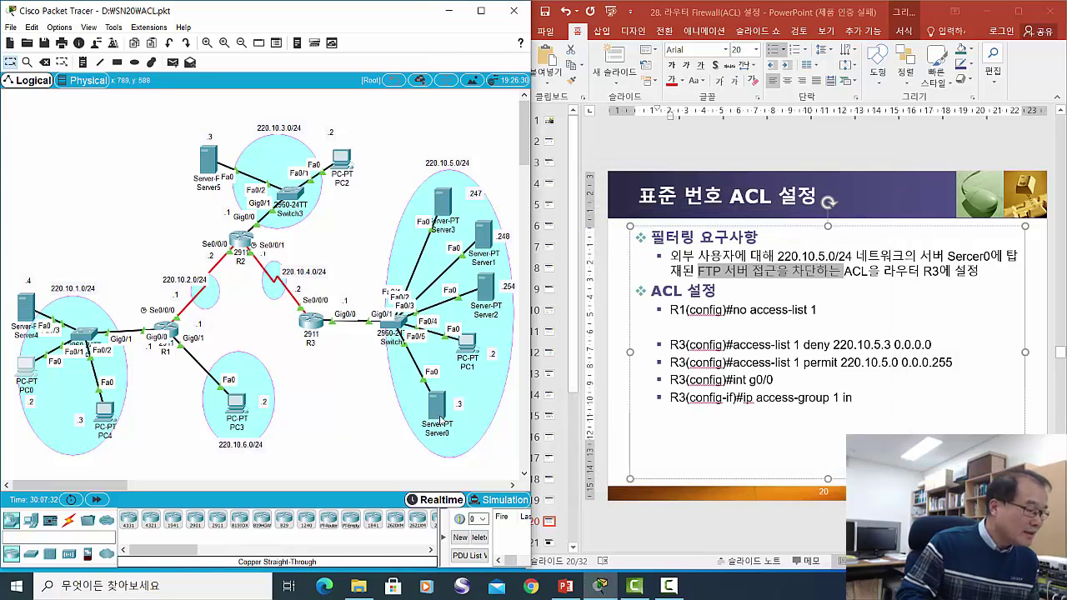
Highlight 220.10.5.3 in the slide's access-list 1 deny rule and compare it with Server0's IP address in the topology
mouse_move(439, 421)
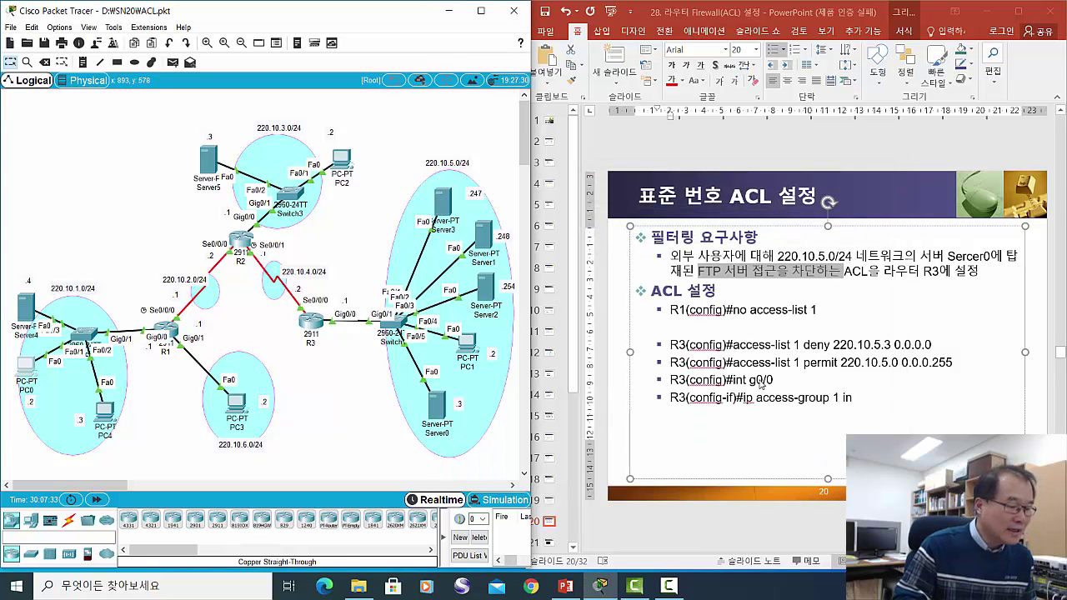
left_click(828, 370)
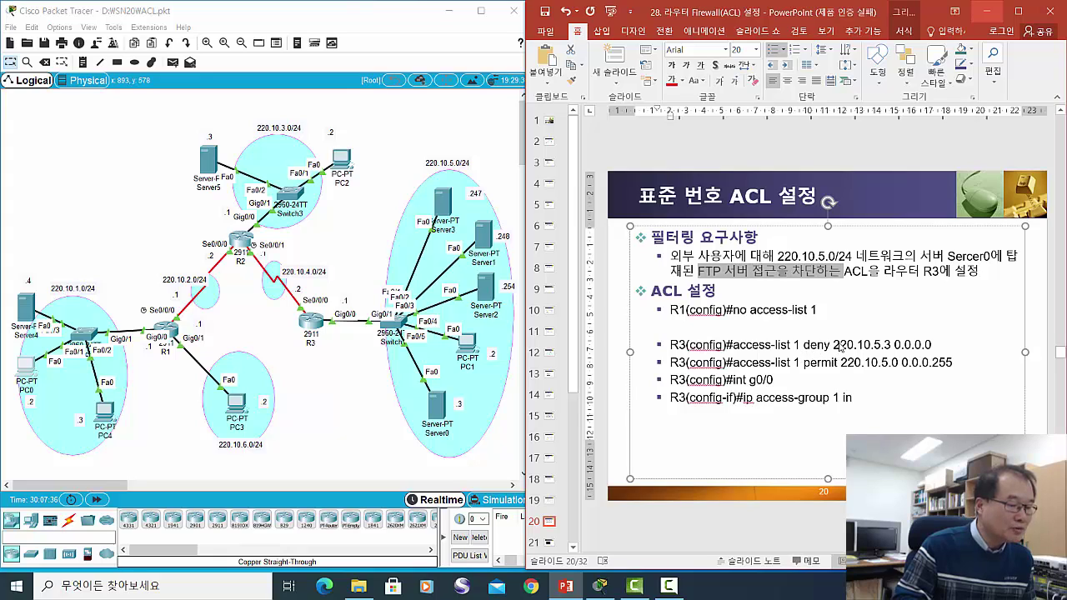
left_click(438, 412)
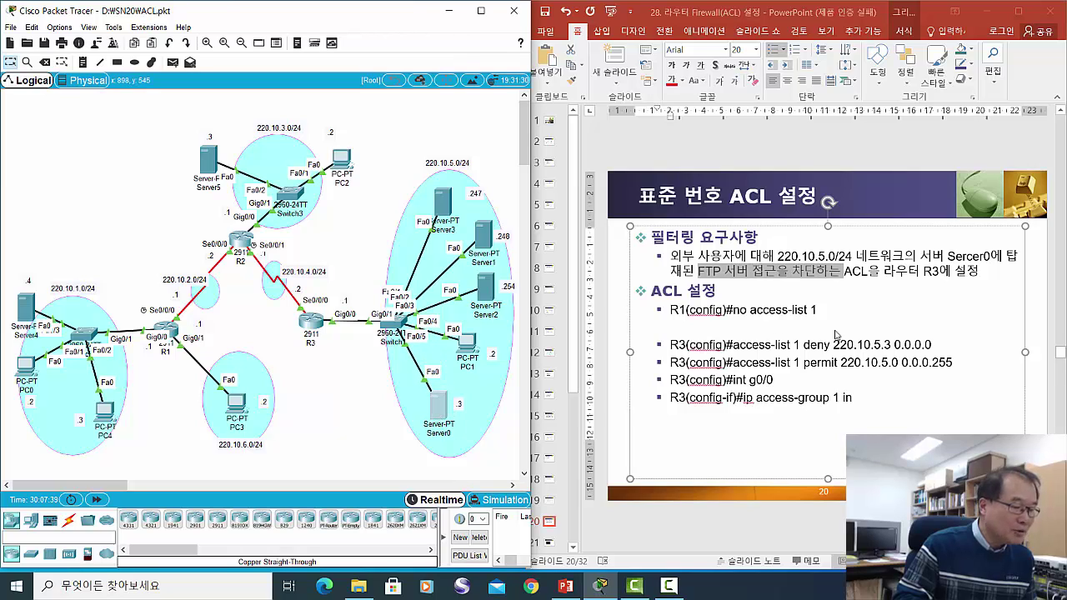
left_click(833, 350)
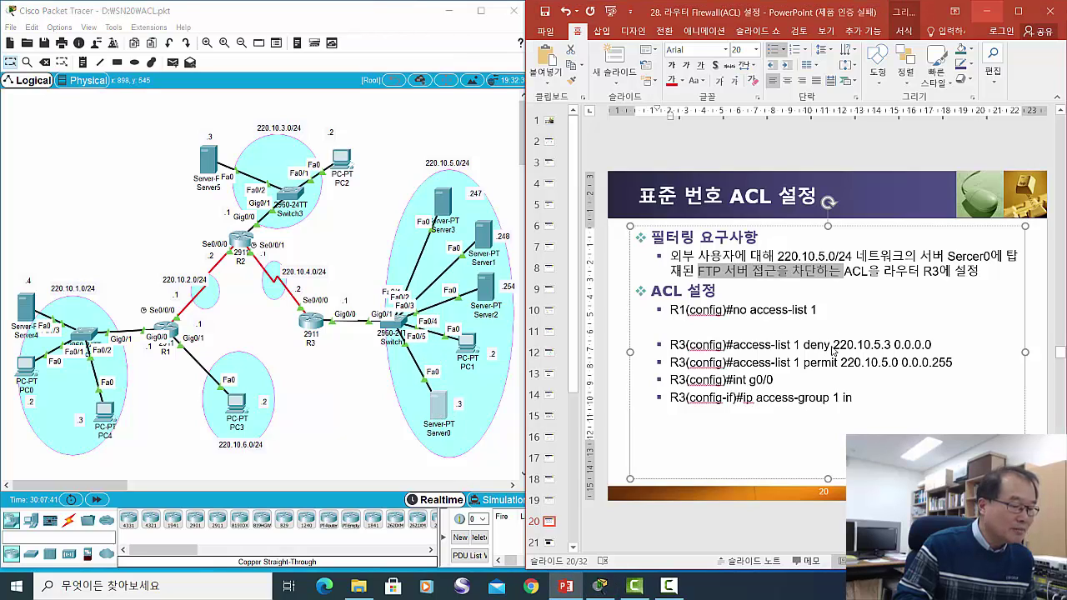
left_click_drag(834, 351, 891, 349)
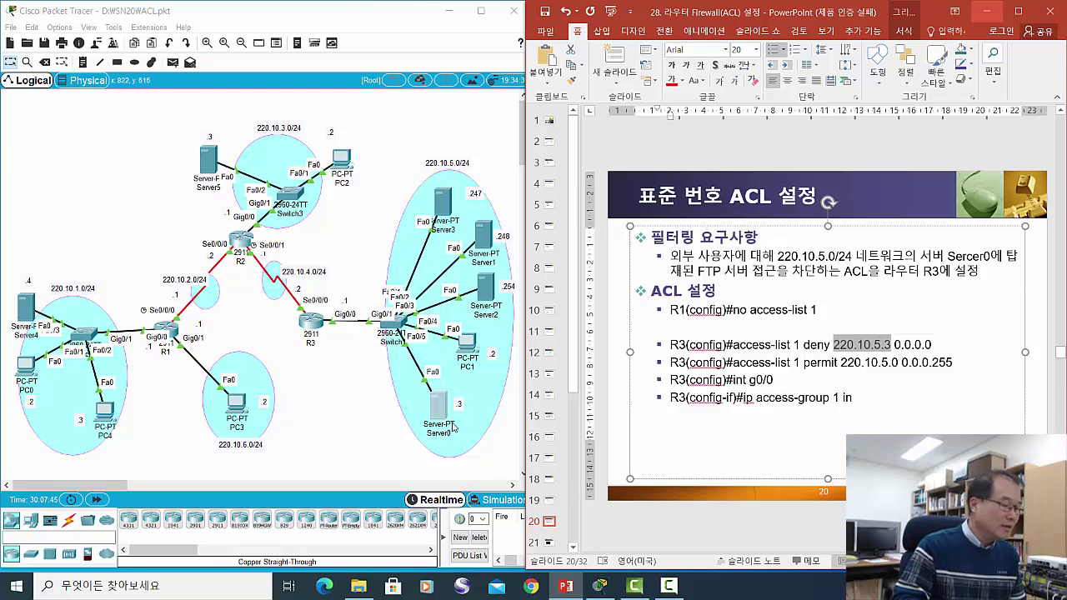
left_click(443, 424)
left_click_drag(442, 423, 434, 416)
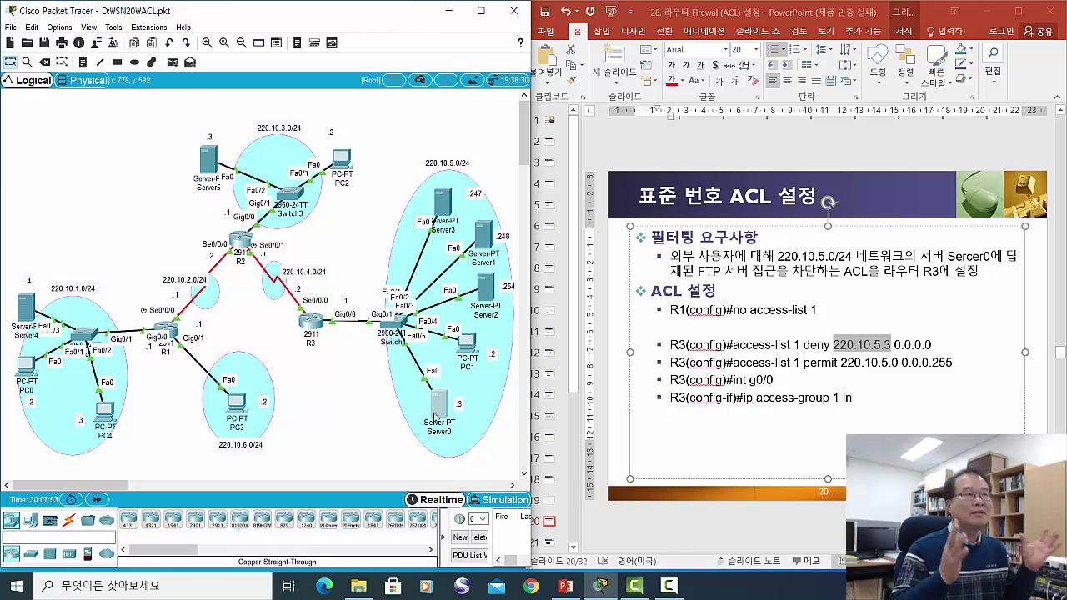
mouse_move(434, 416)
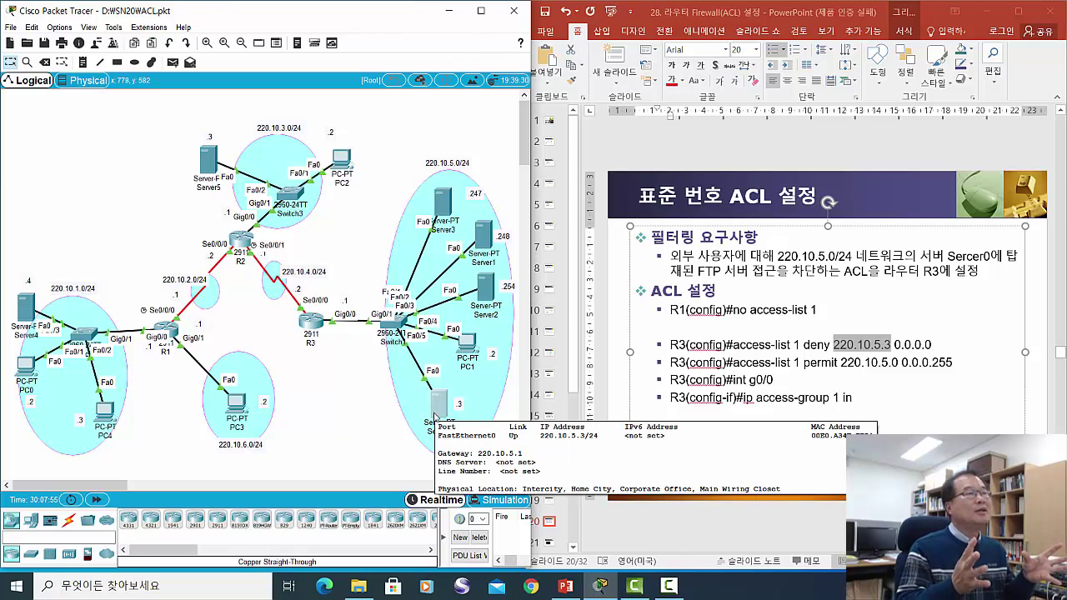
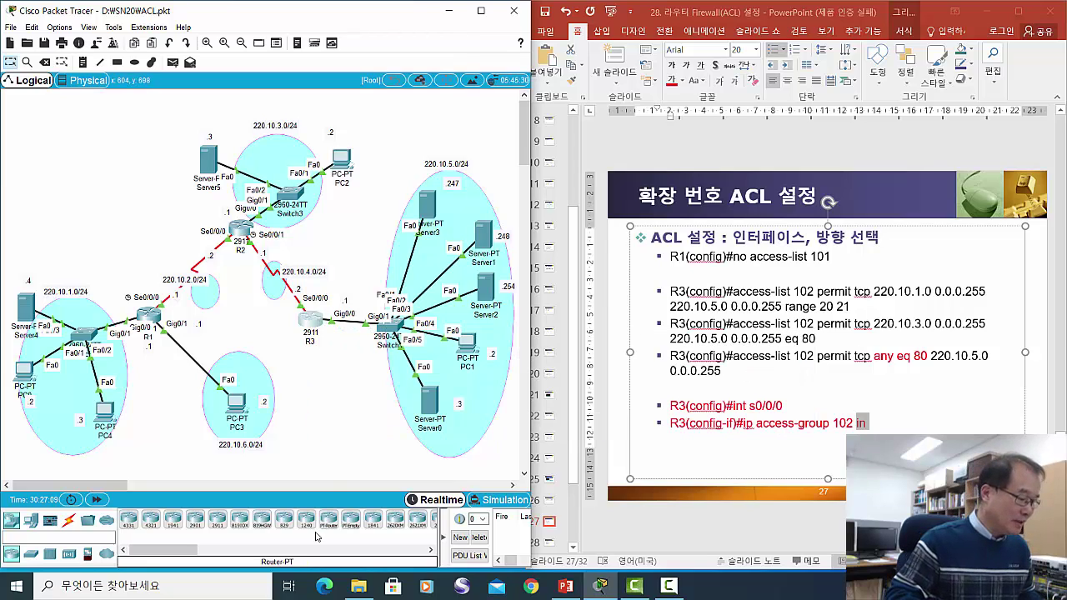
Open router R3's command line, move its window clear of the slide, and start a console session
left_click(307, 322)
left_click_drag(562, 120, 469, 182)
left_click(457, 385)
key("Return")
key("Return")
key("Return")
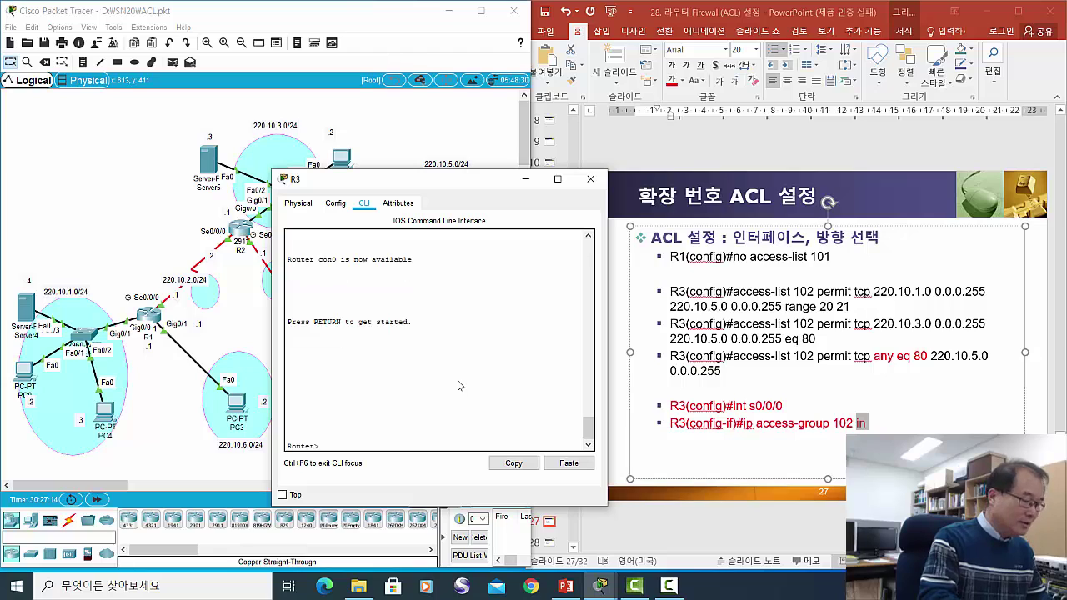
Enter privileged mode on R3 with enable and global configuration mode with conf t
type("enab")
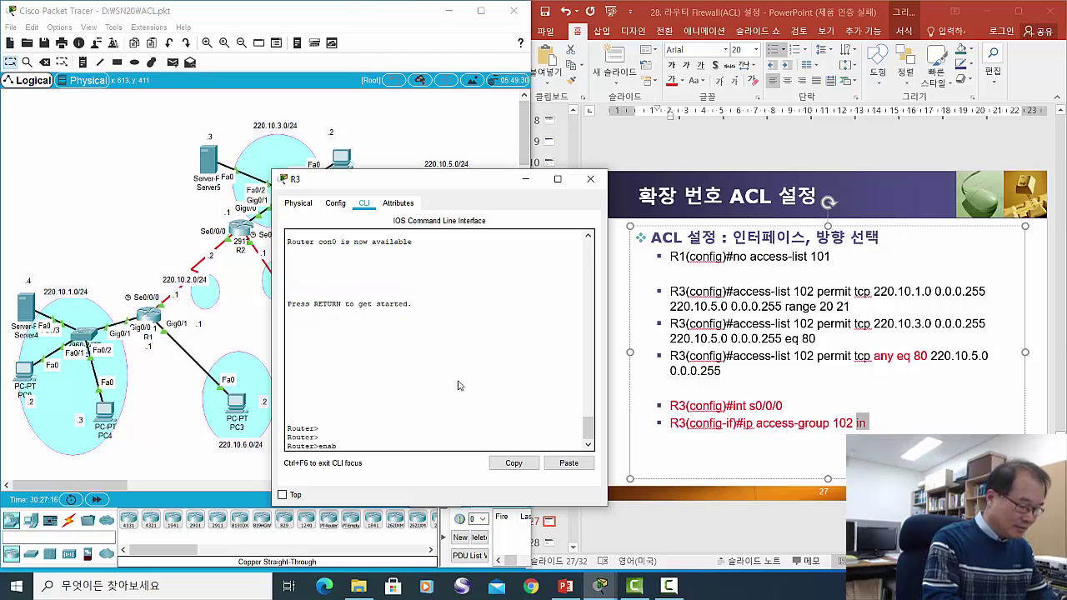
type("le")
key("Return")
key("Return")
key("Return")
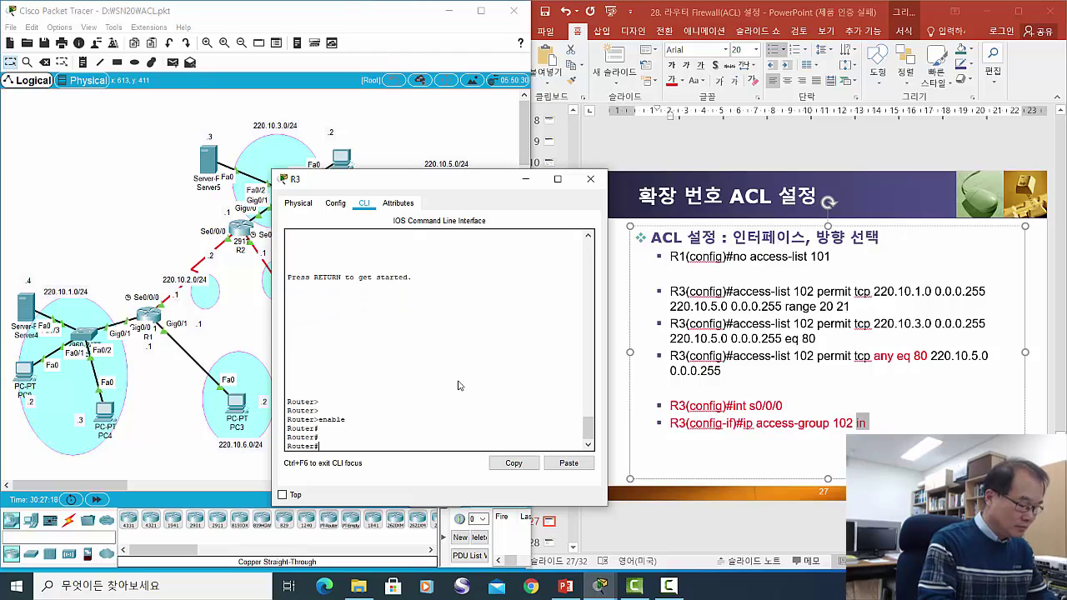
type("conf t")
key("Return")
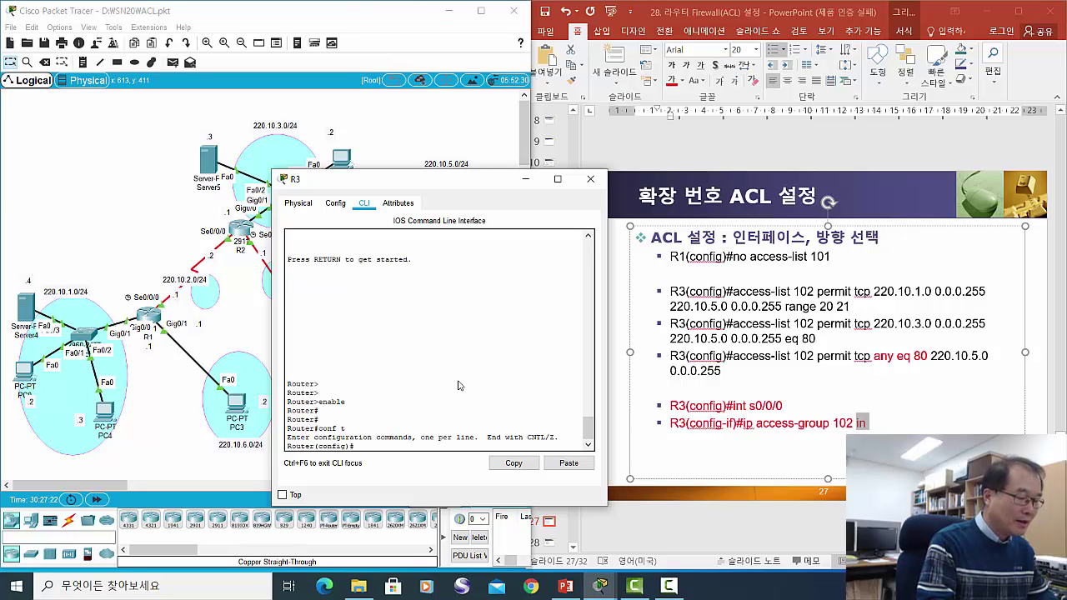
Try to enter the rule access-list 102 permit 220.10.1.0 0.0.0.255 220.10.5.0 0.0.0.255 range 20 21 on R3
type("a")
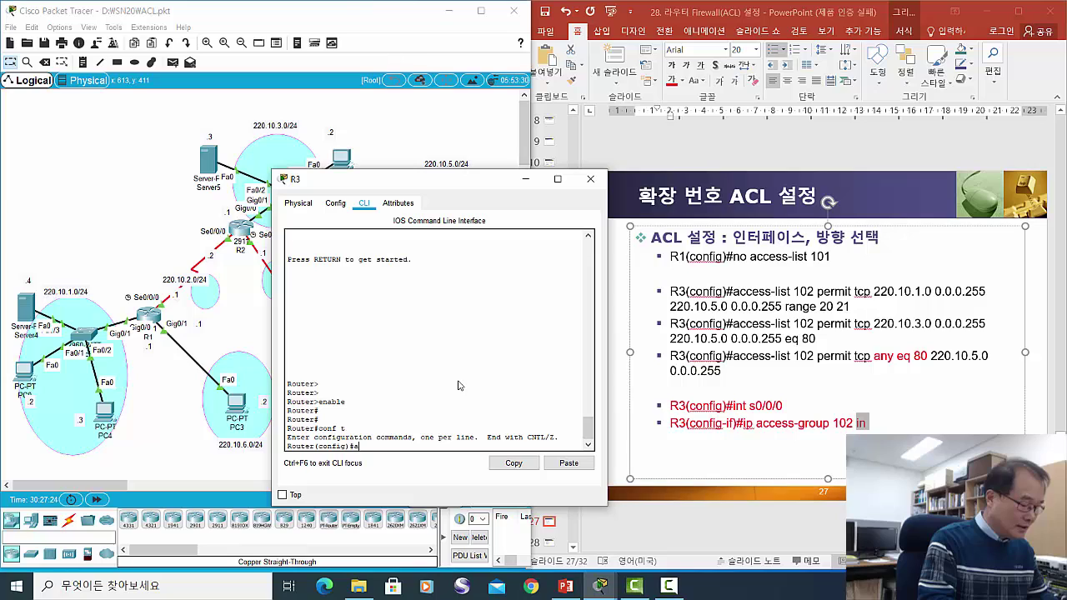
type("ccess")
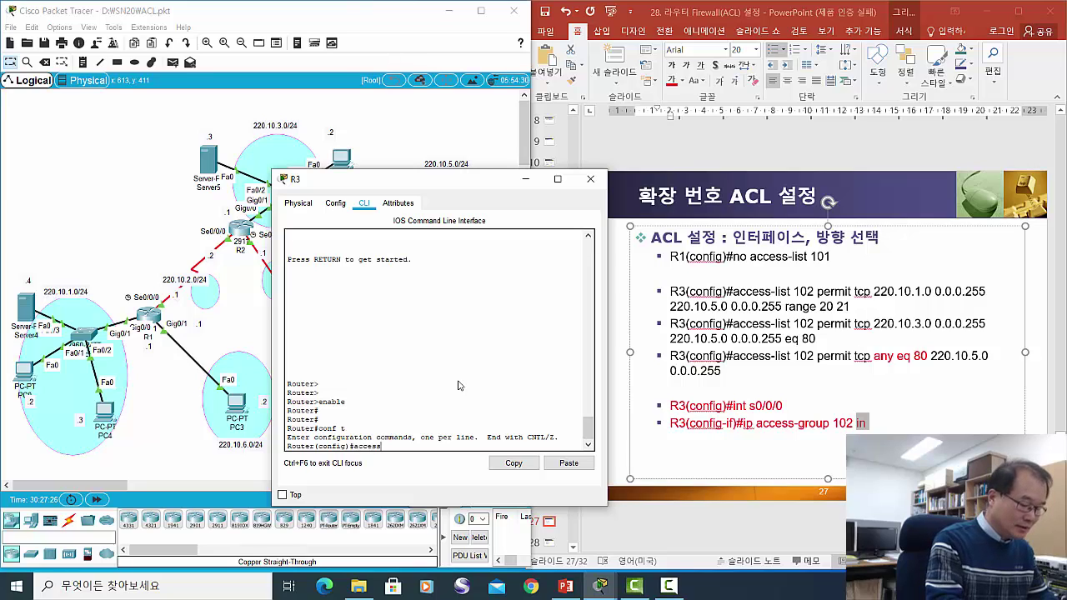
type("-list")
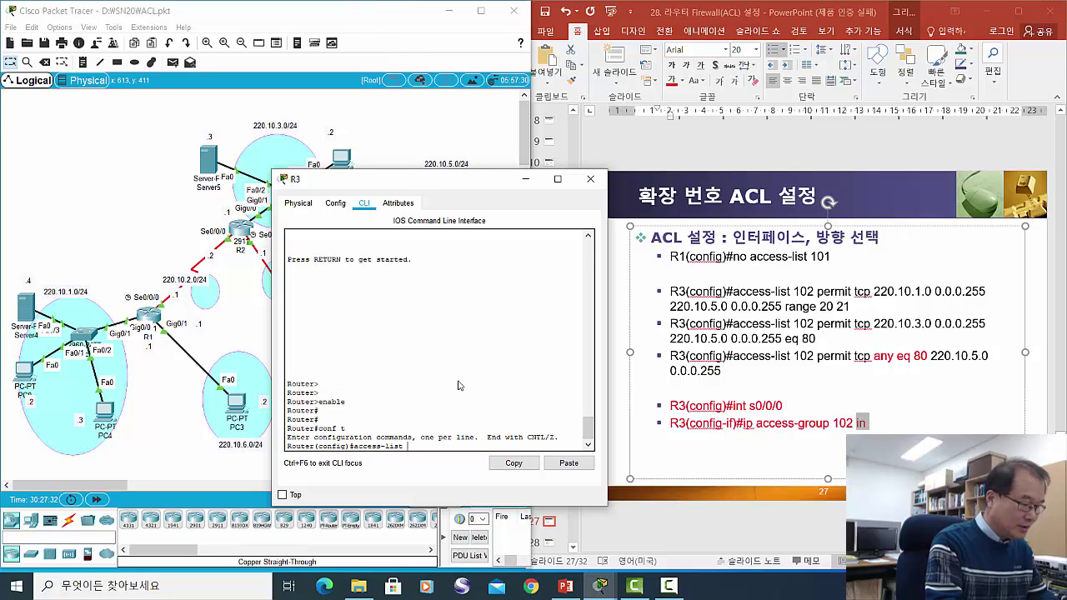
type("102")
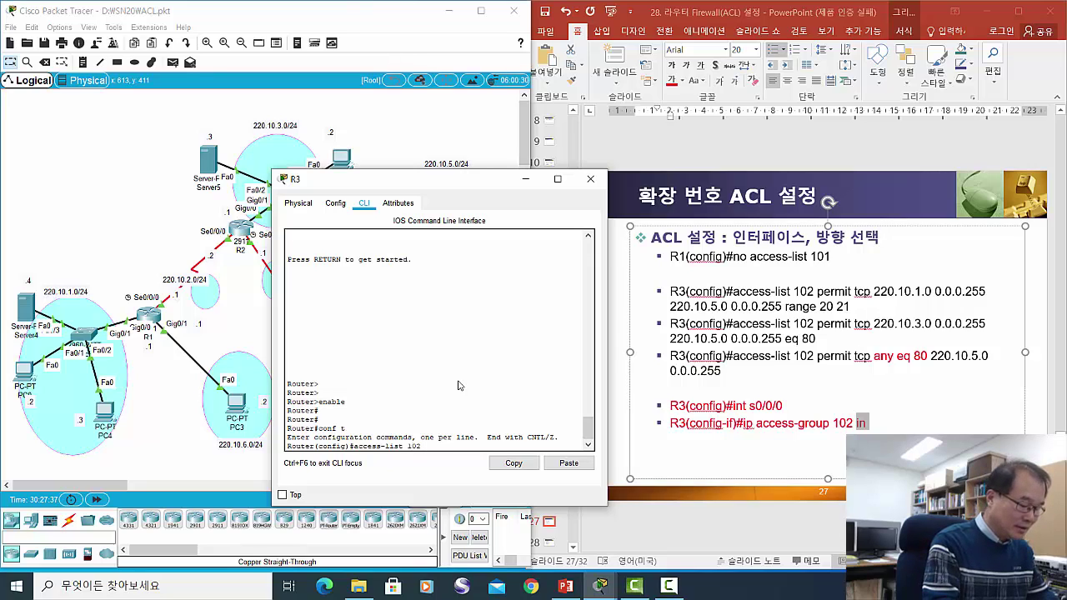
type(" permit")
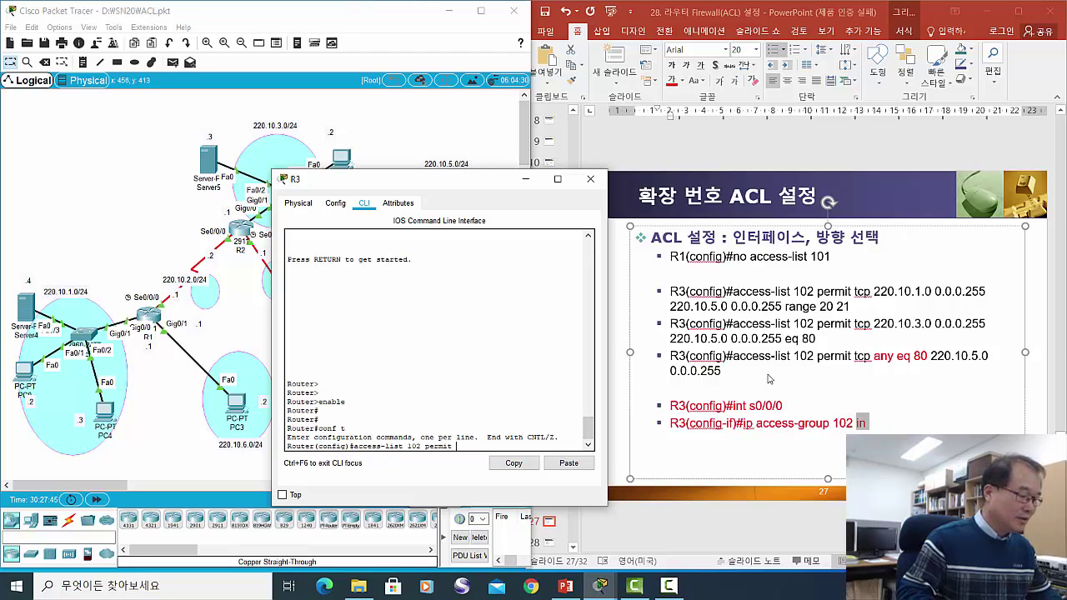
type("220.1")
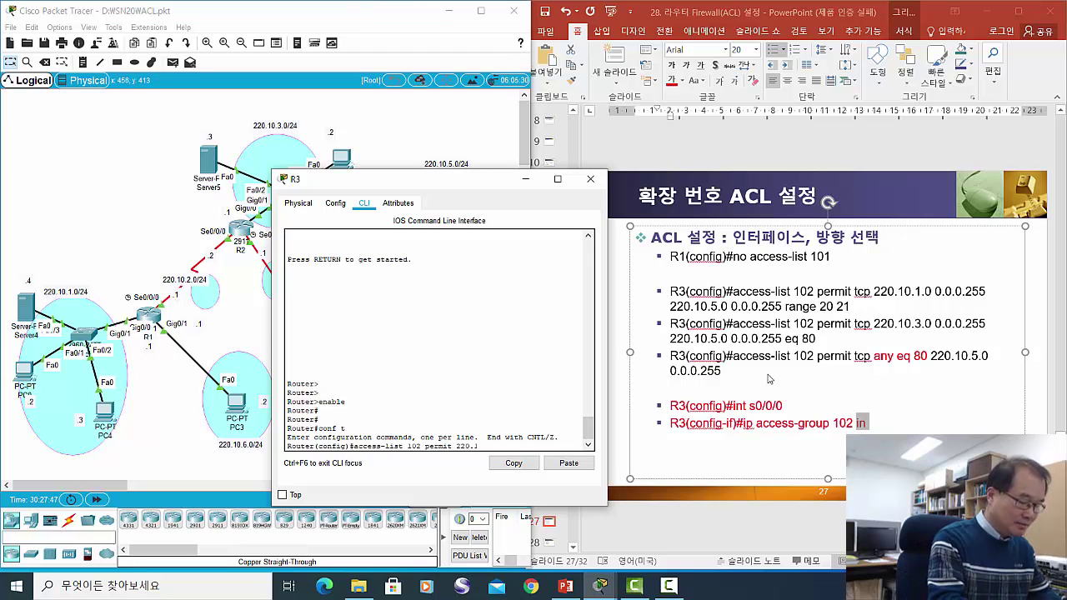
type("0.1.0")
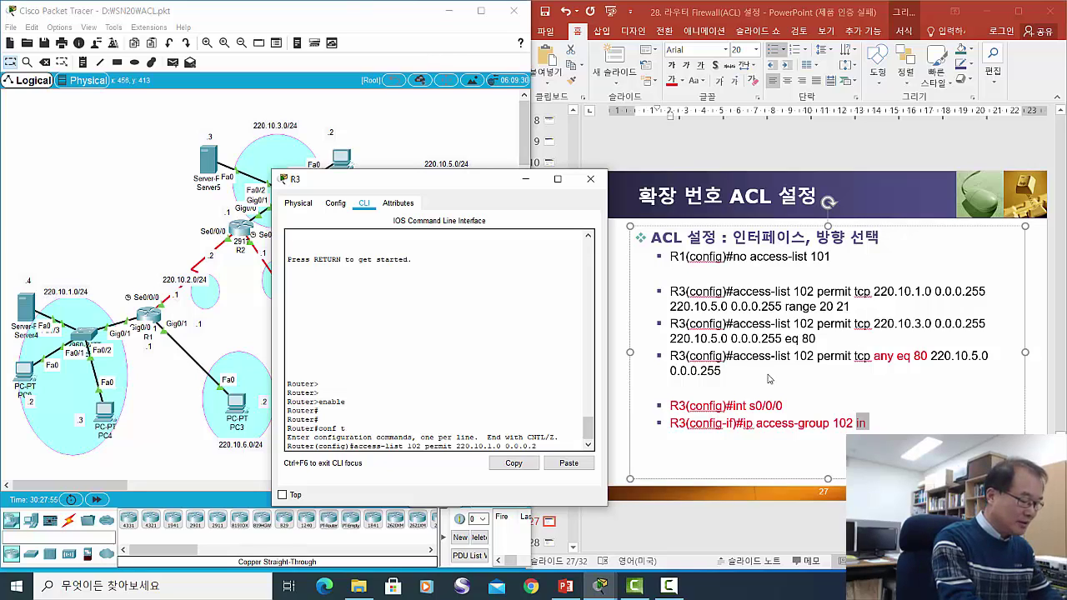
type("0.0.0.255")
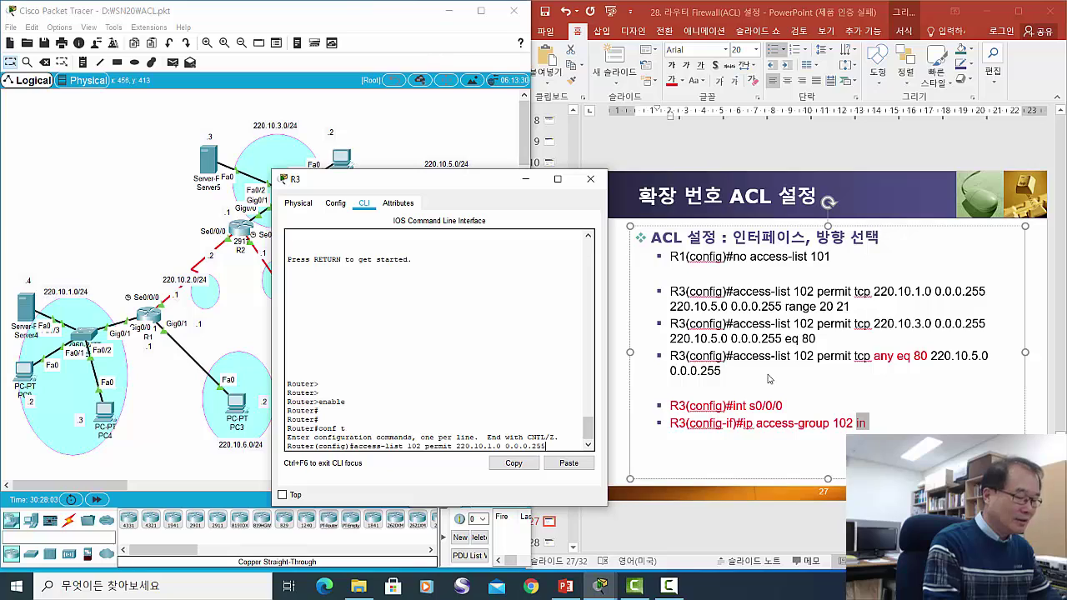
type("220.")
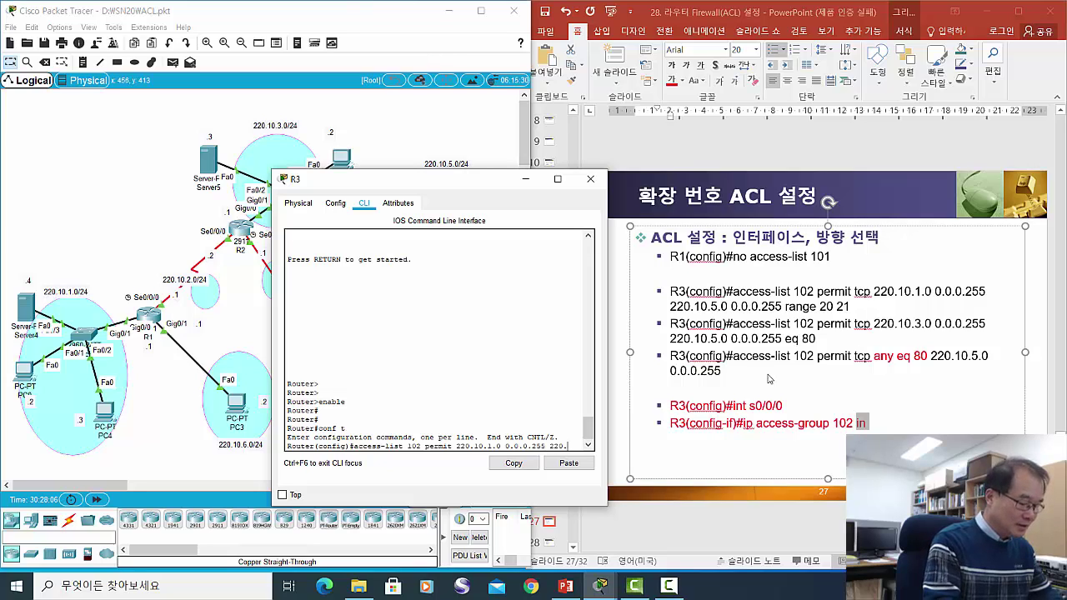
type("10.5.0")
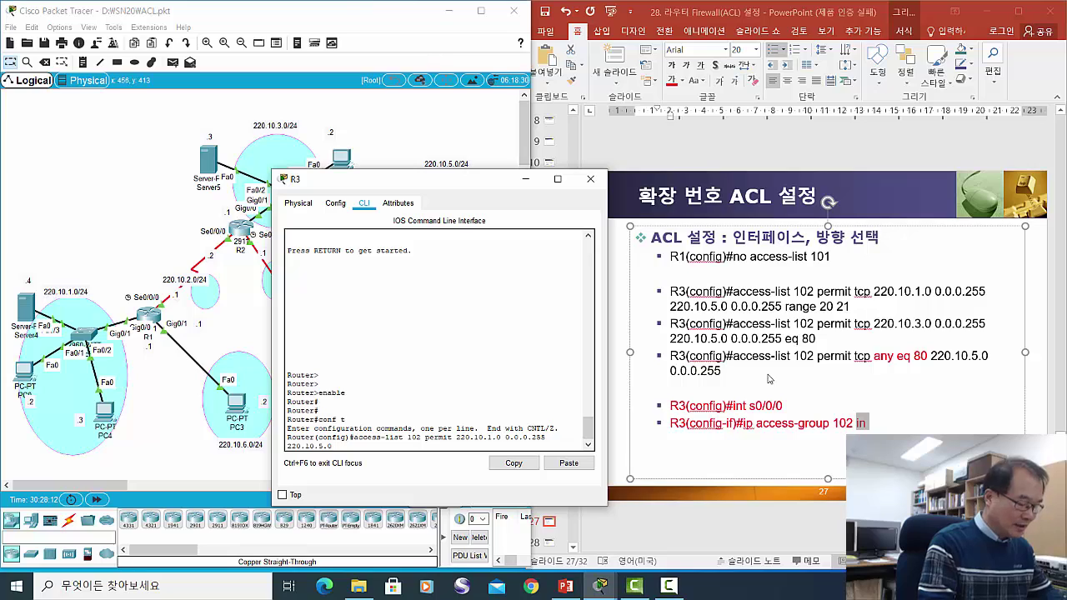
type(" 0.0.0")
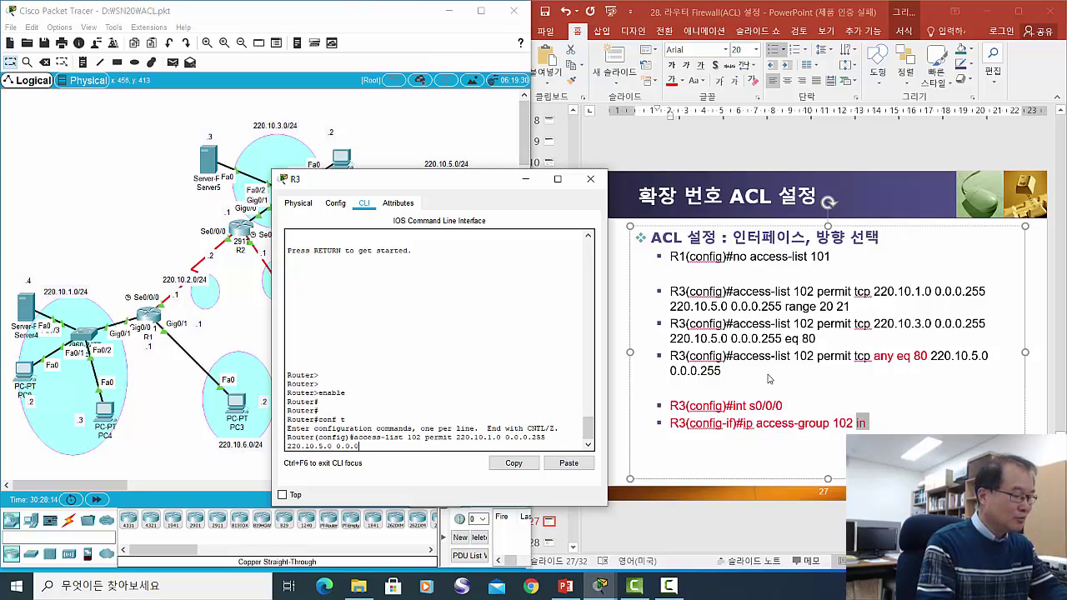
type(".")
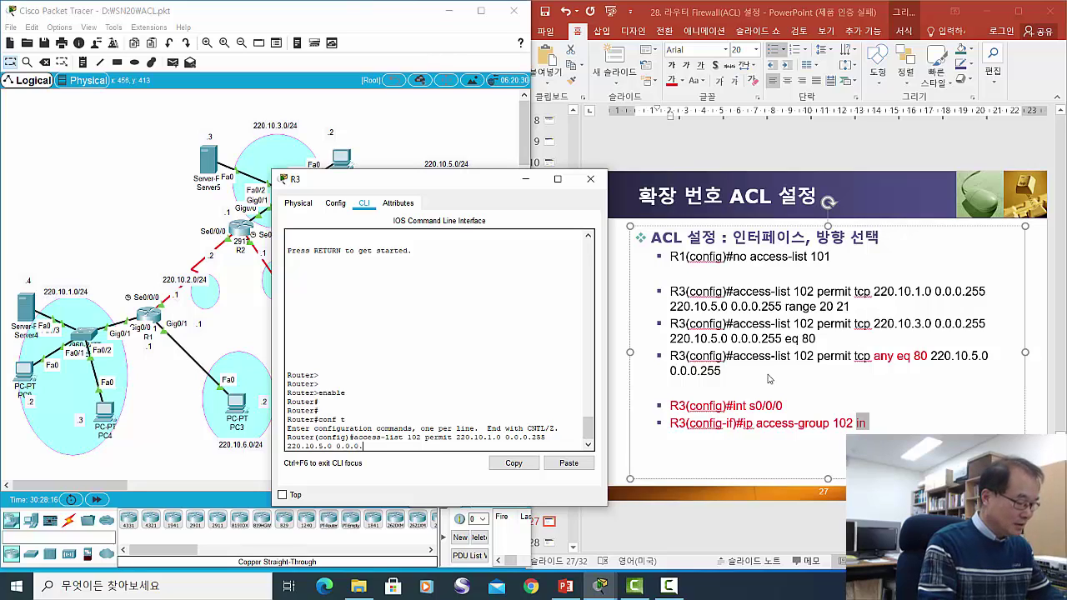
type("255 r")
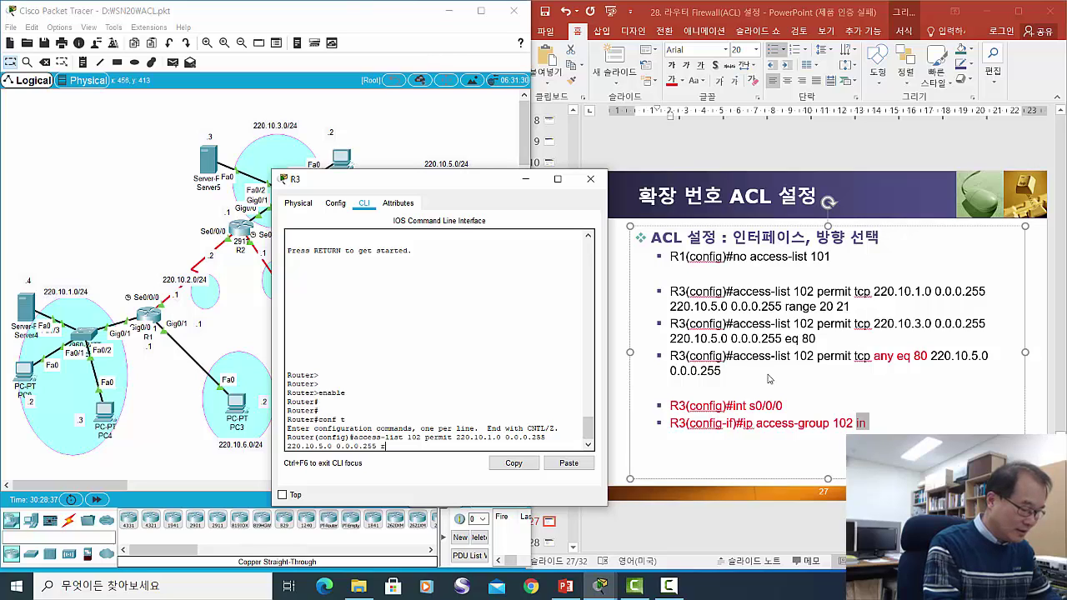
type("ange")
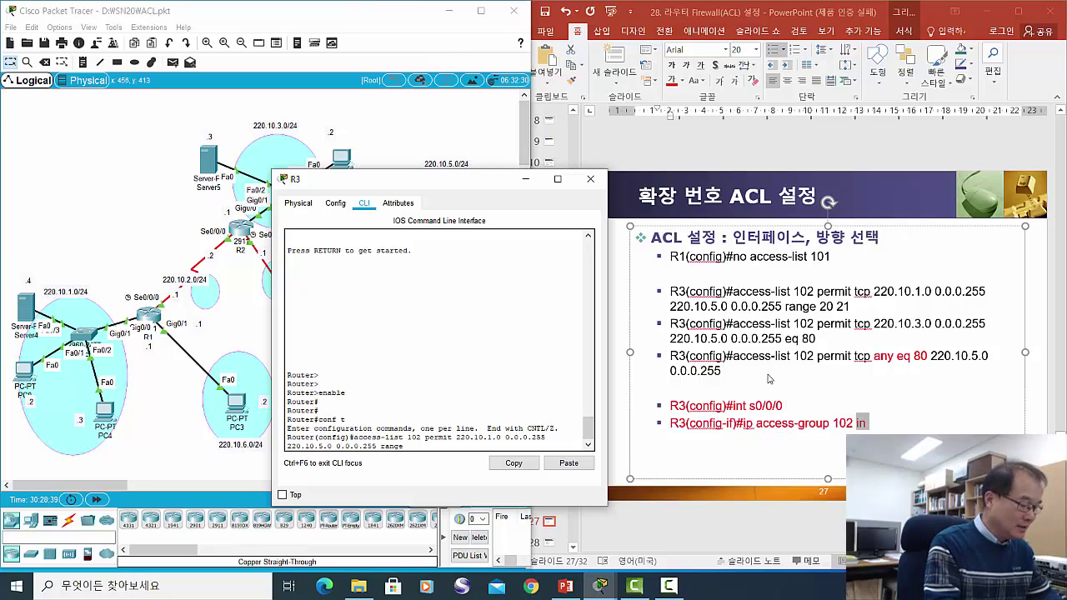
type(" 20 21")
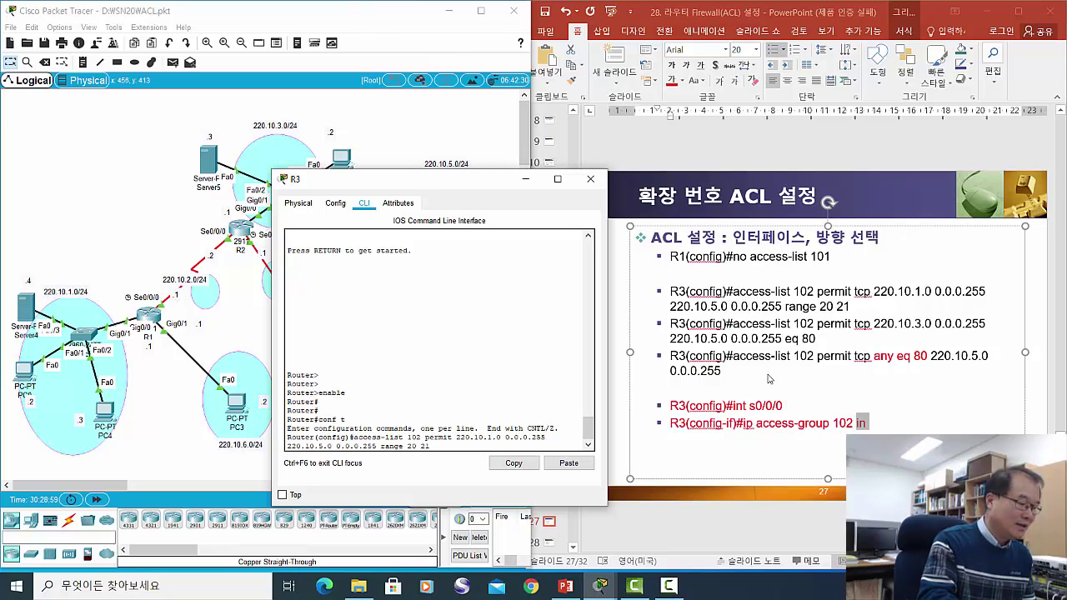
key("Return")
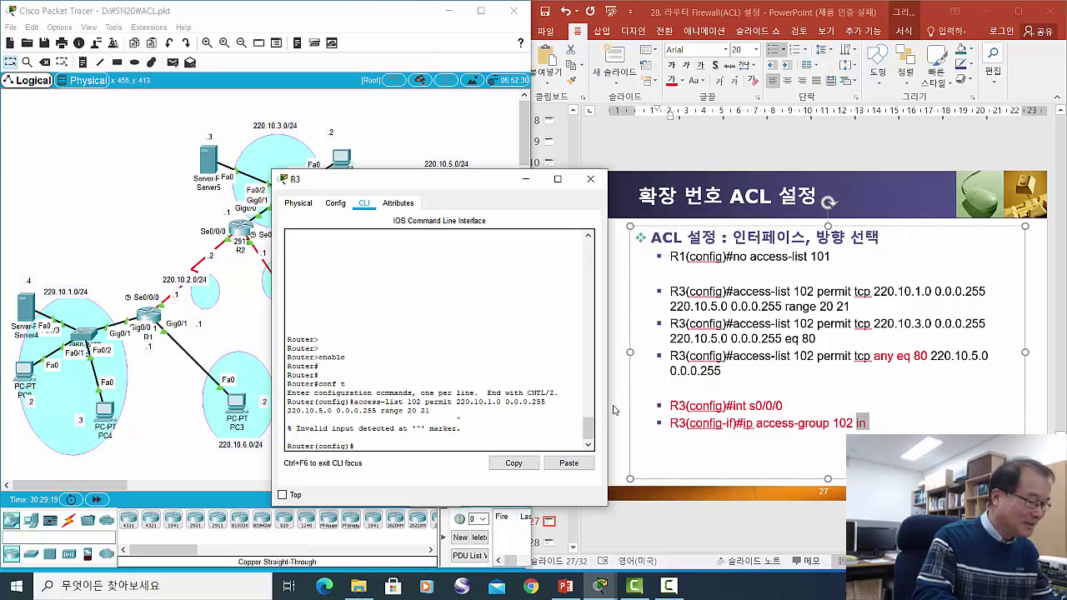
Recall the access-list 102 rule, insert tcp after permit, and submit the corrected command on R3
key("Up")
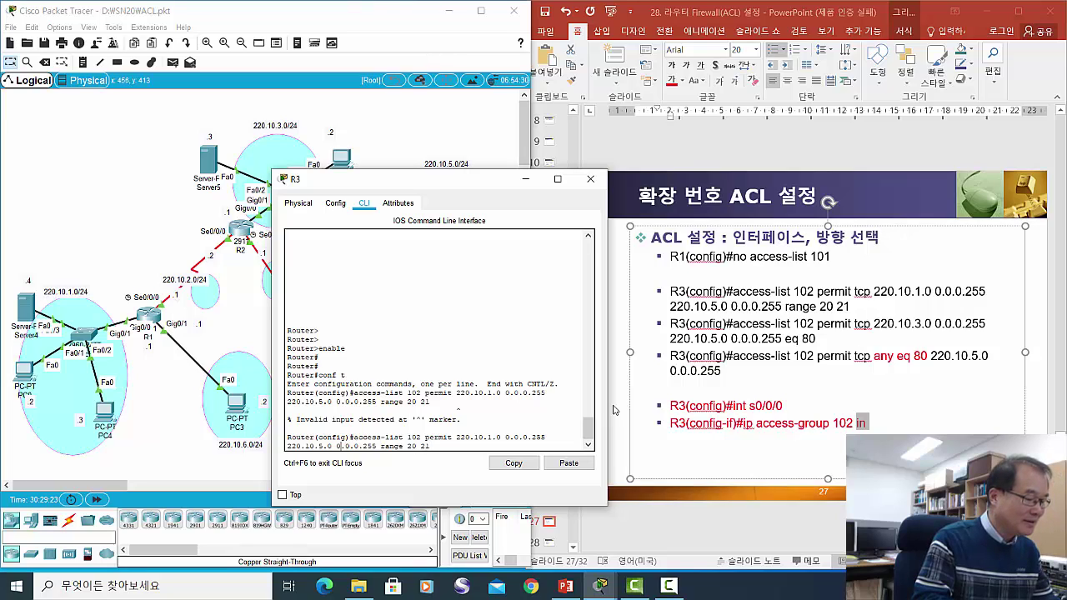
key("Left")
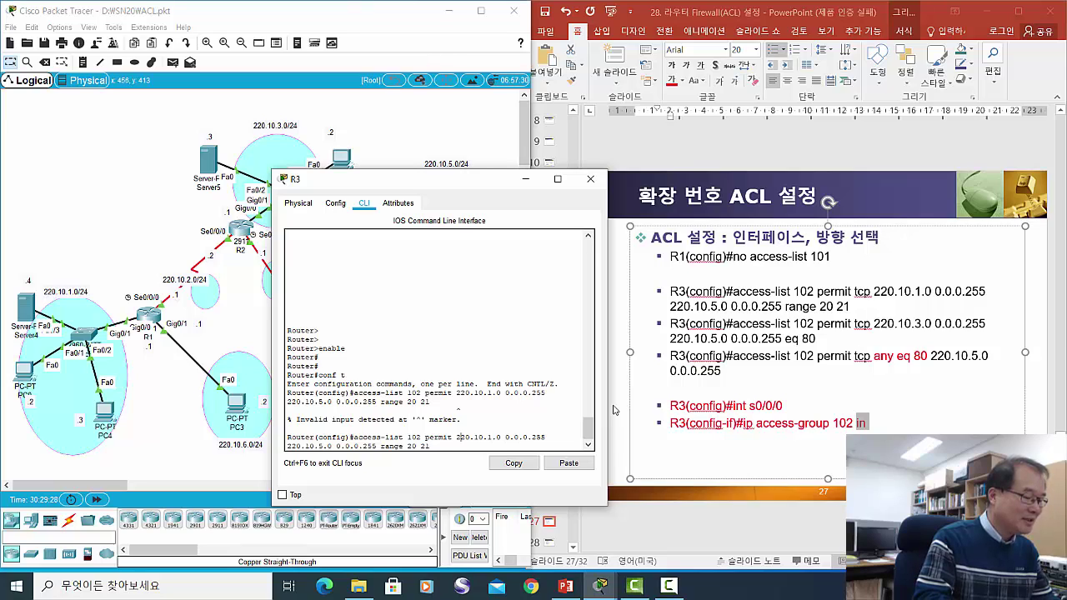
key("Left")
type("tcp")
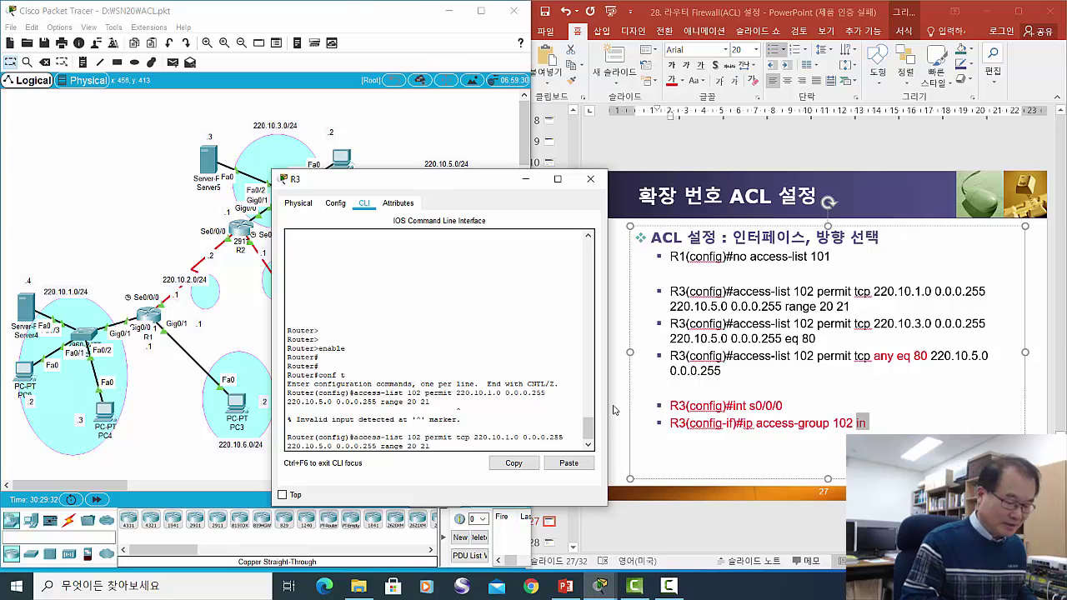
key("Return")
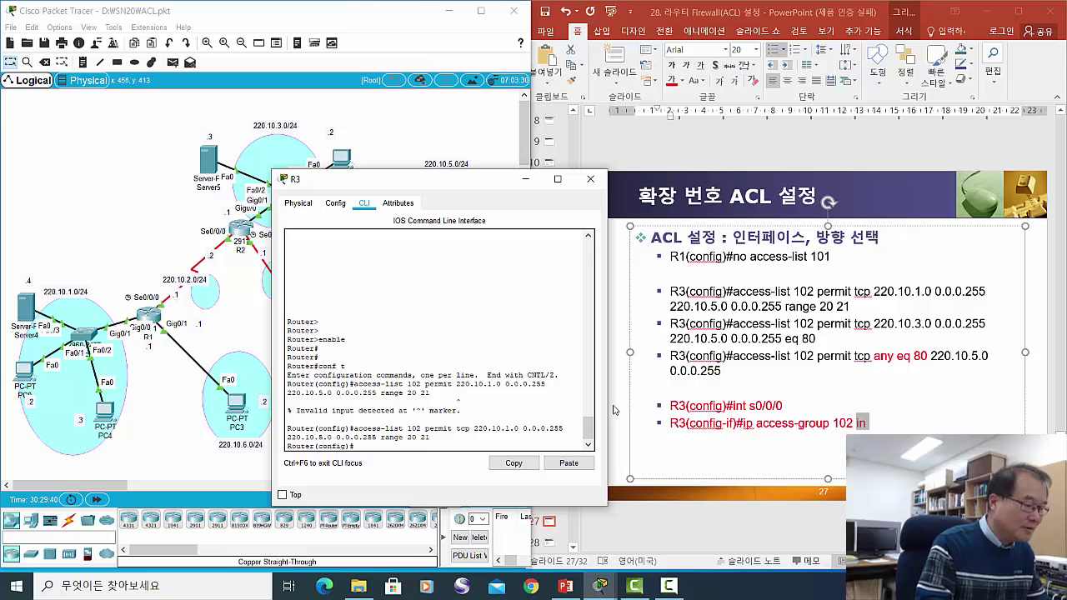
Recall the last access-list 102 rule and change its source network to 220.10.3.0
key("Up")
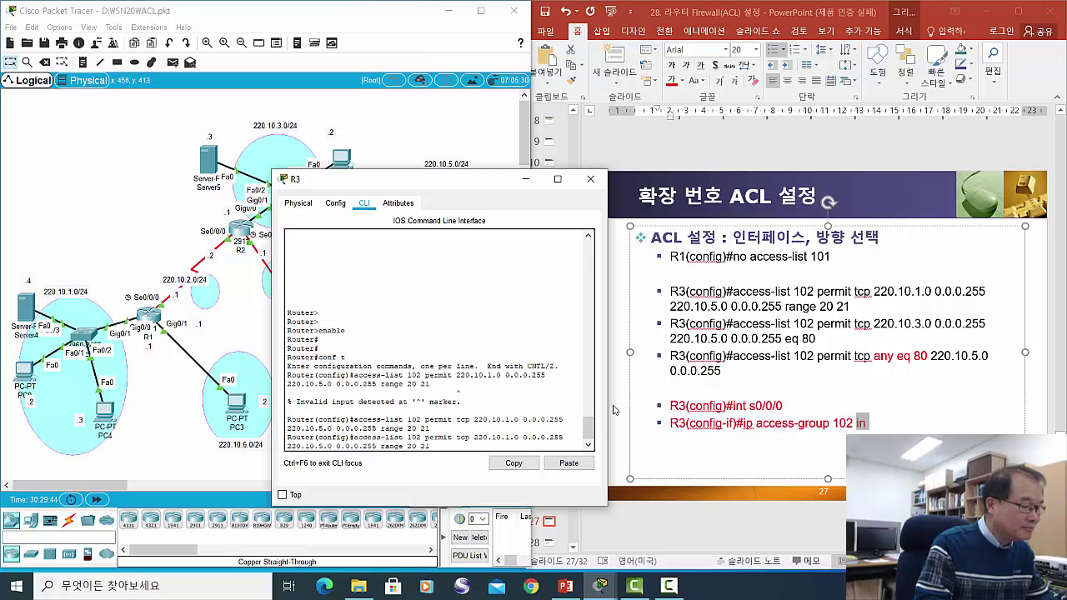
key("Left")
key("Left")
key("Left")
key("Left")
key("Left")
key("Left")
key("Left")
key("Left")
key("Left")
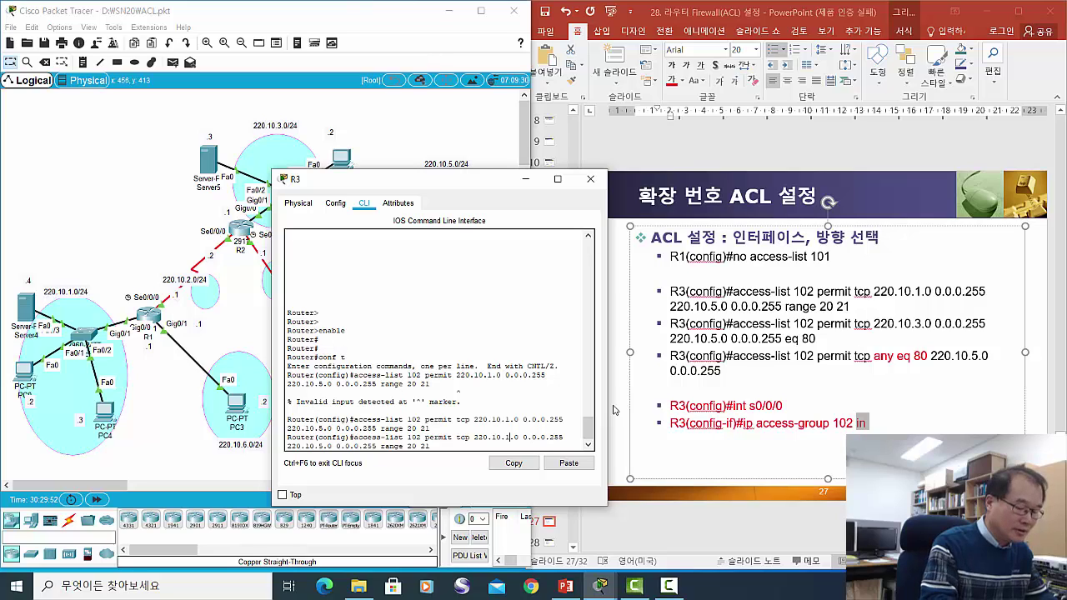
key("BackSpace")
type("3")
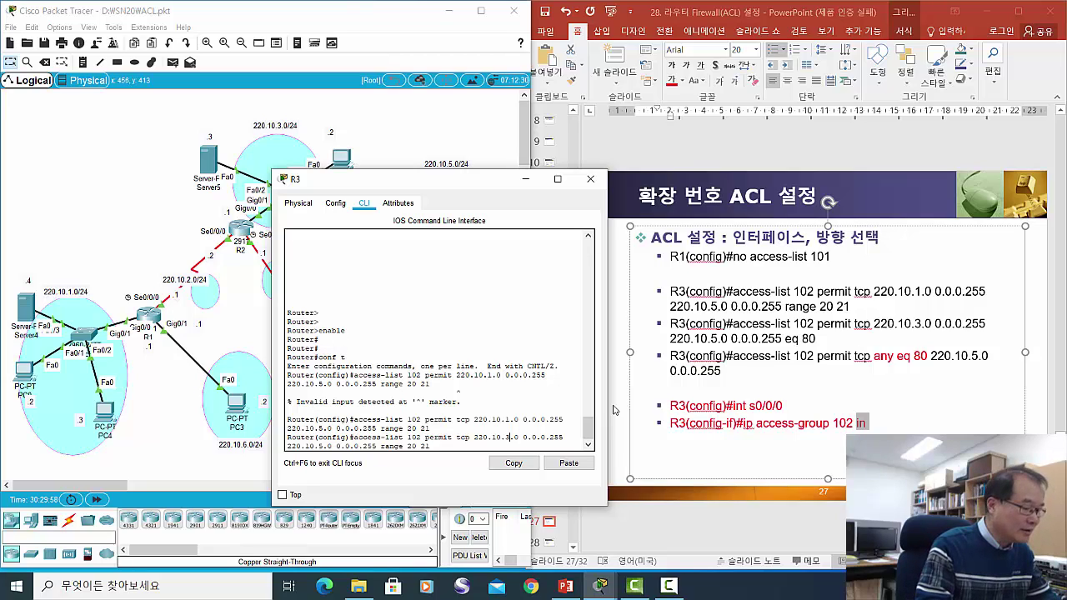
Replace the port condition range 20 21 at the rule's end with eq 80 and submit the command
key("Right")
key("Right")
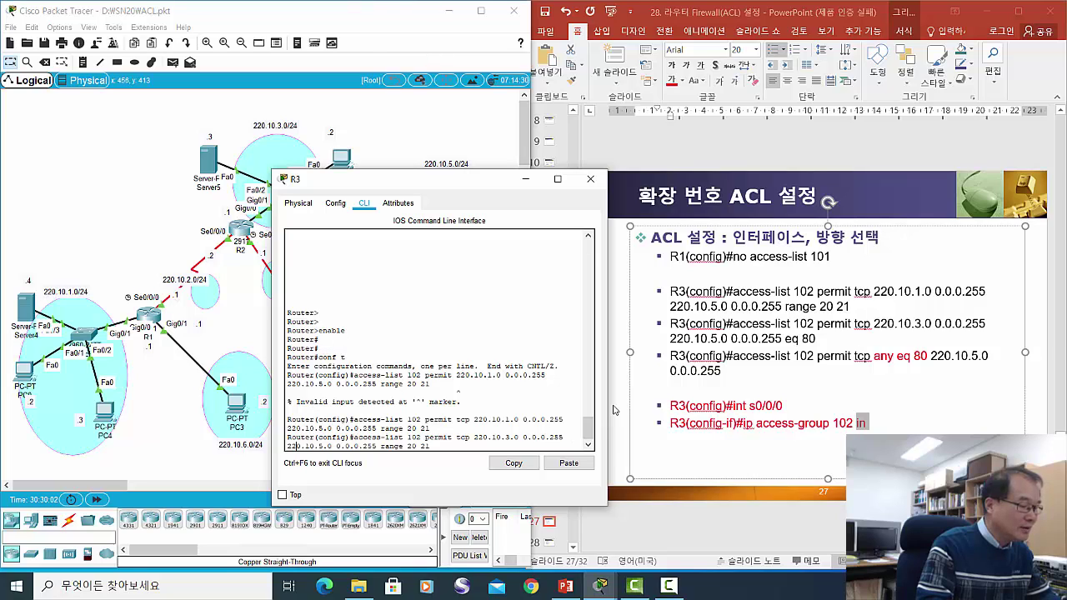
key("Right")
key("Right")
key("Right")
key("Right")
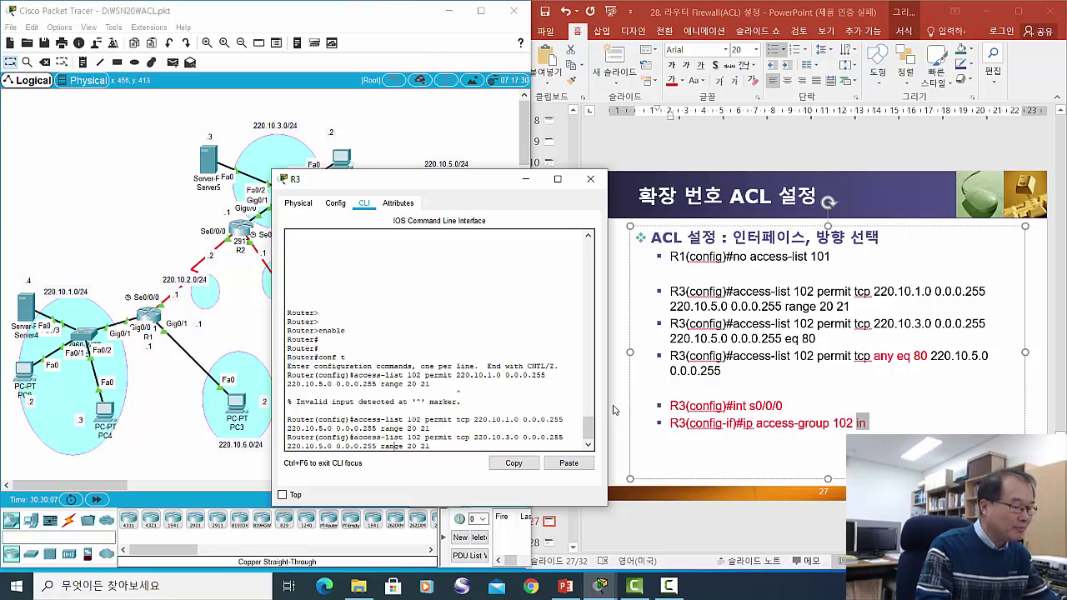
key("Right")
key("Right")
key("Right")
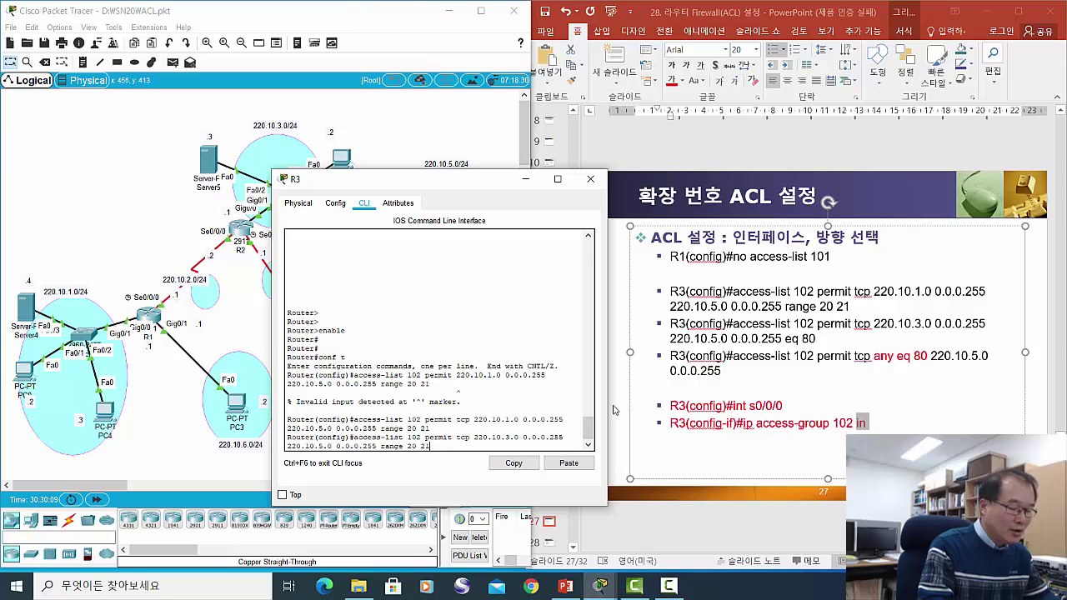
key("BackSpace")
key("BackSpace")
key("BackSpace")
key("BackSpace")
key("BackSpace")
key("BackSpace")
key("BackSpace")
key("BackSpace")
key("BackSpace")
key("BackSpace")
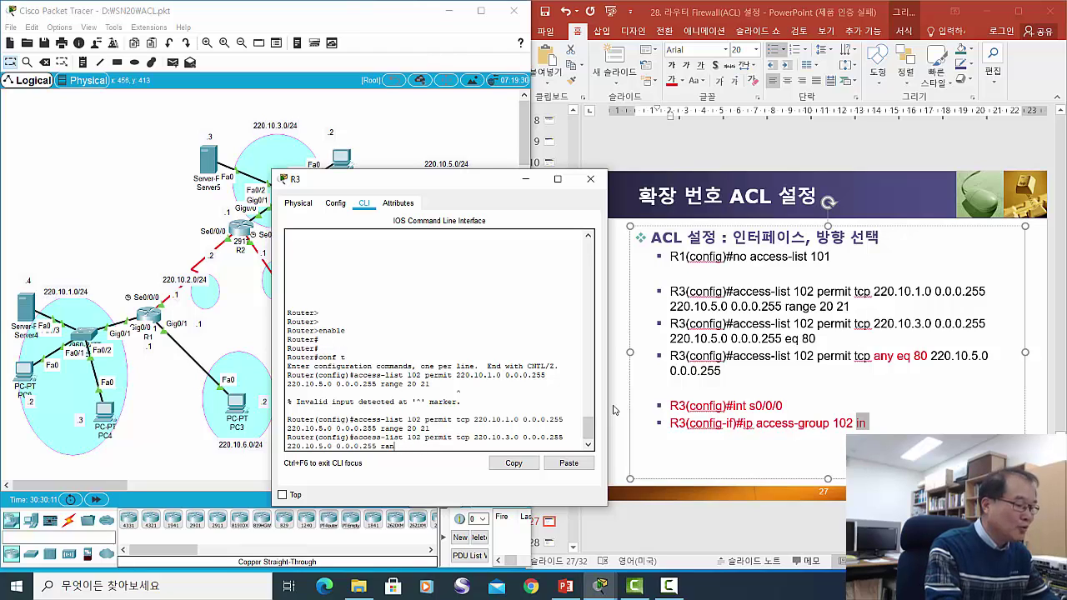
key("BackSpace")
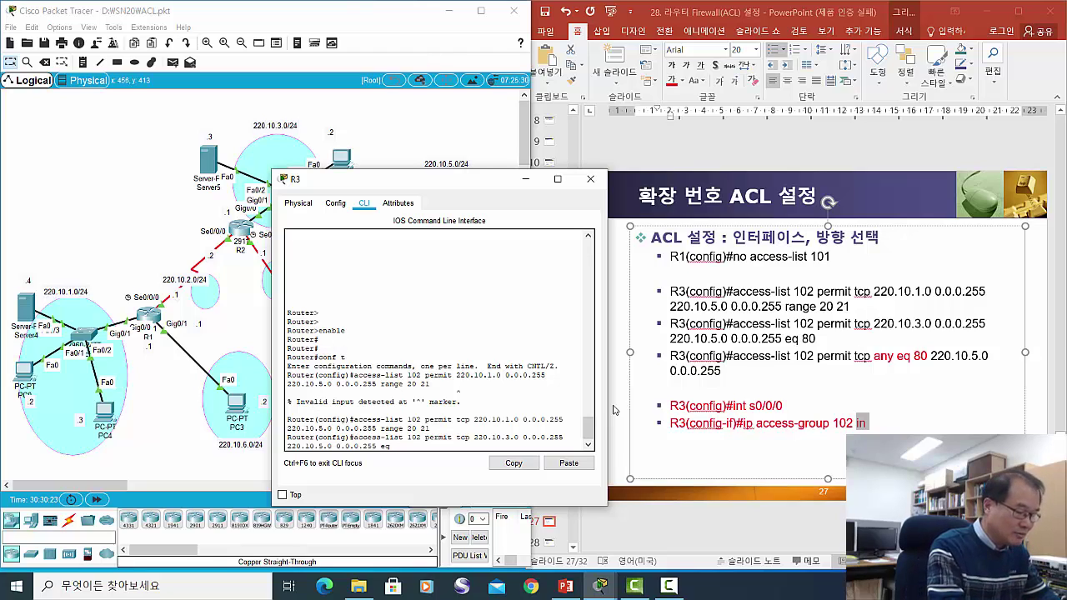
type("80")
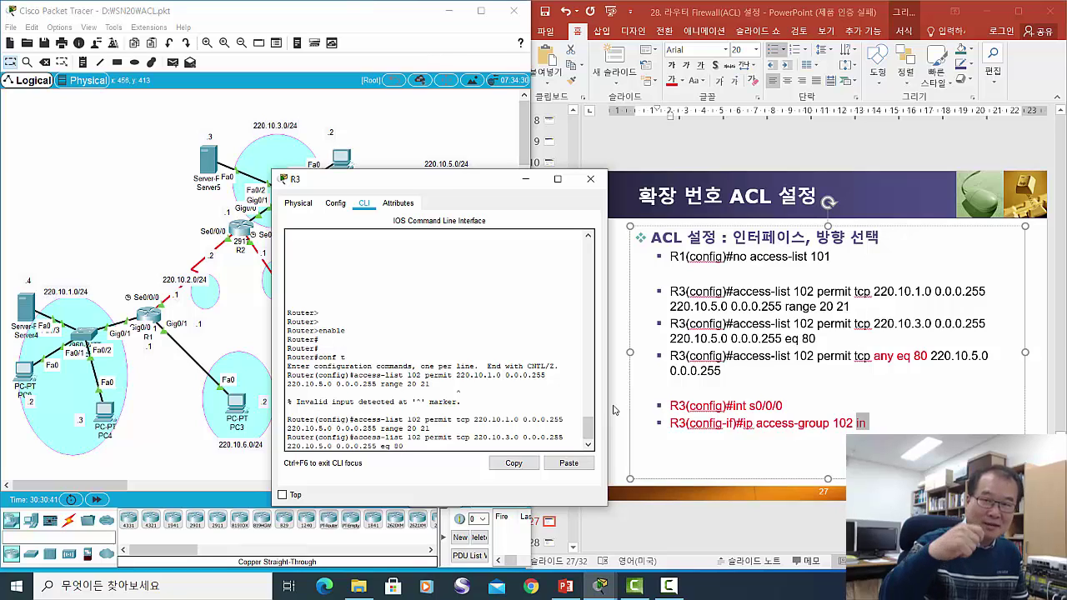
key("Return")
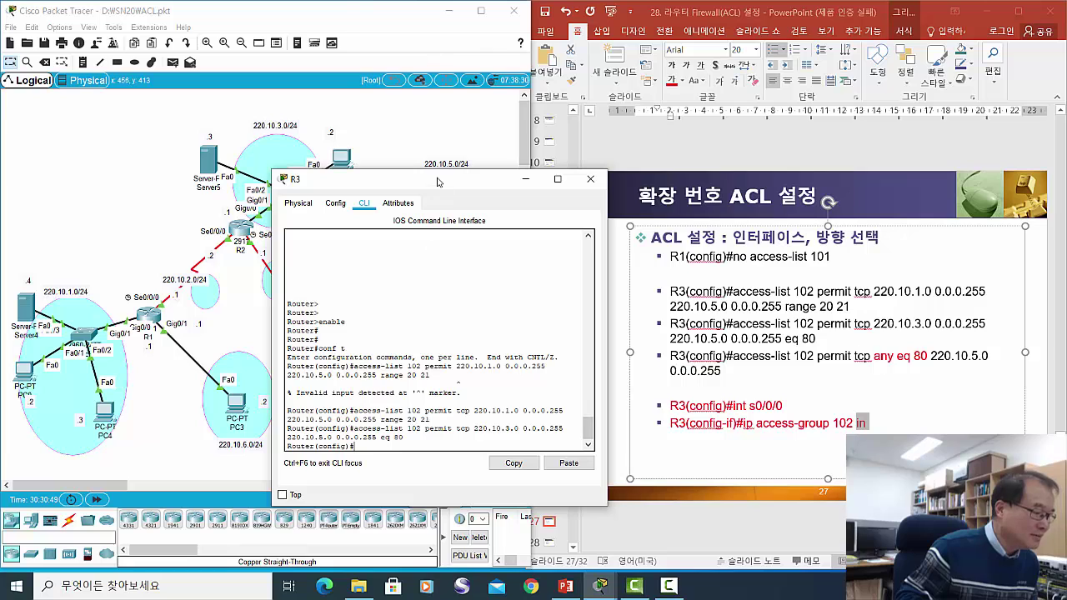
Return to slide 26 in PowerPoint and highlight the requirement letting 220.10.5.0/24 users access all external web servers
left_click_drag(440, 180, 399, 220)
left_click(836, 202)
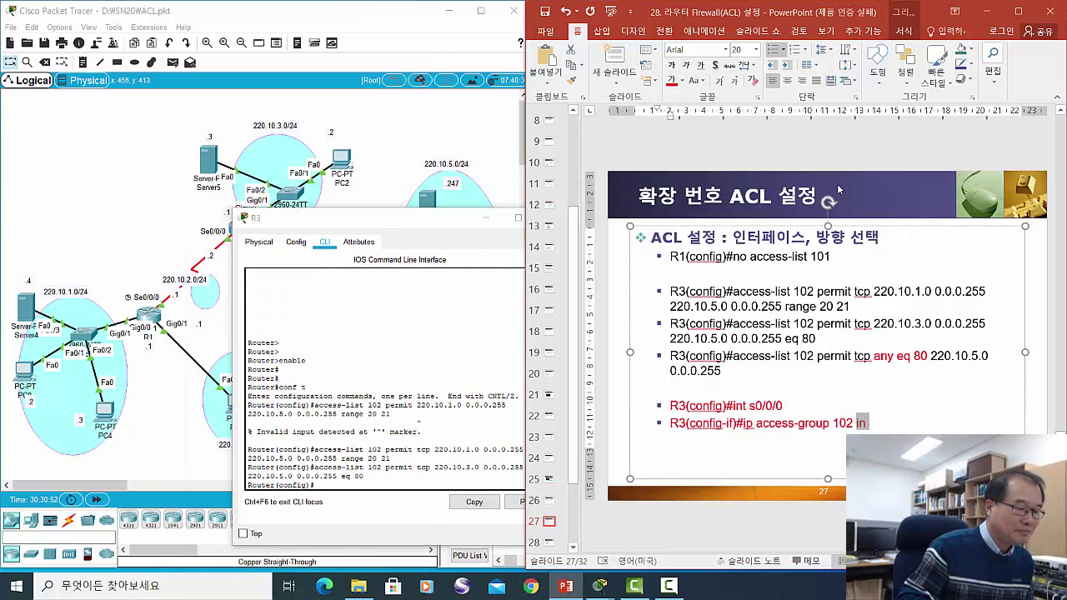
scroll(837, 184, "up", 1)
left_click(832, 343)
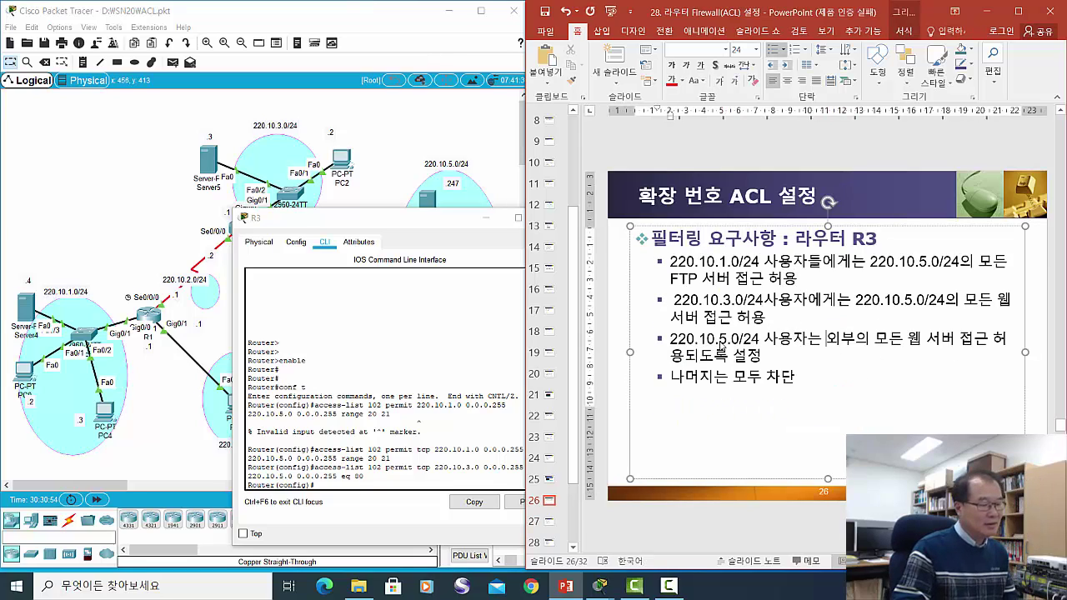
left_click_drag(668, 342, 886, 353)
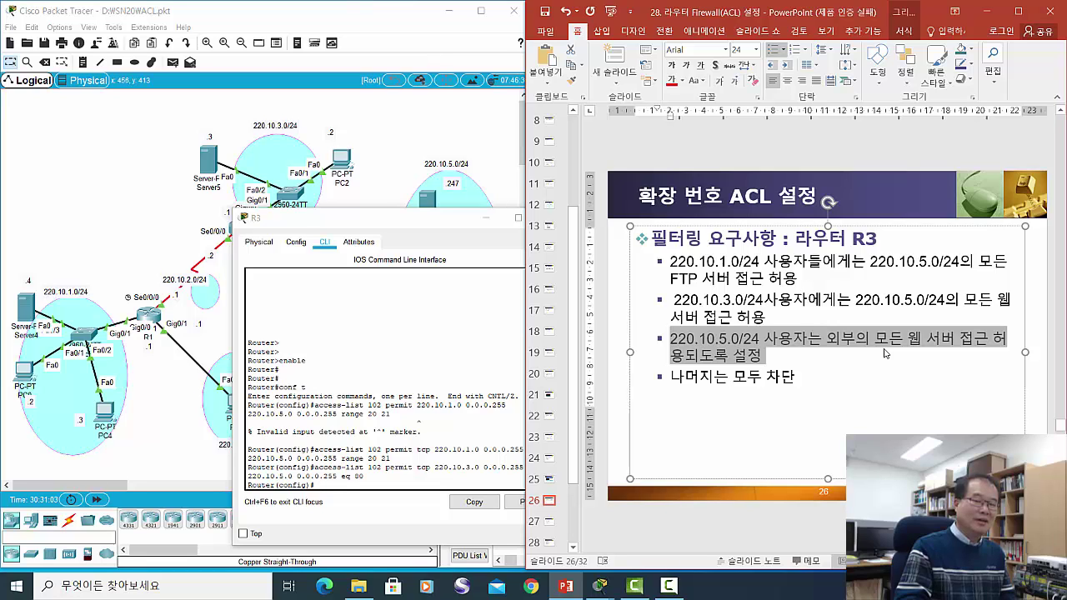
Move the R3 window clear of the topology and point out the 220.10.5.0/24 network label and PC1's .2 address
left_click_drag(323, 211, 641, 188)
left_click_drag(450, 163, 456, 162)
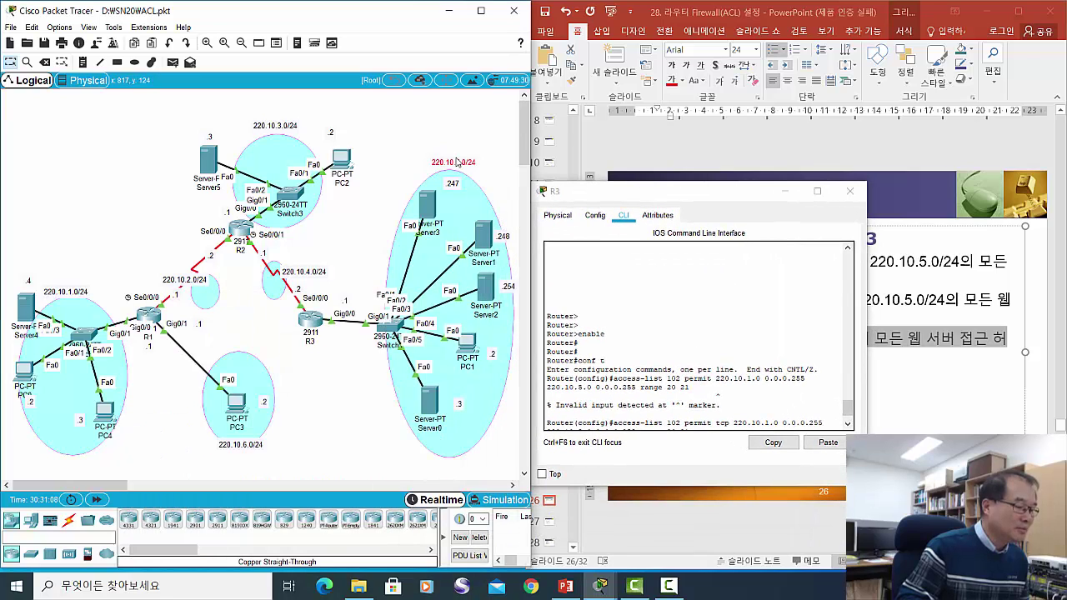
left_click(492, 364)
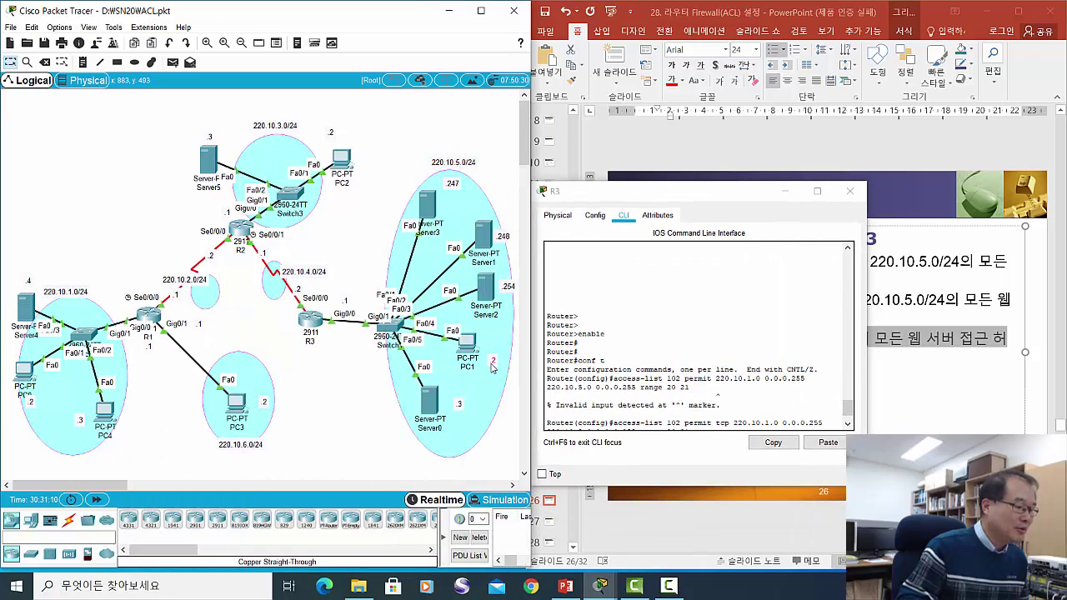
Point out the 220.10.5.0/24, 220.10.3.0/24, 220.10.1.0/24 and 220.10.6.0/24 network labels in the topology
left_click_drag(442, 158, 430, 150)
left_click_drag(288, 131, 286, 127)
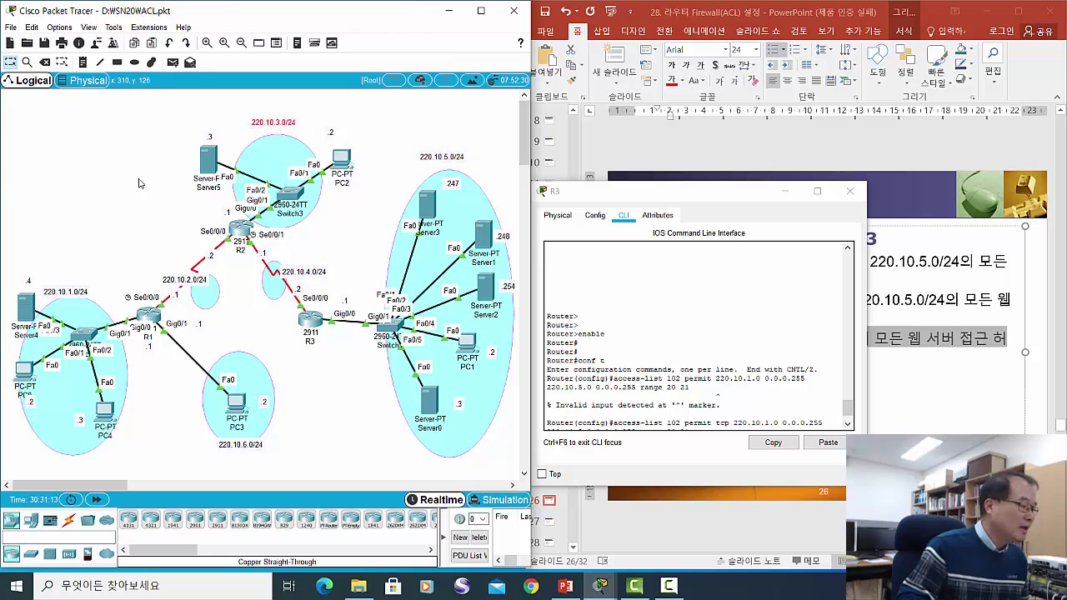
left_click_drag(55, 292, 56, 279)
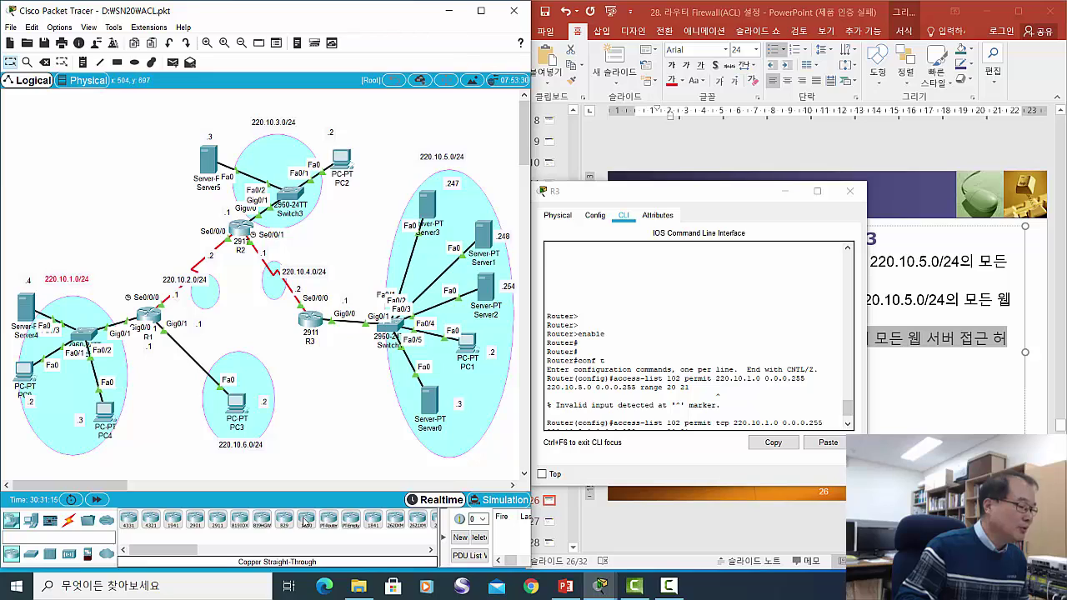
left_click_drag(256, 450, 253, 453)
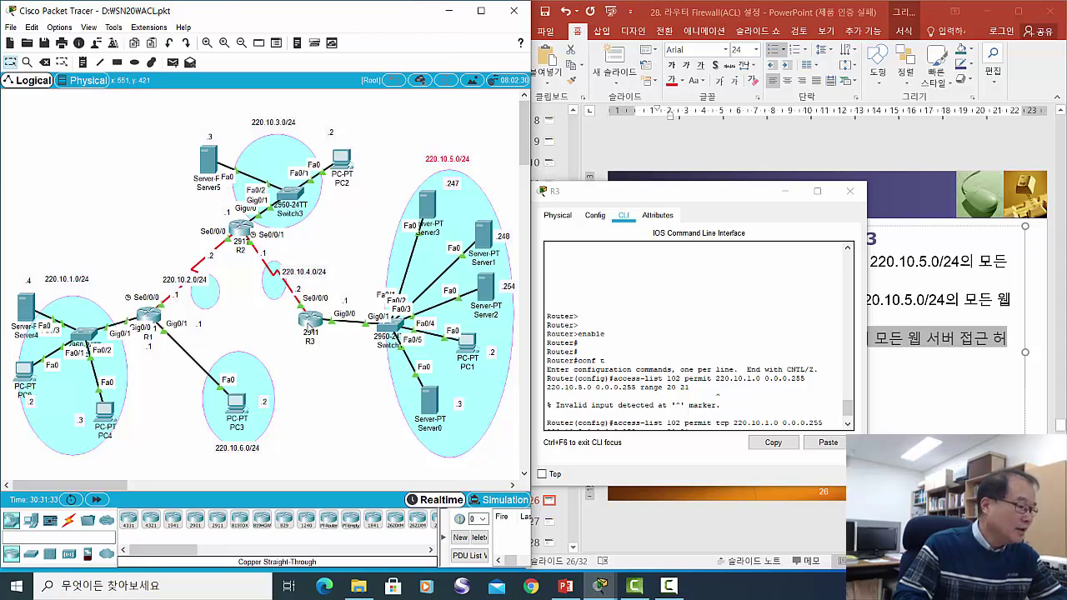
Trace the web traffic path between PC1 and Server5 through router R3 in the topology
left_click_drag(309, 326, 311, 337)
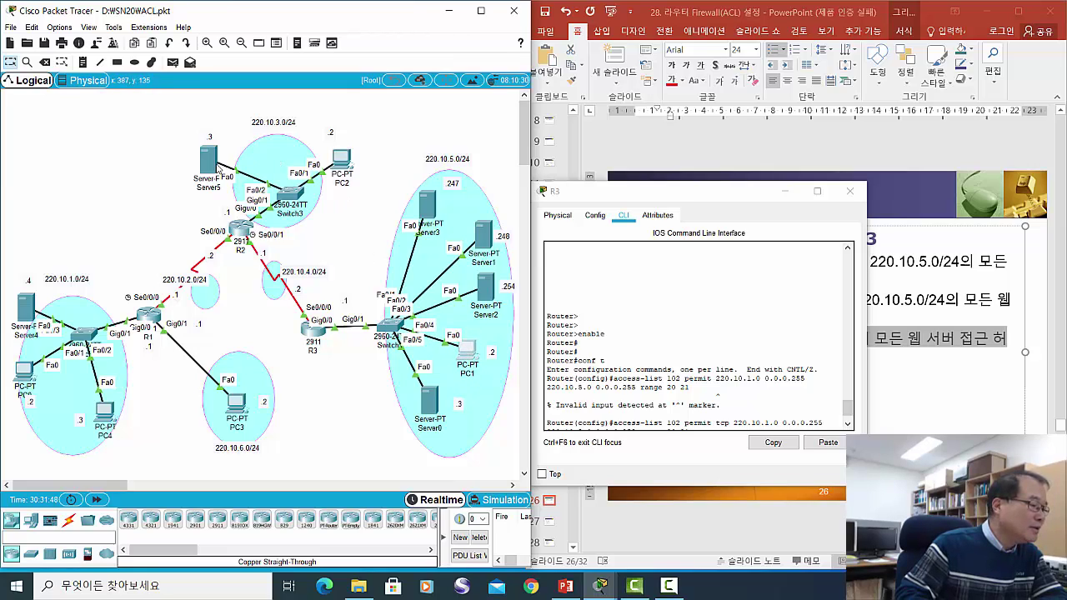
left_click_drag(211, 167, 224, 163)
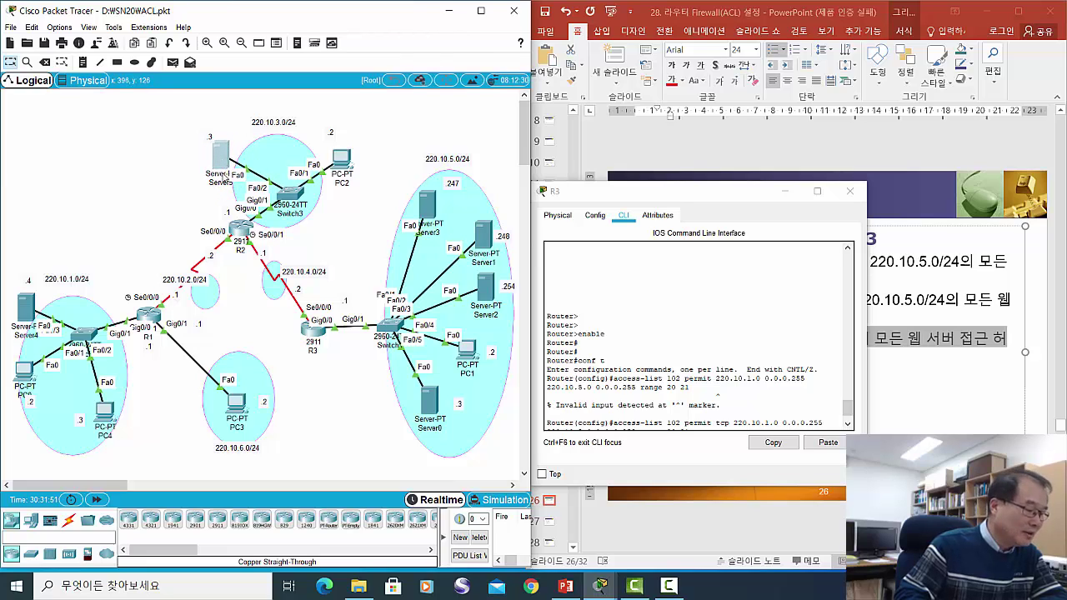
left_click_drag(464, 354, 473, 360)
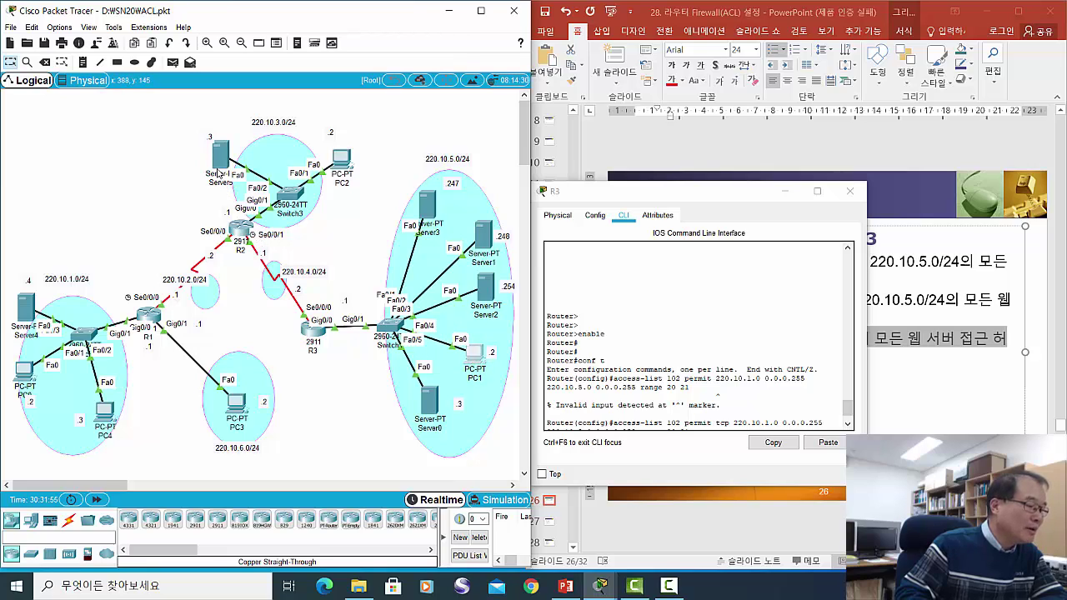
left_click_drag(220, 171, 215, 176)
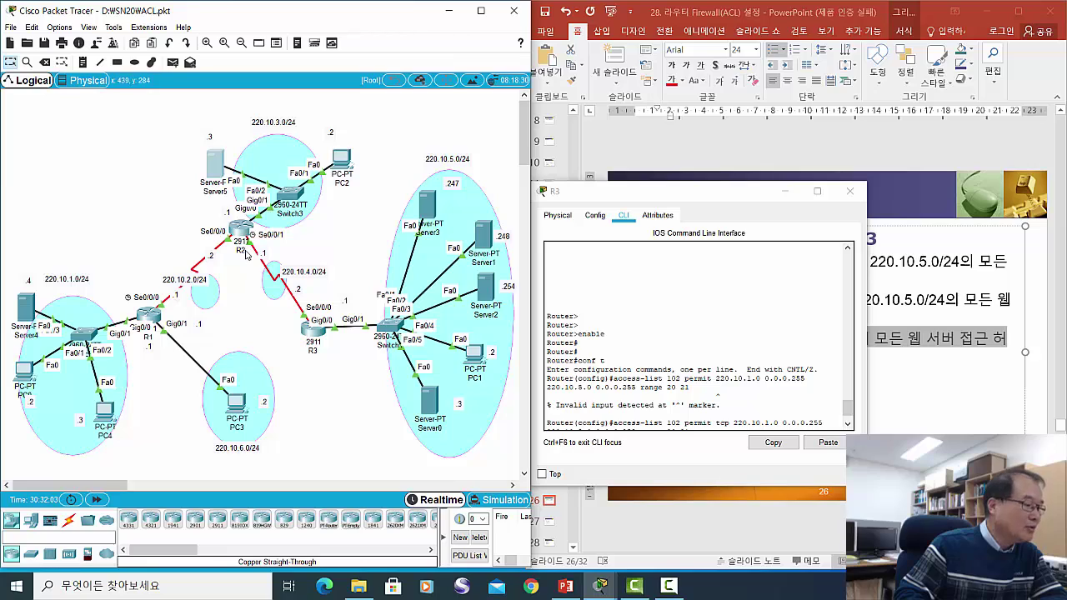
left_click(316, 343)
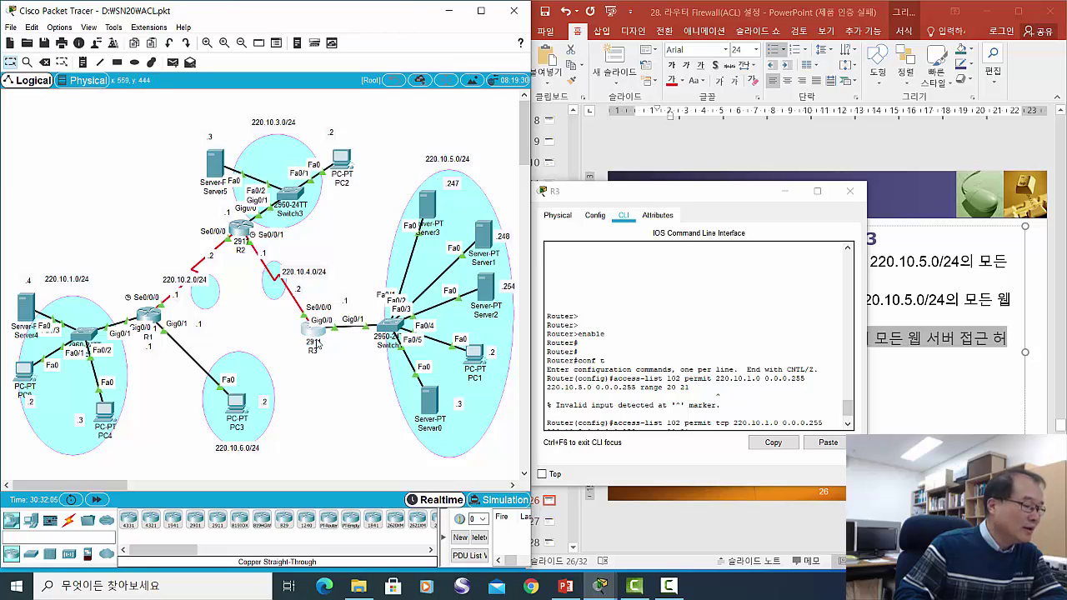
left_click_drag(317, 345, 309, 333)
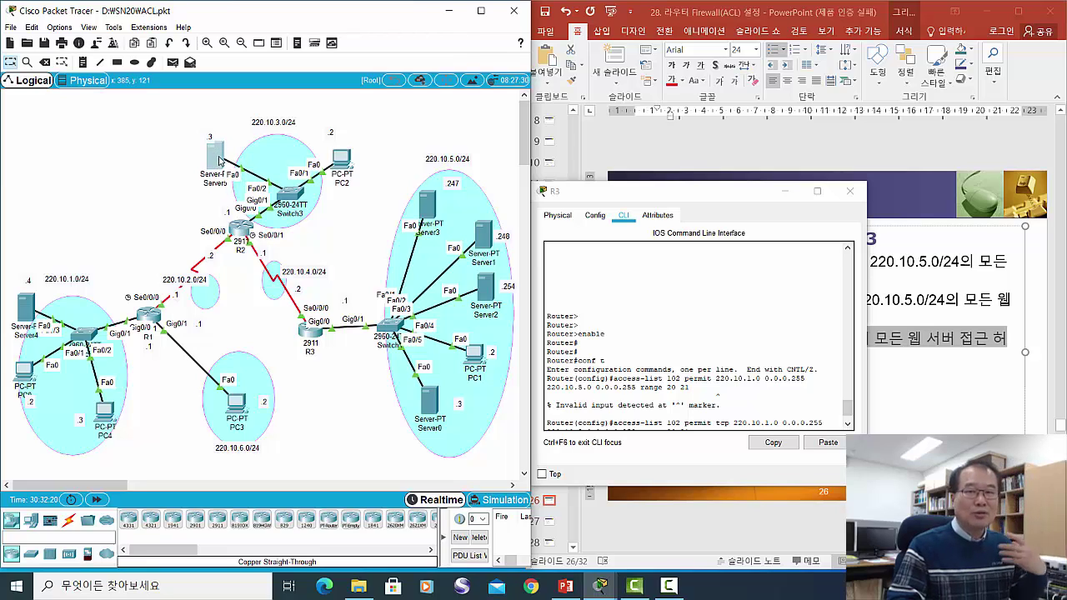
mouse_move(223, 160)
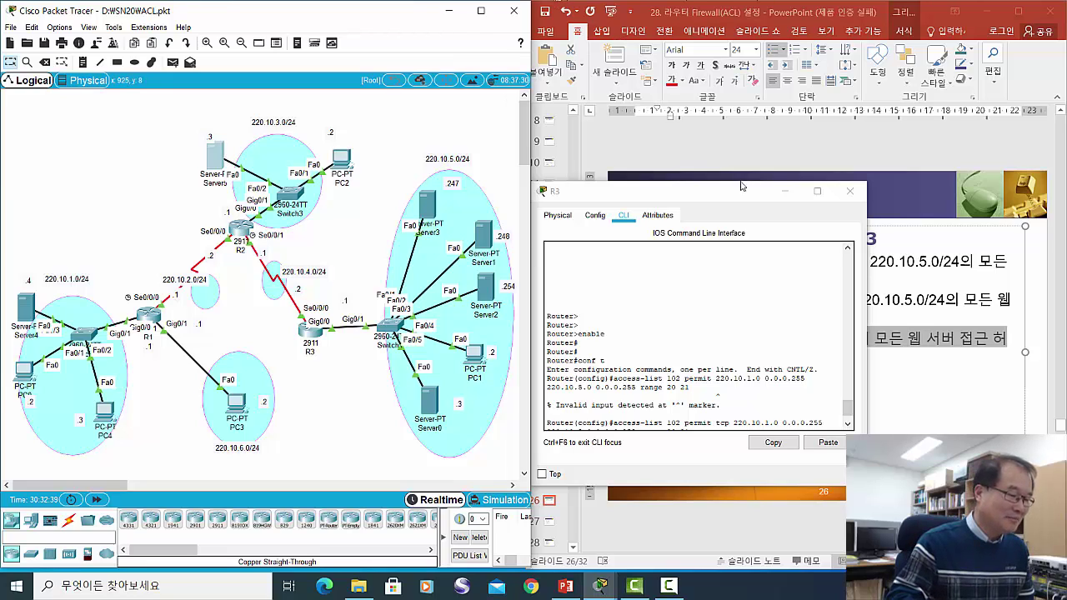
Move the R3 window off the slide and advance PowerPoint to slide 27 with the access-list 102 commands
left_click_drag(718, 197, 385, 188)
left_click(885, 319)
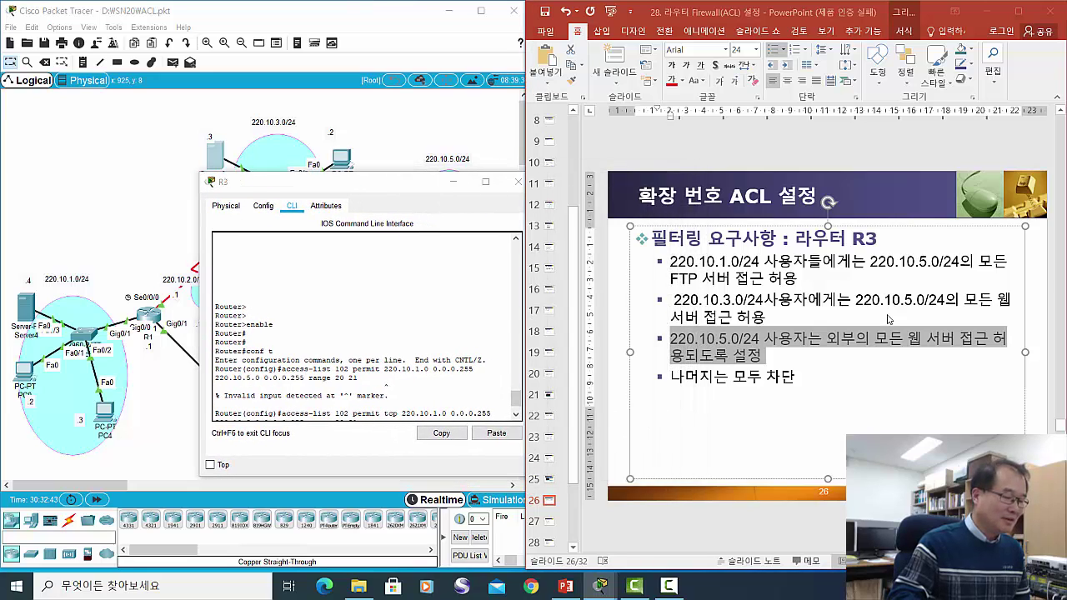
scroll(880, 320, "down", 1)
In R3's CLI, begin a third rule with access-list 102 permit tcp any eq 80
left_click(421, 305)
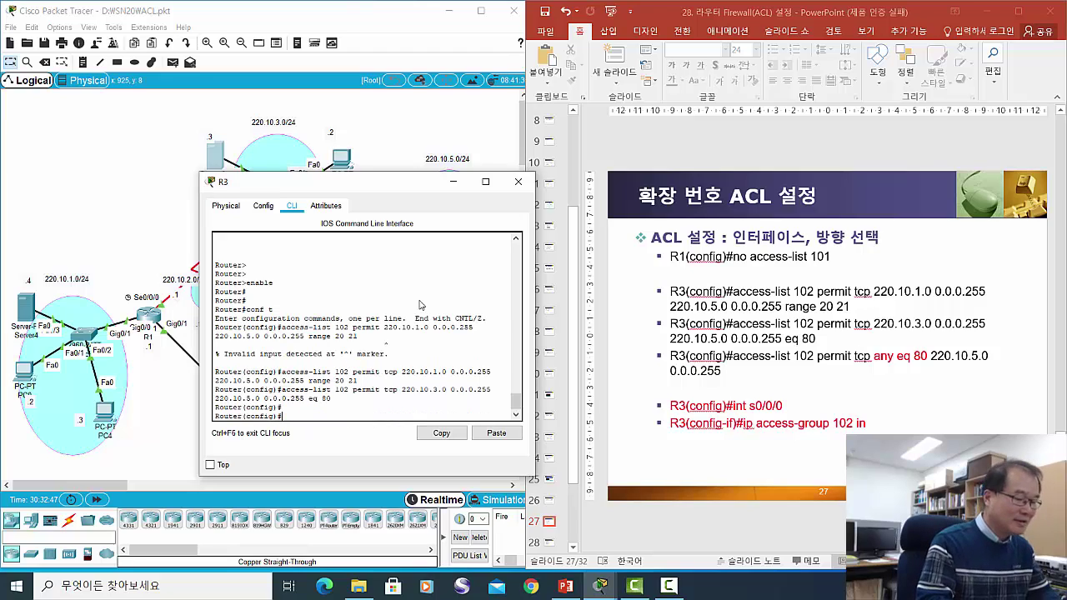
type("a")
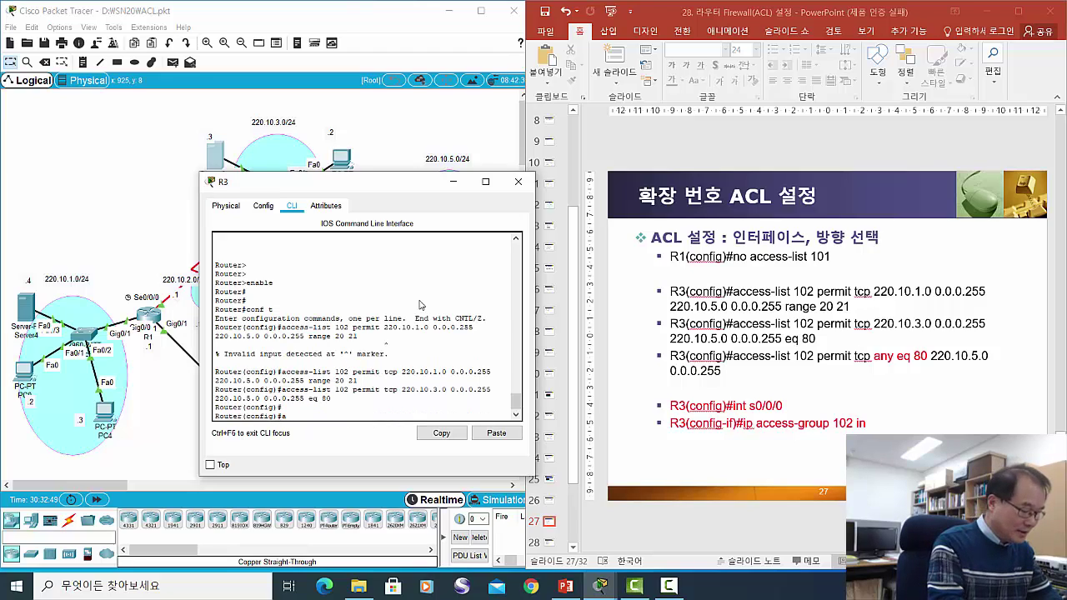
type("ccess")
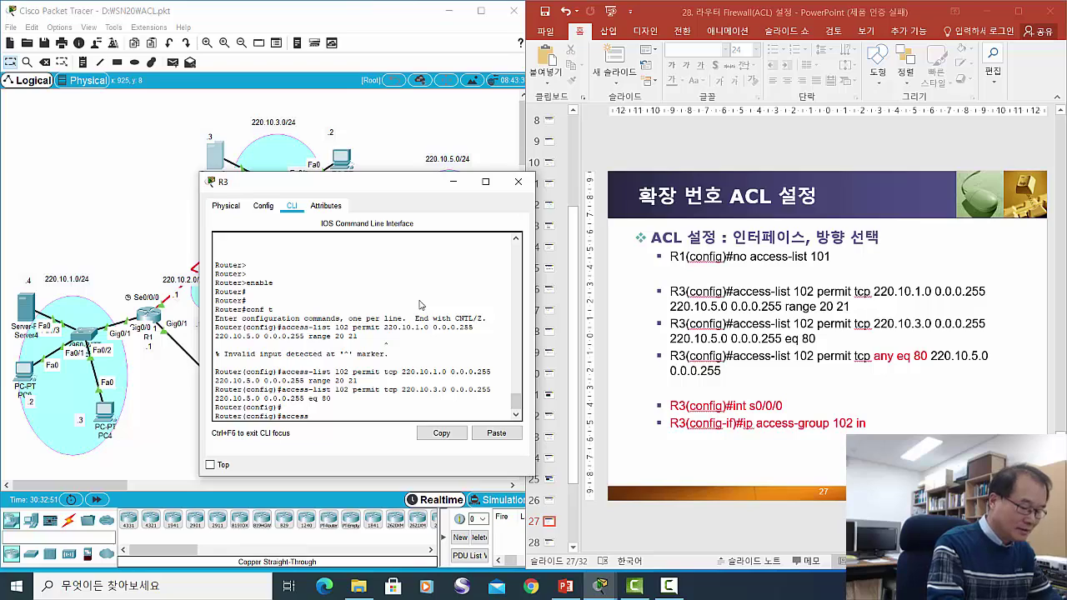
type("-list")
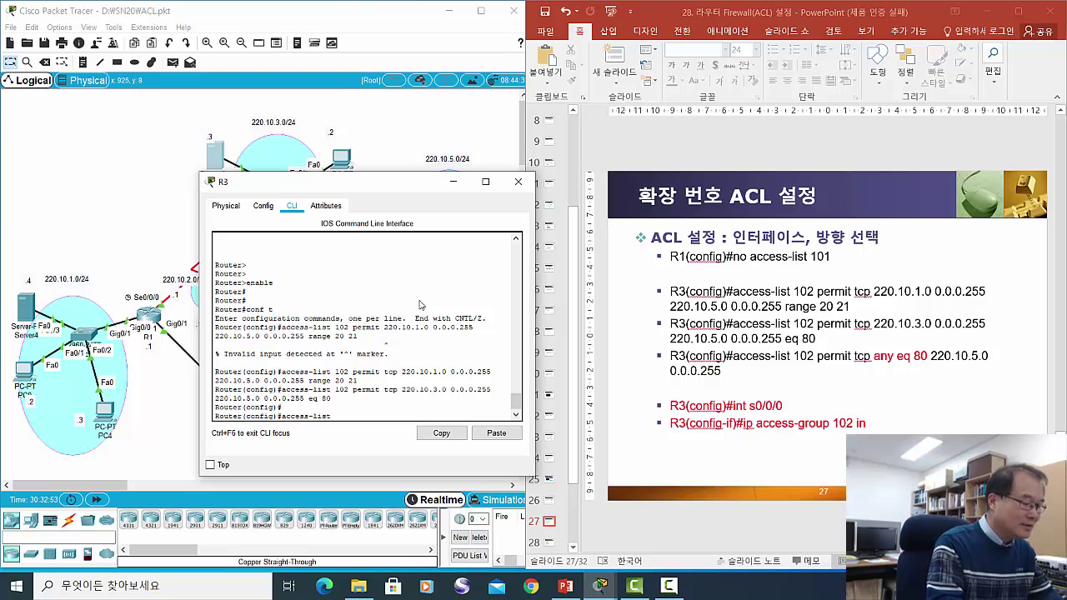
type(" 102")
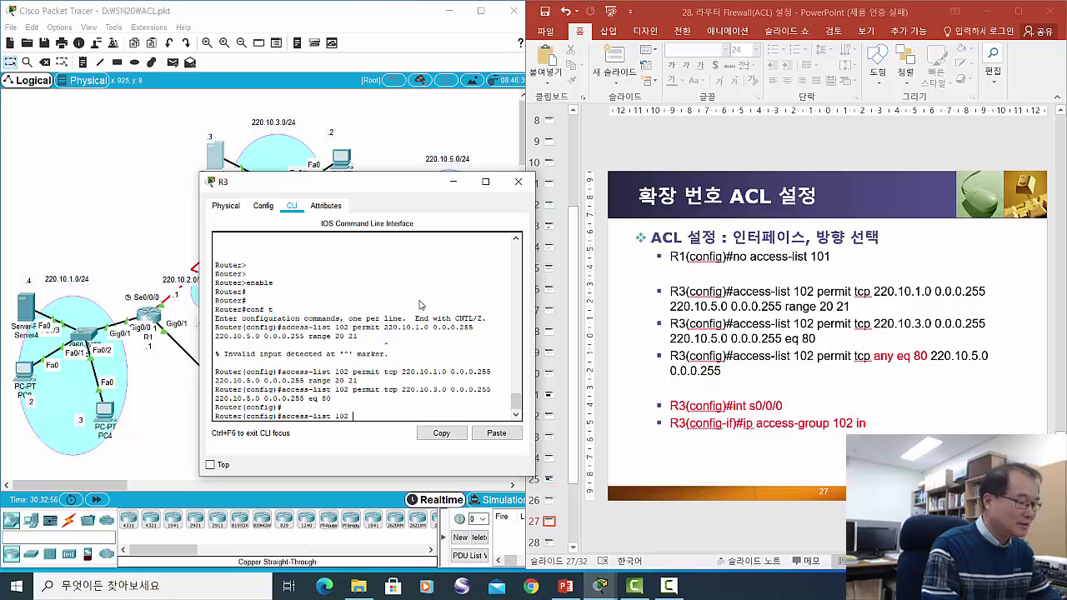
type(" perm")
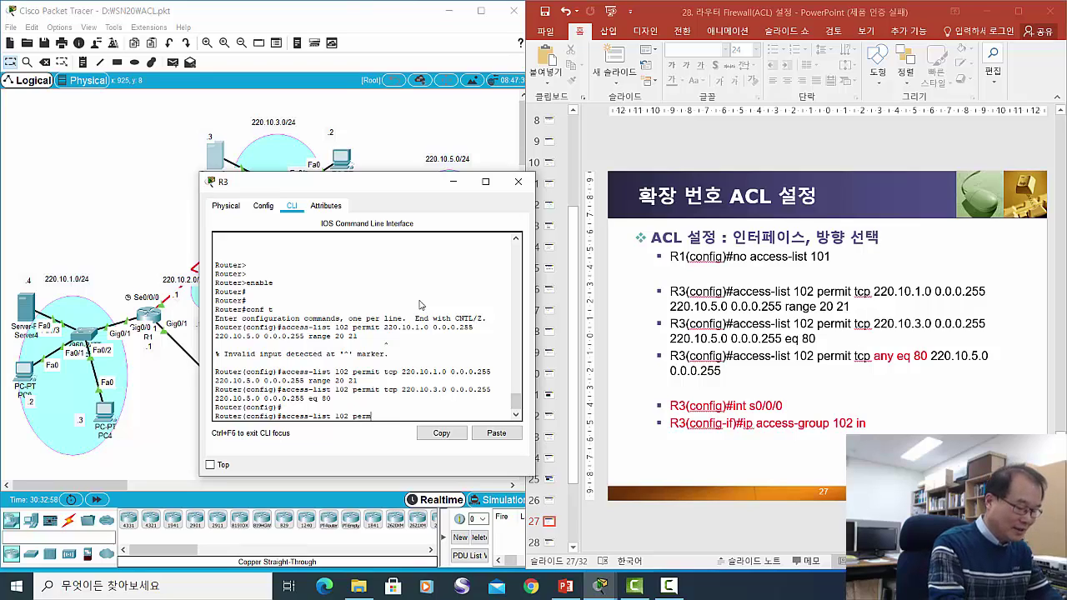
type("it tcp ")
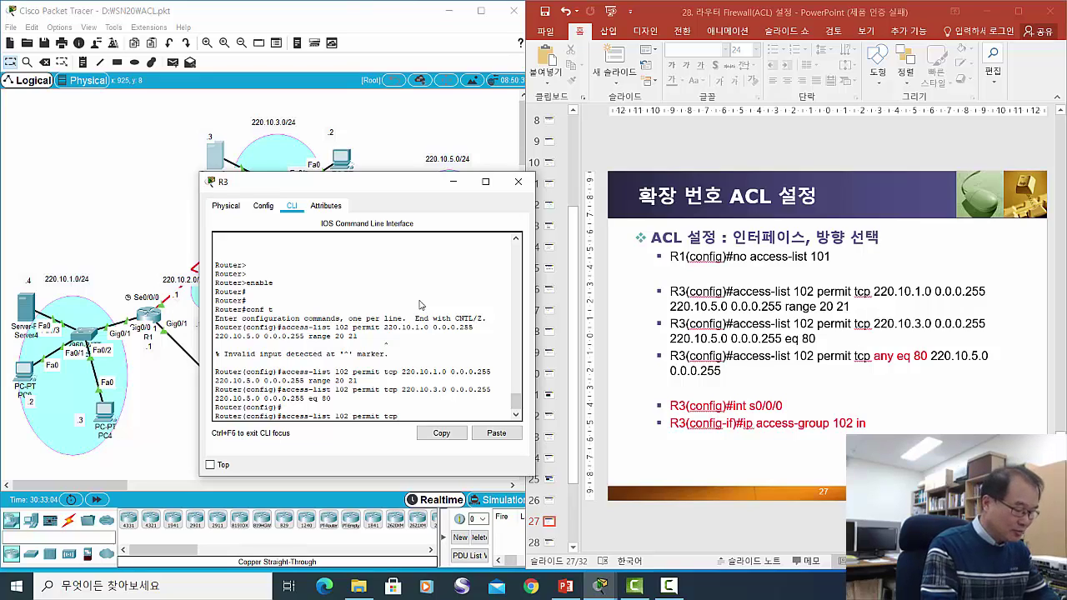
type("any")
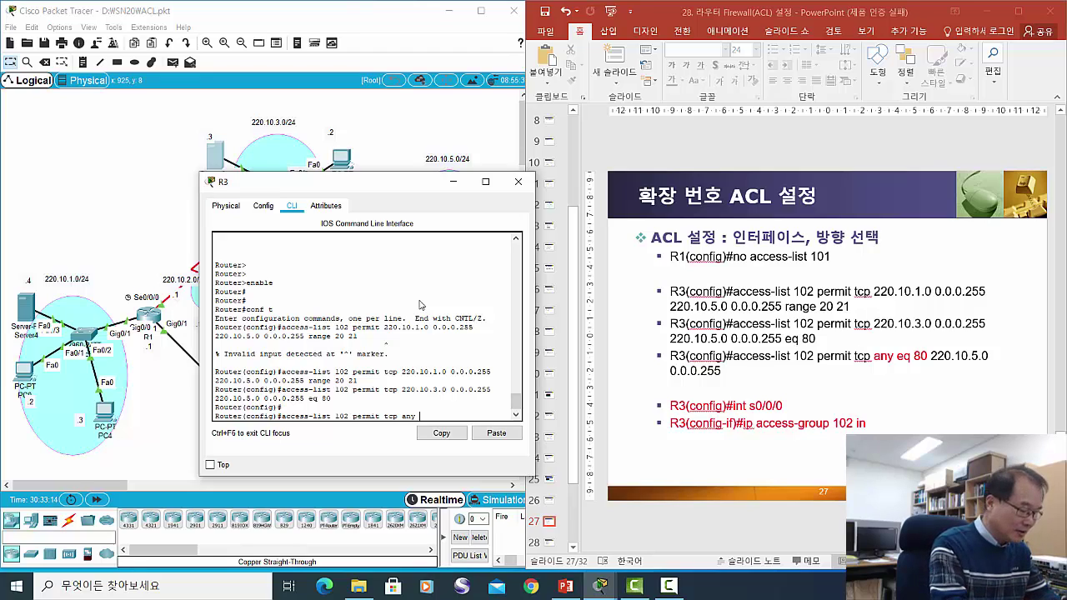
type(" eq")
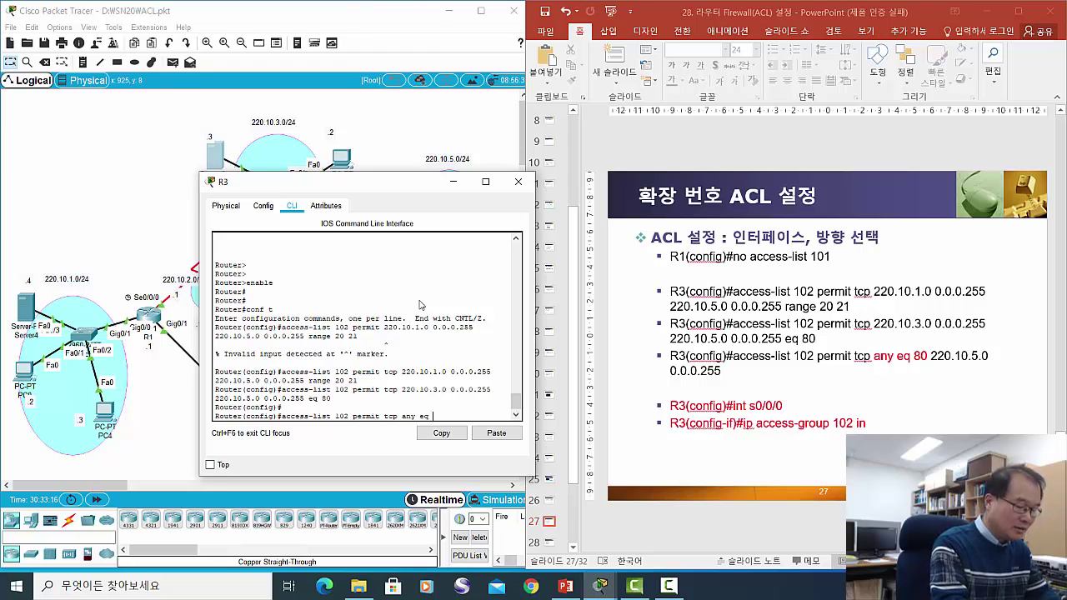
type(" 80")
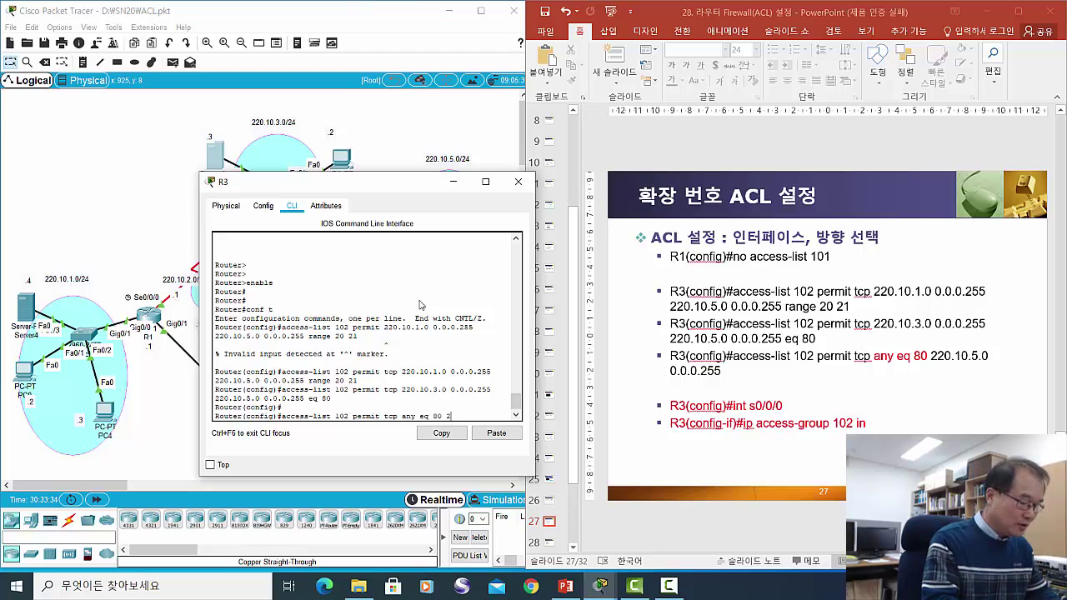
Complete the rule with destination network 220.10.5.0 and wildcard mask 0.0.0.255
type("2")
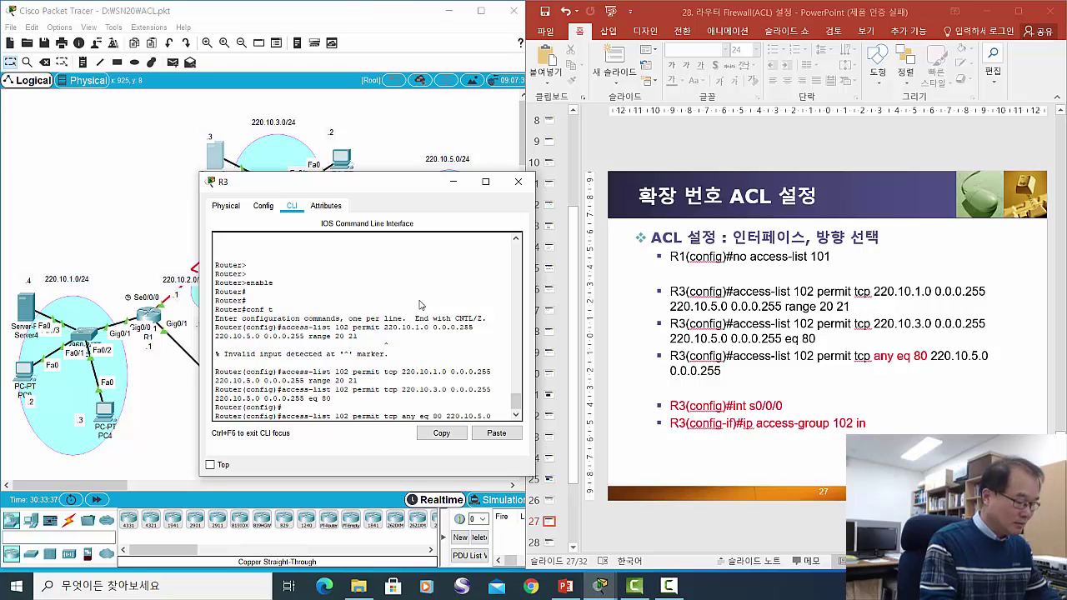
type("0.10.5.0")
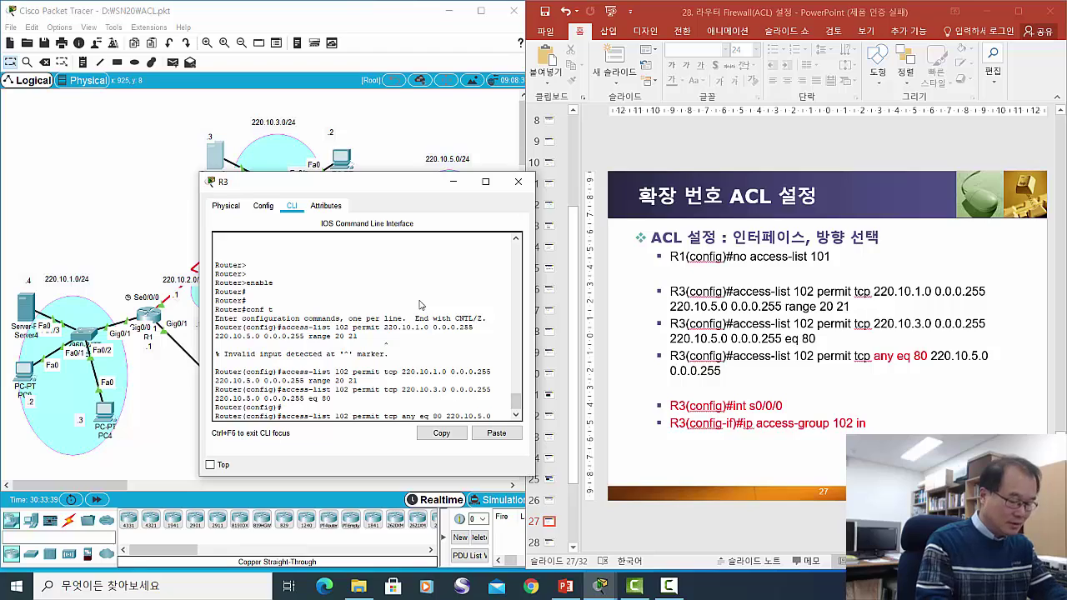
type(" 0.0.0.25")
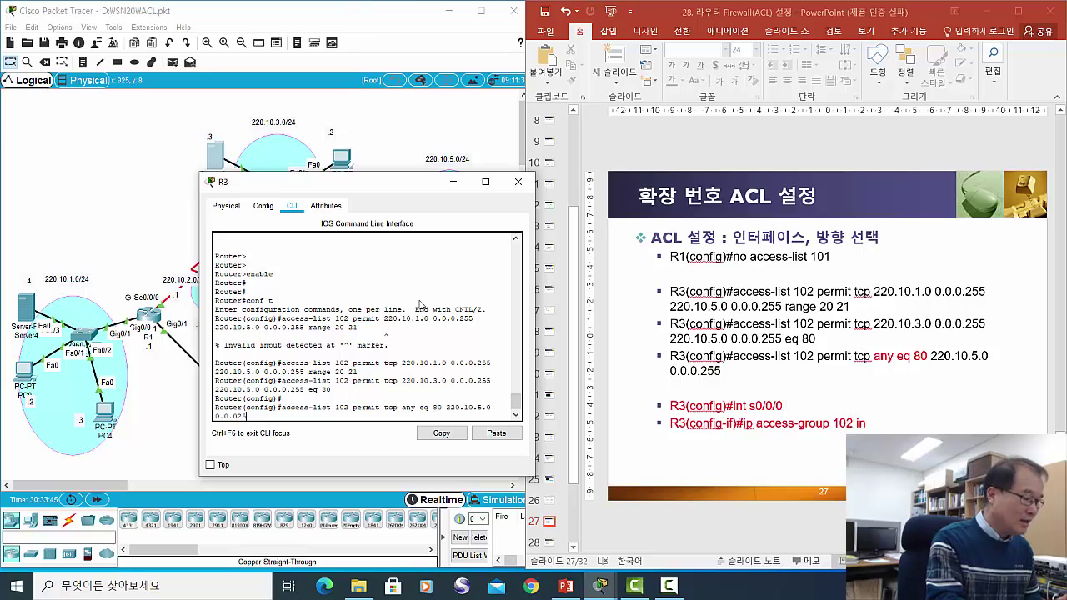
key("BackSpace")
key("BackSpace")
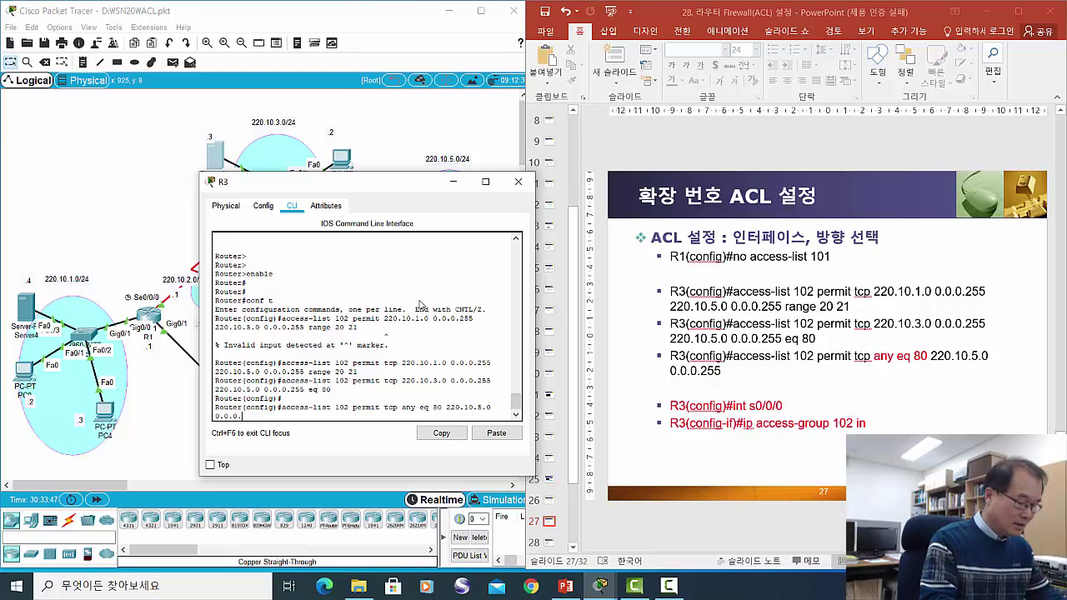
type("255")
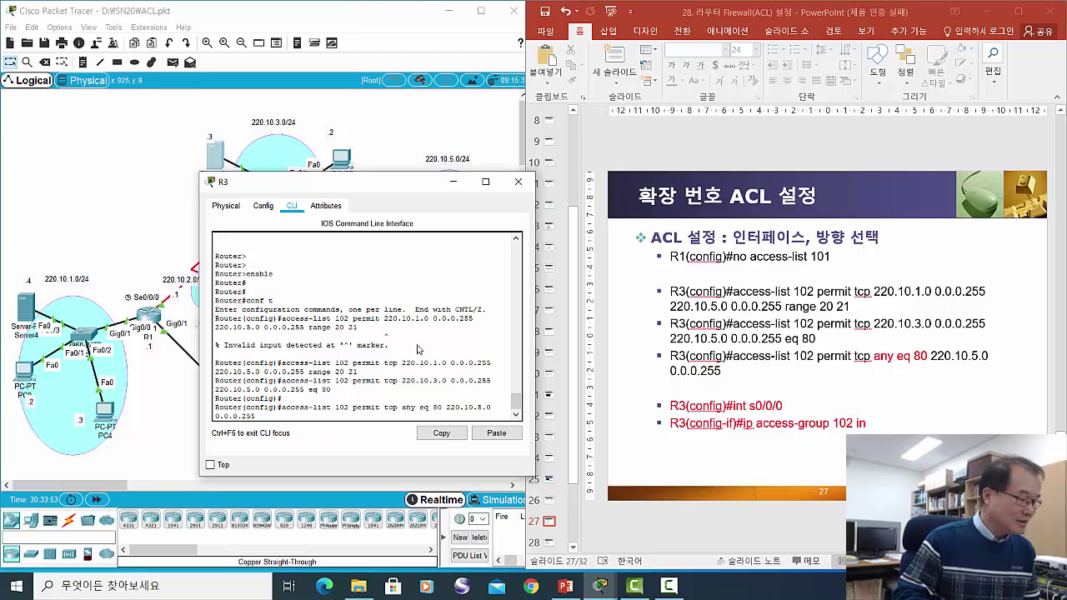
Highlight any eq 80 and the 220.10.5 destination in slide 27's third rule, and submit the matching command on R3
left_click(838, 364)
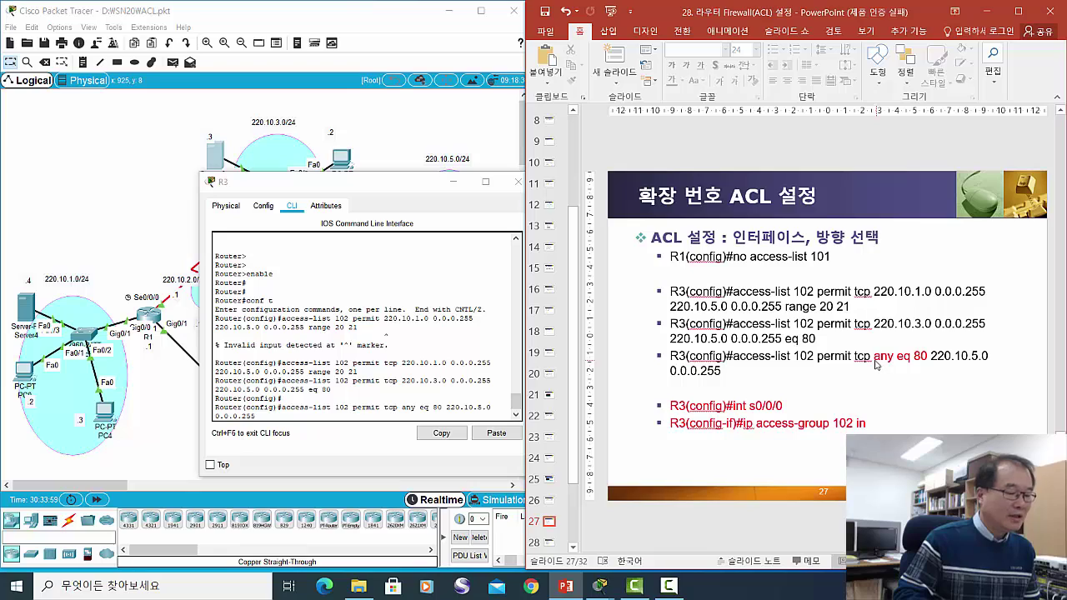
left_click_drag(875, 364, 925, 364)
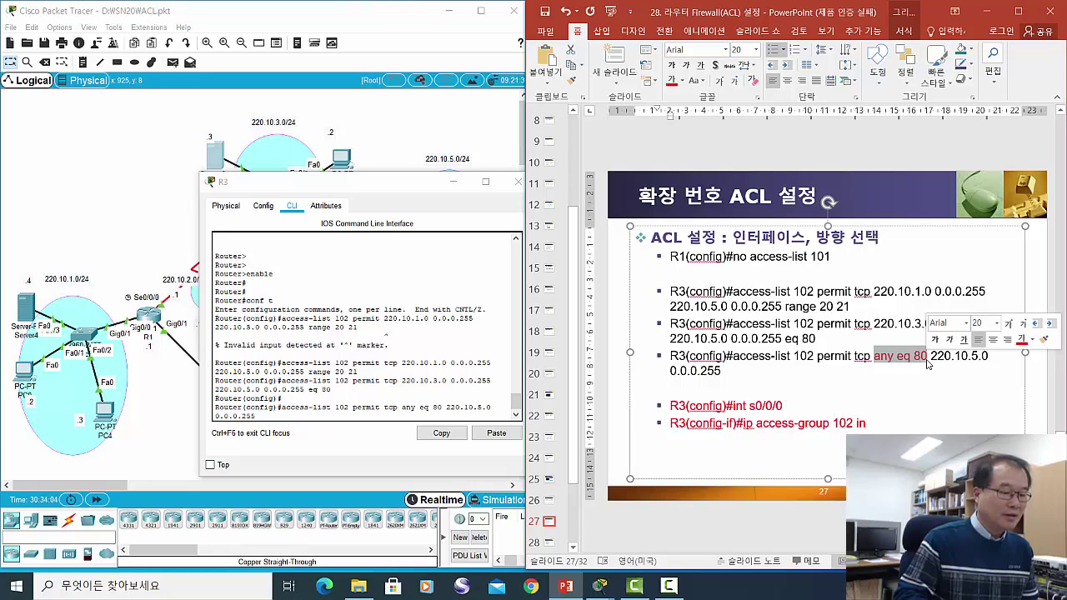
left_click(931, 365)
left_click_drag(935, 364, 983, 365)
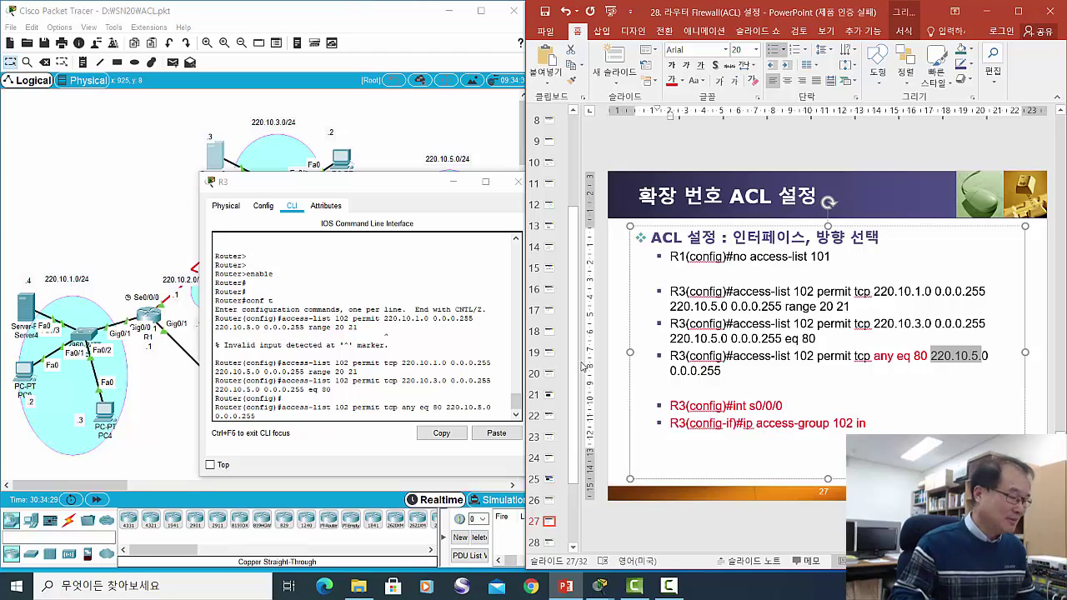
left_click(317, 394)
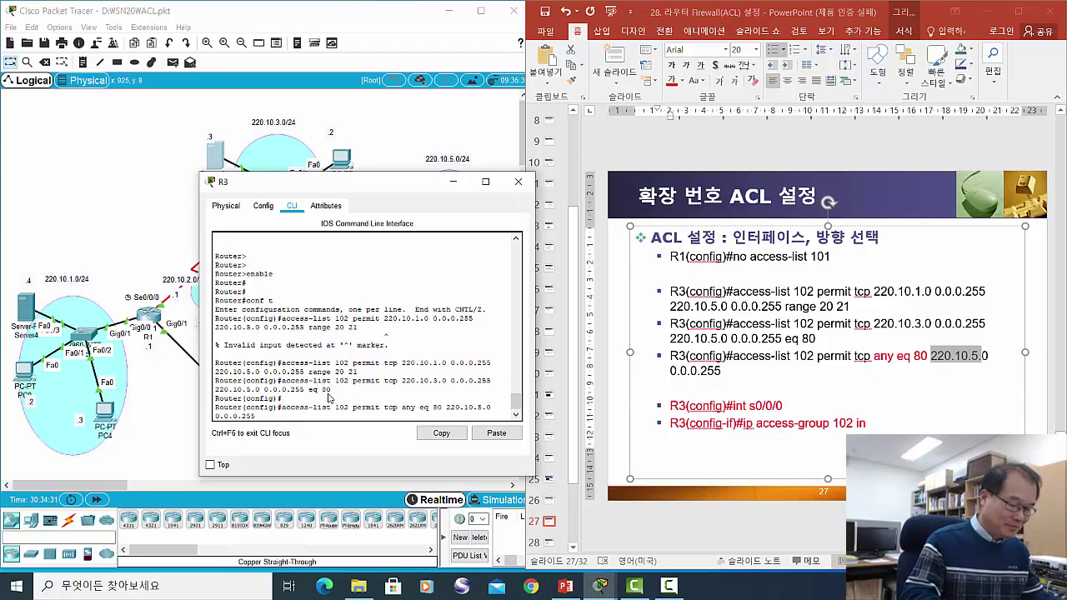
key("Return")
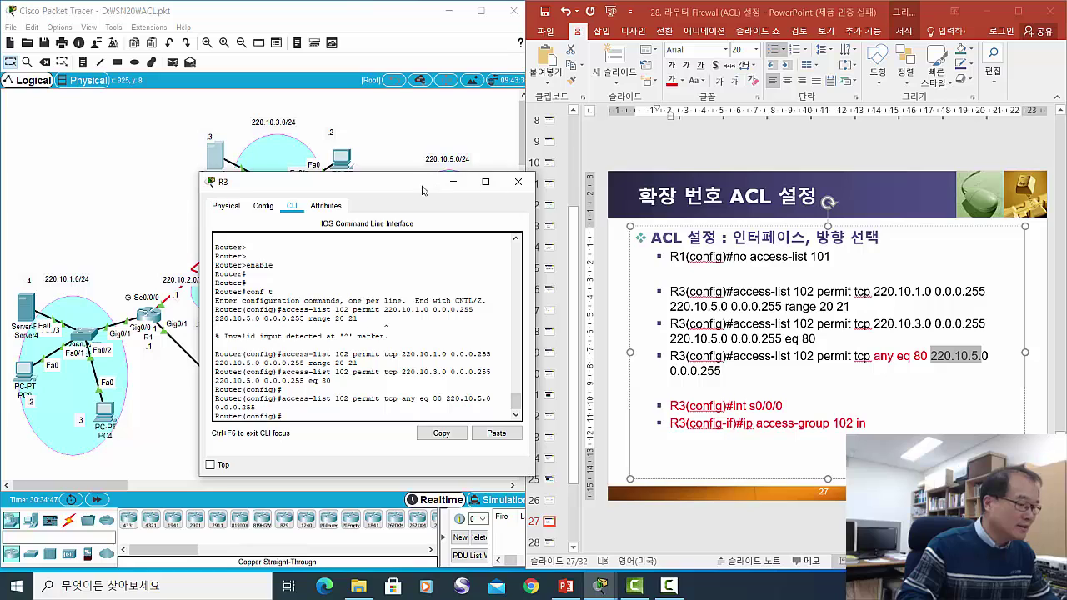
Move the R3 window clear of the topology and enter configuration mode for interface s0/0/0 on R3
left_click_drag(422, 190, 577, 174)
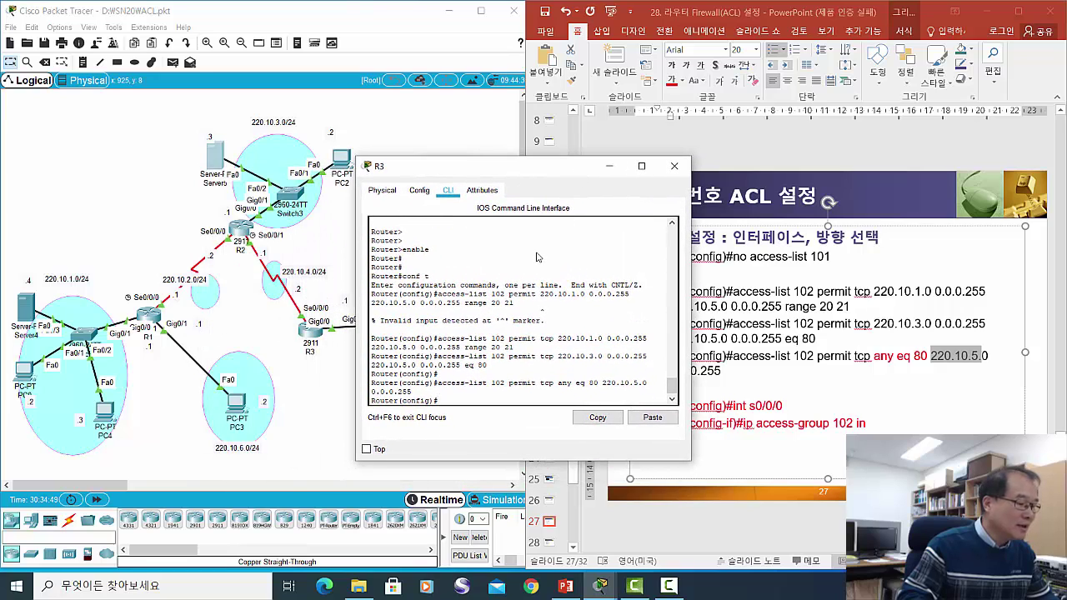
type("in")
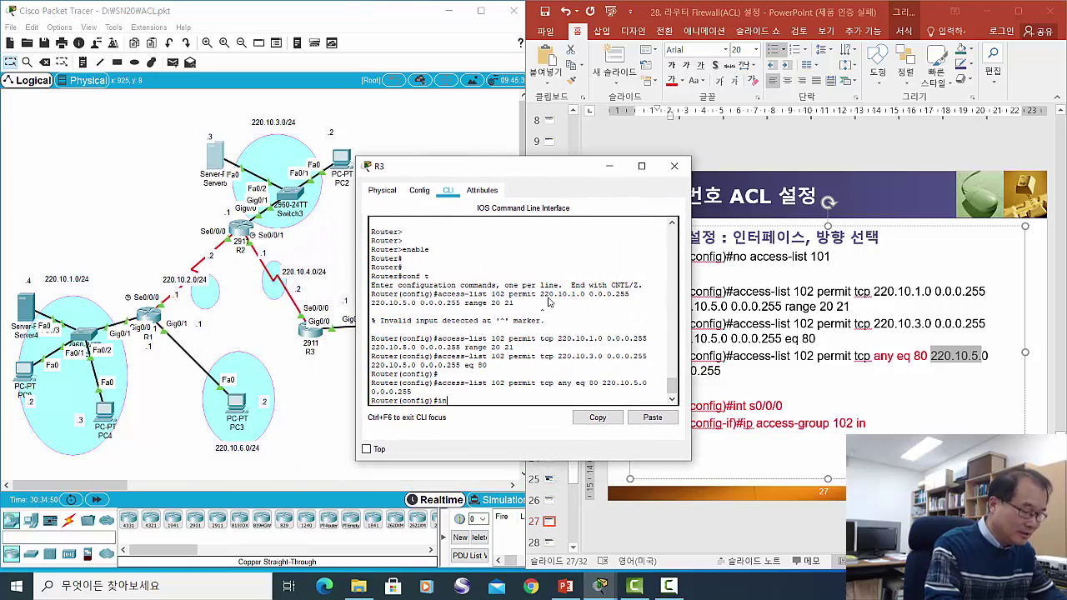
type("t s")
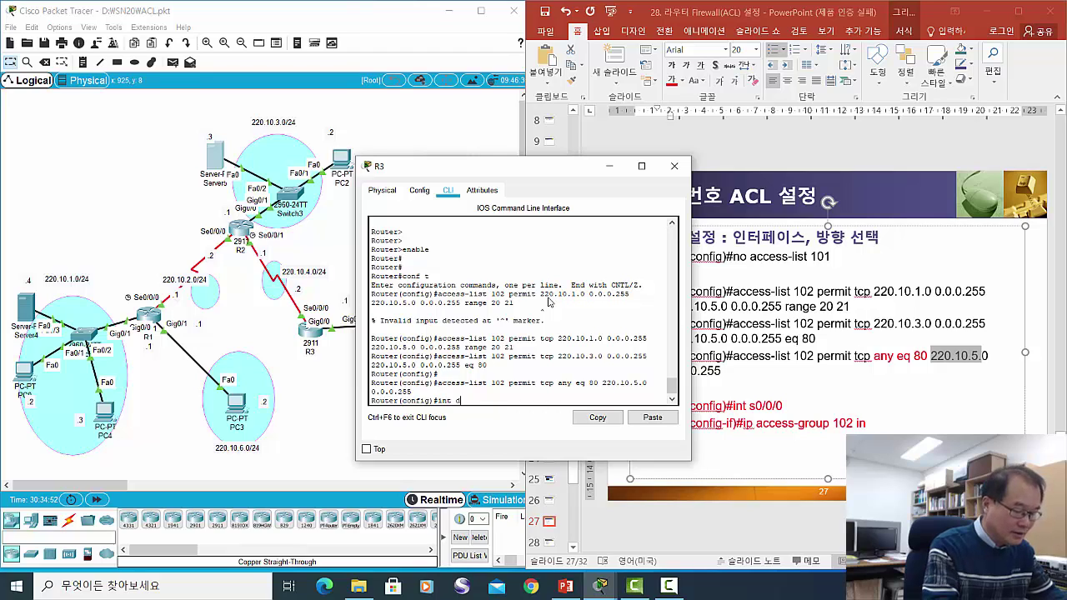
type("0/0/")
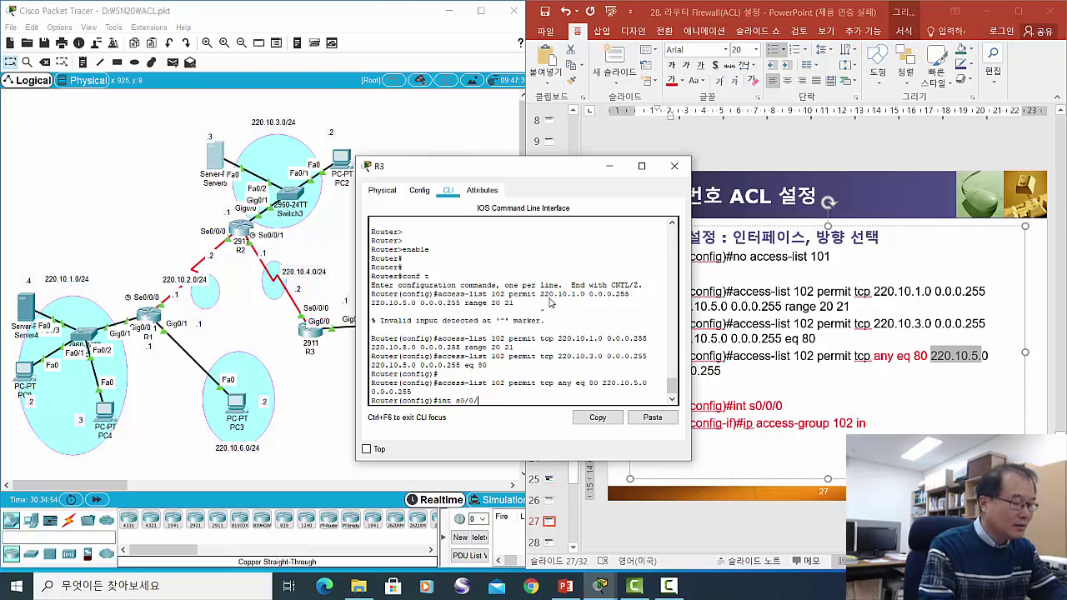
type("0")
key("Return")
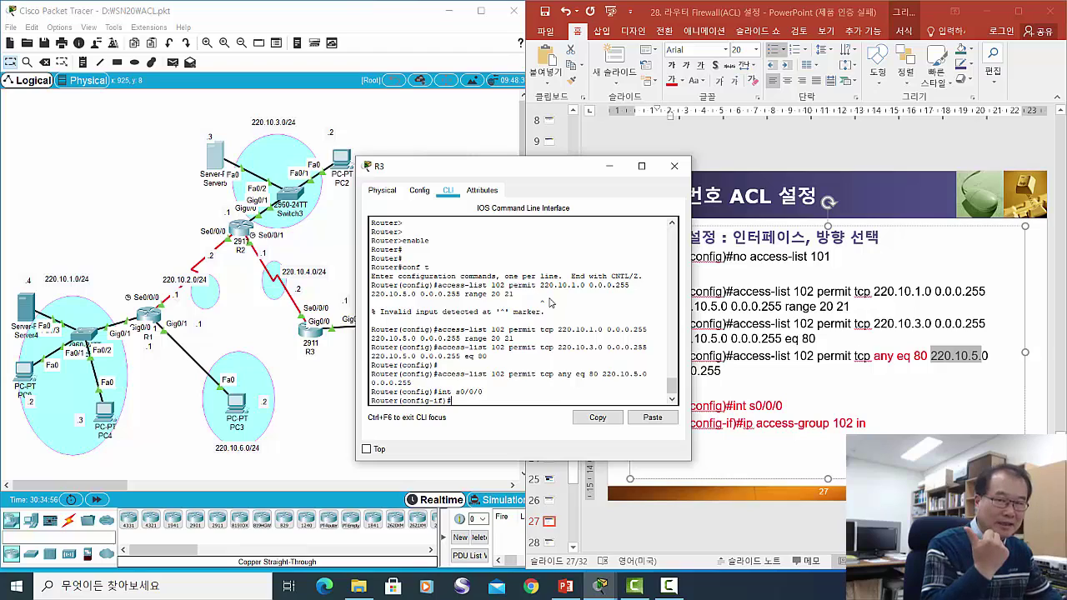
Apply access list 102 inbound on R3's s0/0/0 interface with ip access-group 102 in
type("i")
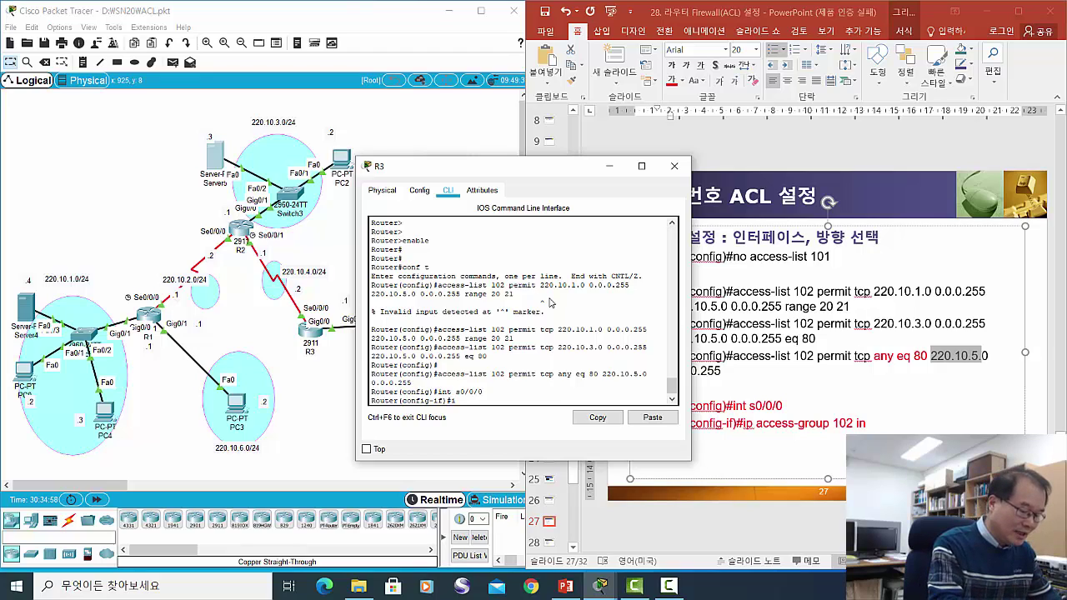
type("p acces")
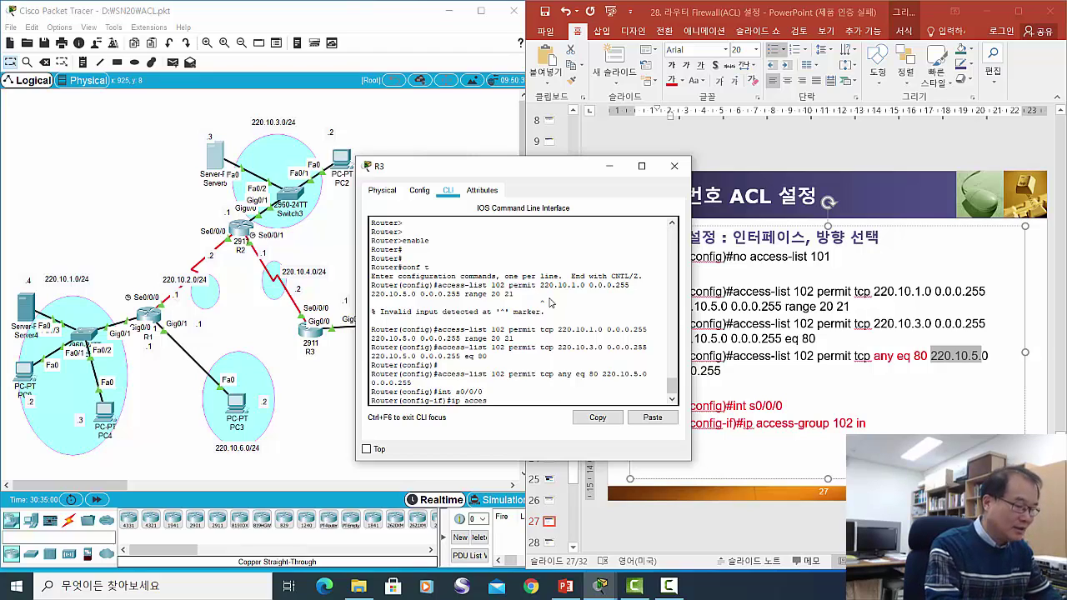
type("s-gro")
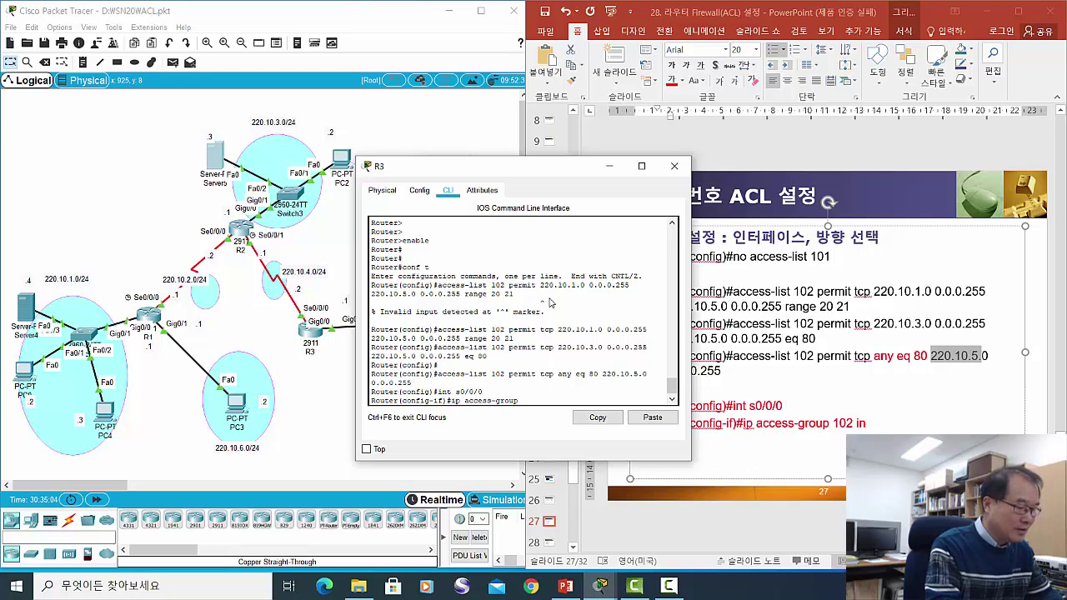
type("up ")
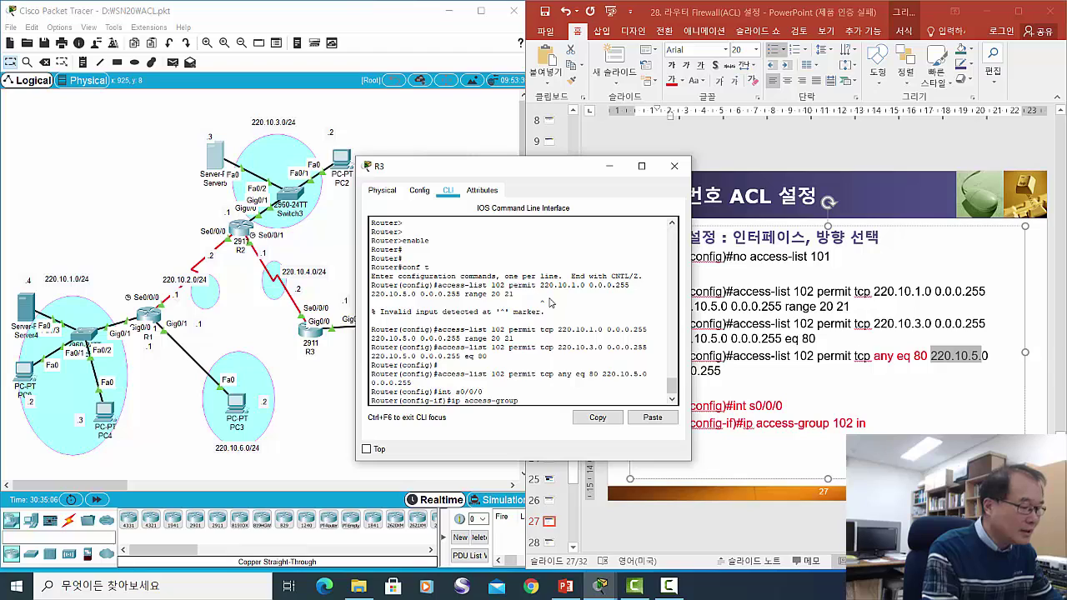
type("102")
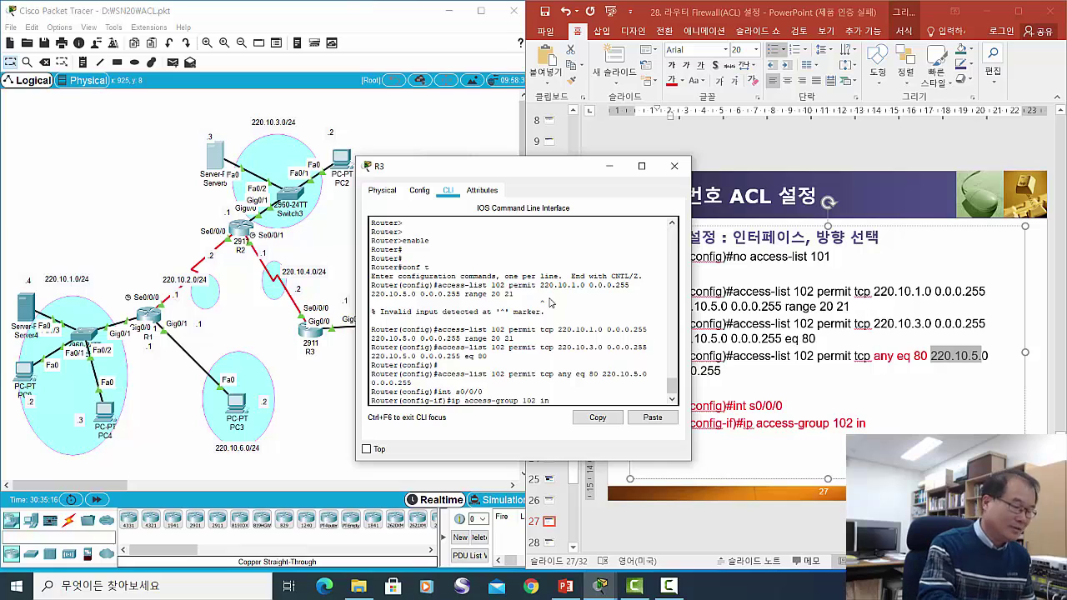
key("Return")
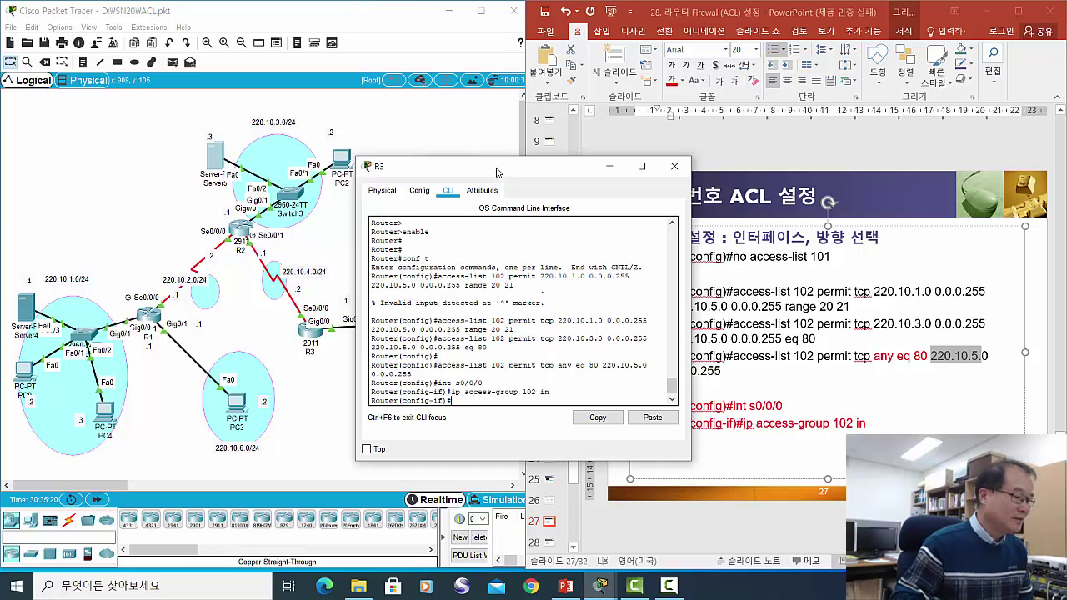
Close the R3 window and bring up slide 28 with the access control checks in PowerPoint
left_click_drag(499, 173, 550, 211)
left_click(797, 170)
scroll(750, 170, "down", 1)
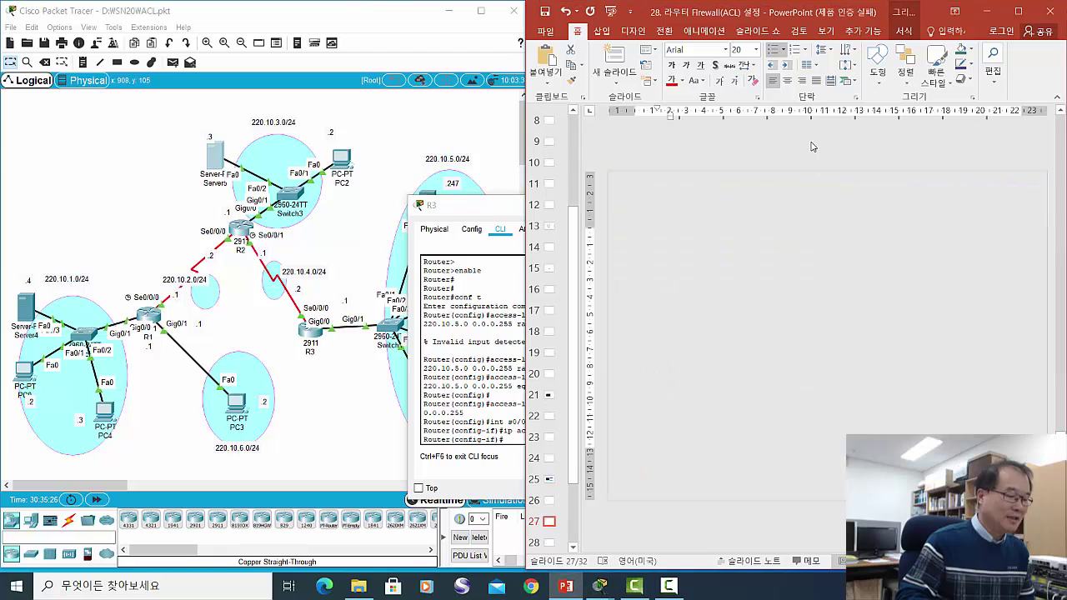
left_click(477, 219)
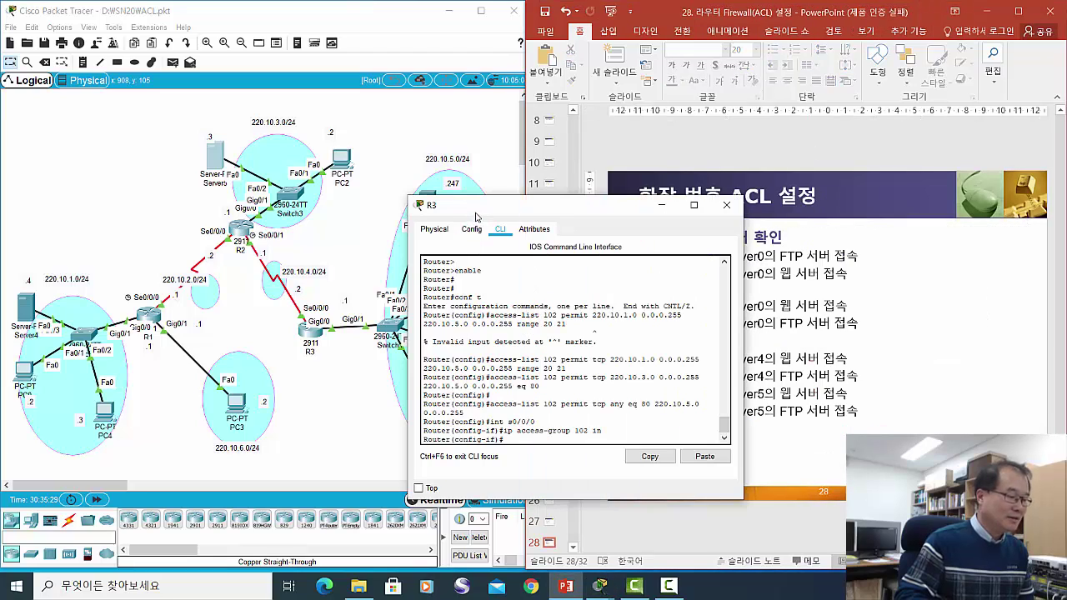
left_click(726, 205)
scroll(890, 298, "up", 1)
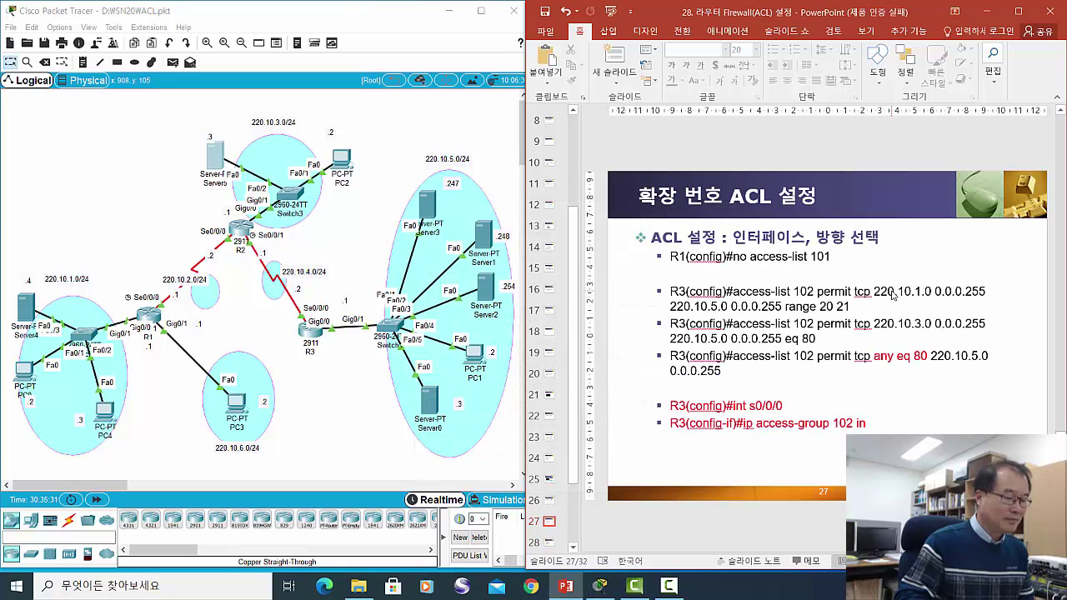
scroll(894, 296, "down", 1)
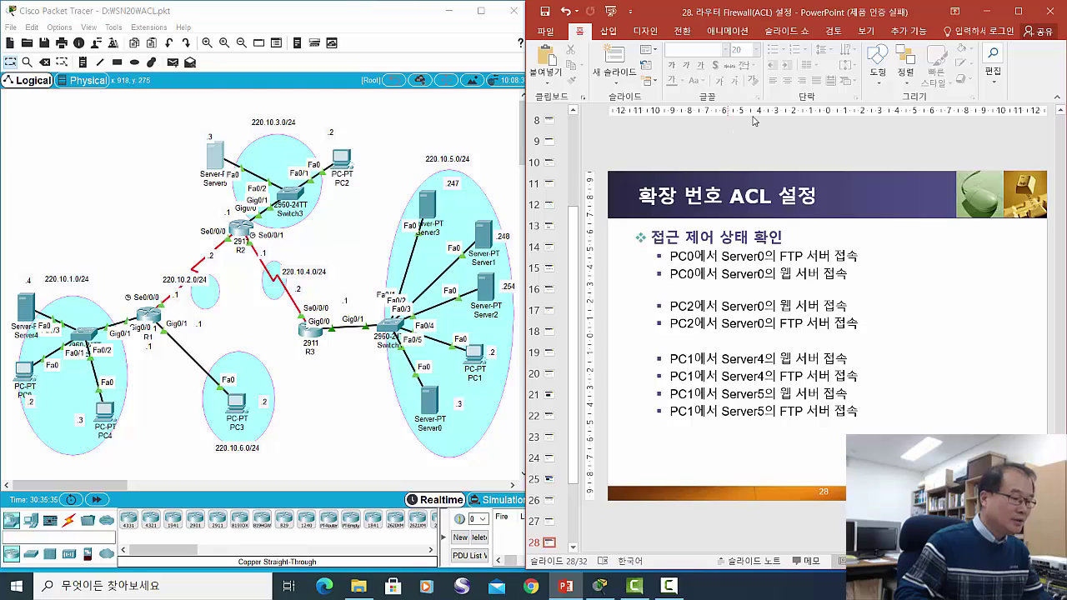
Switch back to Packet Tracer, open PC0's Command Prompt and bring up a fresh prompt line
left_click(446, 168)
left_click_drag(446, 168, 447, 169)
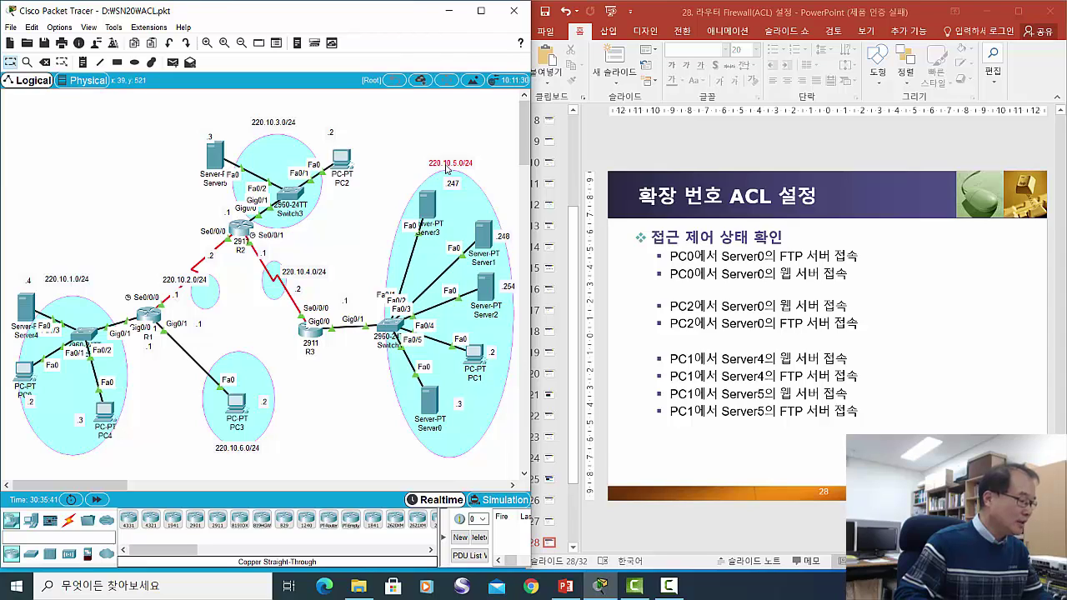
left_click(23, 373)
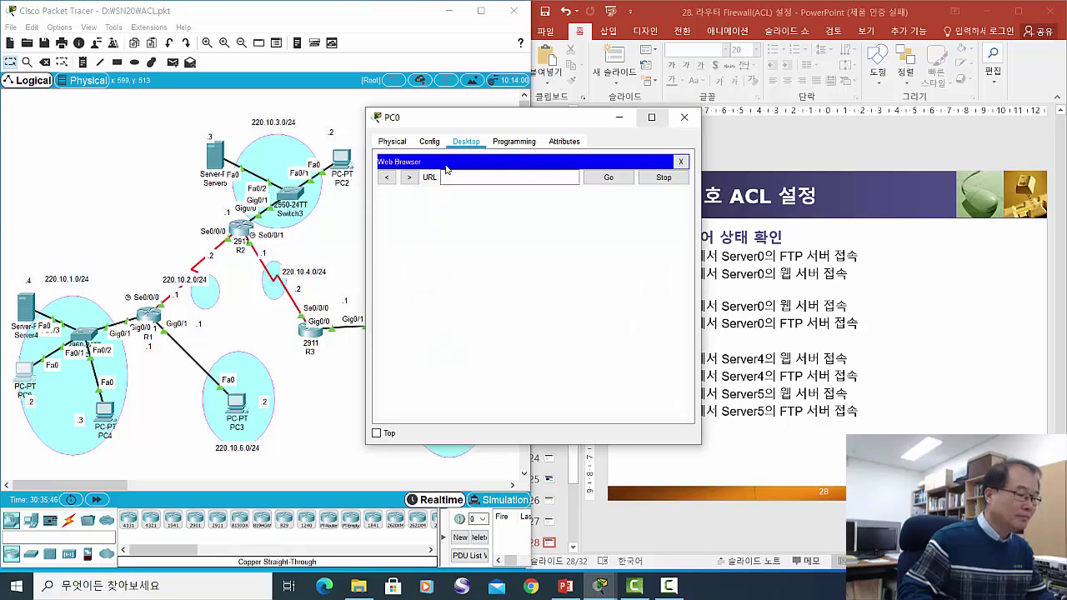
left_click(685, 118)
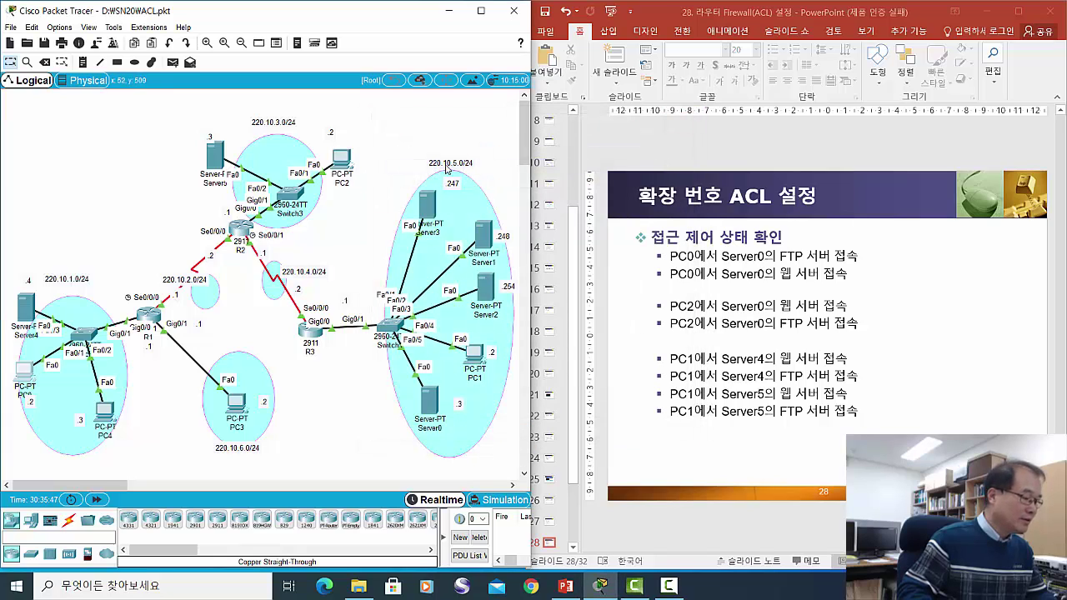
left_click(28, 371)
left_click(613, 192)
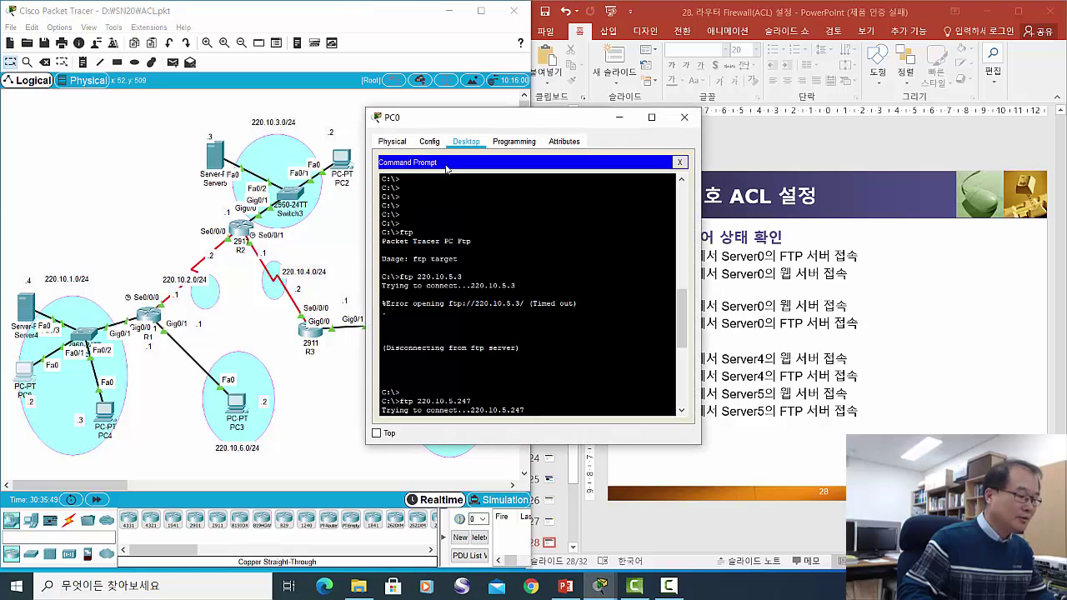
key("Return")
key("Return")
key("Return")
key("Return")
key("Return")
key("Return")
key("Return")
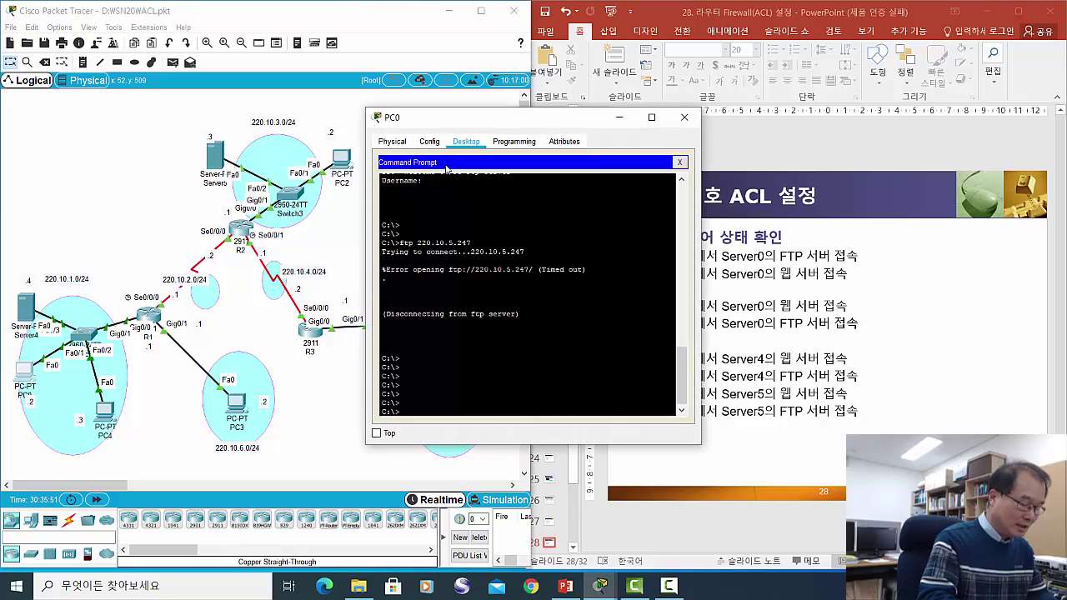
Test FTP access from PC0 to 220.10.5.248, leave the login without entering credentials, and close the PC0 window
type("ftp")
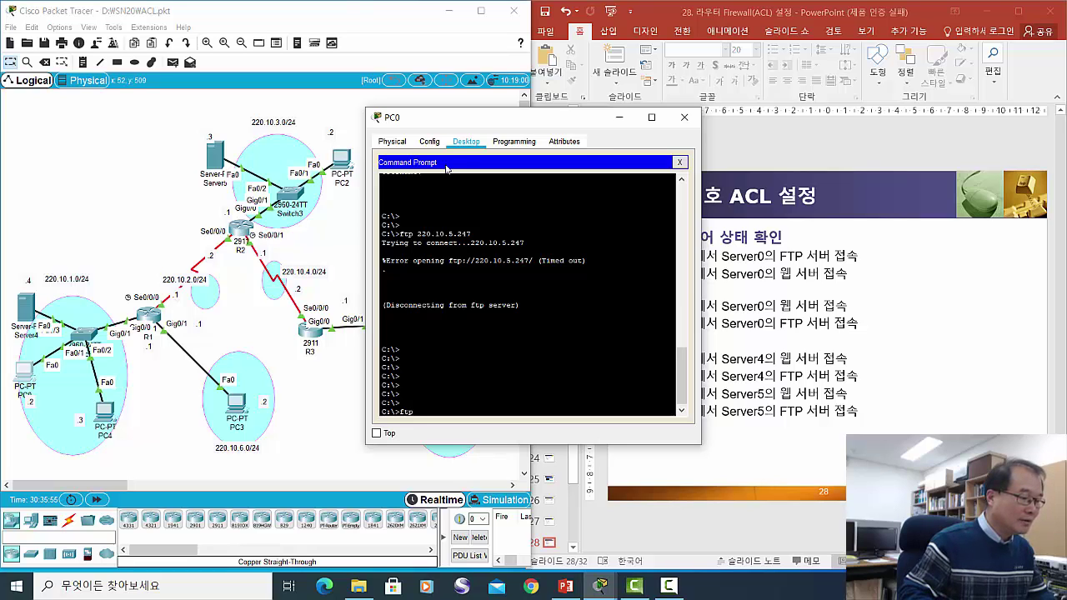
left_click_drag(573, 127, 765, 146)
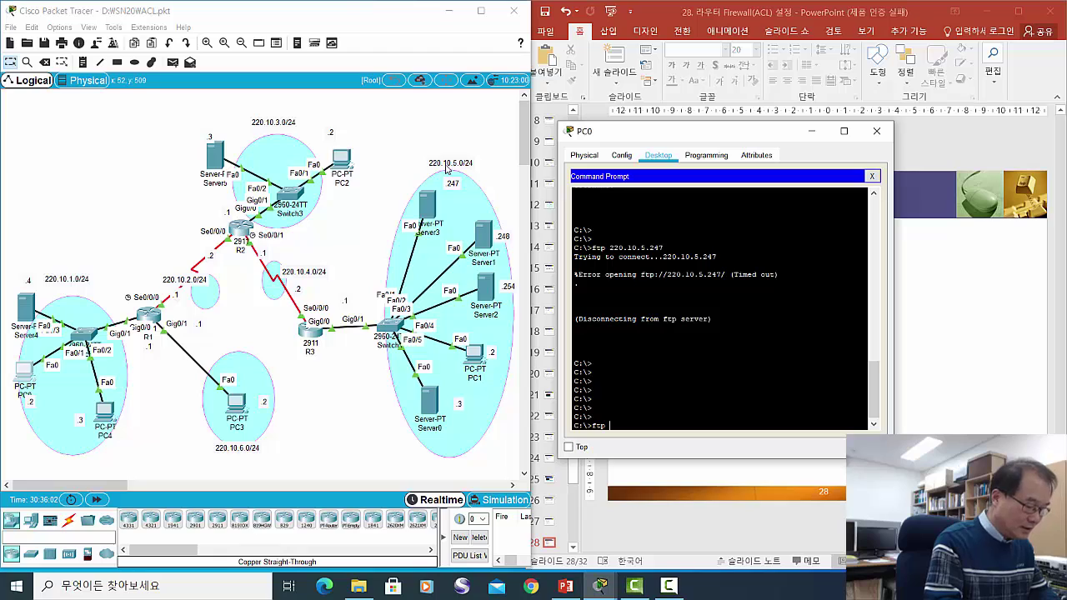
type("220.10.")
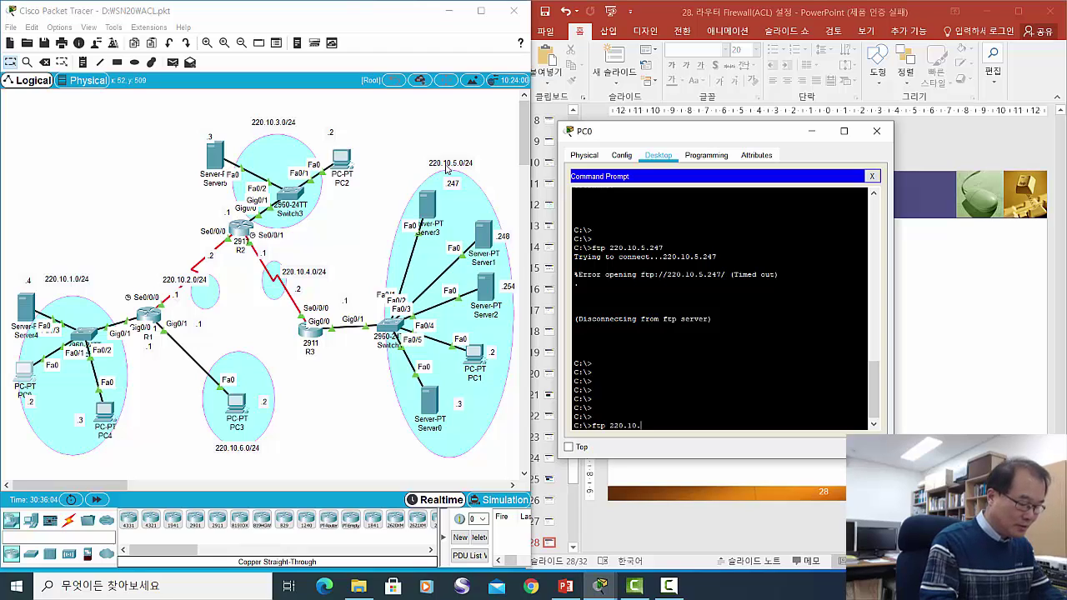
type("5.248")
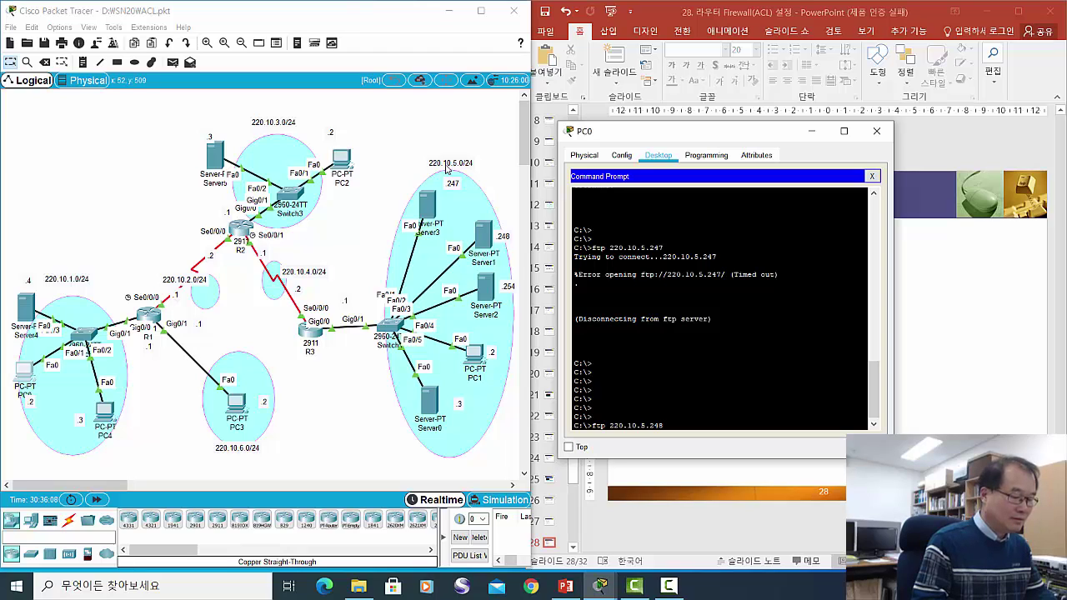
key("Return")
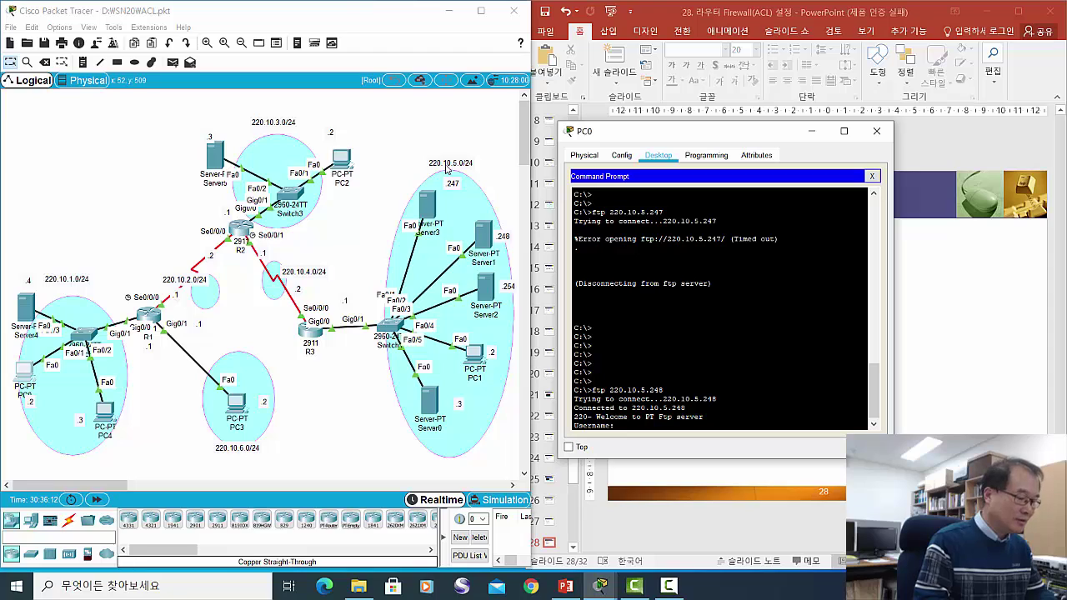
key("Return")
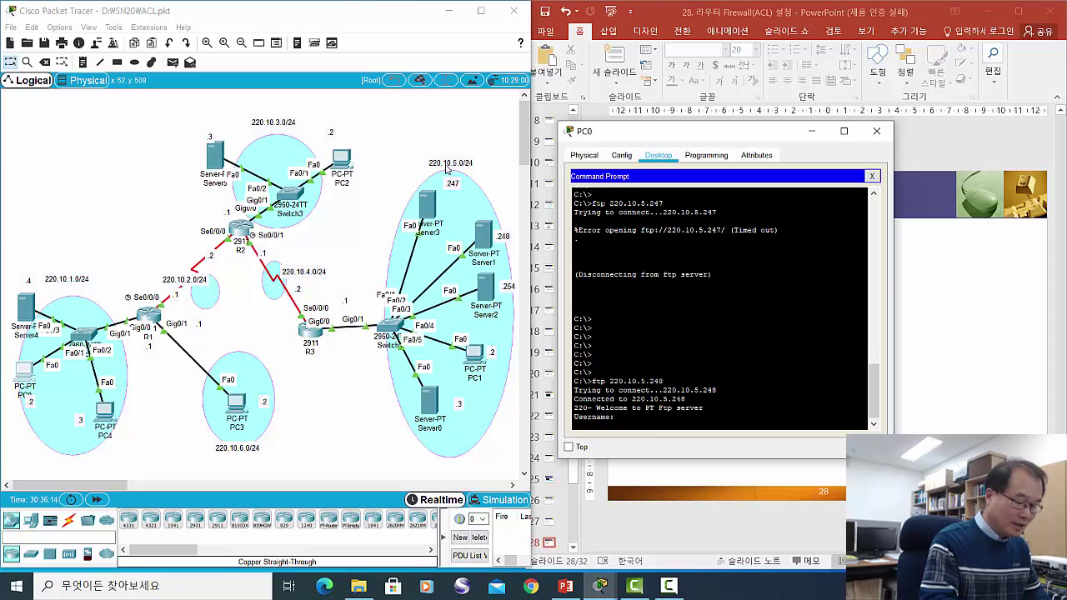
key("Return")
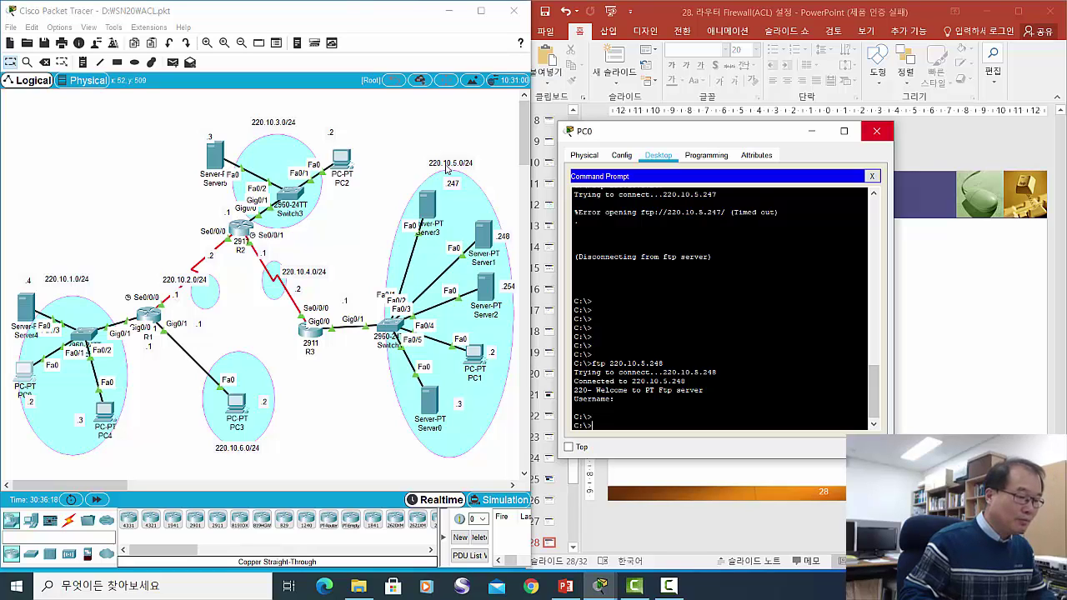
left_click(877, 131)
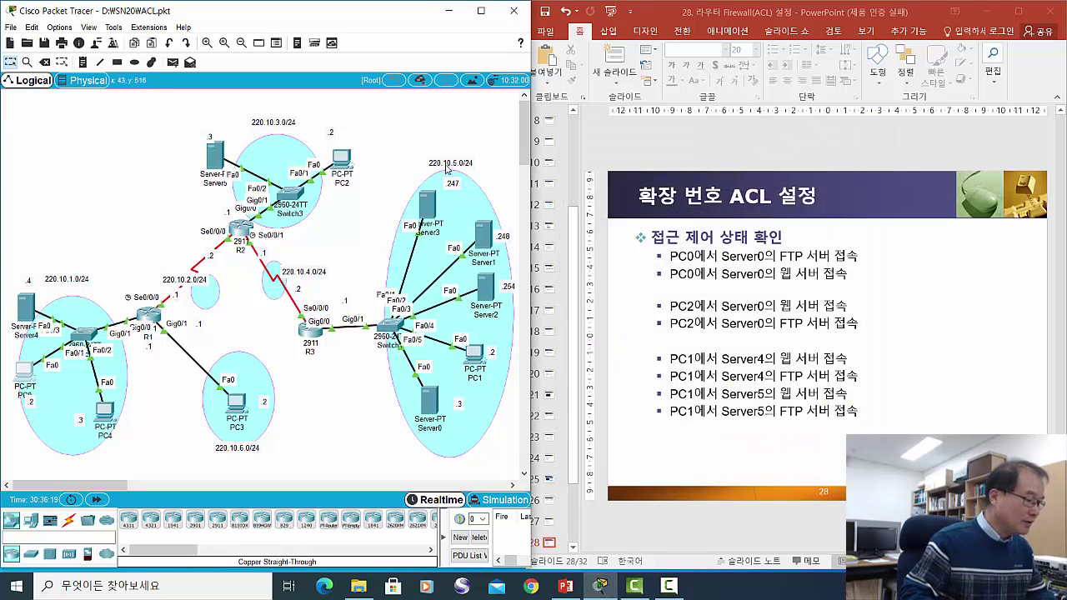
Test web access from PC0 by requesting 220.10.5.248 in its Web Browser
left_click(24, 374)
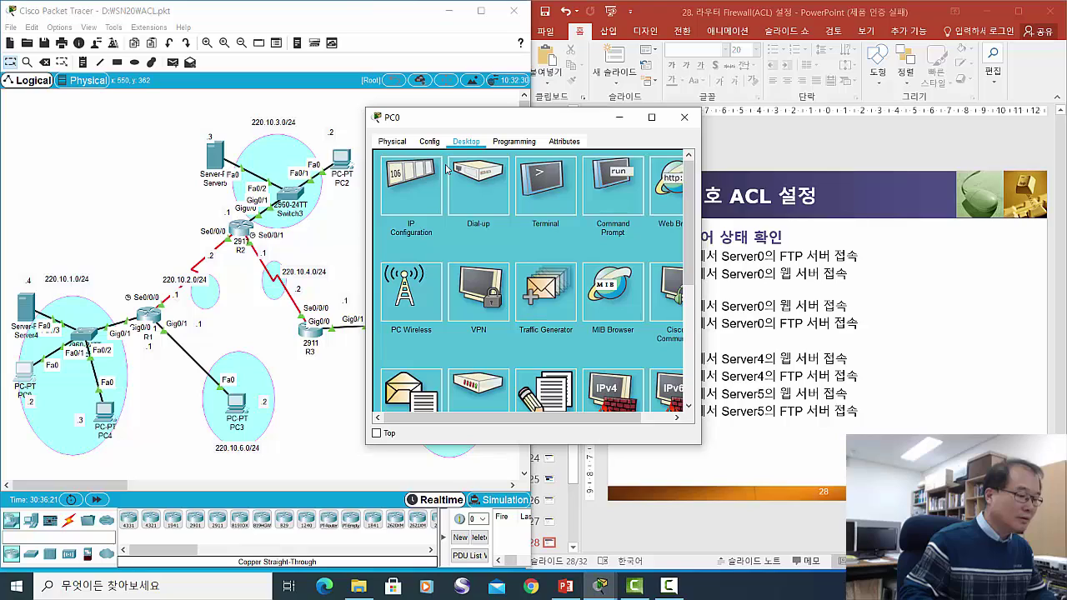
left_click(446, 175)
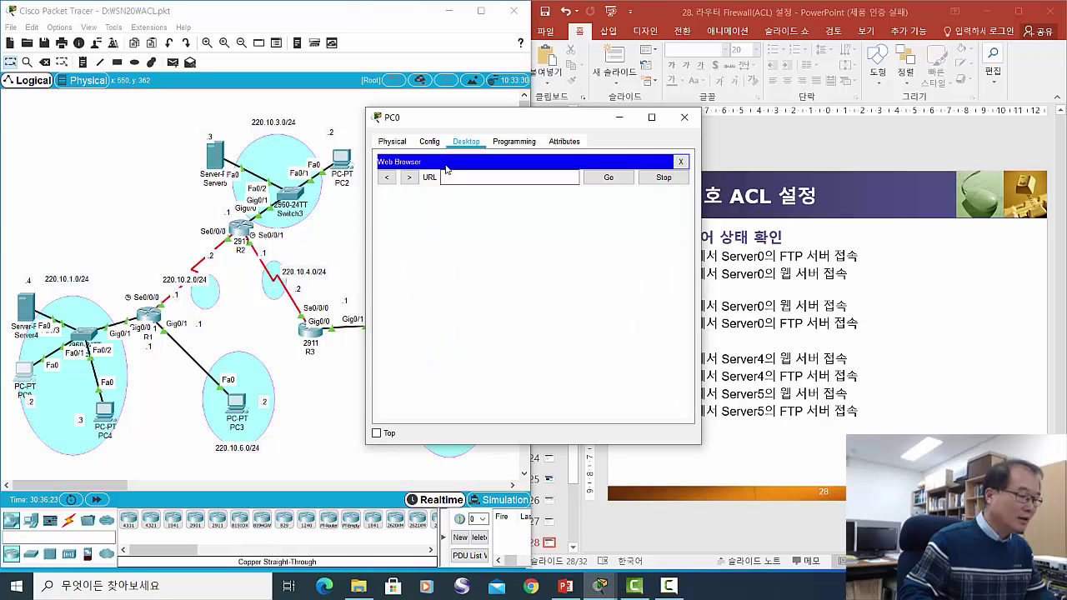
type("220.")
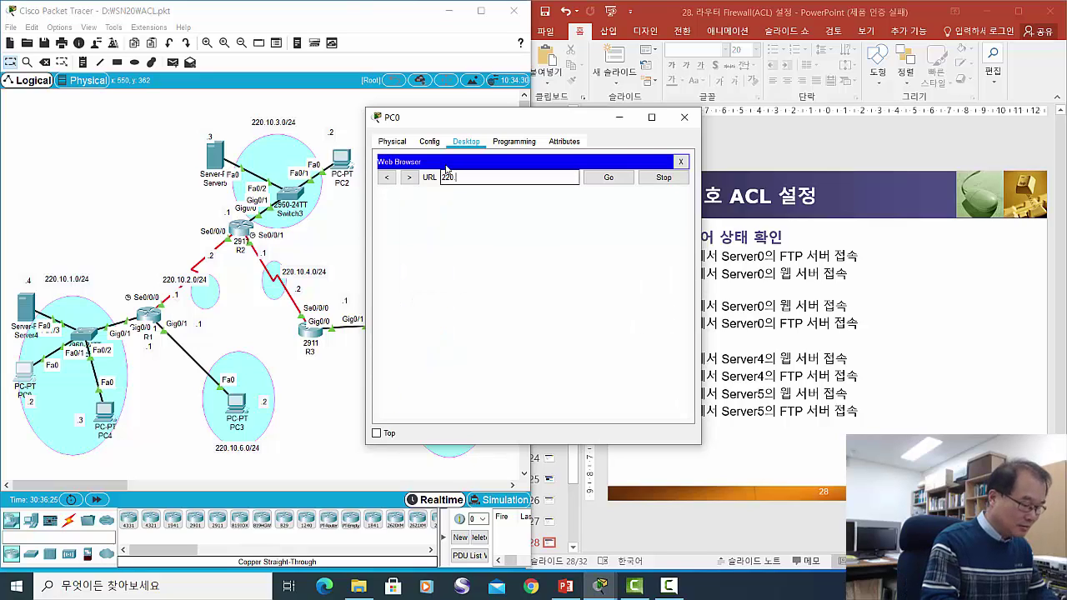
type("10.5.")
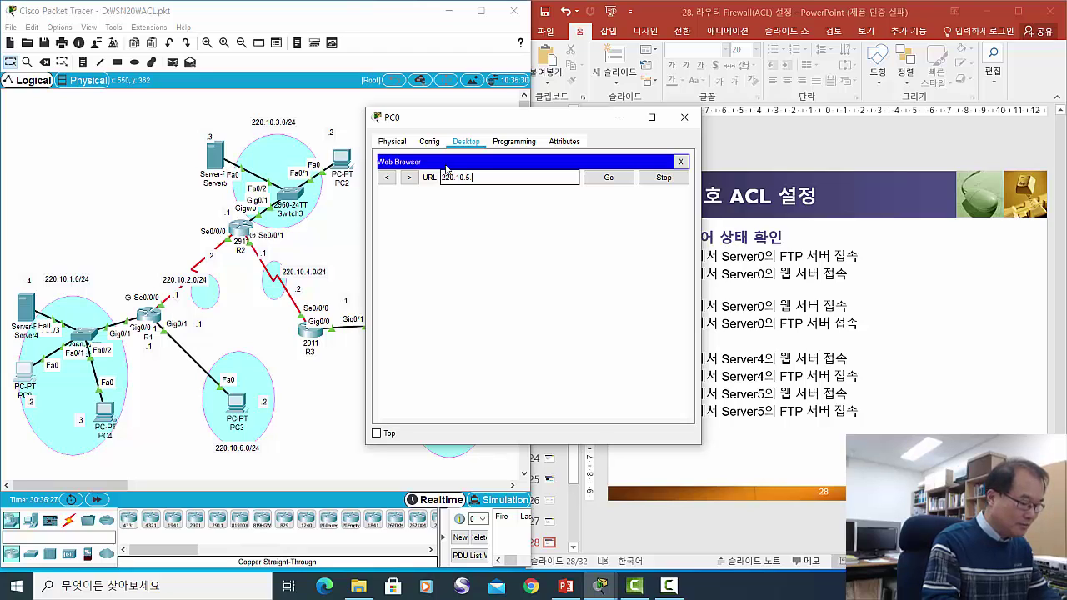
type("24")
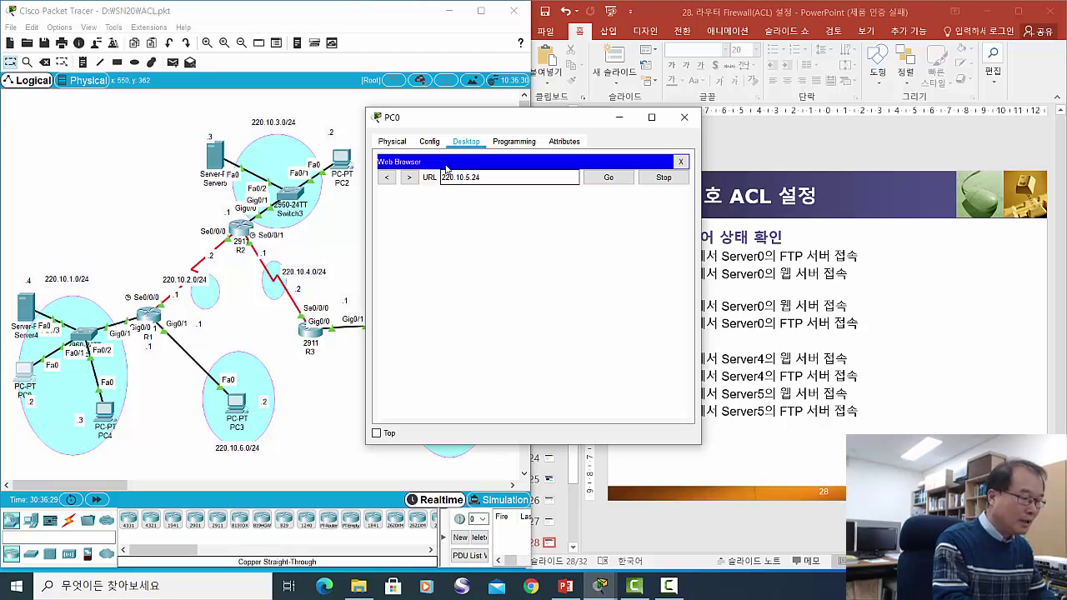
type("8")
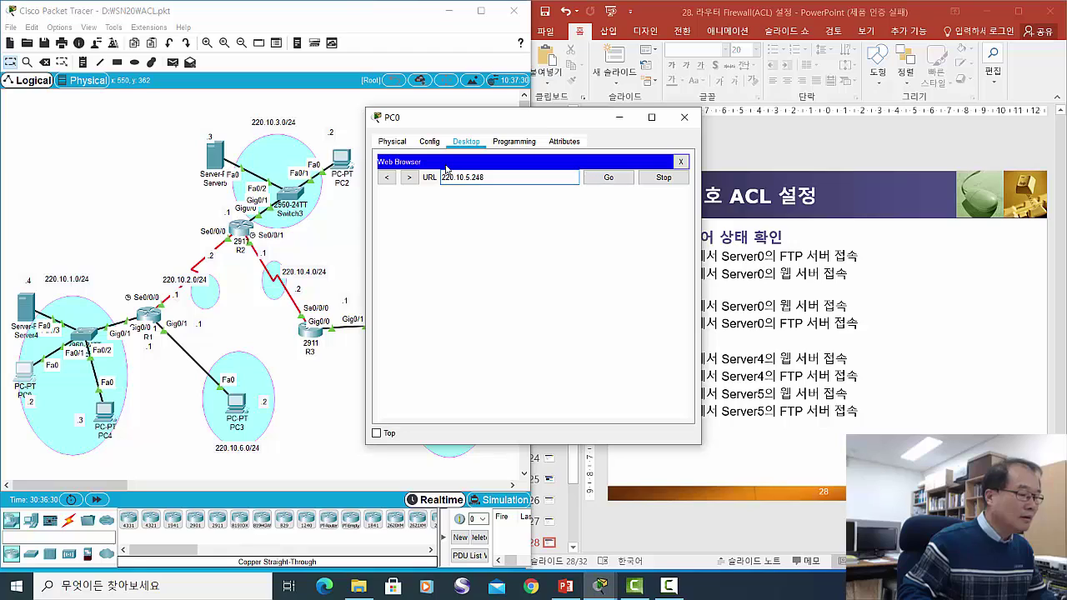
key("Return")
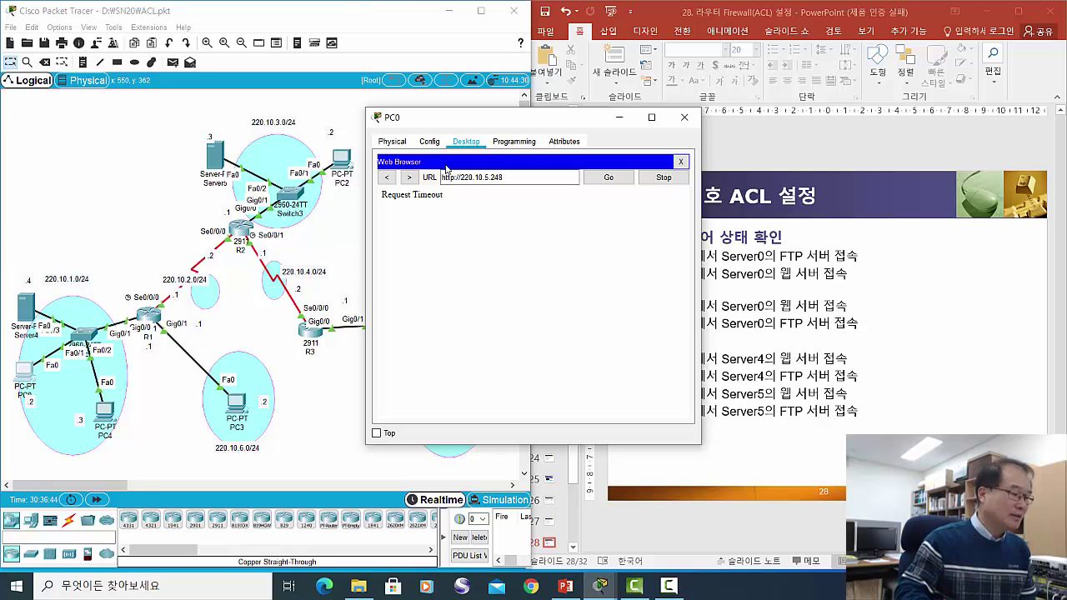
Close the PC0 window, then test web access from PC2 by requesting 220.10.5.248 in its Web Browser and close the PC2 window
left_click(684, 117)
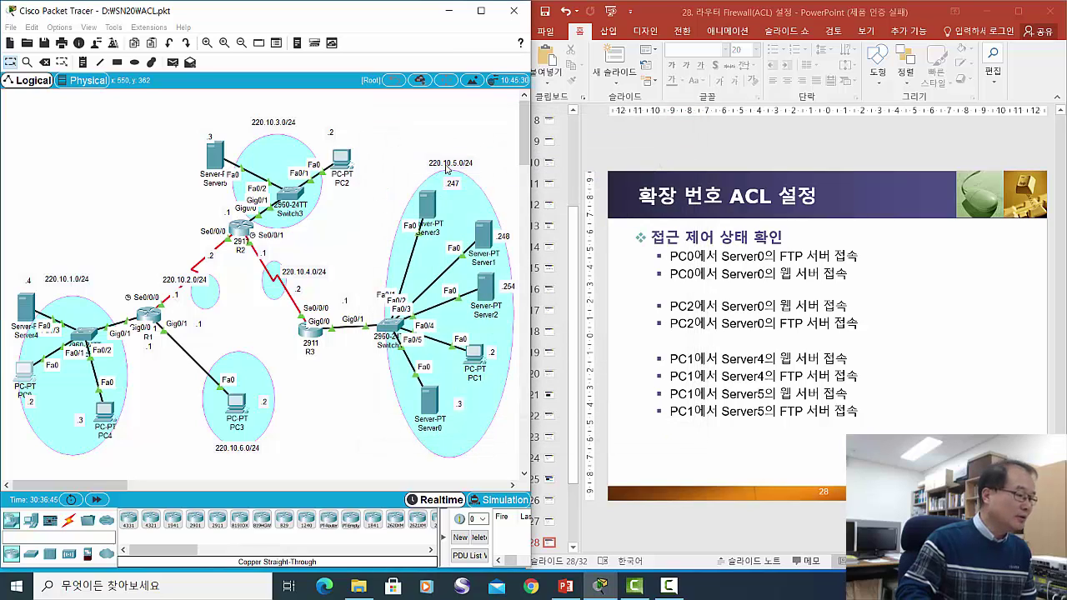
left_click_drag(342, 159, 338, 157)
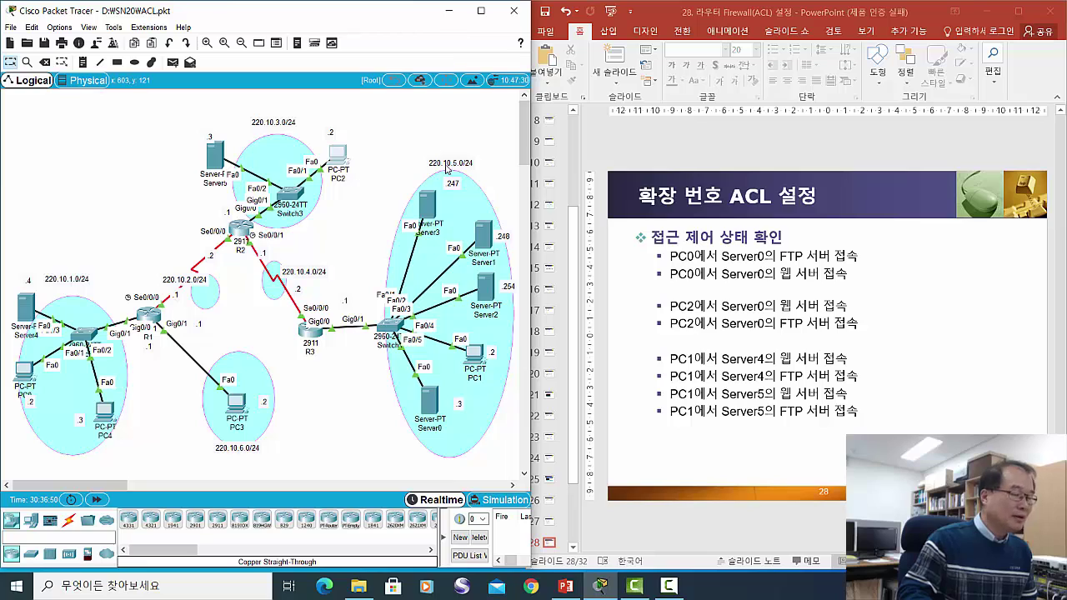
left_click(337, 156)
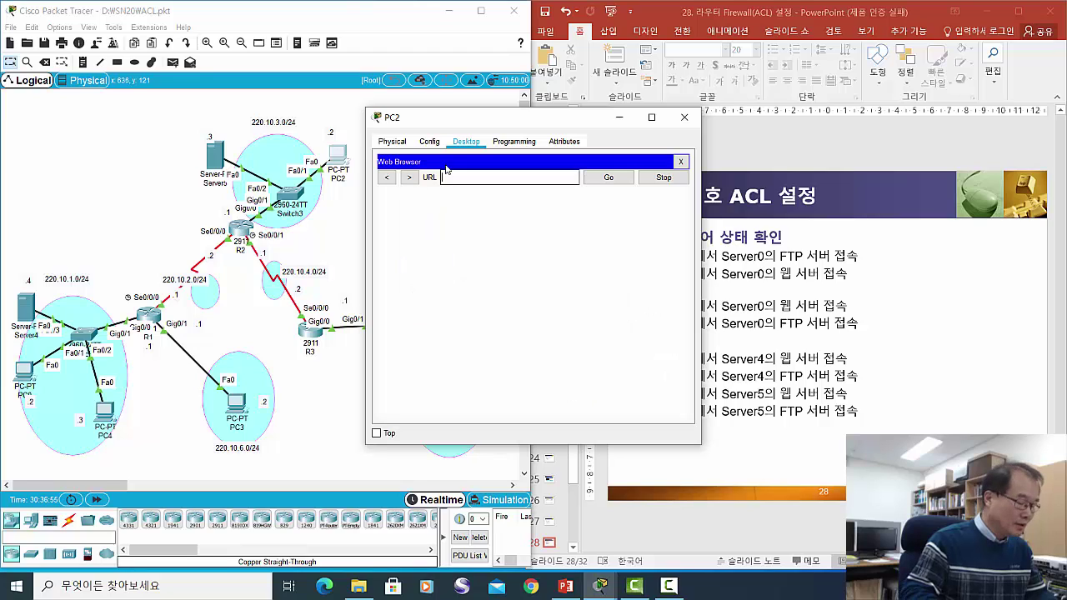
type("220.10.")
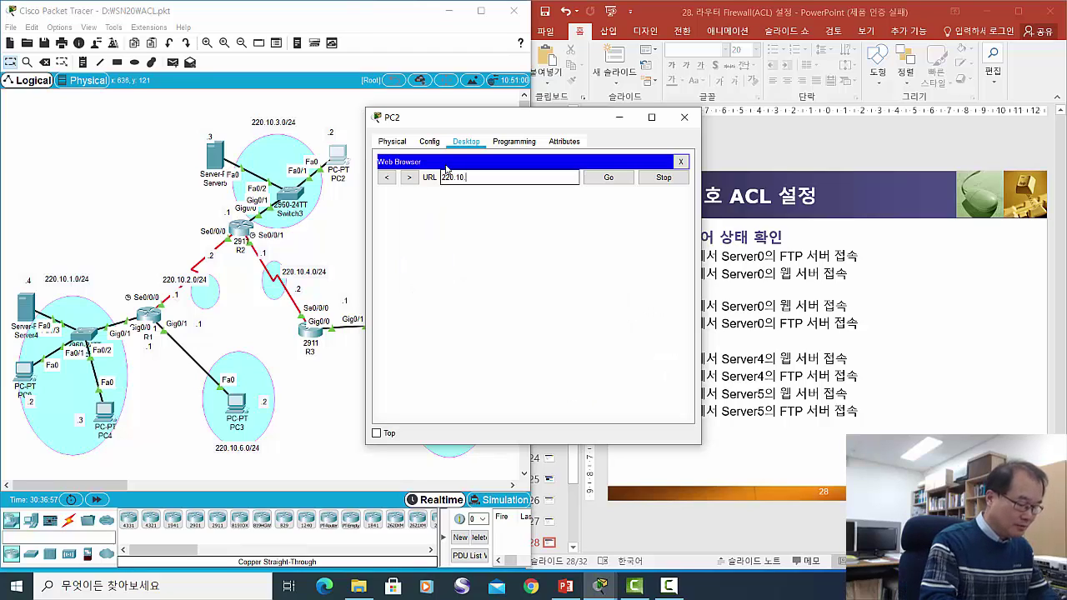
type("5.2")
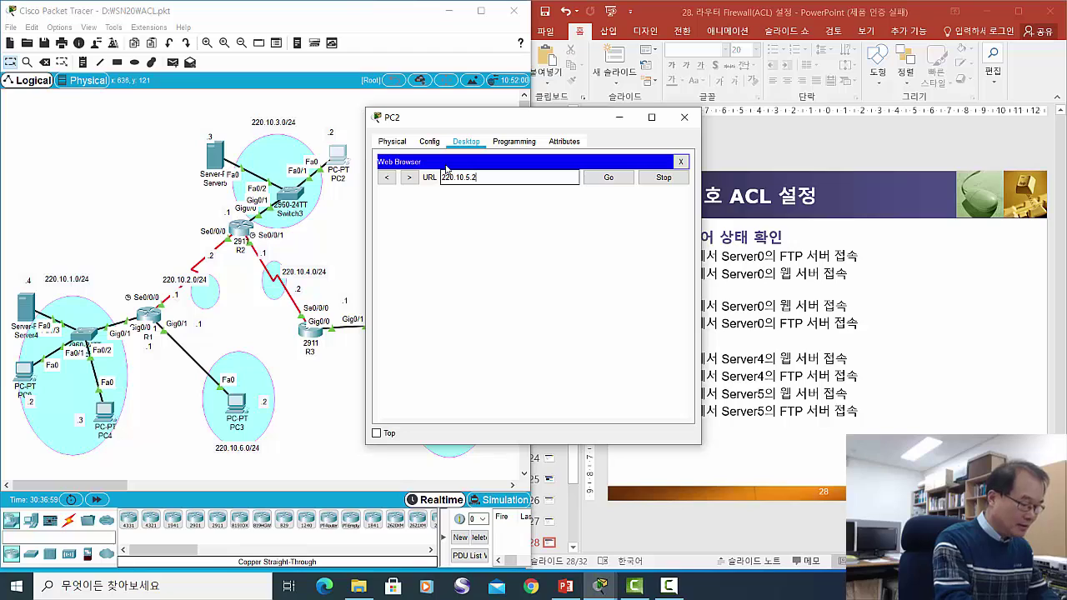
type("48")
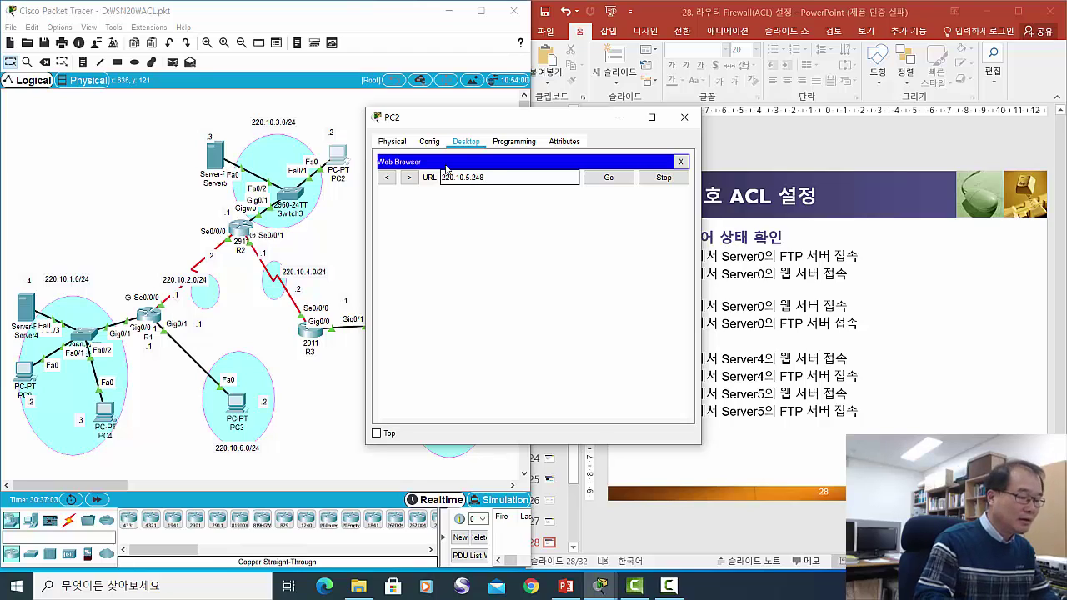
key("Return")
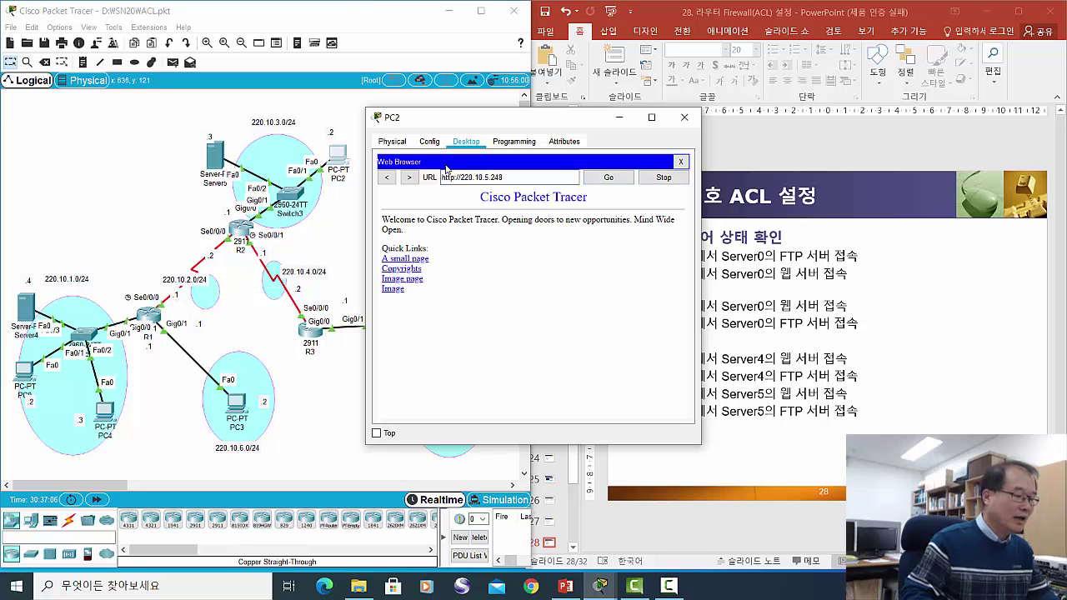
left_click(685, 117)
Test FTP access from PC2 to 220.10.5.248 in its Command Prompt and close the PC2 window
left_click(338, 156)
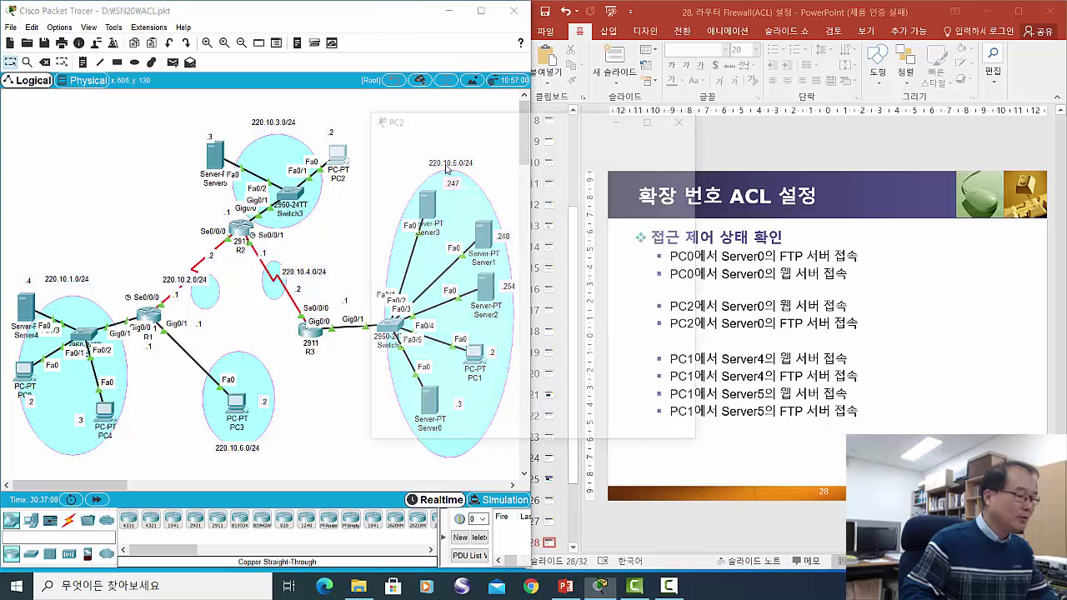
left_click(613, 188)
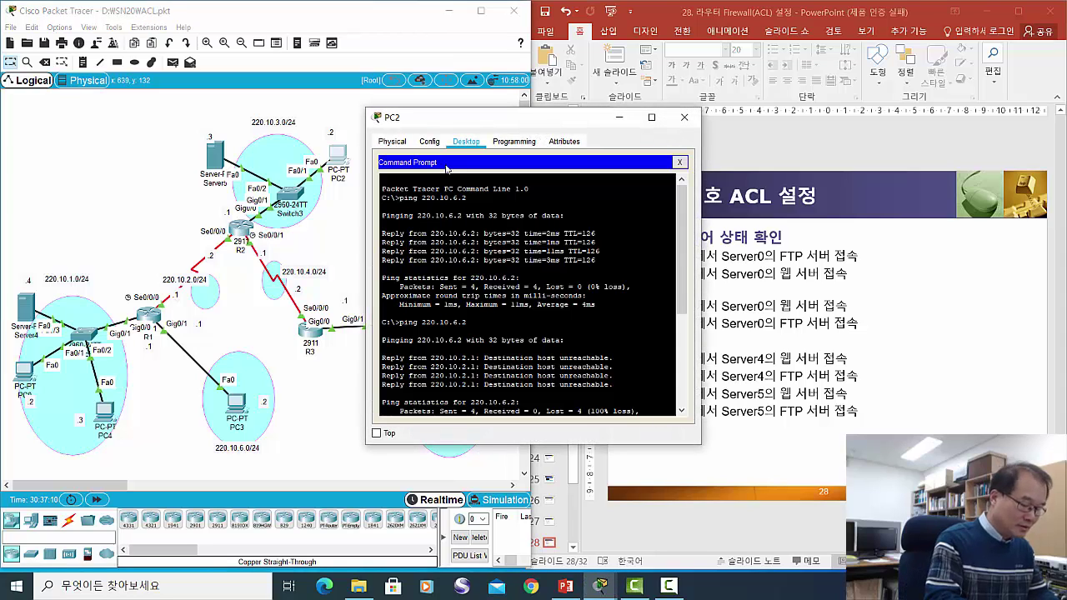
key("Return")
key("Return")
key("Return")
type("ftp")
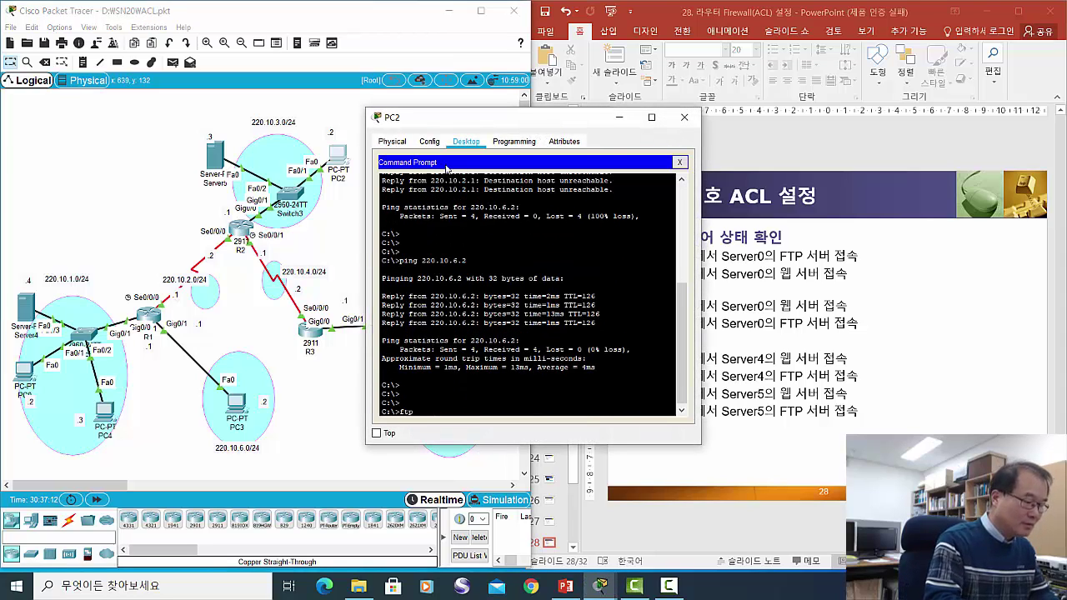
type(" 220.10.")
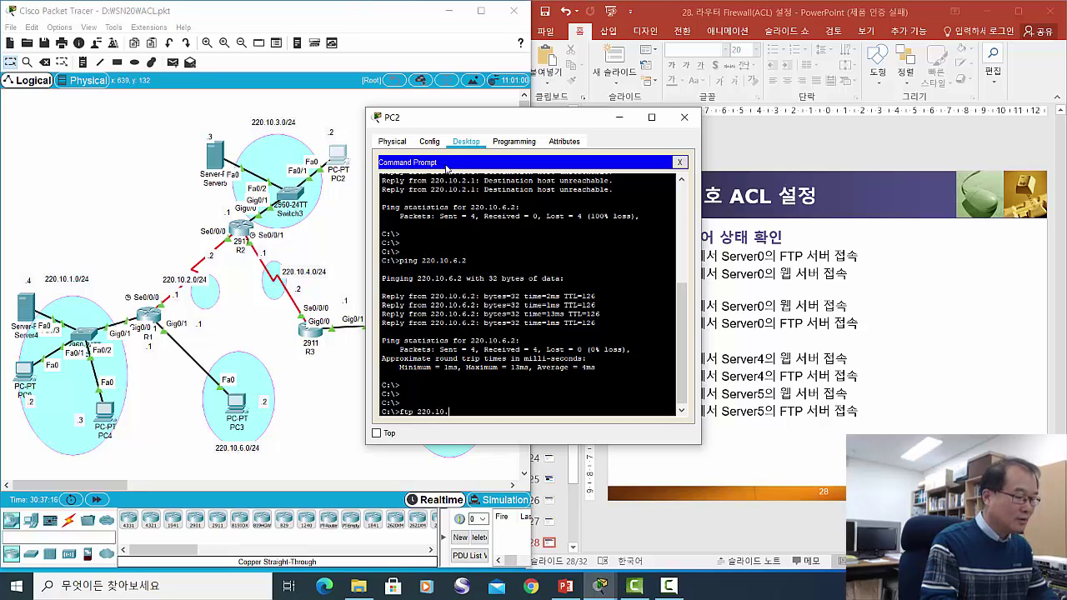
type("5.2")
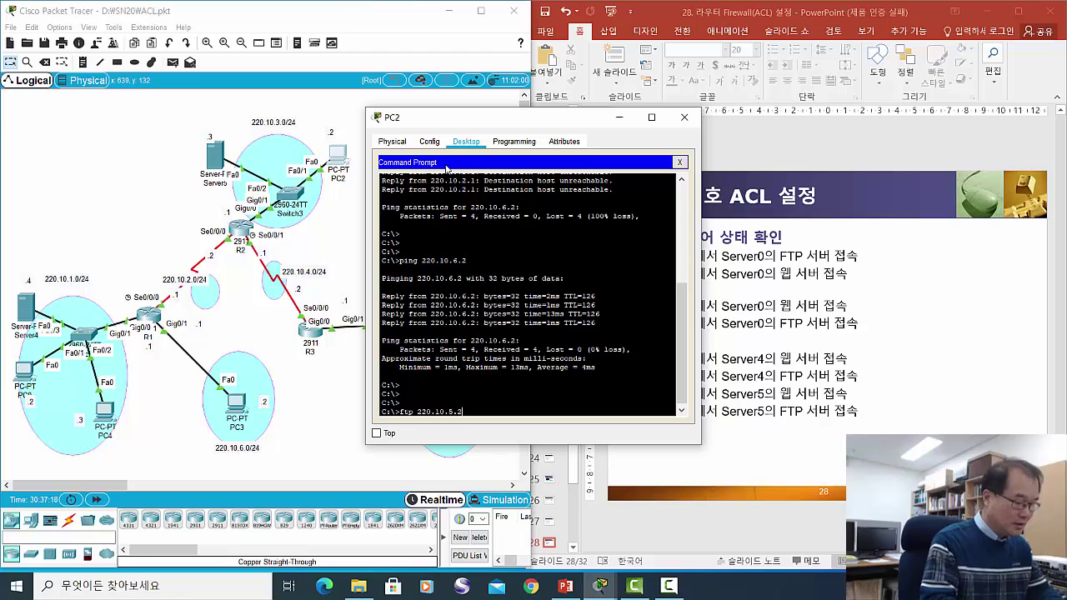
type("40")
key("Return")
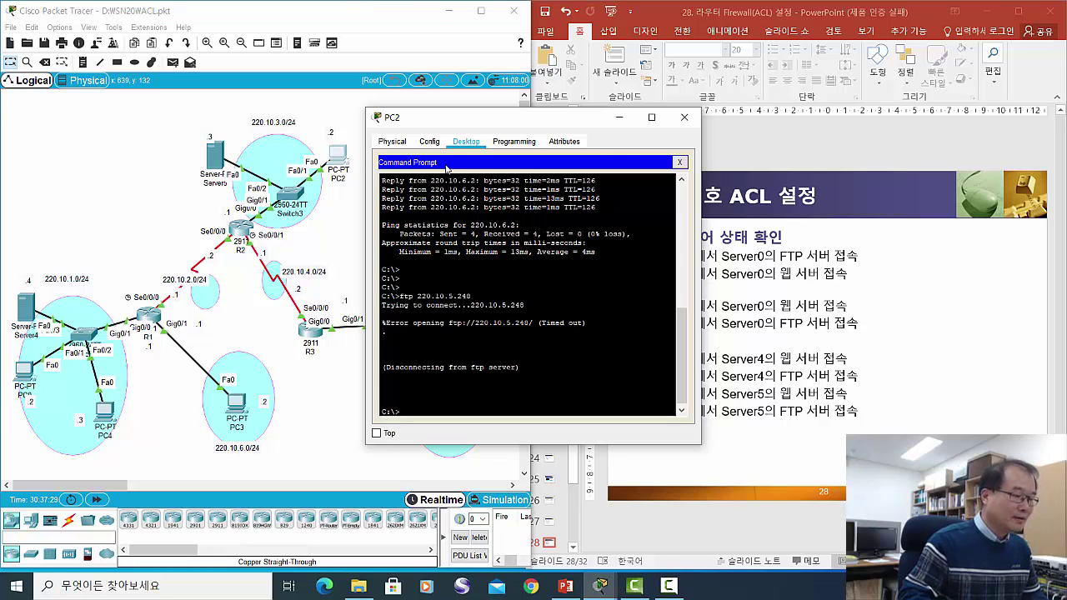
left_click(685, 116)
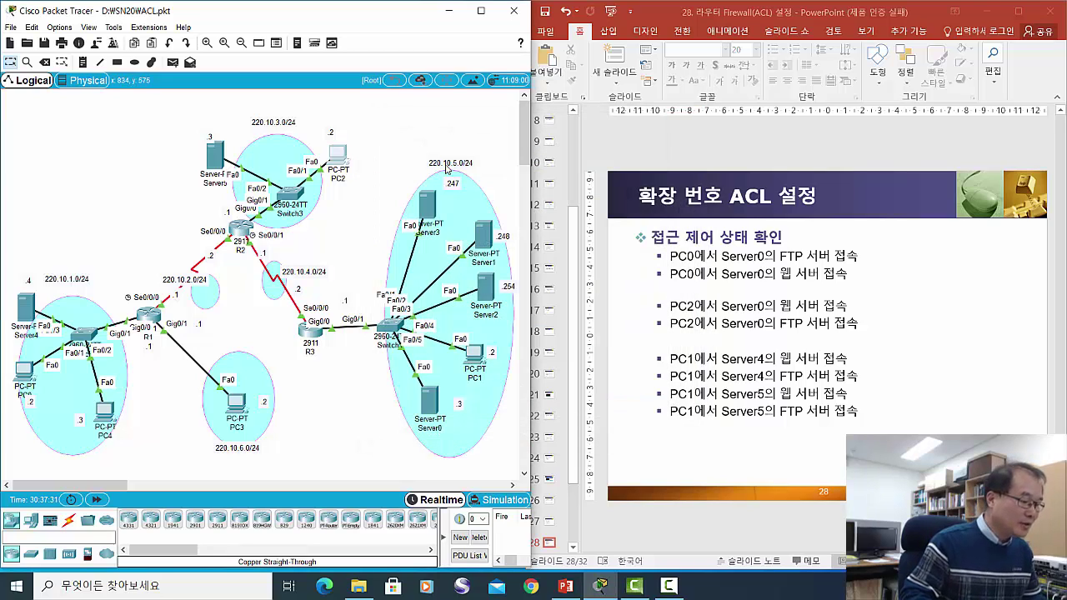
Test web access from PC1 to Server5 by requesting 220.10.3.3 in PC1's Web Browser
mouse_move(474, 356)
left_mouse_down()
mouse_move(476, 382)
mouse_move(483, 375)
left_mouse_up()
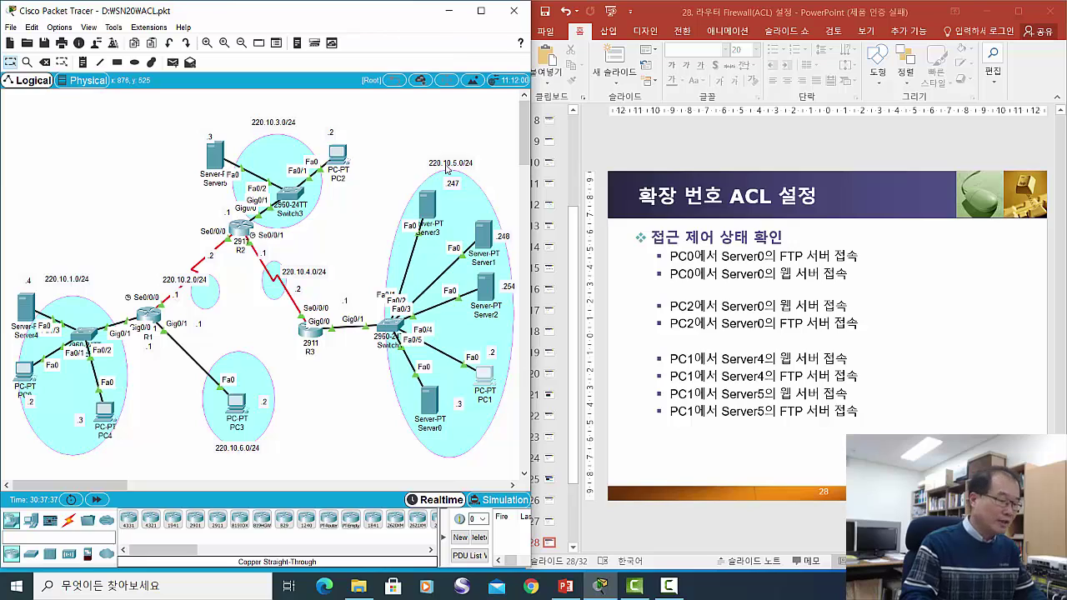
left_click(487, 380)
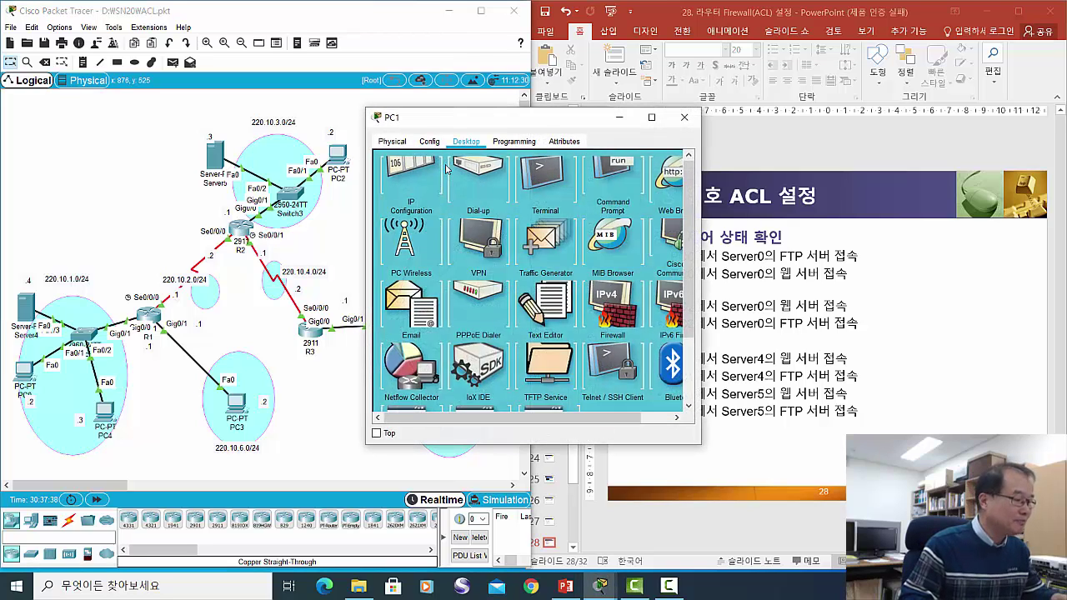
left_click(213, 158)
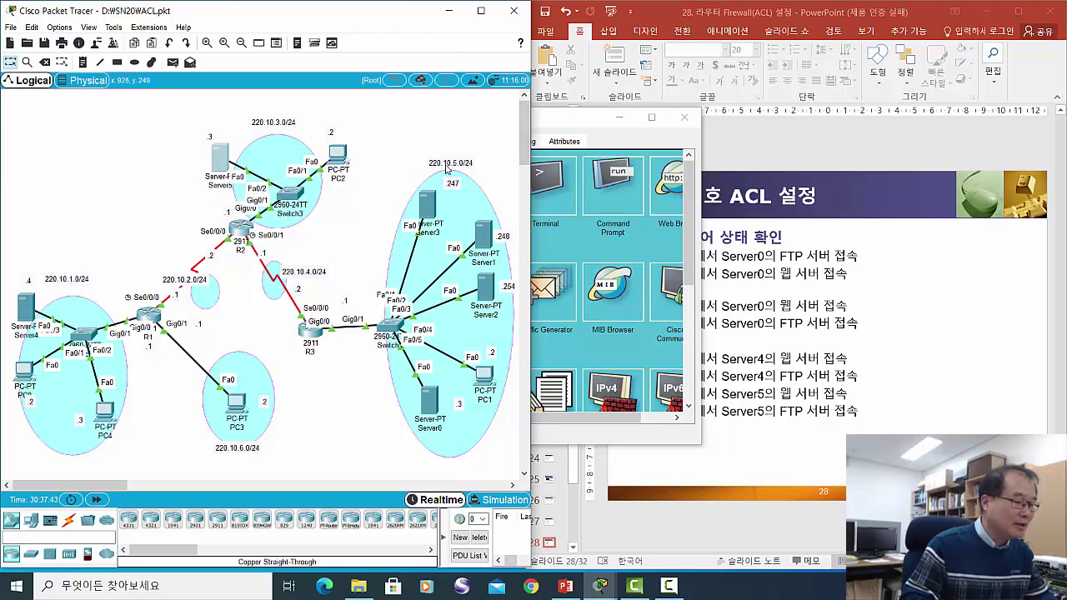
left_click(666, 185)
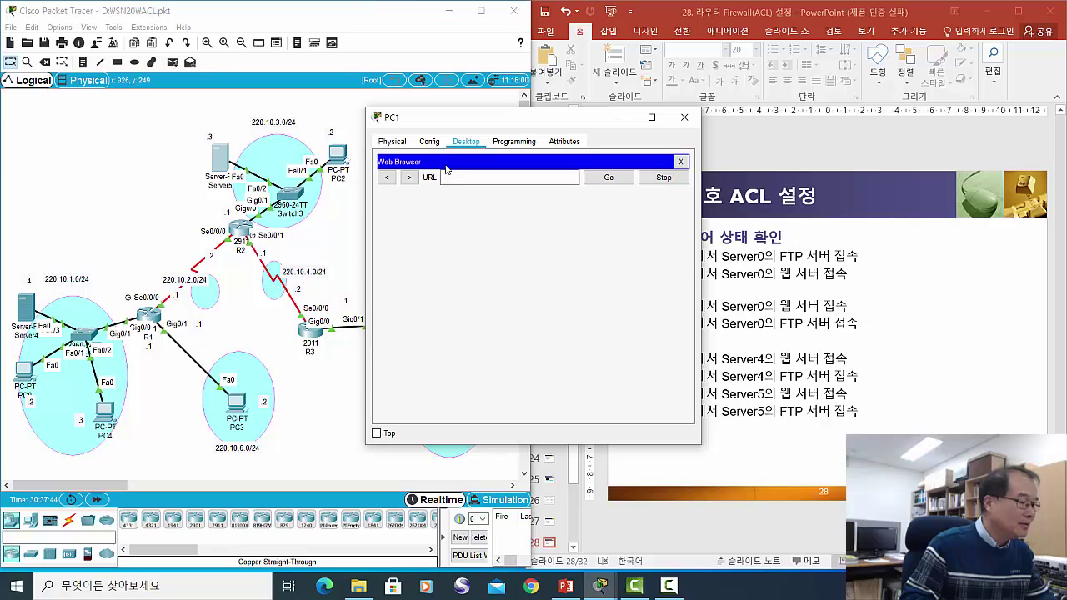
left_click(509, 178)
type("220.10.")
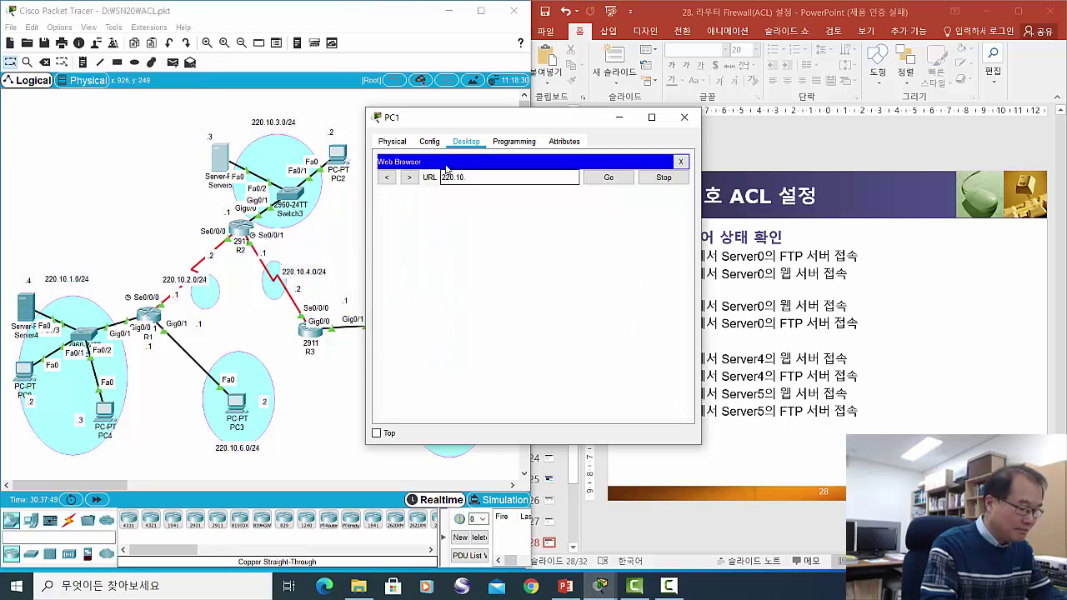
type("3.")
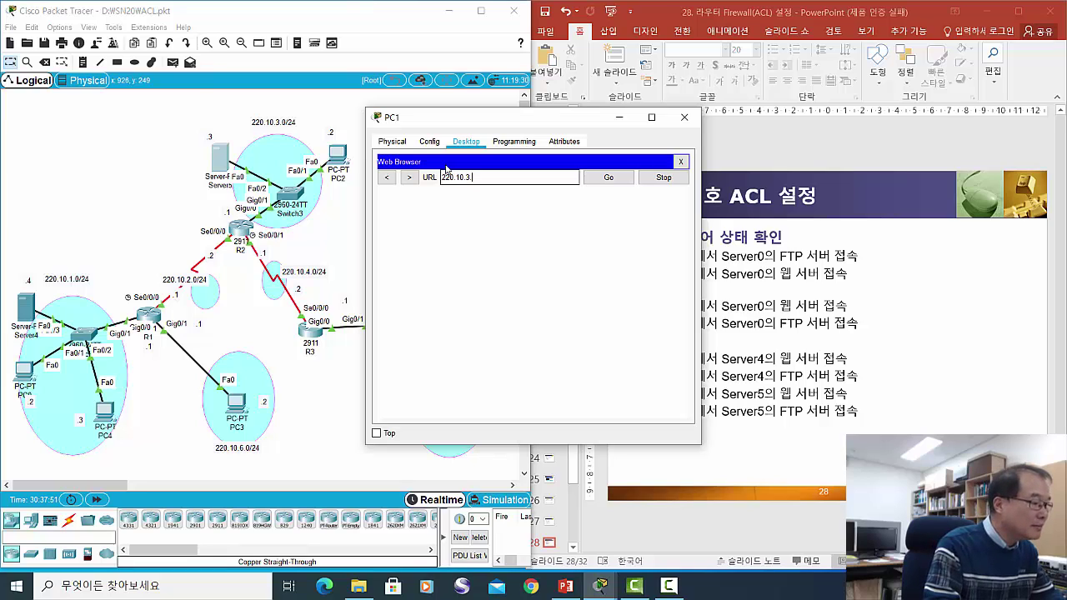
type("3")
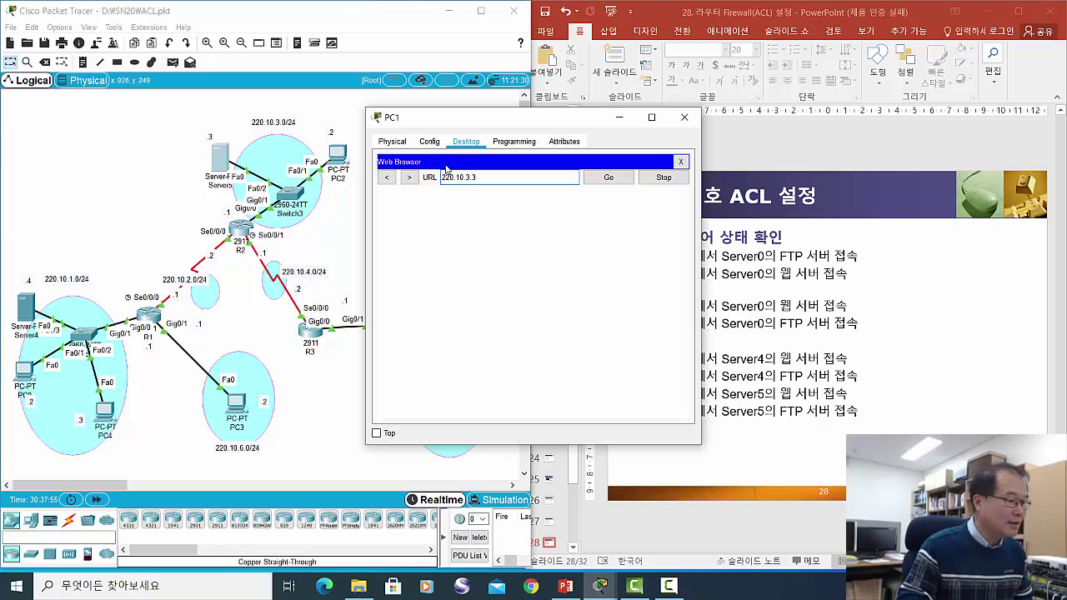
key("Return")
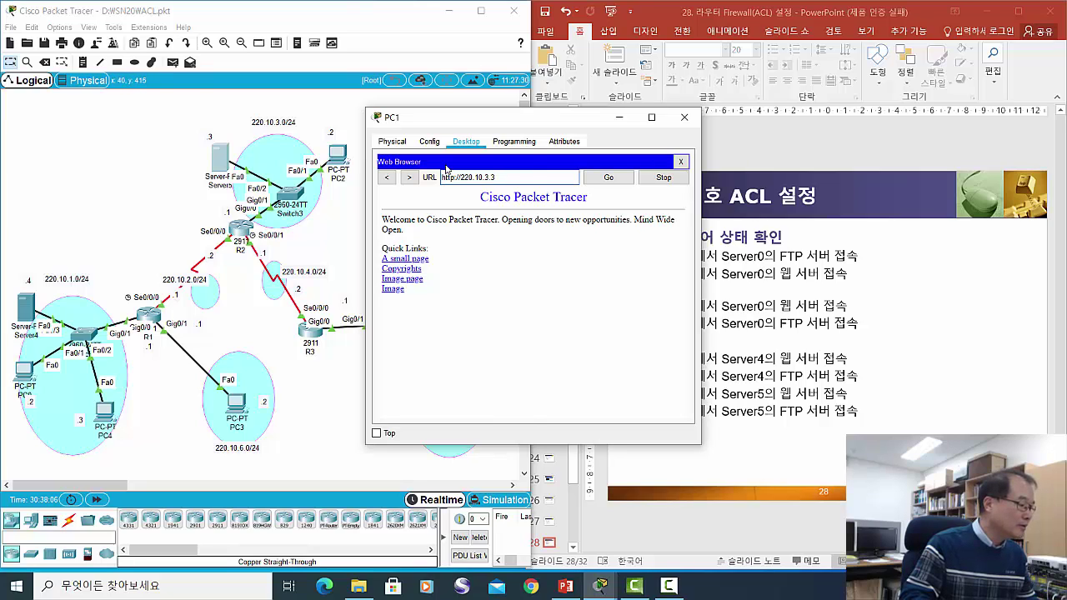
Change the address in PC1's Web Browser to 220.10.1.4 to test web access to Server4, and close the PC1 window
mouse_move(25, 310)
left_mouse_down()
mouse_move(21, 332)
mouse_move(24, 310)
left_mouse_up()
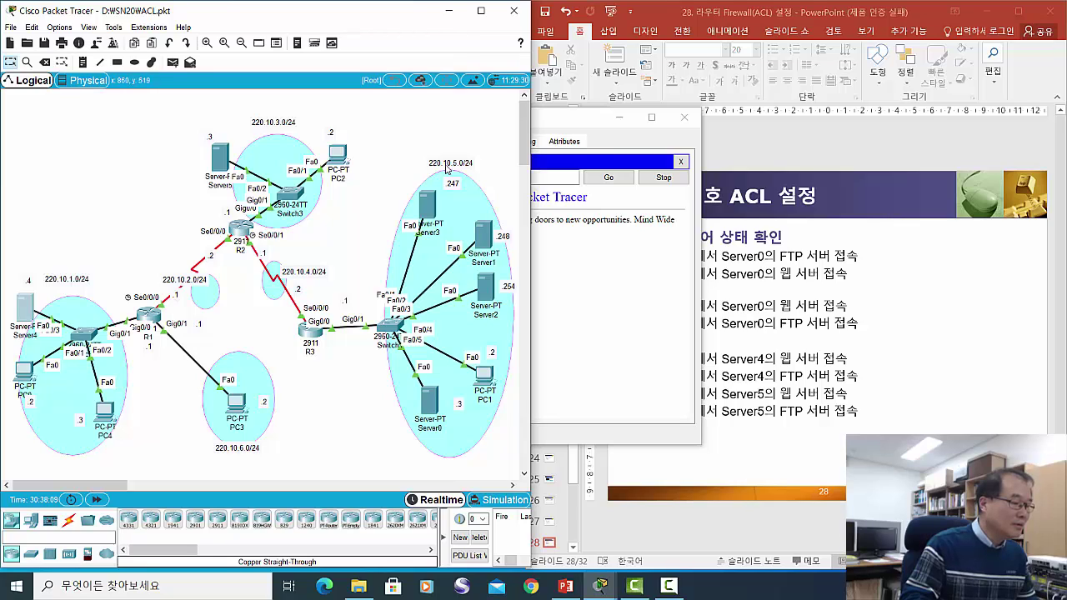
left_click(481, 376)
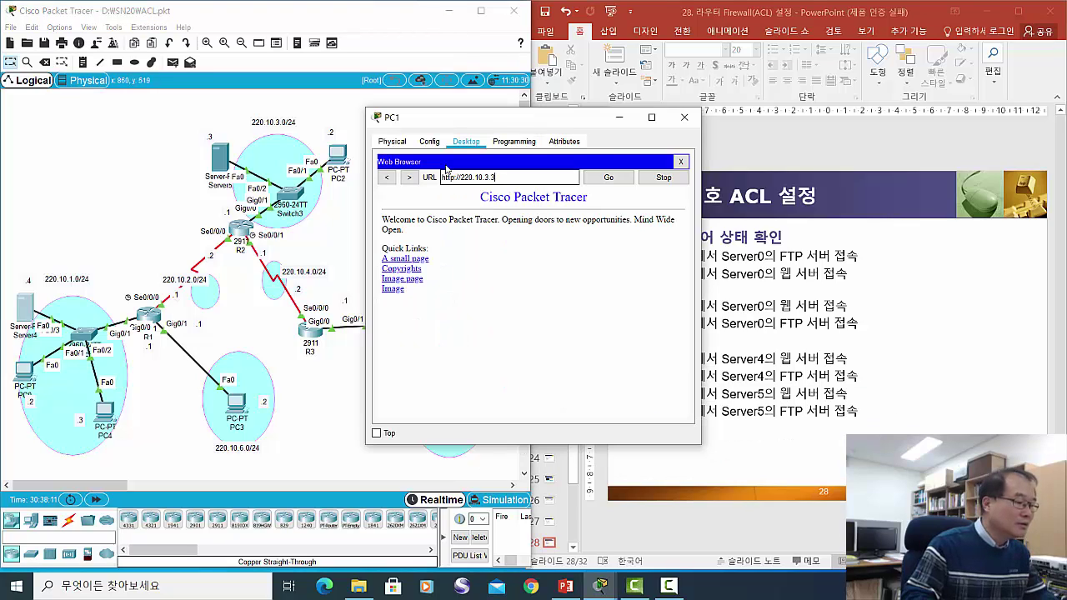
key("BackSpace")
key("BackSpace")
key("BackSpace")
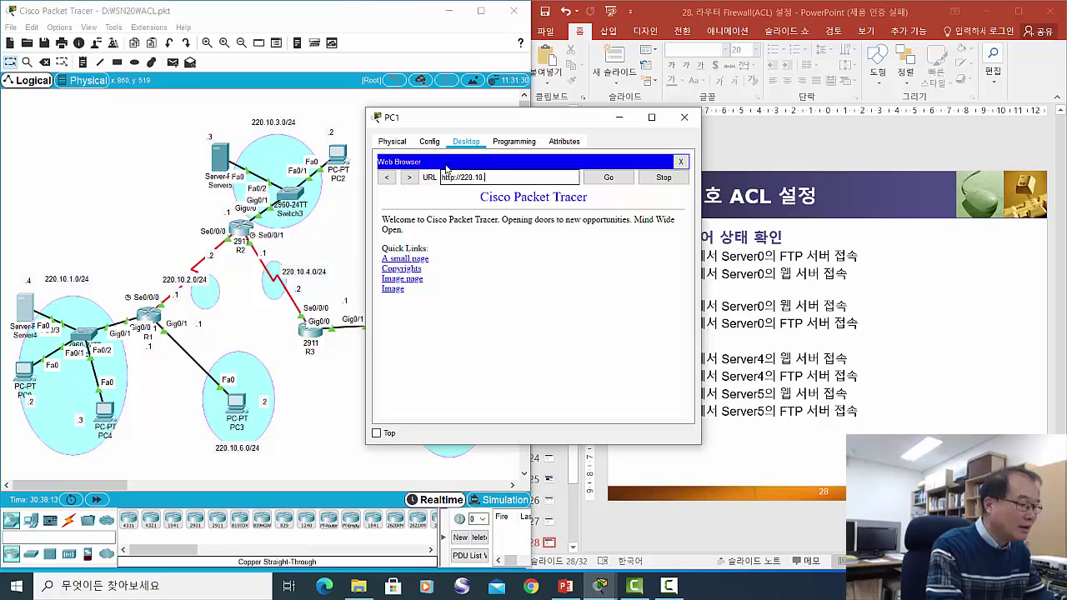
type("1.4")
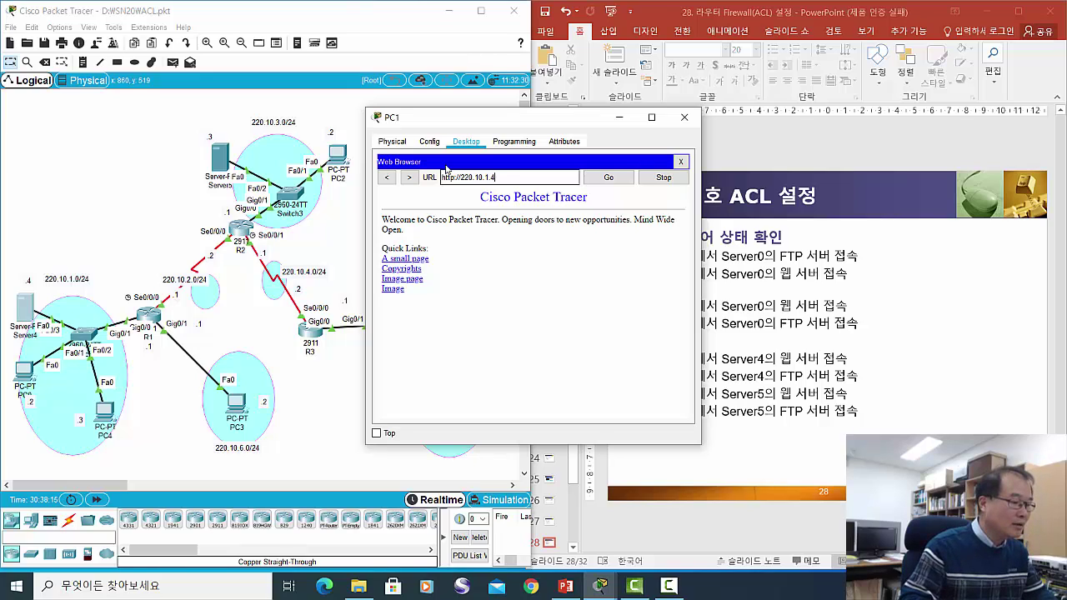
key("Return")
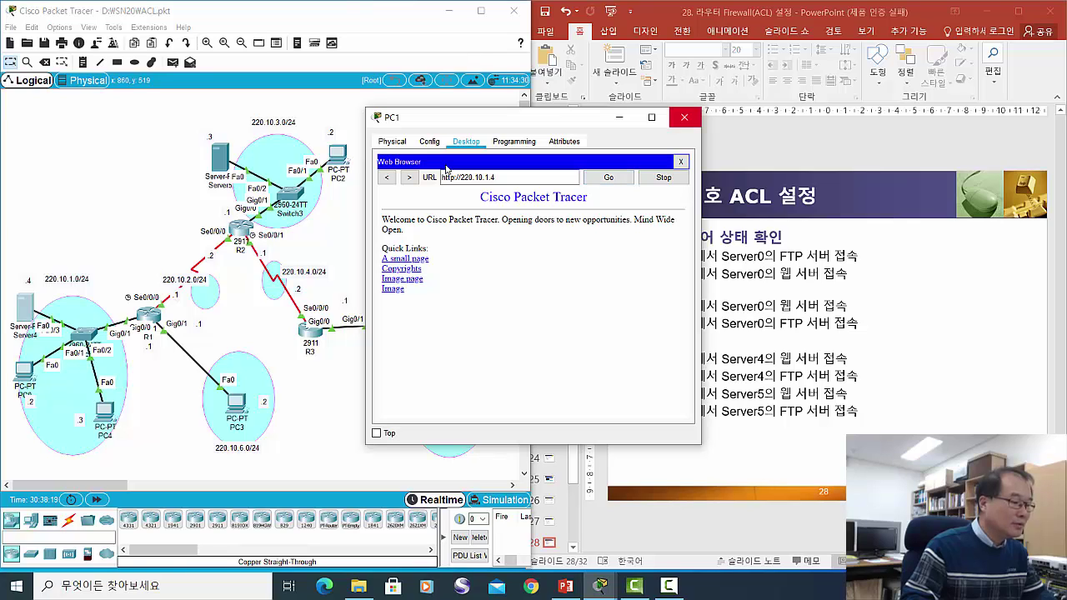
left_click(685, 117)
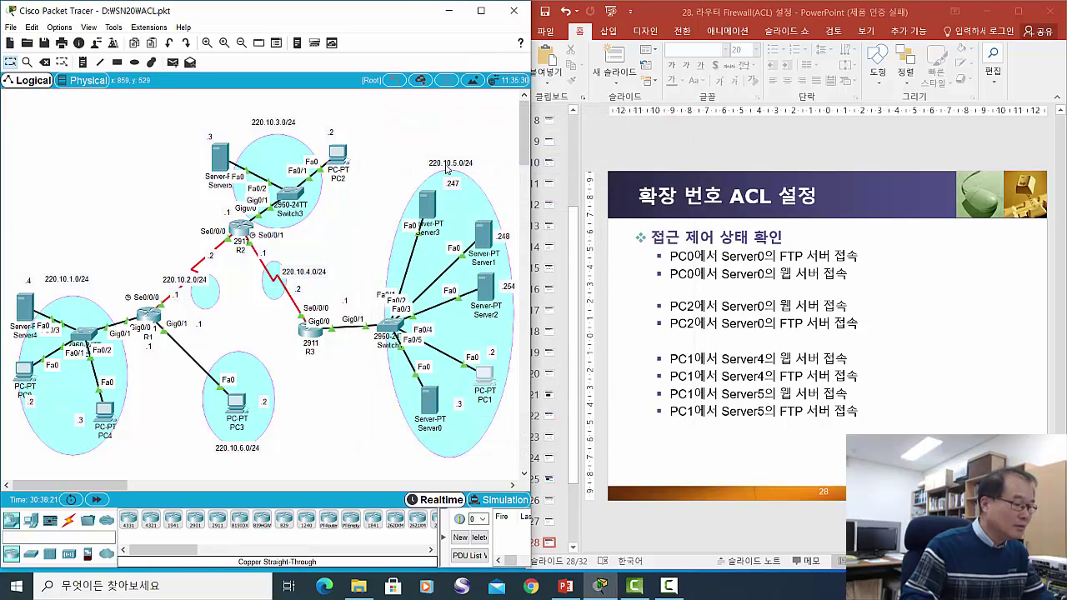
Reopen PC1's Web Browser, request 220.10.1.4 again, and close the window after moving it off the topology
left_click(484, 377)
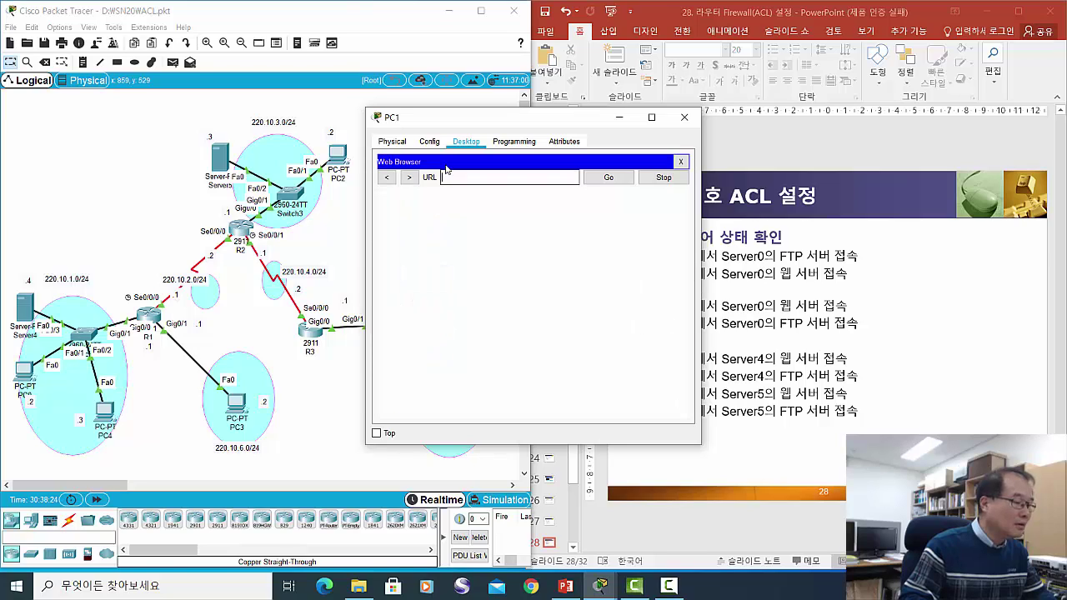
type("2")
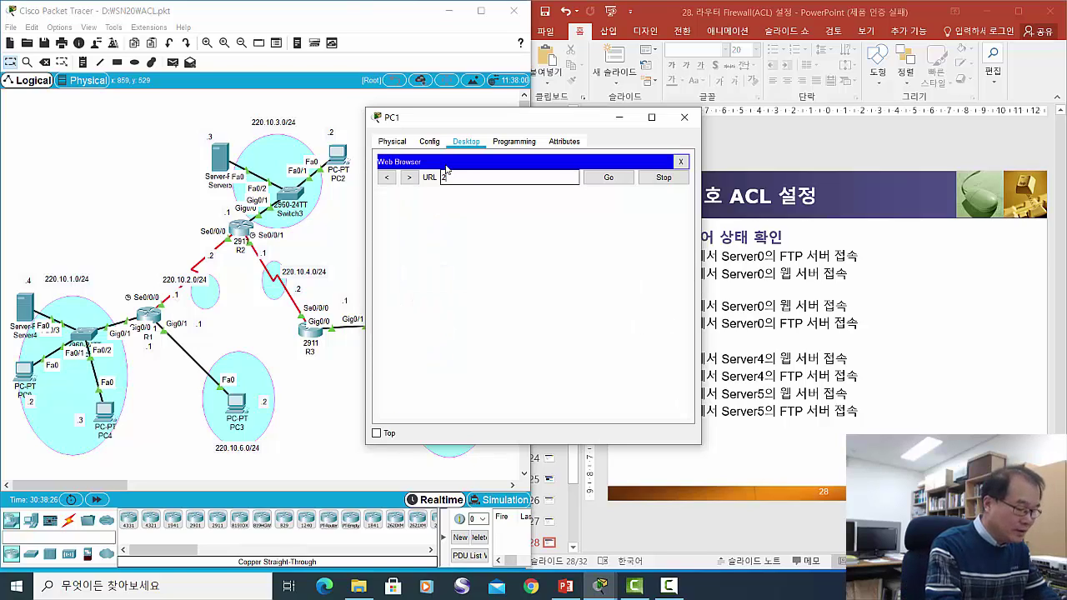
type("20.10.1.4")
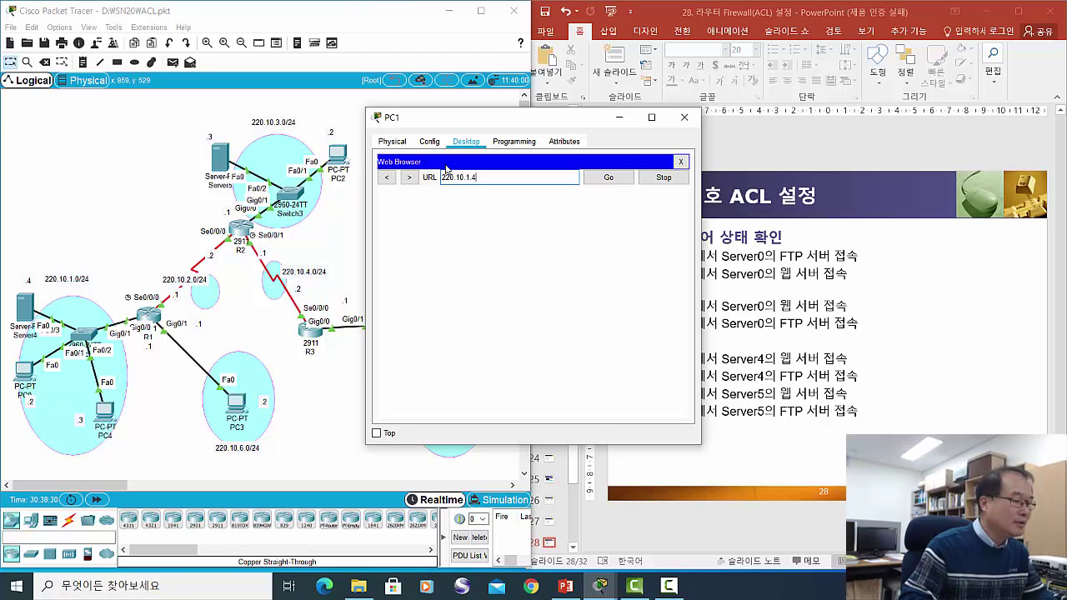
key("Return")
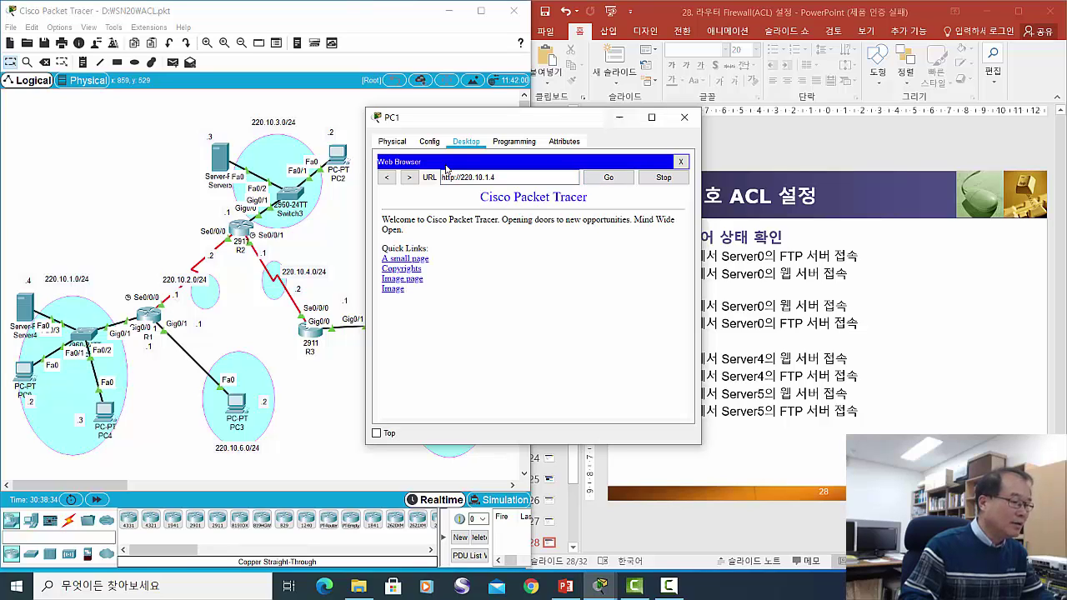
left_click_drag(565, 122, 773, 112)
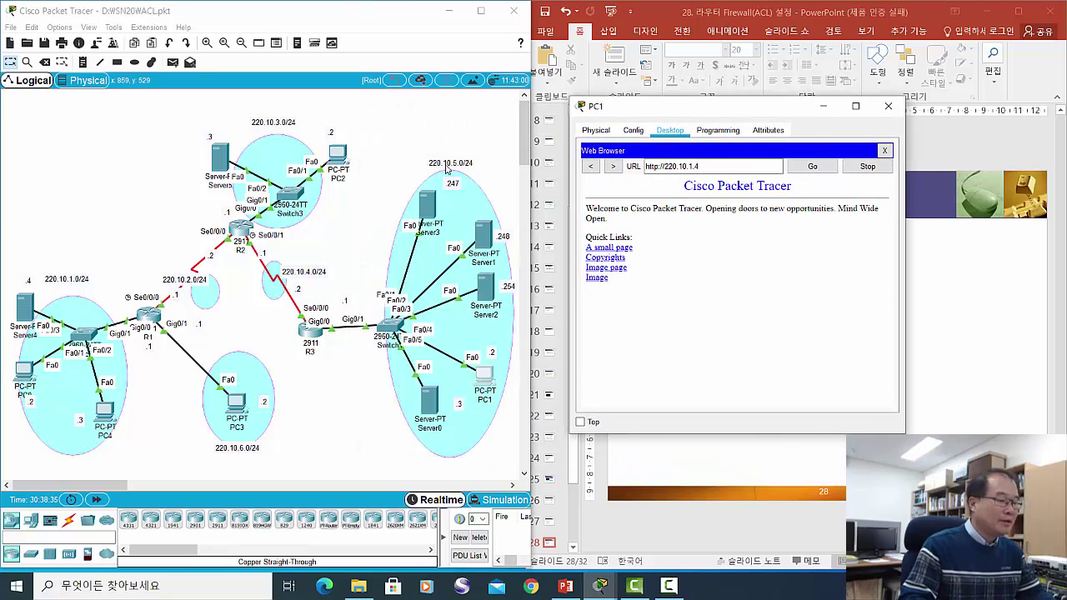
left_click(888, 106)
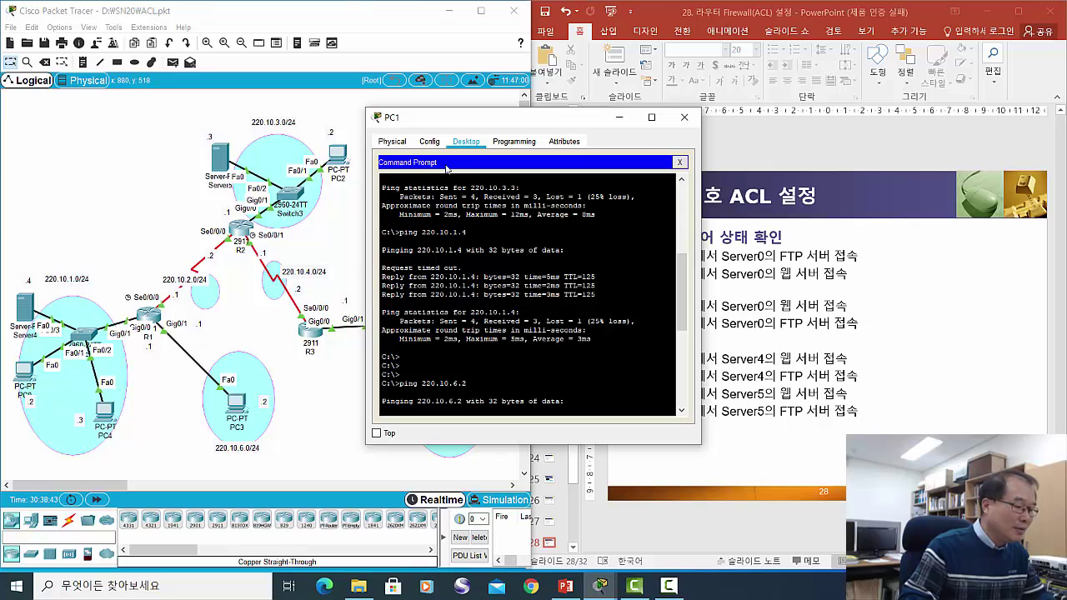
Test FTP access from PC1 to Server4 by running ftp 220.10.1.4 in its Command Prompt, and close the PC1 window
key("Return")
key("Return")
key("Return")
key("Return")
type("f")
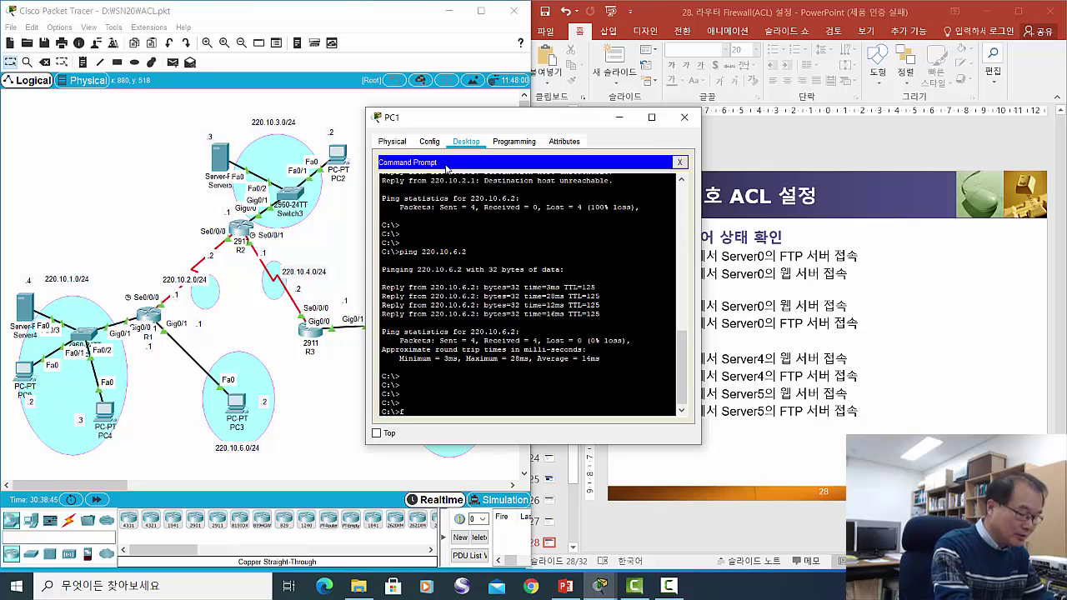
type("tp")
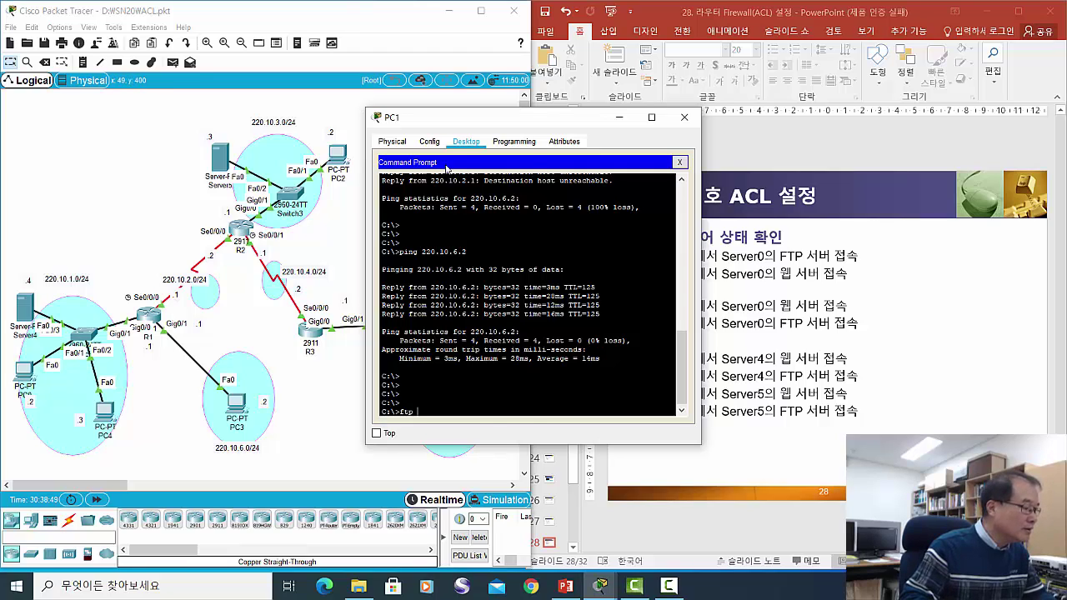
key("alt+Tab")
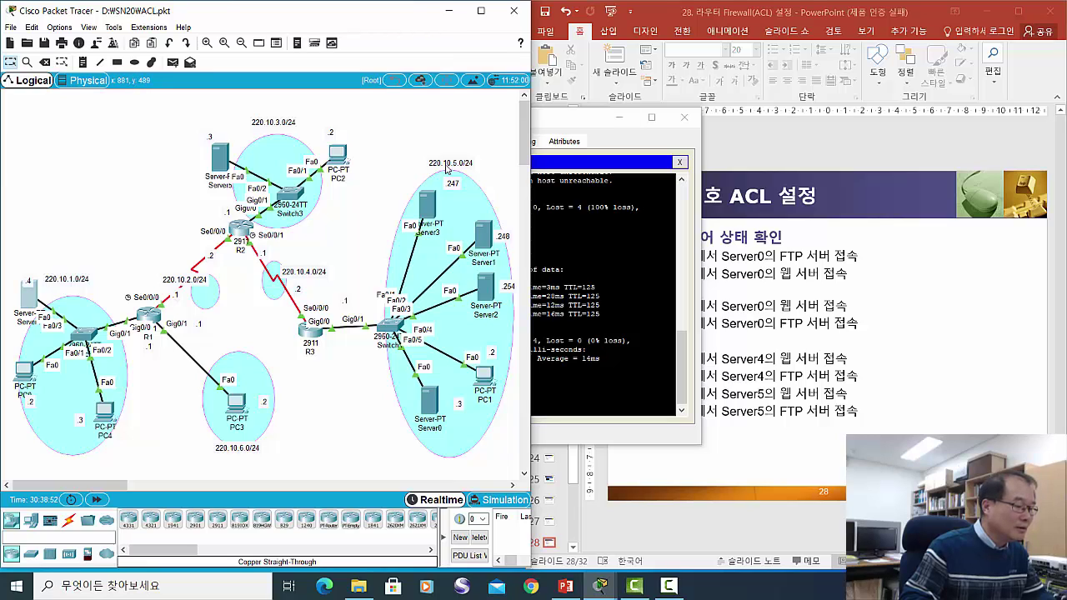
key("alt+Tab")
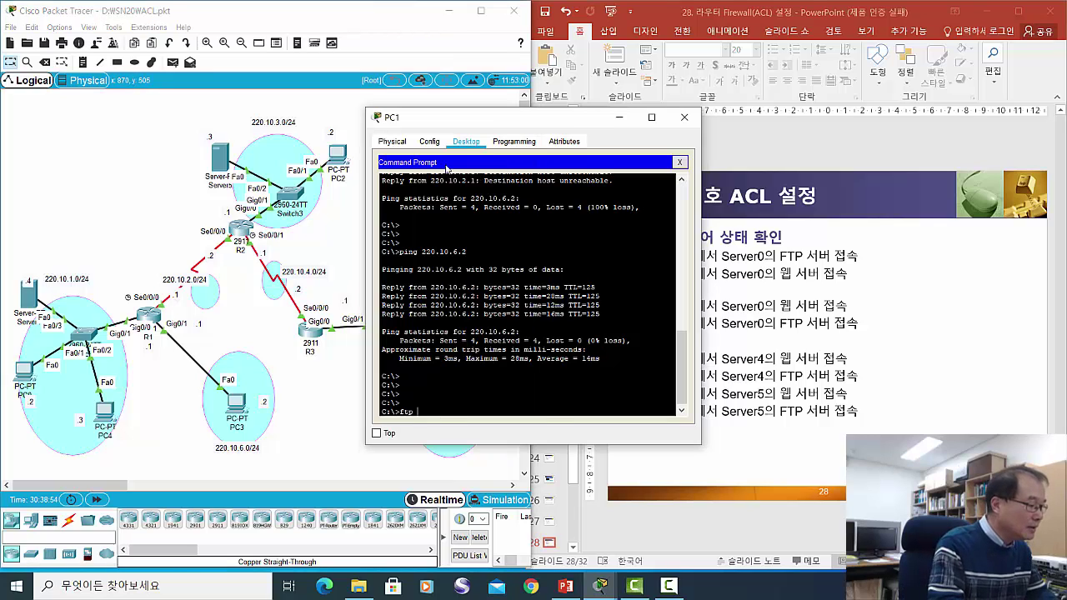
type("220.10")
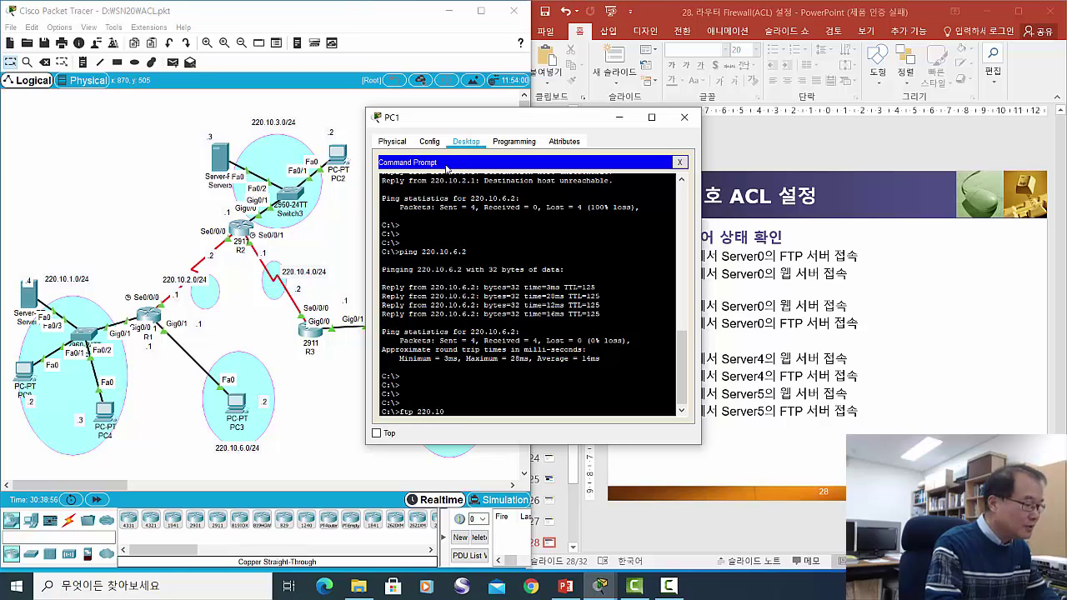
type(".1")
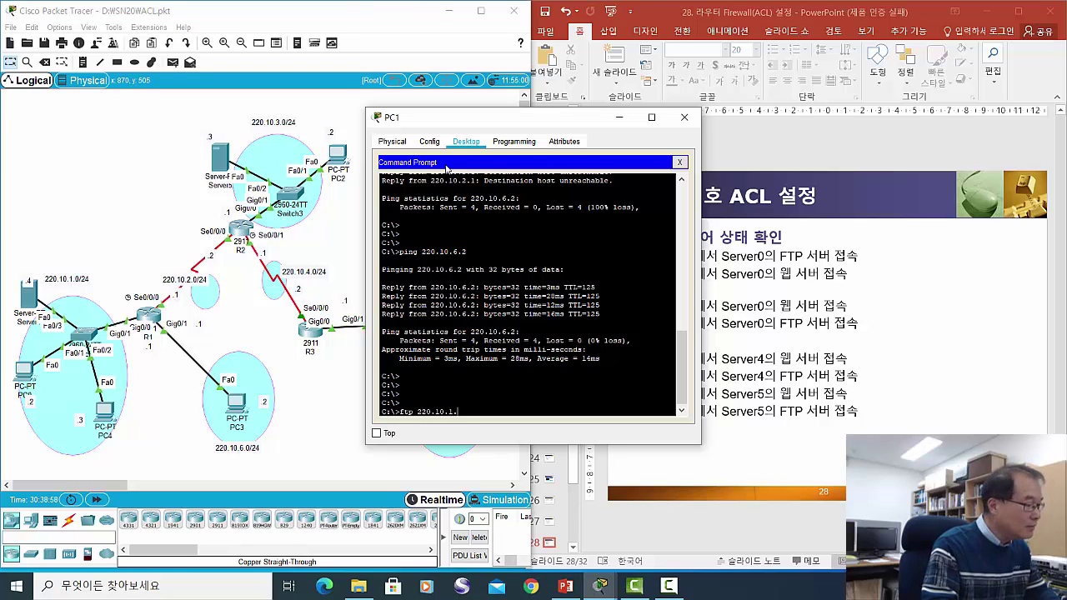
type(".4")
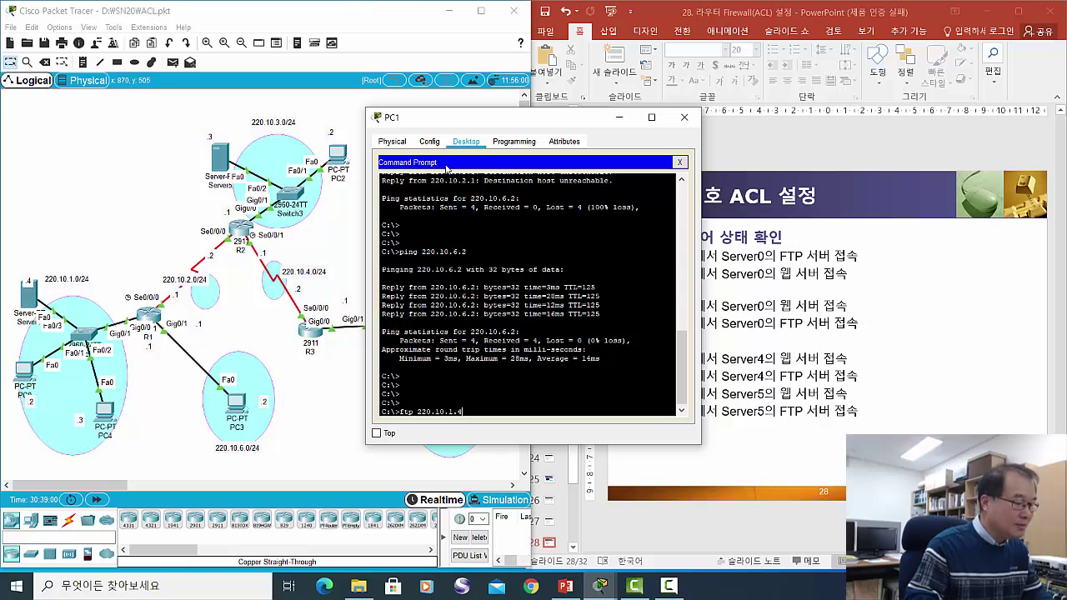
key("Return")
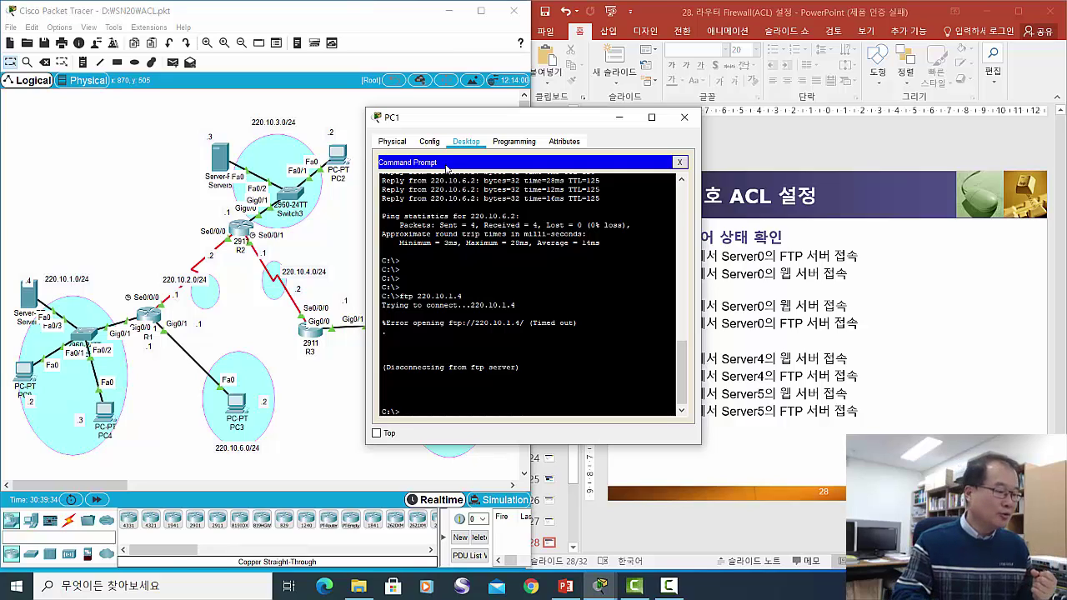
left_click(684, 117)
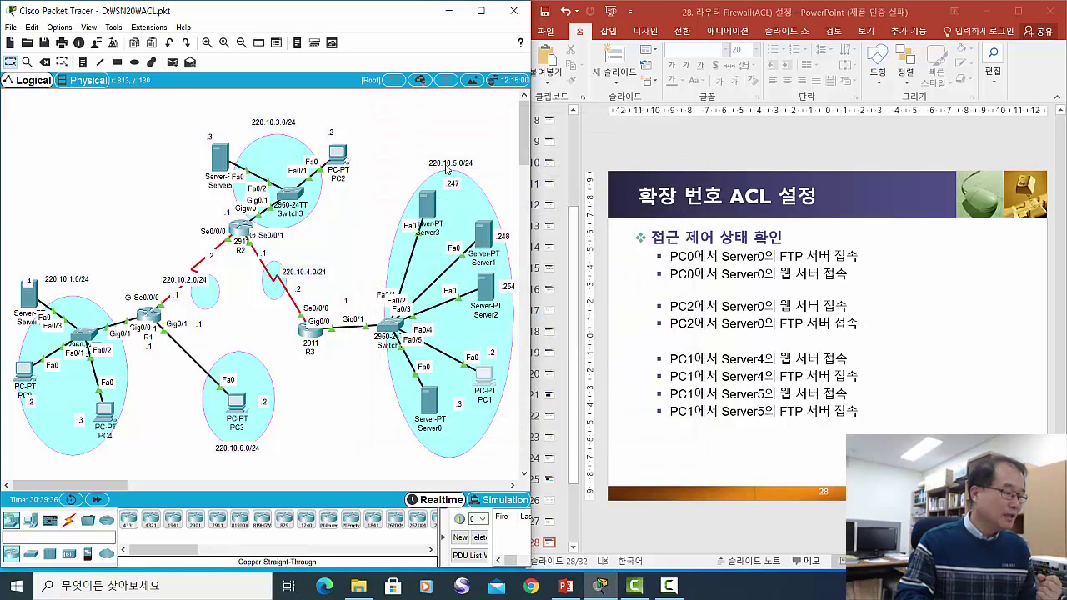
Move the 220.10.5.0/24 label higher above its network ellipse and nudge PC1 and R3 slightly in the topology
left_click_drag(458, 163, 455, 139)
left_click_drag(481, 380, 483, 390)
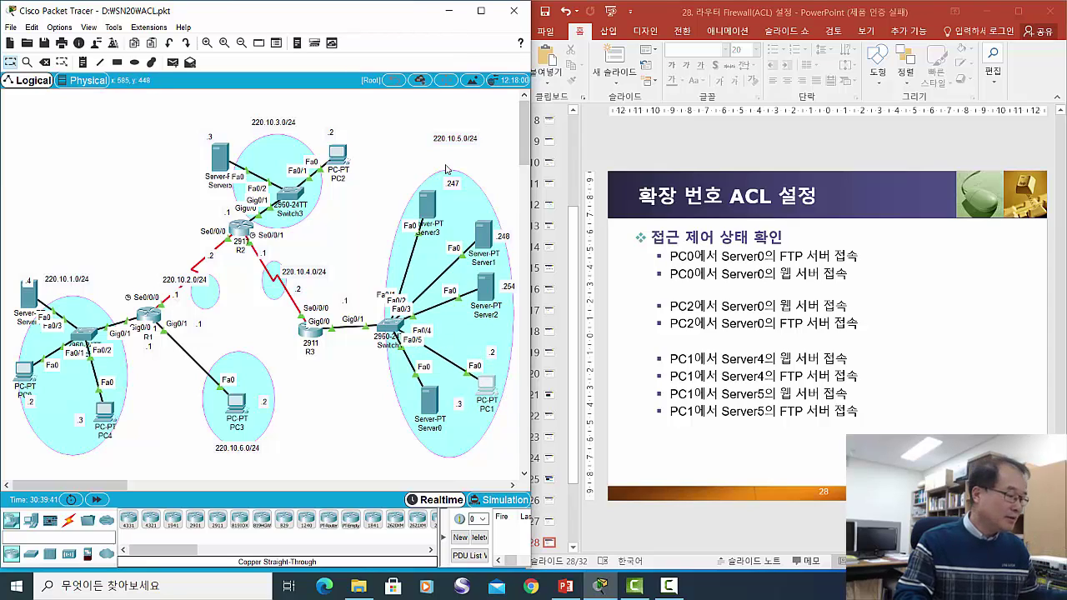
left_click_drag(311, 332, 309, 332)
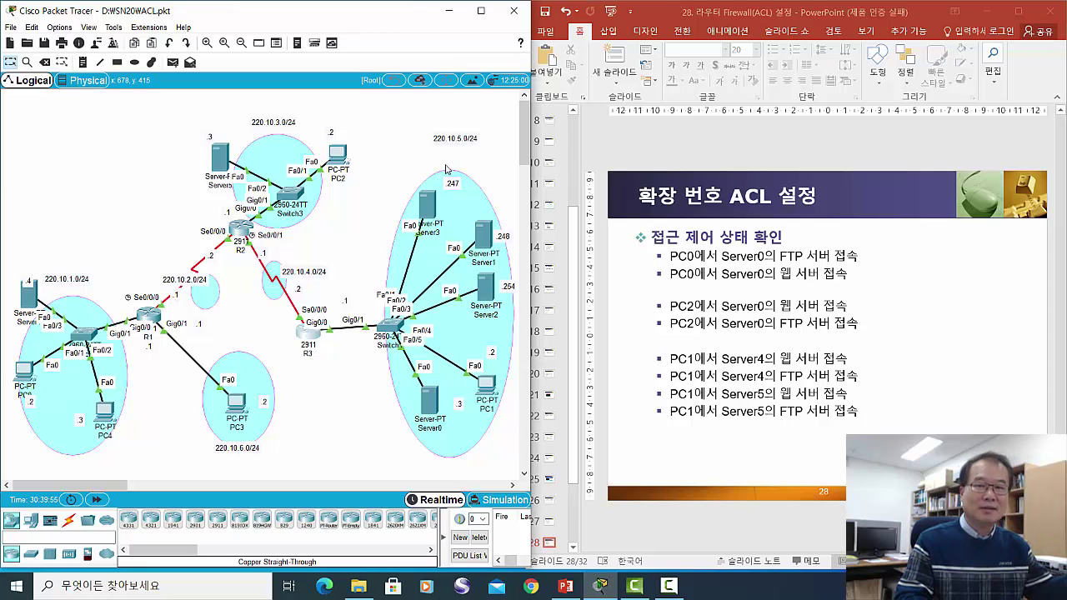
Switch to PowerPoint and read the TCP Established ACL filtering concept on slide 29, highlighting the bullet about response packets of internally established connections
mouse_move(446, 169)
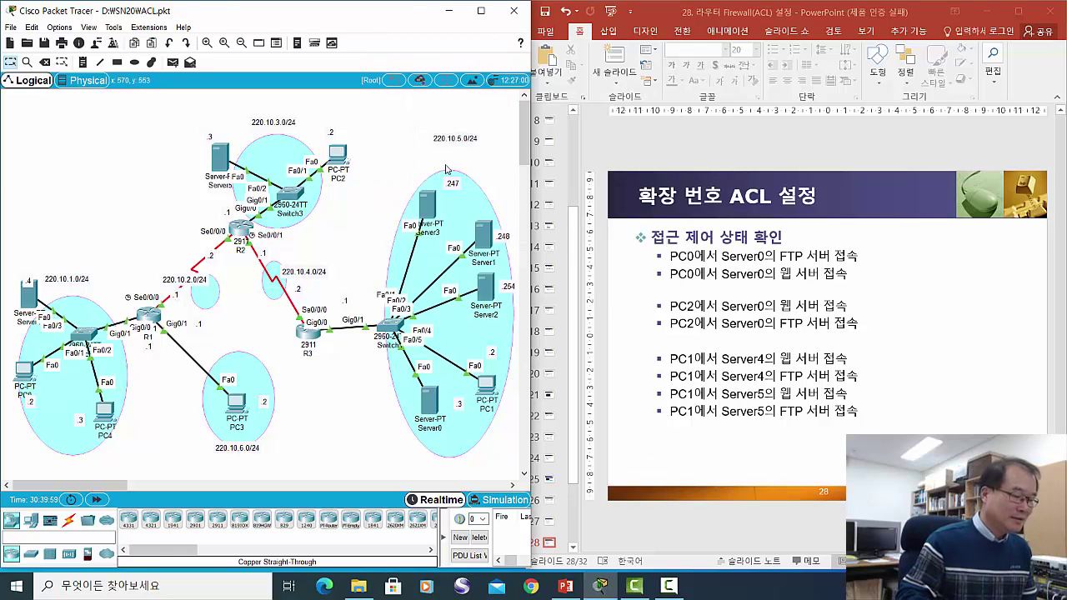
key("Page_Down")
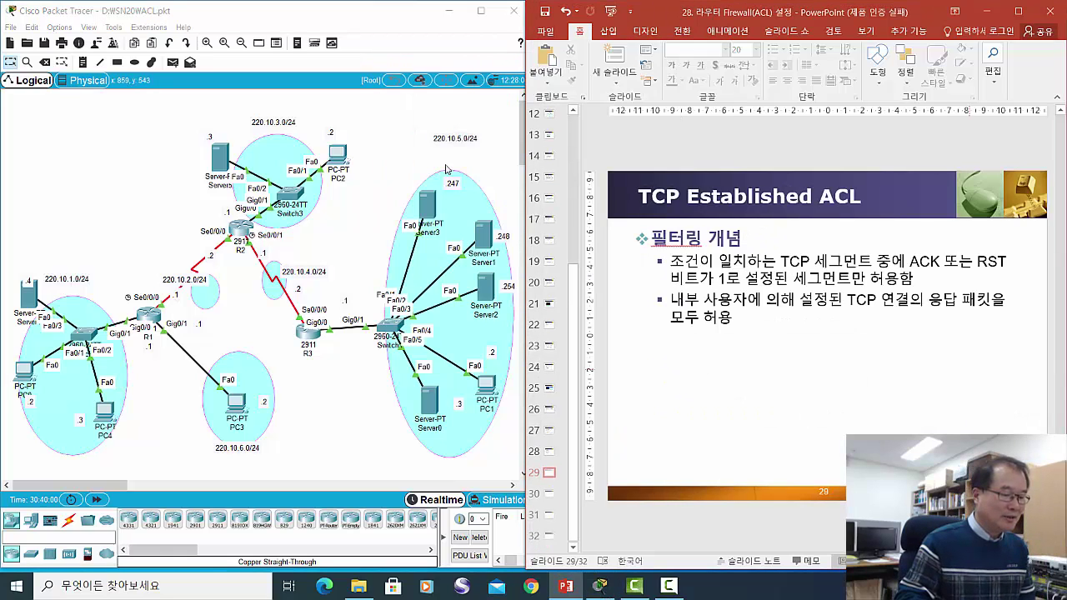
key("Page_Down")
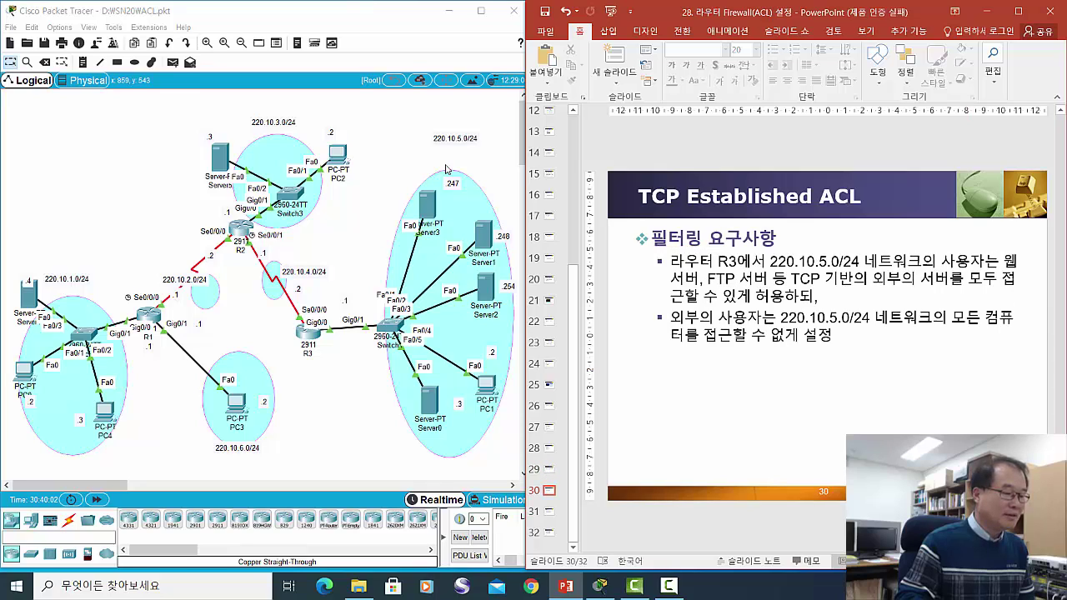
key("Page_Down")
key("Page_Up")
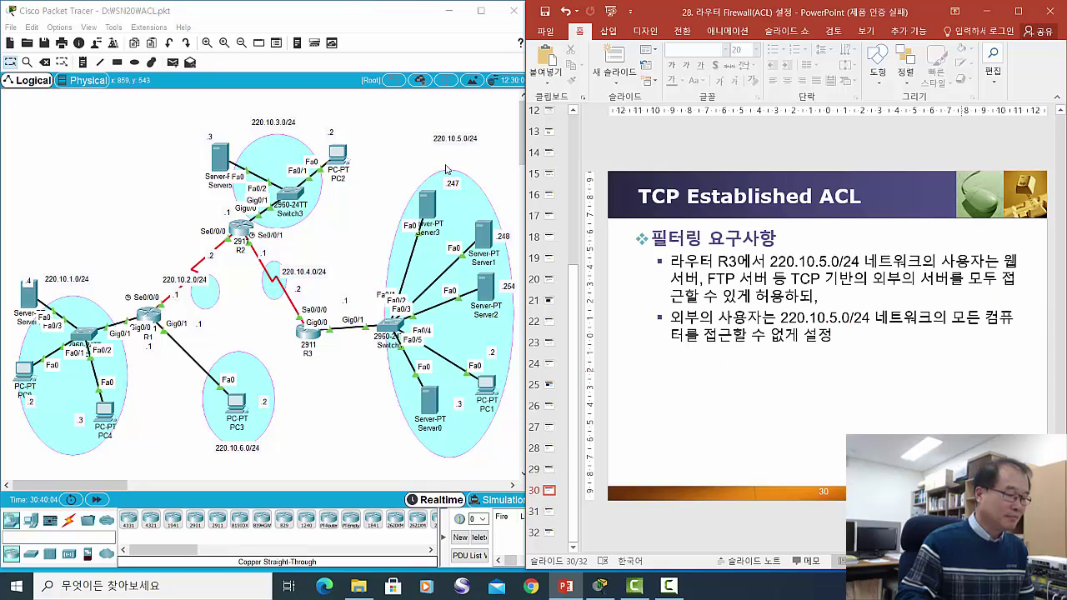
key("Page_Up")
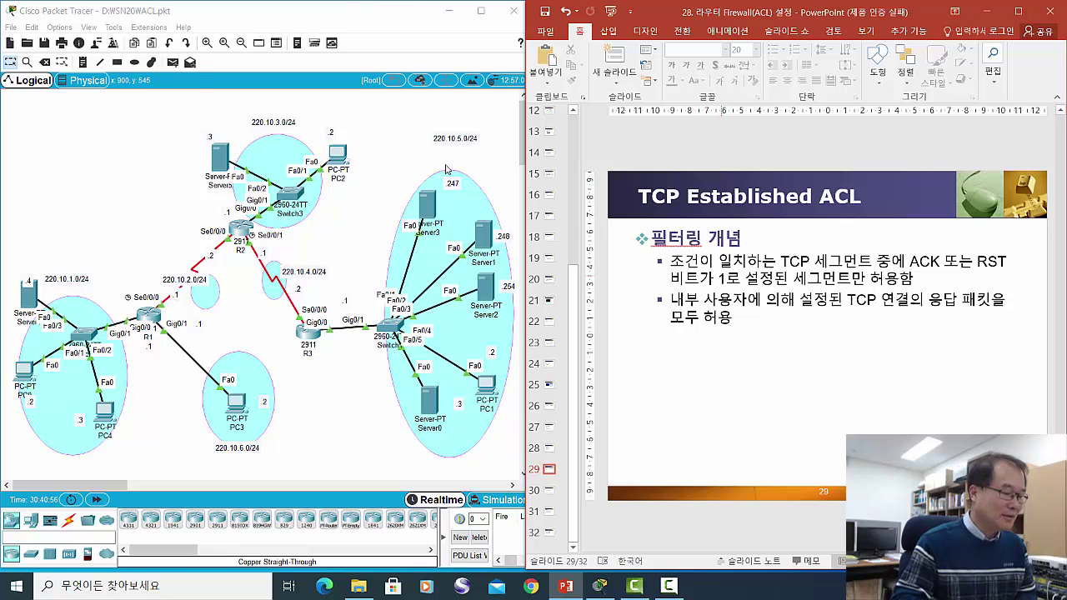
left_click(719, 278)
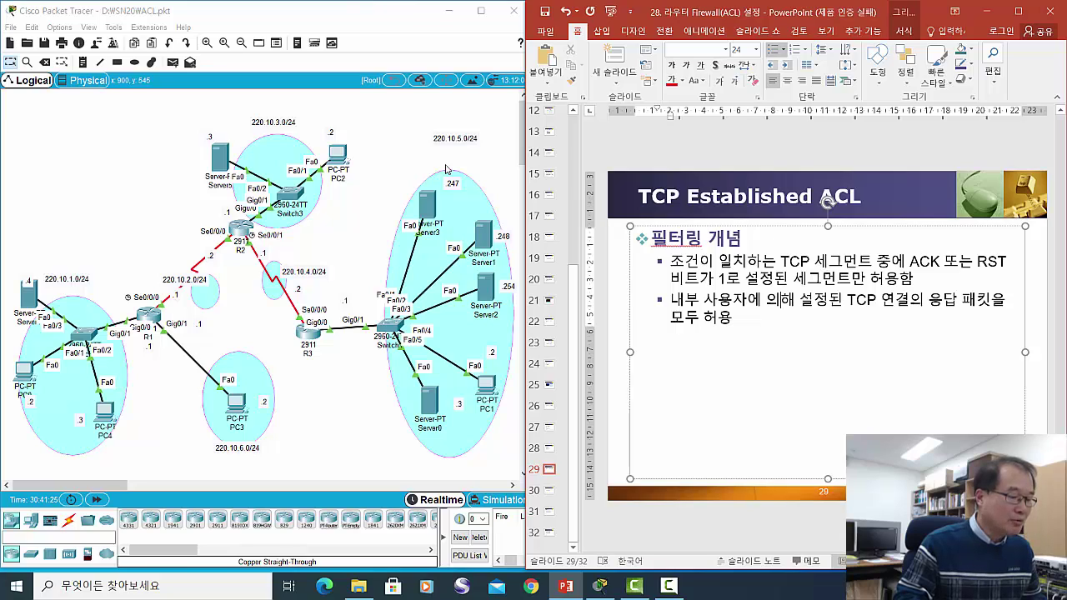
mouse_move(671, 300)
left_mouse_down()
mouse_move(761, 300)
mouse_move(735, 318)
left_mouse_up()
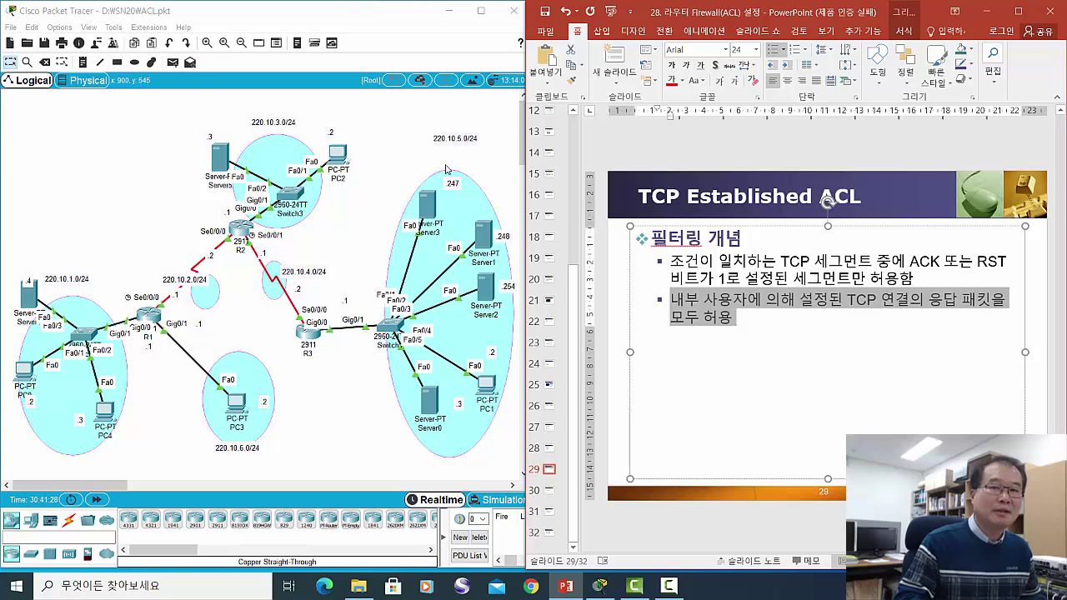
left_click(736, 318)
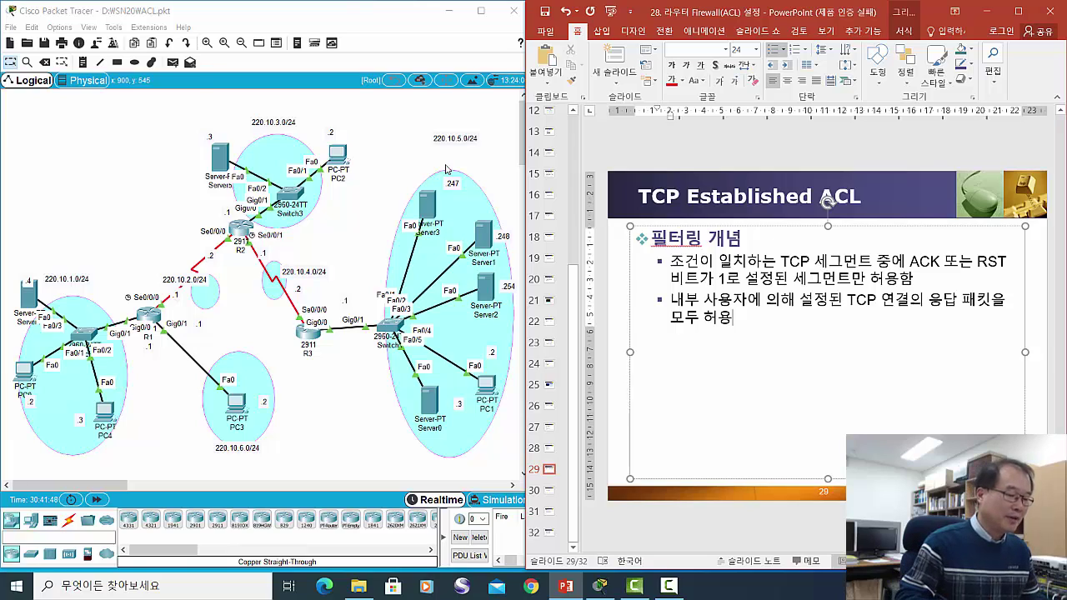
Show slide 30, and in Packet Tracer move R3 slightly up and the 220.10.5.0/24 label closer to its network ellipse
key("Page_Down")
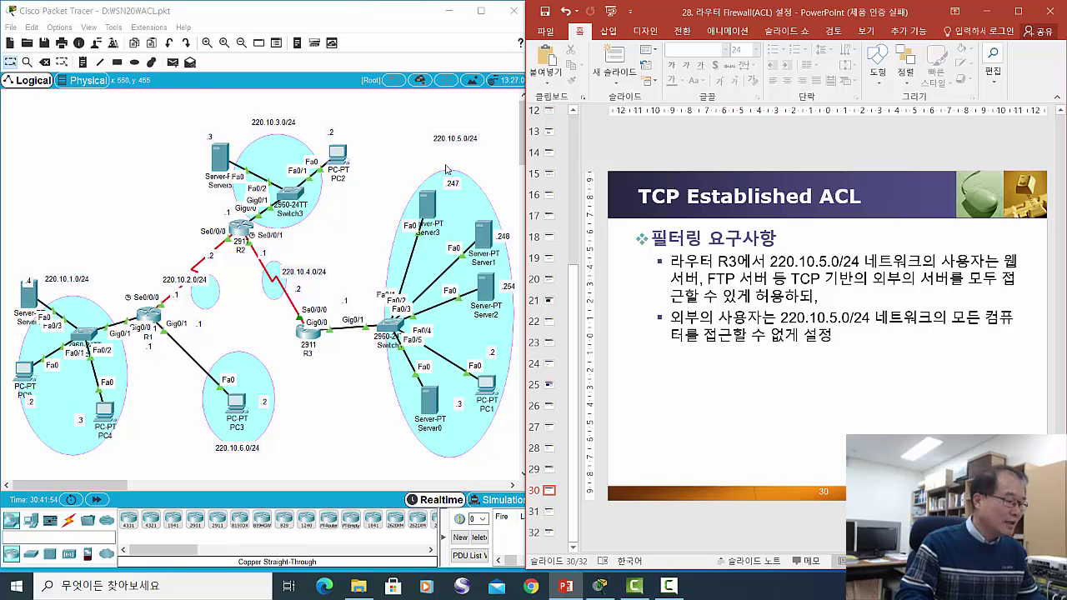
left_click(446, 169)
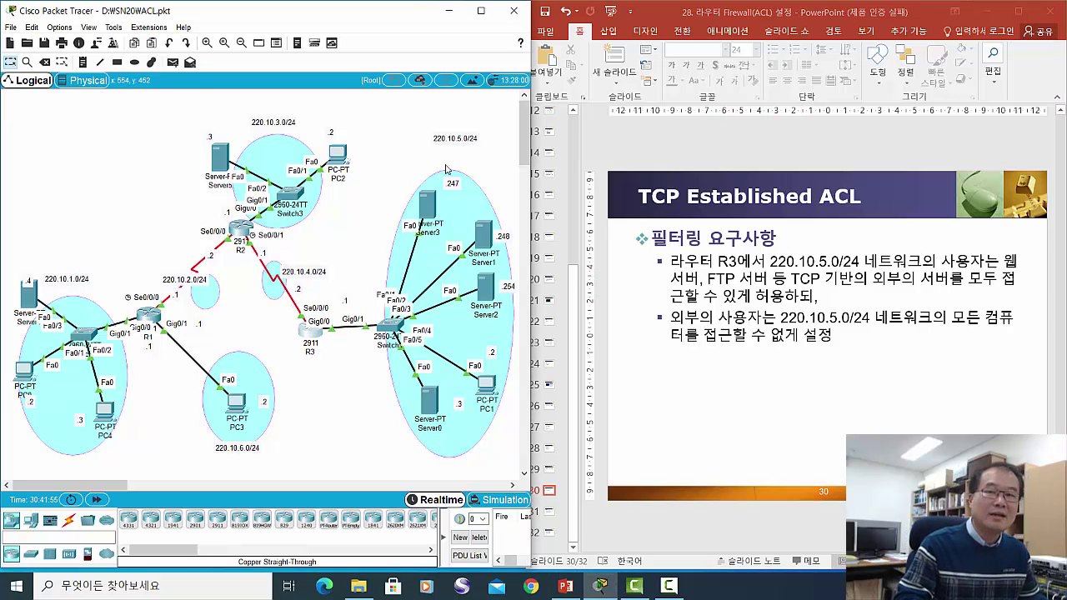
left_click_drag(311, 331, 302, 320)
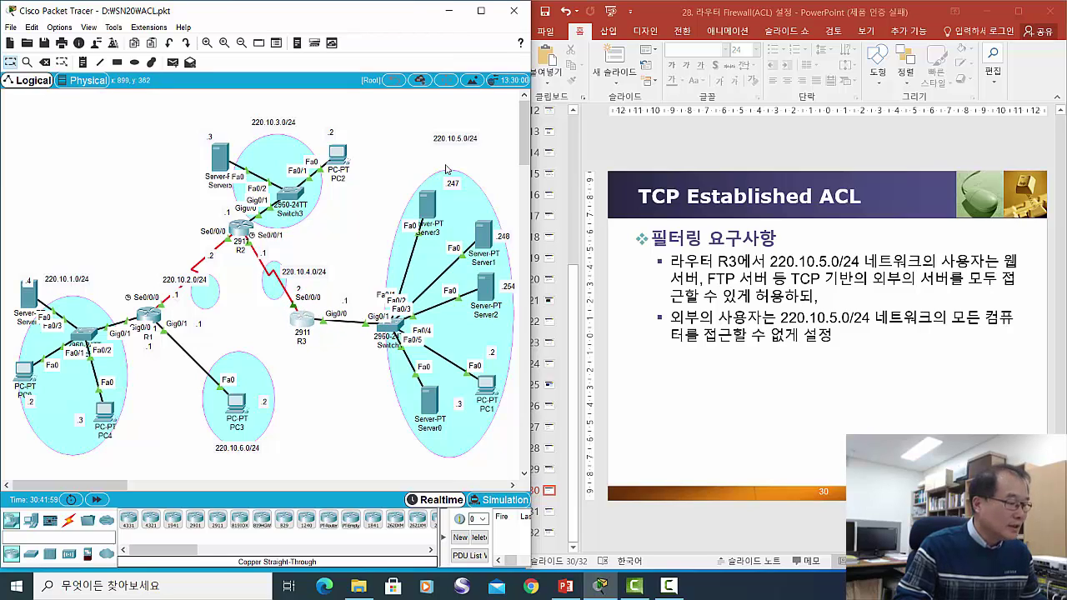
left_click_drag(455, 138, 458, 155)
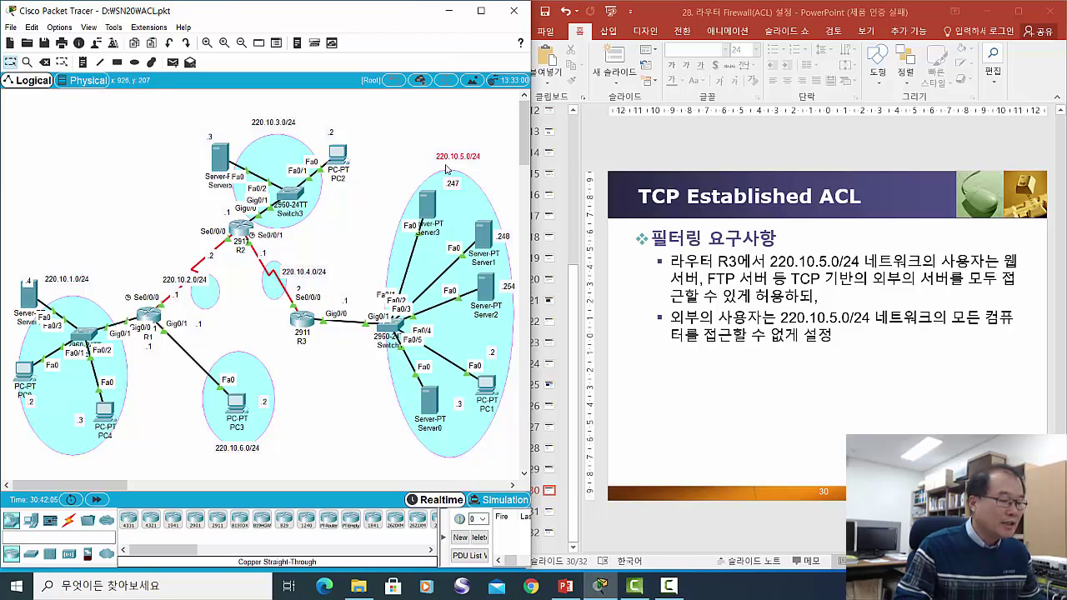
Compare slide 30's requirement on blocking external users with the 220.10.5.0/24 network in the Packet Tracer topology
key("alt+Tab")
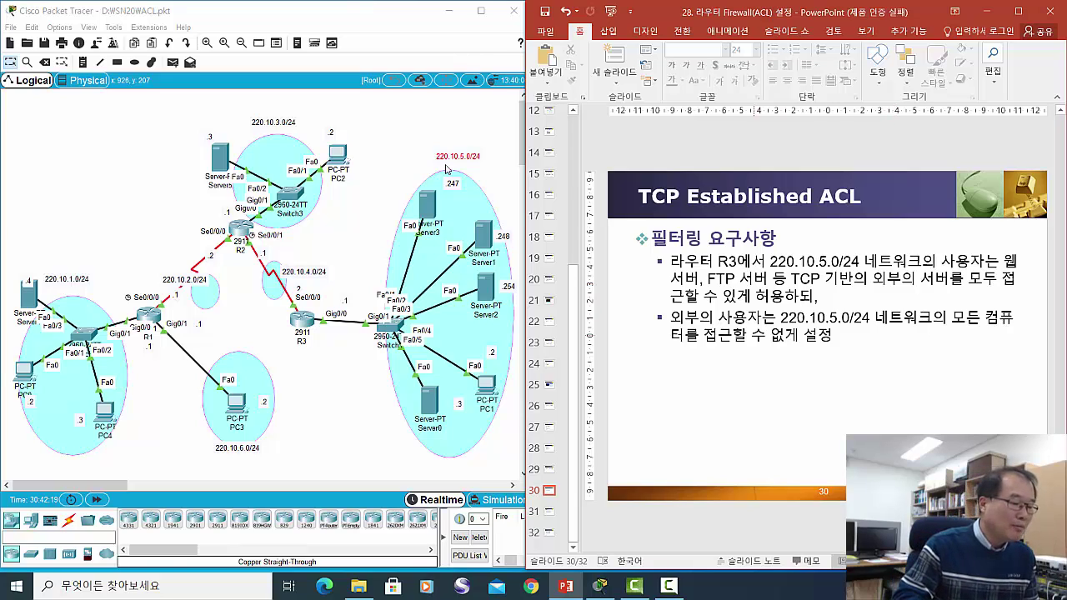
left_click(743, 318)
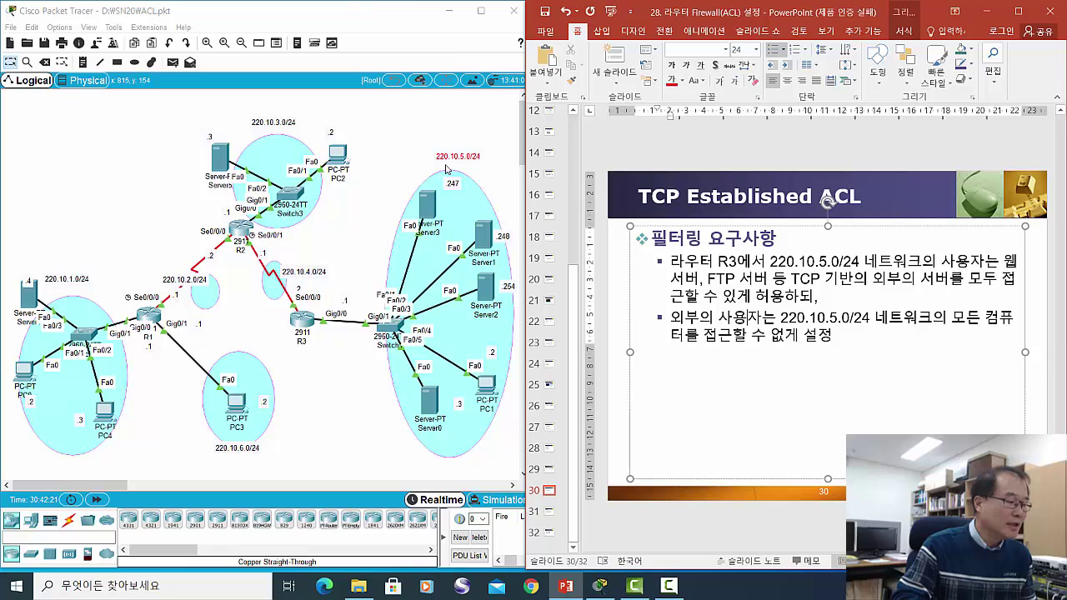
left_click(446, 169)
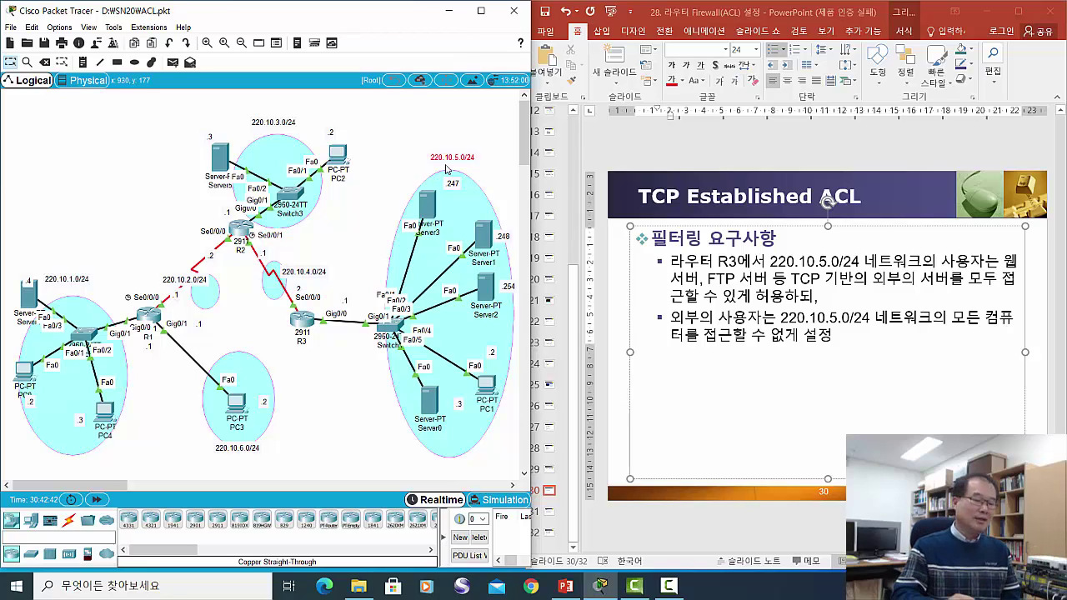
Show the TCP Established ACL commands on slide 31 in PowerPoint, and open R3's command line interface in Packet Tracer
key("alt+Tab")
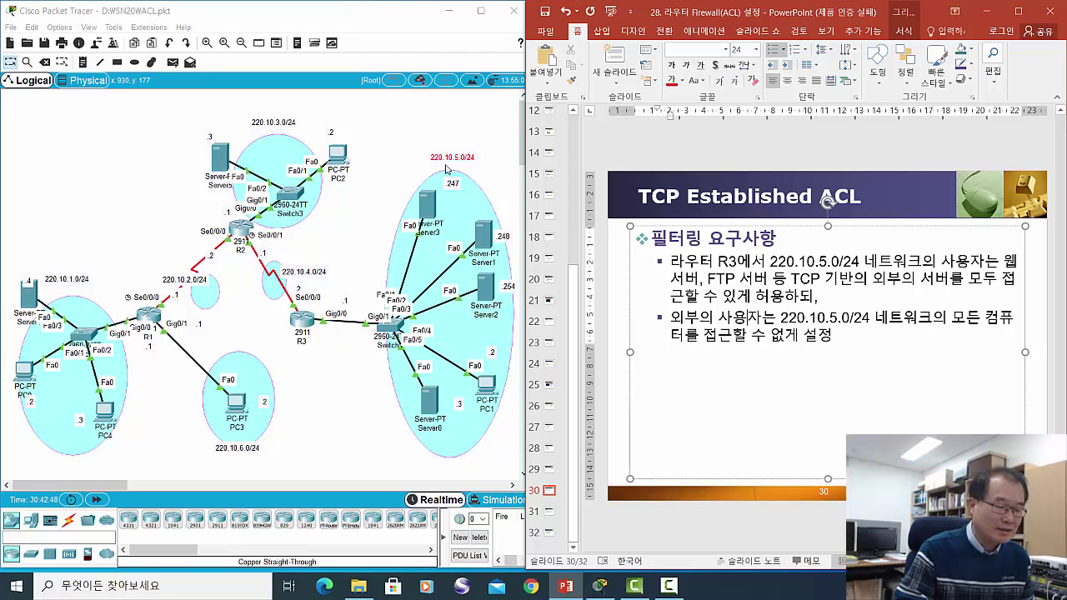
key("Page_Down")
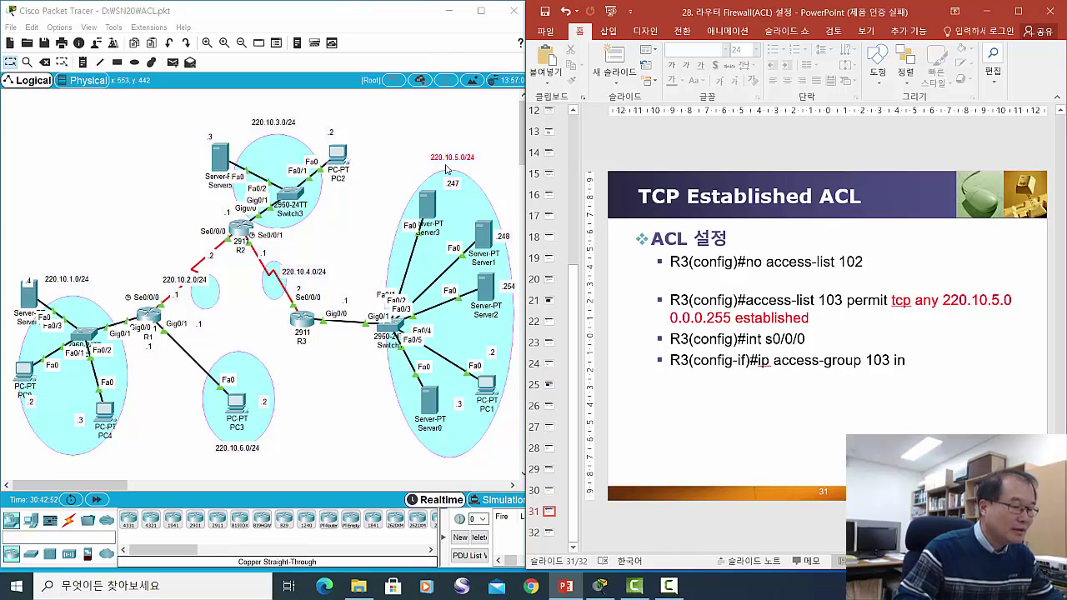
left_click(446, 169)
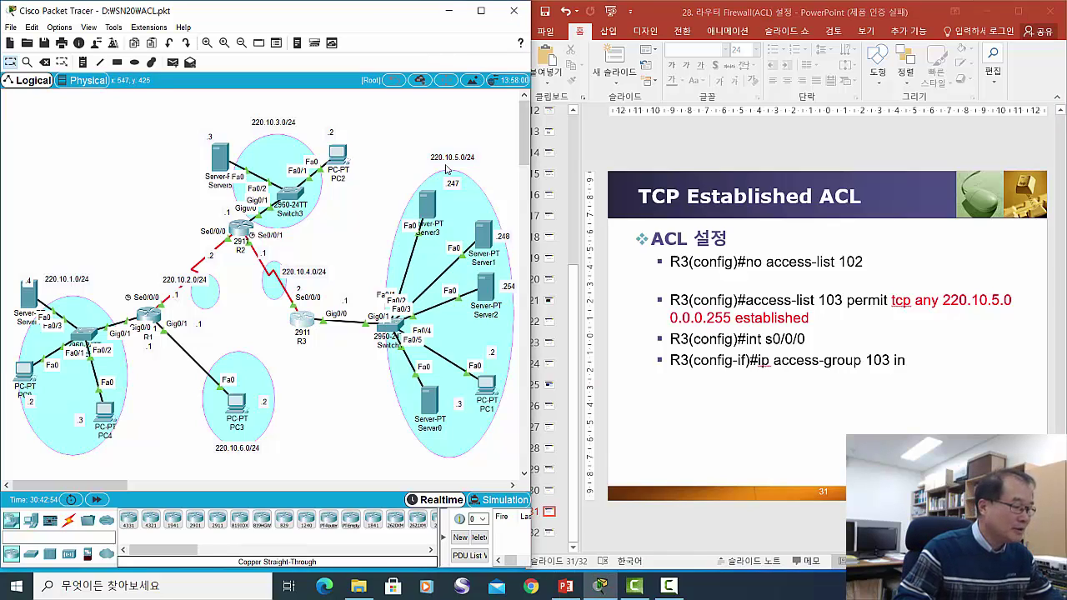
key("Return")
key("Return")
key("Return")
key("Return")
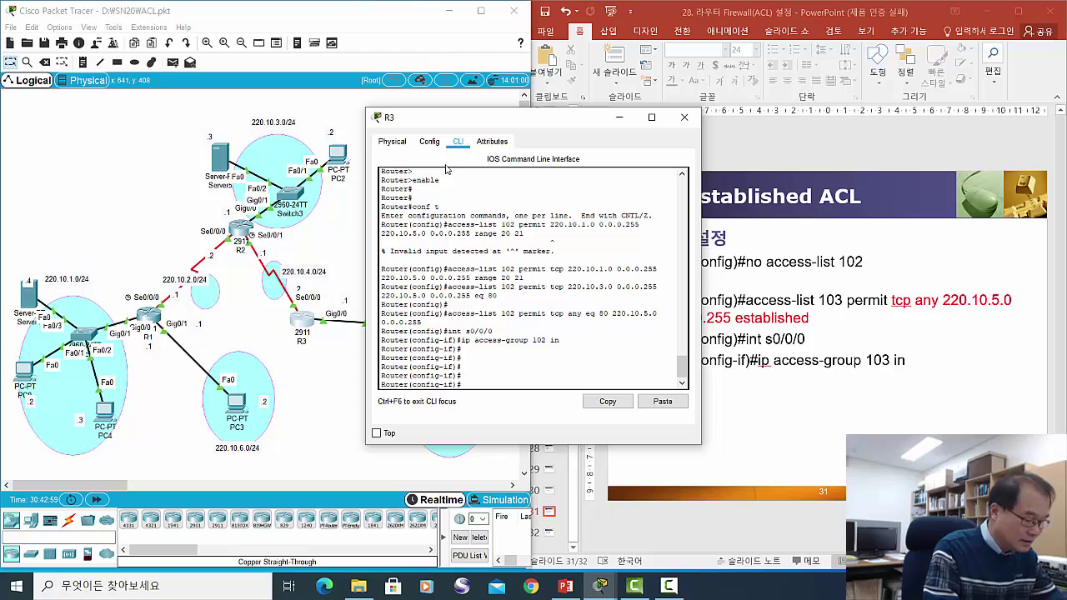
Leave interface configuration mode on R3 with exit and delete the old ACL with no access-list 102
type("exit")
key("Return")
key("Return")
key("Return")
key("Return")
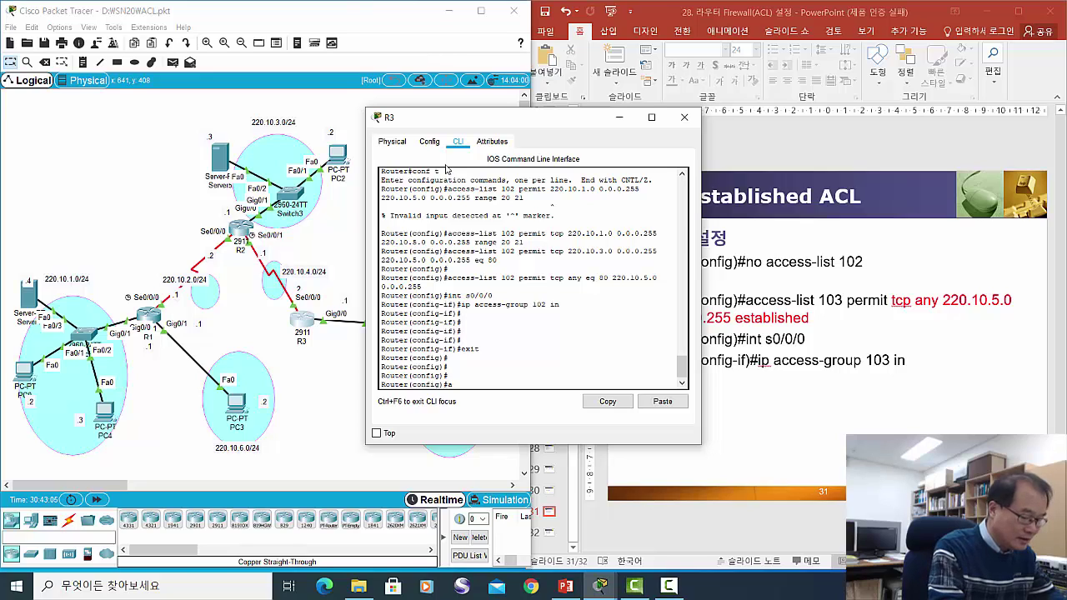
type("no a")
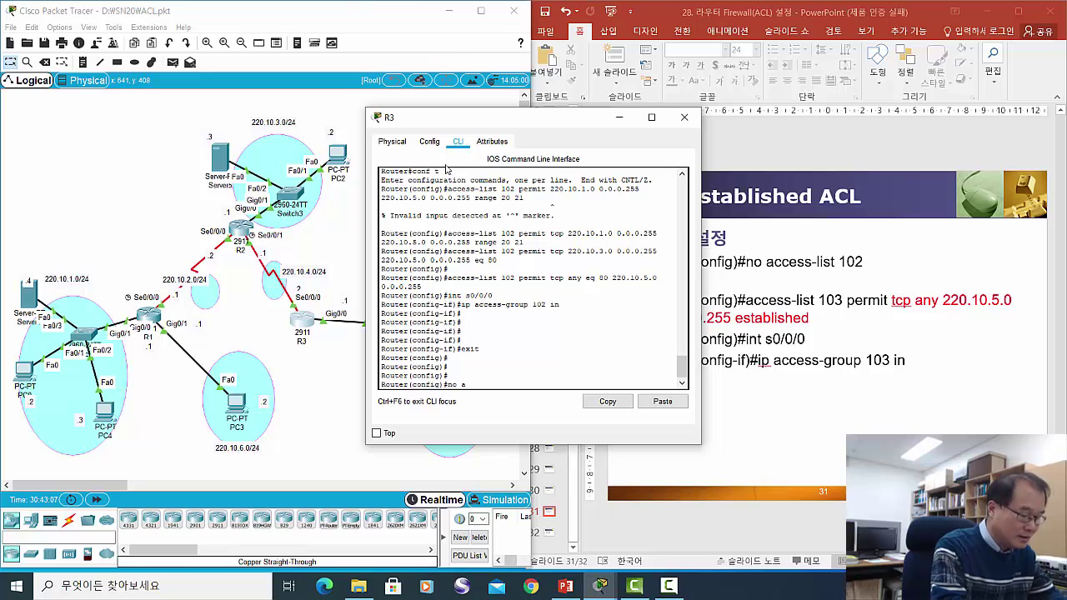
type("ccess-li")
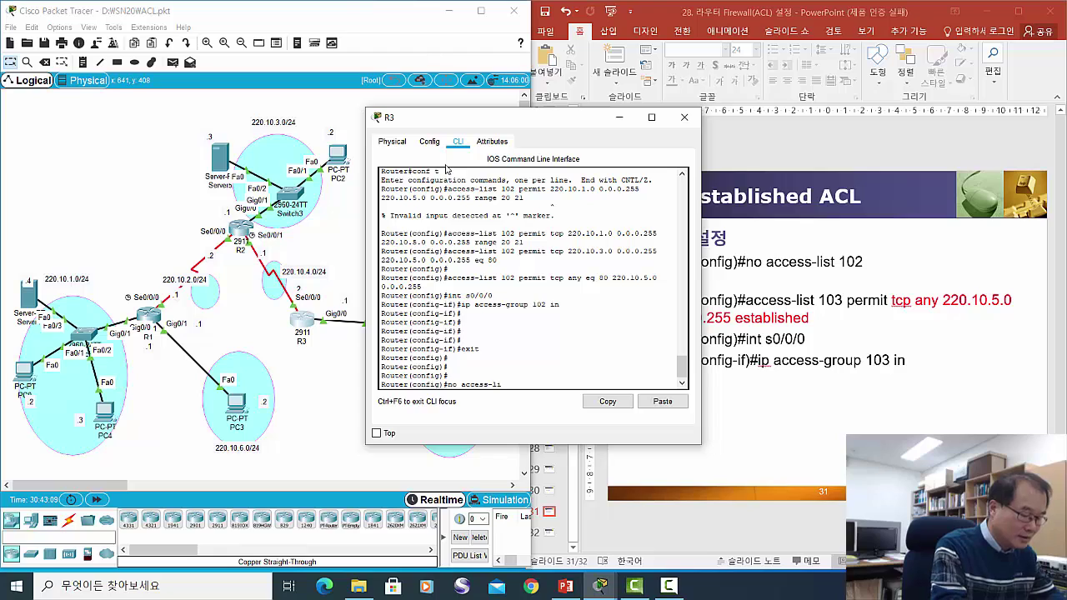
type("st 102")
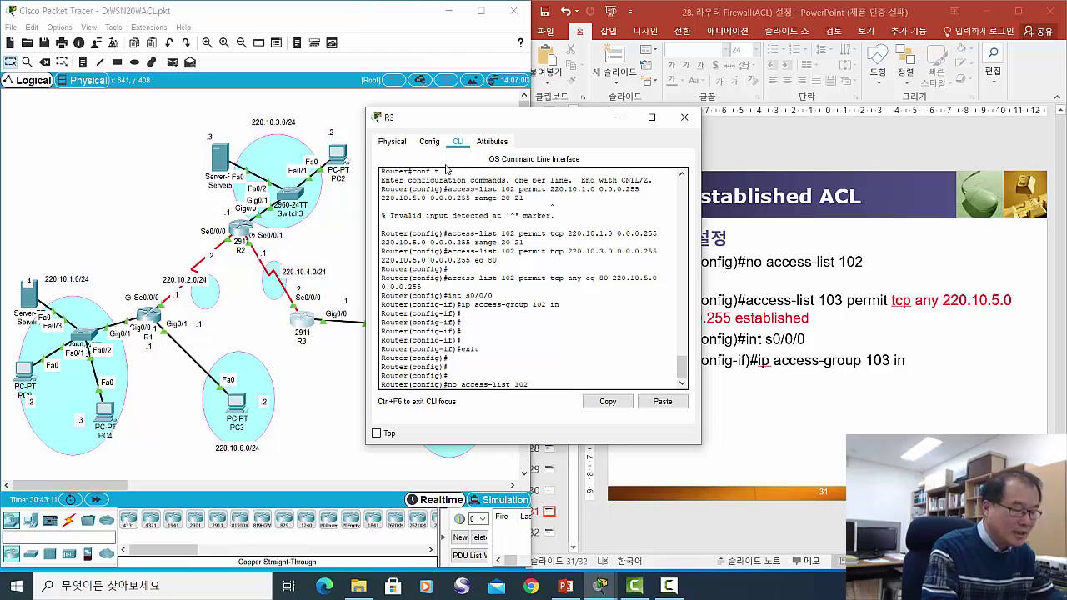
key("Return")
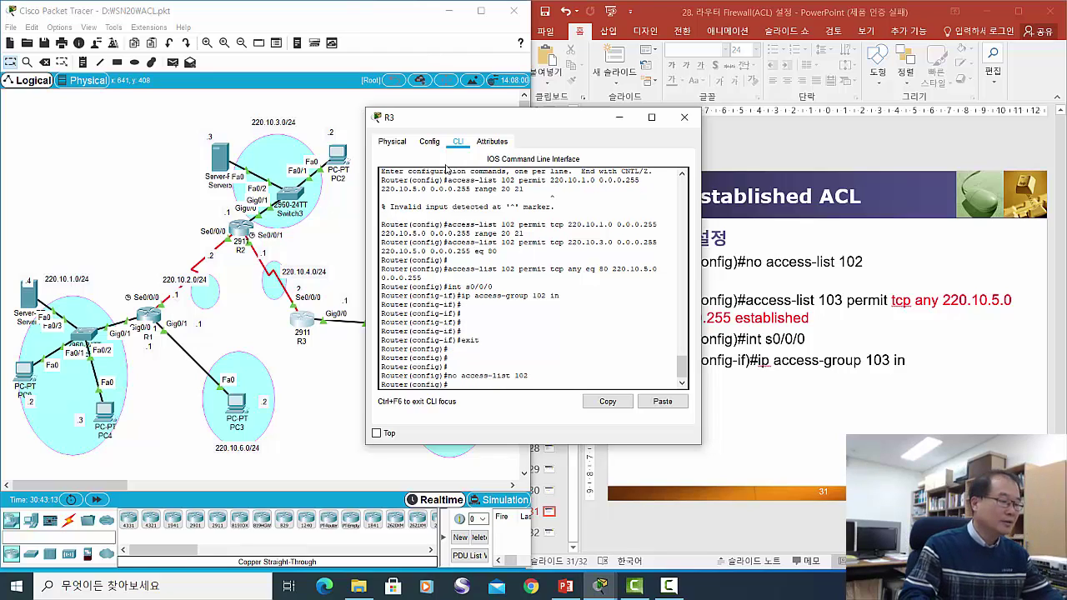
Move R3's window clear of the slide's commands and begin the new ACL command with access-list 103 permit
left_click_drag(502, 119, 403, 136)
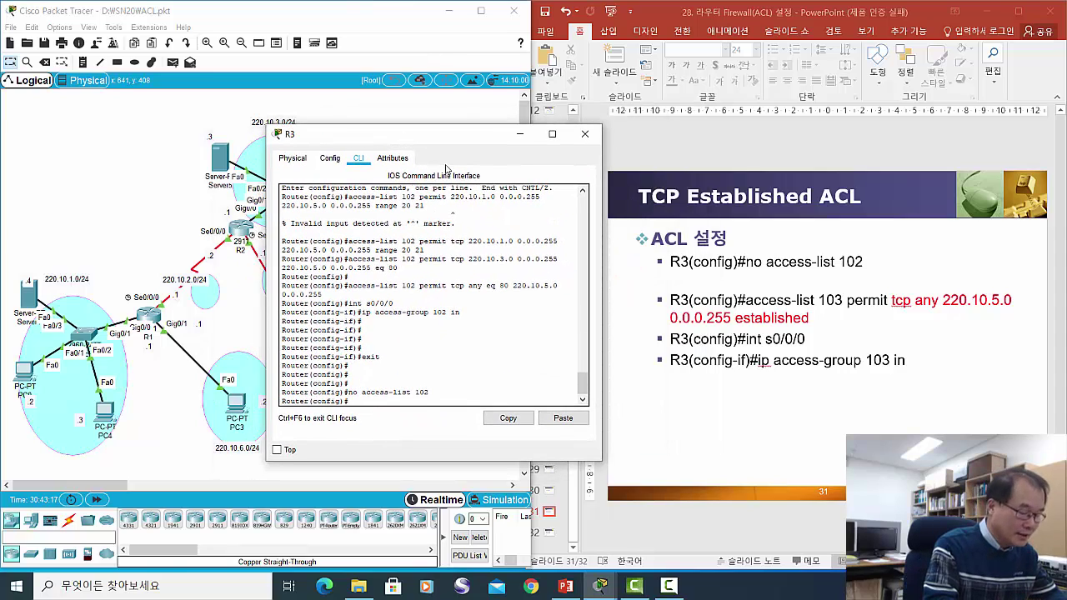
type("access")
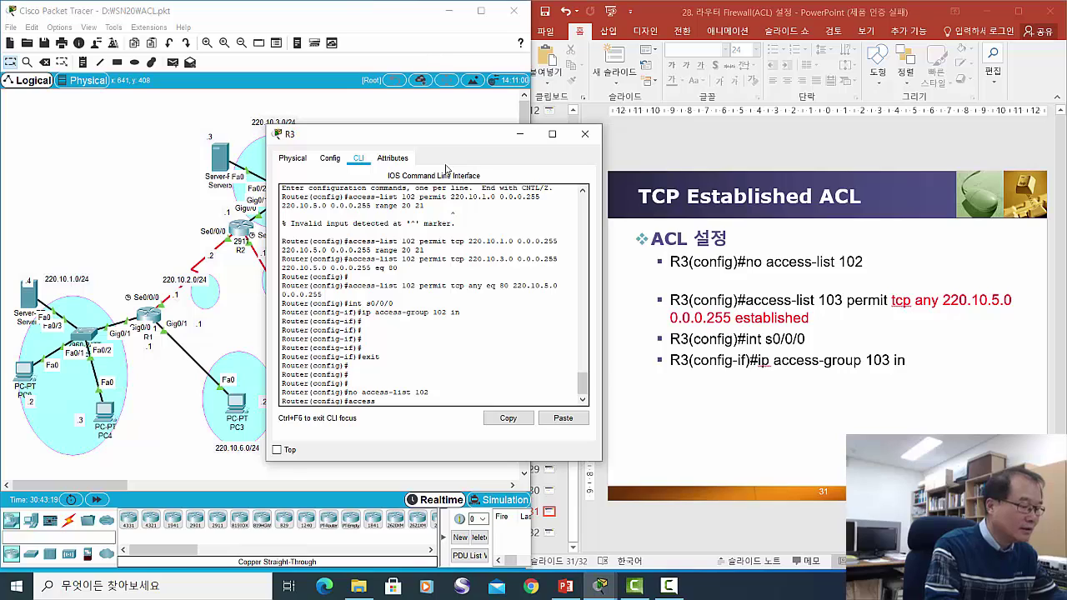
type("-list")
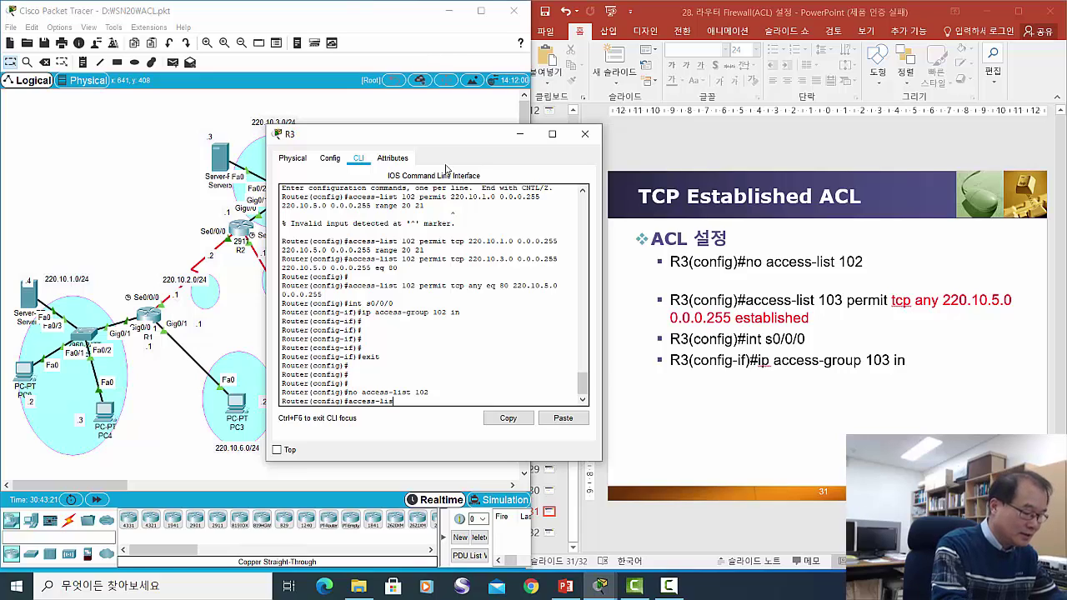
type(" 10")
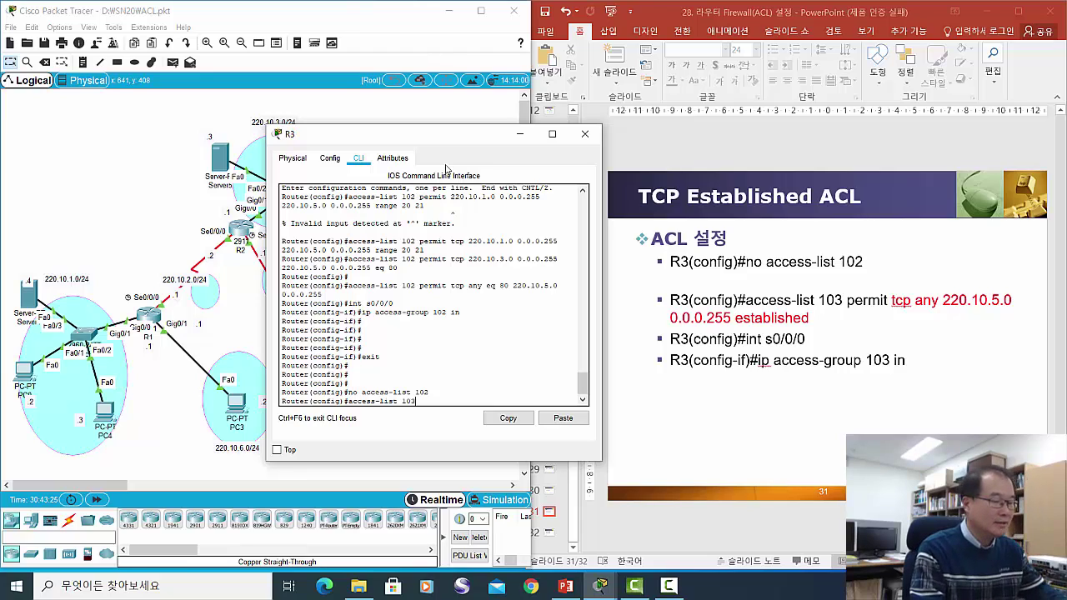
type("3 p")
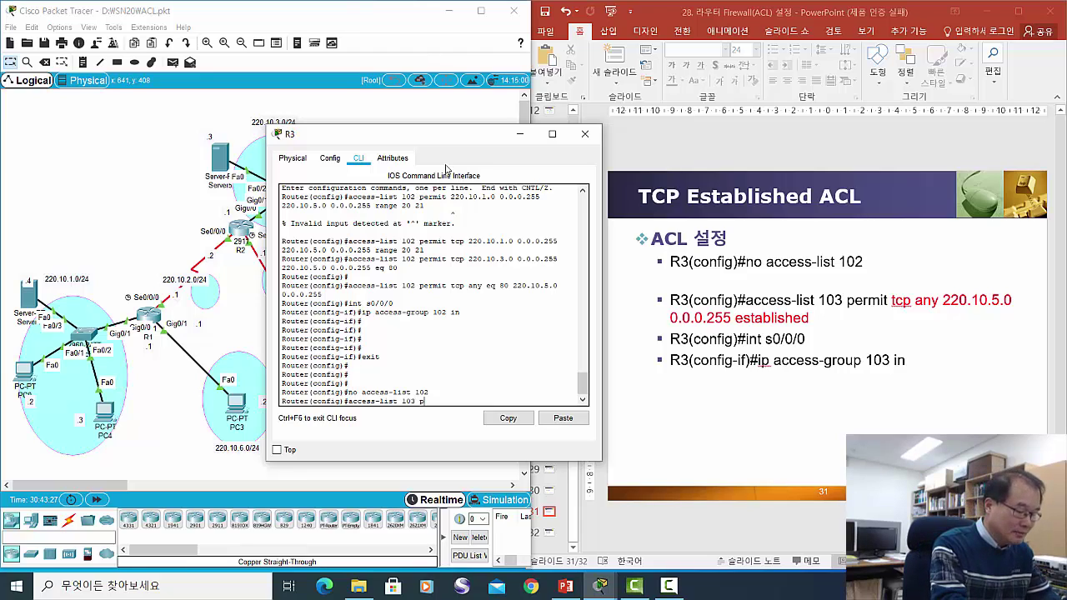
type("ermit")
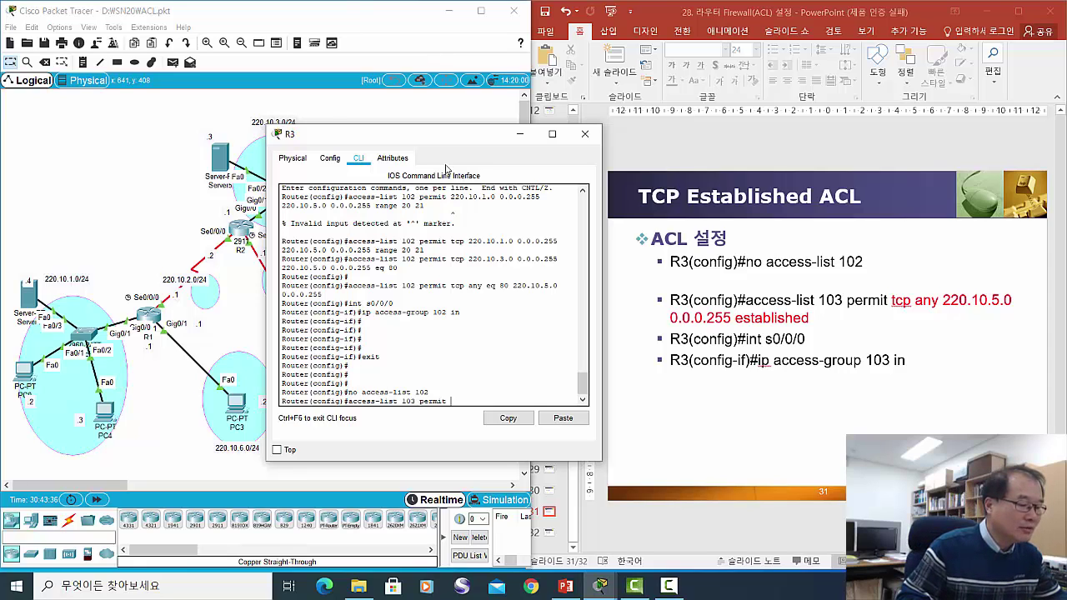
Check the topology and slide behind R3's window and complete the command line with tcp any 220.10.5.0 0.0.0.255 established
left_click_drag(437, 141, 557, 167)
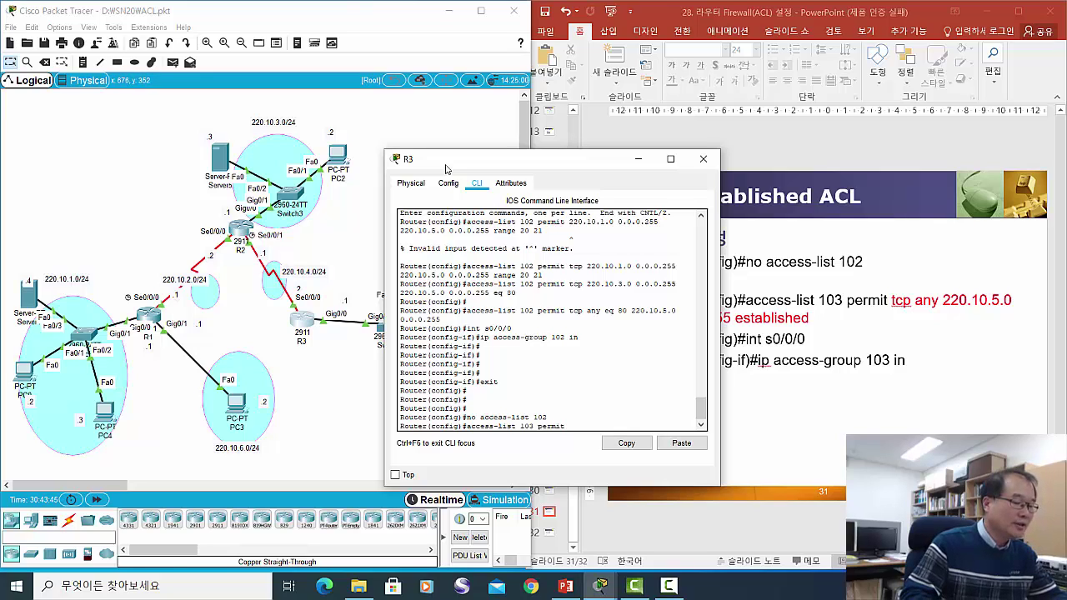
left_click_drag(579, 159, 625, 189)
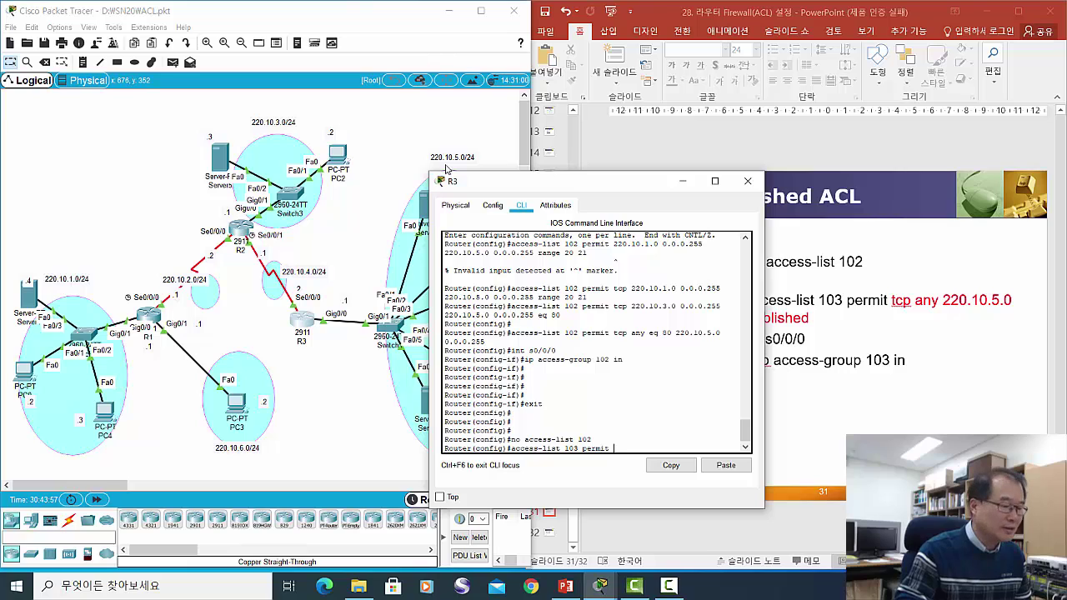
left_click_drag(537, 182, 413, 188)
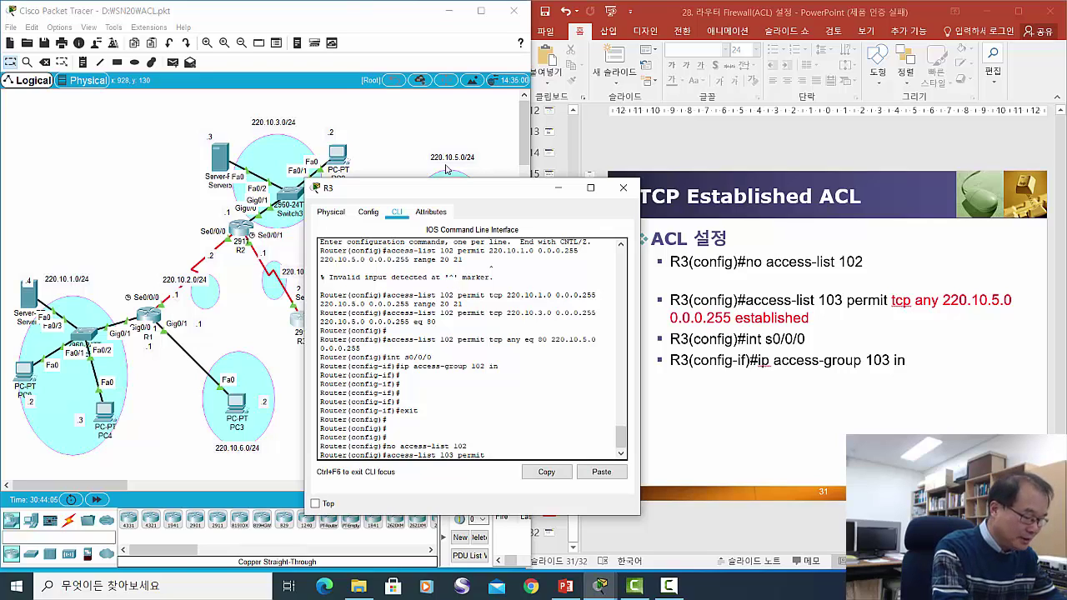
type("tcp")
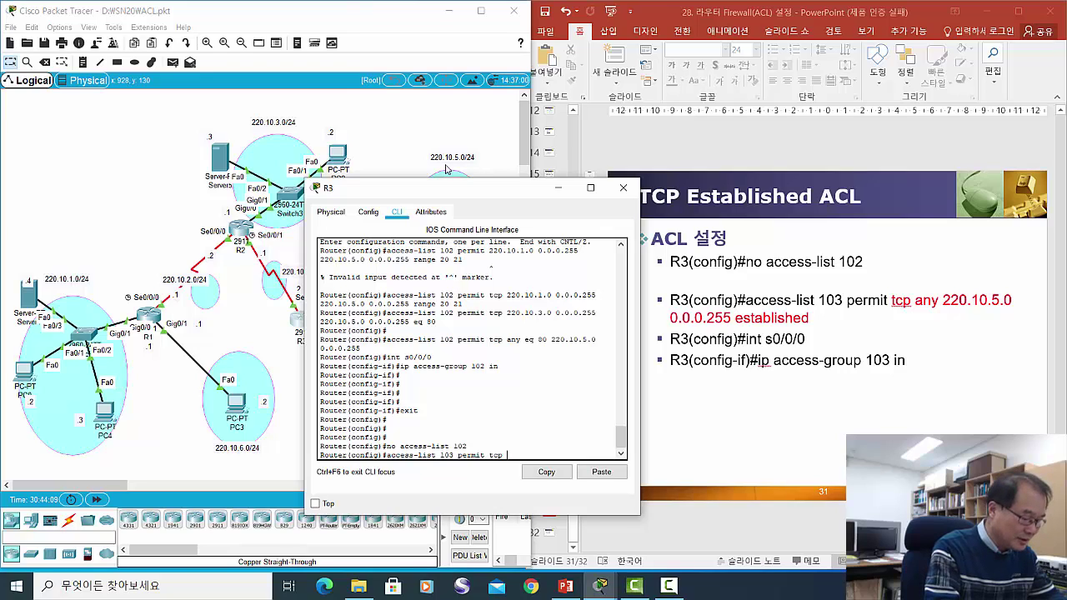
type(" any")
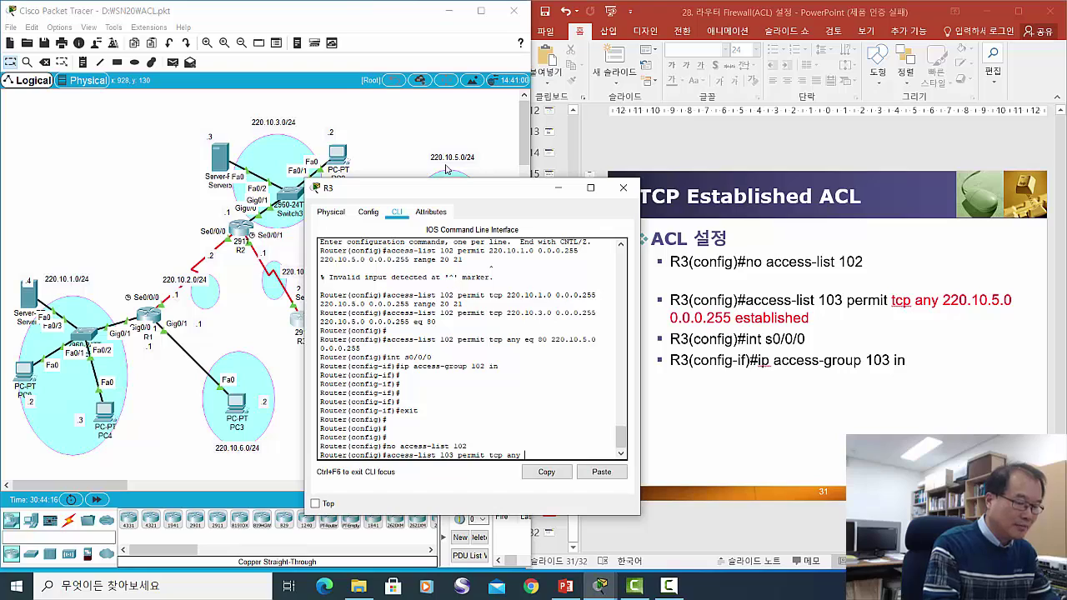
type("220")
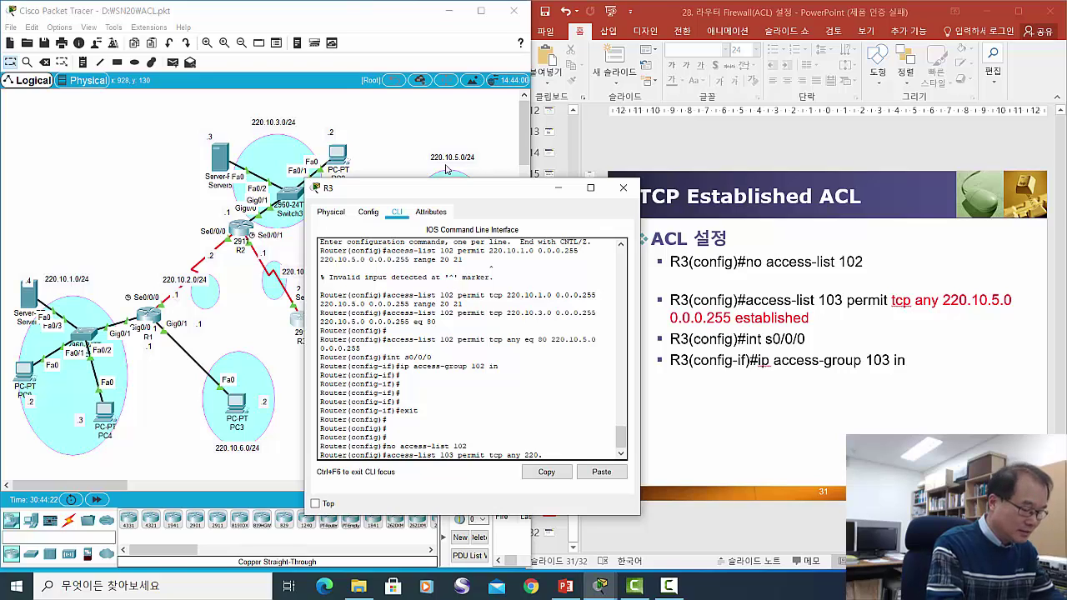
type(".10.5.0 ")
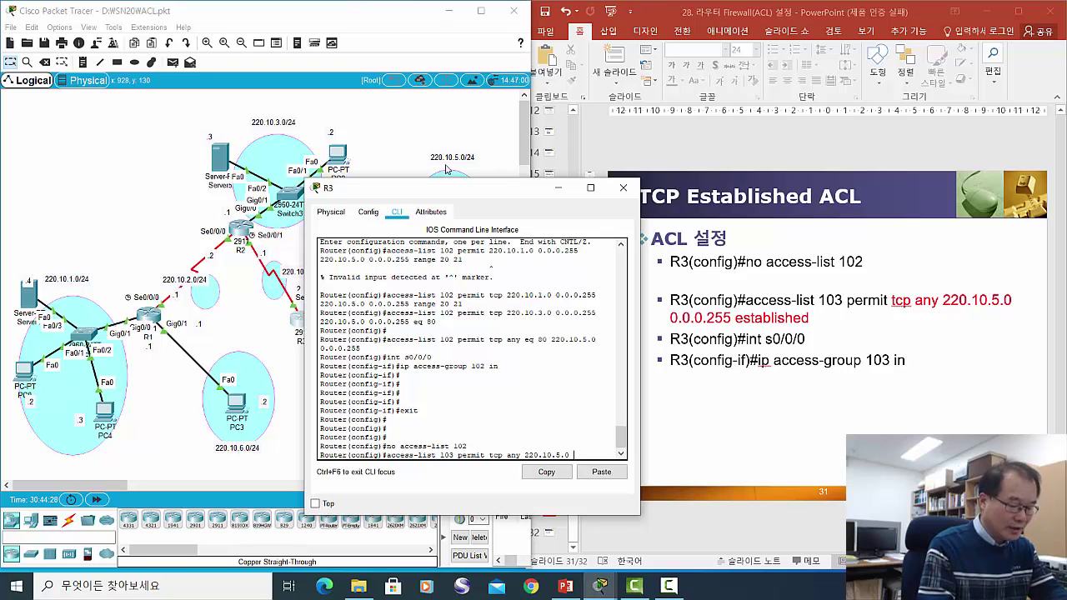
type("0.0")
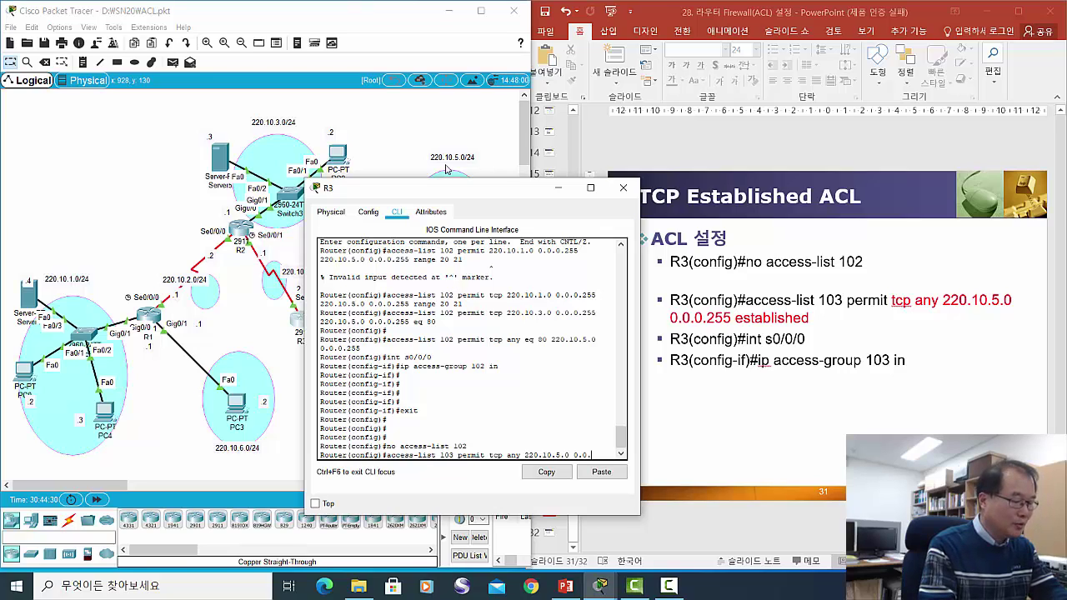
type(".0")
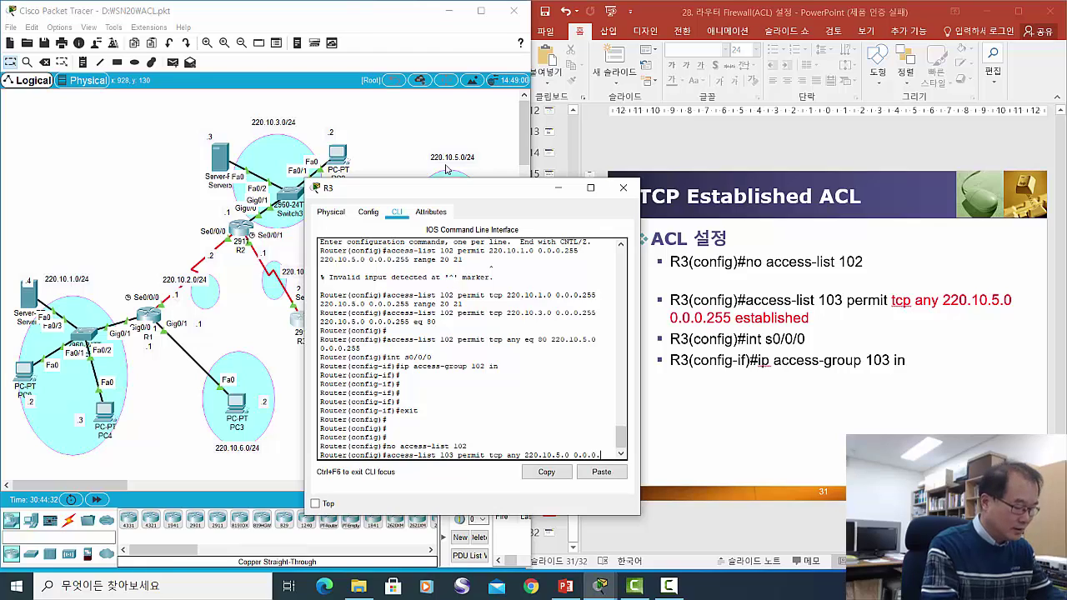
type(".255")
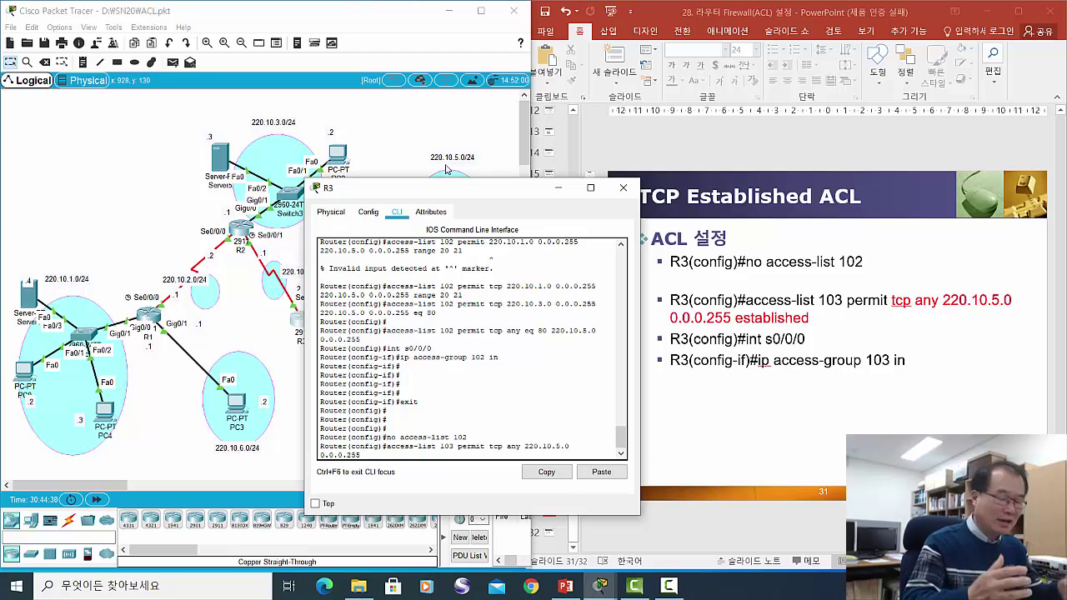
type("es")
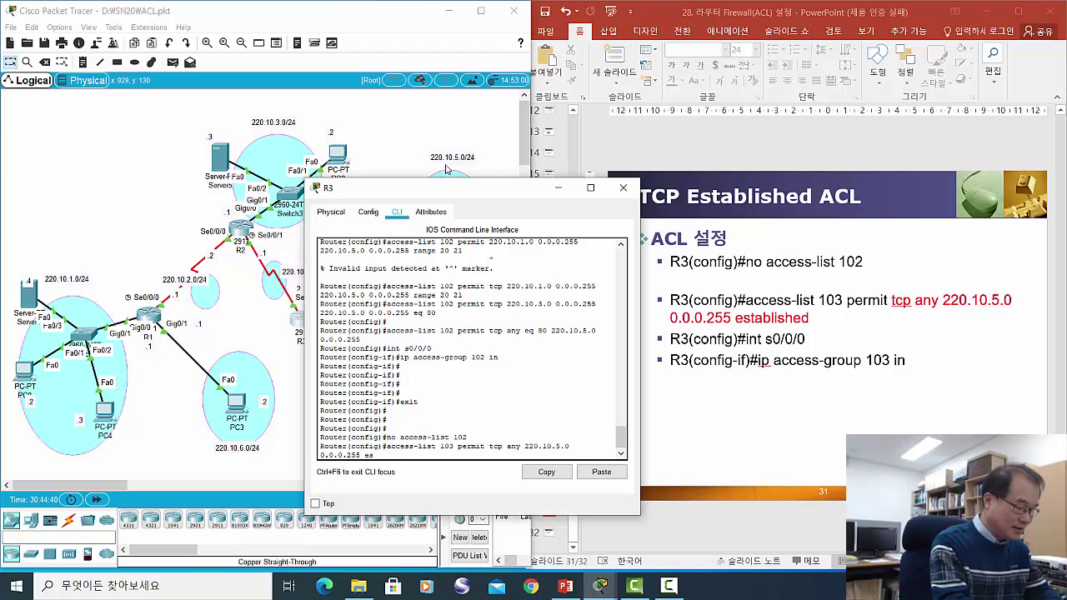
type("tanb")
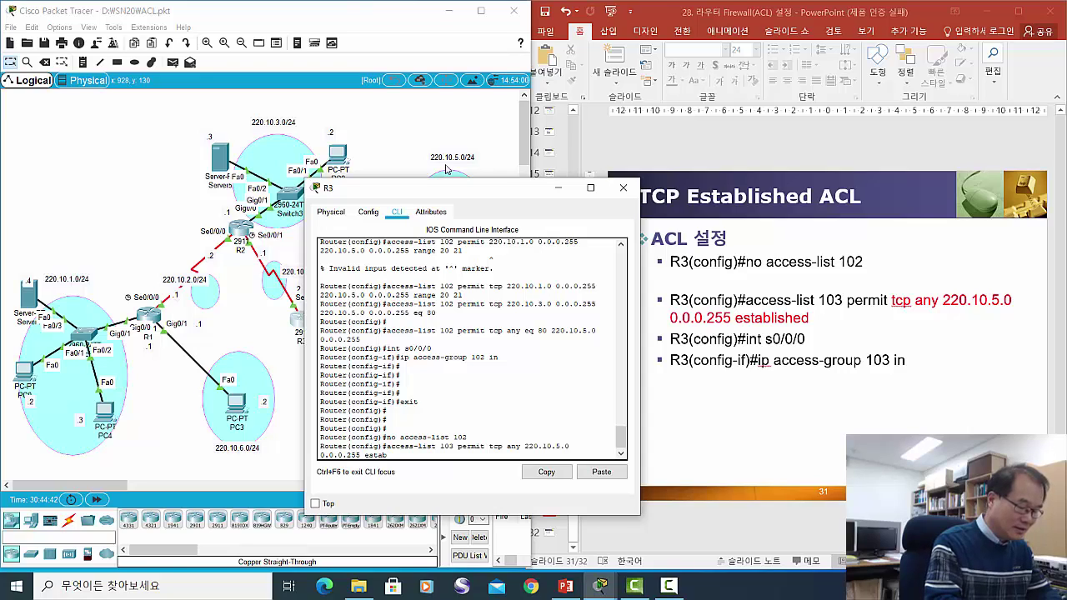
type("li")
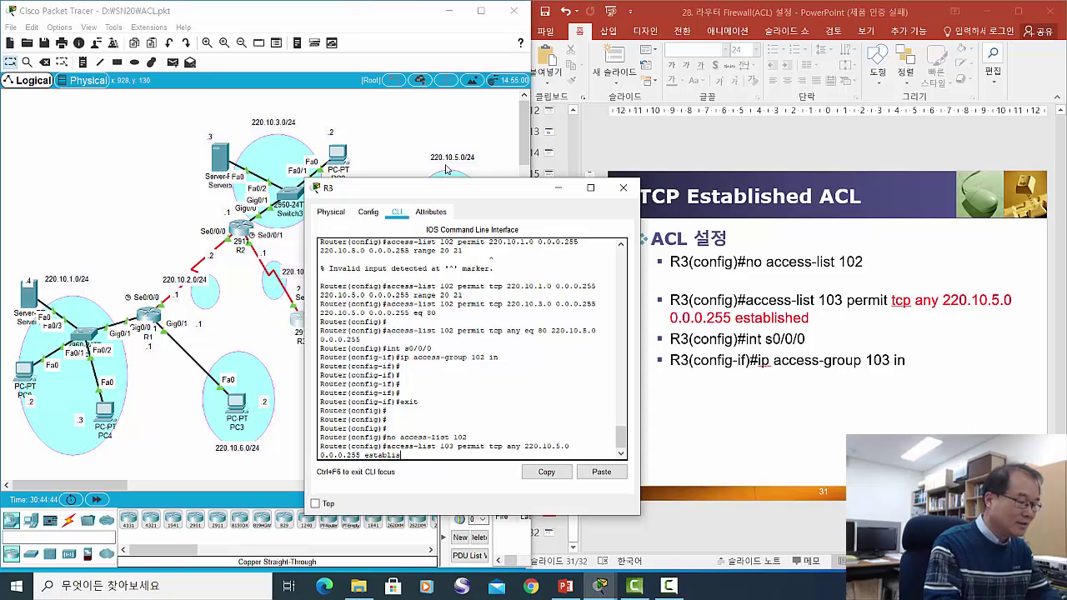
type("shed")
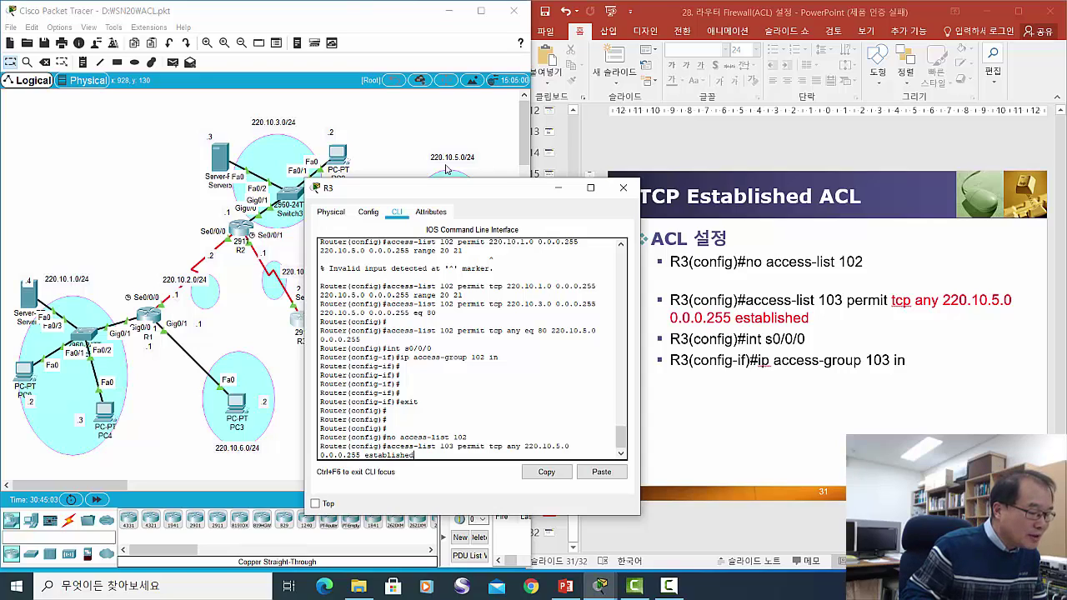
Highlight the source any and the destination network 220.10.5.0 in the access-list 103 command for review
left_click_drag(507, 446, 520, 446)
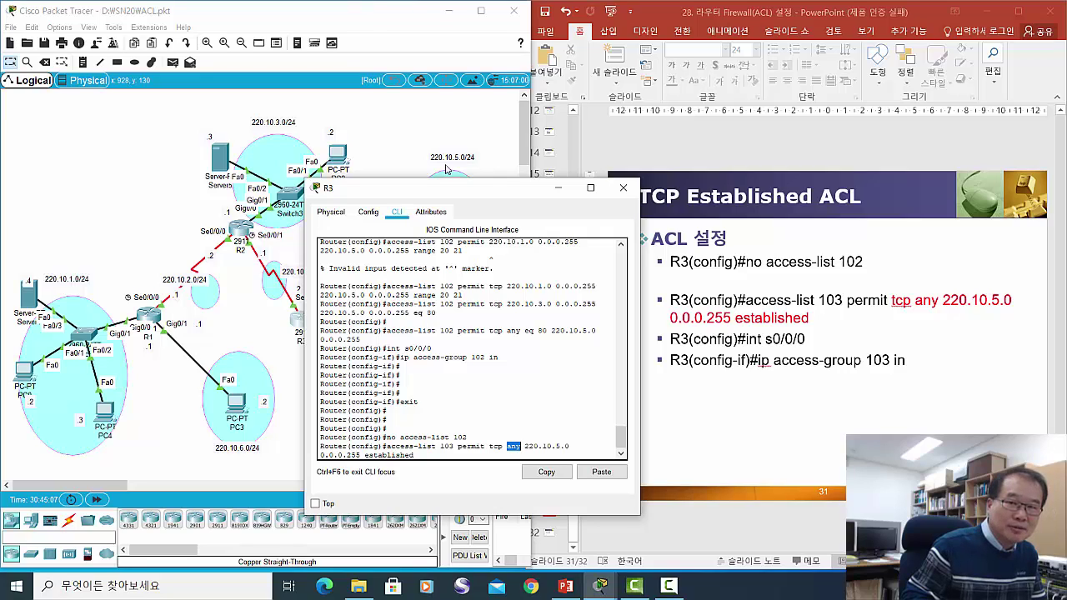
key("Right")
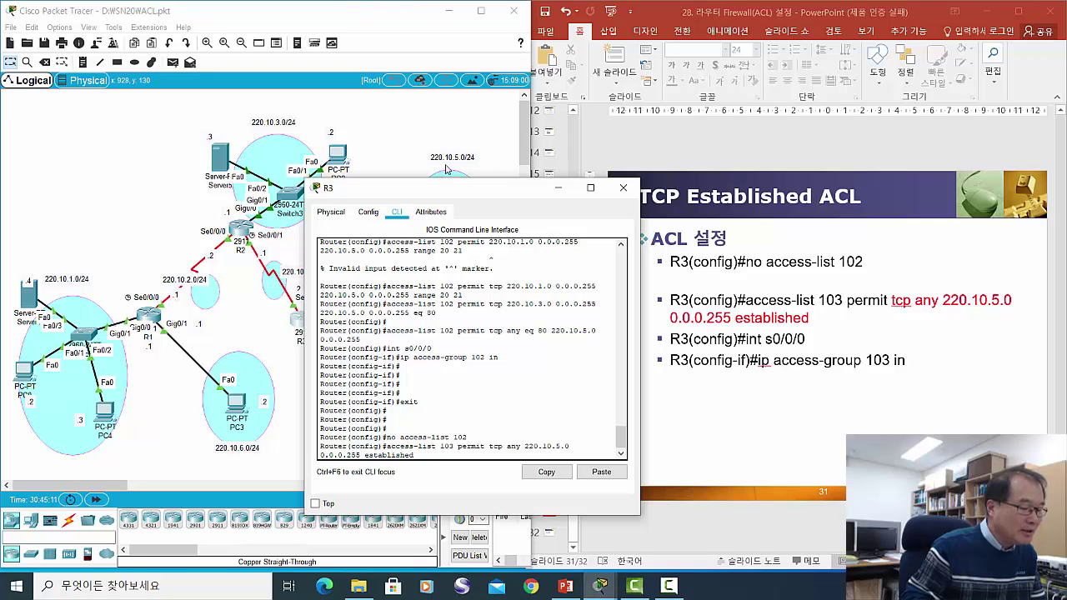
key("shift+Right")
key("shift+Right")
key("shift+Right")
key("shift+Right")
key("shift+Right")
key("shift+Right")
key("shift+Right")
key("shift+Right")
key("shift+Right")
key("shift+Right")
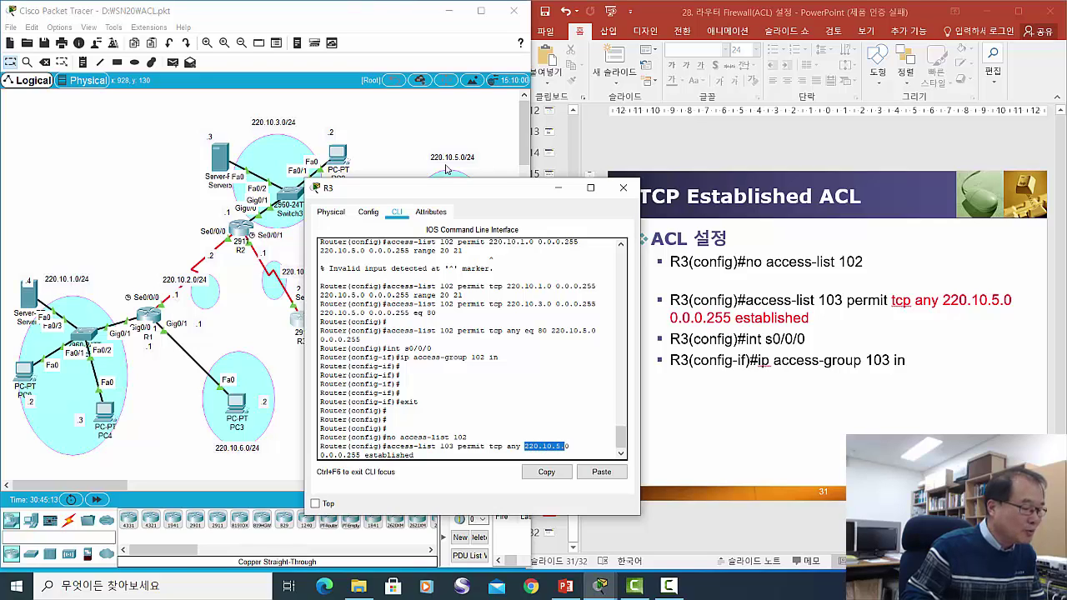
key("Right")
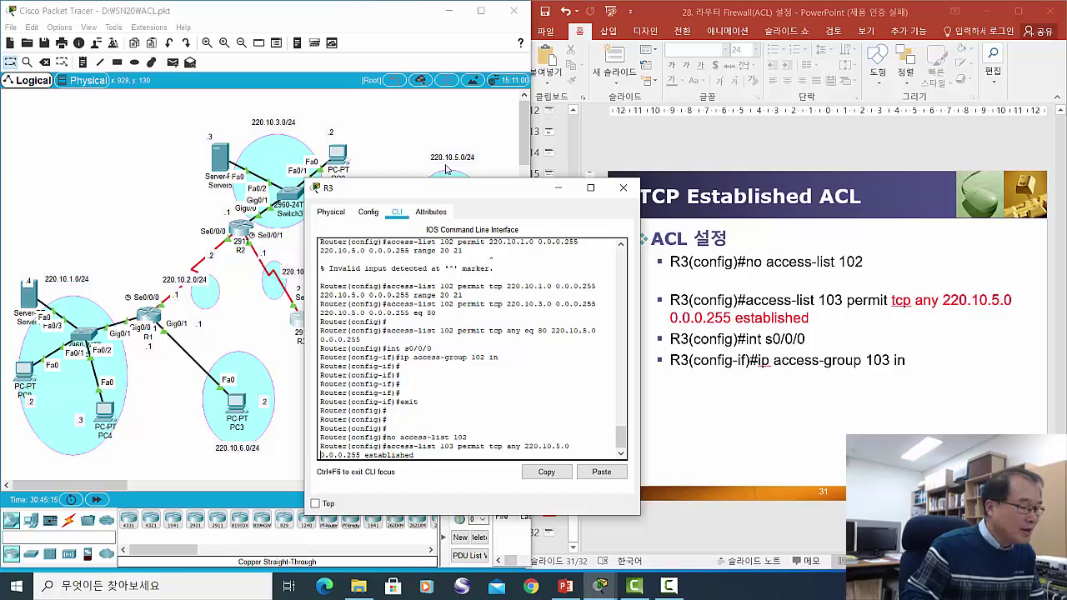
Highlight the established keyword at the end of the access-list 103 command
key("shift+Right")
key("shift+Right")
key("shift+Right")
key("shift+Right")
key("shift+Right")
key("shift+Right")
key("shift+Right")
key("shift+Right")
key("shift+Right")
key("shift+Right")
key("shift+Right")
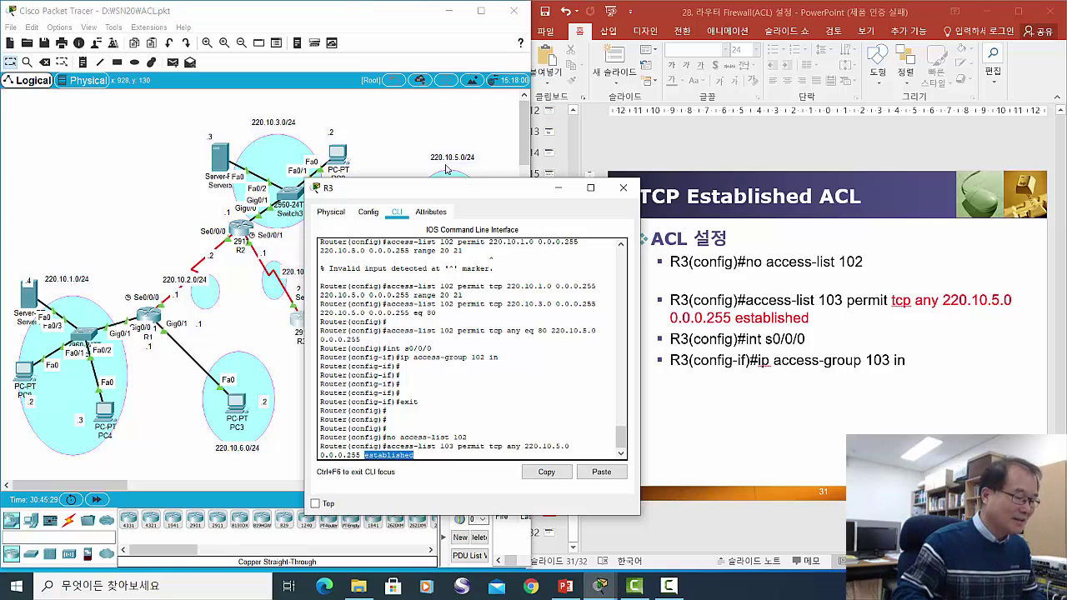
Reveal the whole slide beside R3's window, submit the access-list 103 command on R3, and switch to PowerPoint
left_click_drag(509, 193, 457, 144)
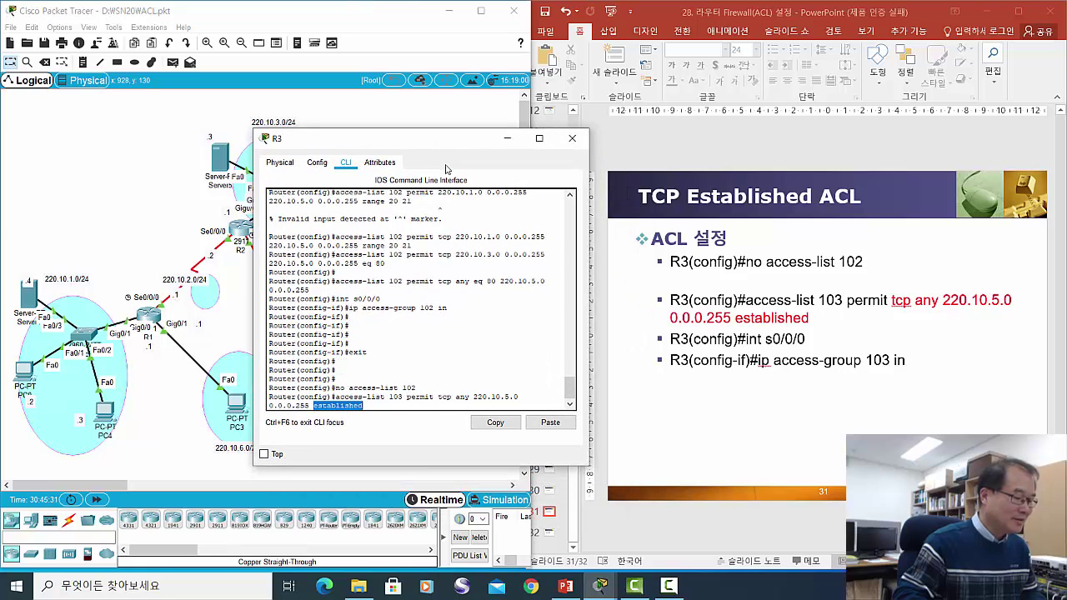
left_click(446, 169)
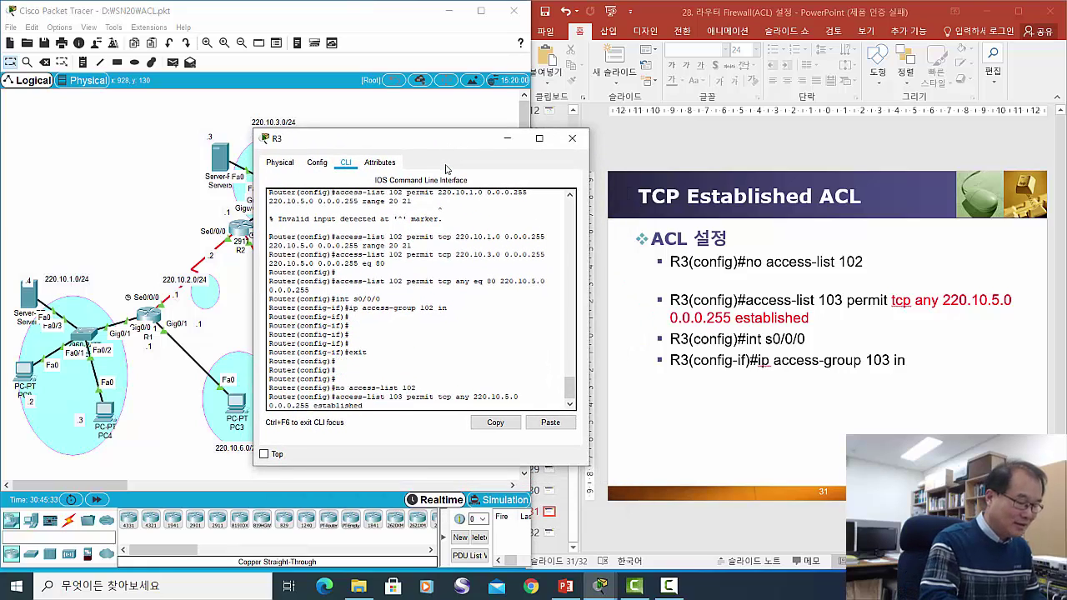
key("Return")
key("alt+Tab")
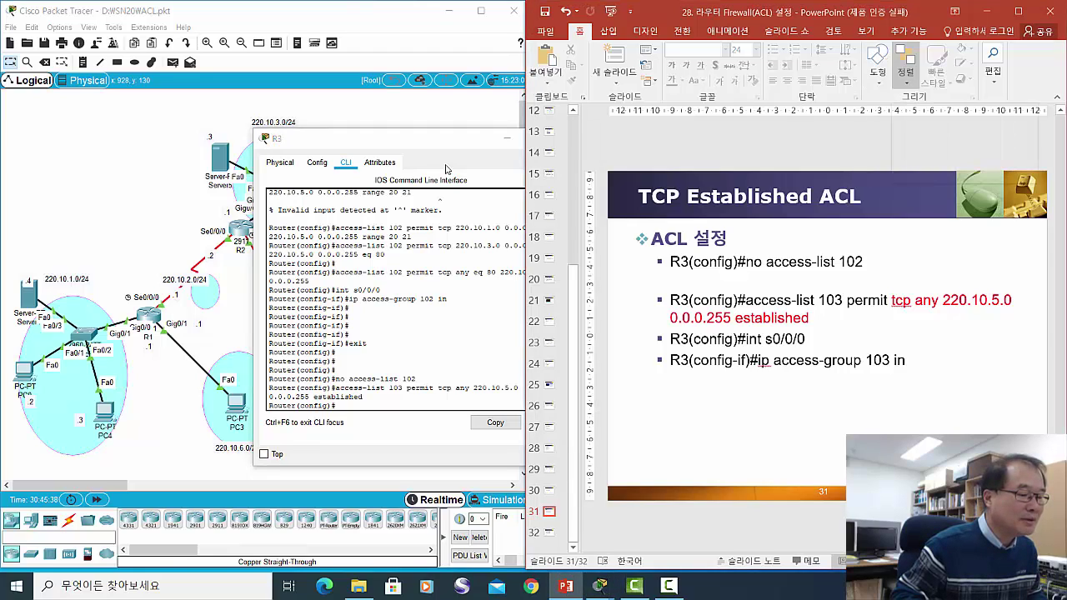
left_click(878, 63)
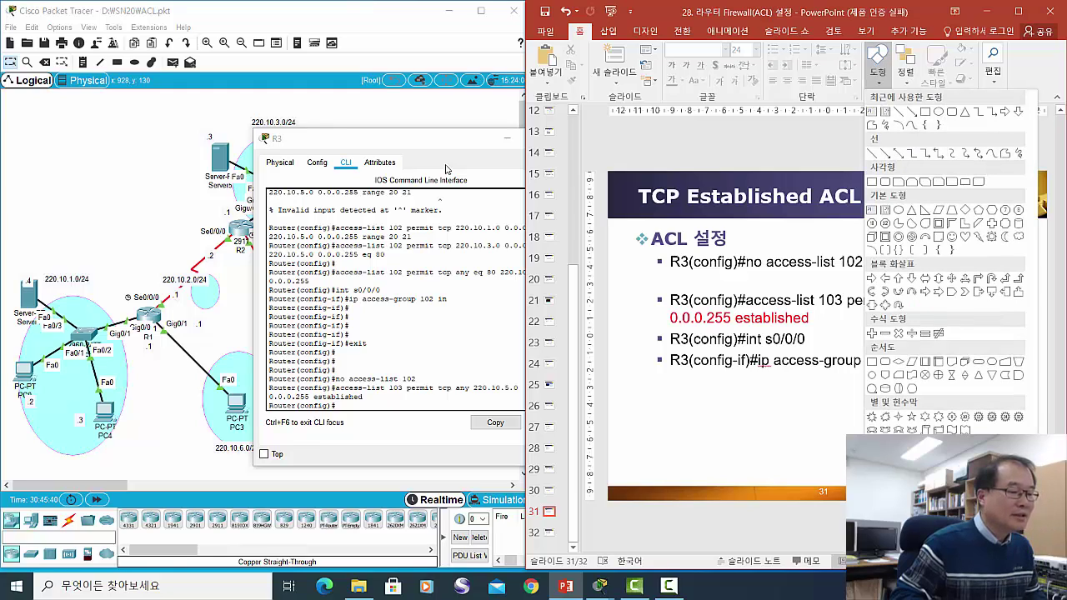
left_click(872, 111)
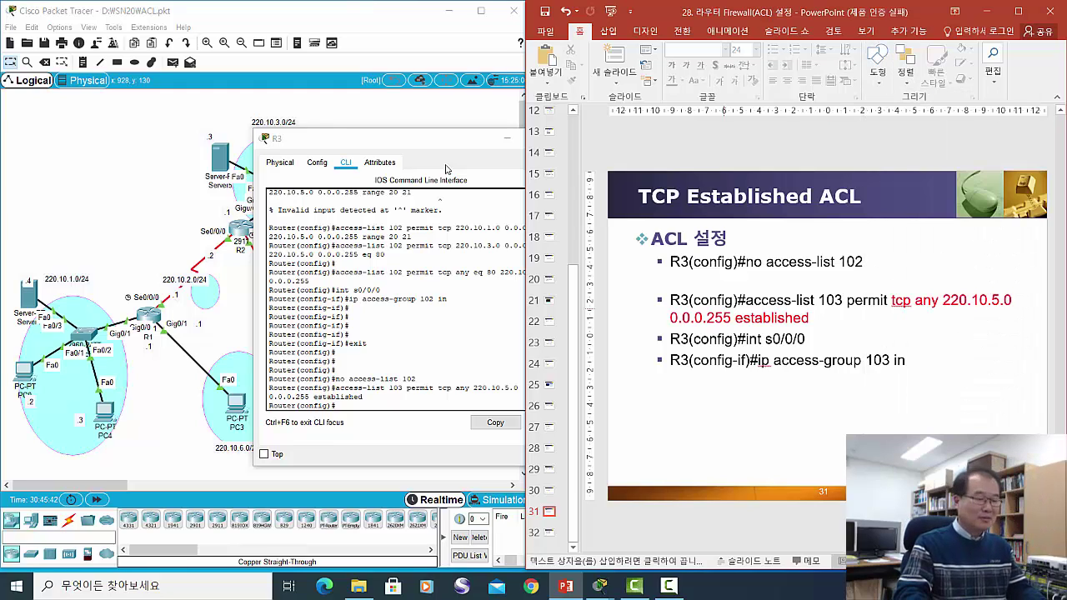
left_click(921, 367)
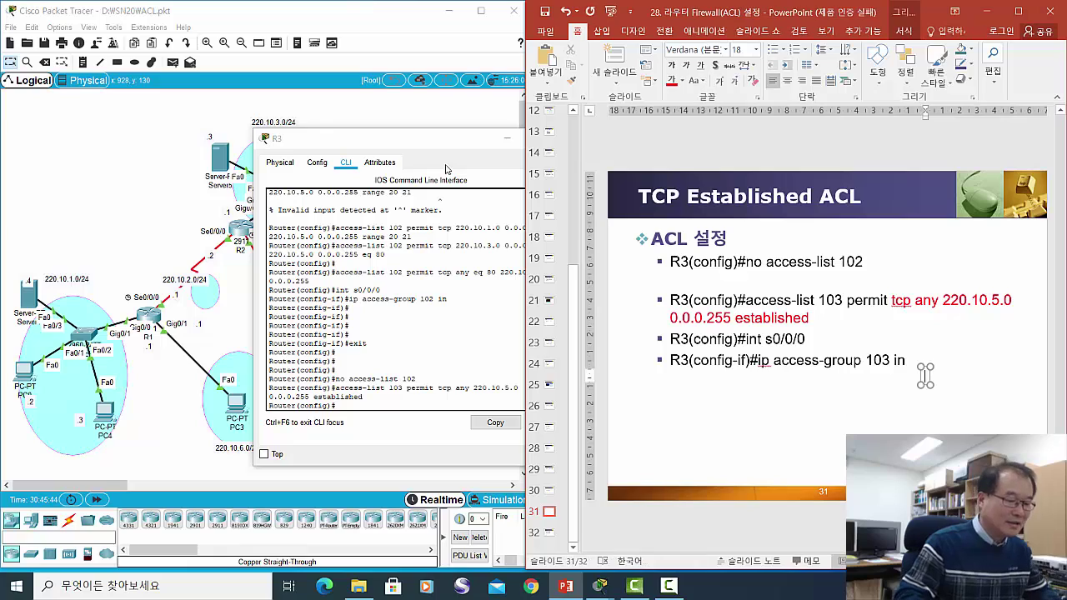
Add a bullet below the ip access-group line, separated by a blank line, reading 출발지 IP 주소 출발지 포트번호
left_click(672, 381)
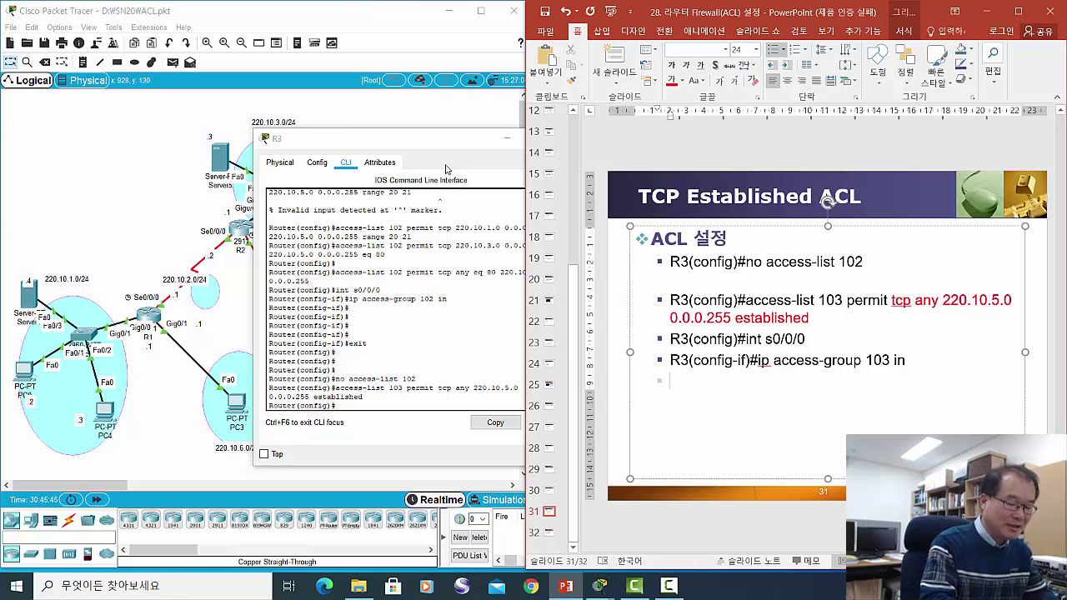
key("Return")
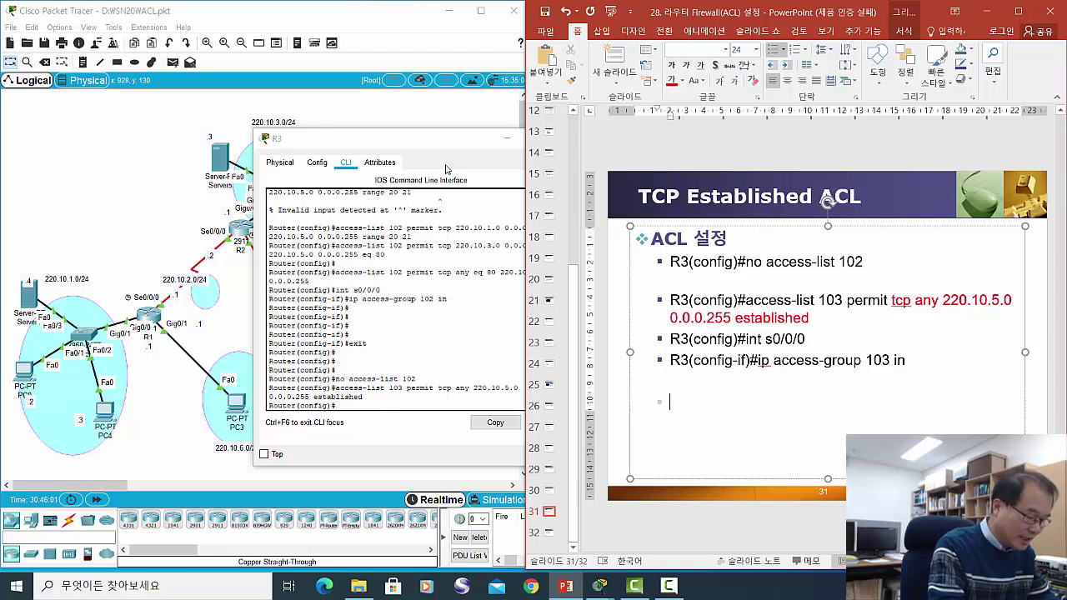
type("출")
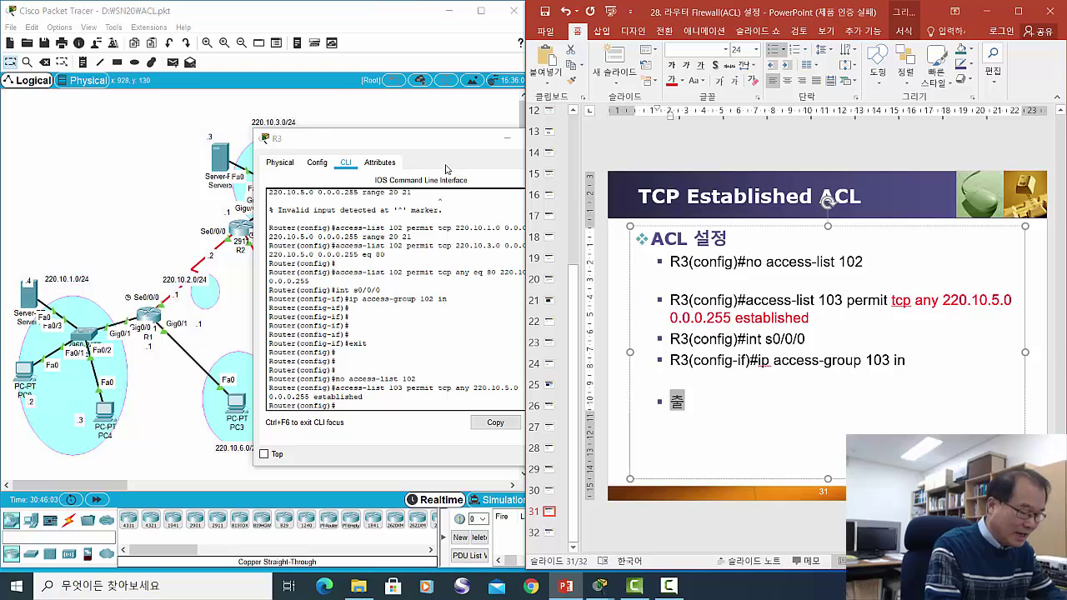
type("발지 ")
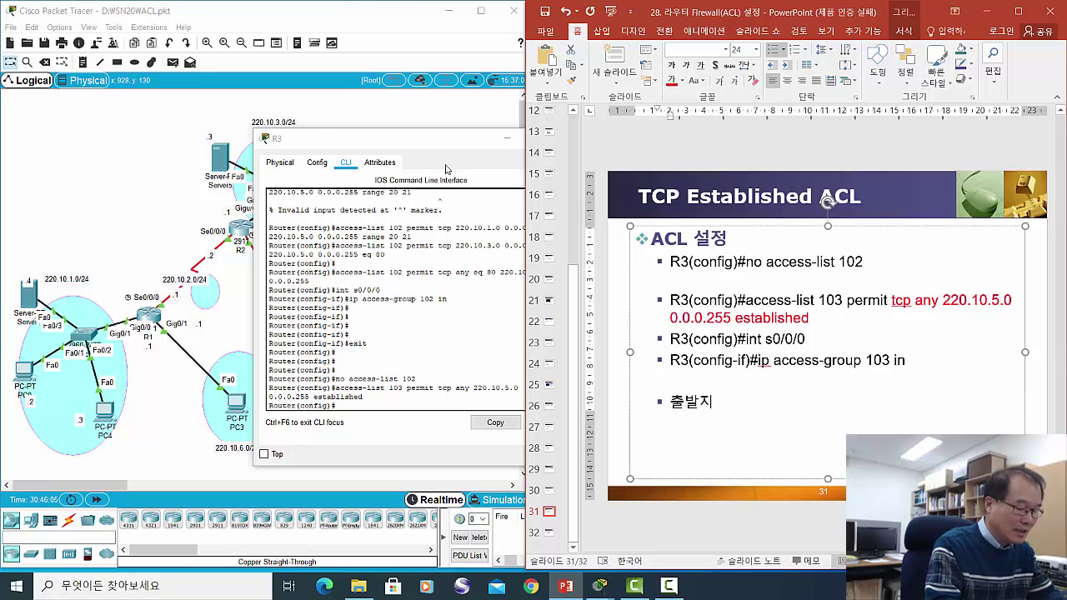
type("IP")
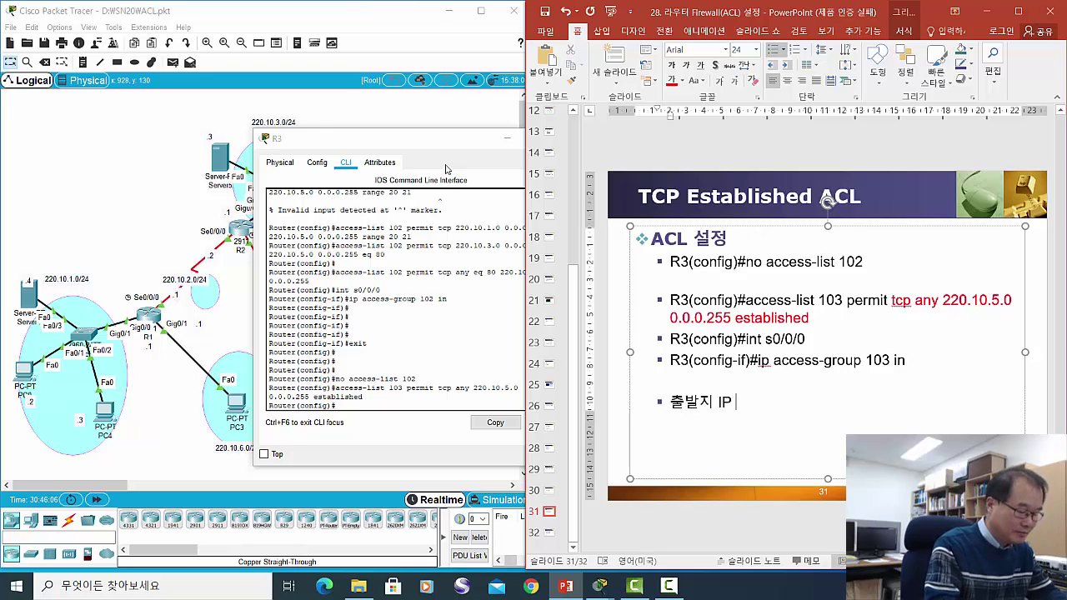
type(" 주소")
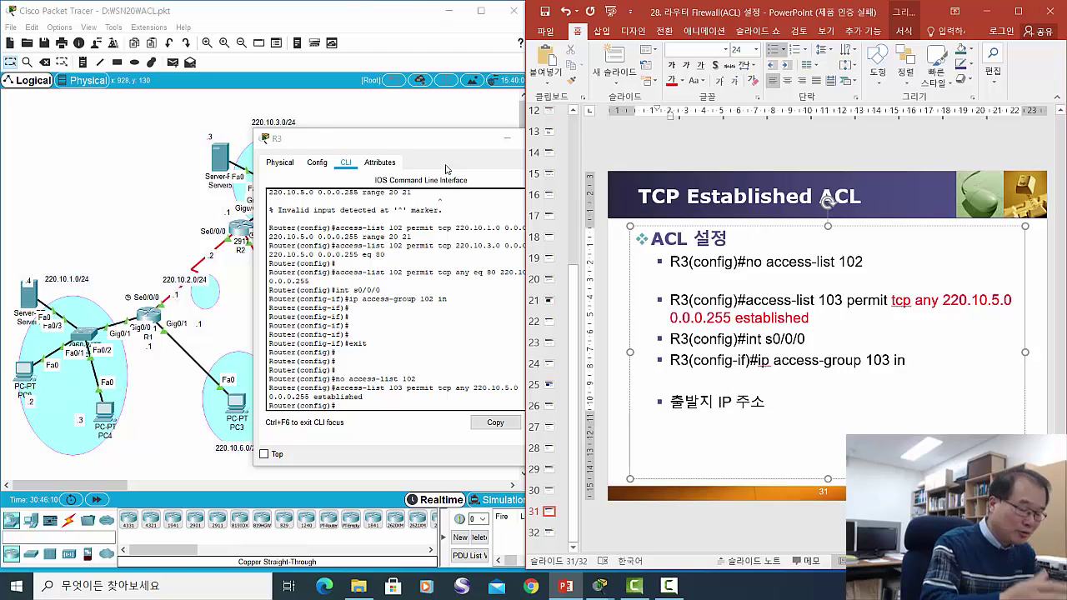
type("출발지 ")
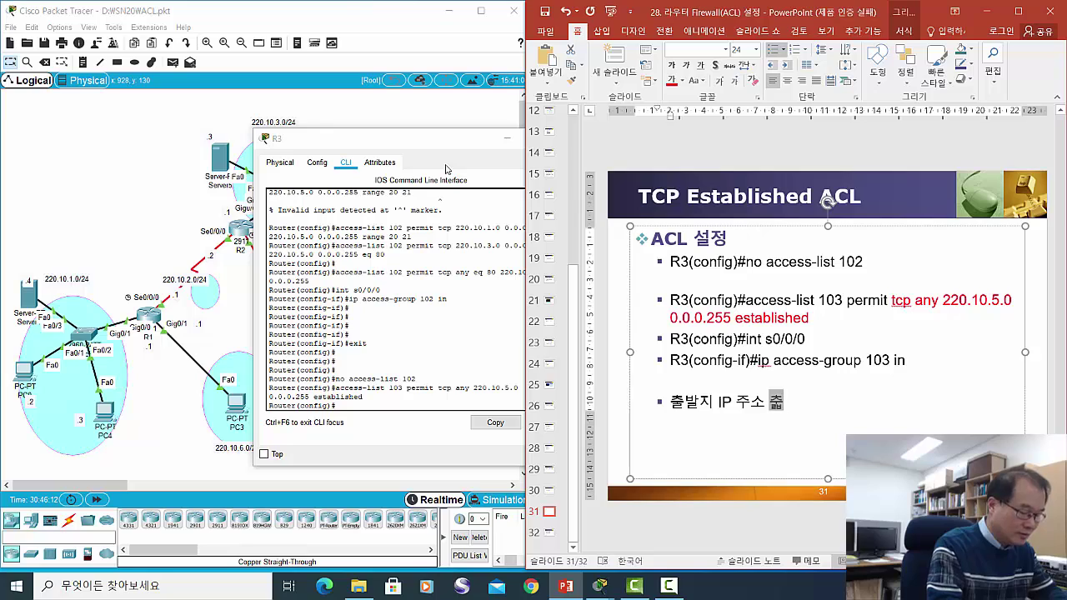
type("포")
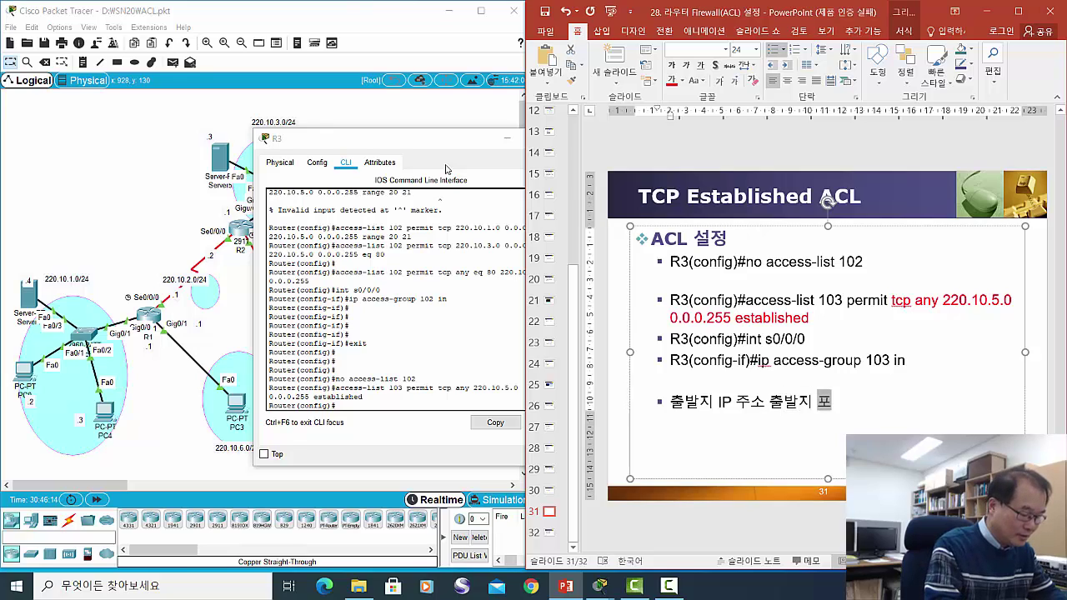
type("틉")
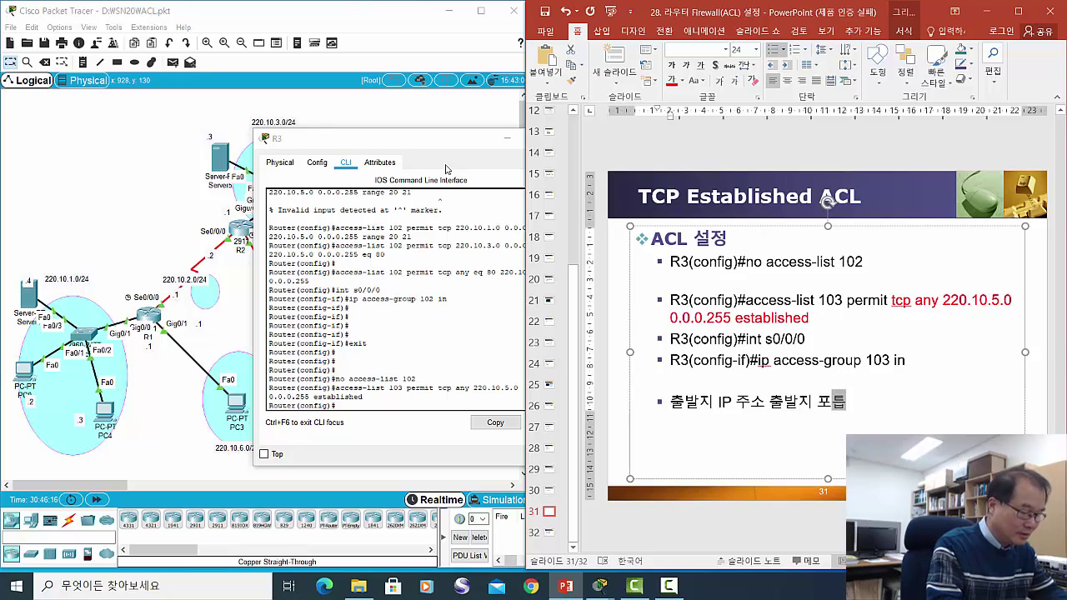
key("BackSpace")
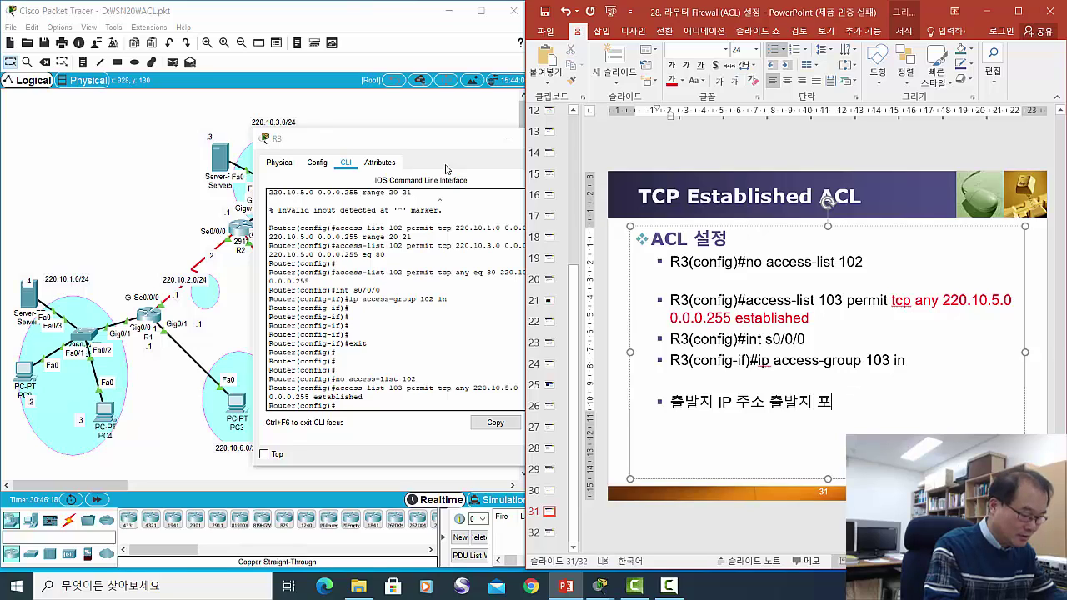
type("트번호")
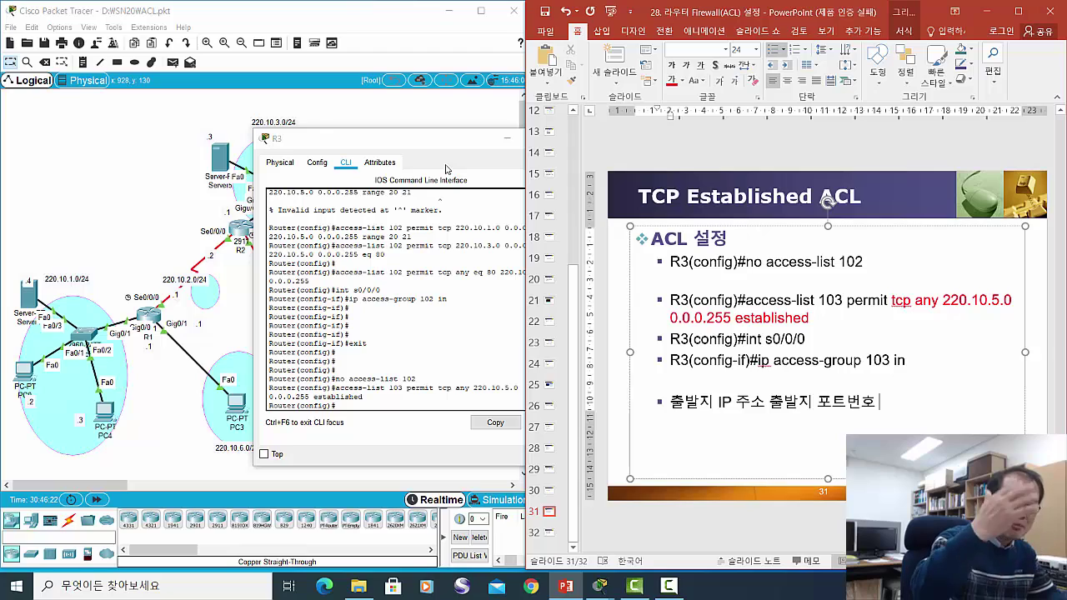
Extend the new bullet with 목적지 IP 주소 목적지 포트번호 TCP
type(" 목적지 ")
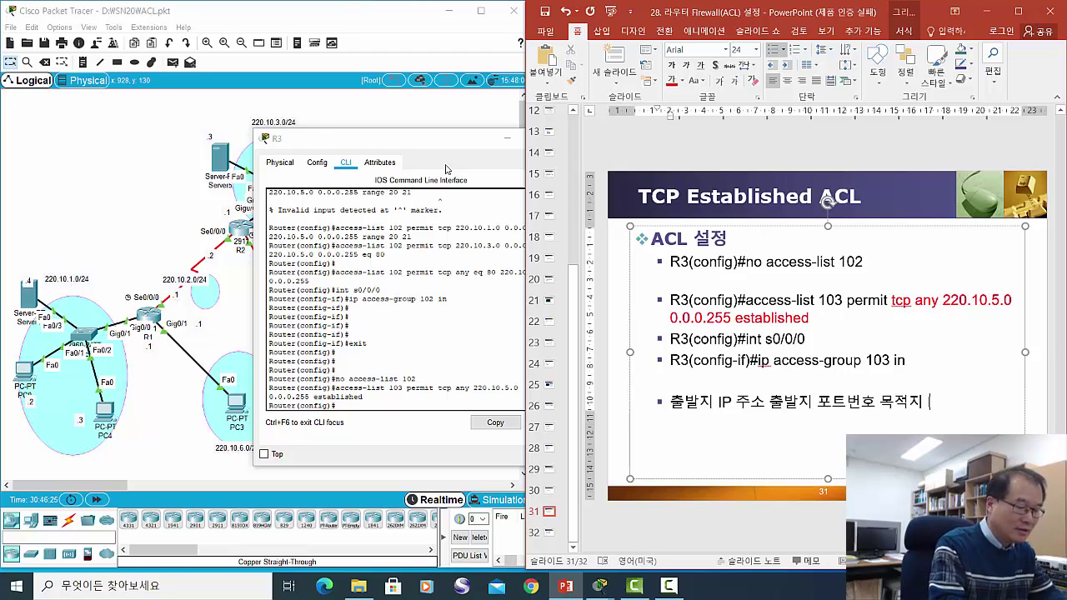
type("IP 주소")
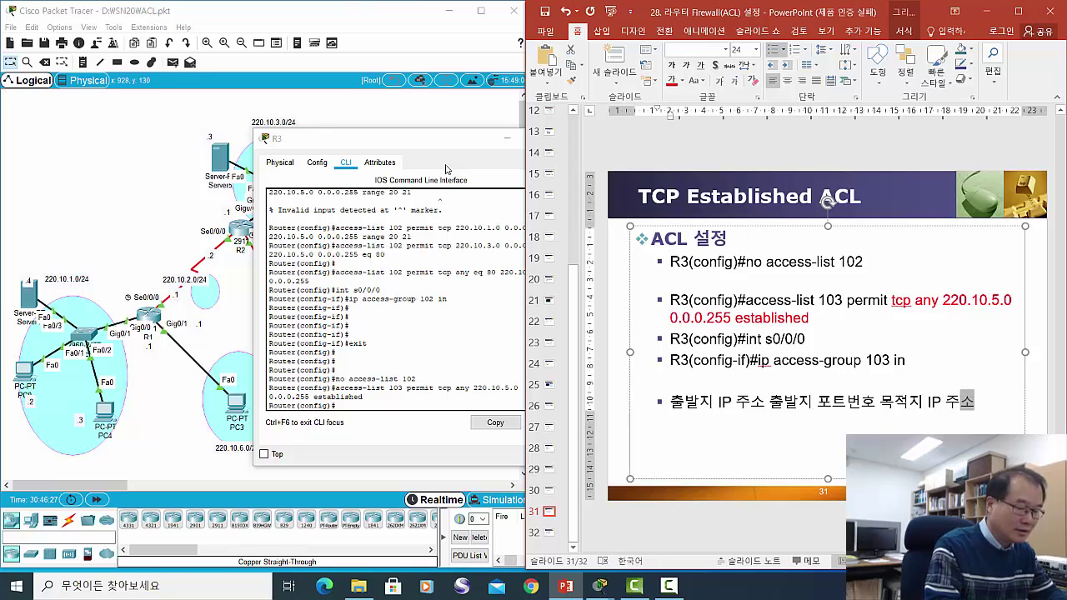
type(" 목적지 ")
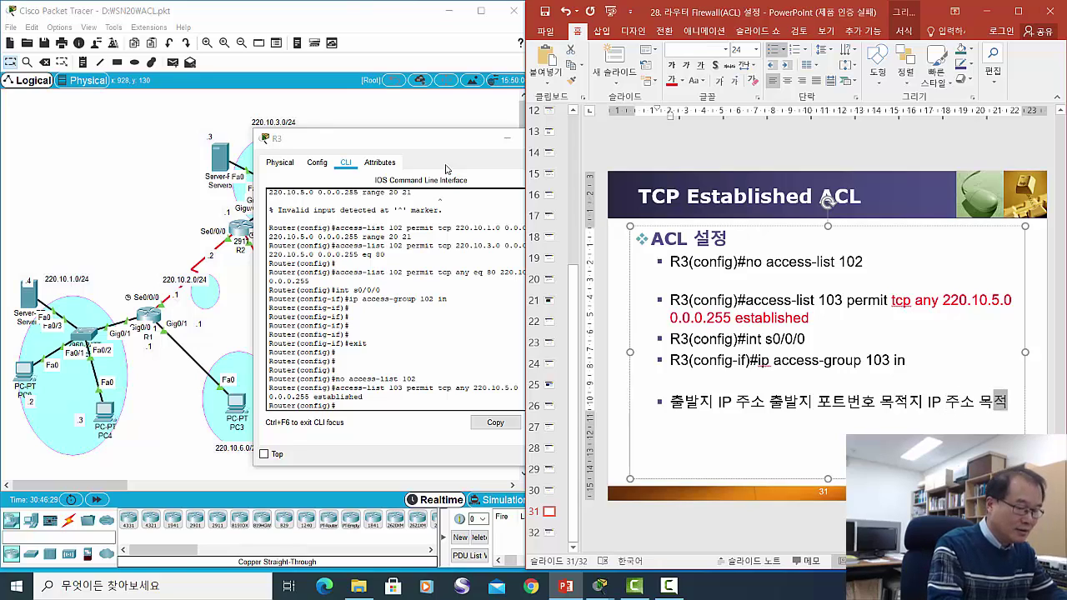
type("포트벙")
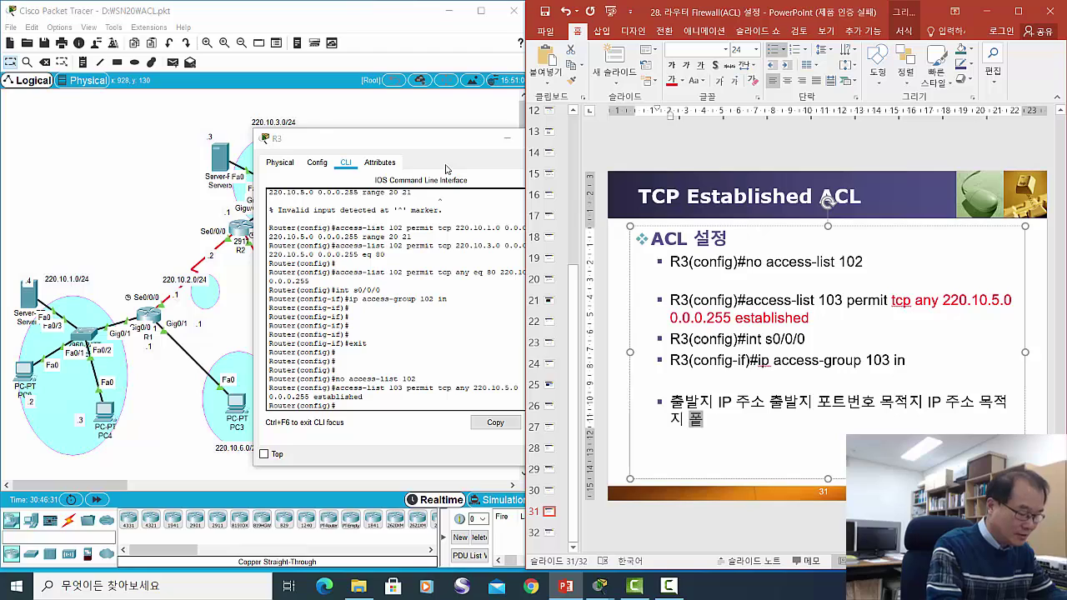
type("호")
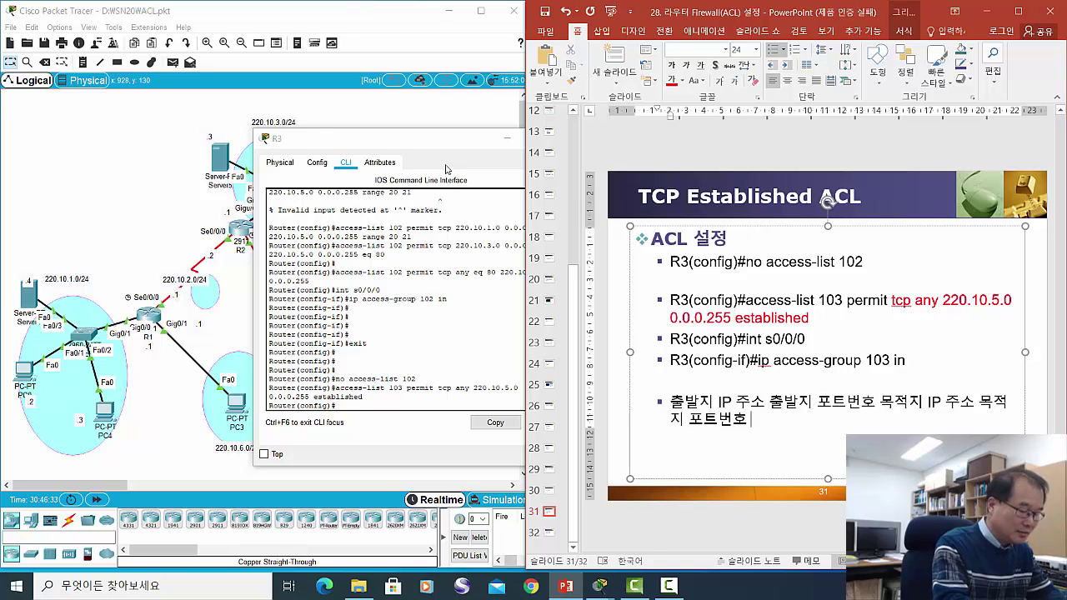
key("Hangul")
type("TCP")
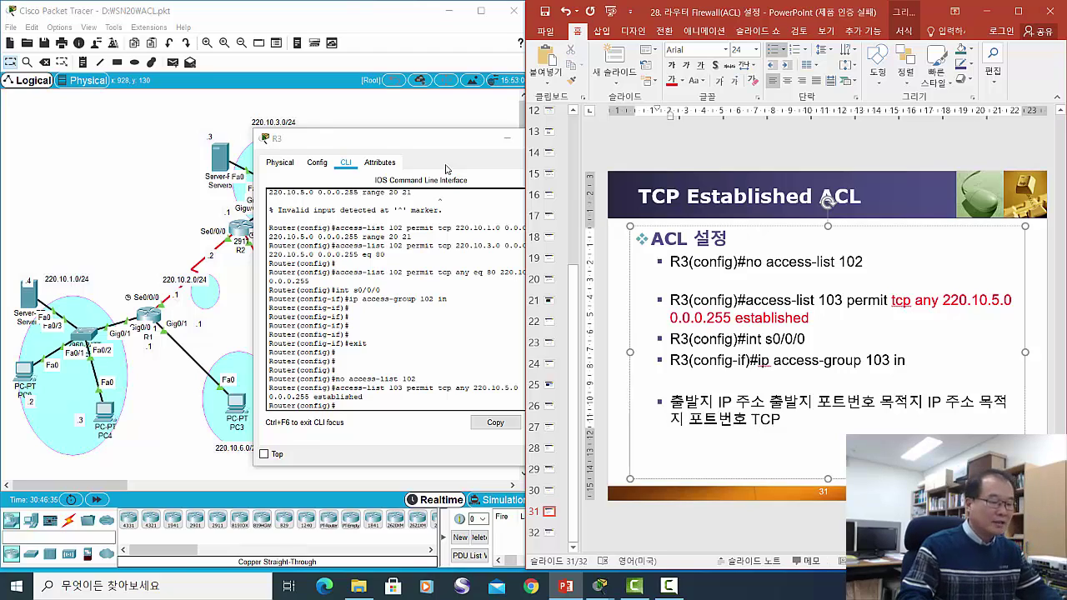
Highlight 출발지 IP 주소 and 출발지 포트번호 one after the other in the new bullet for review
key("ctrl+Up")
key("ctrl+shift+Right")
key("ctrl+shift+Right")
key("ctrl+shift+Right")
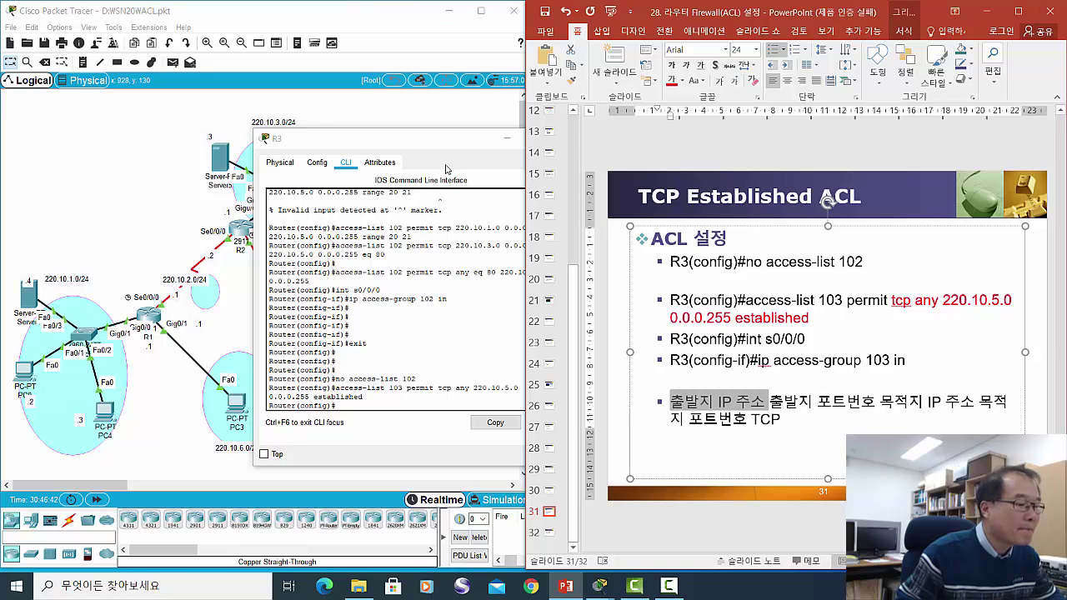
key("Right")
key("ctrl+shift+Right")
key("ctrl+shift+Right")
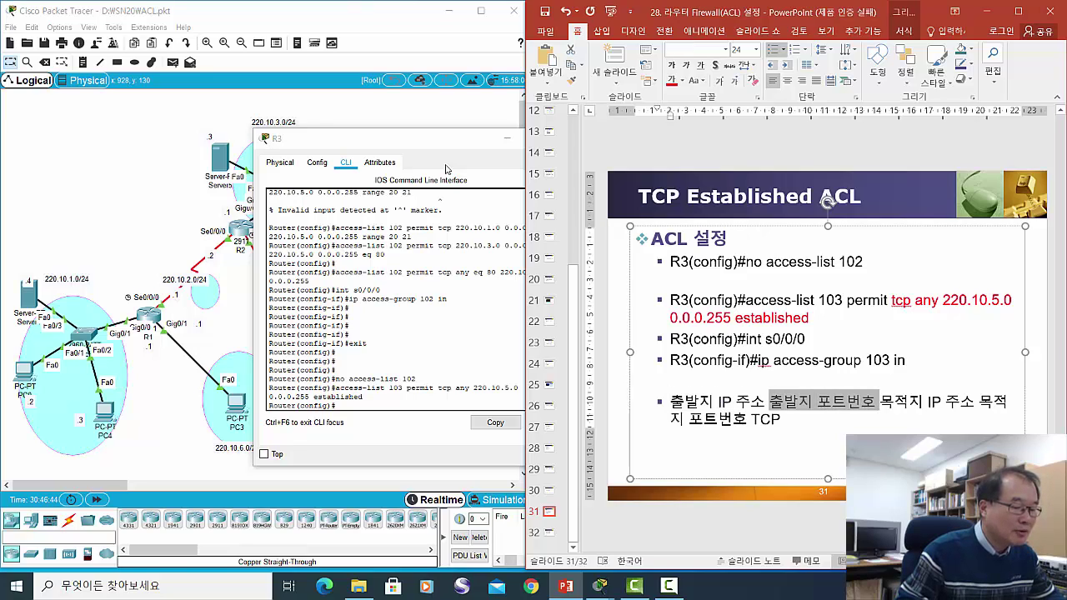
Highlight 목적지 IP 주소 and 목적지 포트번호 in the new bullet for review
key("Right")
key("ctrl+shift+Right")
key("ctrl+shift+Right")
key("ctrl+shift+Right")
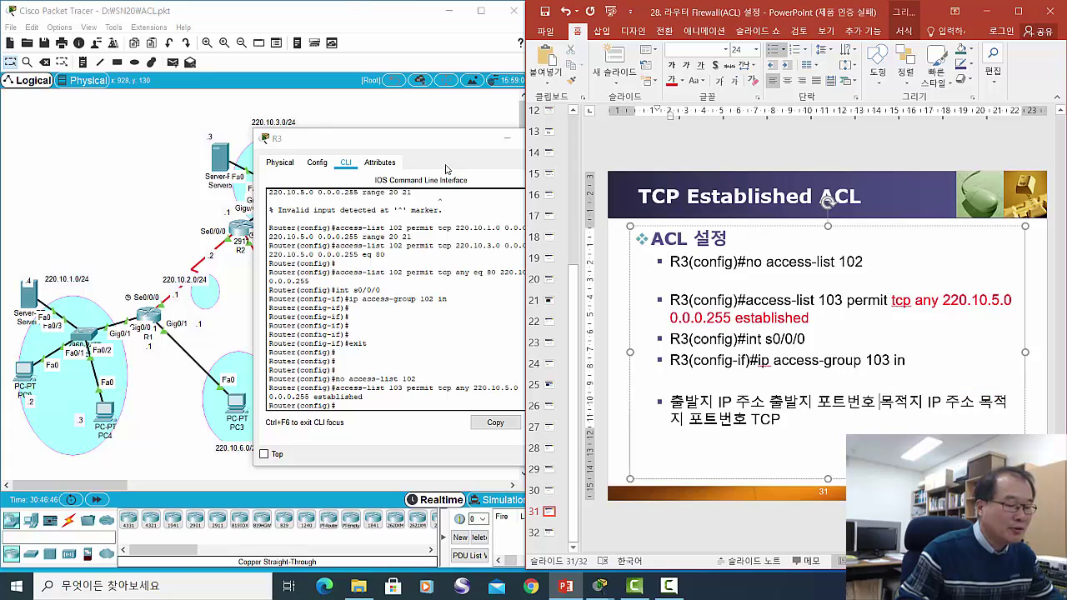
key("Right")
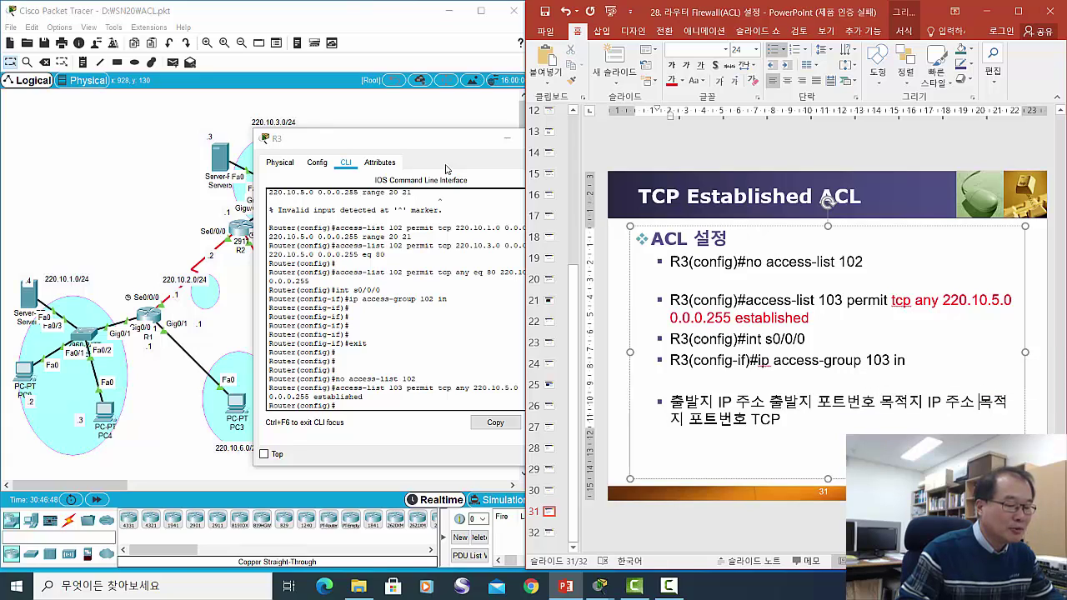
key("ctrl+shift+Right")
key("ctrl+shift+Right")
key("ctrl+shift+Right")
key("ctrl+shift+Left")
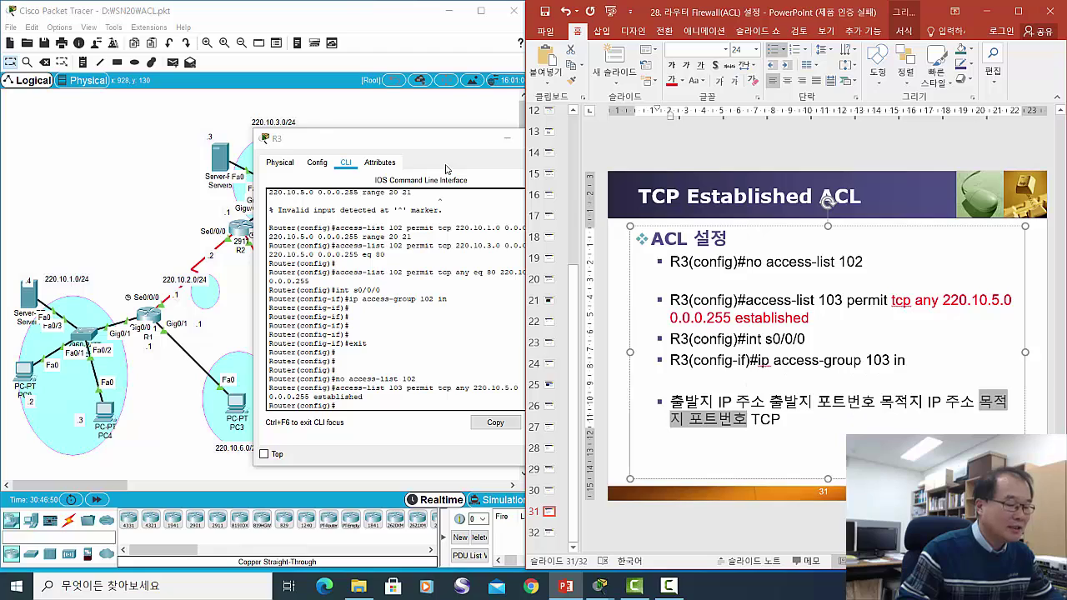
key("Right")
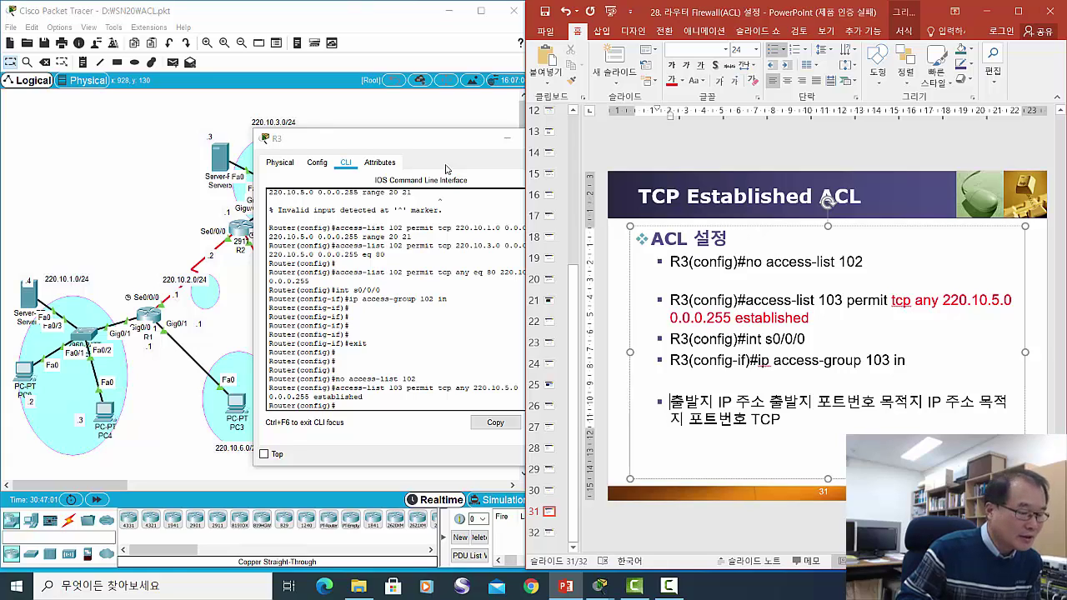
Highlight the whole new bullet, followed by its destination part from 목적지 IP 주소 through 목적지 포트번호 TCP
key("ctrl+shift+Down")
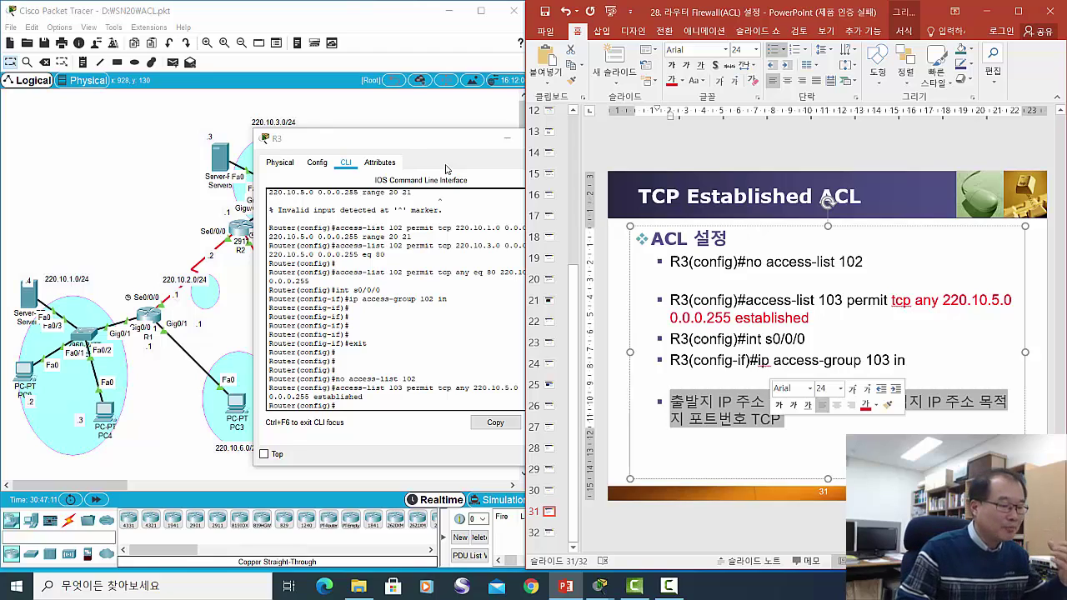
left_click(772, 420)
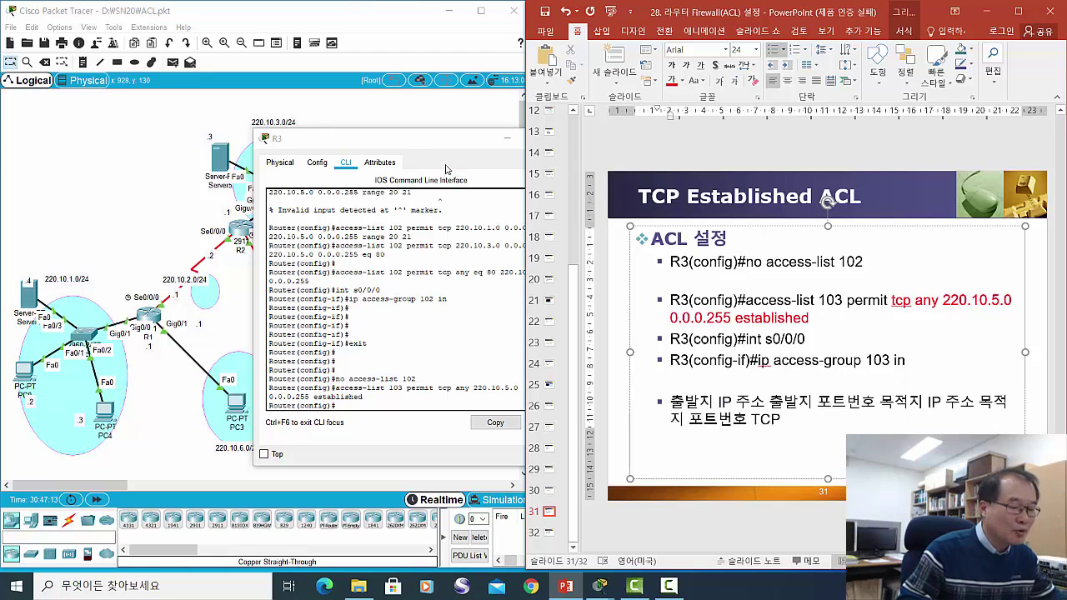
key("ctrl+shift+Right")
key("ctrl+shift+Right")
key("ctrl+shift+Right")
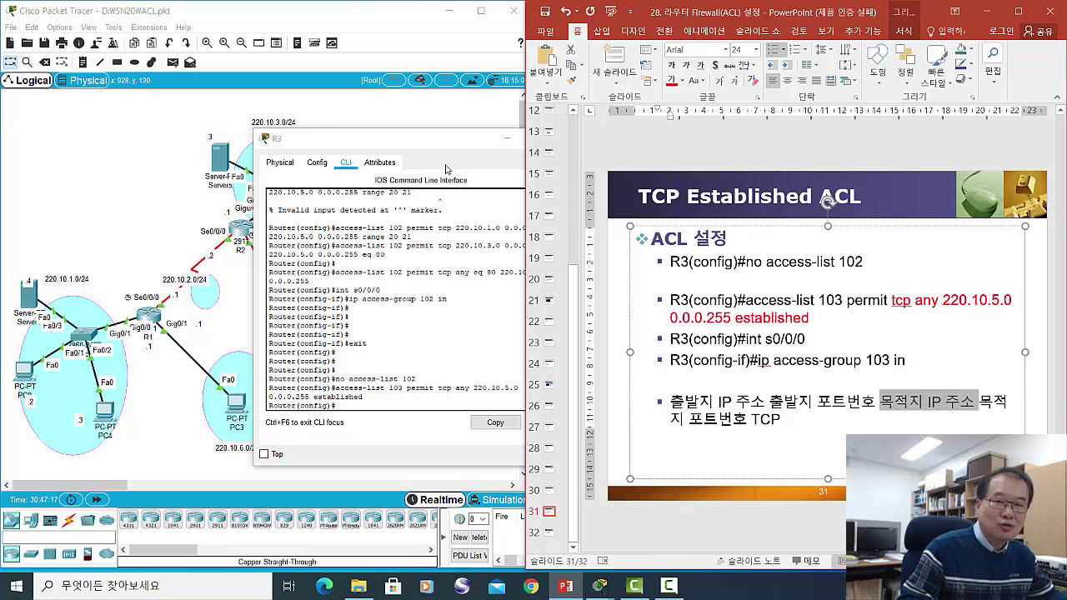
key("Right")
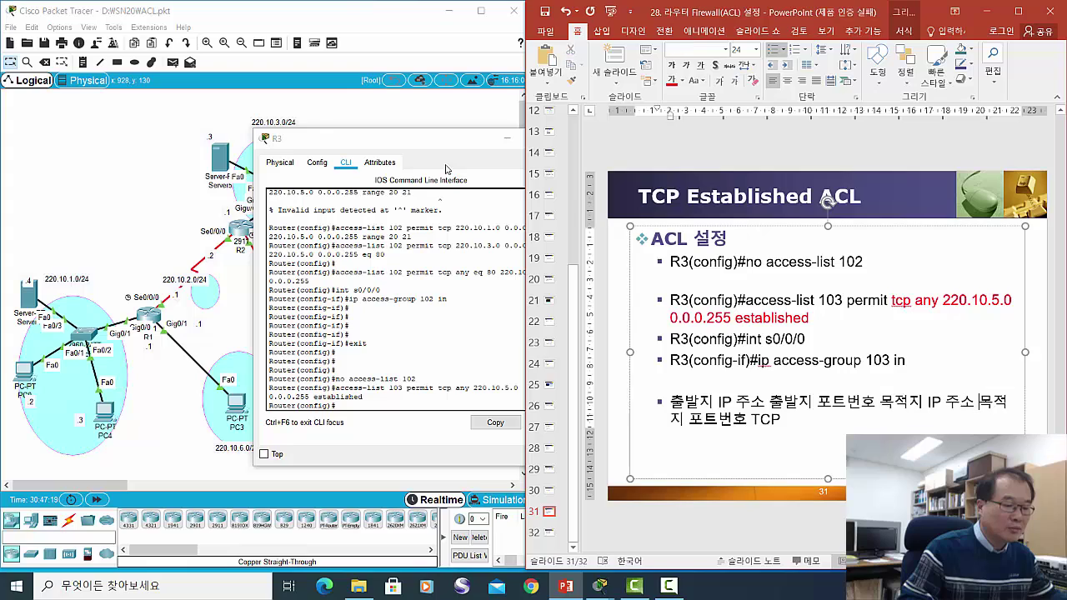
key("ctrl+shift+Right")
key("ctrl+shift+Right")
key("ctrl+shift+Right")
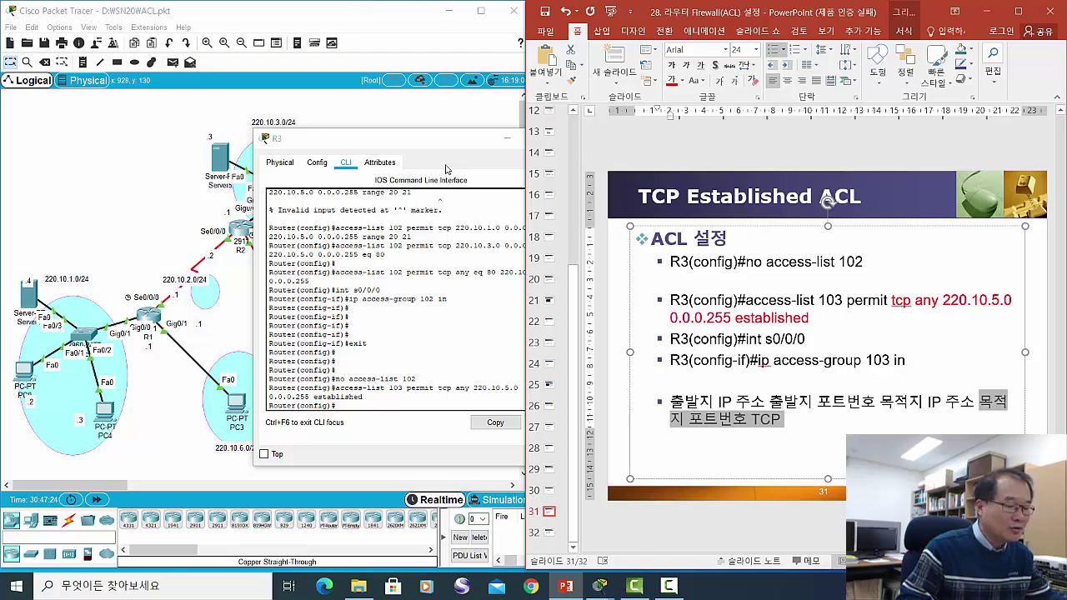
Highlight the four address and port fields together, and extend the highlight to the full bullet including TCP
mouse_move(671, 402)
left_mouse_down()
mouse_move(734, 403)
mouse_move(748, 419)
left_mouse_up()
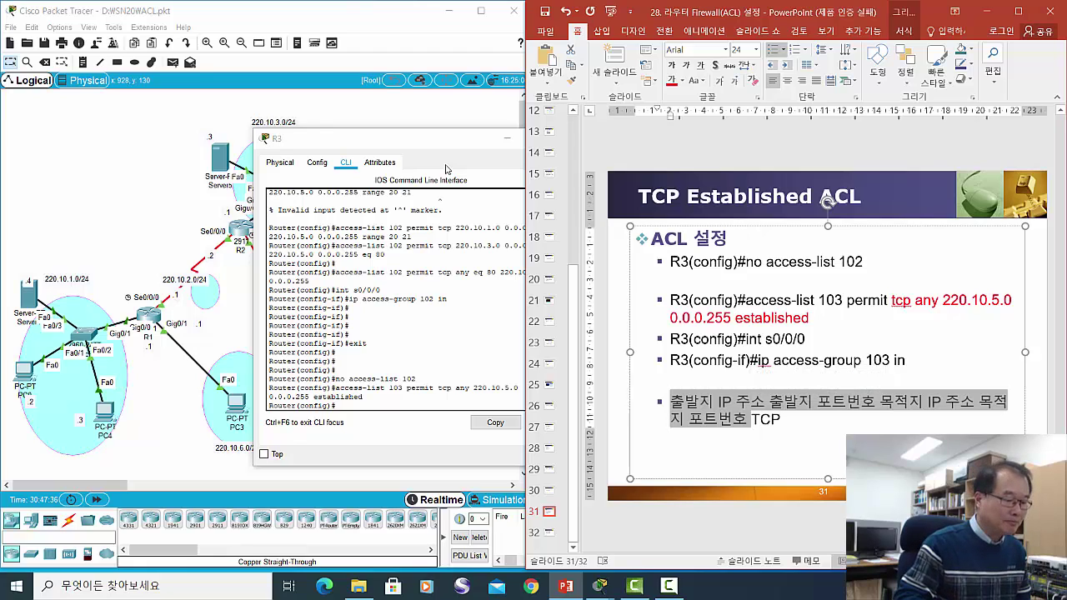
key("Left")
key("ctrl+shift+Down")
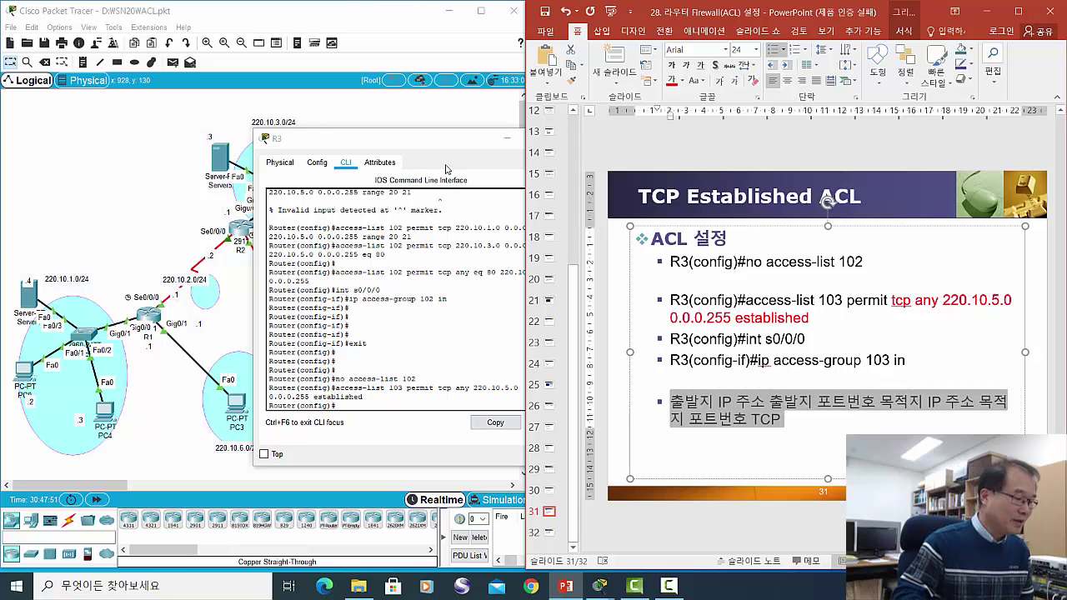
Switch to R3's command line in Packet Tracer and enter interface configuration with int s0/0/0
left_click(446, 169)
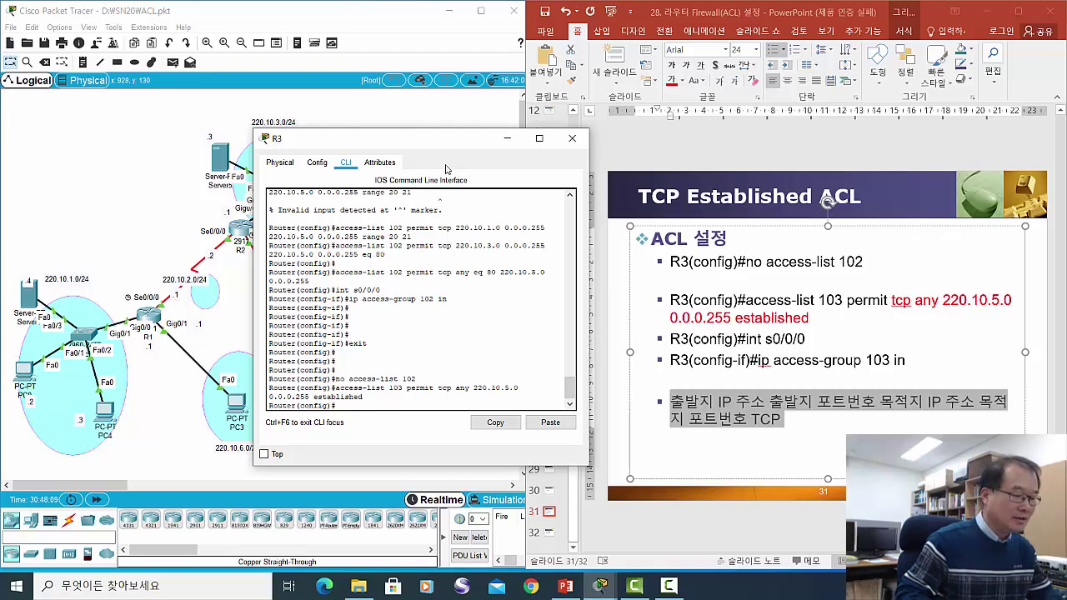
type("int")
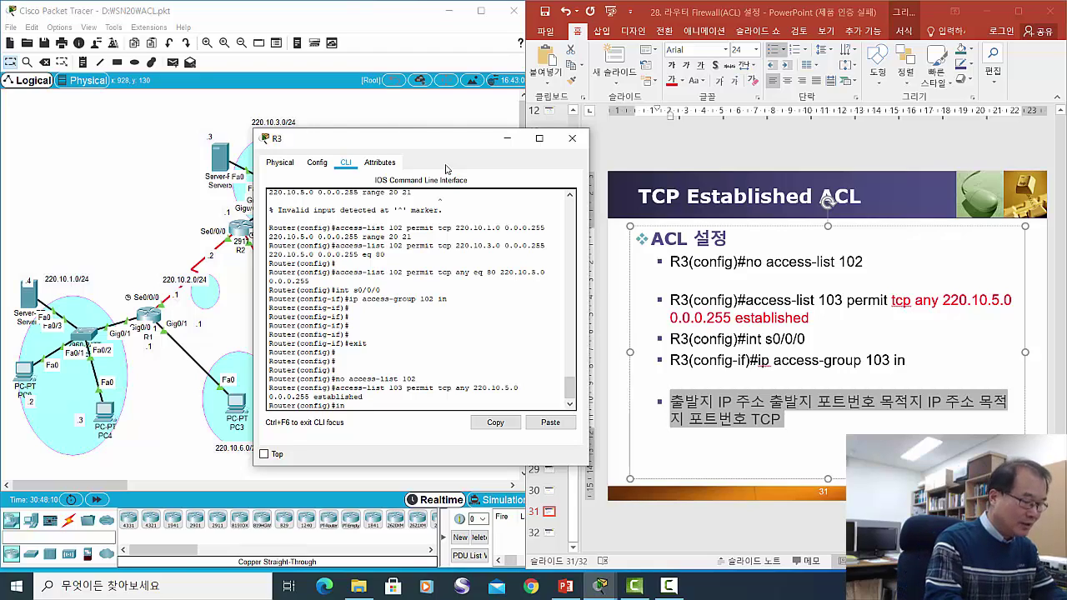
type(" s0")
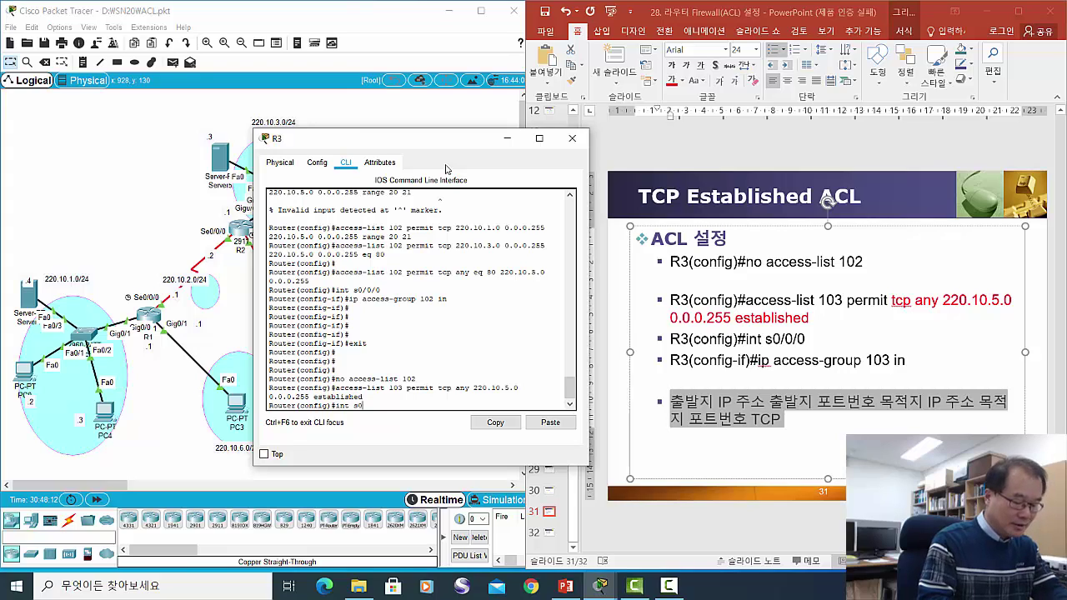
type("/0/")
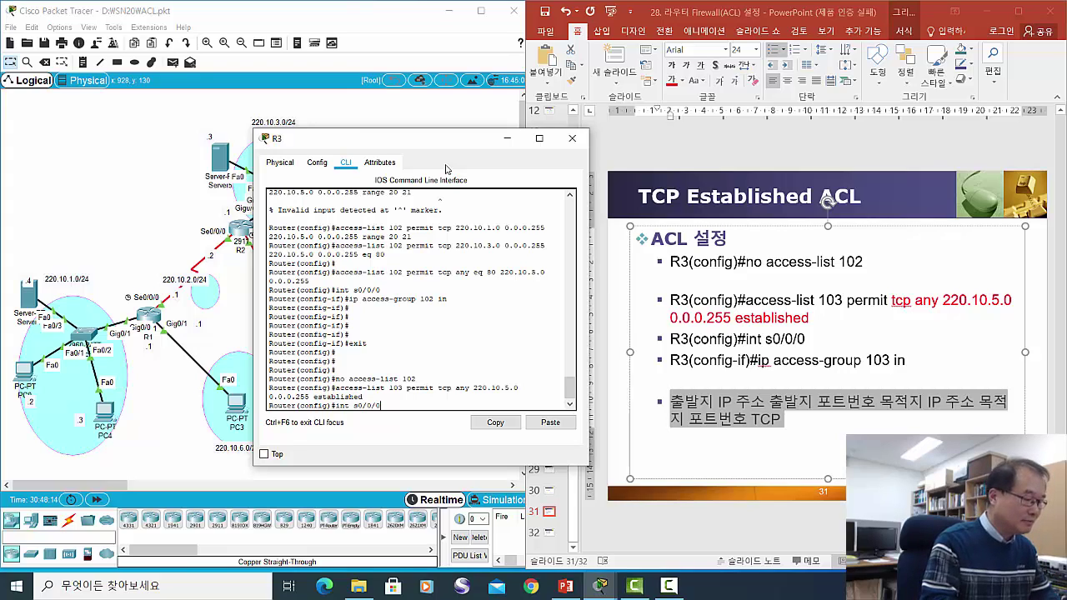
type("0")
key("Return")
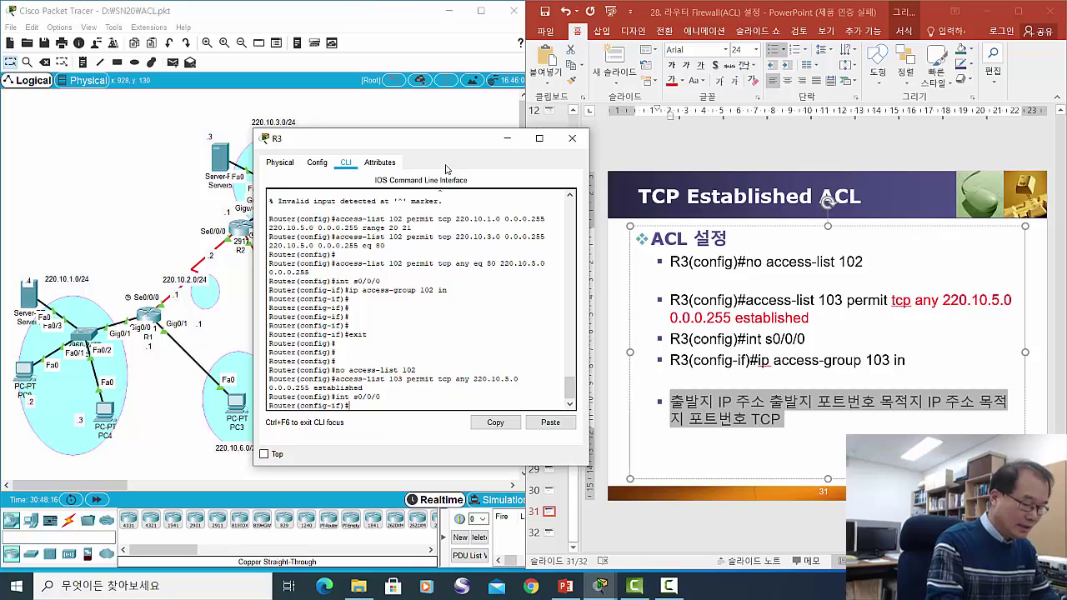
Apply ACL 103 inbound on R3's s0/0/0 with ip access-group 103 in, and close the R3 window
type("ip acc")
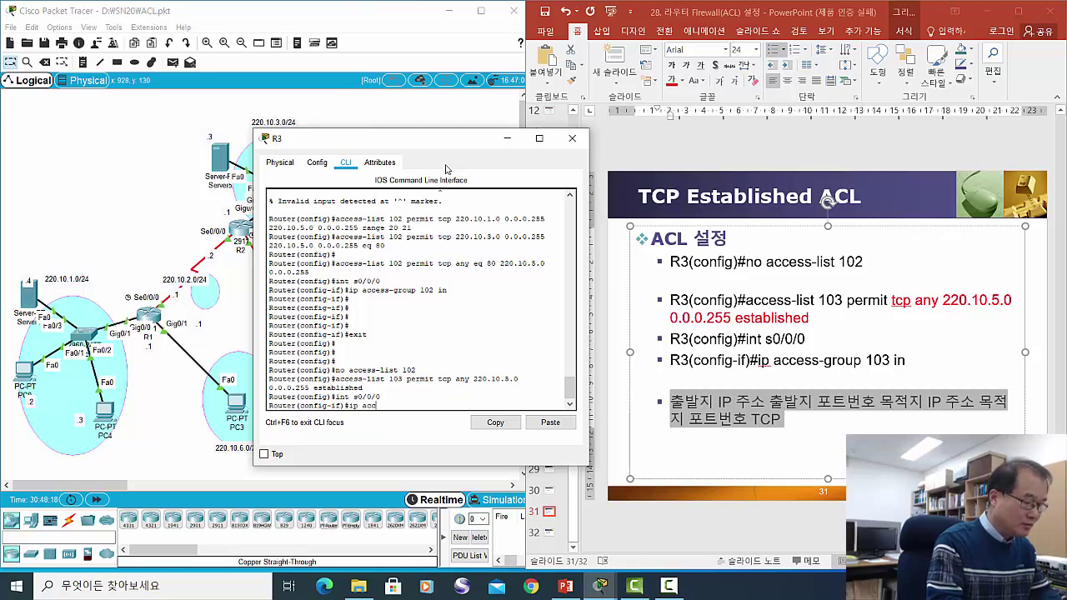
type("ess-gro")
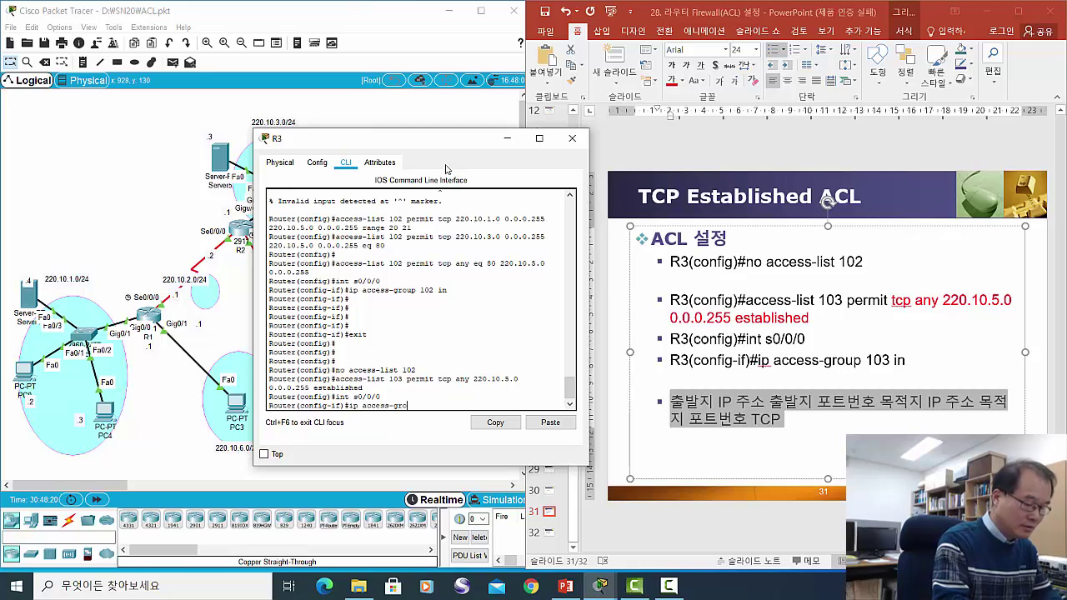
type("up 103")
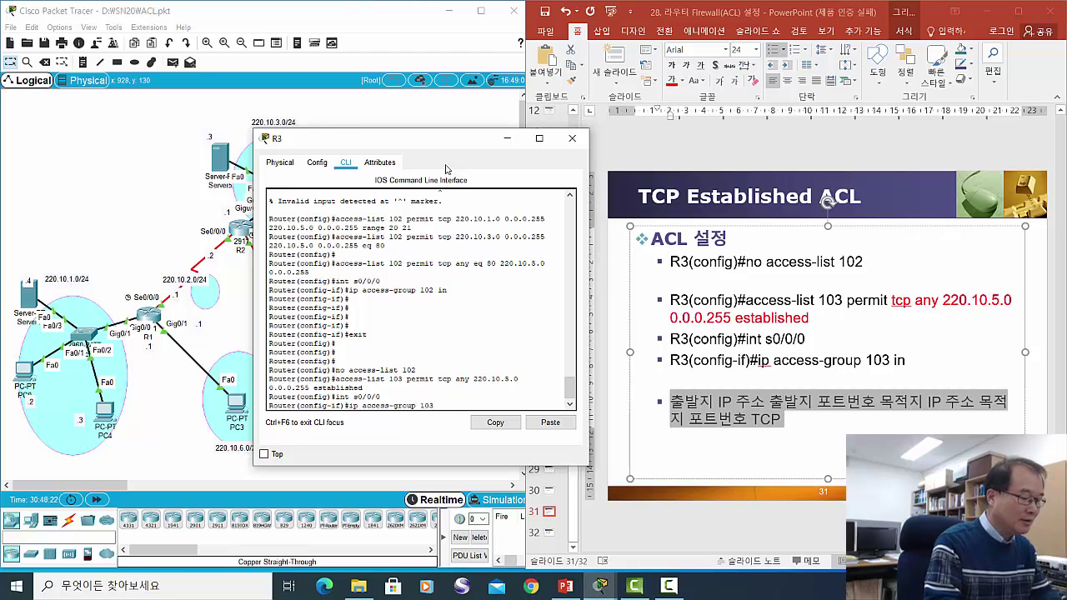
type(" in")
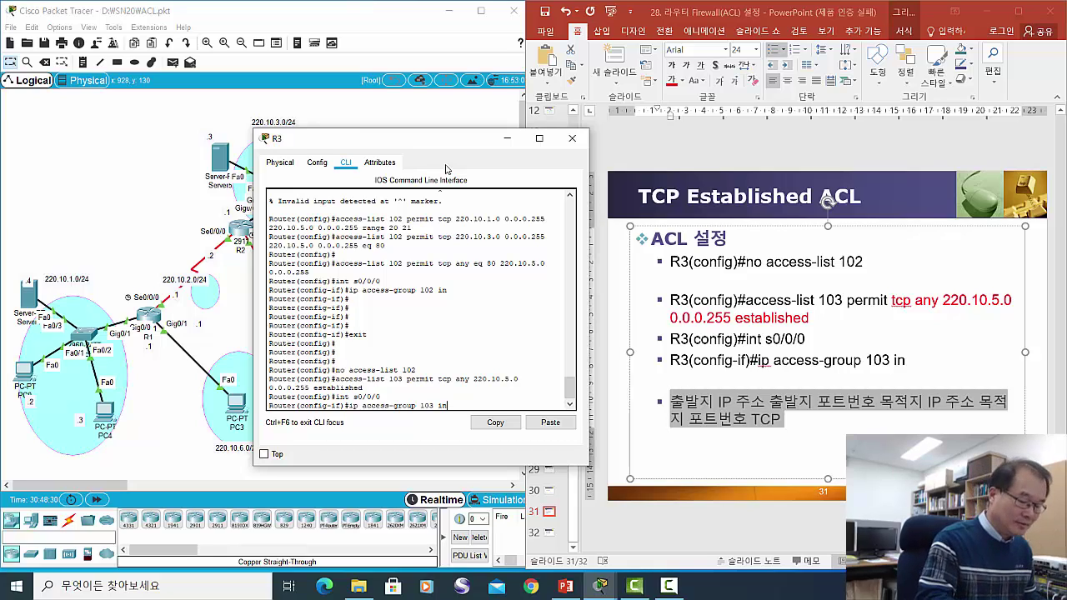
key("Return")
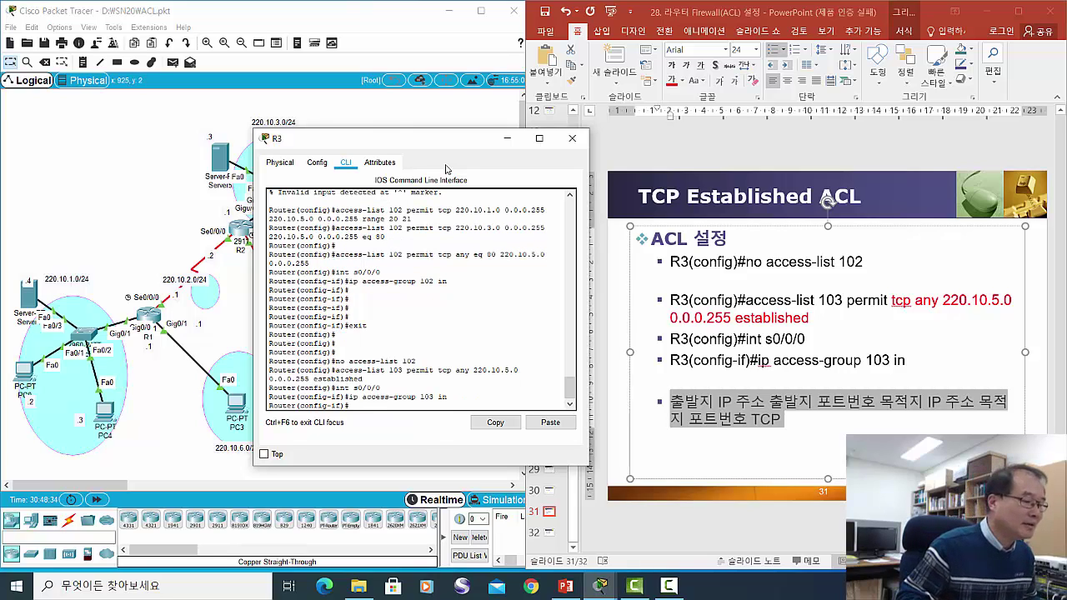
left_click(572, 137)
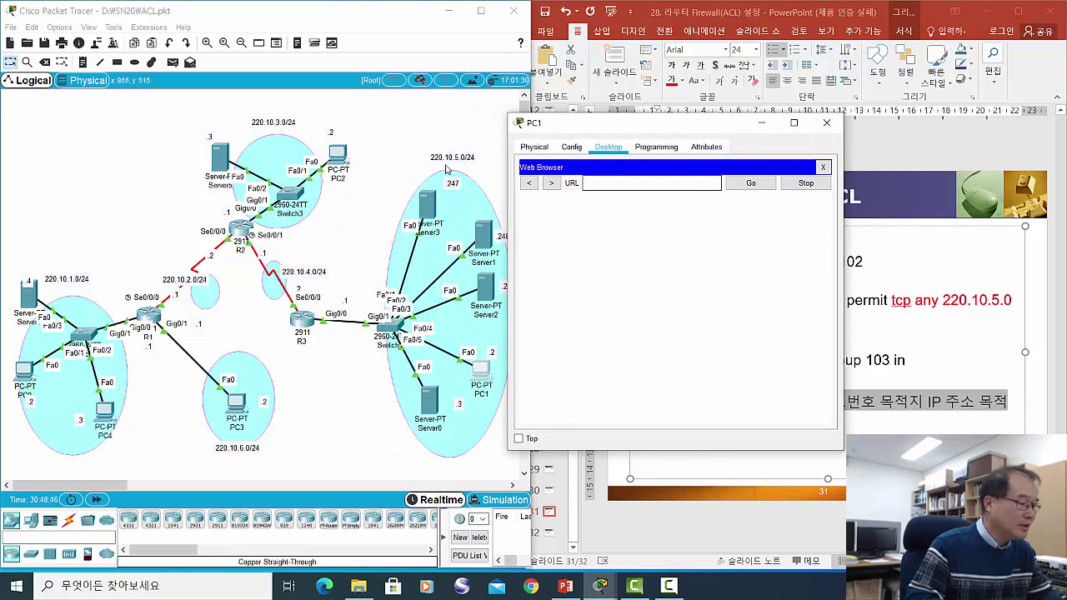
Test web access from PC1's Web Browser to the server at 220.10.3.3, and close the PC1 window
type("2")
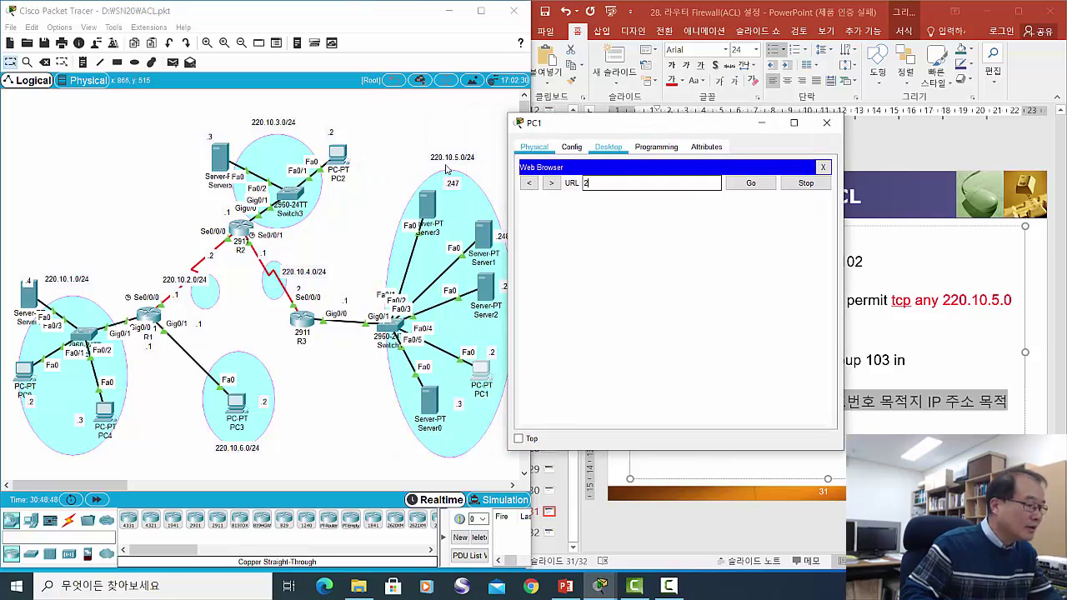
left_click(446, 169)
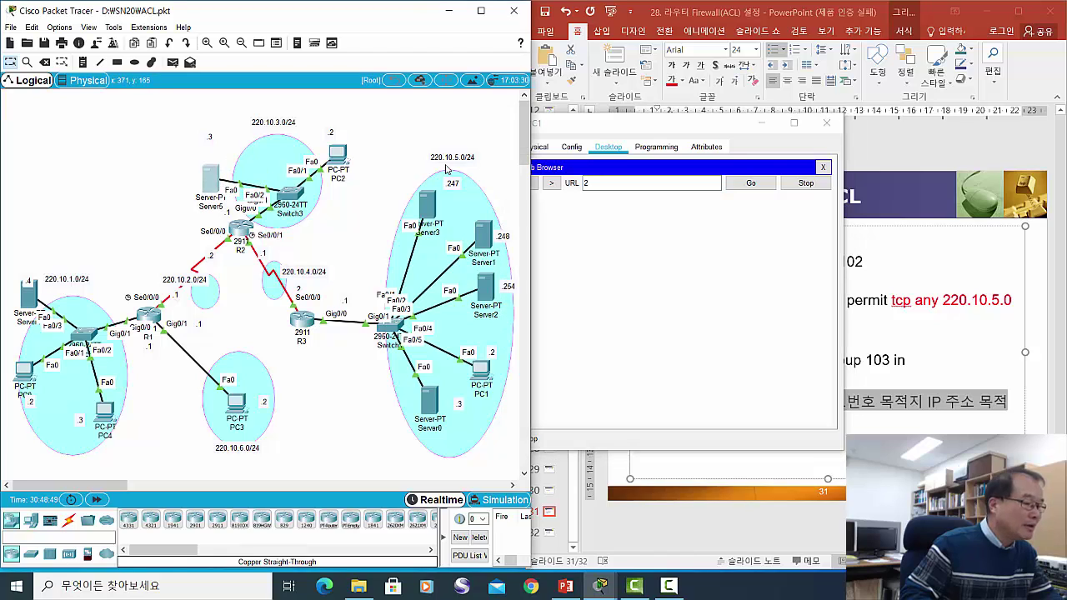
key("alt+Tab")
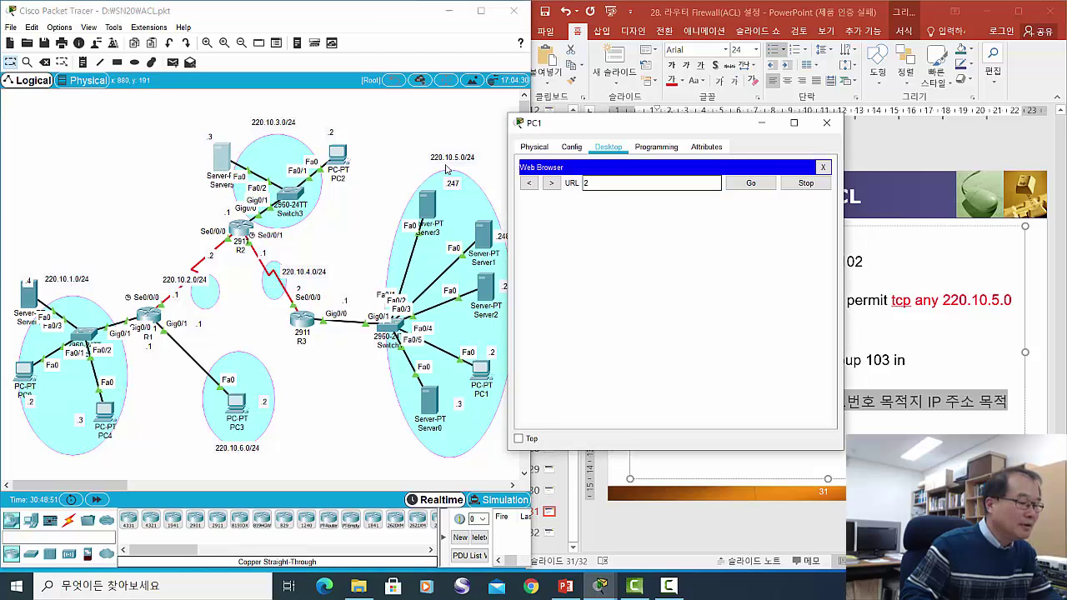
type("20.10.")
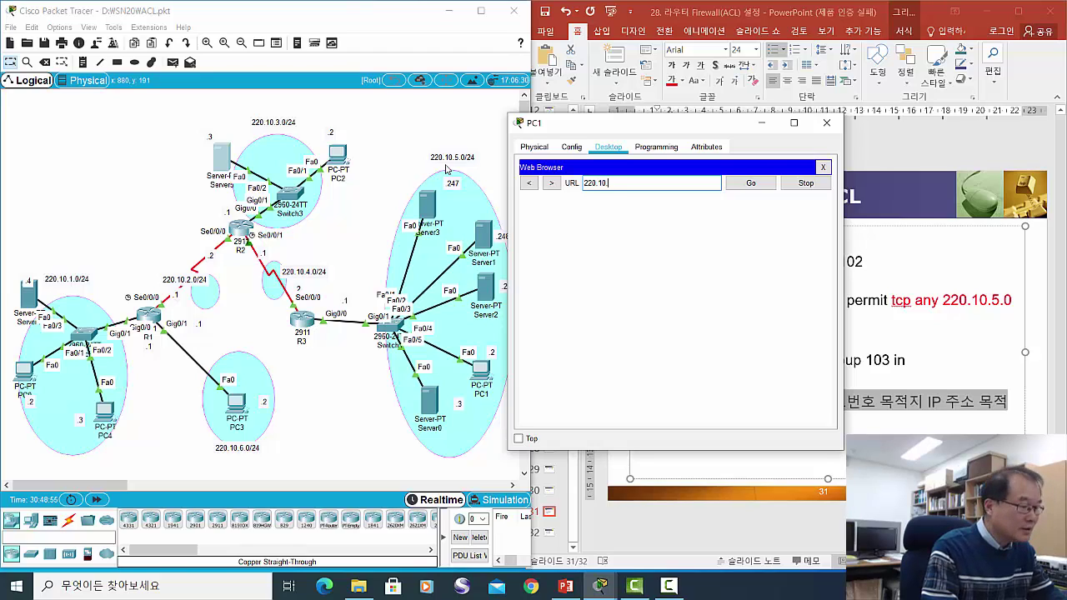
type("3.")
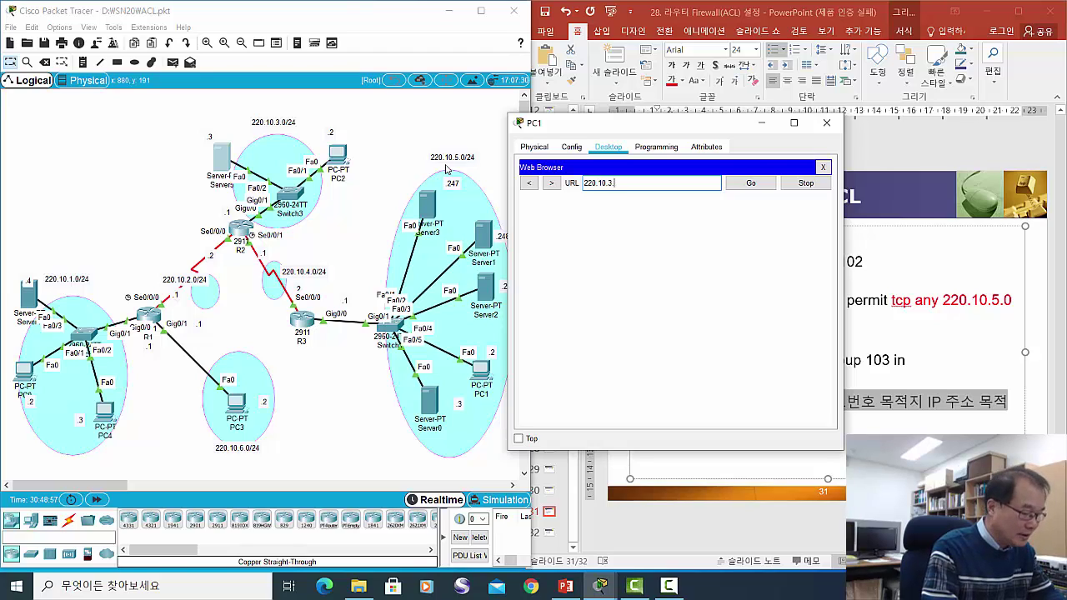
type("3")
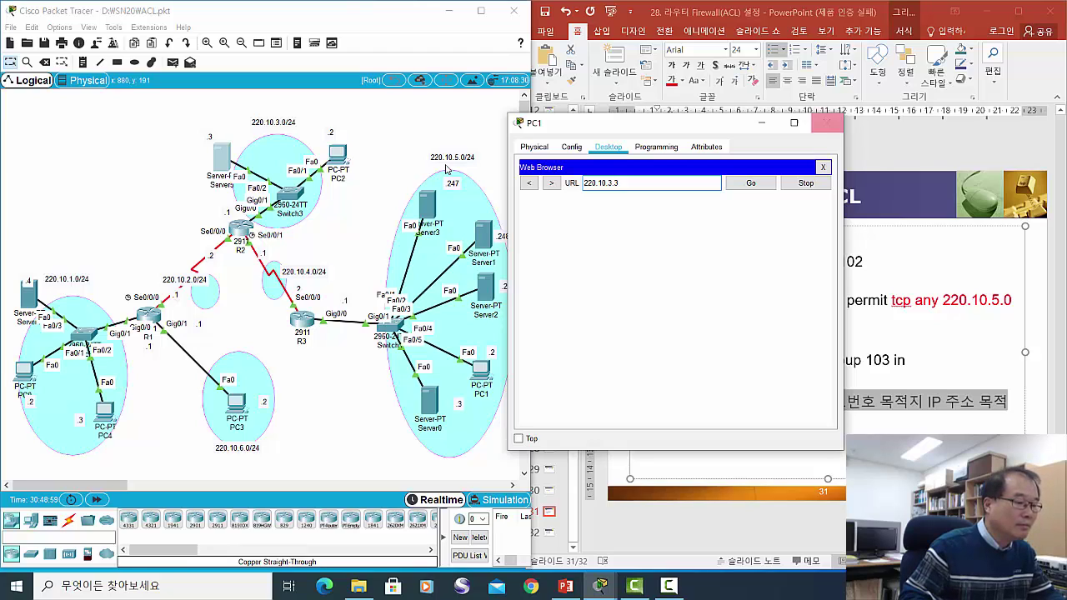
key("Return")
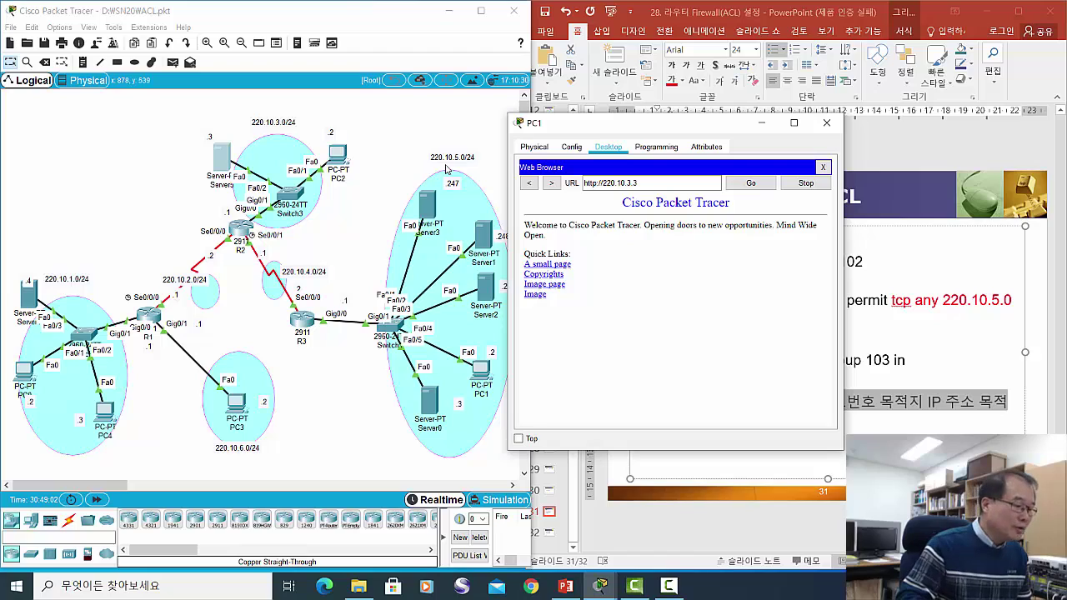
left_click(446, 170)
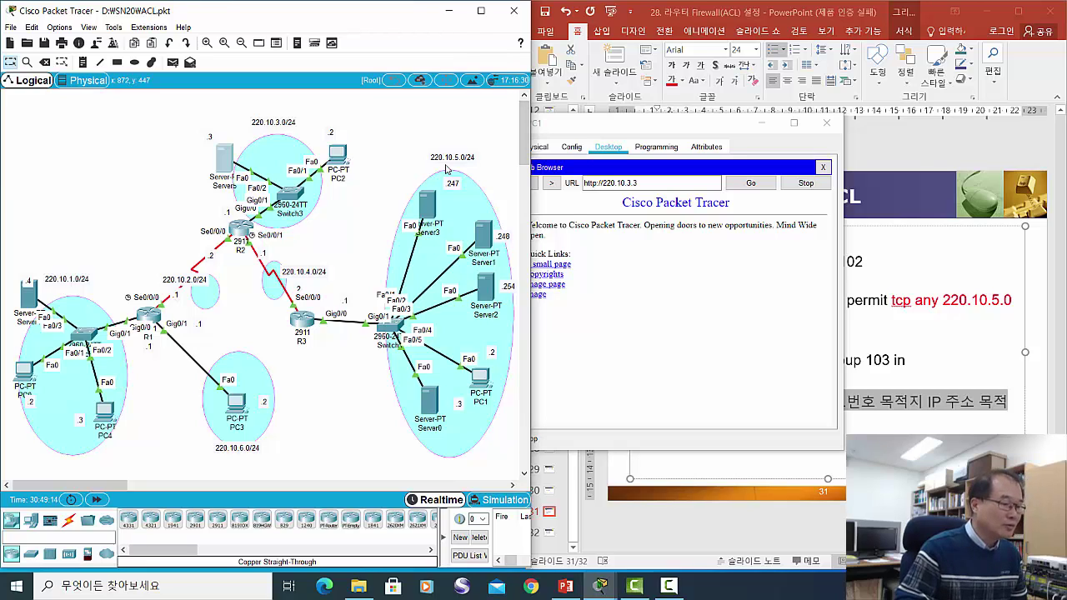
left_click(827, 123)
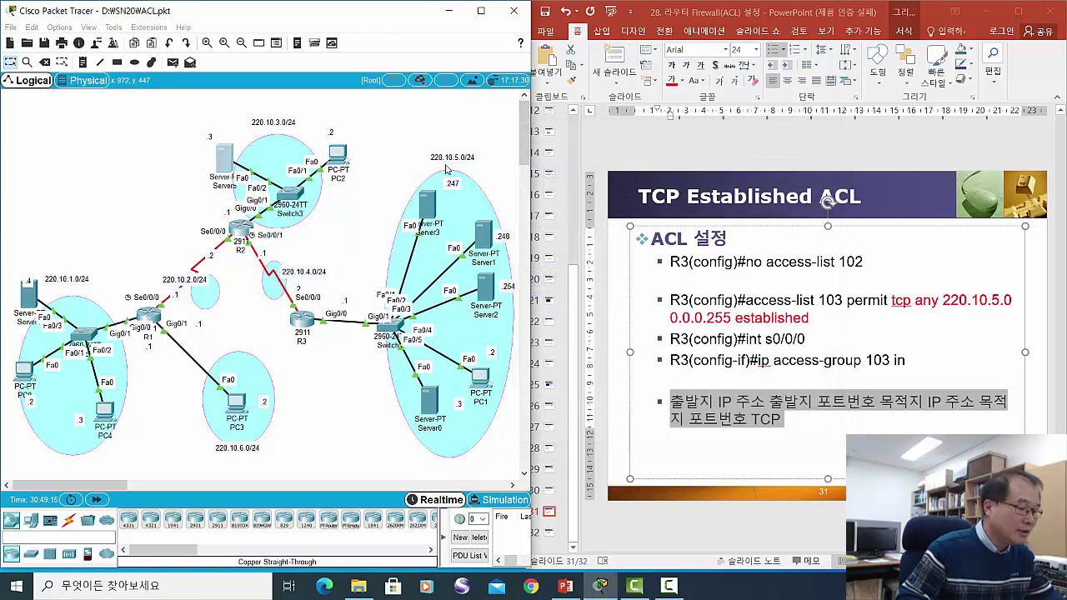
Open PC1's Command Prompt with fresh prompt lines, and shift Server4 slightly downward in the 220.10.1.0/24 network
left_click(481, 378)
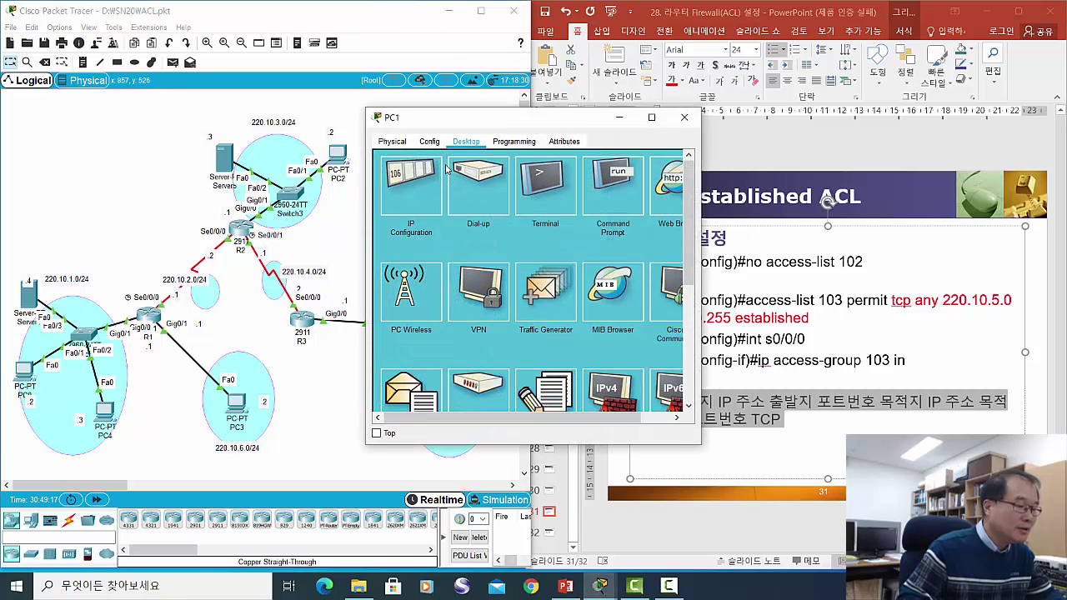
left_click(612, 185)
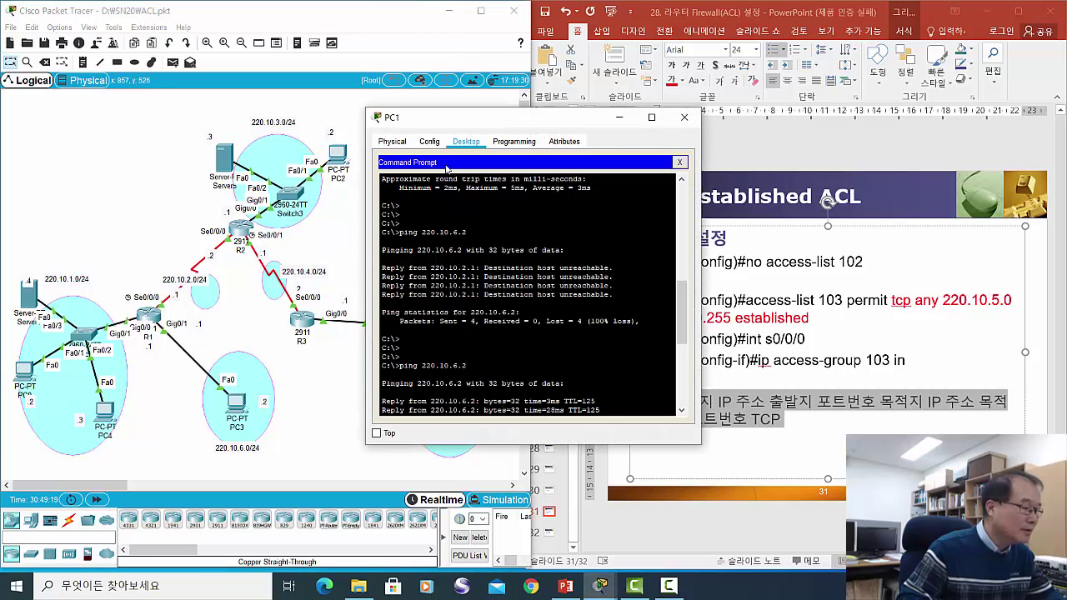
left_click(28, 295)
left_click_drag(25, 293, 27, 315)
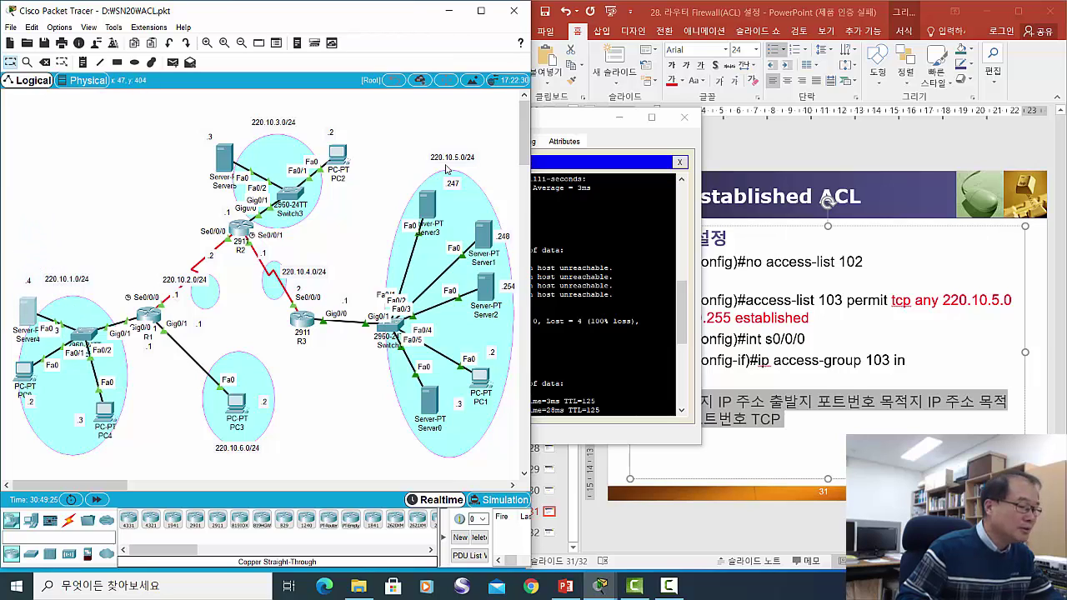
left_click(584, 391)
key("Return")
key("Return")
key("Return")
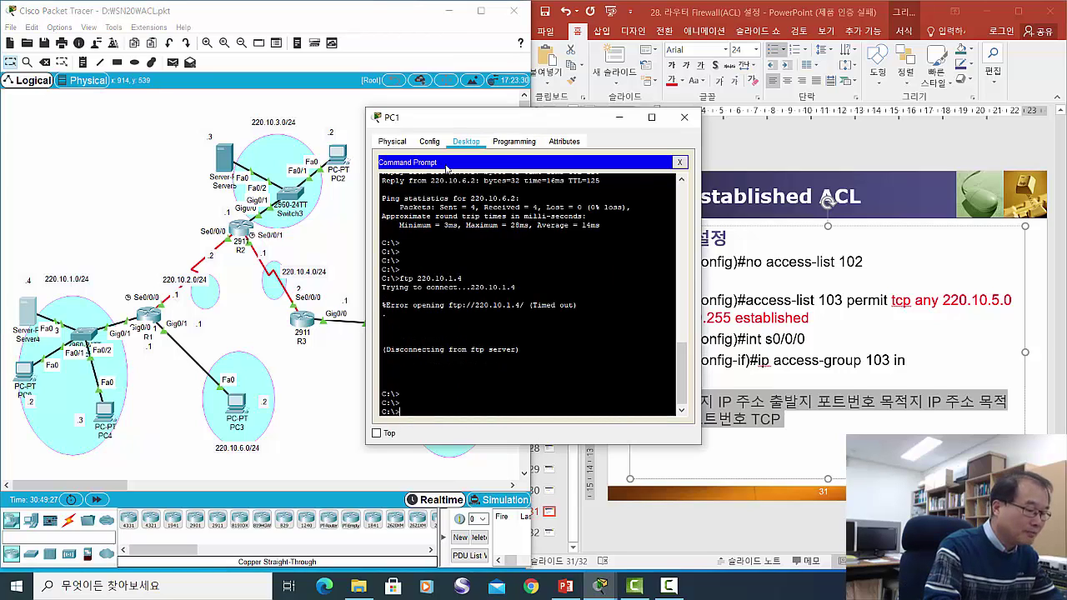